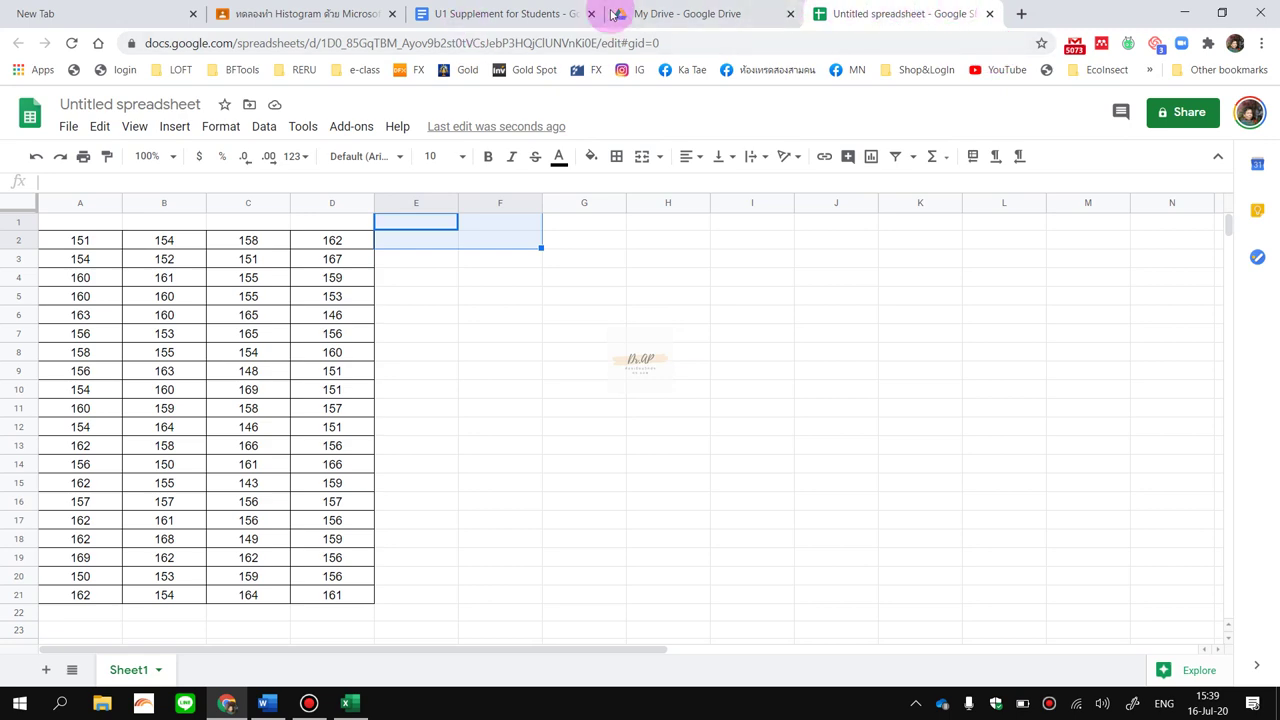
# Switch to the U1 Supplement for Students document and copy the whole table of 80 student heights.
pyautogui.click(512, 8)
pyautogui.scroll(3, 600, 380)
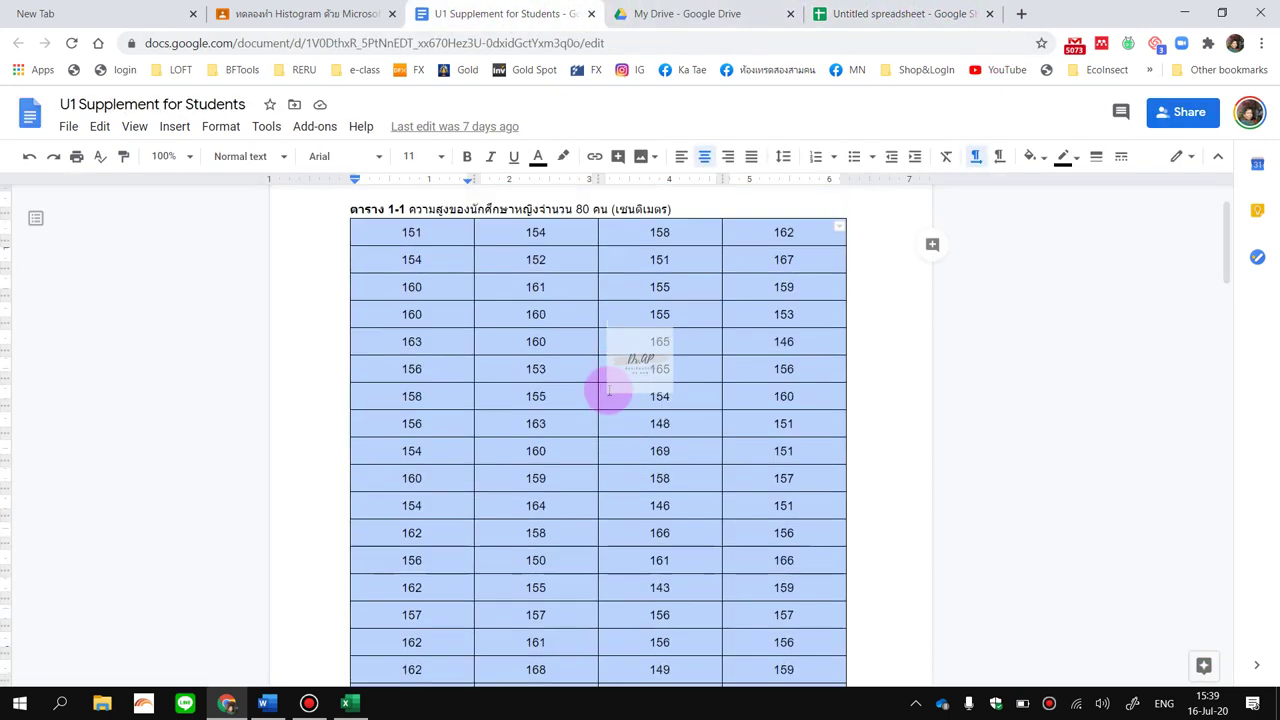
pyautogui.click(449, 318)
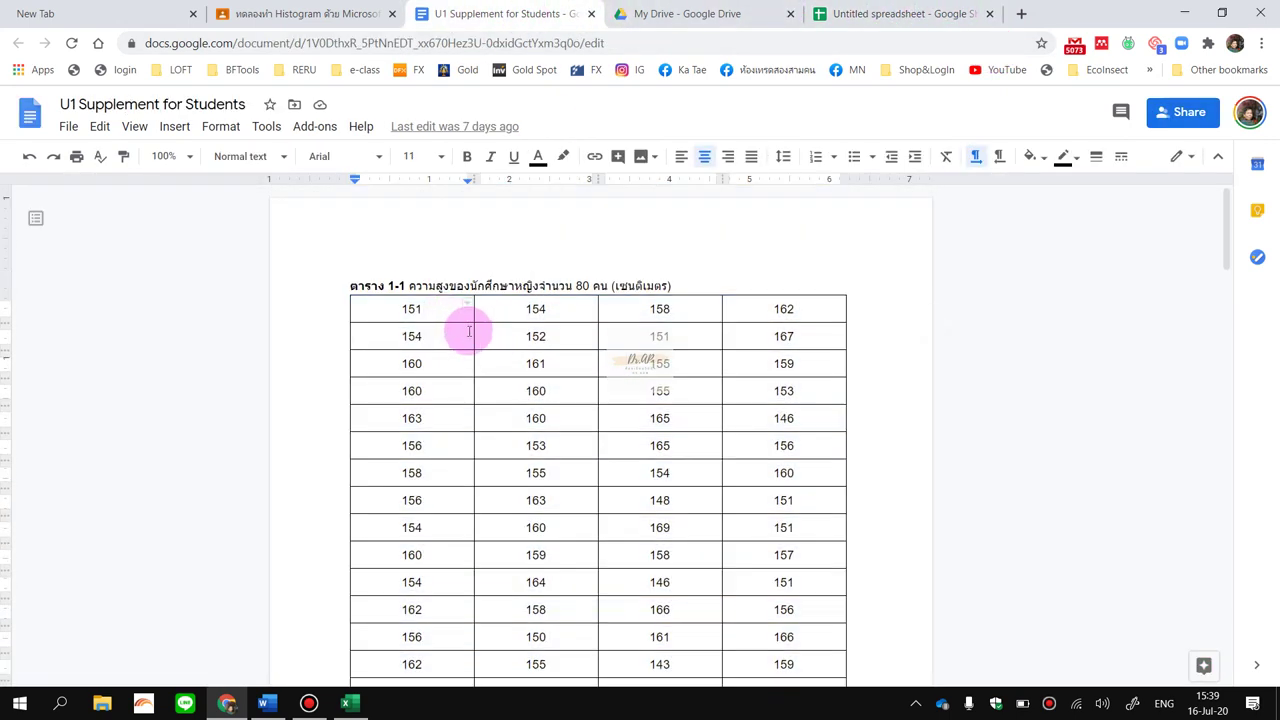
pyautogui.scroll(-1, 449, 300)
pyautogui.moveTo(406, 222); pyautogui.dragTo(779, 540)
pyautogui.hotkey('ctrl', 'c')
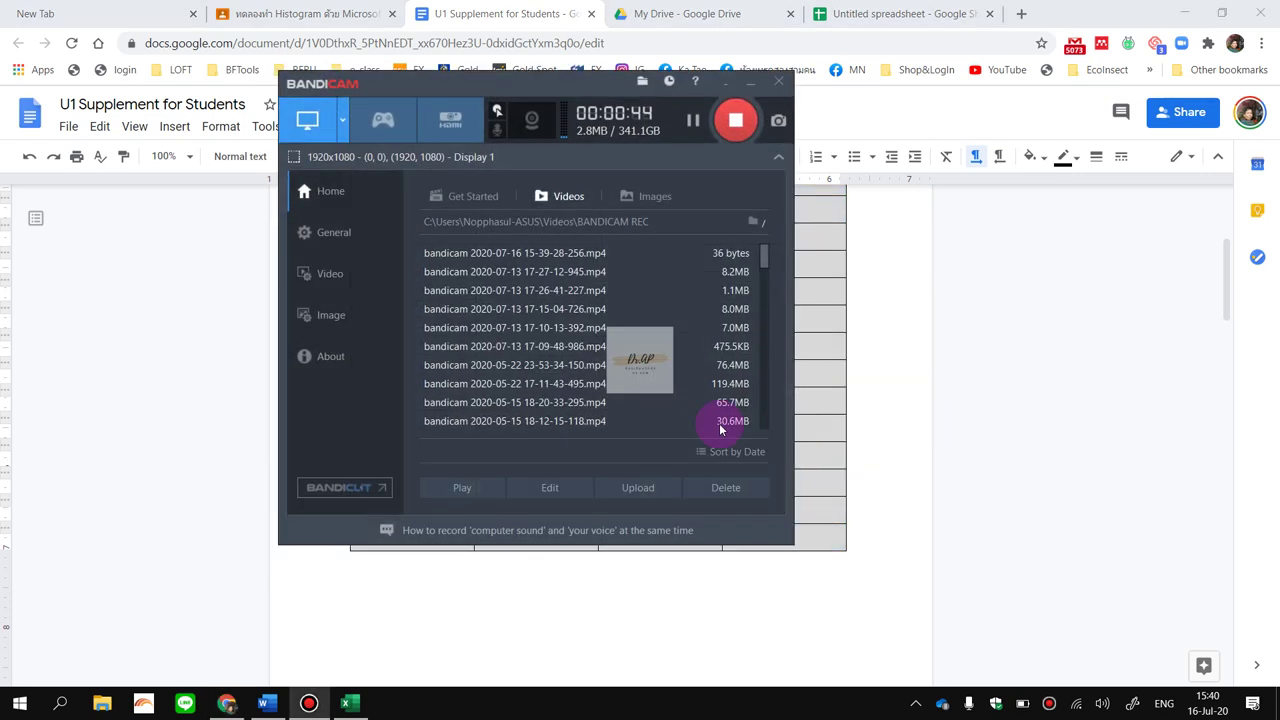
# Return to the untitled spreadsheet and undo the earlier edits until Sheet1 is empty.
pyautogui.click(851, 14)
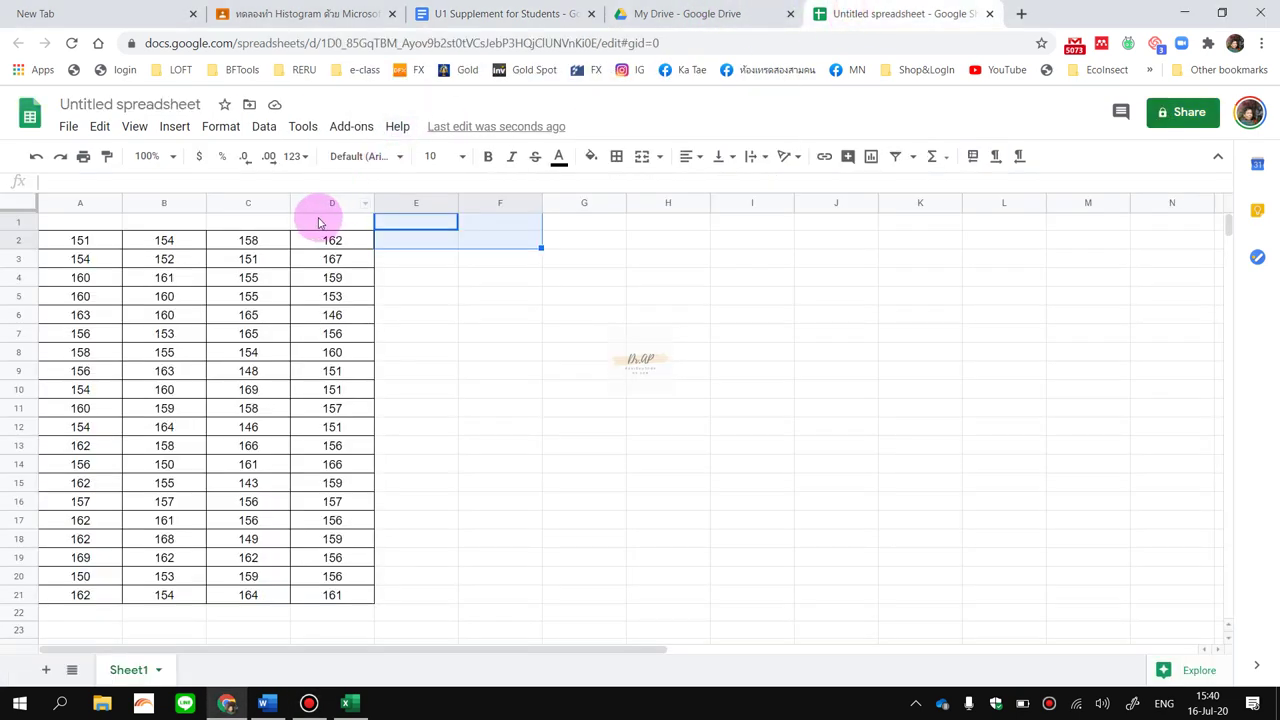
pyautogui.click(38, 156)
pyautogui.click(38, 156)
pyautogui.click(40, 158)
pyautogui.click(42, 160)
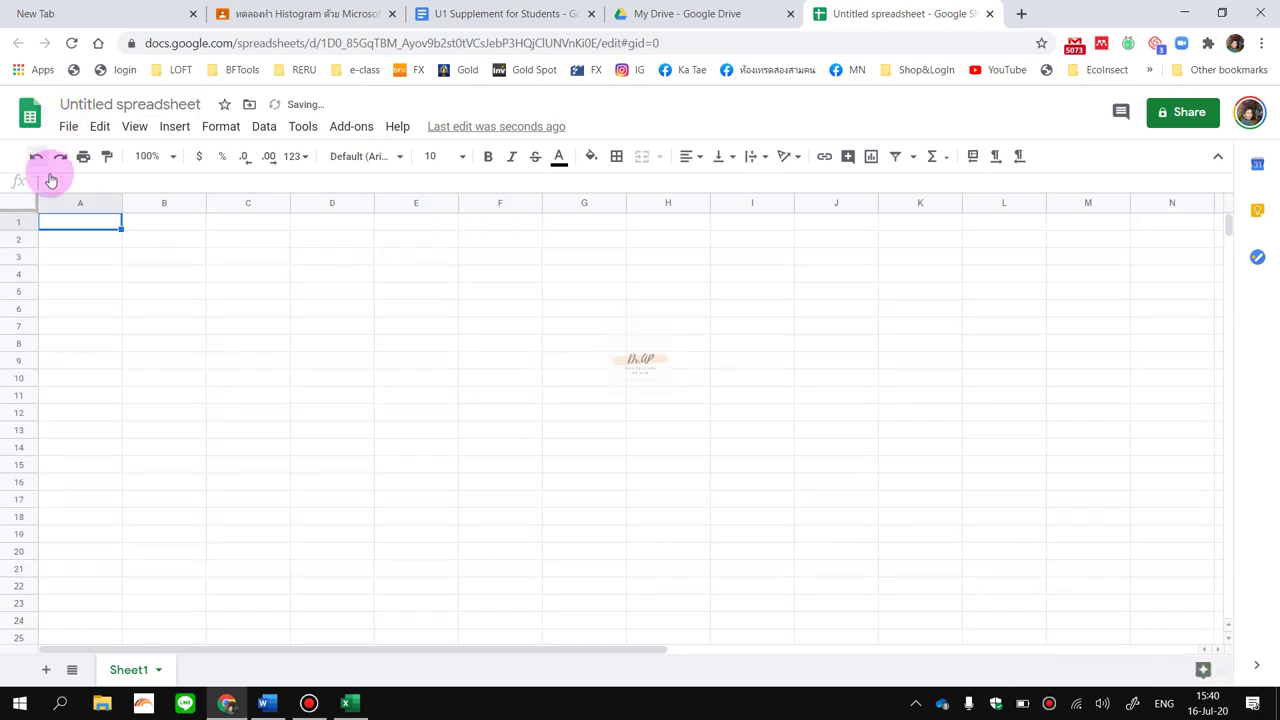
# Paste the copied height table into Sheet1 starting at cell A2.
pyautogui.click(399, 452)
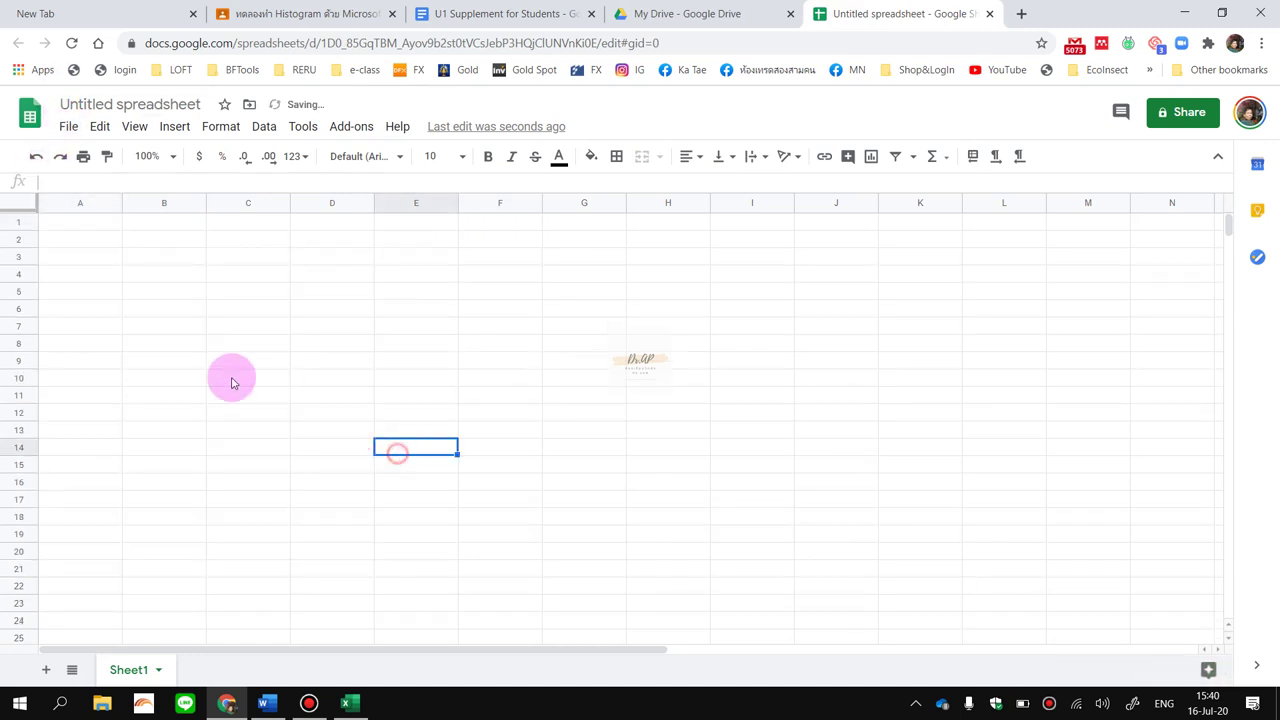
pyautogui.click(96, 250)
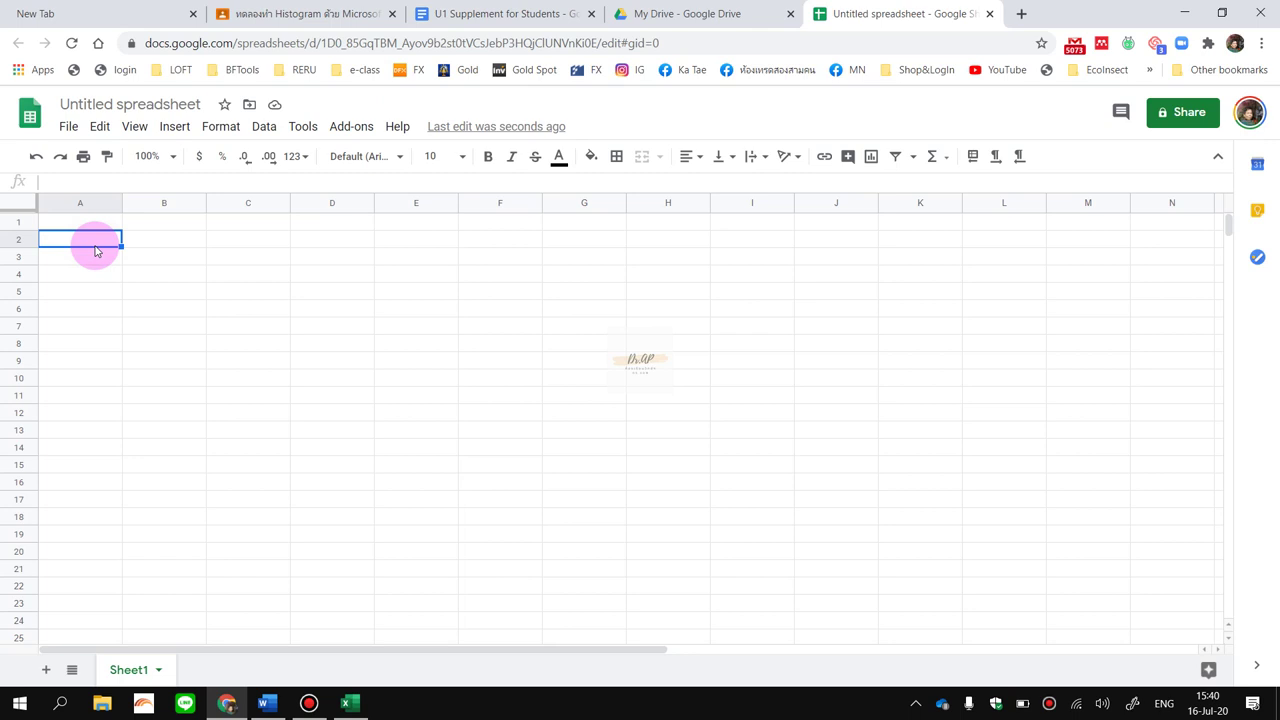
pyautogui.hotkey('ctrl', 'v')
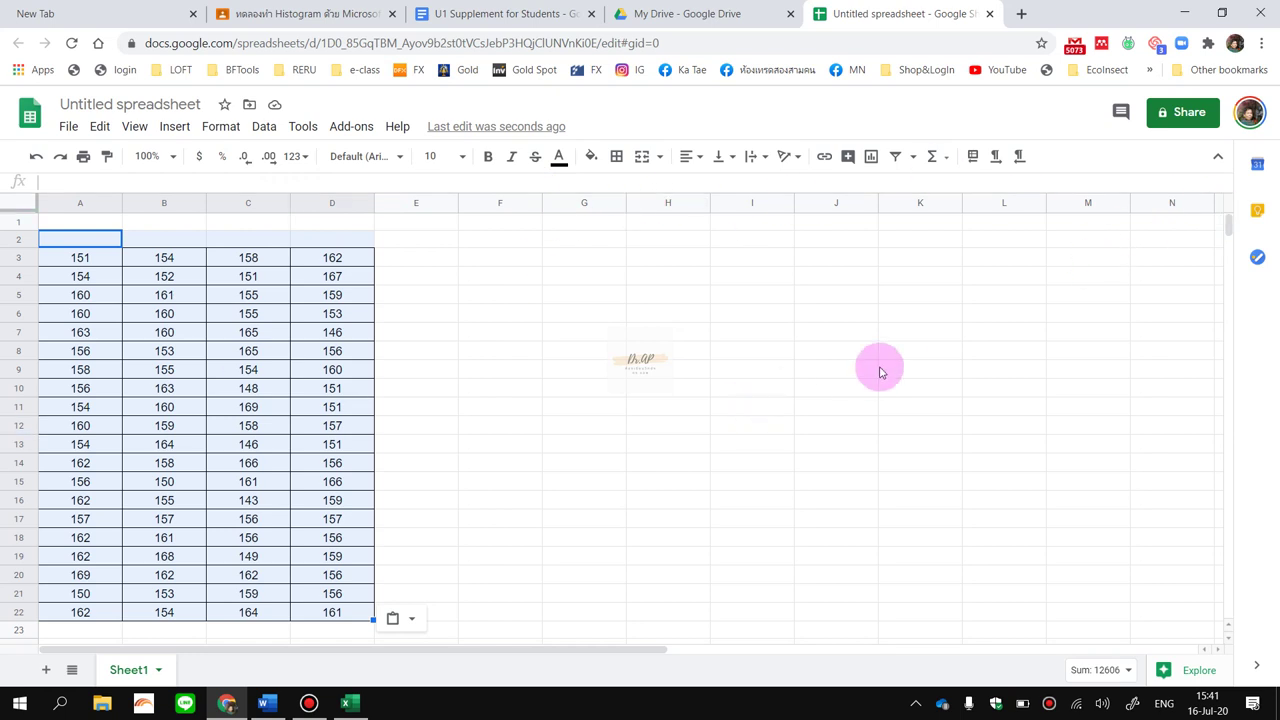
pyautogui.click(457, 256)
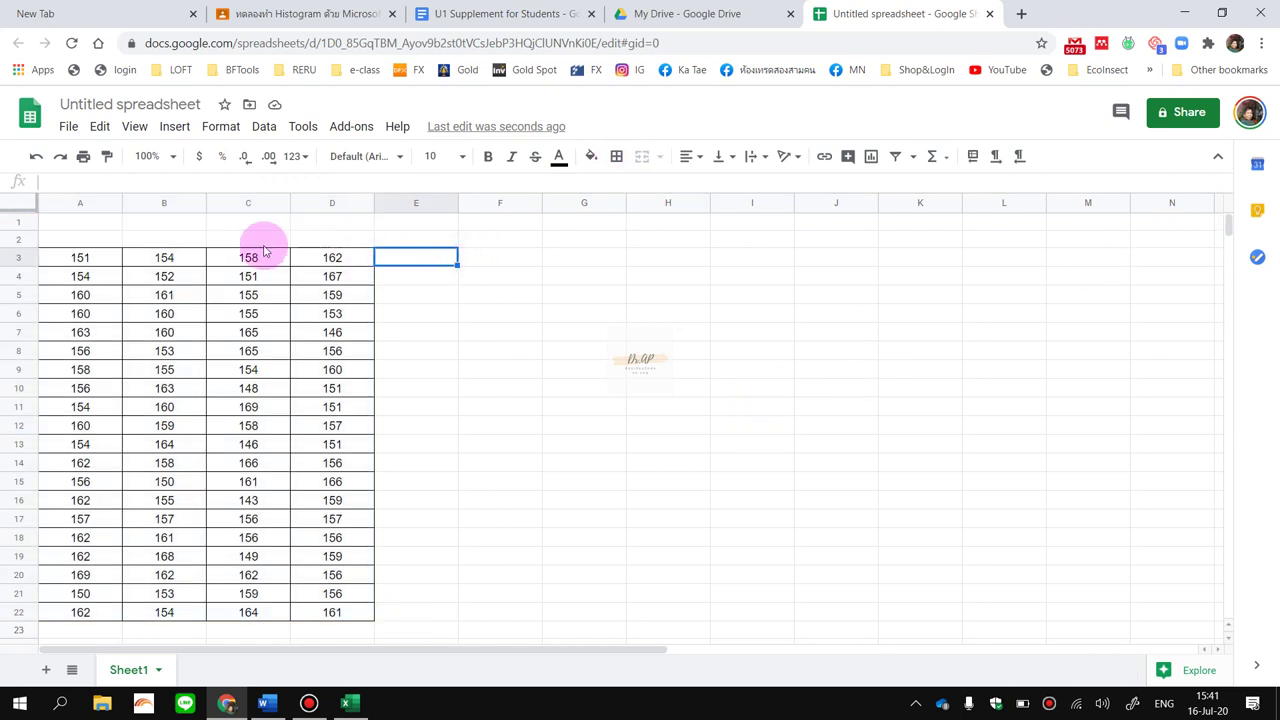
# Copy the caption text "ความสูงของนักศึกษาหญิงจำนวน 80 คน (เซนติเมตร)" from the U1 Supplement for Students document into cell A1 of the spreadsheet.
pyautogui.click(92, 239)
pyautogui.click(98, 224)
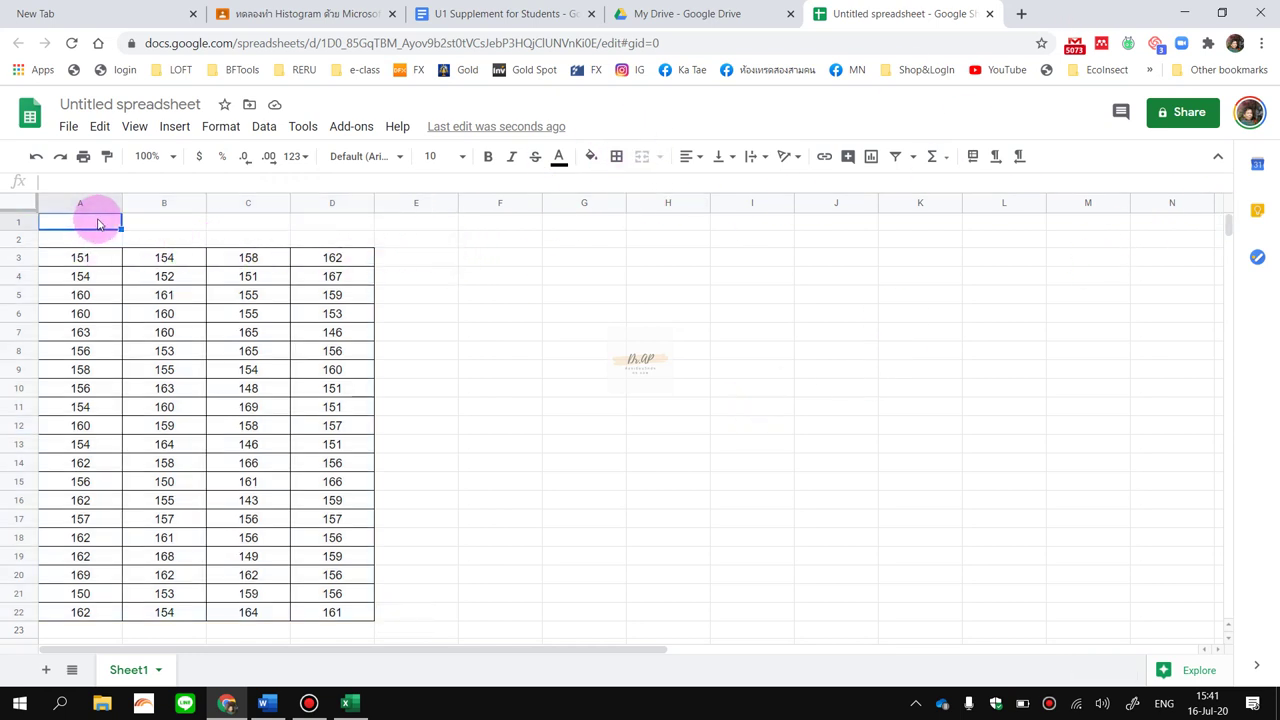
pyautogui.hotkey('alt', 'shift')
pyautogui.click(557, 14)
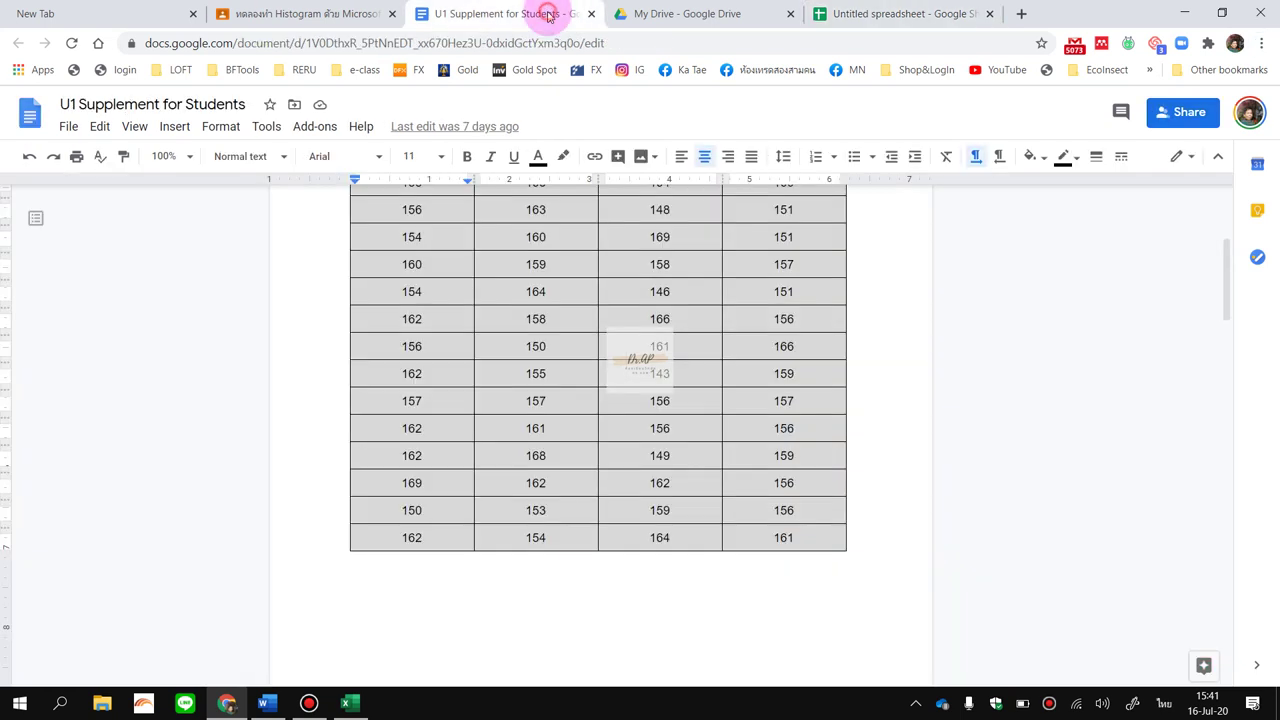
pyautogui.scroll(3, 453, 277)
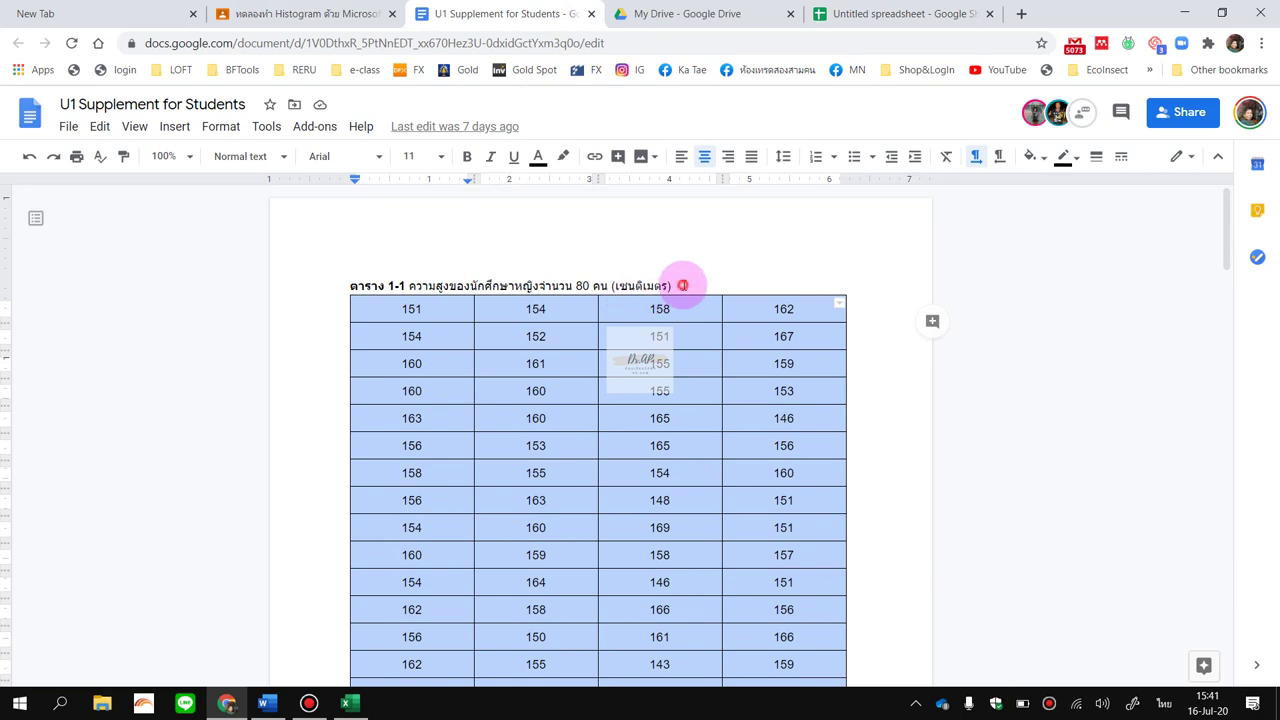
pyautogui.click(694, 283)
pyautogui.moveTo(694, 283); pyautogui.dragTo(412, 288)
pyautogui.hotkey('ctrl', 'c')
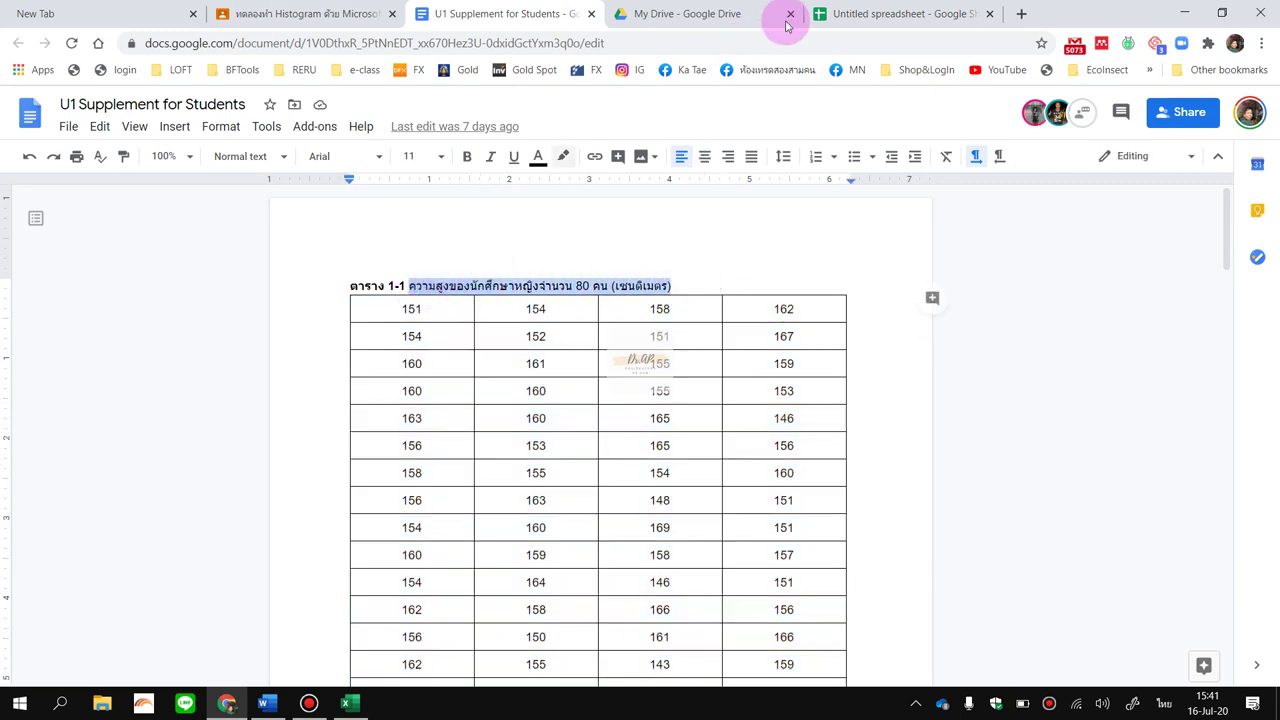
pyautogui.click(848, 14)
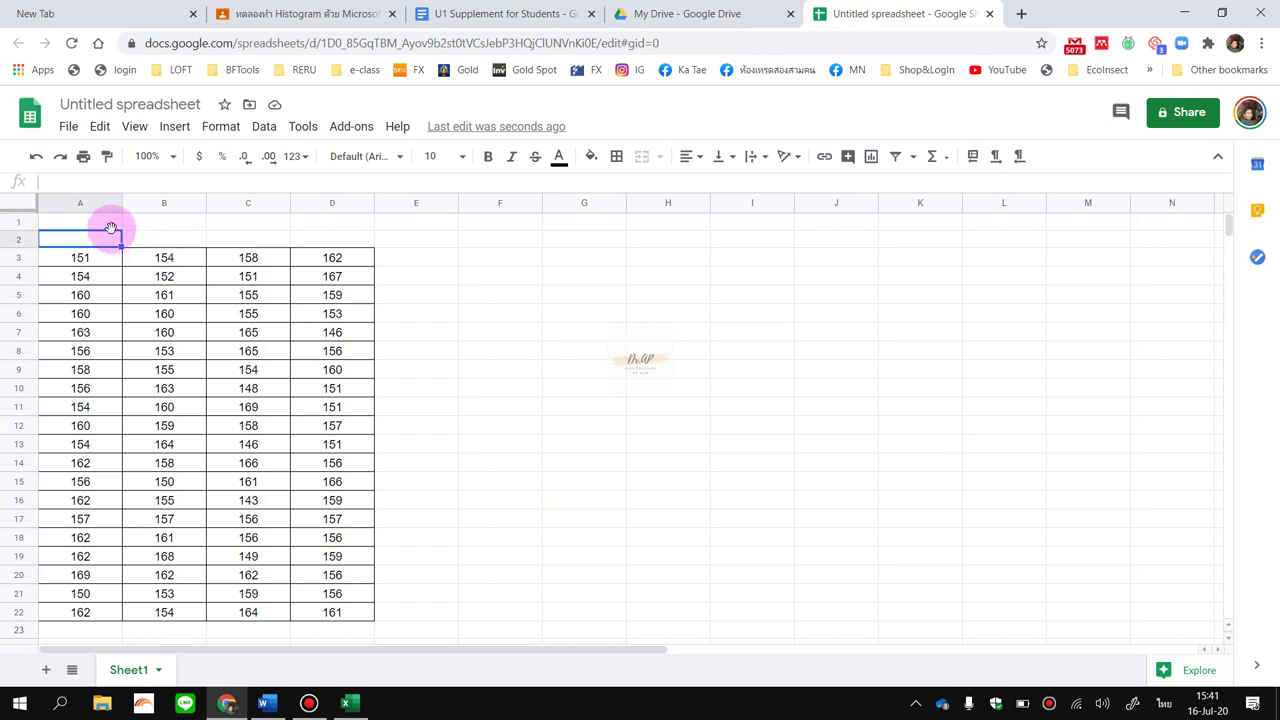
pyautogui.hotkey('ctrl', 'v')
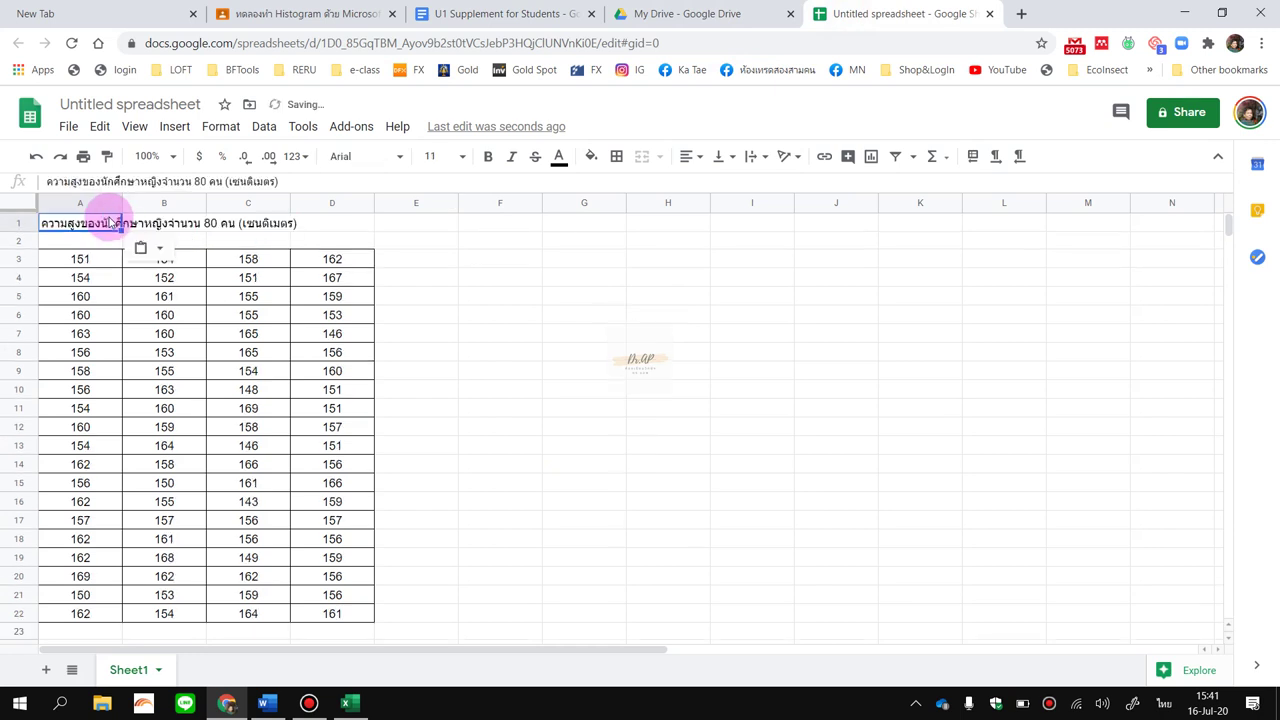
pyautogui.click(360, 223)
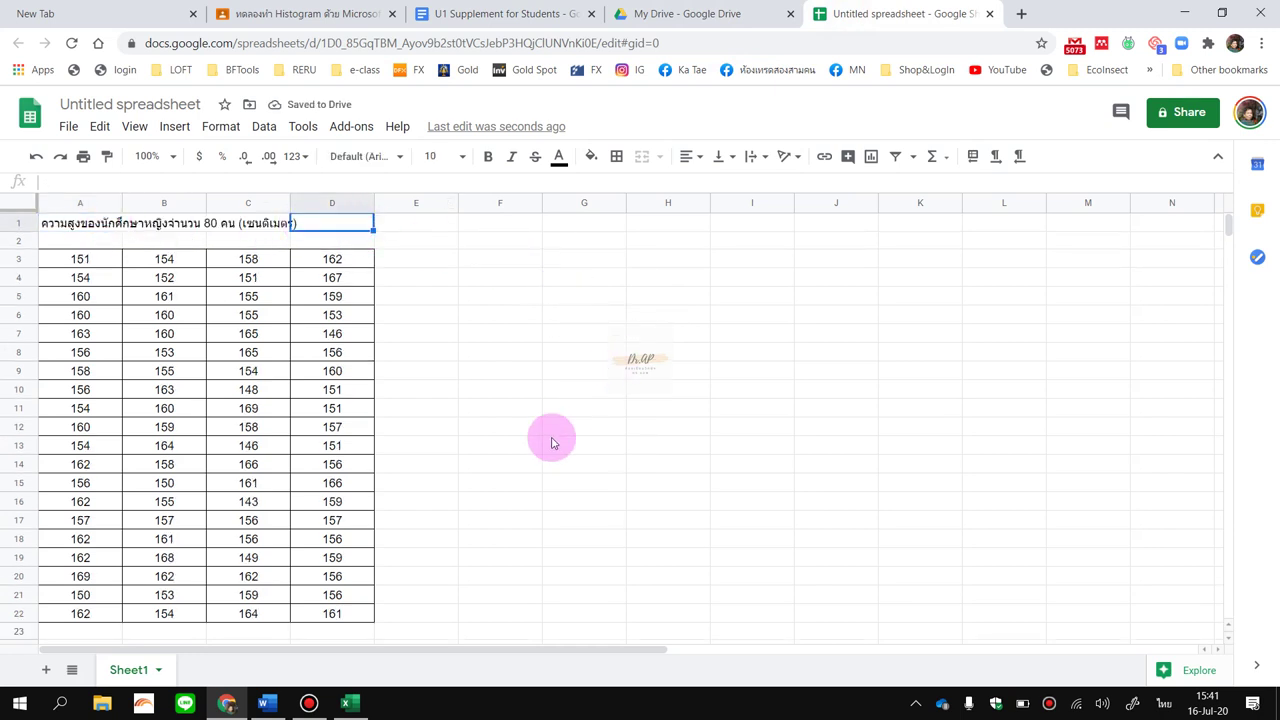
# Enter the label "ค่าเฉลี่ย" in cell A24 below the height table.
pyautogui.scroll(-1, 549, 434)
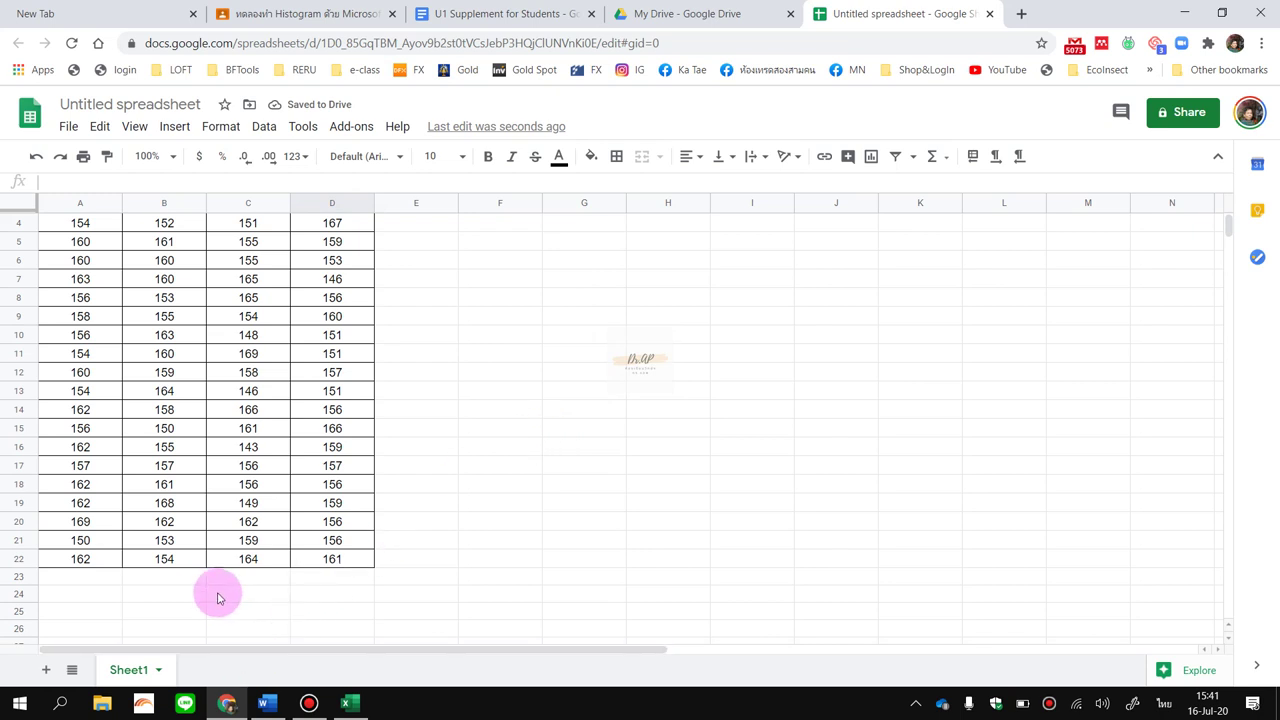
pyautogui.click(103, 594)
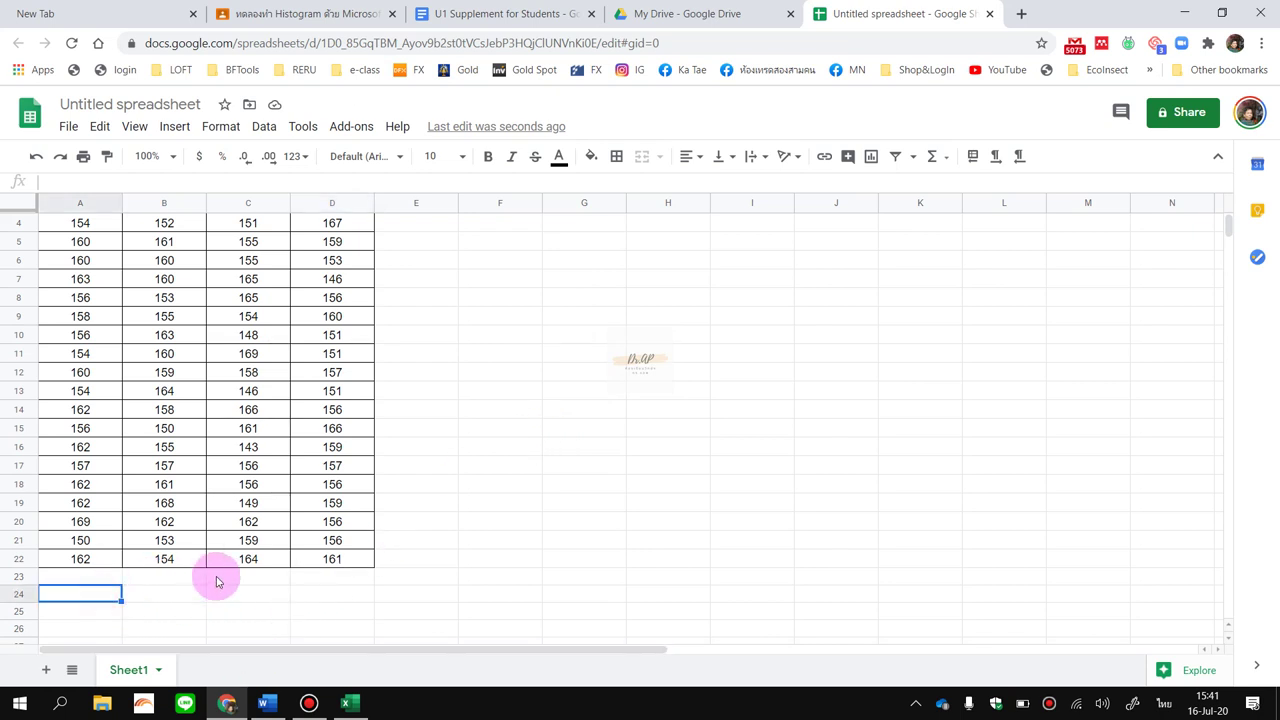
pyautogui.write('ค่าเฉลี่ย')
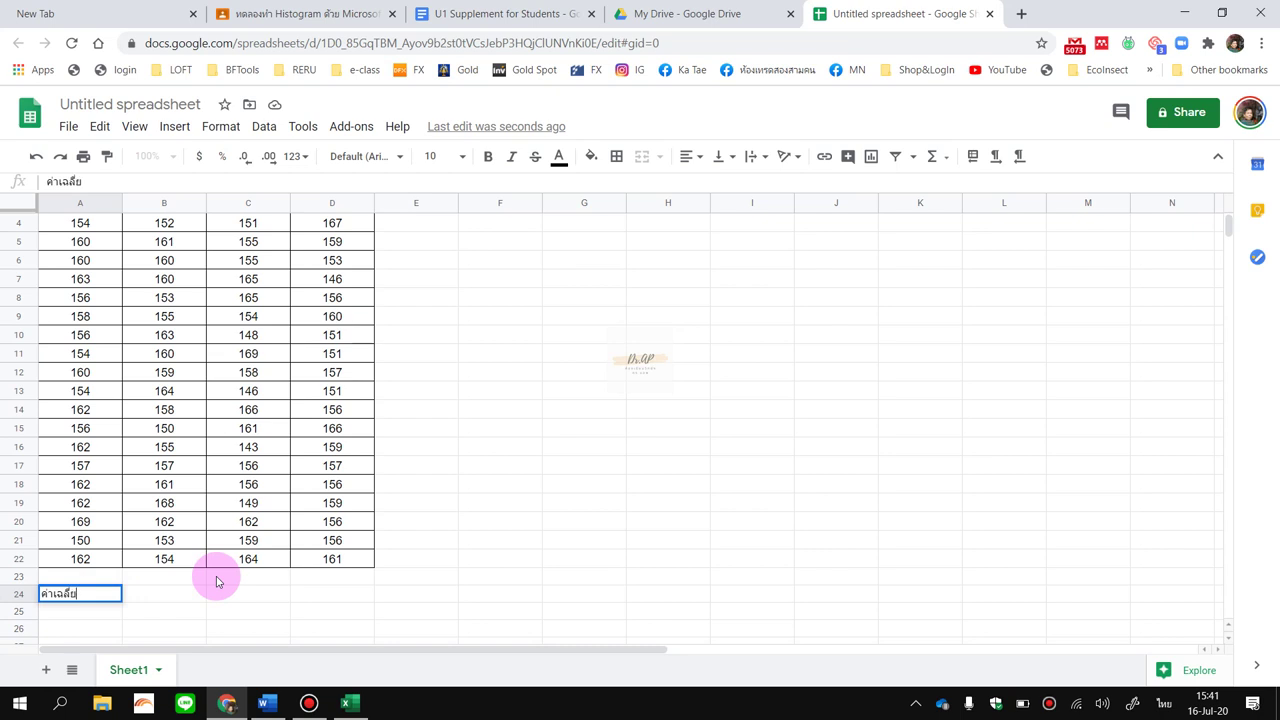
pyautogui.press('Tab')
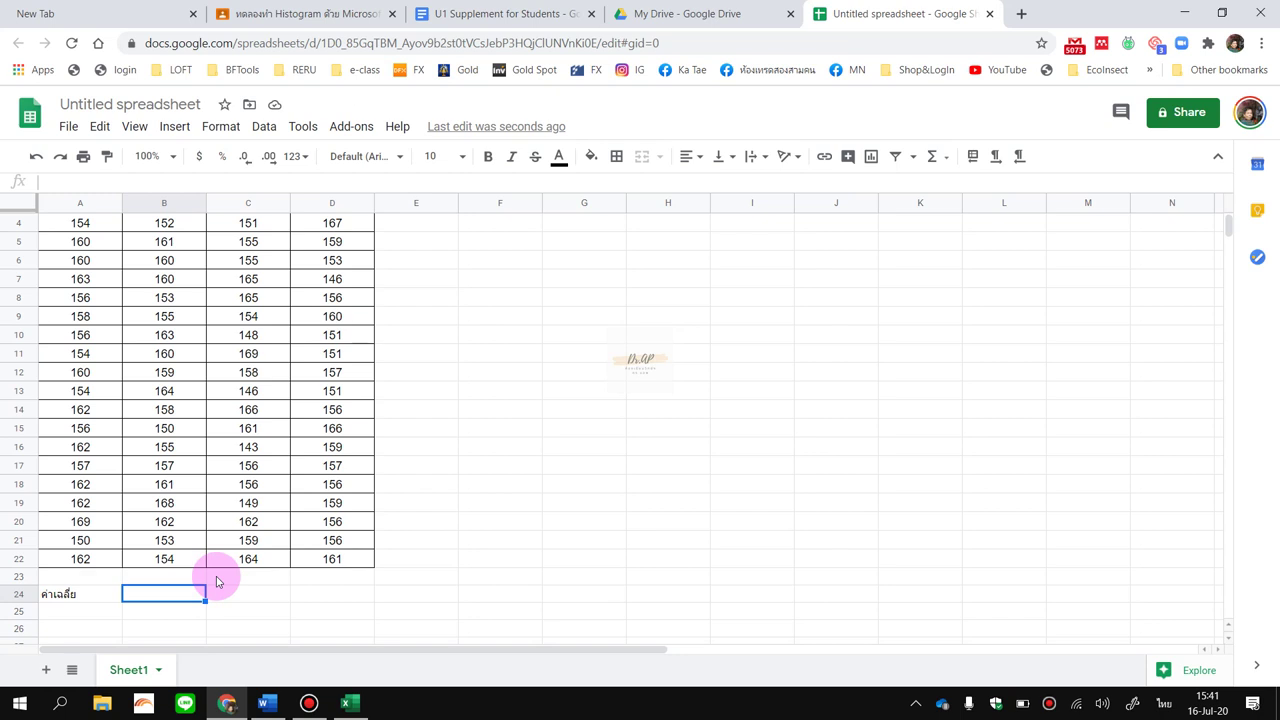
# Start an AVERAGE formula in cell B24, next to the "ค่าเฉลี่ย" label.
pyautogui.hotkey('alt', 'shift')
pyautogui.scroll(1, 218, 568)
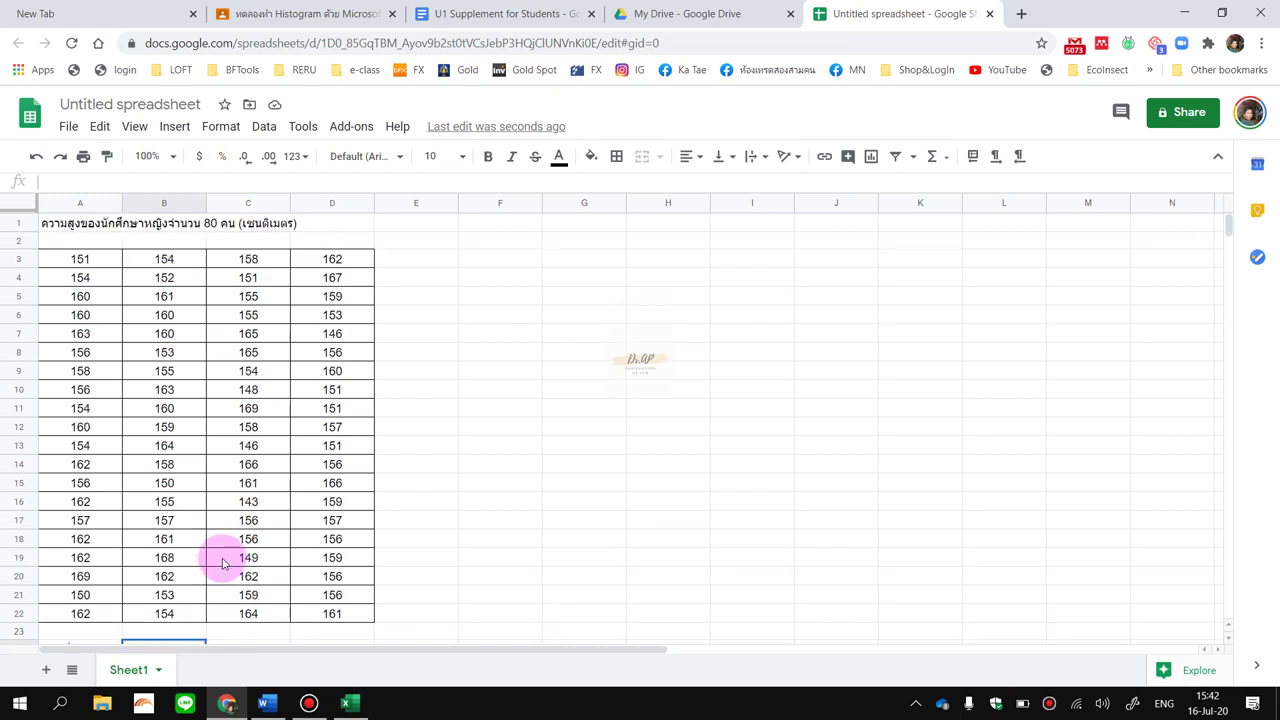
pyautogui.scroll(-1, 222, 563)
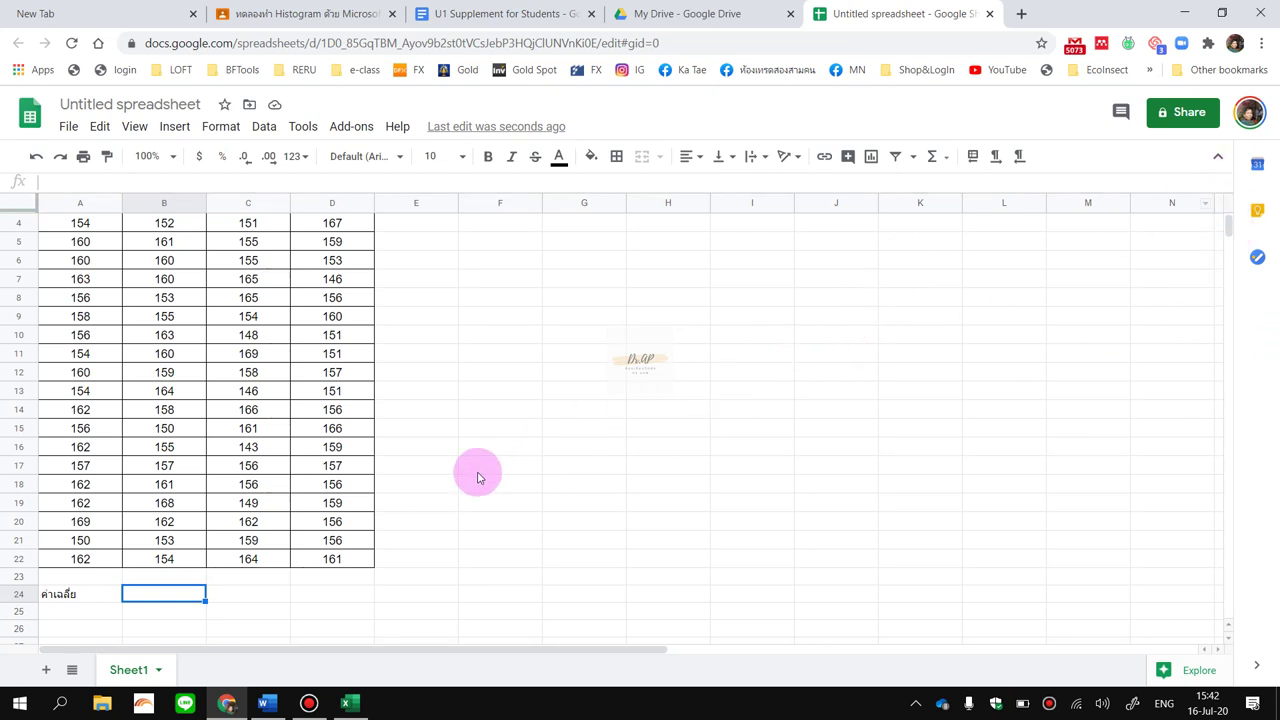
pyautogui.scroll(1, 505, 463)
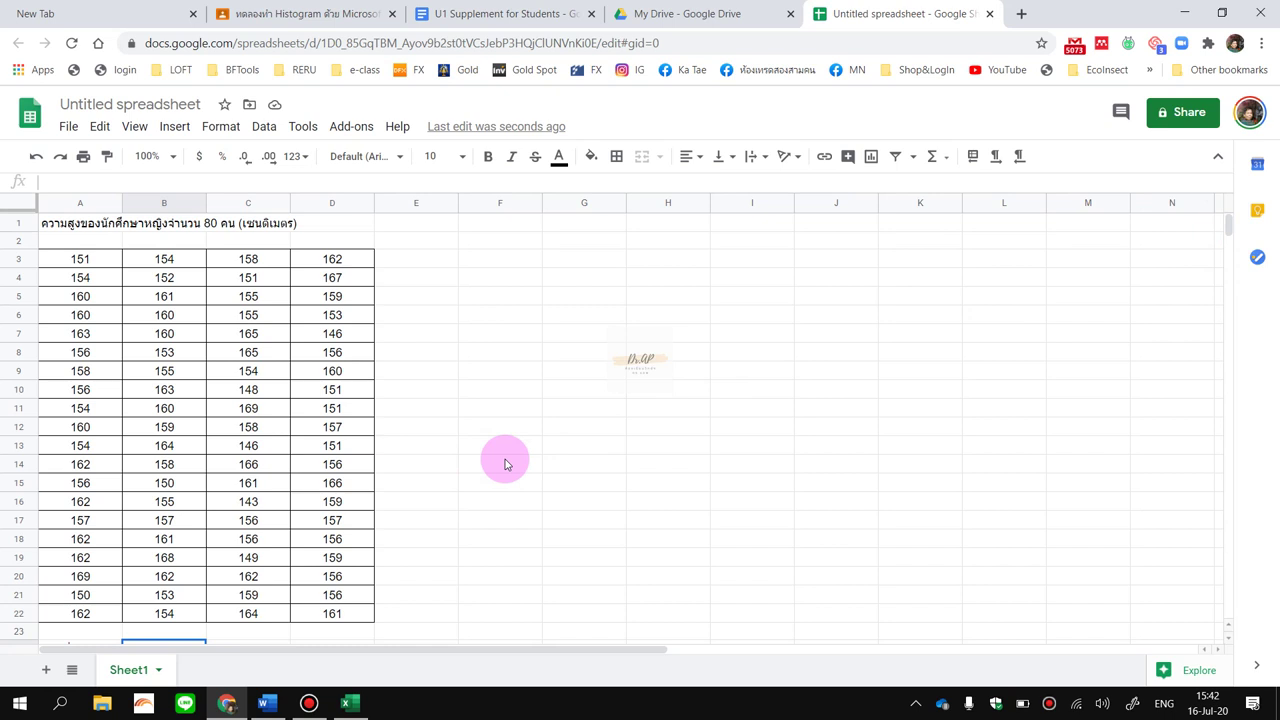
pyautogui.scroll(-1, 160, 530)
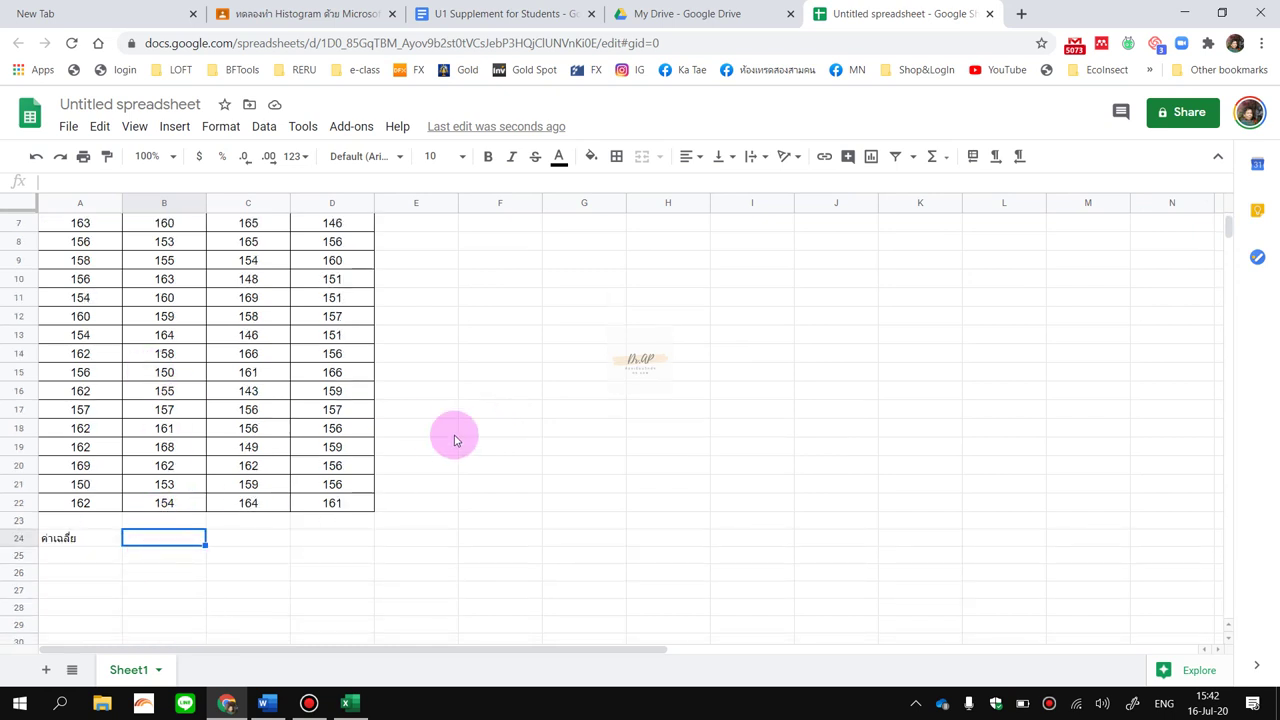
pyautogui.write('=')
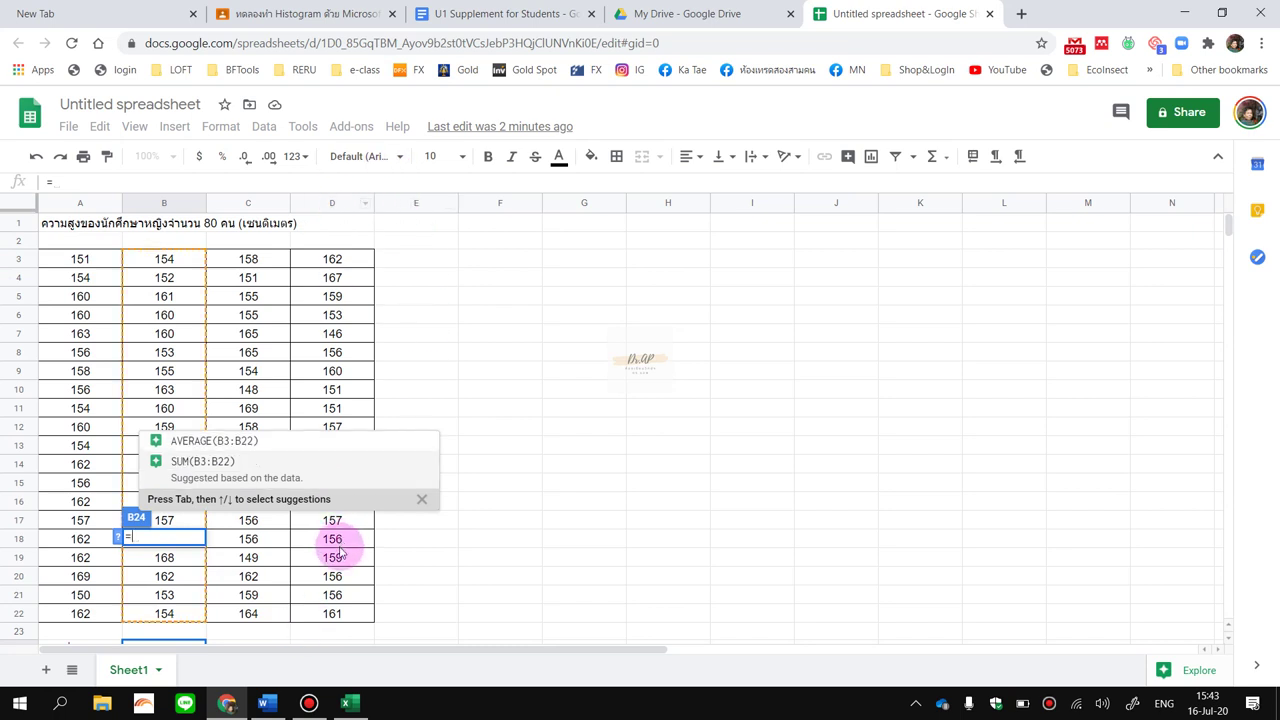
pyautogui.scroll(-3, 476, 540)
pyautogui.scroll(2, 335, 545)
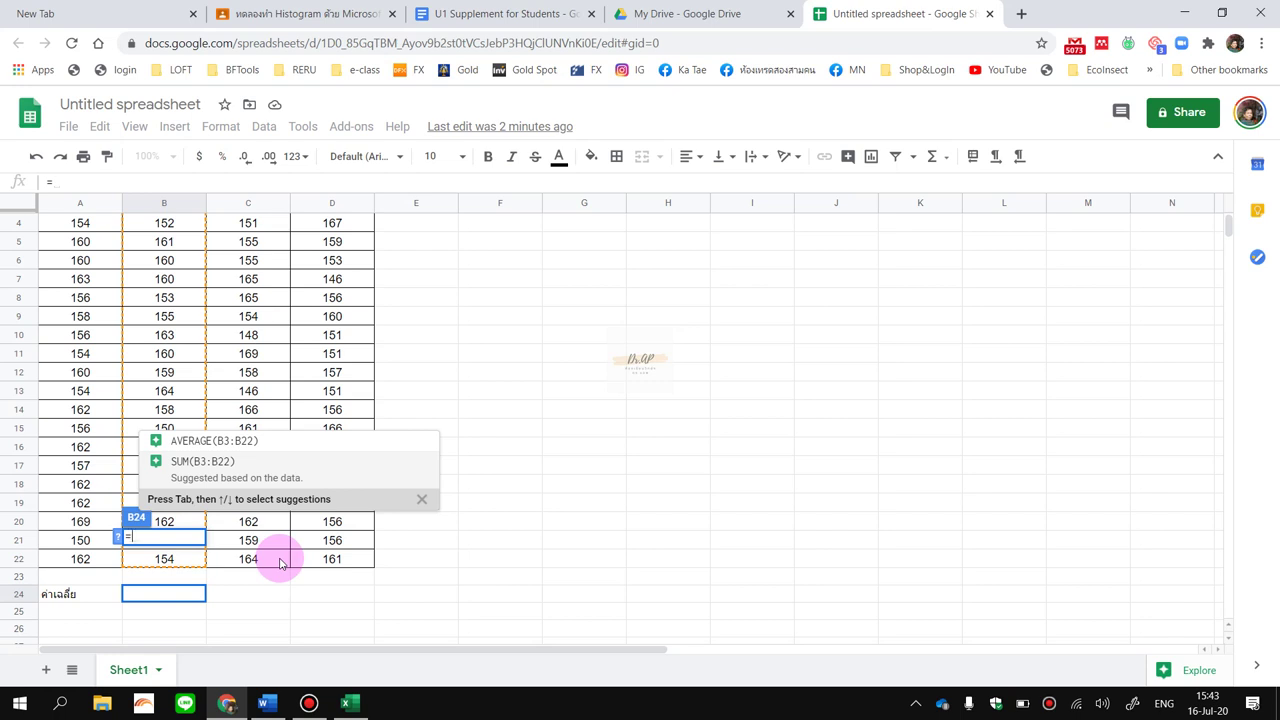
pyautogui.write('A')
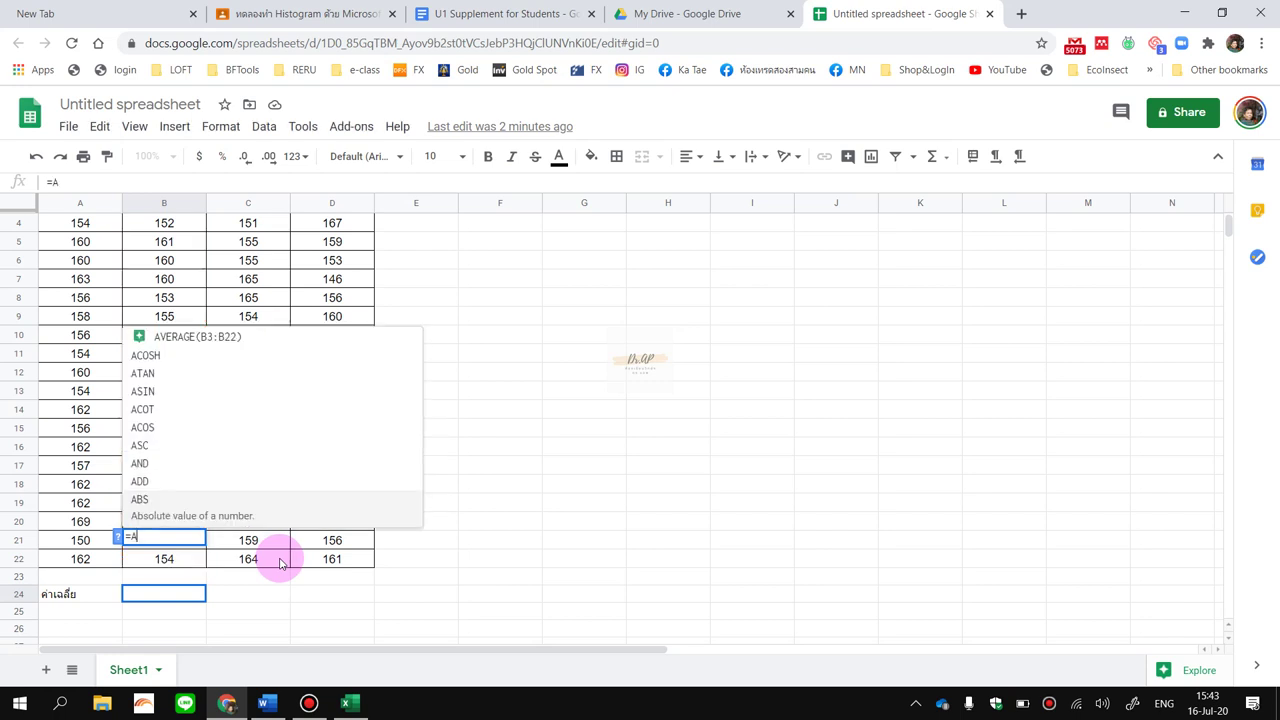
pyautogui.write('VERAG')
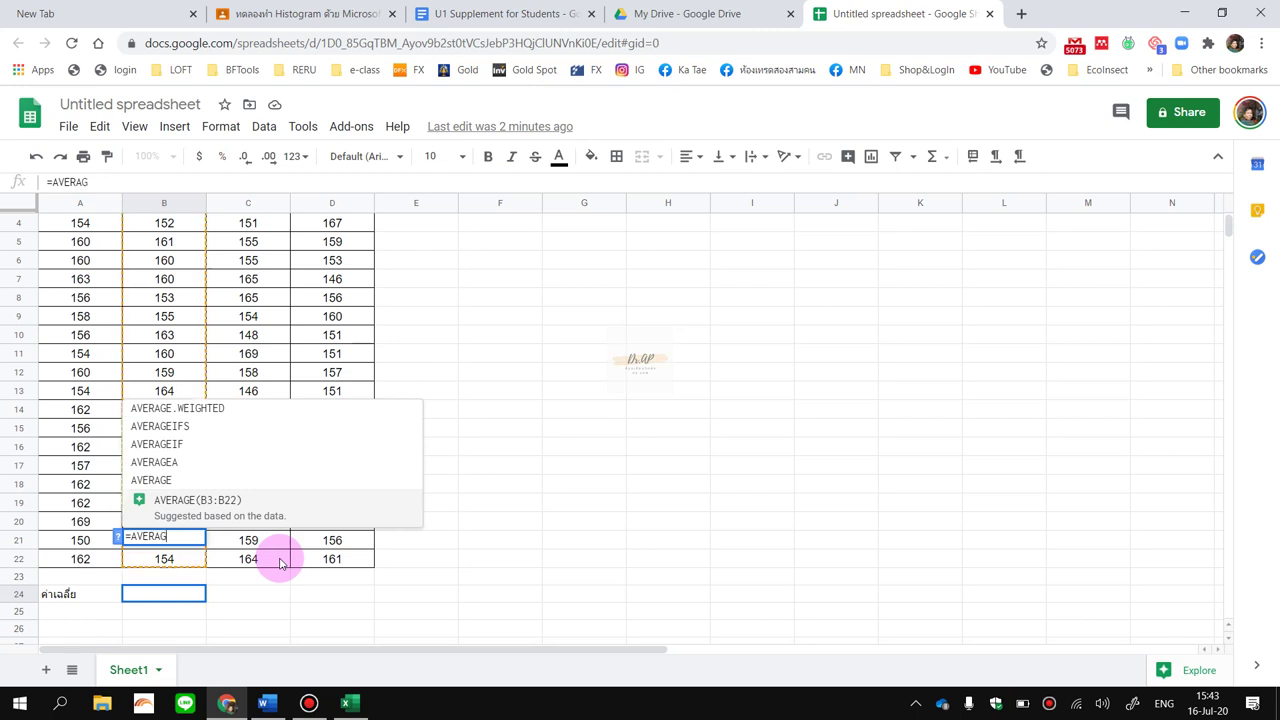
pyautogui.write('E(')
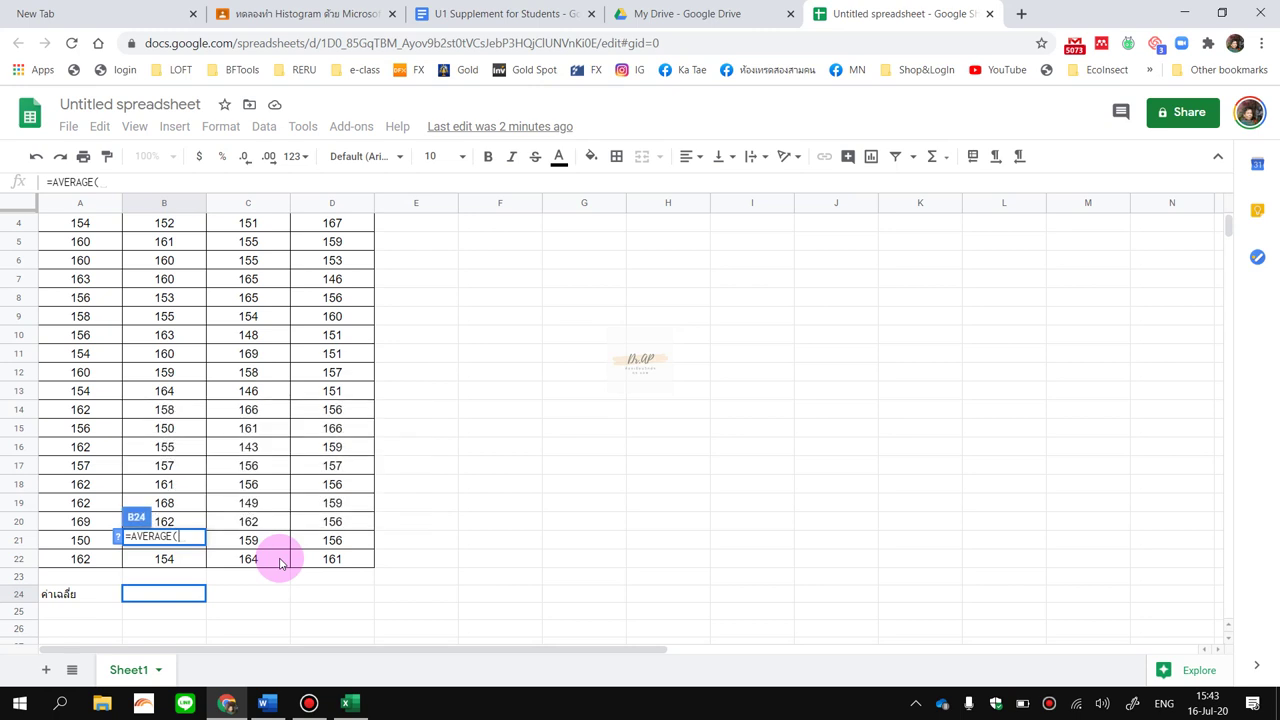
# Complete the B24 formula as =AVERAGE(A3:D22), covering all heights in the table.
pyautogui.scroll(3, 279, 563)
pyautogui.click(76, 259)
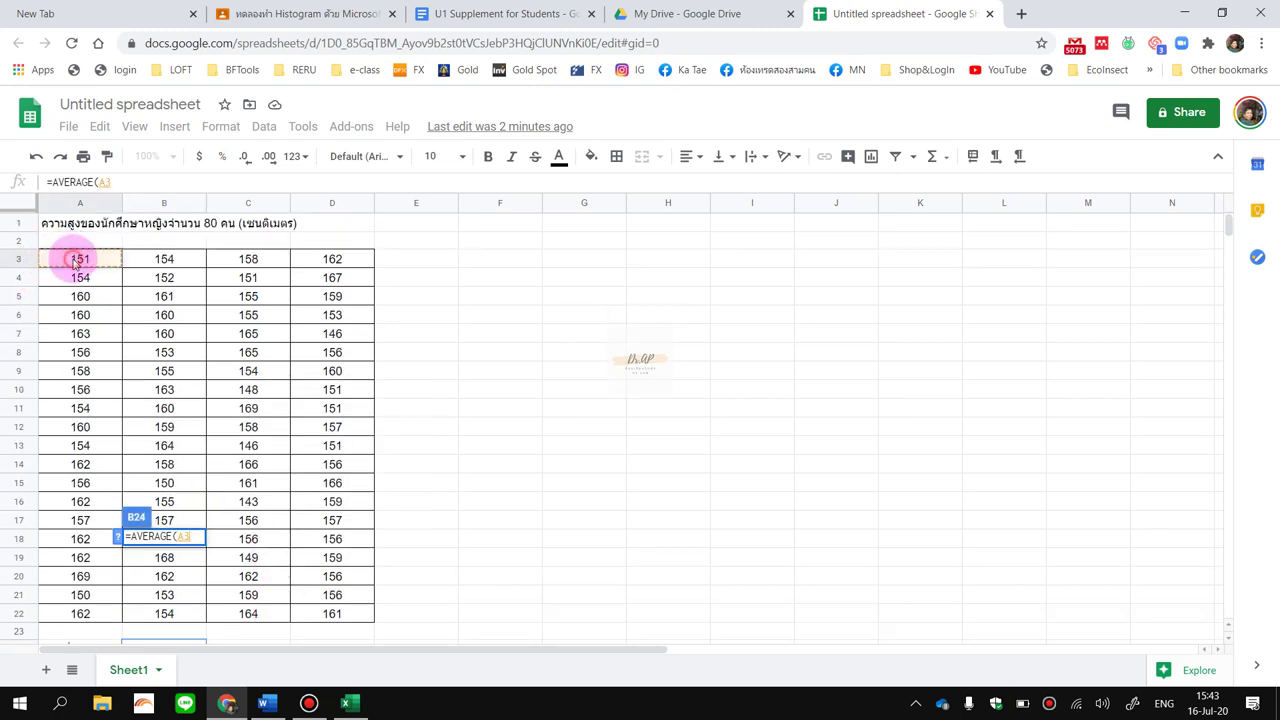
pyautogui.moveTo(73, 262); pyautogui.dragTo(329, 608)
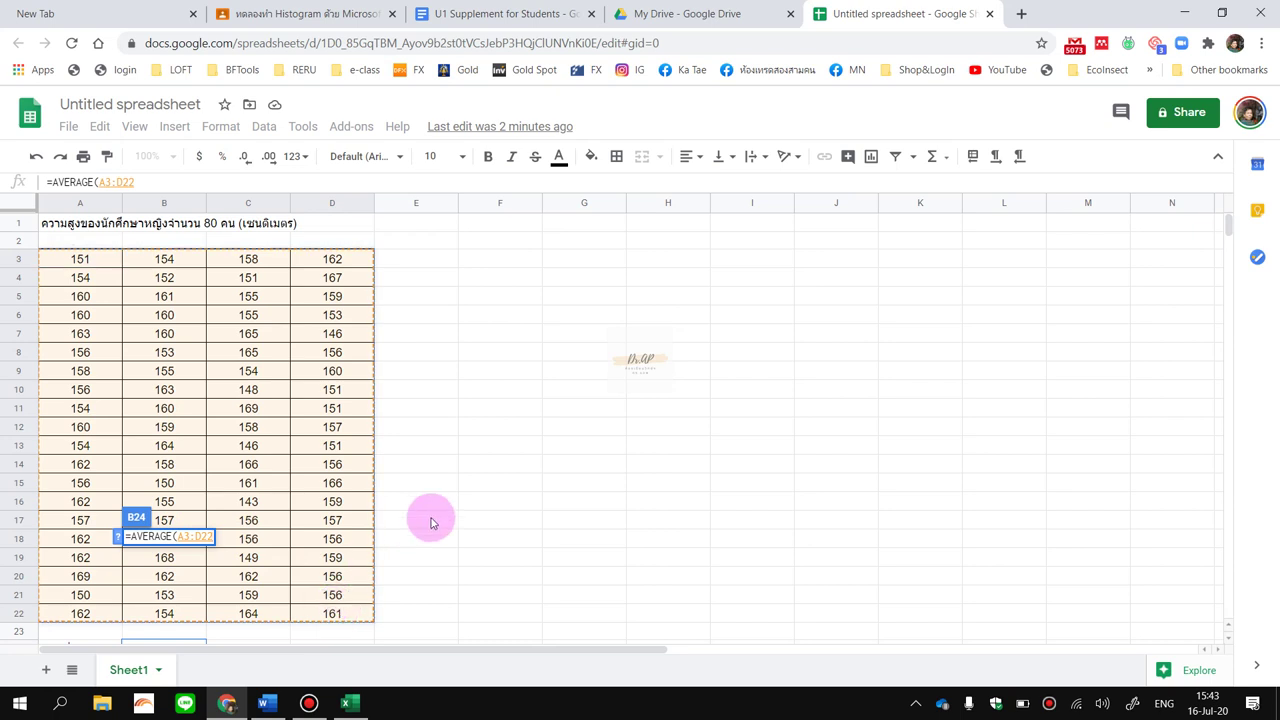
pyautogui.write(')')
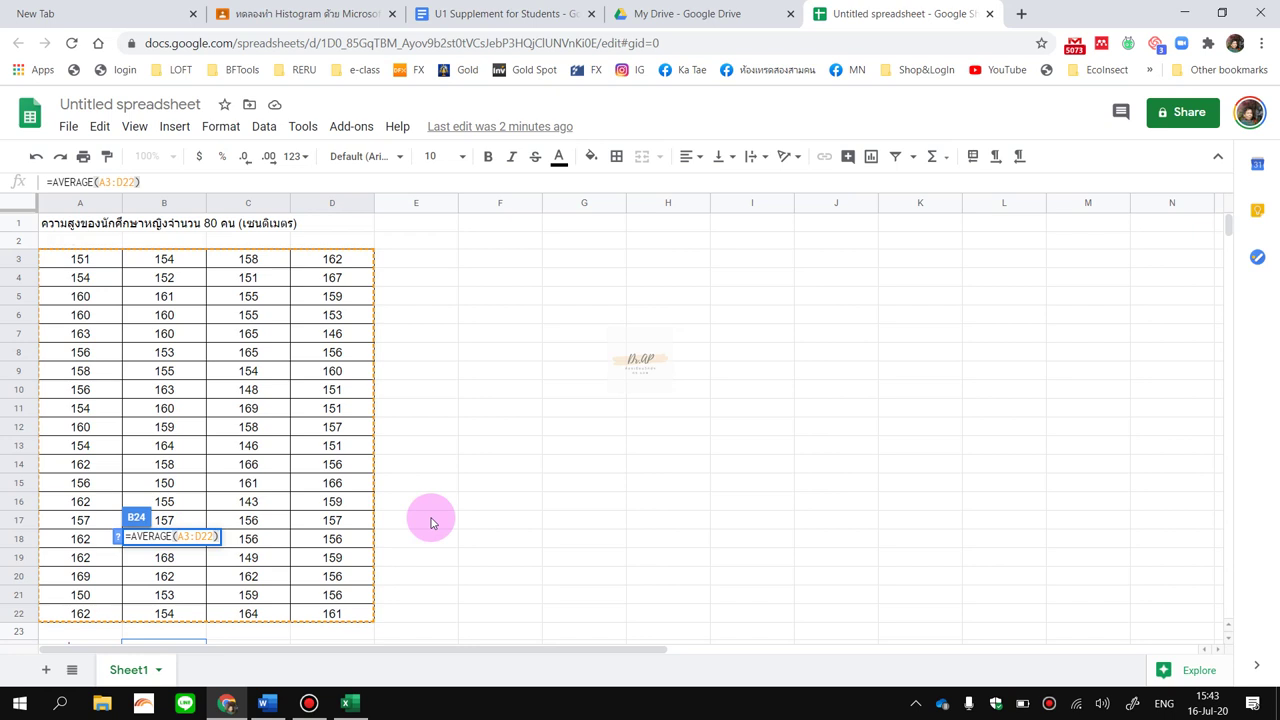
pyautogui.press('Return')
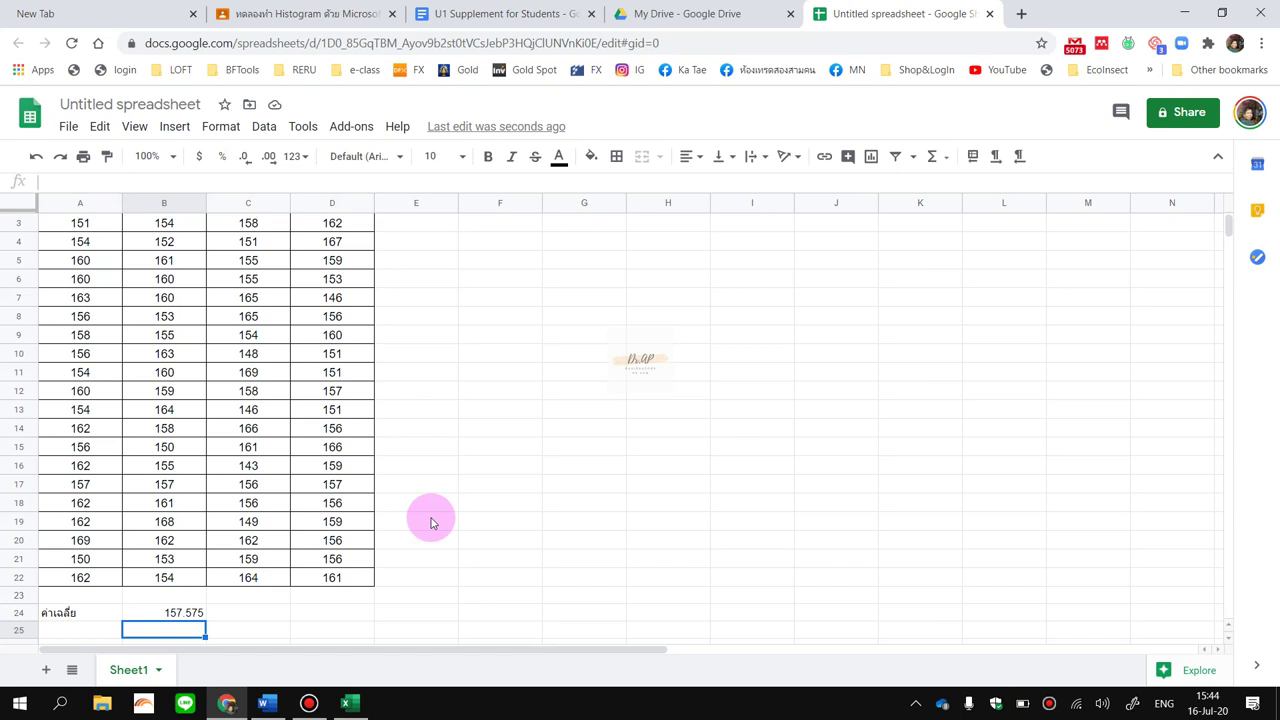
pyautogui.scroll(1, 553, 413)
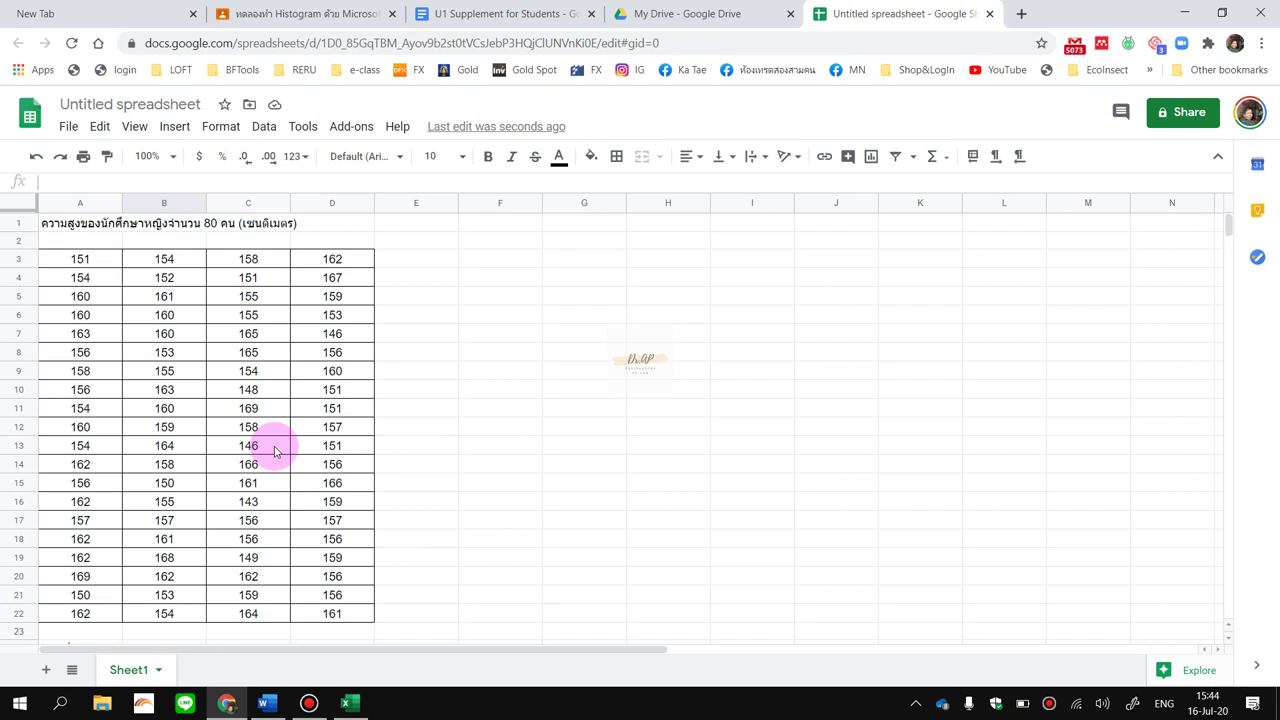
pyautogui.scroll(-2, 277, 449)
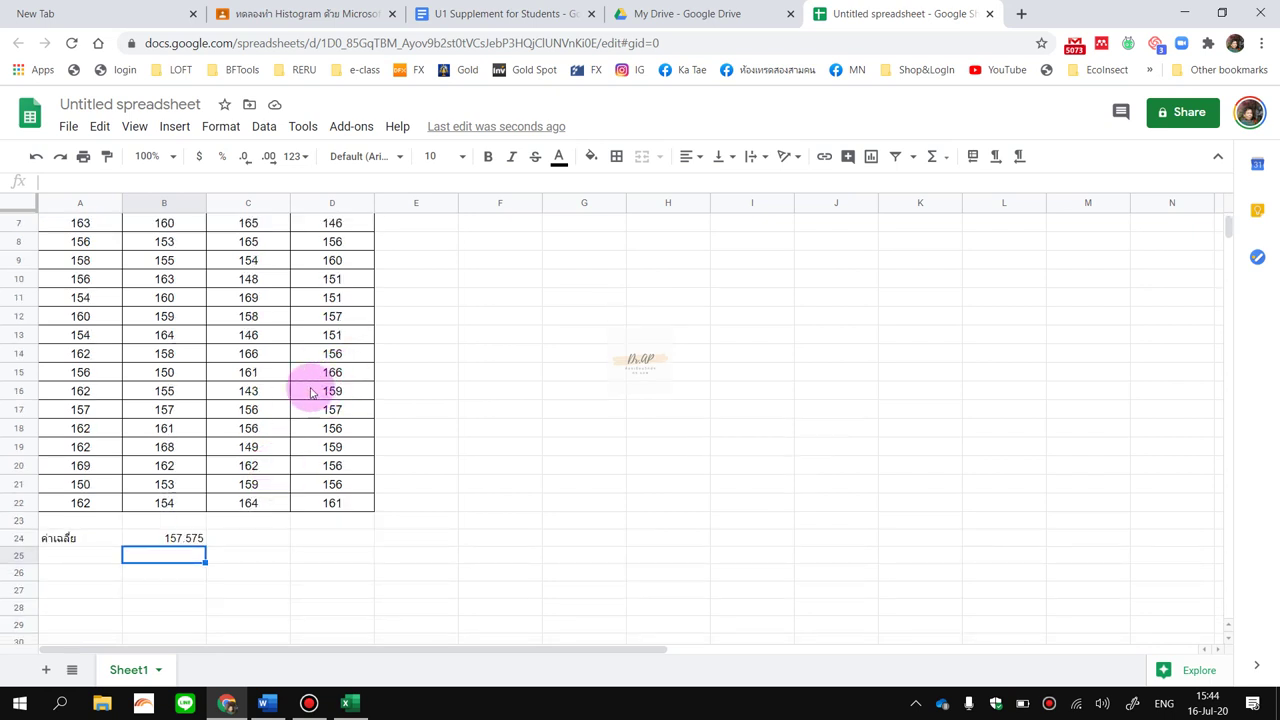
# Move the heights in B3:B22 below the first column, starting at cell A23.
pyautogui.scroll(3, 225, 388)
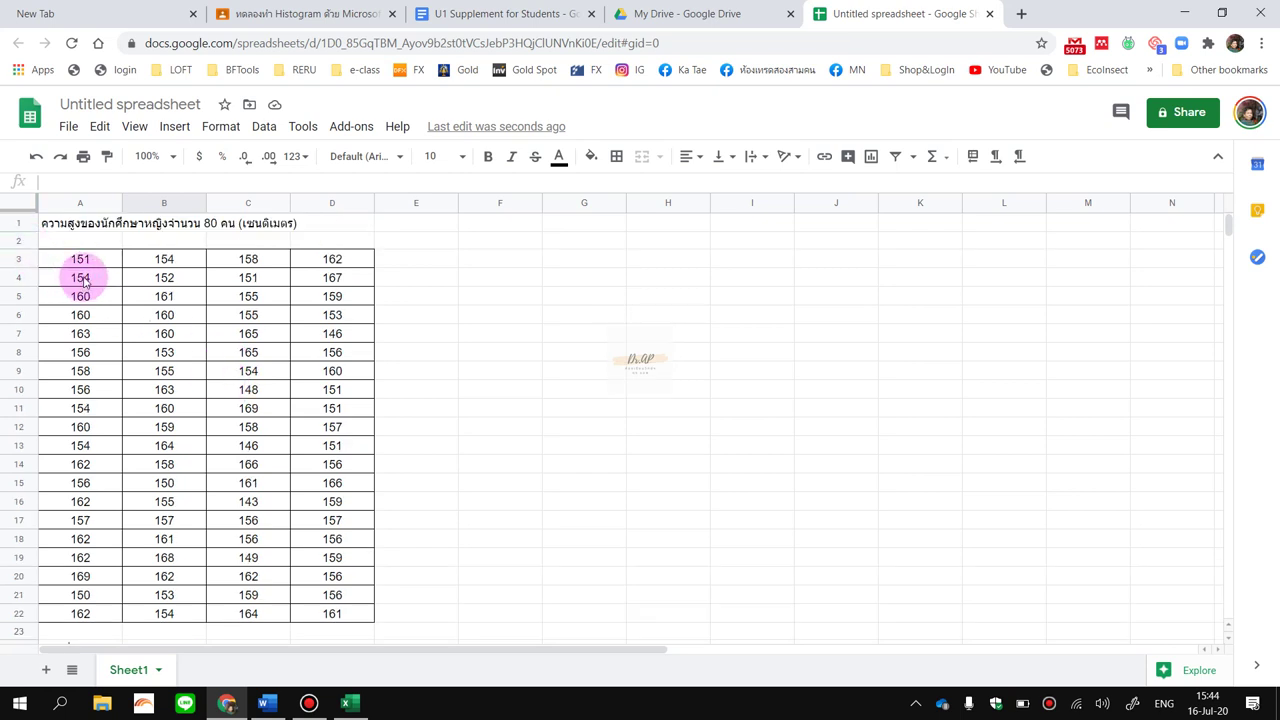
pyautogui.moveTo(162, 258); pyautogui.dragTo(166, 612)
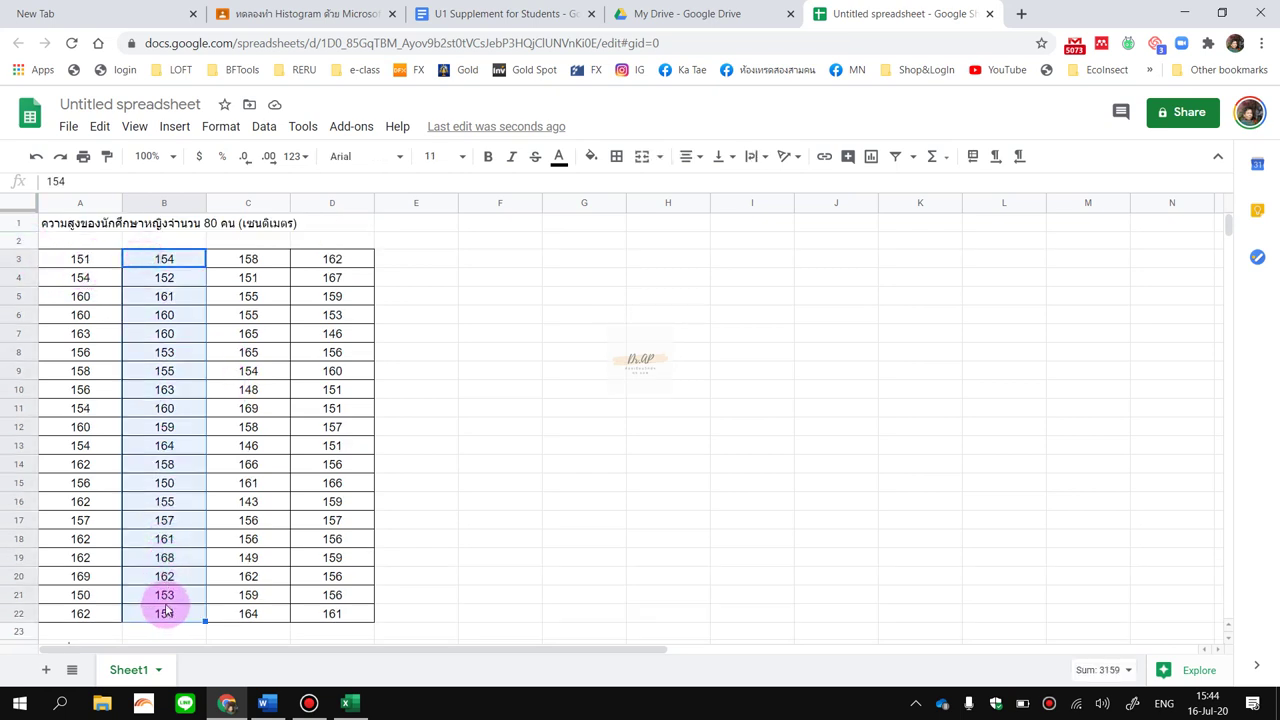
pyautogui.hotkey('ctrl', 'c')
pyautogui.scroll(-2, 164, 365)
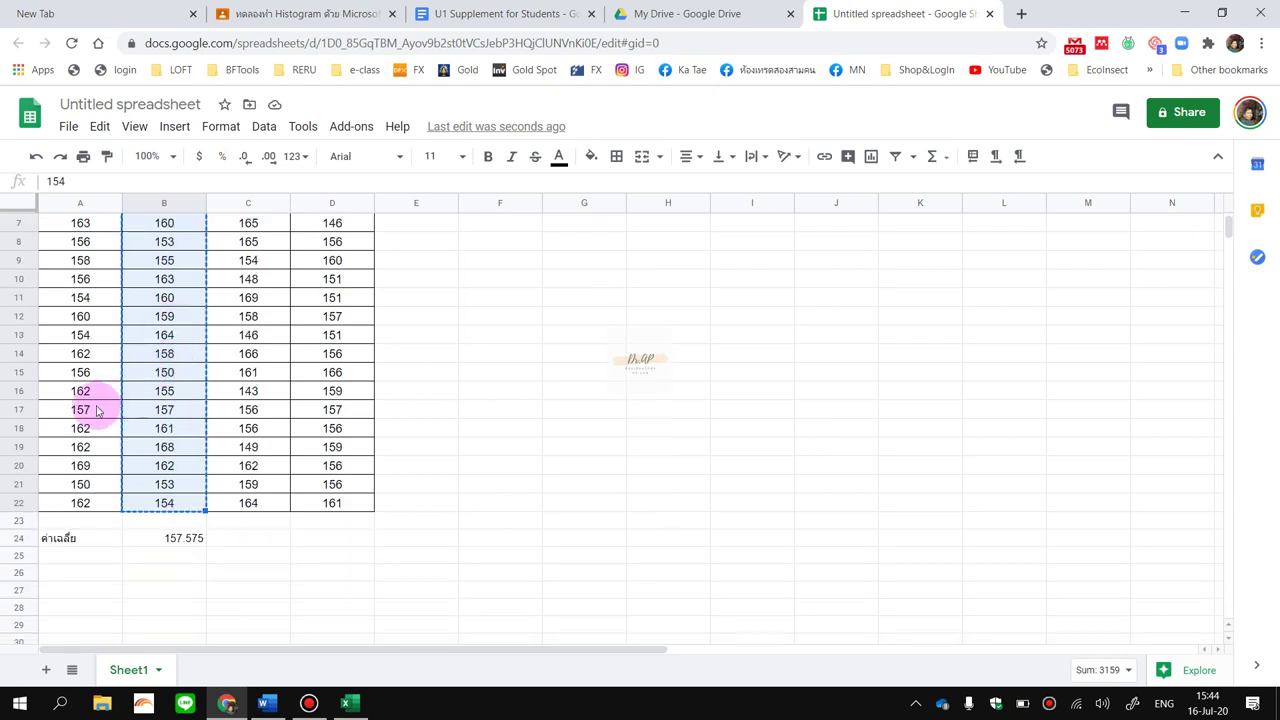
pyautogui.click(82, 522)
pyautogui.hotkey('ctrl', 'v')
# Move the heights in C3:C22 to the end of the column A list, starting at cell A43.
pyautogui.scroll(2, 194, 320)
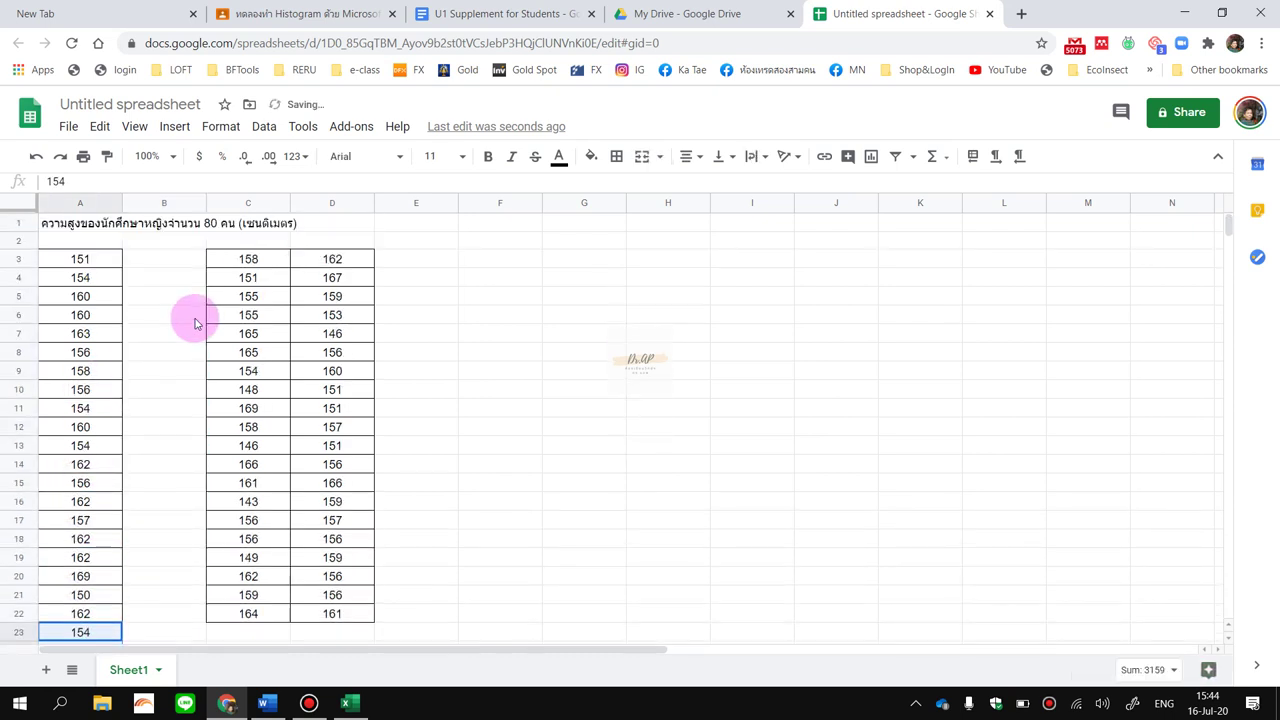
pyautogui.moveTo(250, 262); pyautogui.dragTo(262, 619)
pyautogui.hotkey('ctrl', 'x')
pyautogui.scroll(-9, 250, 560)
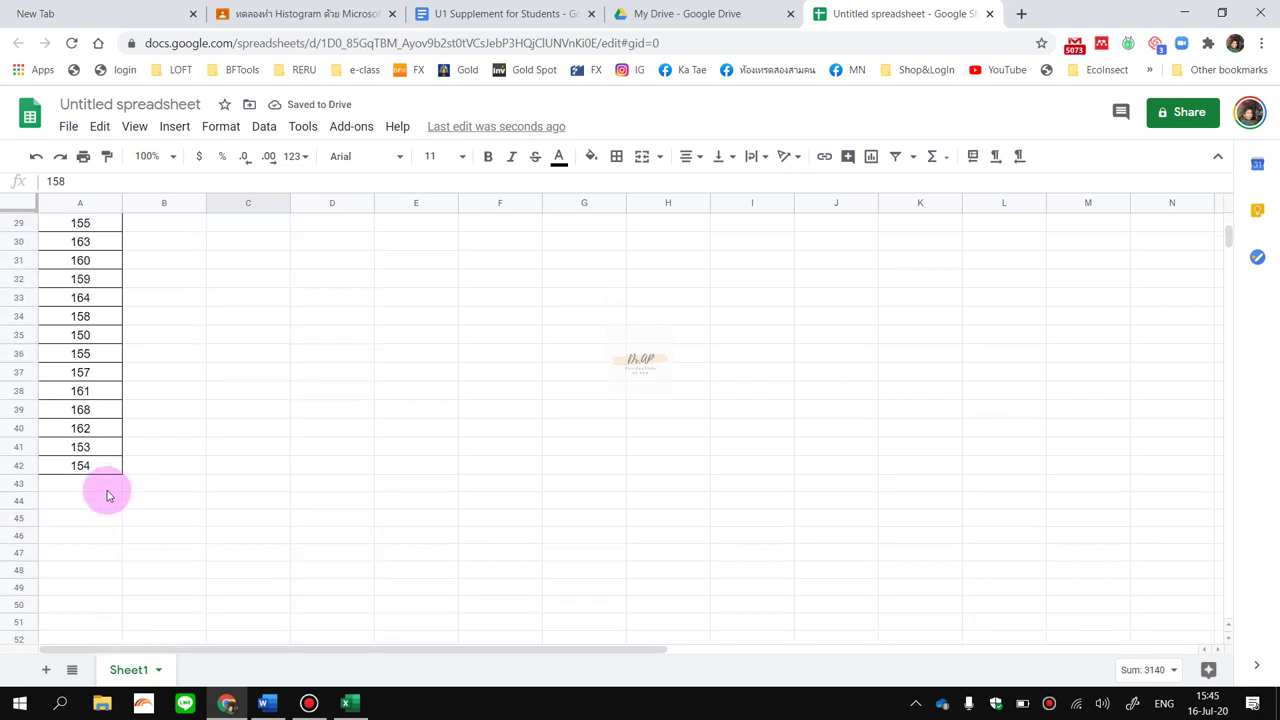
pyautogui.click(107, 490)
pyautogui.hotkey('ctrl', 'v')
# Move the heights in D3:D22 to the end of the column A list, starting at cell A63.
pyautogui.scroll(9, 294, 380)
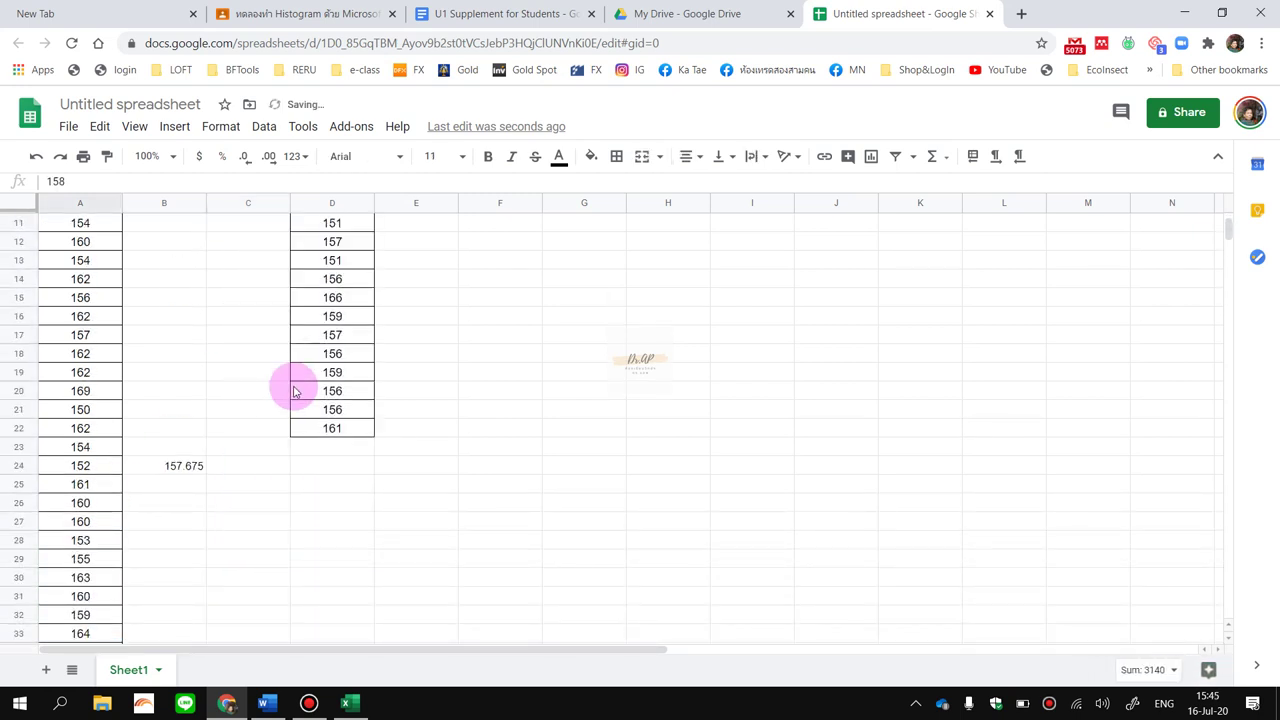
pyautogui.moveTo(335, 259); pyautogui.dragTo(342, 614)
pyautogui.scroll(-10, 342, 614)
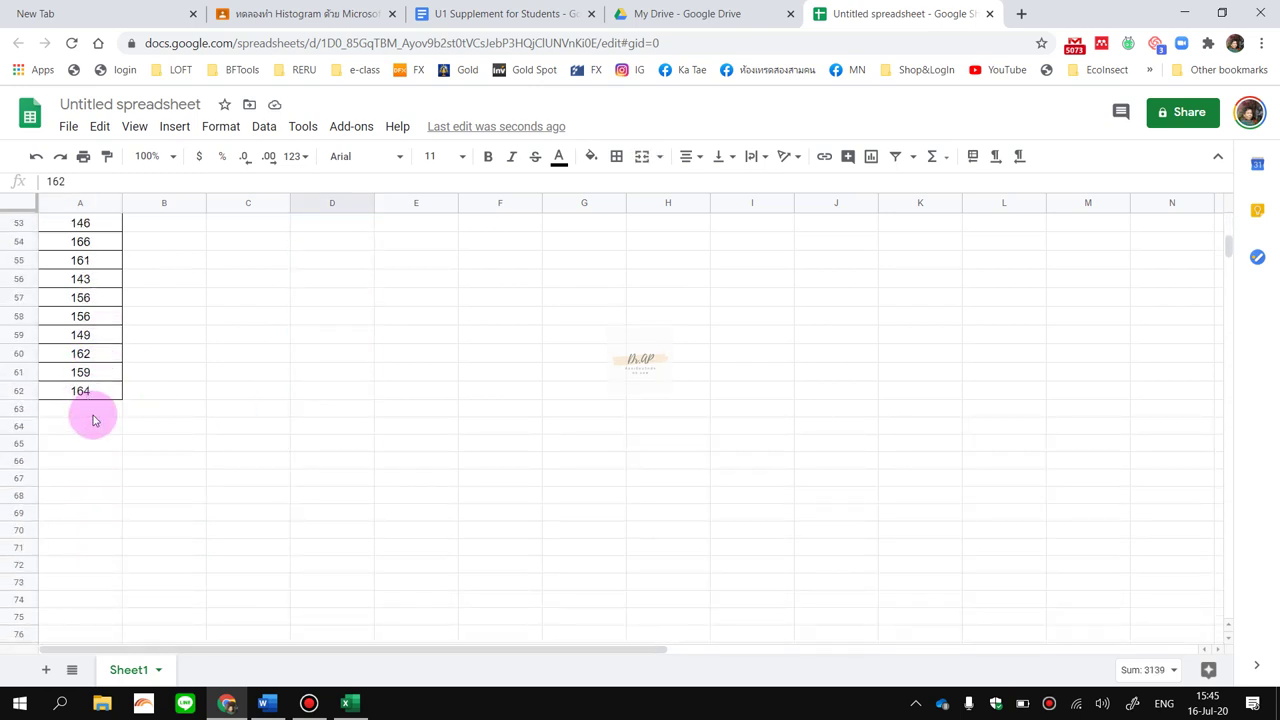
pyautogui.click(92, 410)
pyautogui.hotkey('ctrl', 'v')
# Delete the old AVERAGE formula from cell B24.
pyautogui.scroll(9, 200, 337)
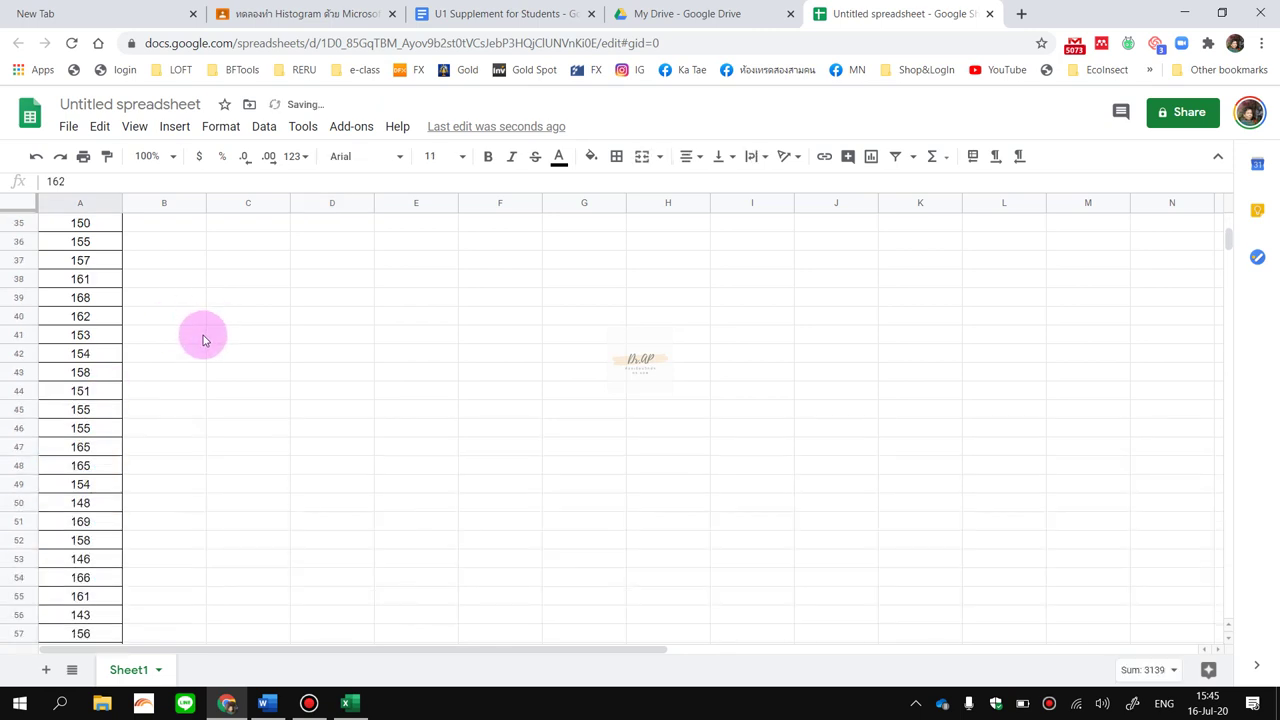
pyautogui.click(183, 547)
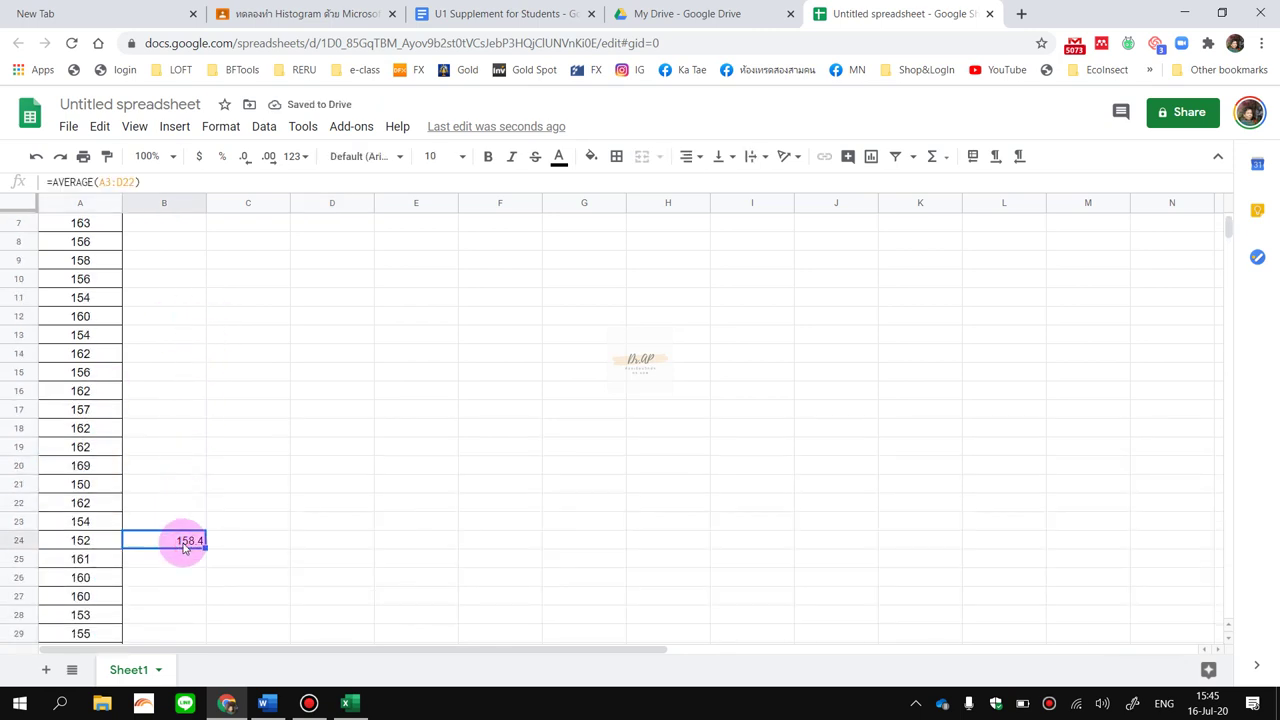
pyautogui.press('Delete')
# Insert one empty column to the left of the heights in column A.
pyautogui.scroll(2, 175, 500)
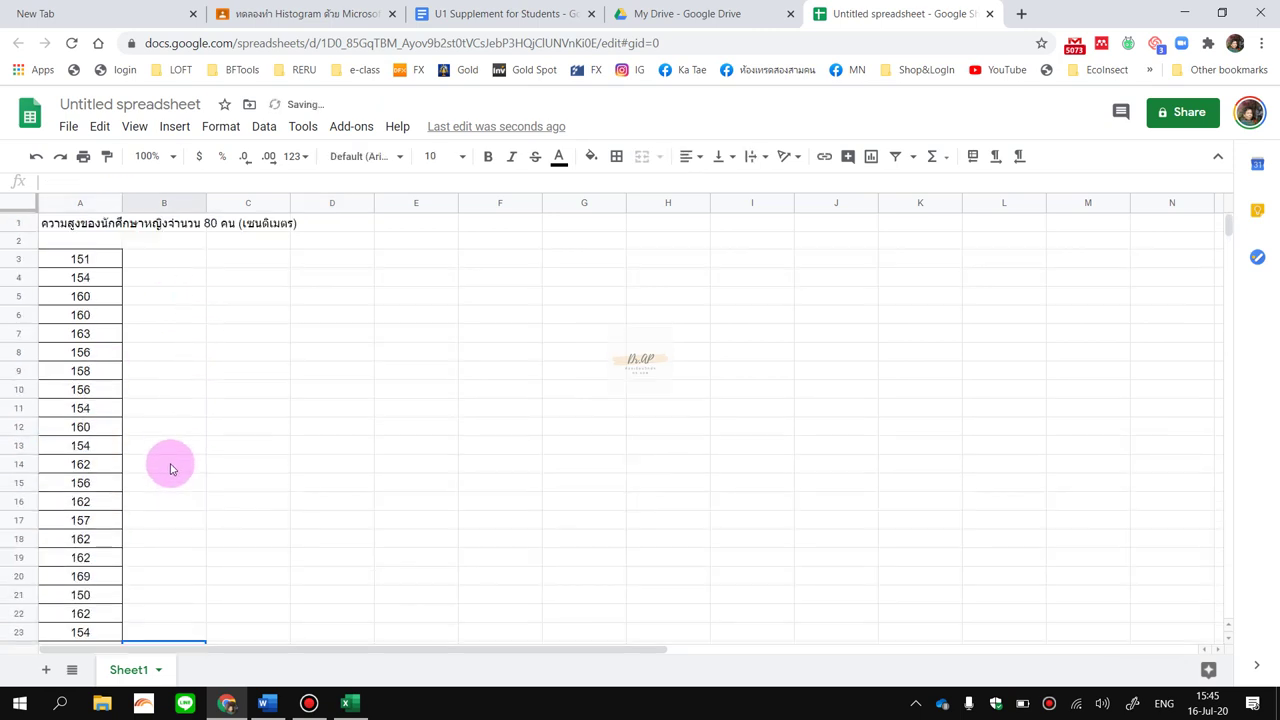
pyautogui.rightClick(72, 203)
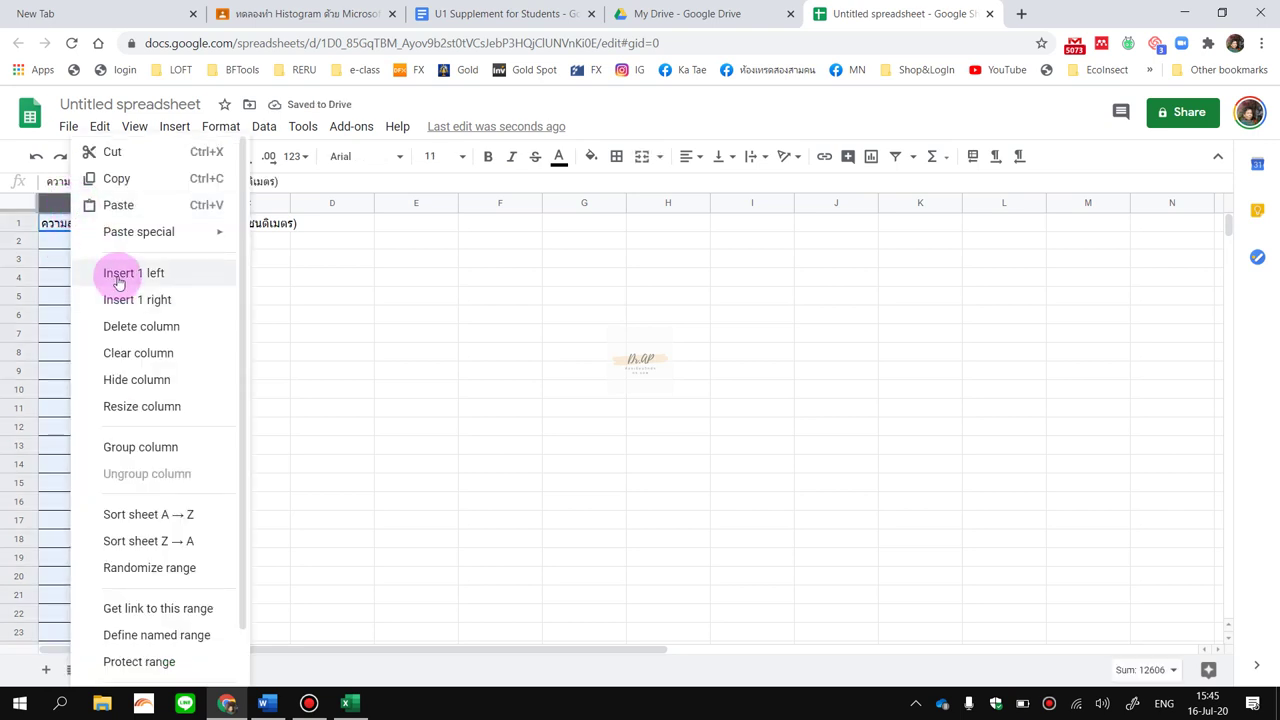
pyautogui.click(45, 262)
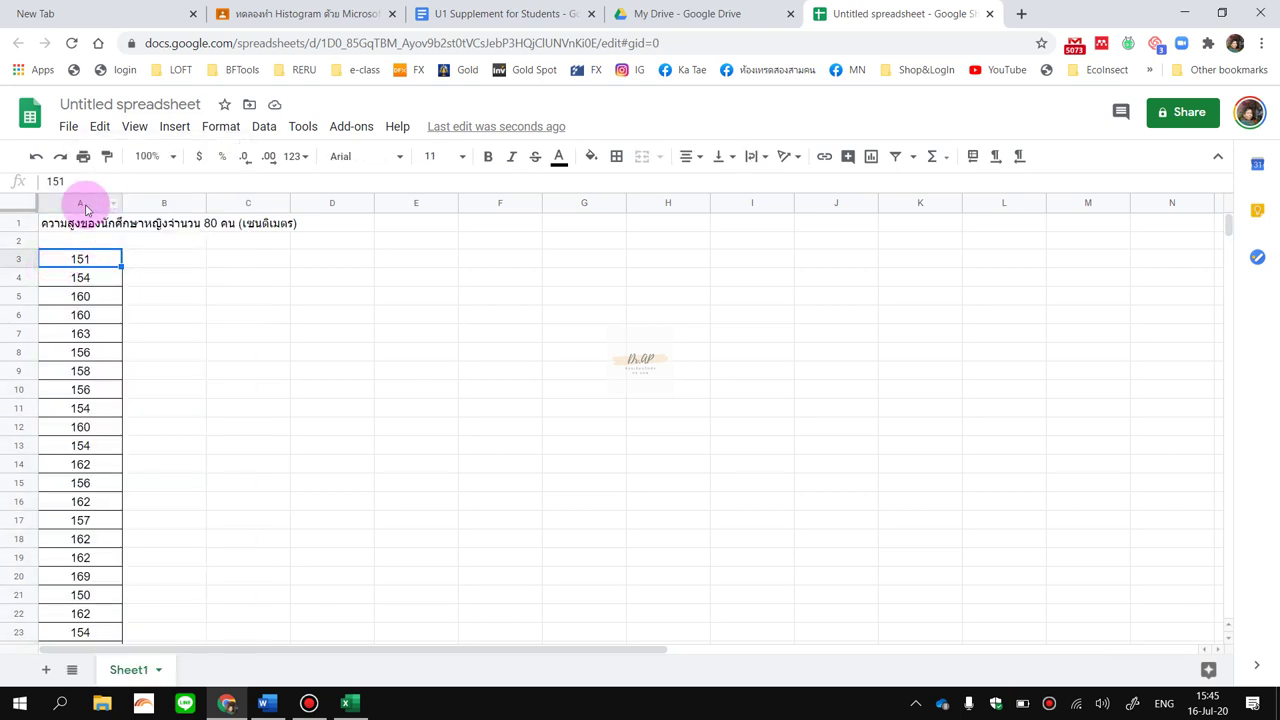
pyautogui.rightClick(85, 201)
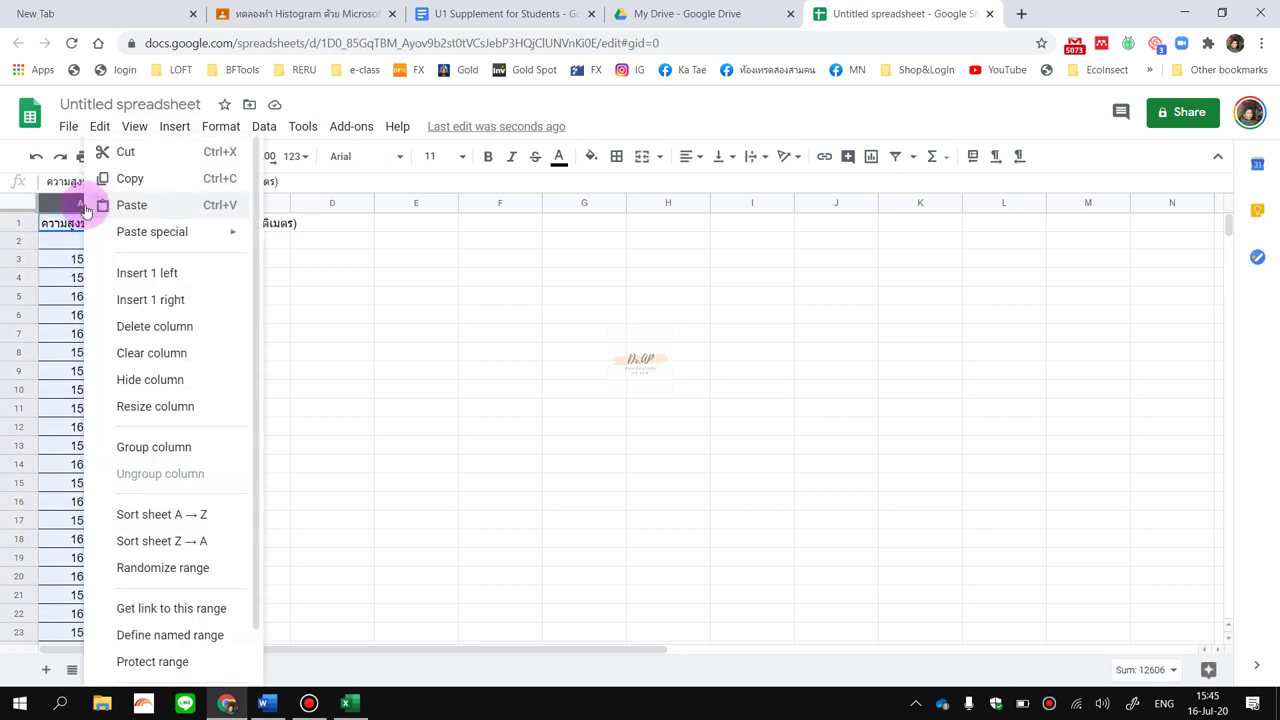
pyautogui.click(117, 273)
# Enter the sequence numbers 1, 2, 3 and 4 in cells A3 to A6 beside the heights.
pyautogui.click(78, 258)
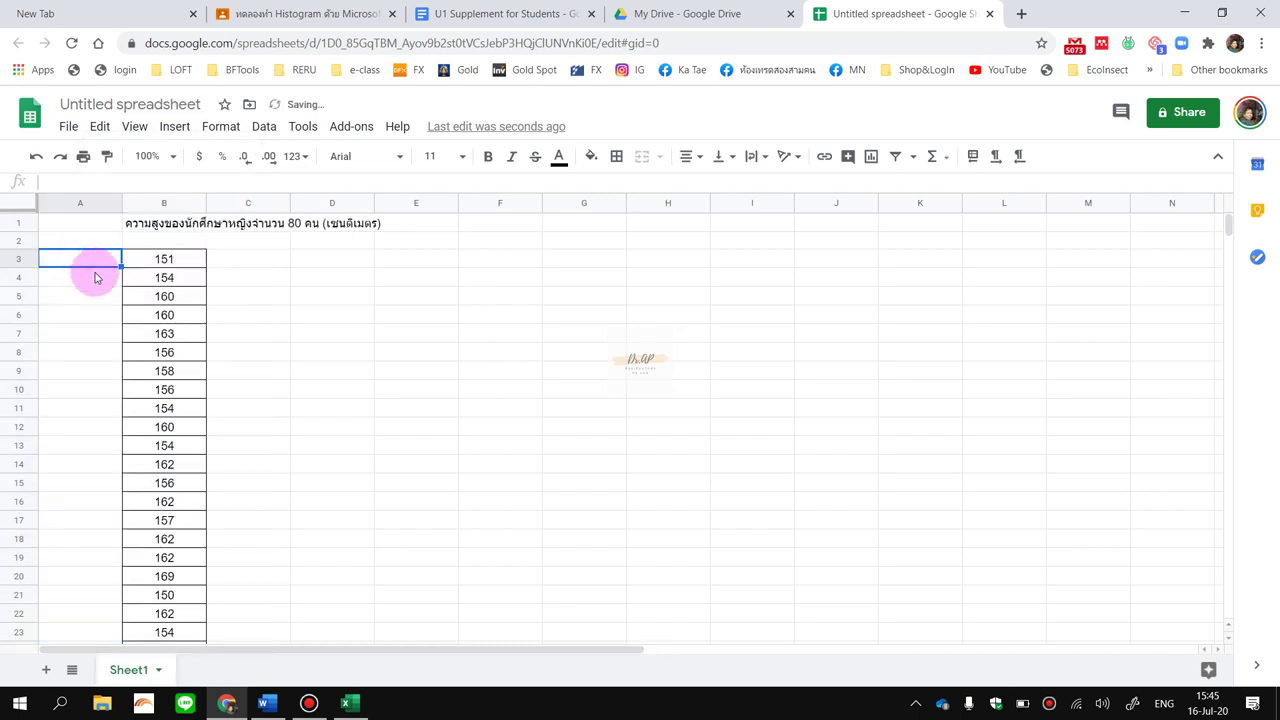
pyautogui.hotkey('alt', 'shift')
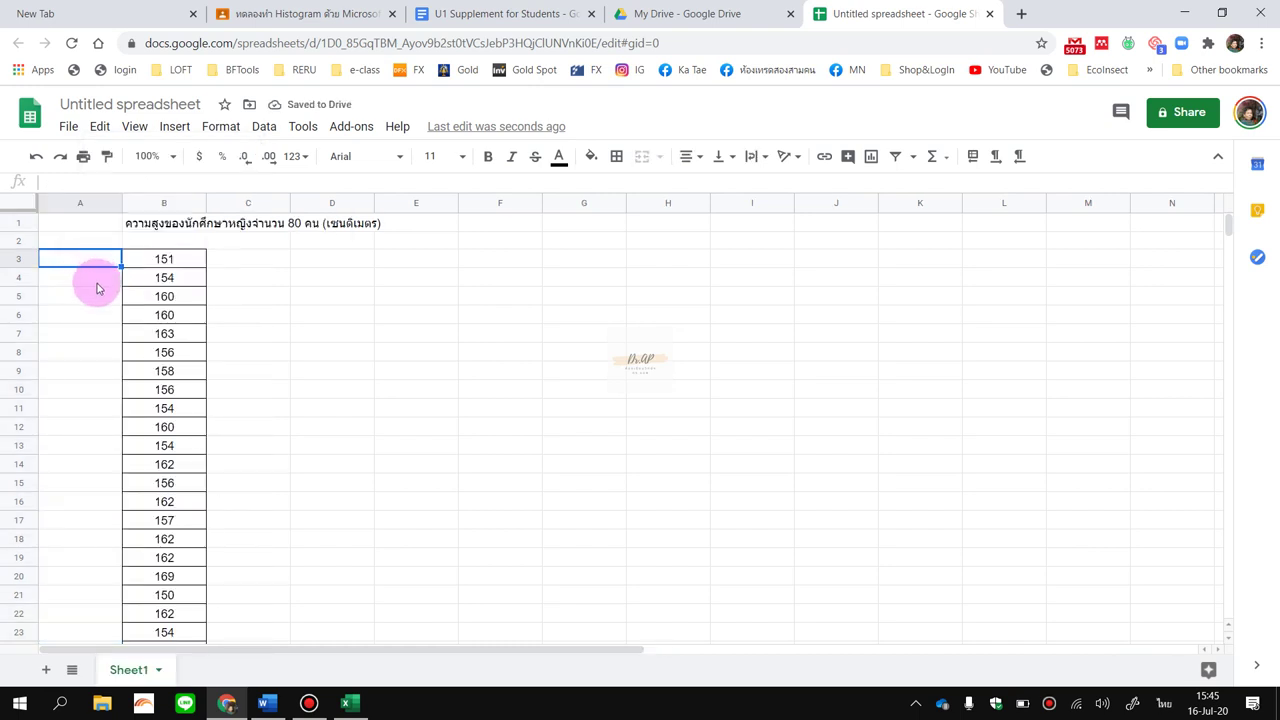
pyautogui.write('า')
pyautogui.press('BackSpace')
pyautogui.hotkey('alt', 'shift')
pyautogui.write('1')
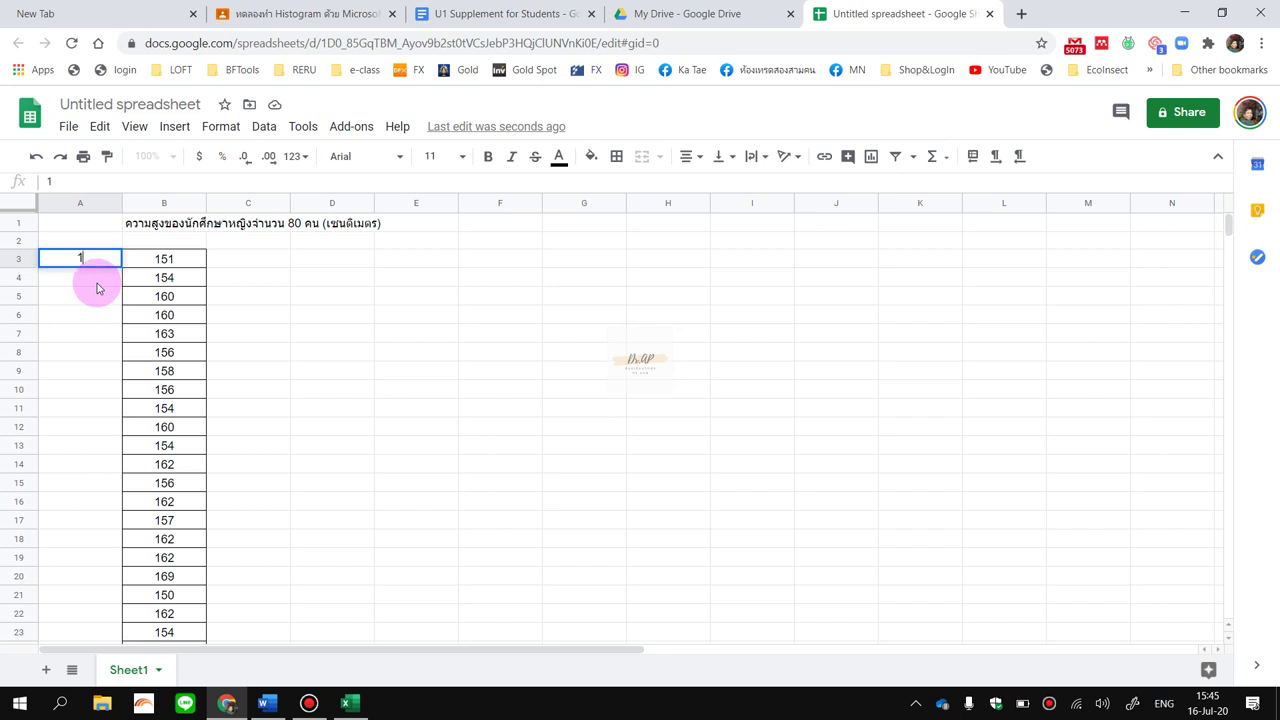
pyautogui.press('Return')
pyautogui.write('2')
pyautogui.press('Return')
pyautogui.write('3')
pyautogui.press('Return')
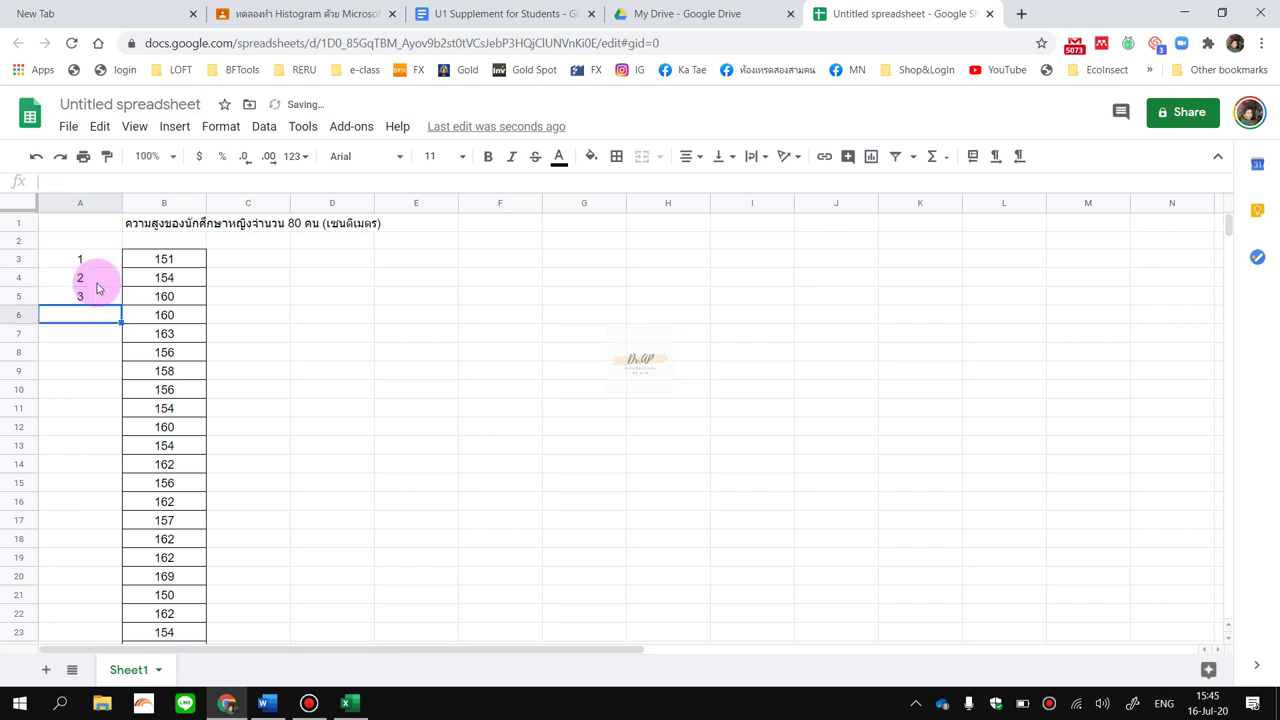
pyautogui.write('4')
pyautogui.press('Return')
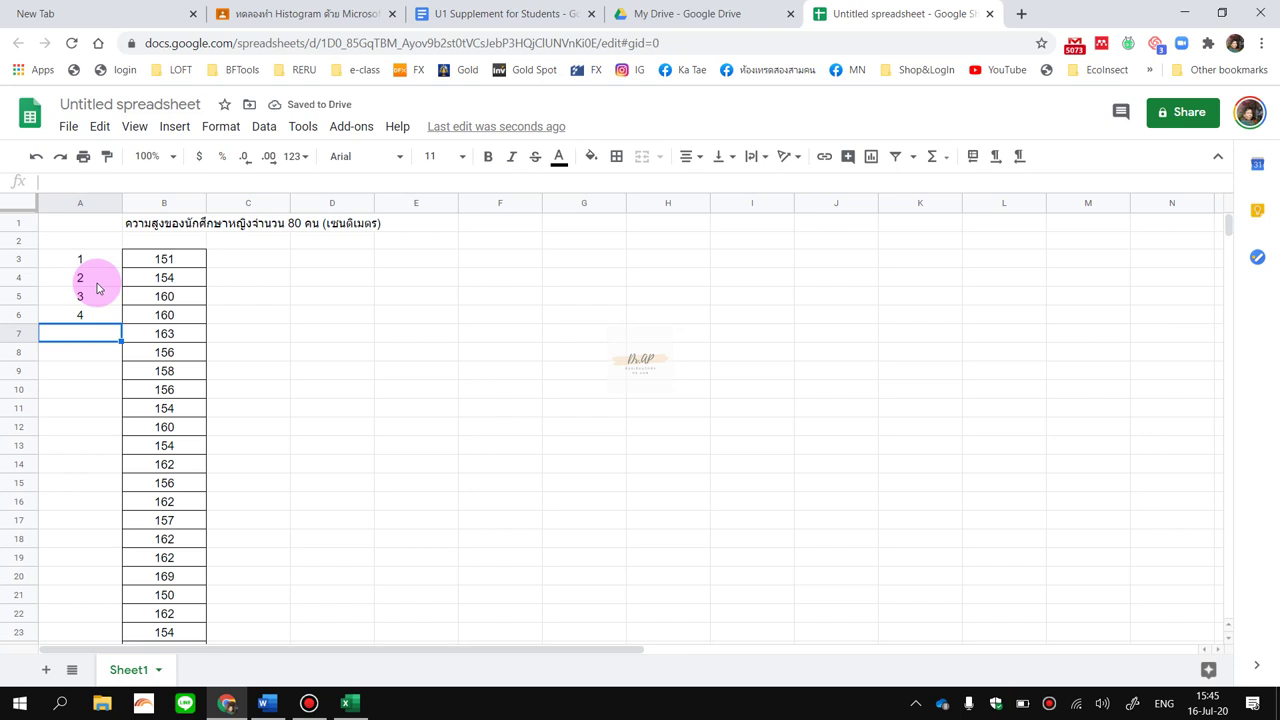
# Extend the number series from A3:A6 down to 80 in cell A82, beside the last height.
pyautogui.moveTo(104, 263); pyautogui.dragTo(103, 310)
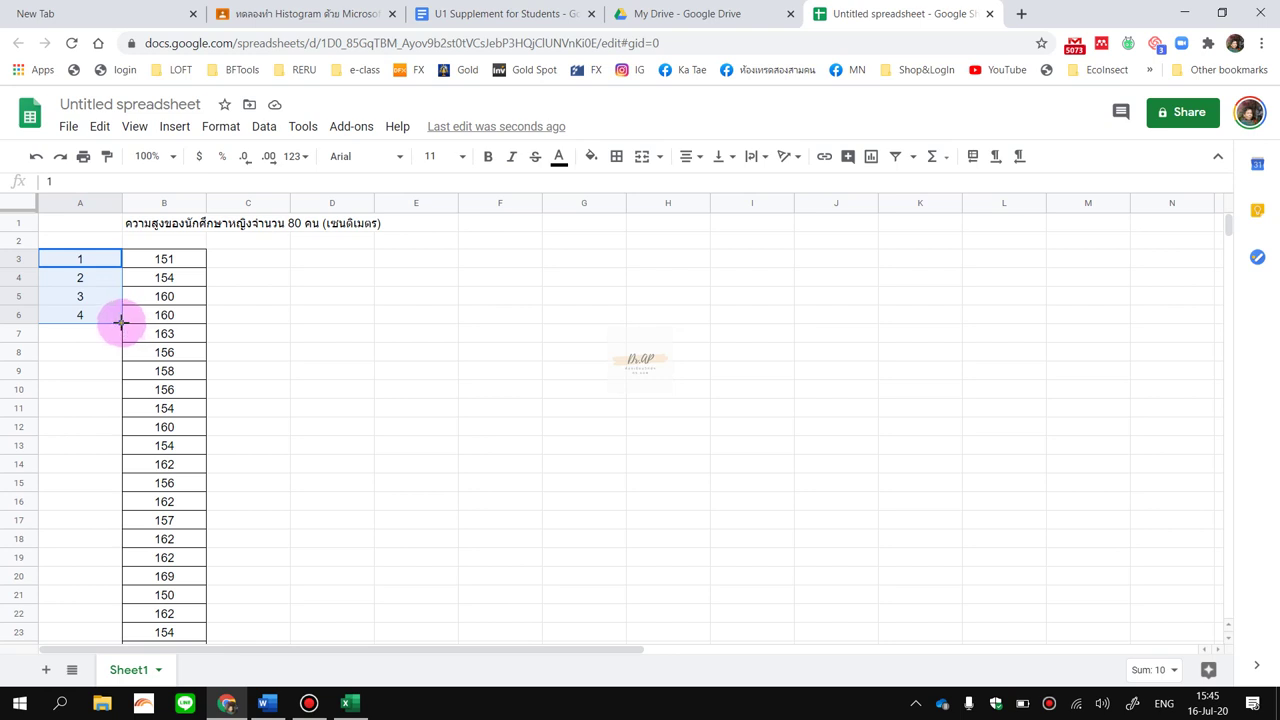
pyautogui.moveTo(121, 320); pyautogui.dragTo(112, 452)
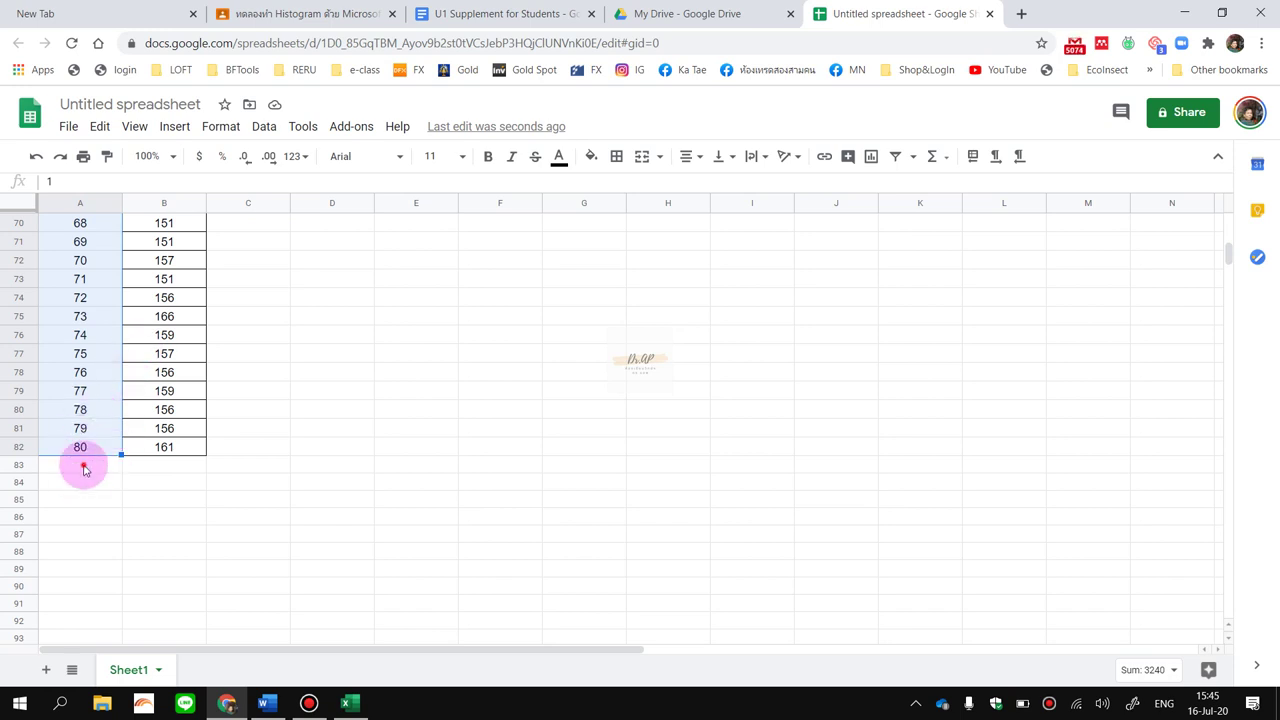
pyautogui.click(94, 450)
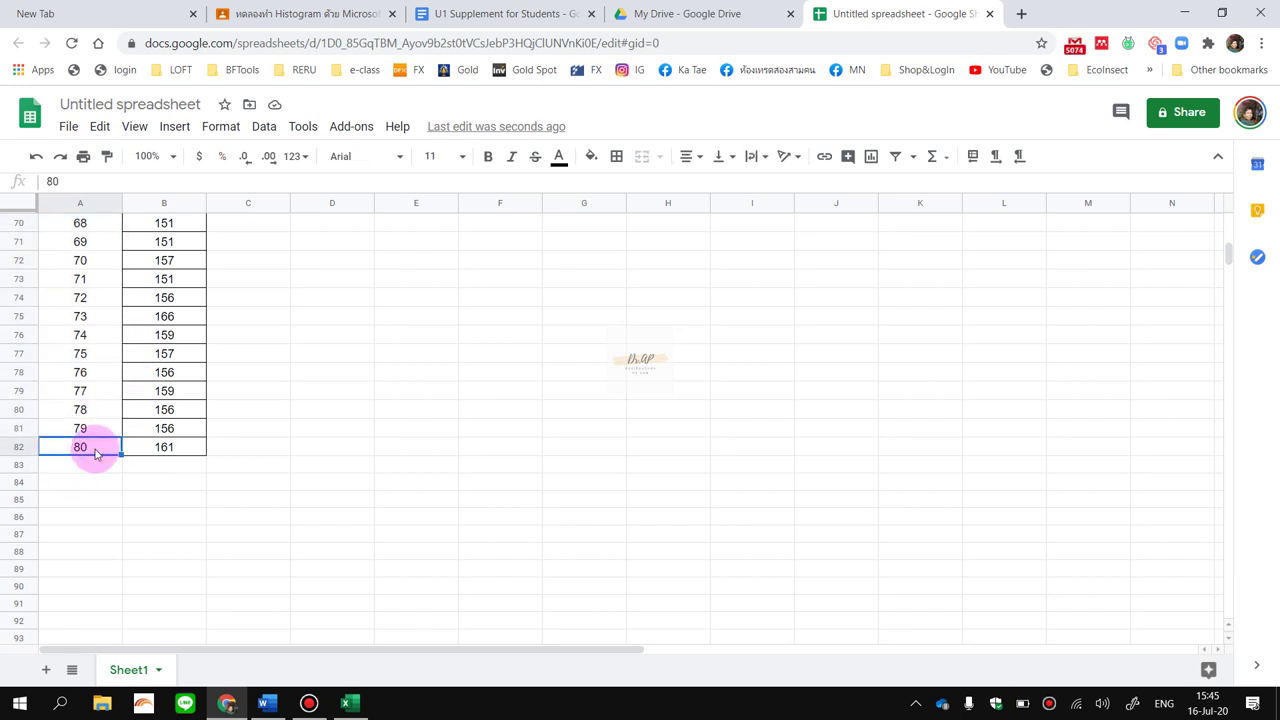
# Calculate the average height in cell B83 with the suggested formula =AVERAGE(B3:B82).
pyautogui.click(96, 466)
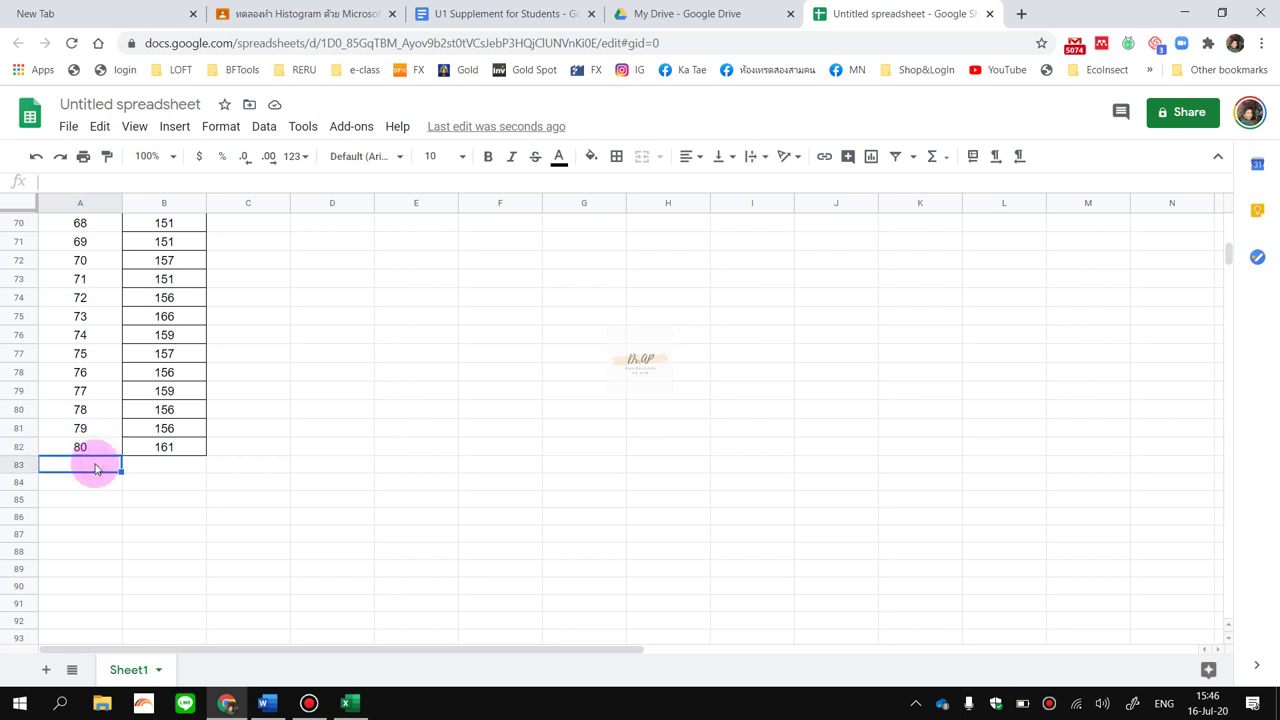
pyautogui.click(150, 466)
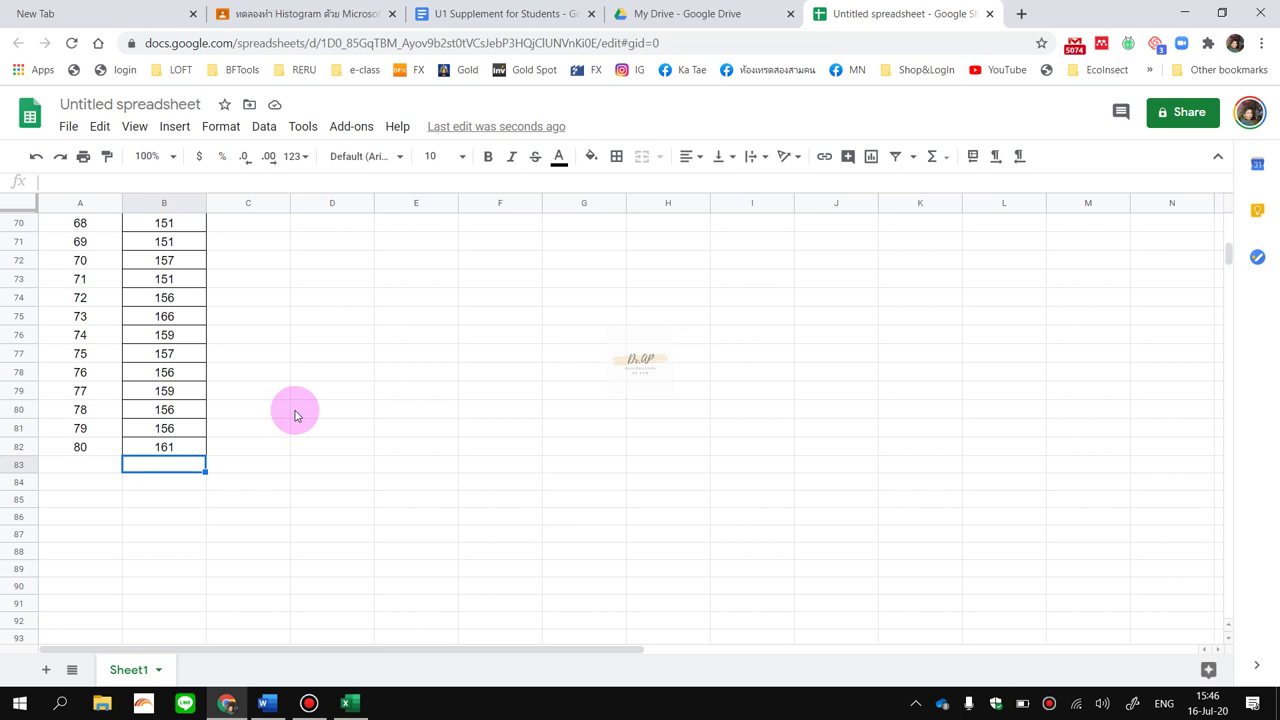
pyautogui.write('=')
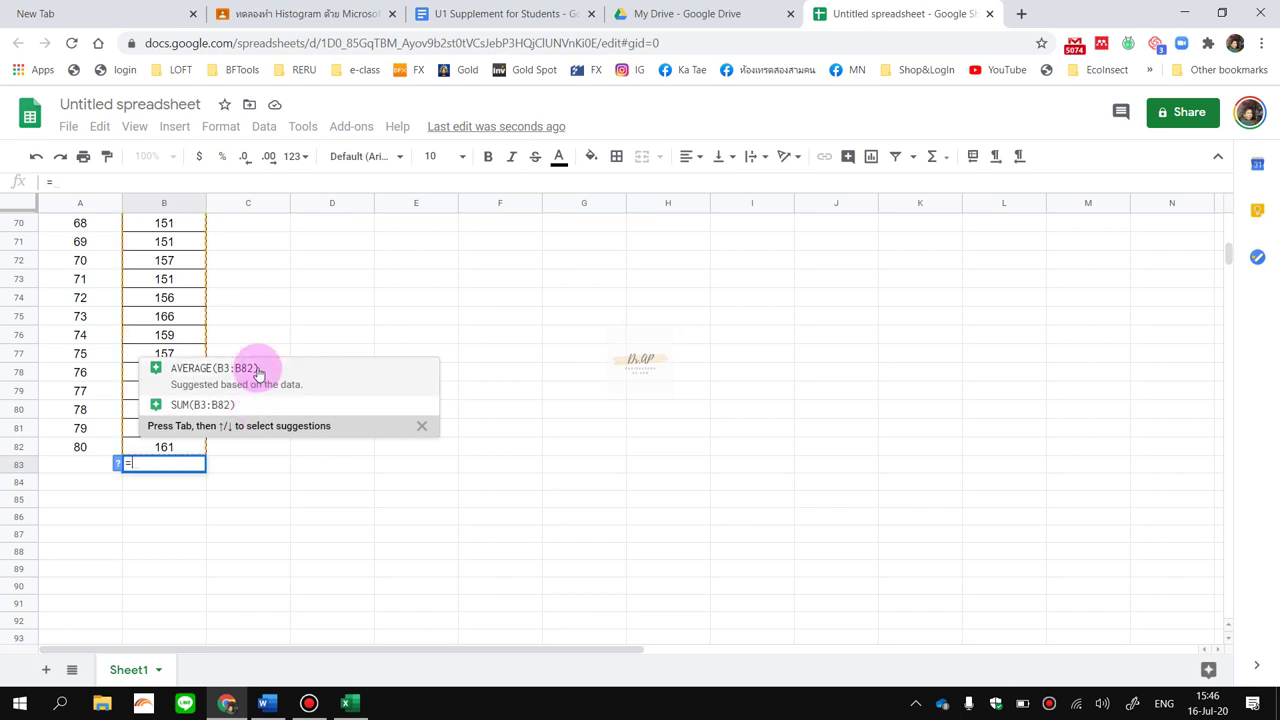
pyautogui.click(258, 370)
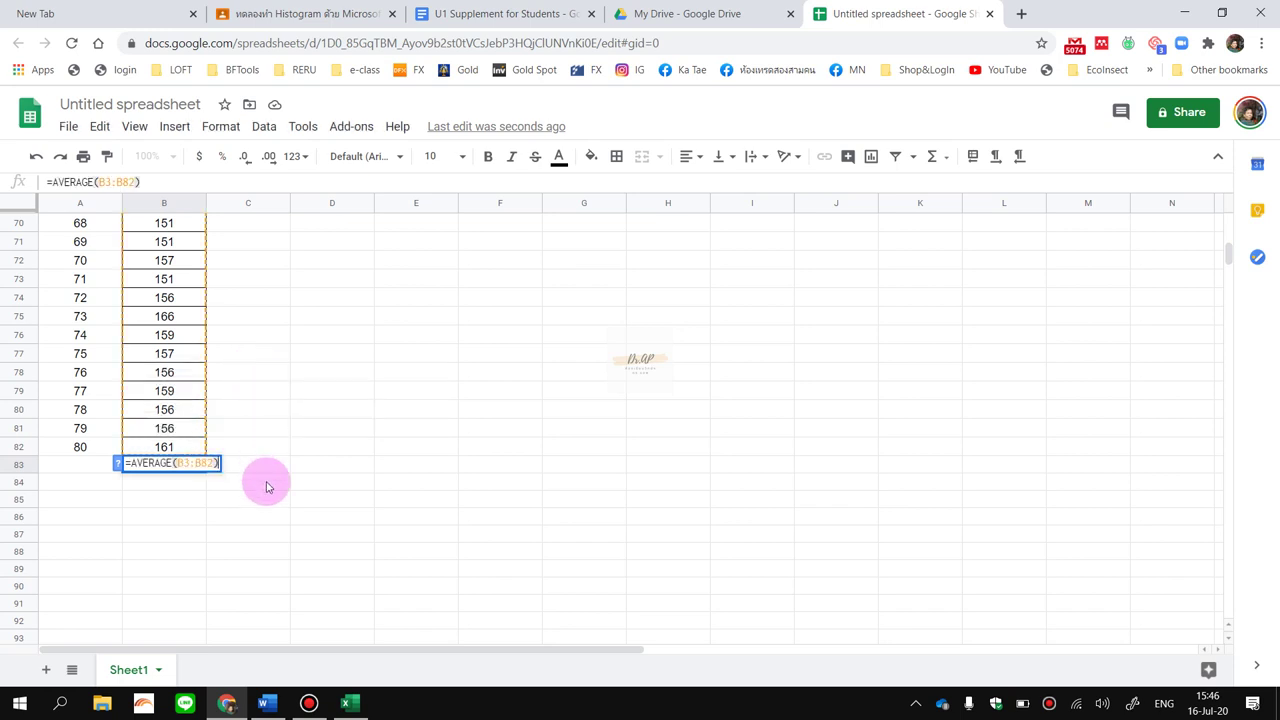
pyautogui.press('Return')
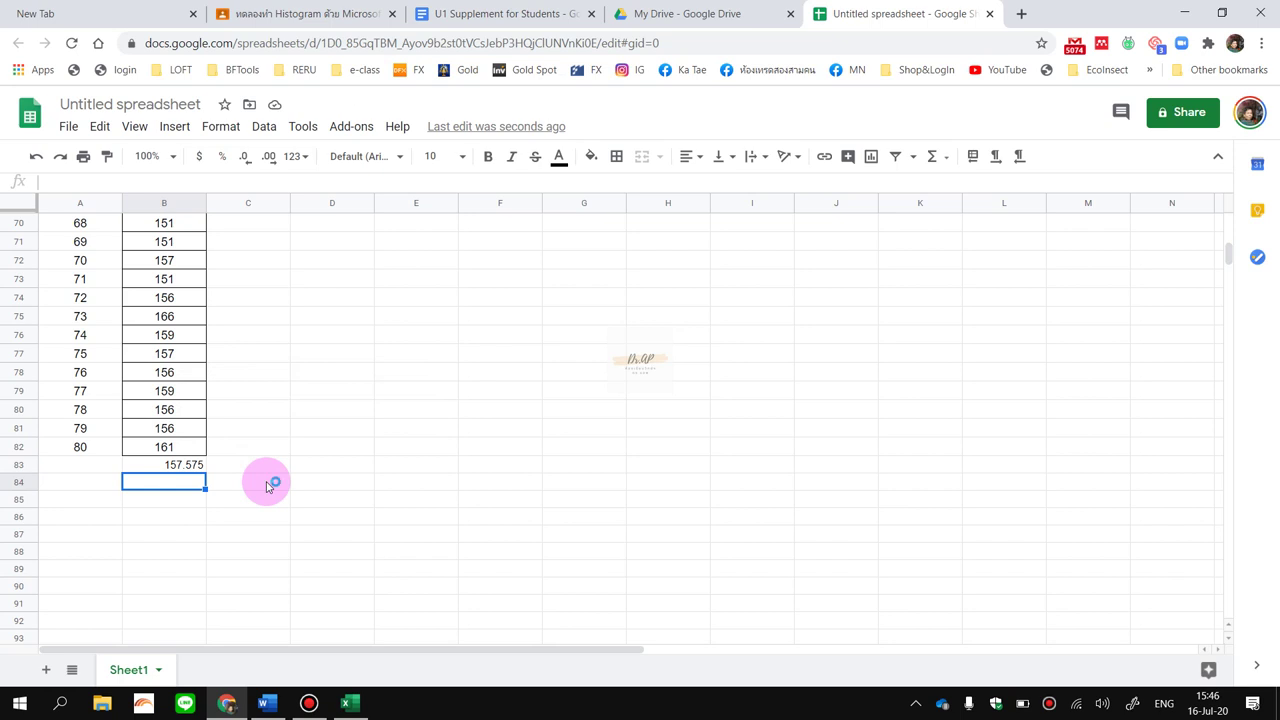
# Enter the column headers "ลำดับที่" in A2 and "ส่วนสูง (cm)" in B2.
pyautogui.scroll(15, 266, 487)
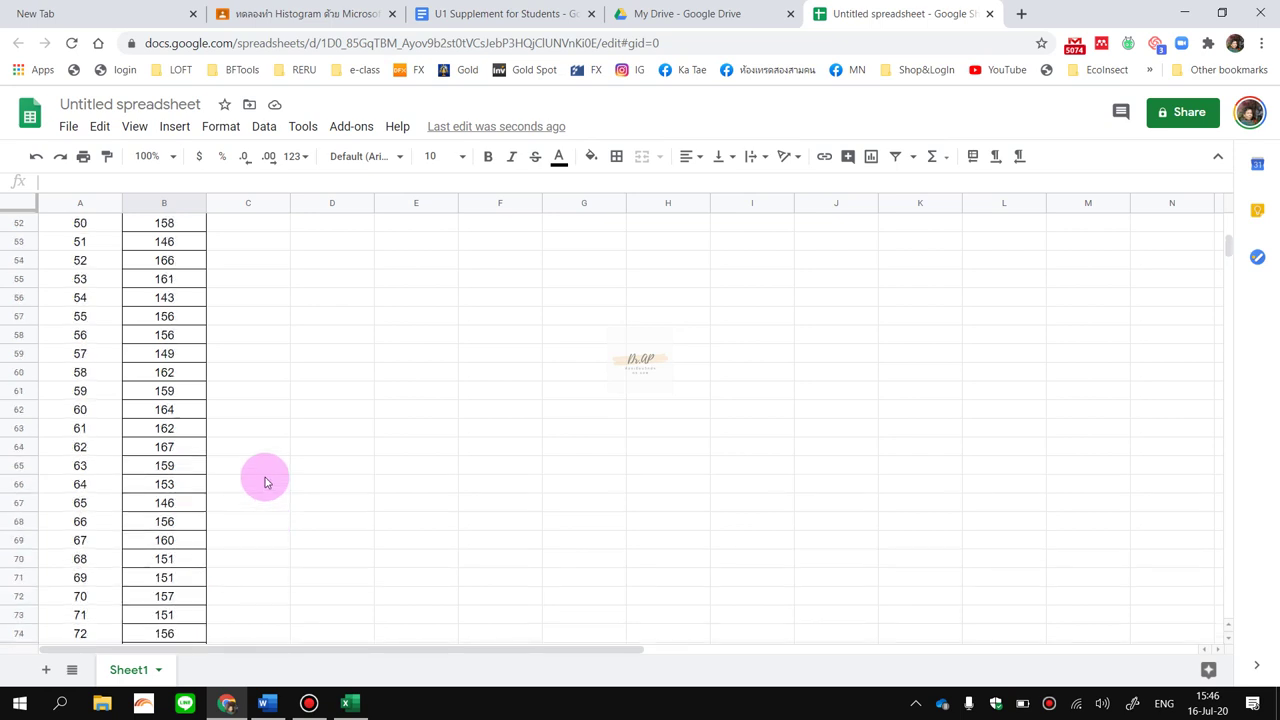
pyautogui.click(104, 240)
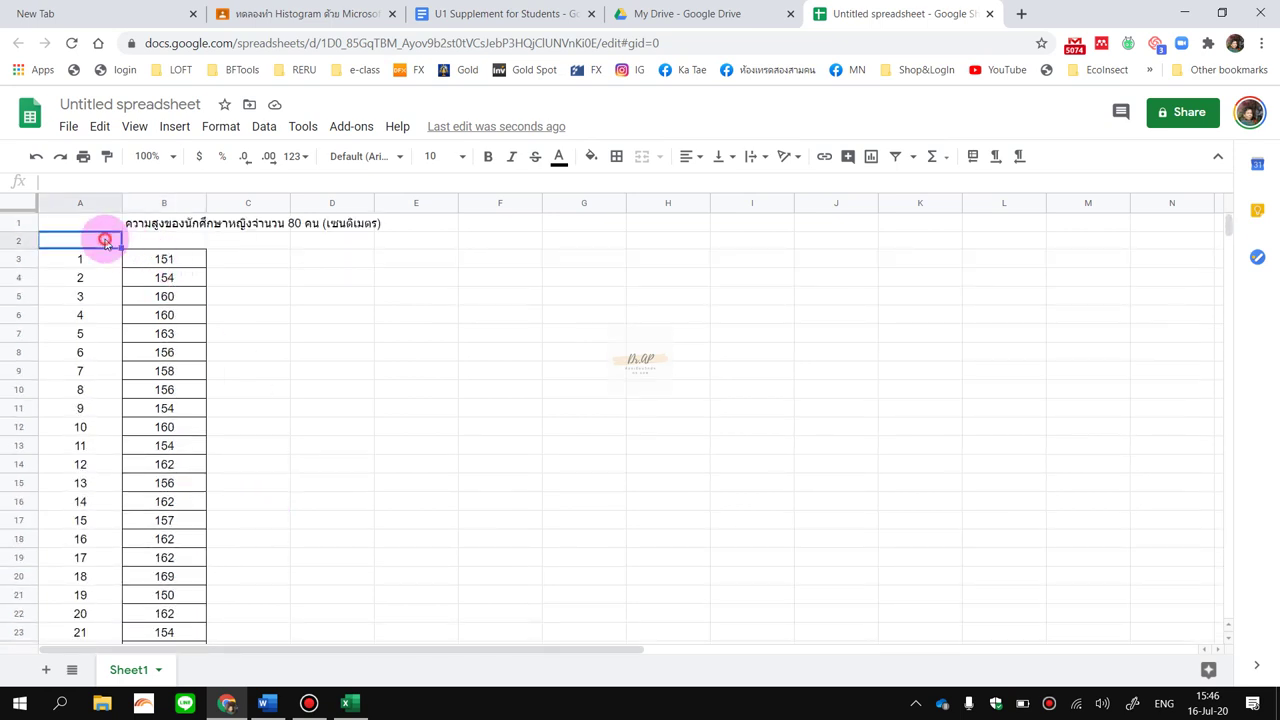
pyautogui.write('ลำดับที่')
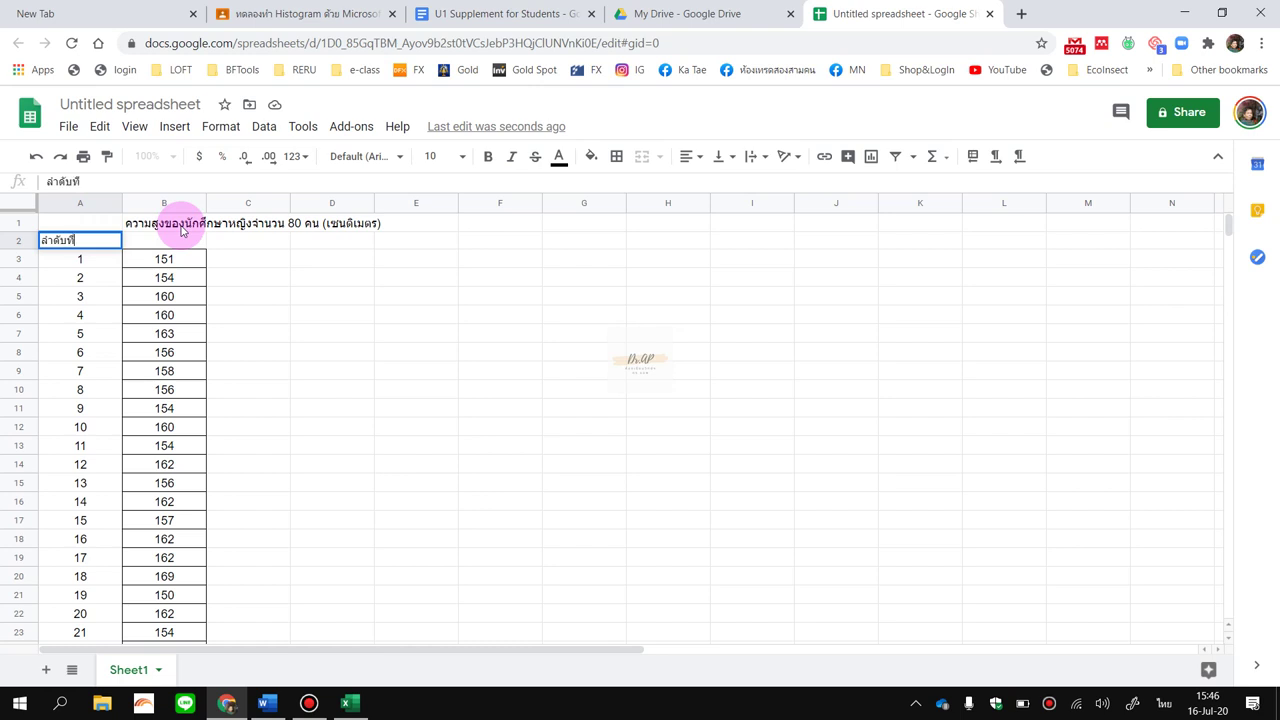
pyautogui.press('Tab')
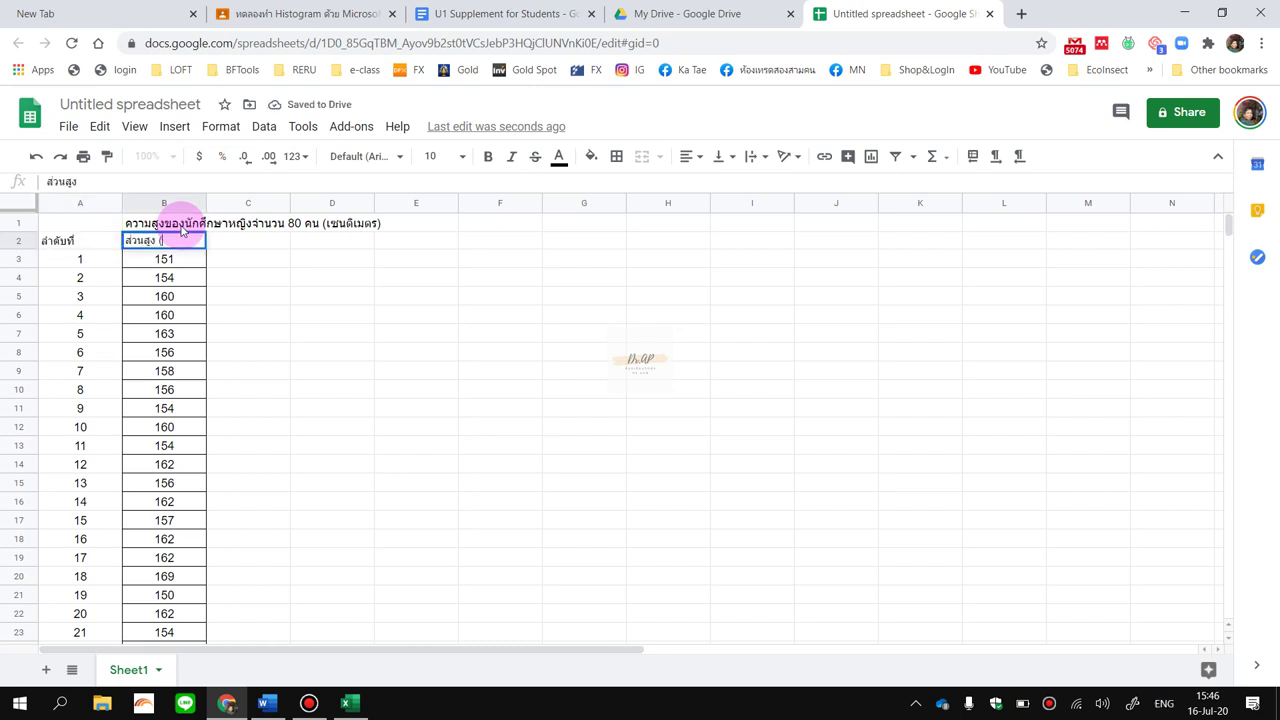
pyautogui.press('Return')
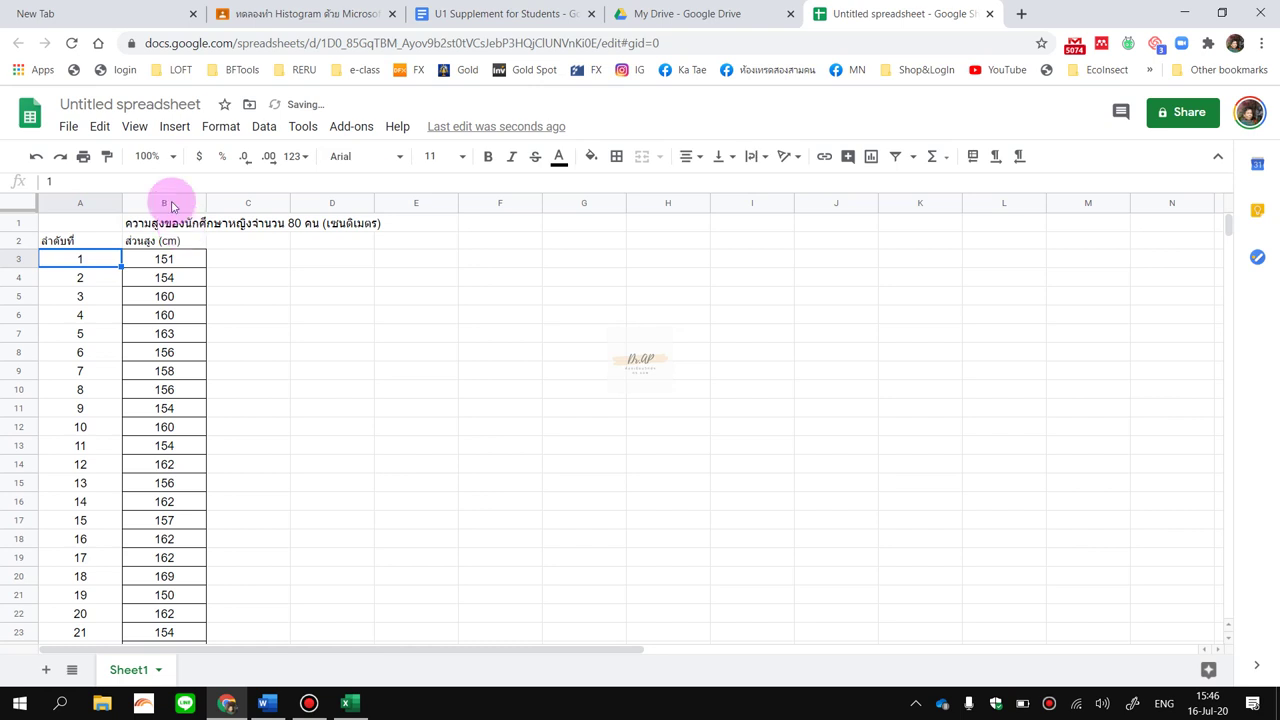
pyautogui.moveTo(95, 262); pyautogui.dragTo(160, 243)
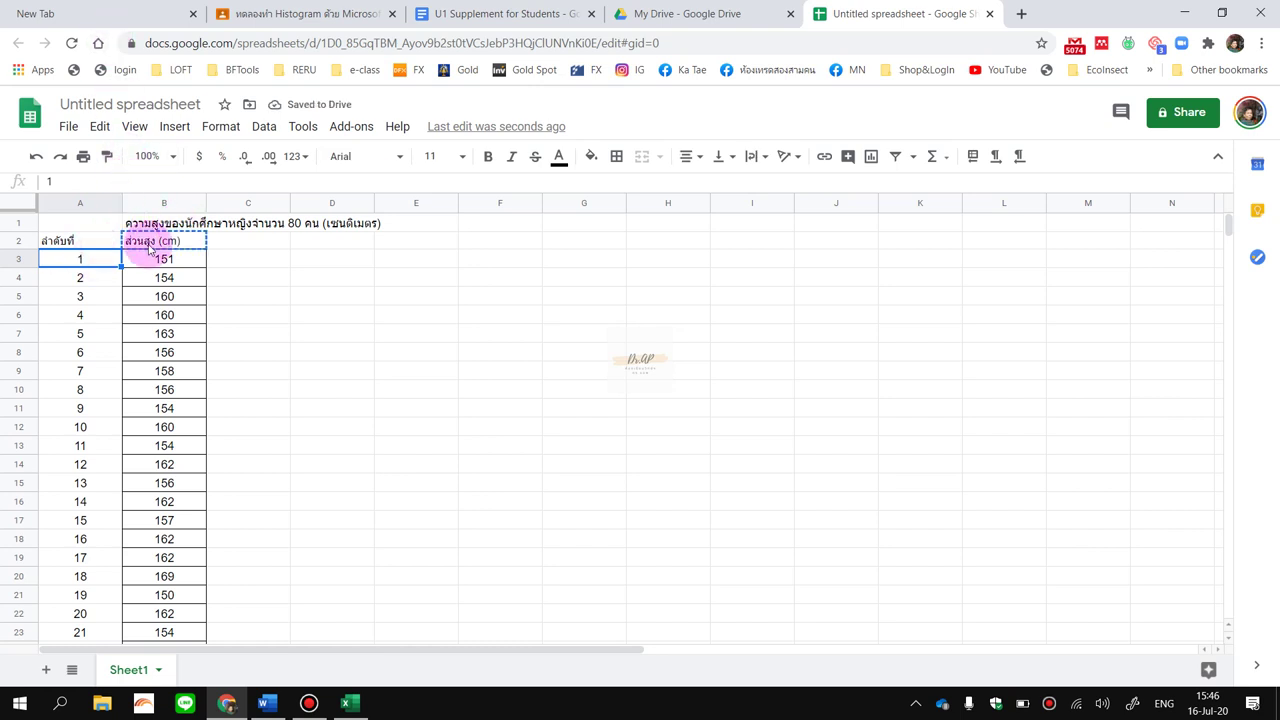
pyautogui.click(97, 243)
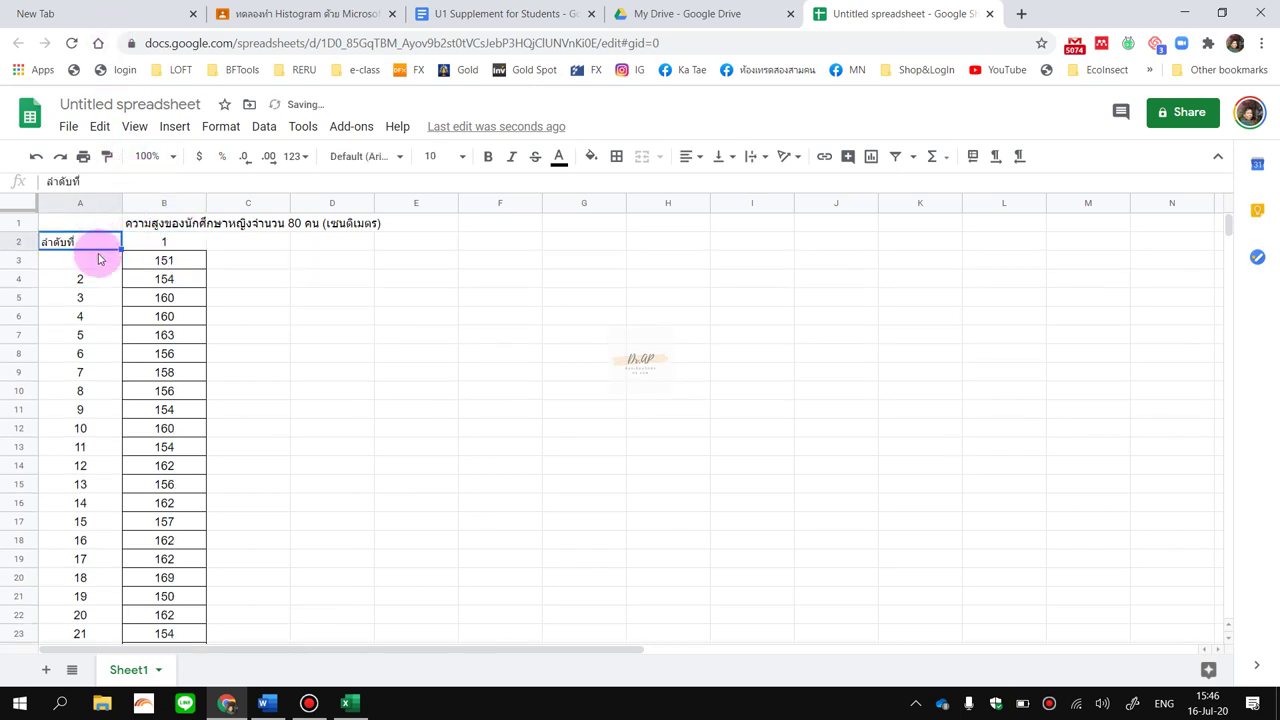
pyautogui.hotkey('ctrl', 'z')
# Fill the header cells A2:B2 with a light yellow background colour.
pyautogui.moveTo(100, 241); pyautogui.dragTo(165, 241)
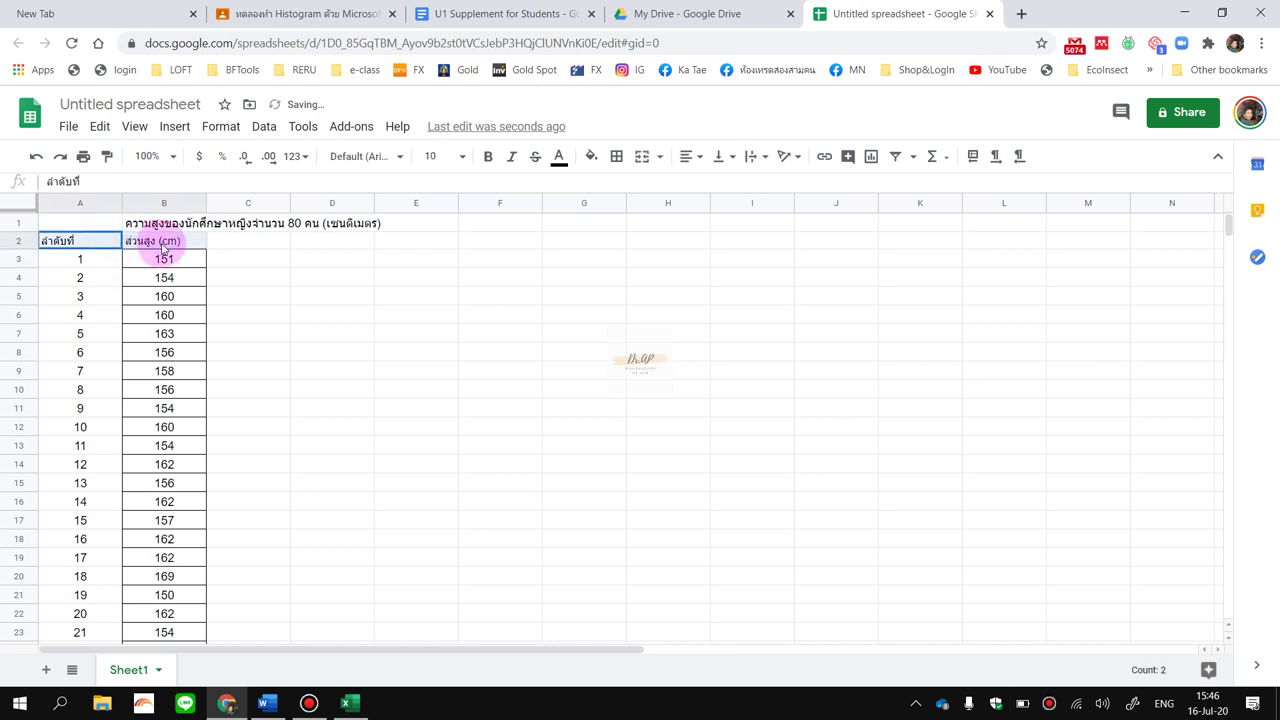
pyautogui.click(589, 157)
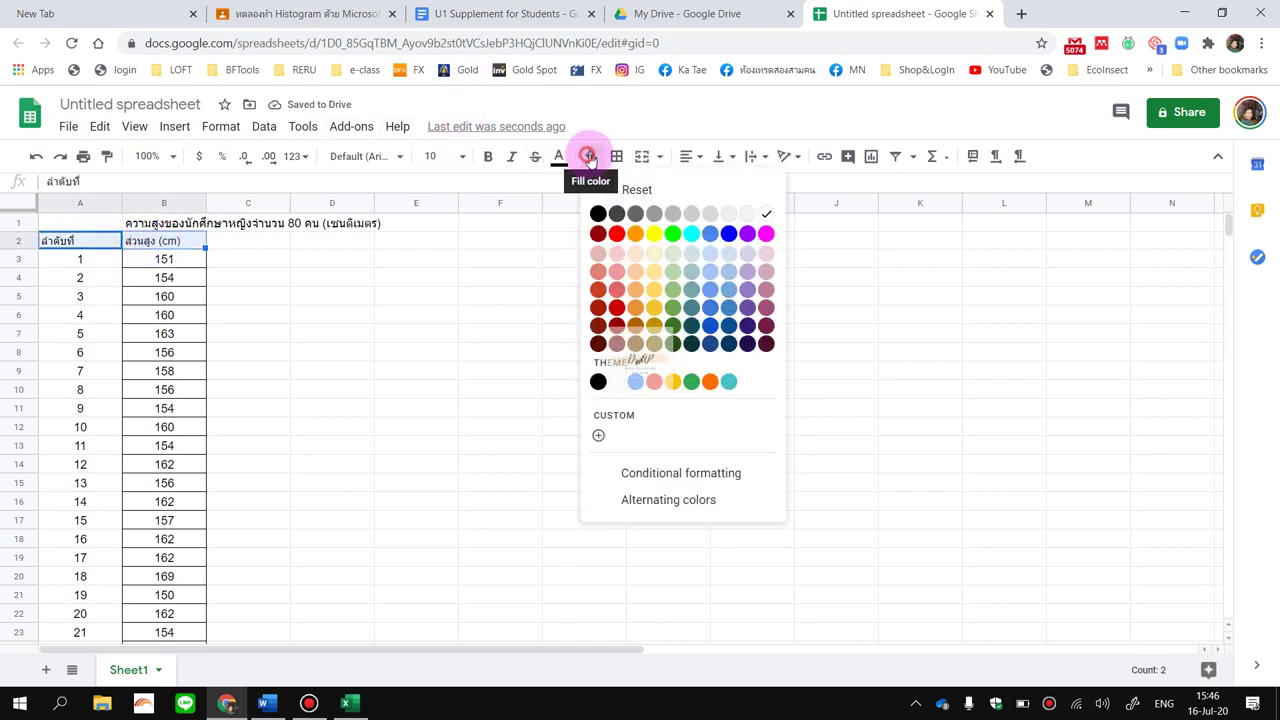
pyautogui.click(656, 278)
pyautogui.click(529, 300)
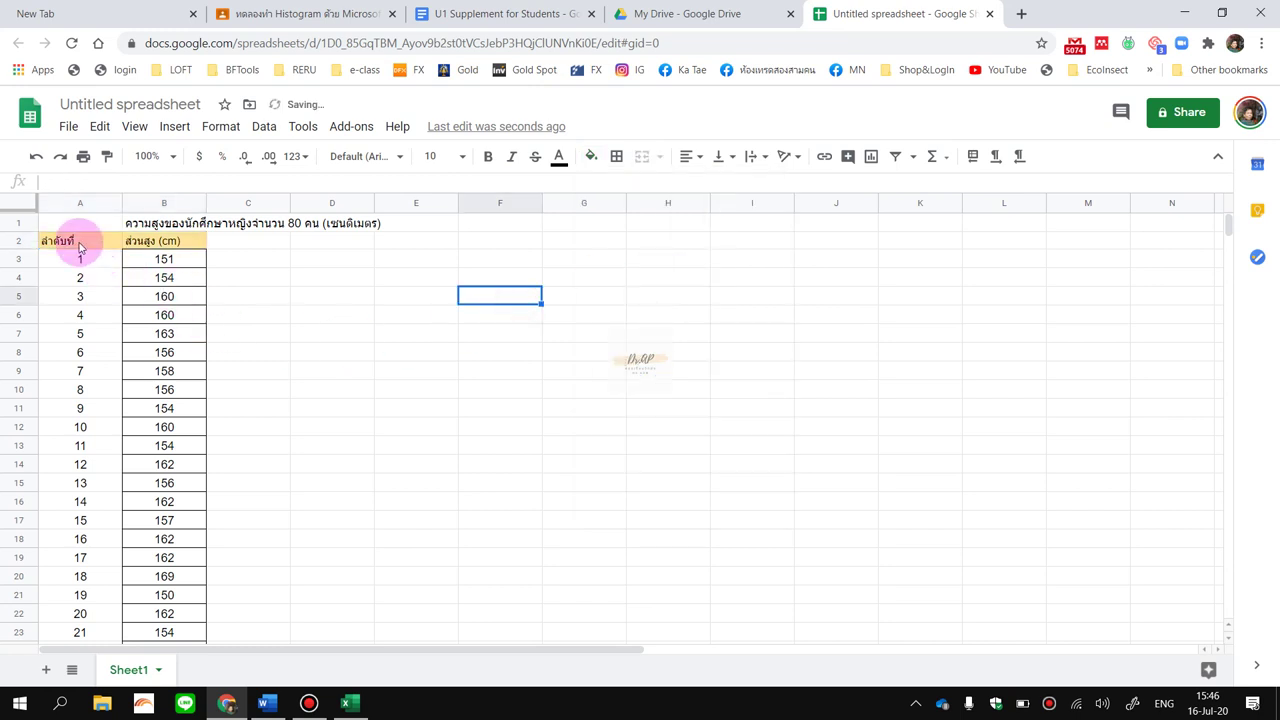
# Apply all borders to the height table from A2 to B83.
pyautogui.moveTo(80, 240); pyautogui.dragTo(191, 394)
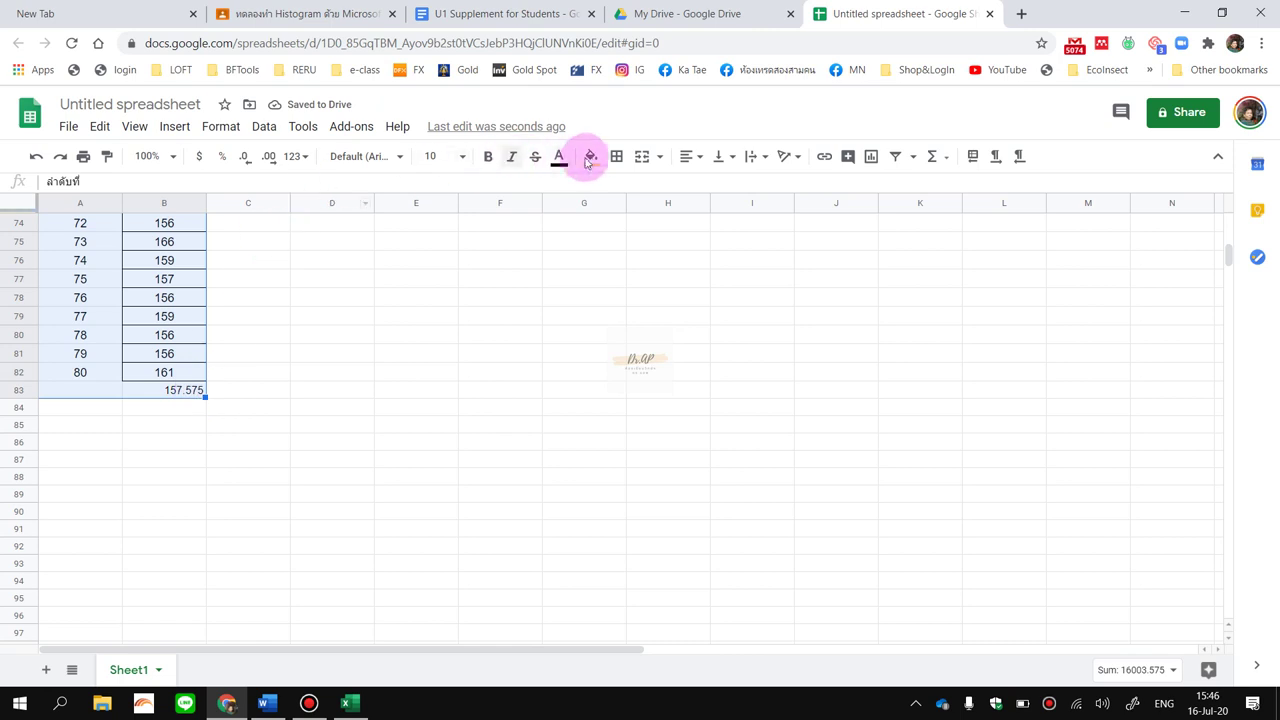
pyautogui.click(616, 156)
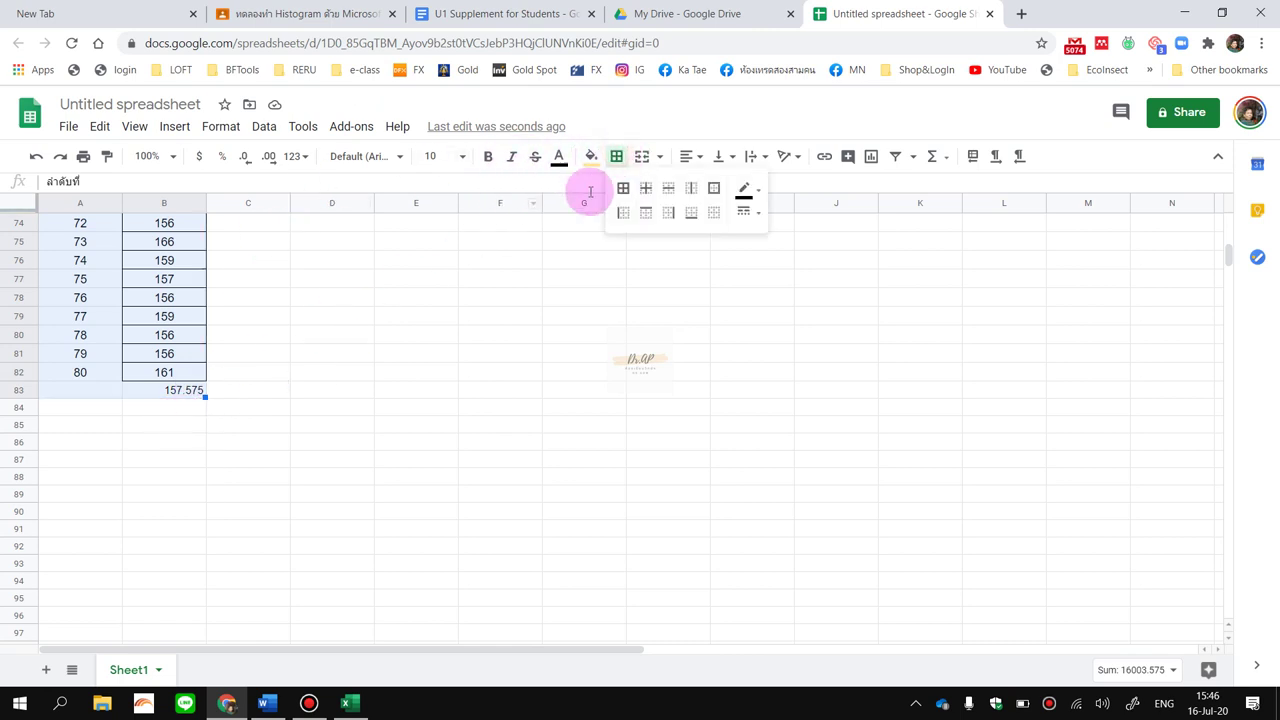
pyautogui.click(632, 197)
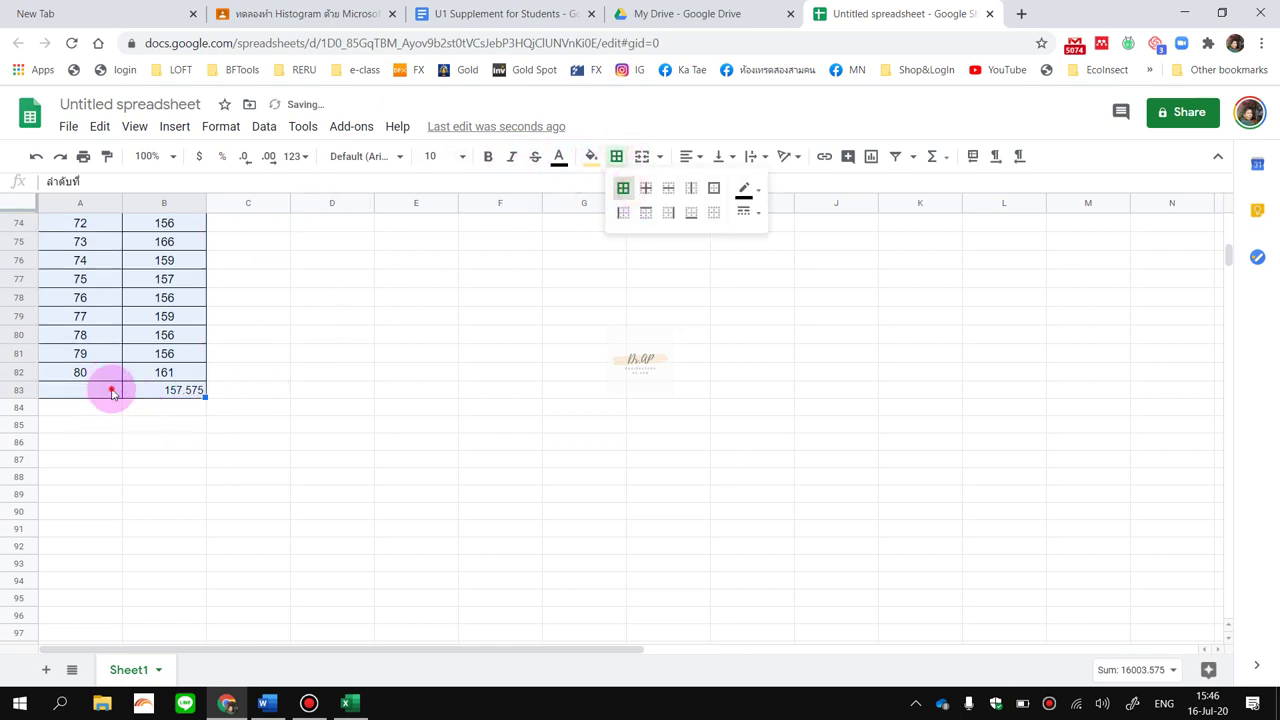
# Enter the label "เฉลี่ย" in cell A83 beside the average height.
pyautogui.click(110, 387)
pyautogui.write('gC')
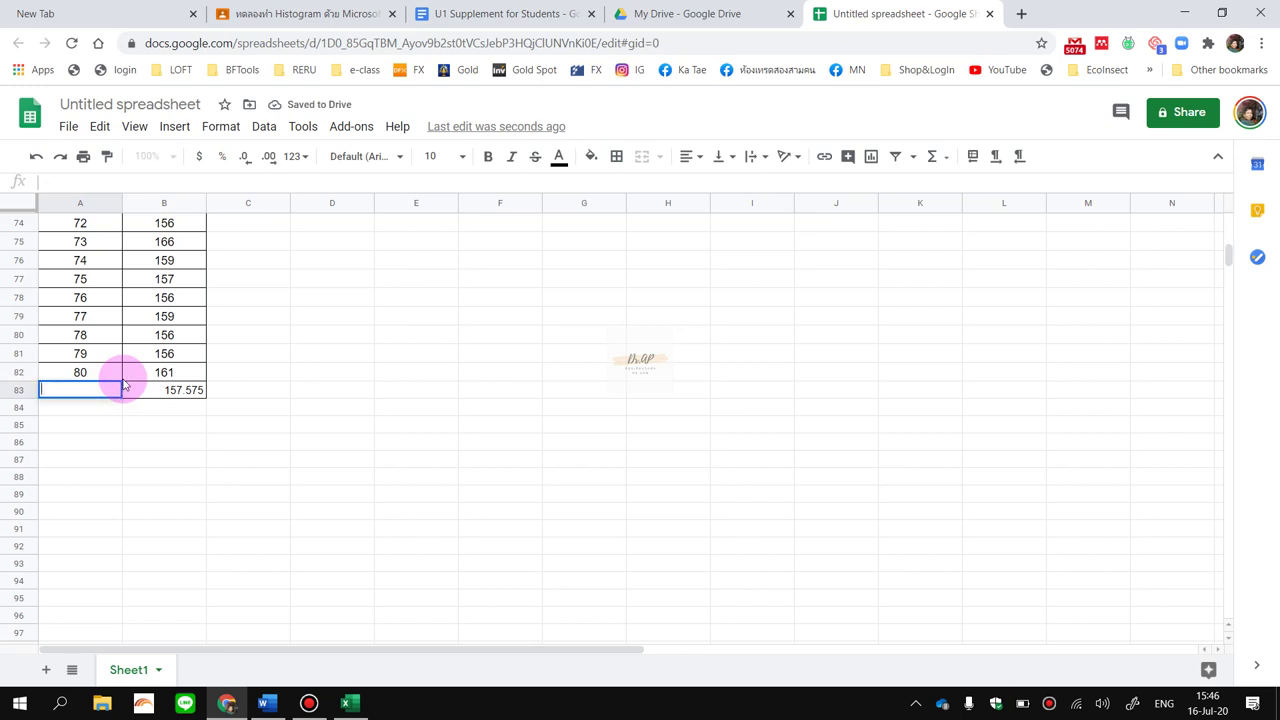
pyautogui.press('Return')
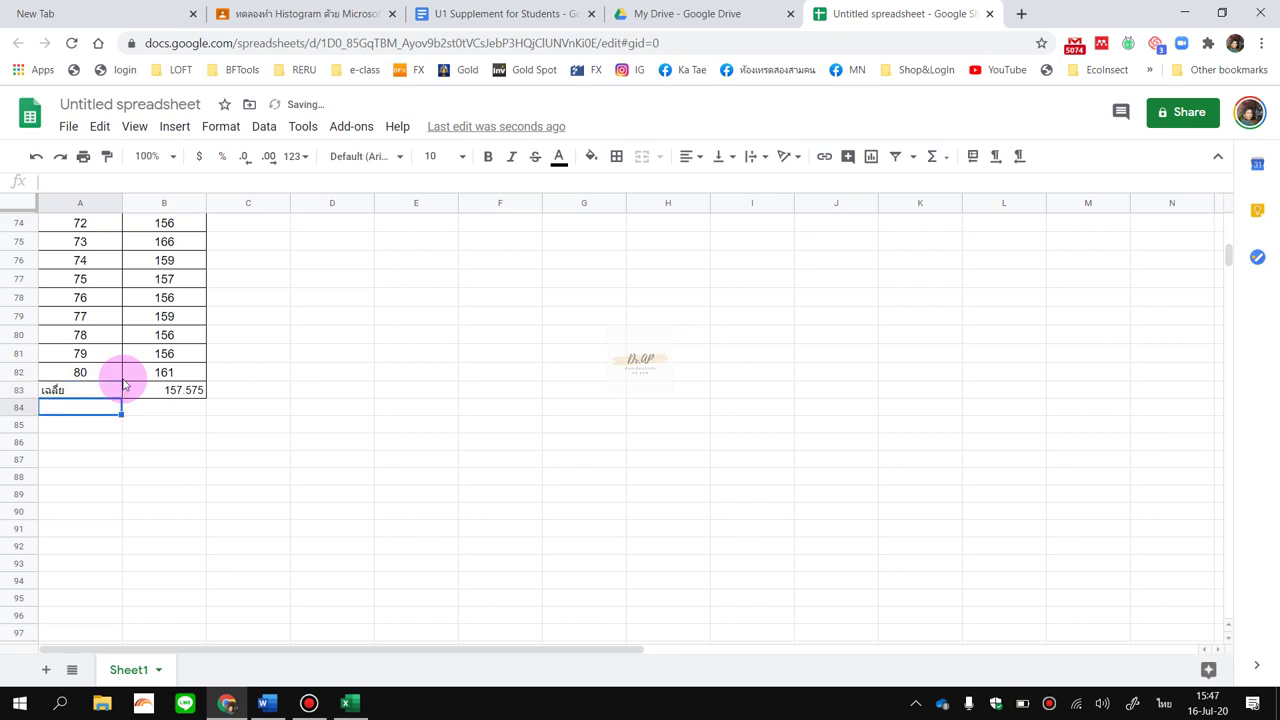
# Fill the average row, cells A83:B83, with bright yellow.
pyautogui.moveTo(119, 388); pyautogui.dragTo(126, 388)
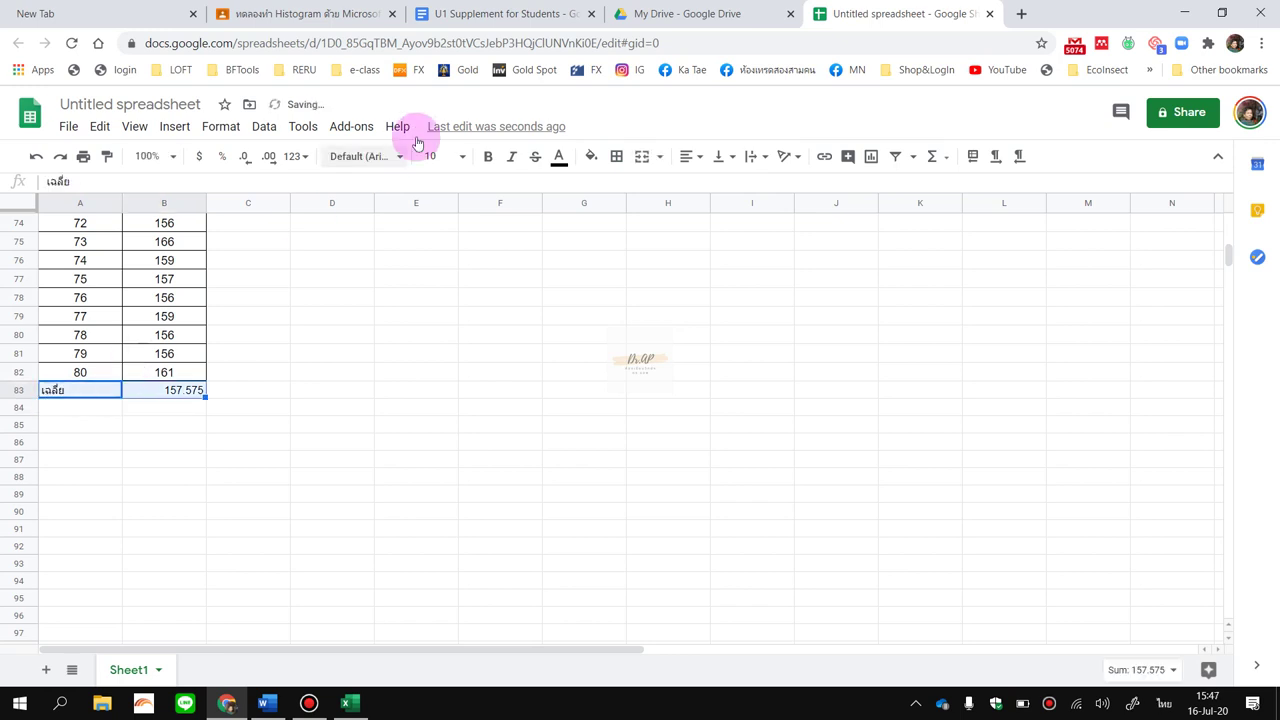
pyautogui.click(596, 156)
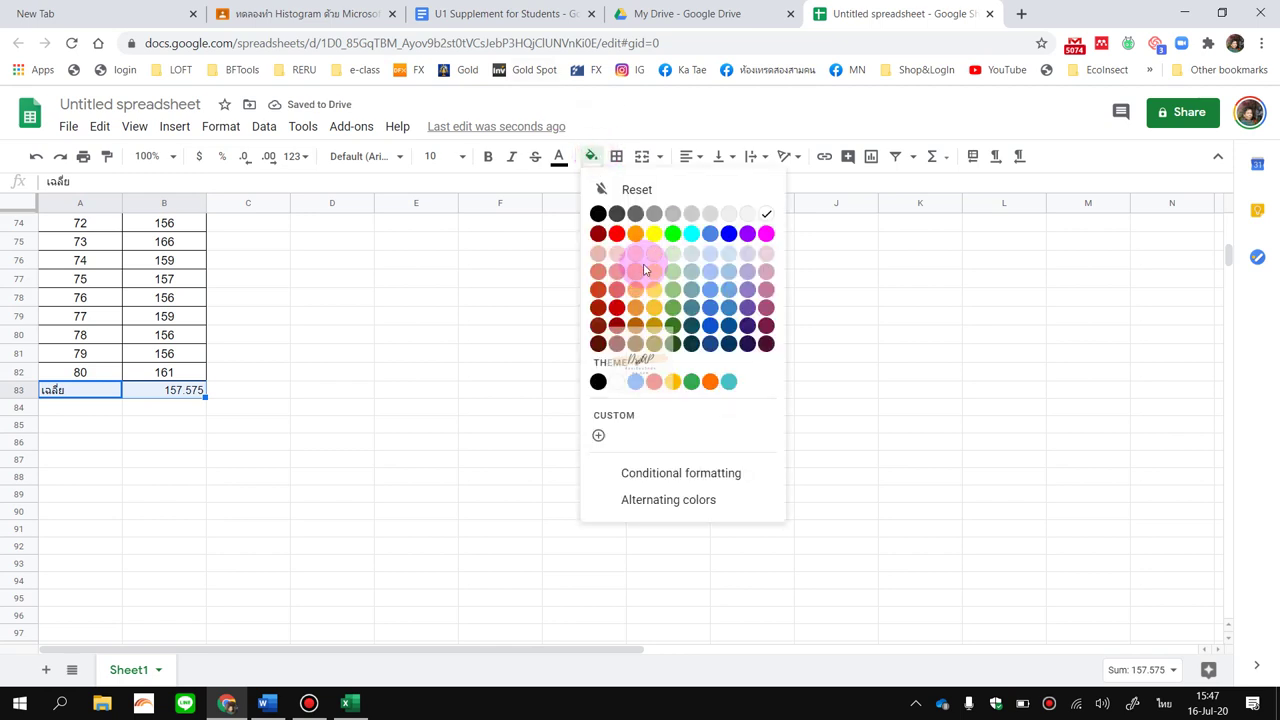
pyautogui.click(655, 236)
pyautogui.click(565, 424)
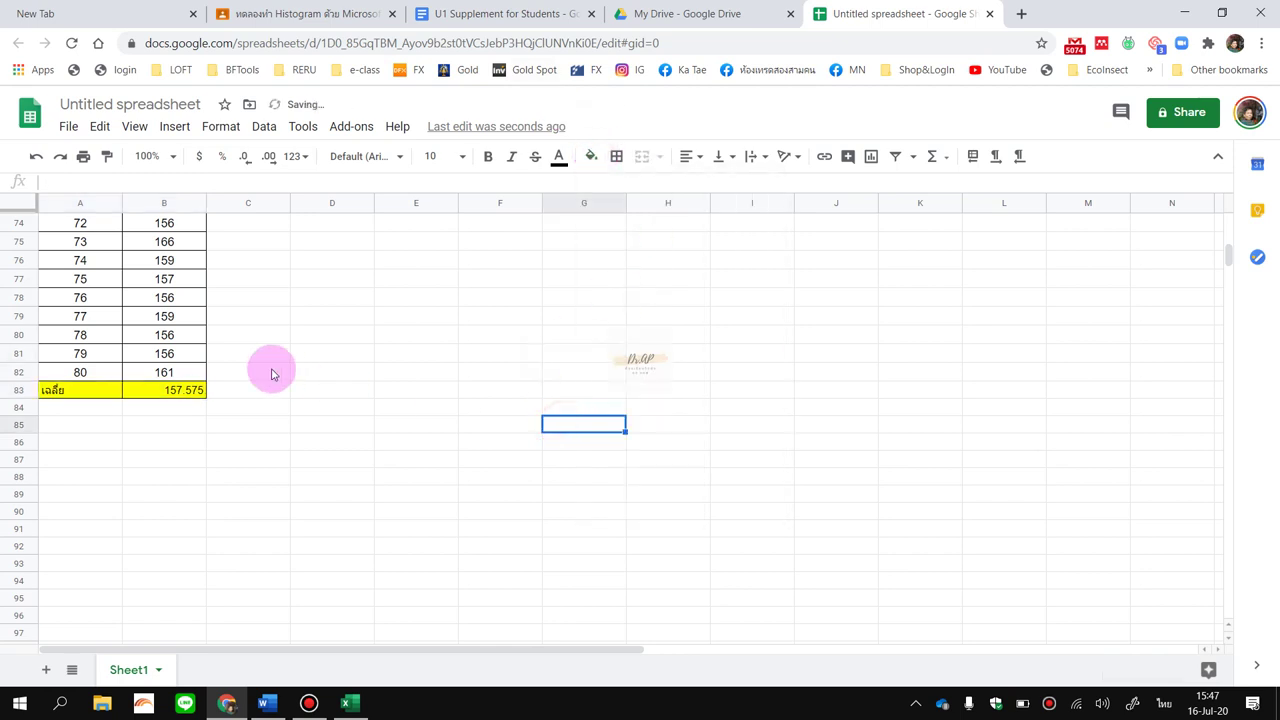
# Make the text of the average row A83:B83 bold and centre it horizontally.
pyautogui.click(195, 390)
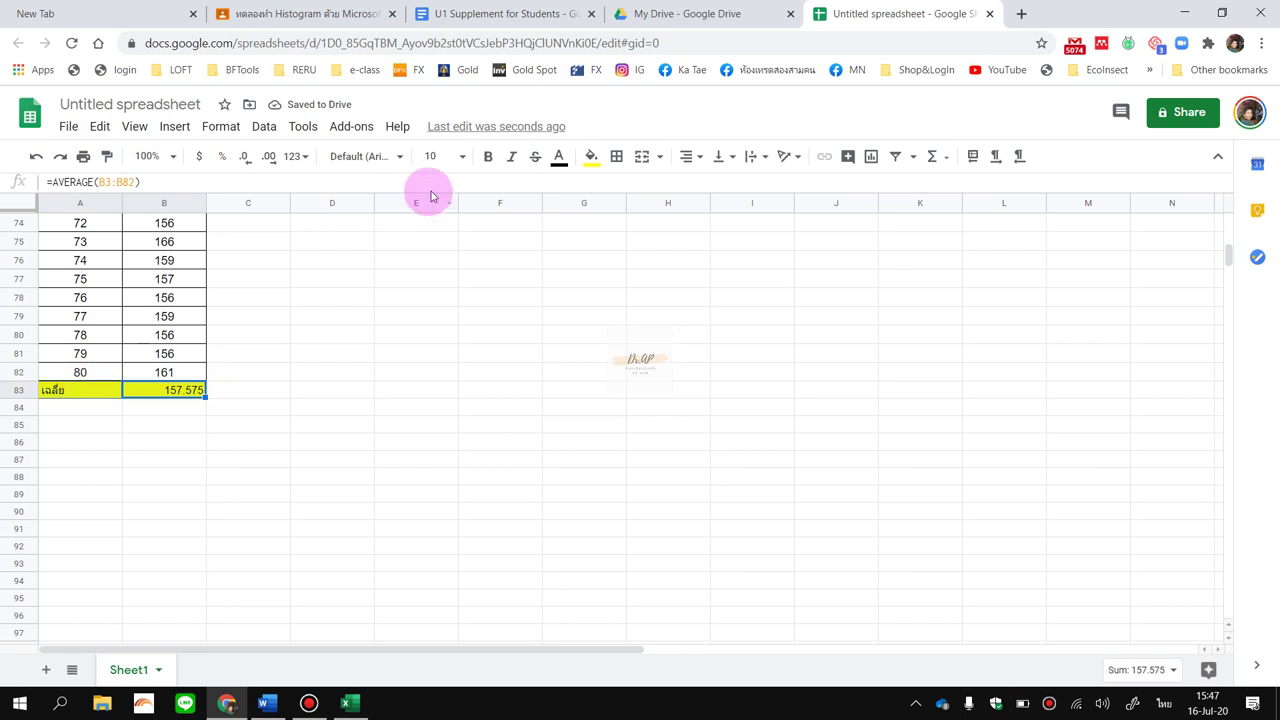
pyautogui.click(486, 157)
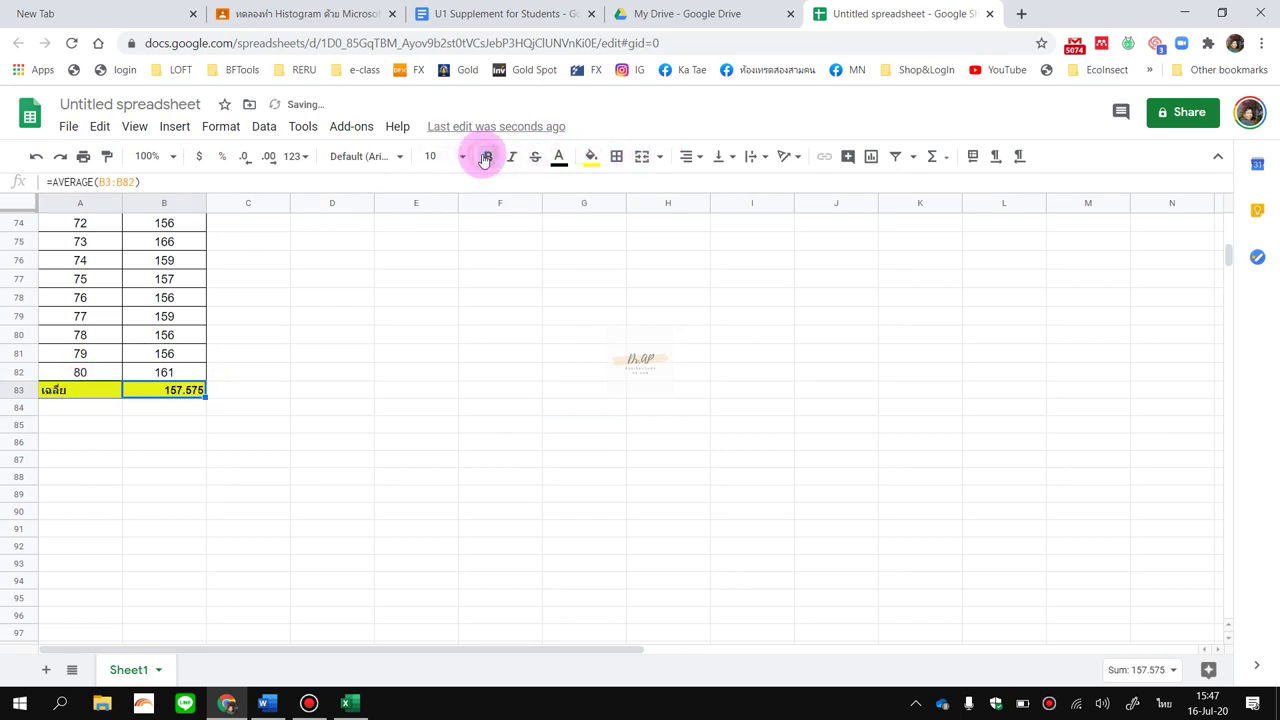
pyautogui.click(686, 157)
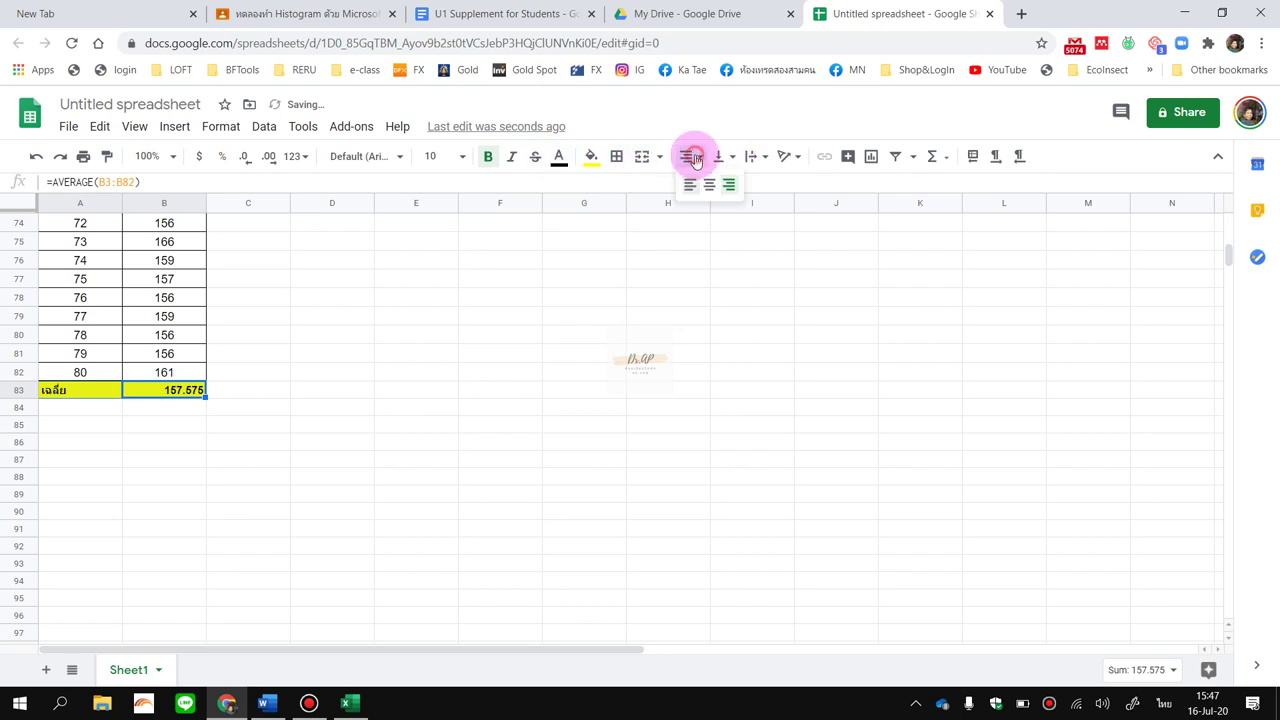
pyautogui.click(708, 186)
pyautogui.click(577, 368)
pyautogui.scroll(5, 577, 375)
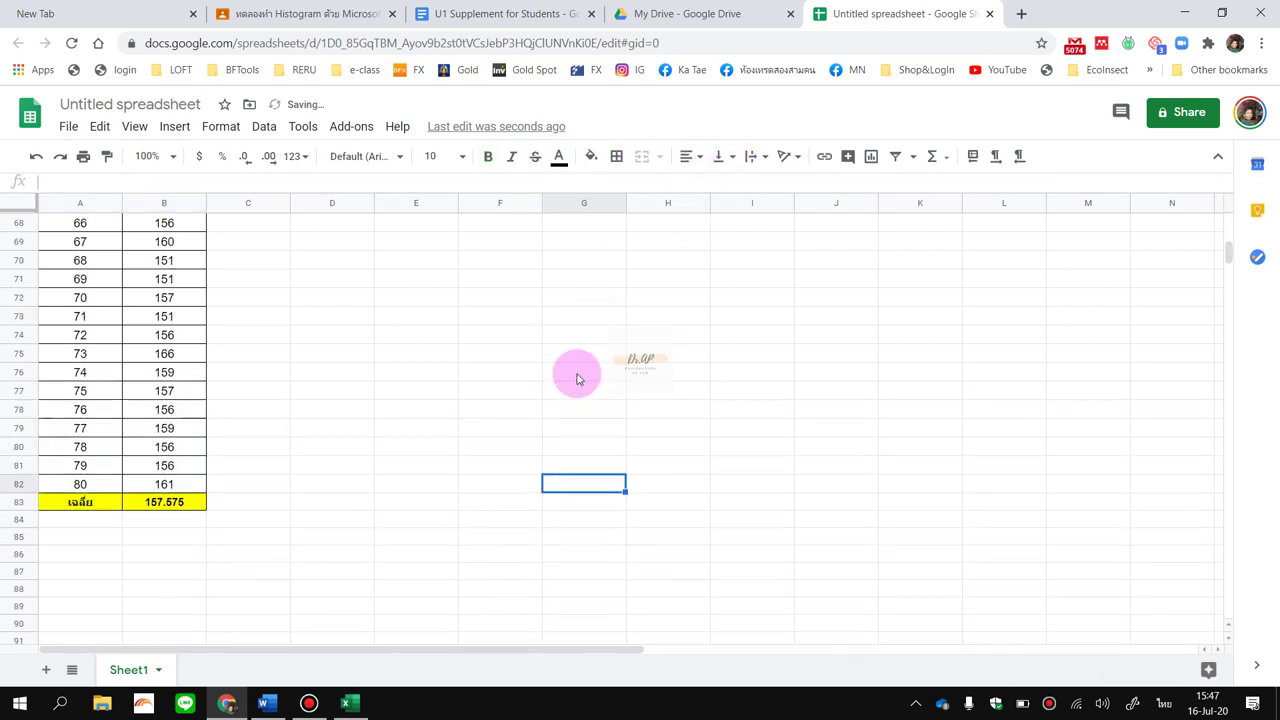
pyautogui.scroll(-5, 577, 378)
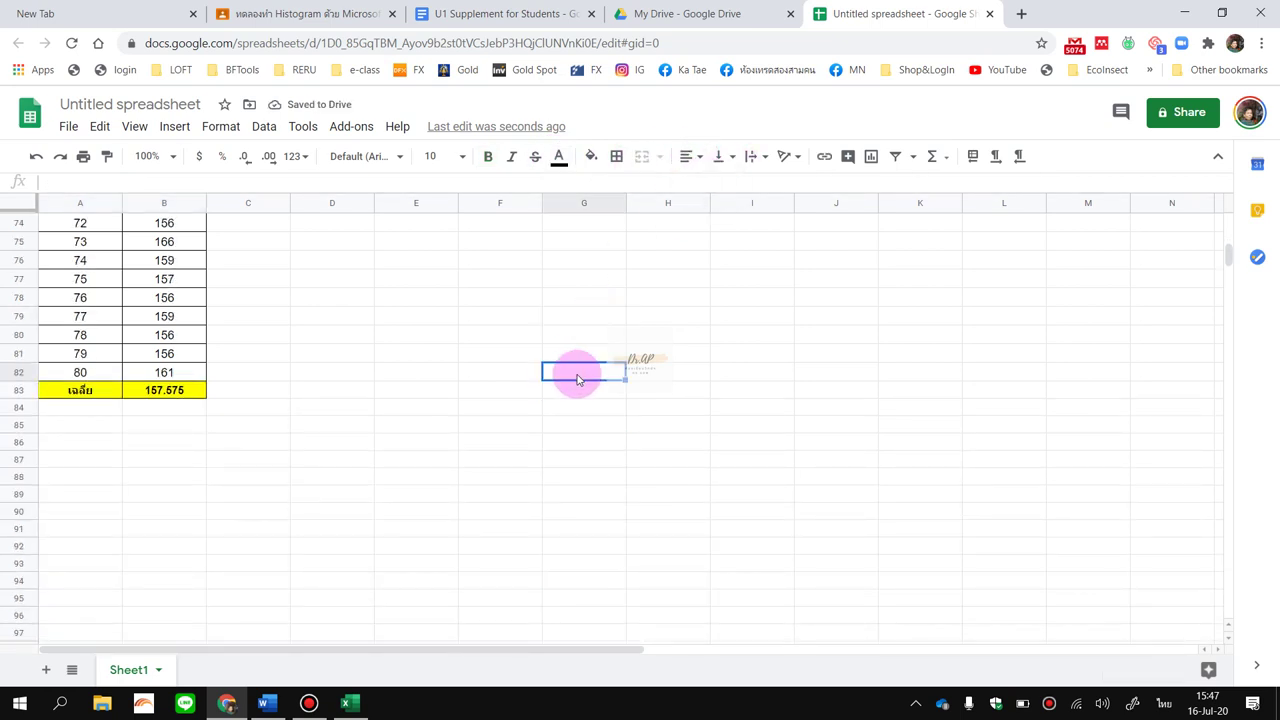
pyautogui.scroll(3, 555, 380)
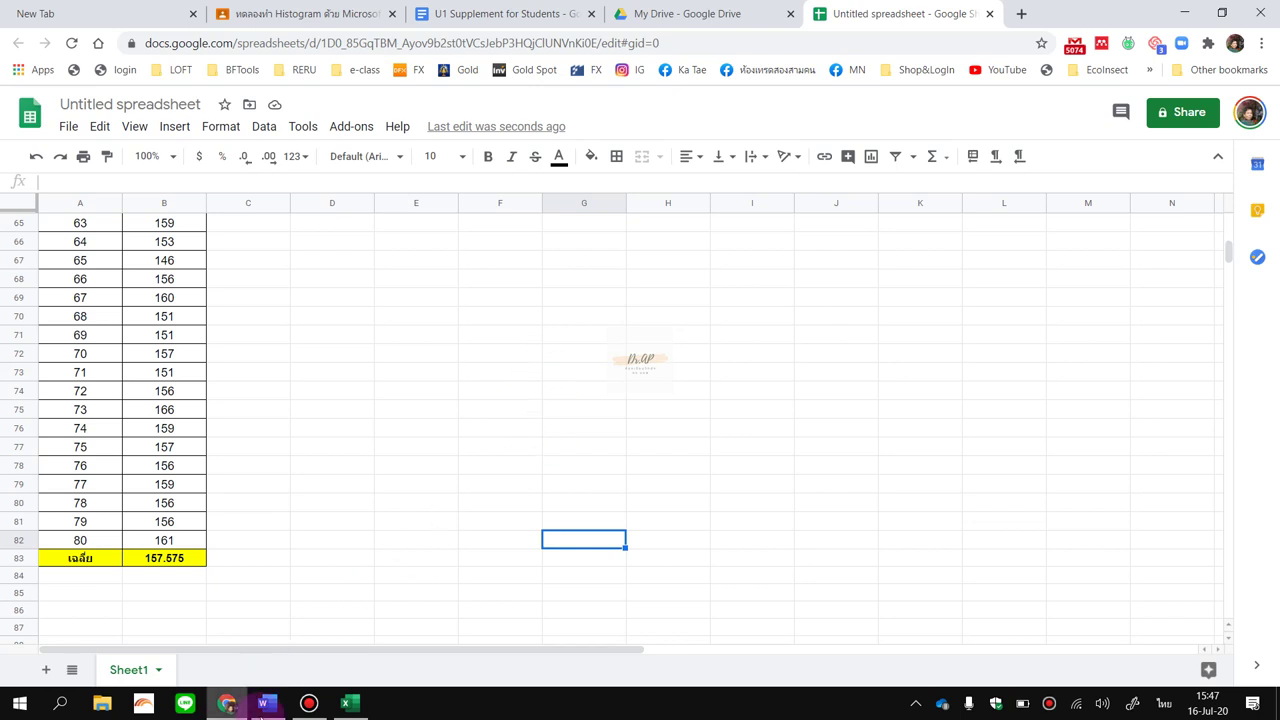
# Switch to the Word notes document and add the word AVERAGE on a new line above the handwritten notes on page one.
pyautogui.click(265, 703)
pyautogui.scroll(-7, 571, 529)
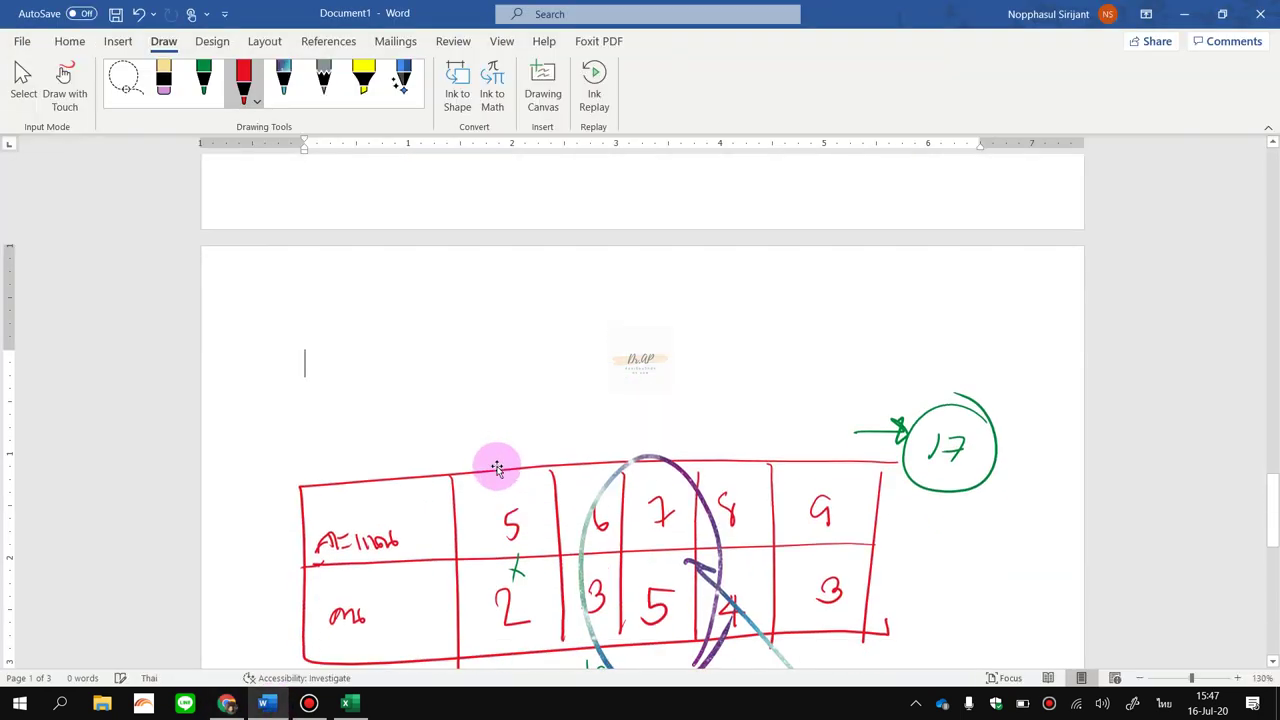
pyautogui.scroll(5, 520, 400)
pyautogui.scroll(10, 482, 457)
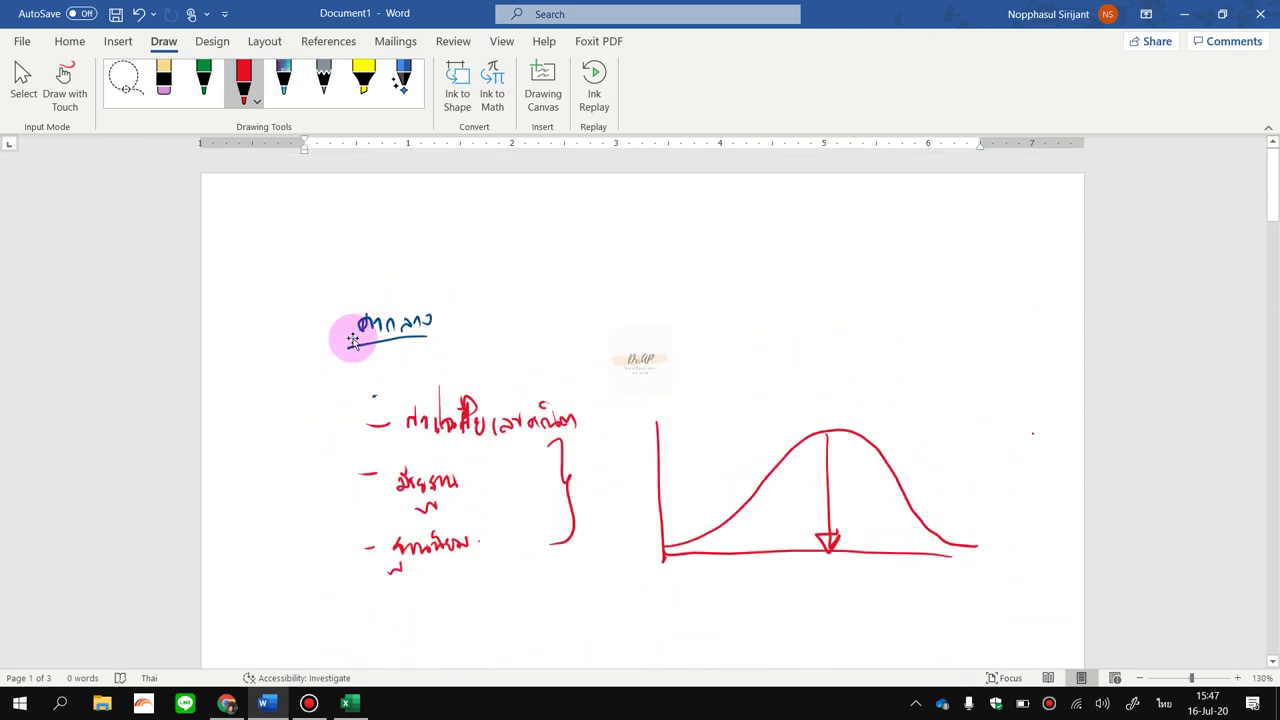
pyautogui.click(354, 298)
pyautogui.click(369, 270)
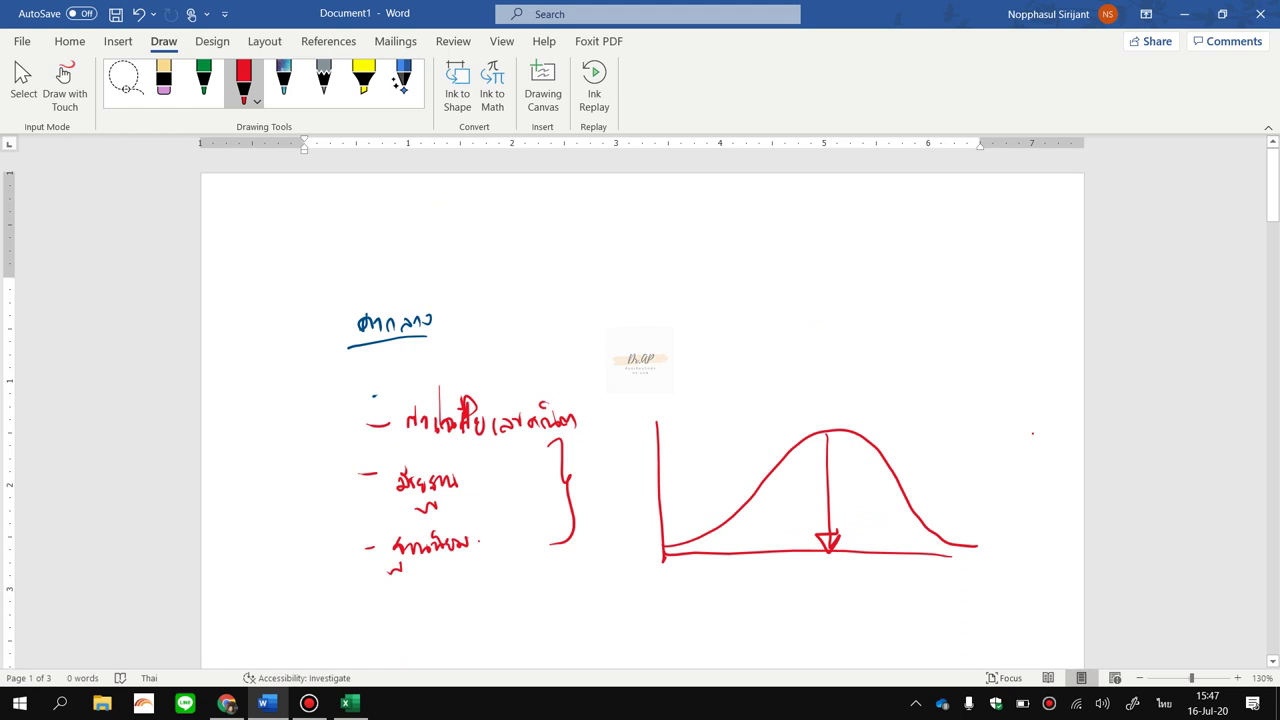
pyautogui.press('Return')
pyautogui.press('Return')
pyautogui.press('Return')
pyautogui.press('Return')
pyautogui.press('Return')
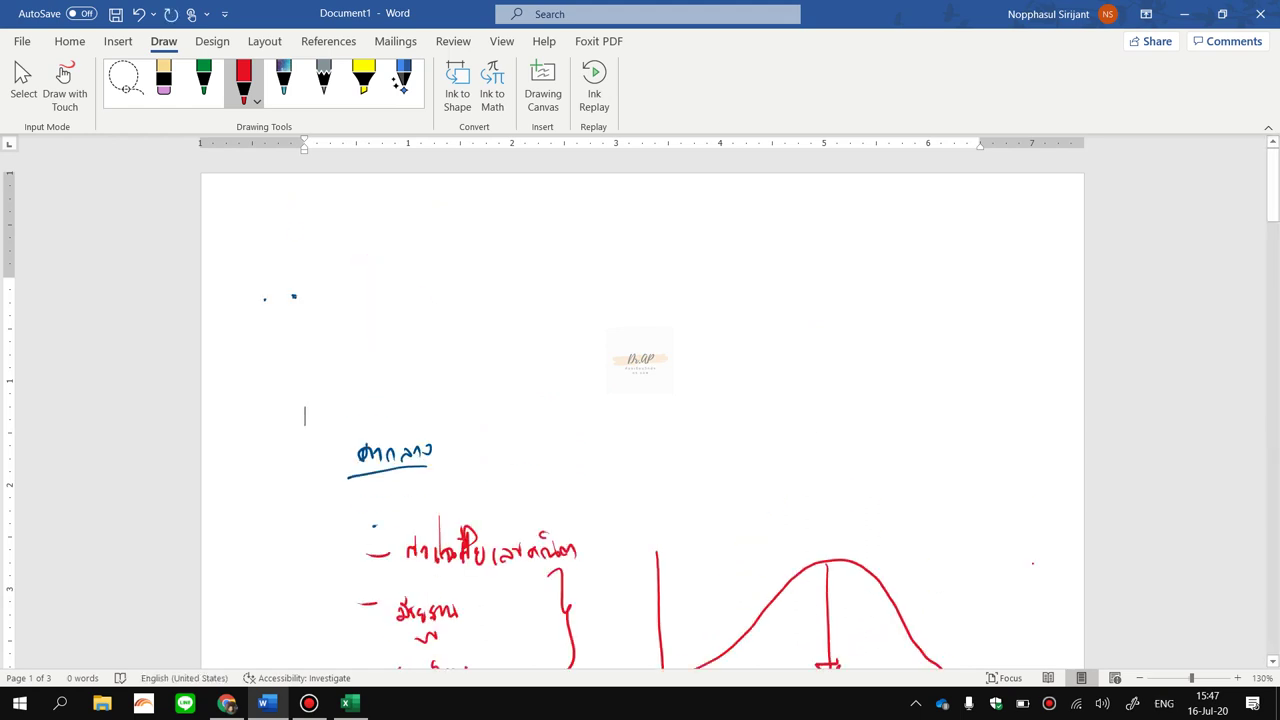
pyautogui.write('AVERAGE')
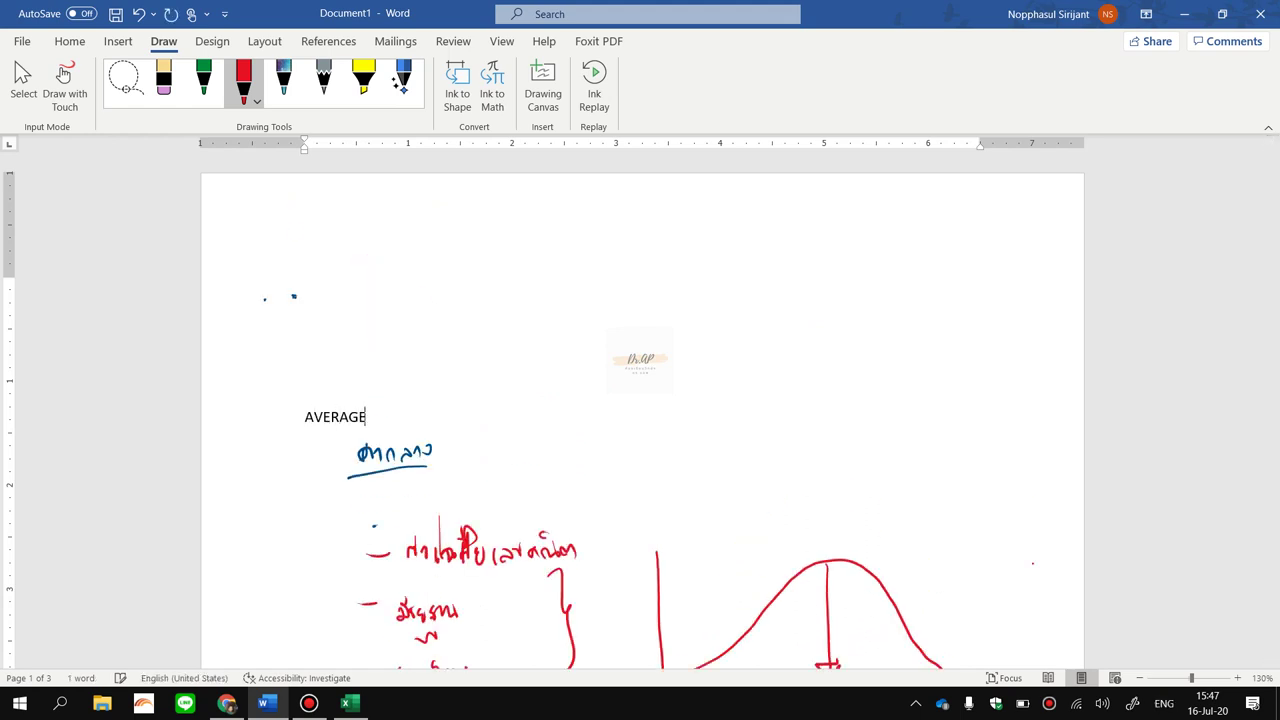
# Enlarge the AVERAGE text in the document to font size 90.
pyautogui.hotkey('ctrl', 'a')
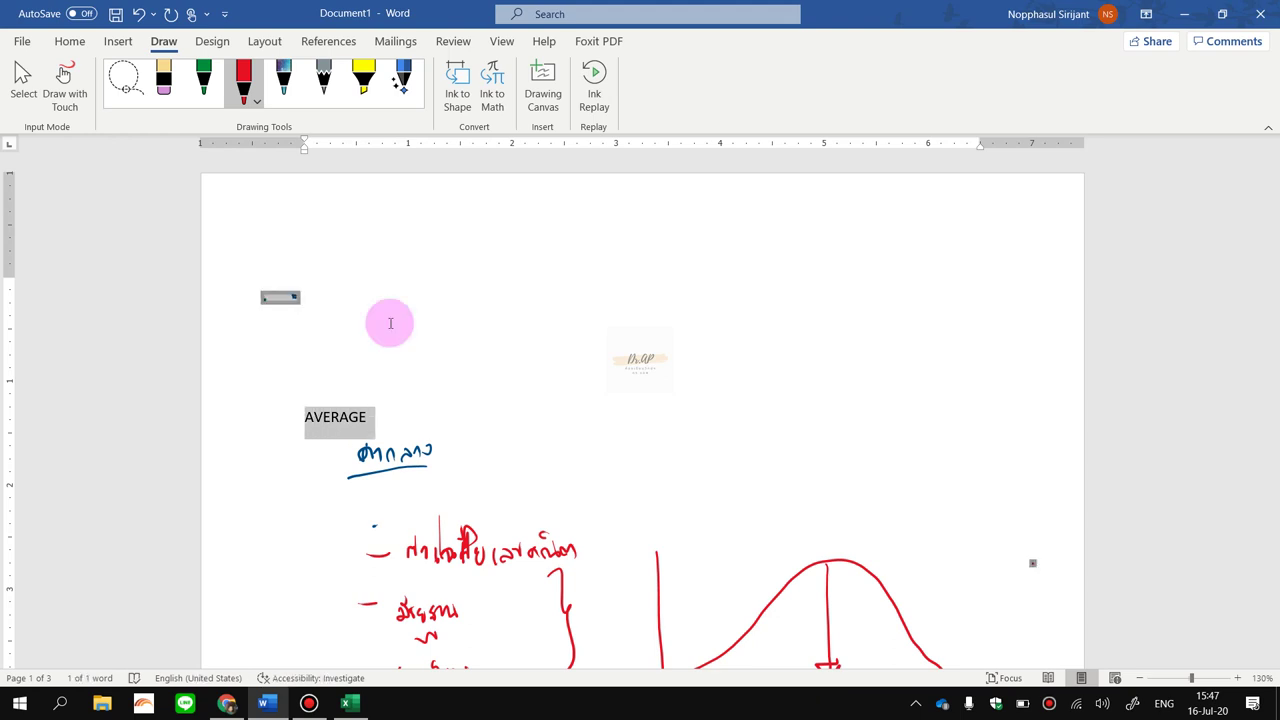
pyautogui.click(70, 41)
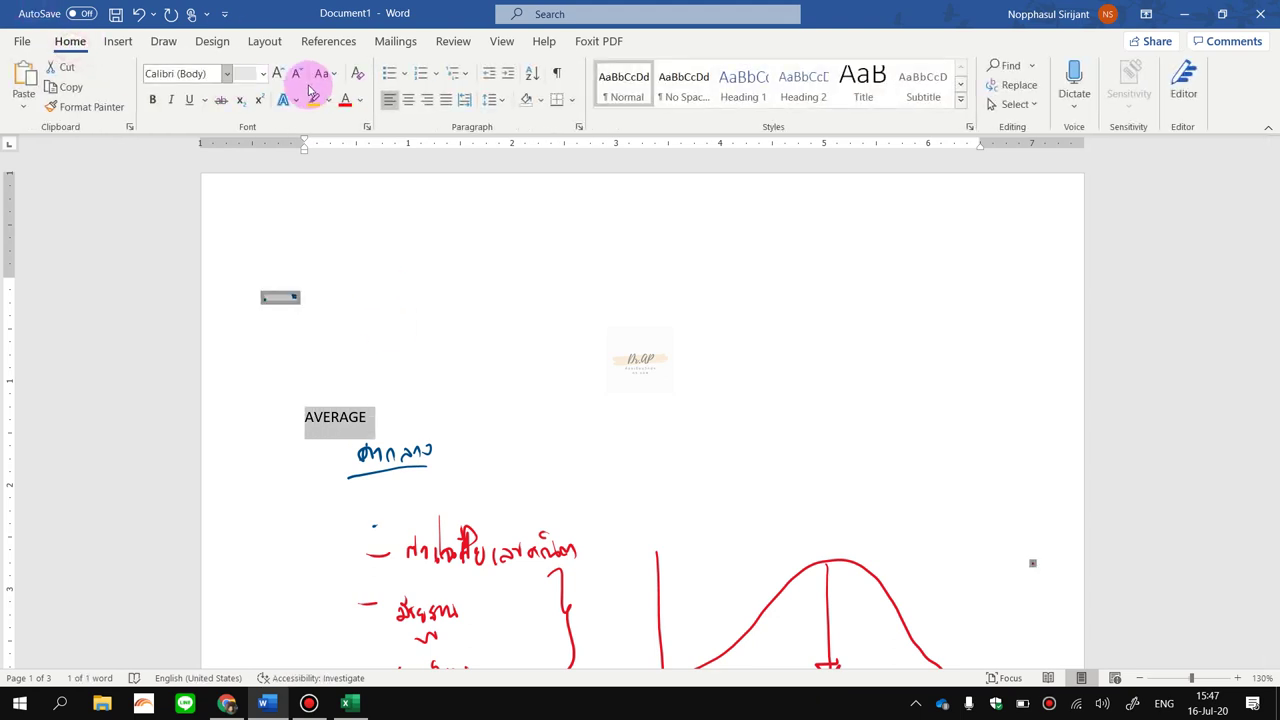
pyautogui.click(277, 73)
pyautogui.click(277, 73)
pyautogui.click(277, 73)
pyautogui.doubleClick(277, 73)
pyautogui.doubleClick(277, 73)
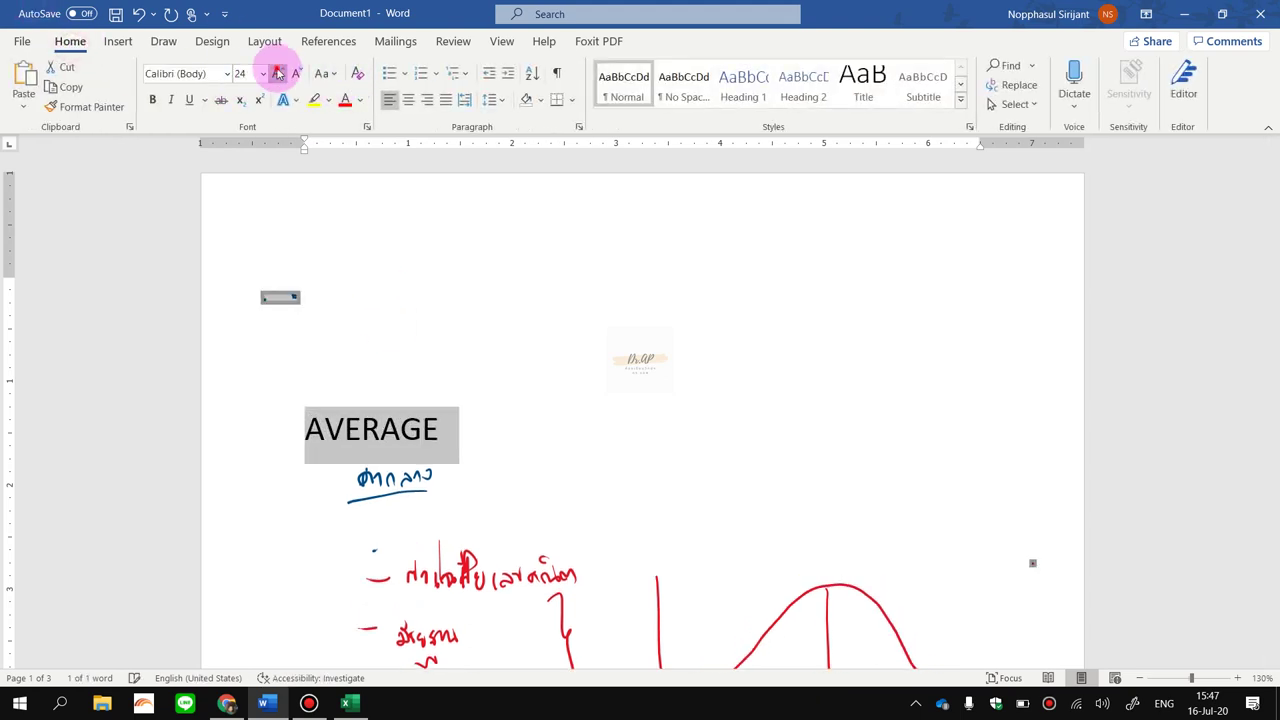
pyautogui.doubleClick(277, 73)
pyautogui.click(277, 73)
pyautogui.click(277, 73)
pyautogui.click(277, 73)
pyautogui.click(277, 73)
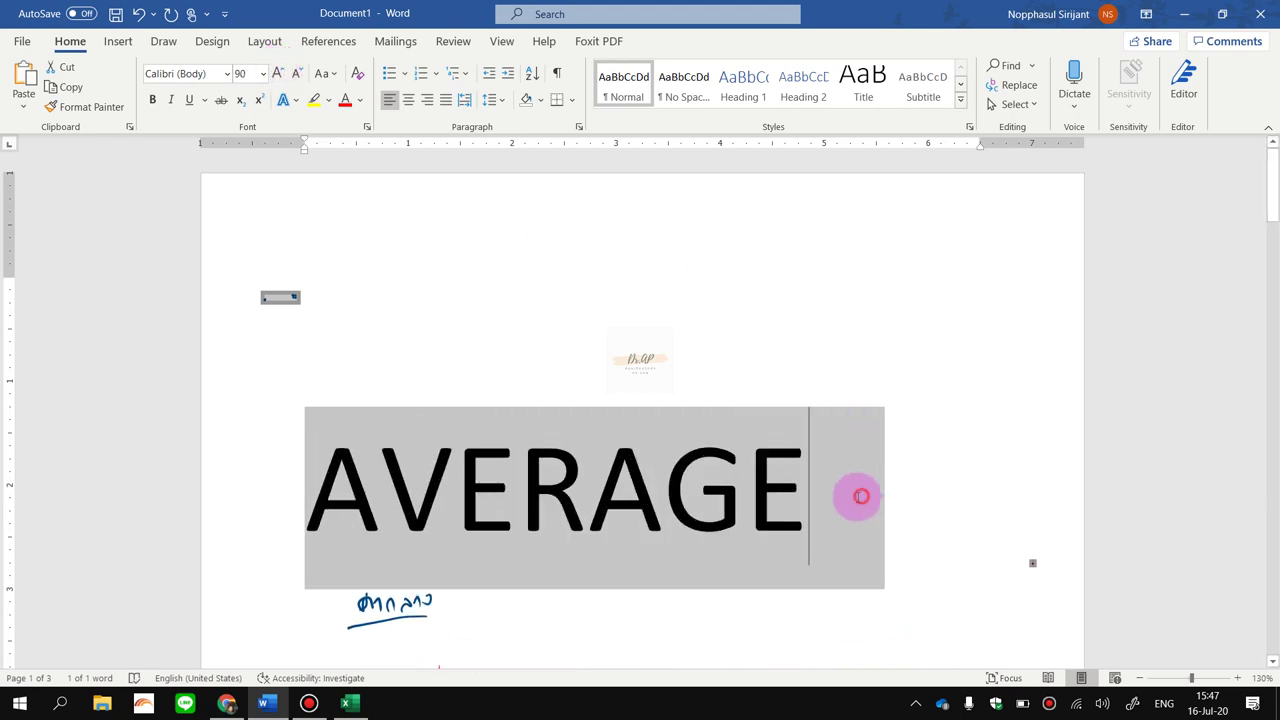
pyautogui.click(857, 494)
# Insert an equals sign directly before the word AVERAGE.
pyautogui.click(322, 491)
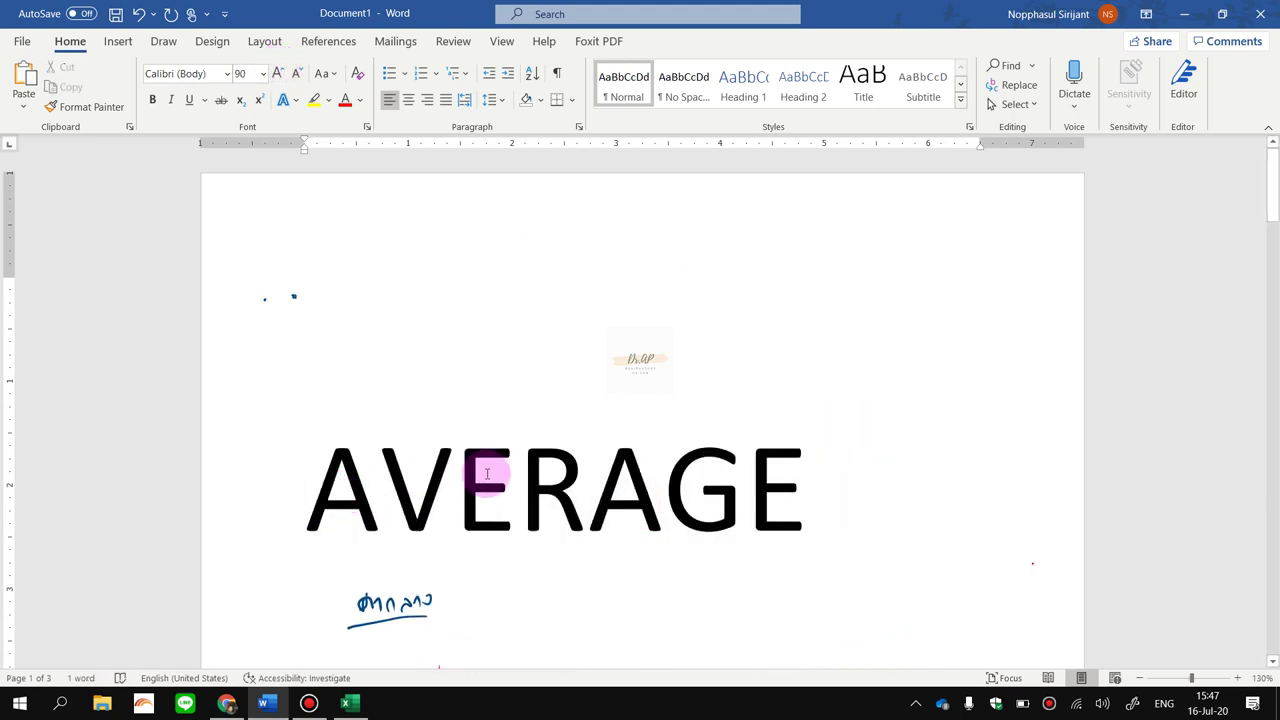
pyautogui.hotkey('alt', 'shift')
pyautogui.write('ช')
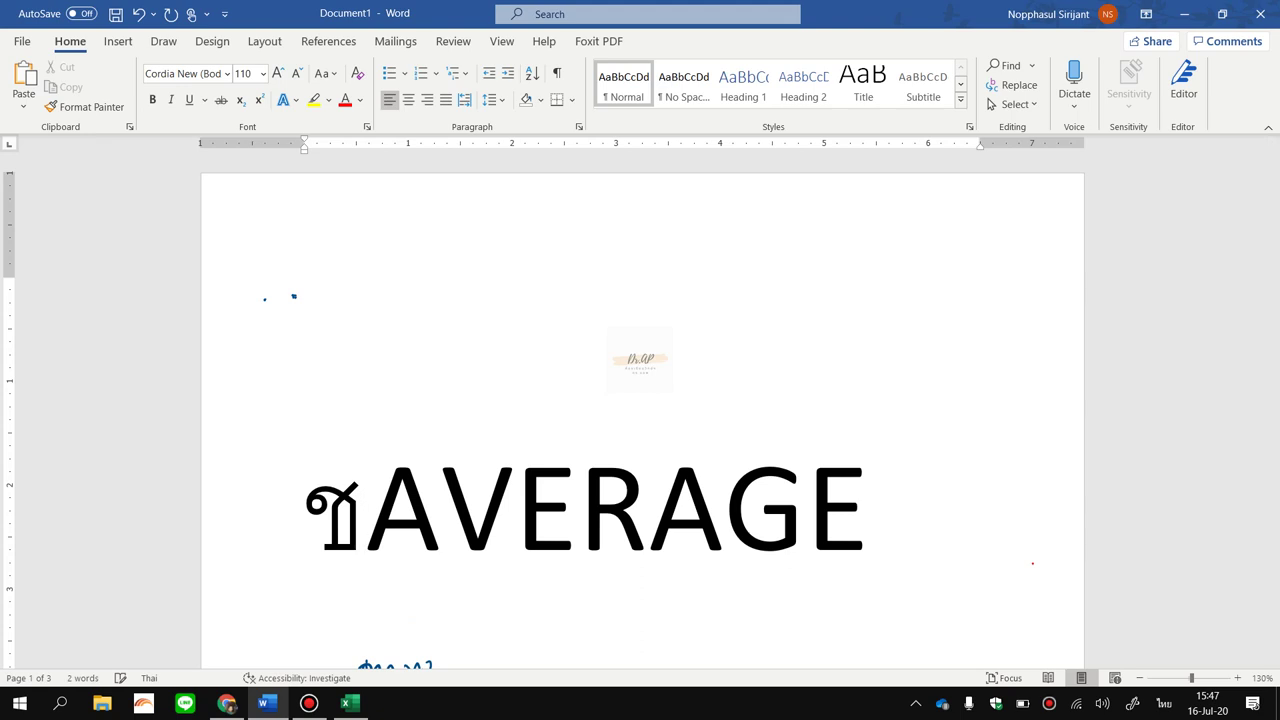
pyautogui.press('BackSpace')
pyautogui.hotkey('alt', 'shift')
pyautogui.write('=')
# Append "(....)" after =AVERAGE to show the function's syntax, and add a new line below it.
pyautogui.click(518, 486)
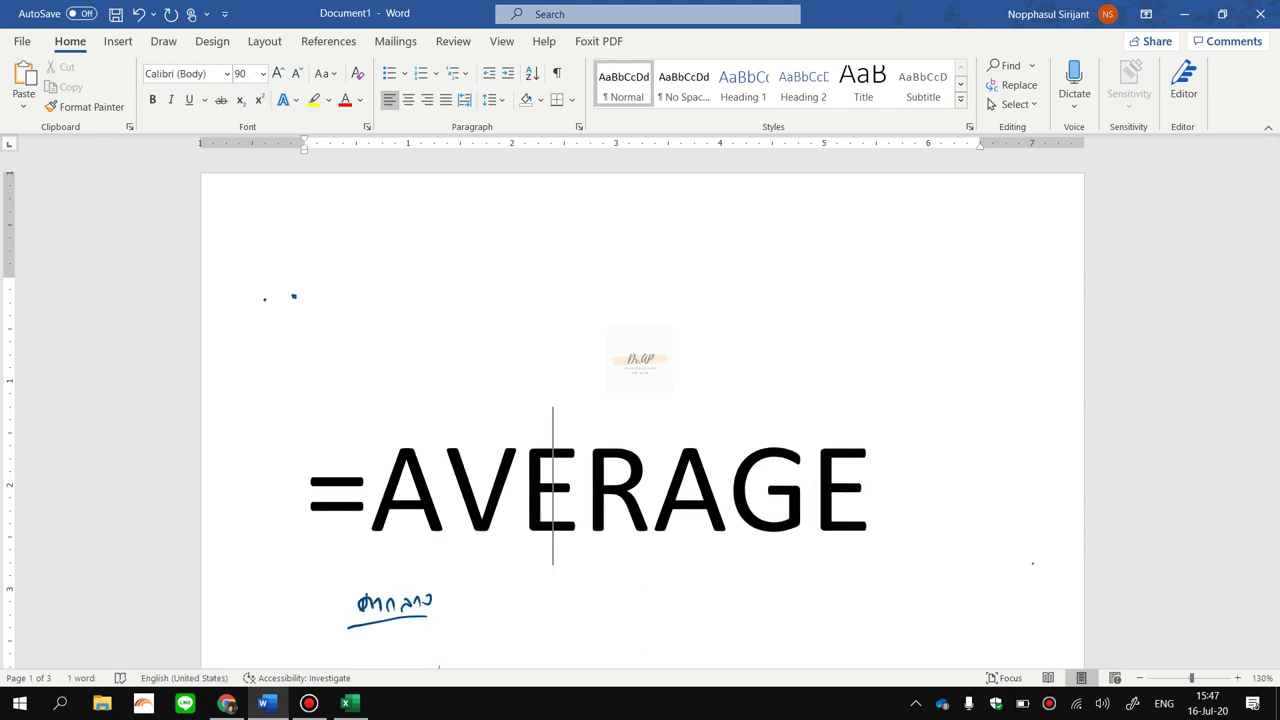
pyautogui.press('Right')
pyautogui.press('Right')
pyautogui.press('Right')
pyautogui.press('Right')
pyautogui.press('Down')
pyautogui.write('(....,')
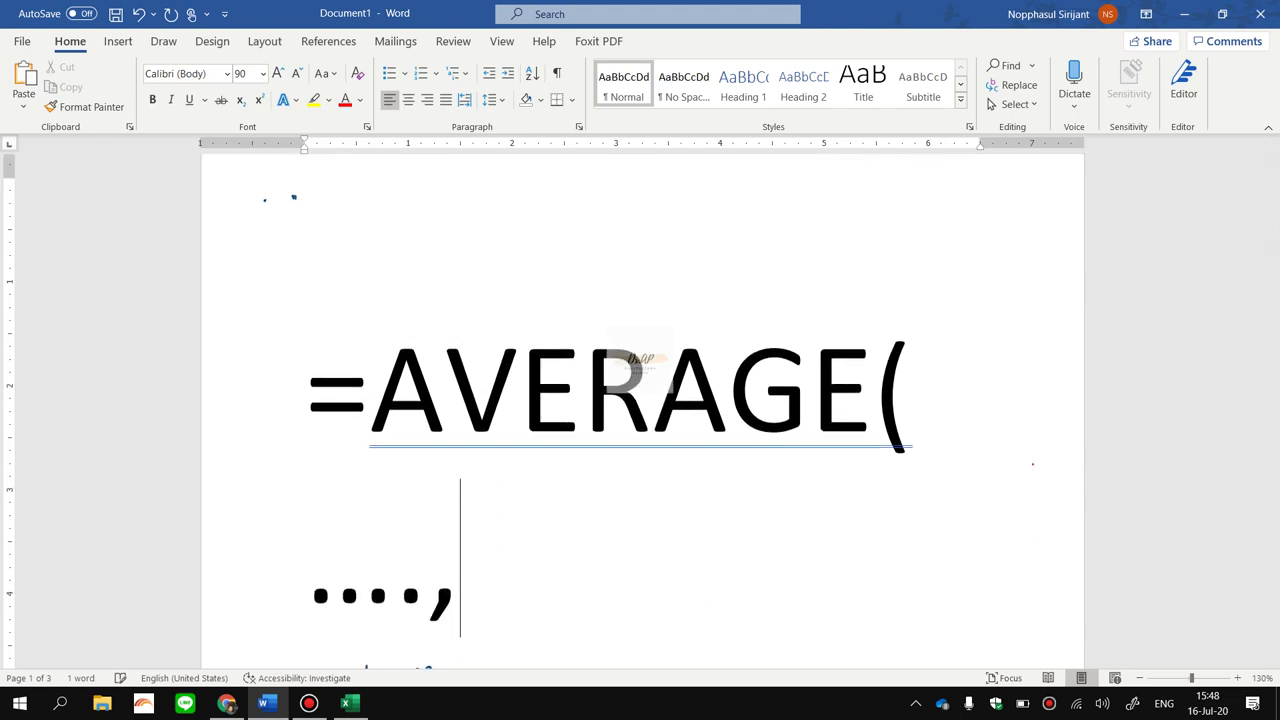
pyautogui.press('BackSpace')
pyautogui.write(')')
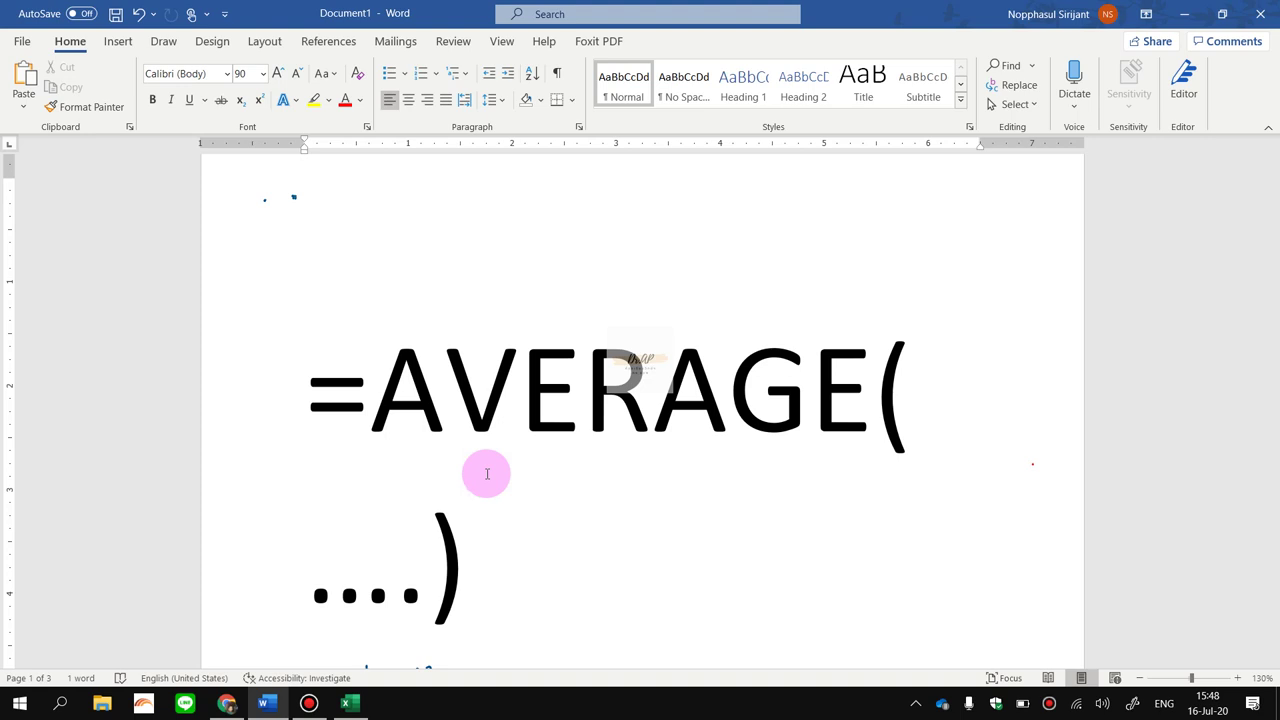
pyautogui.press('Return')
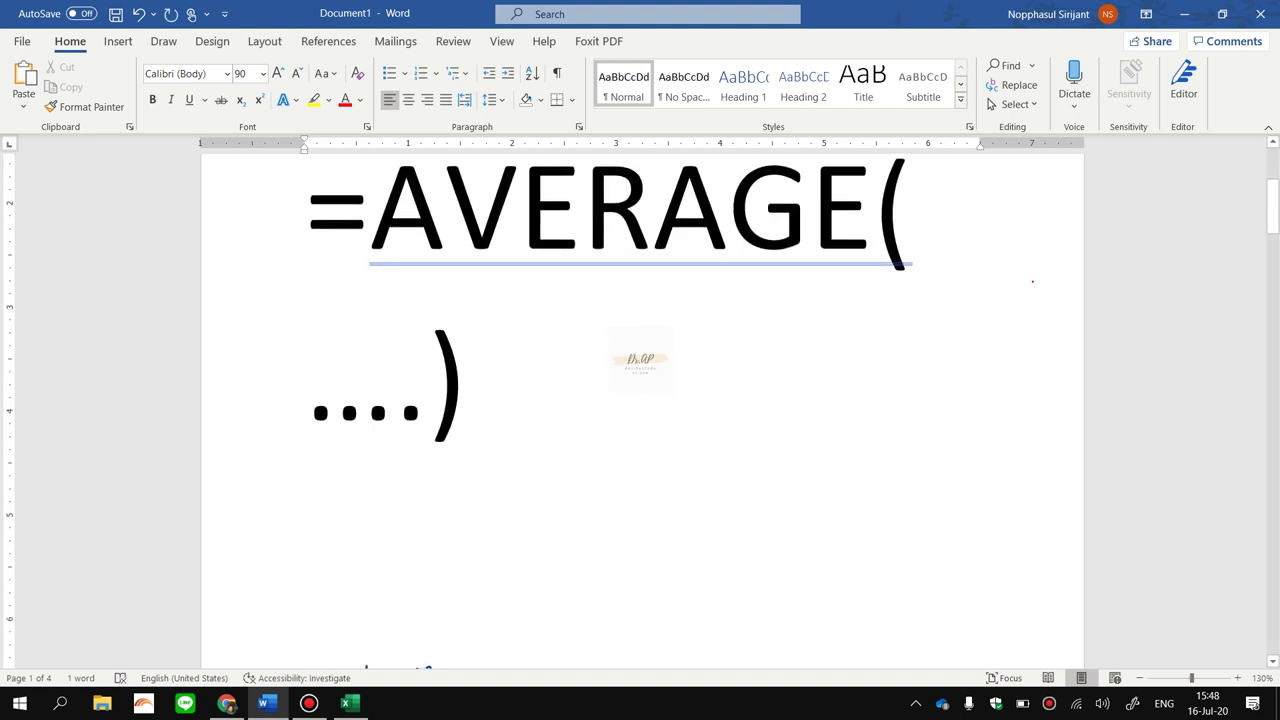
# Reduce the font size of the whole =AVERAGE(....) text to 72.
pyautogui.scroll(2, 720, 460)
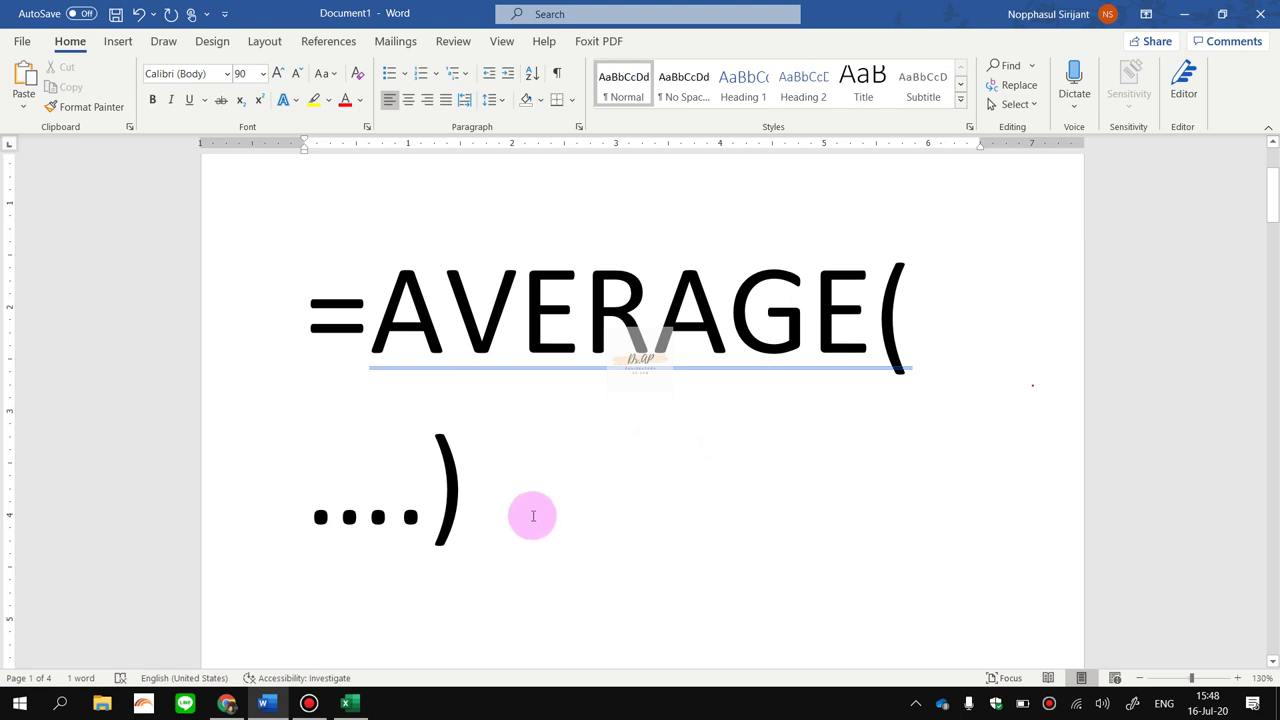
pyautogui.moveTo(533, 516); pyautogui.dragTo(338, 341)
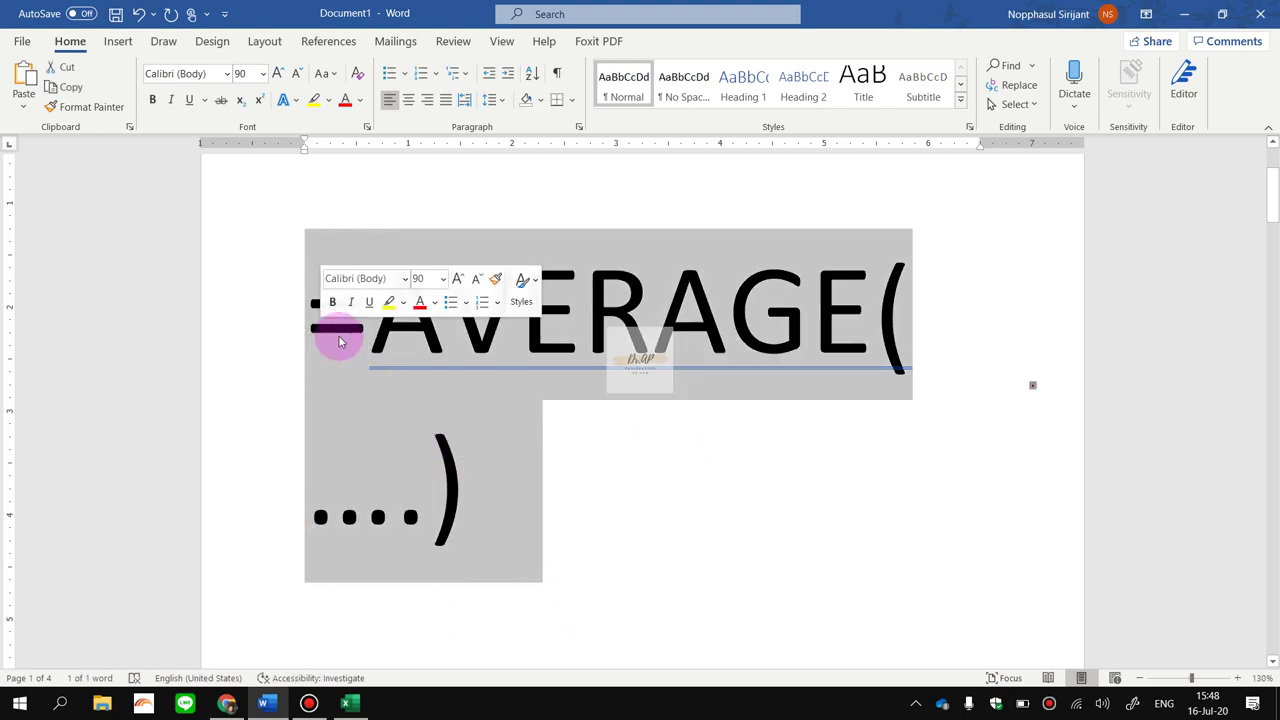
pyautogui.click(296, 76)
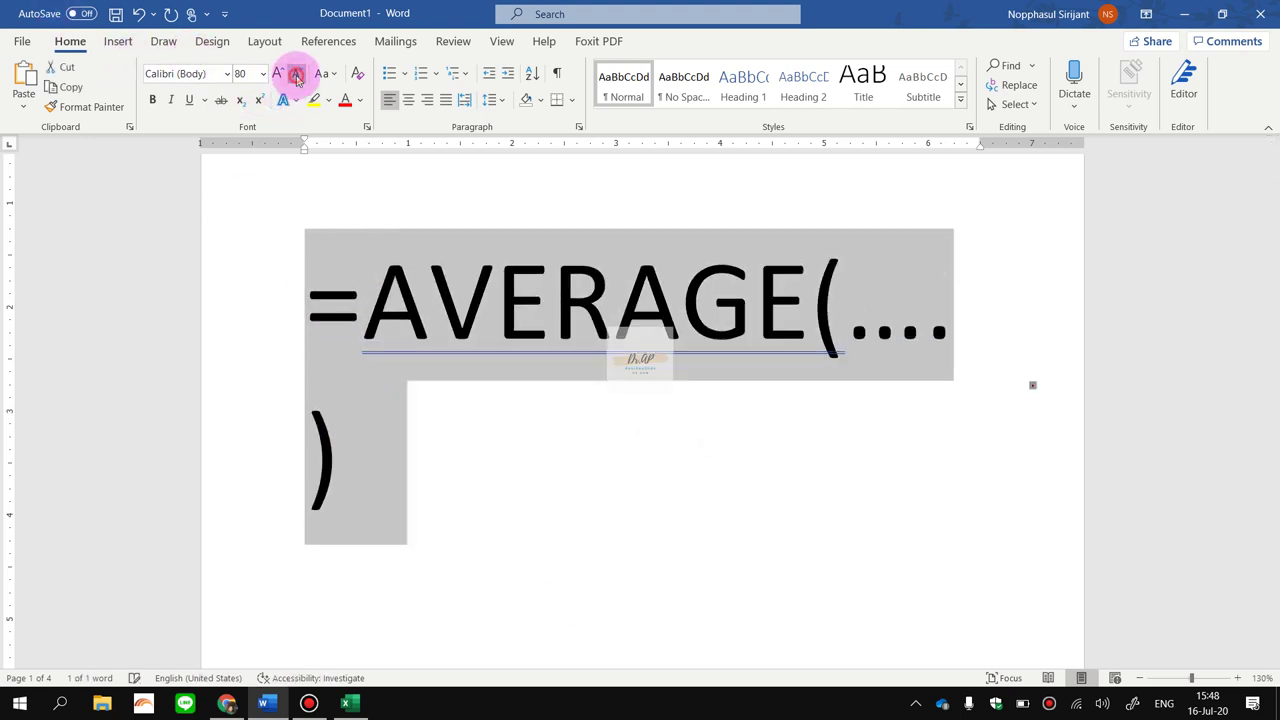
pyautogui.click(296, 76)
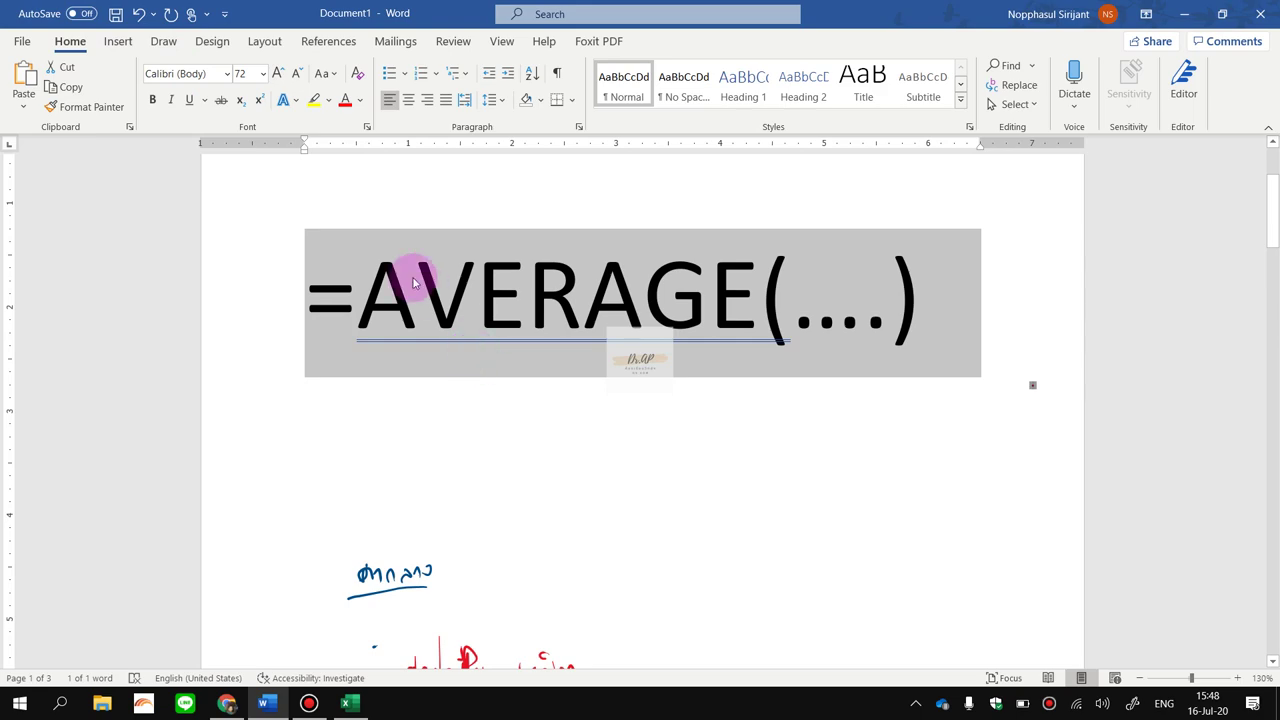
# Switch to Google Sheets to check the formula in the average cell B83, and return to the Word document.
pyautogui.hotkey('alt', 'Tab')
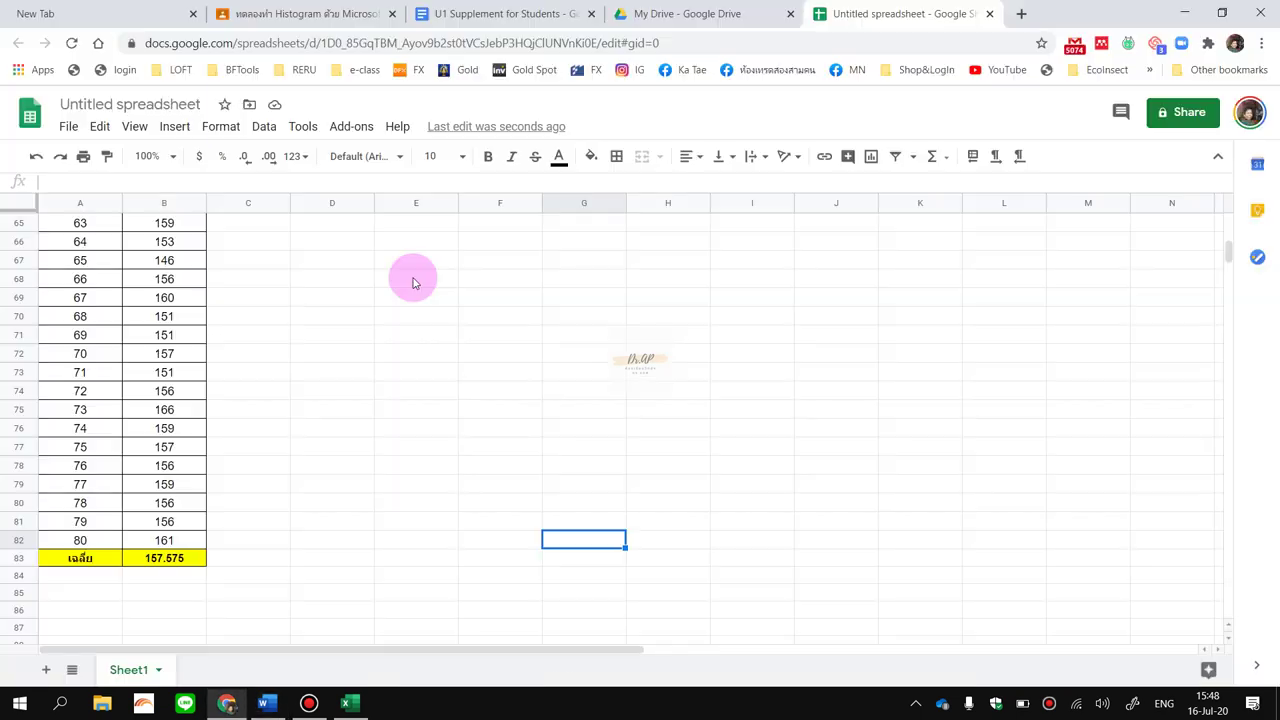
pyautogui.click(187, 562)
pyautogui.hotkey('alt', 'Tab')
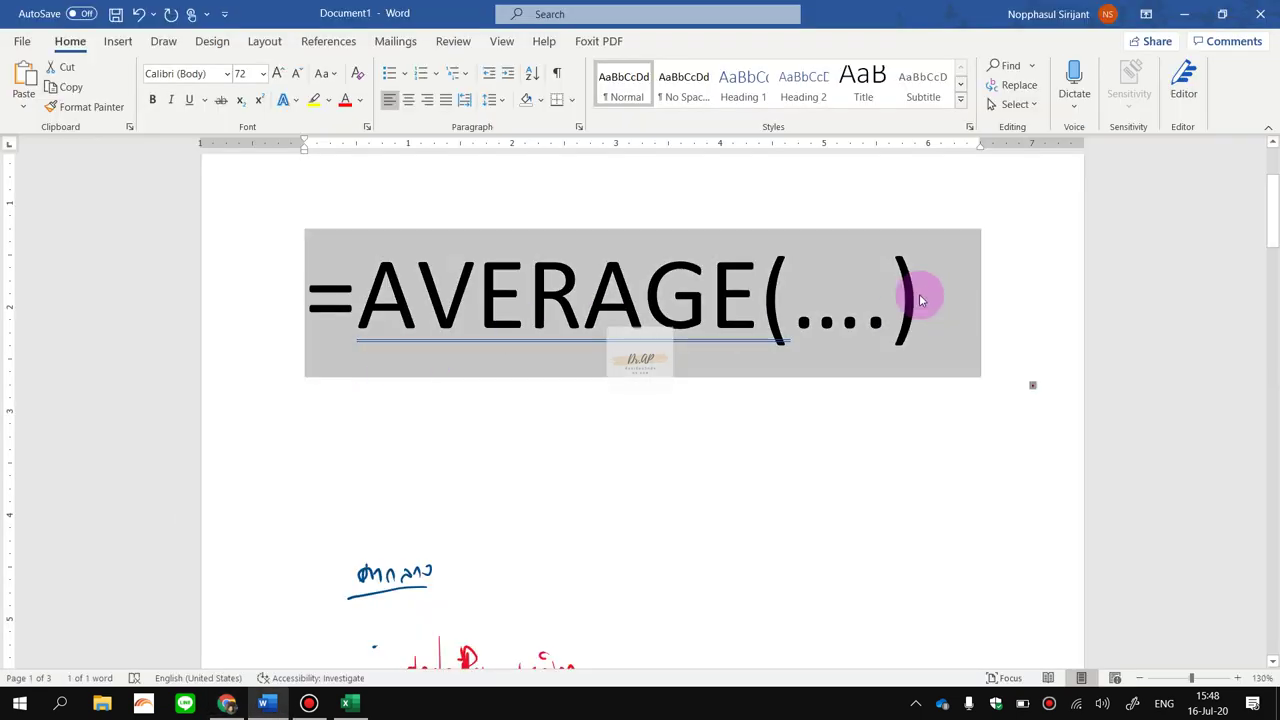
# Remove the dots inside the parentheses so the text reads =AVERAGE().
pyautogui.click(886, 316)
pyautogui.press('BackSpace')
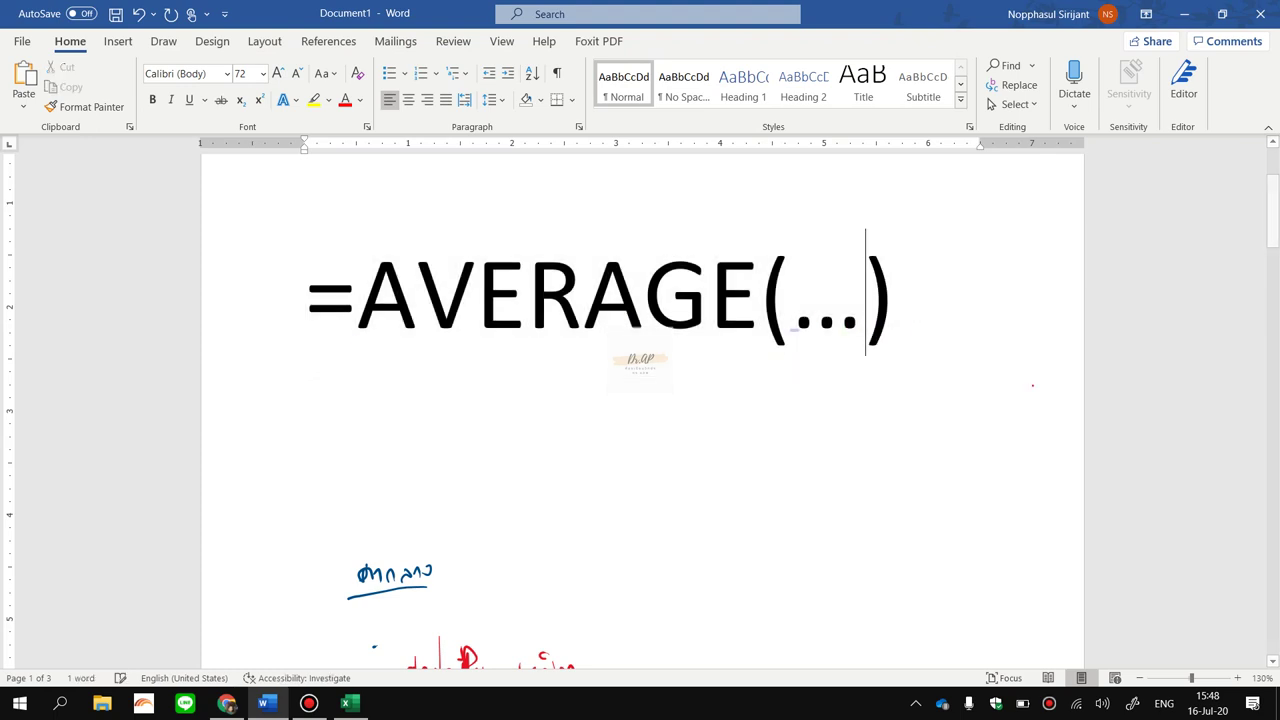
pyautogui.write(':')
pyautogui.press('BackSpace')
pyautogui.press('BackSpace')
pyautogui.press('BackSpace')
pyautogui.press('BackSpace')
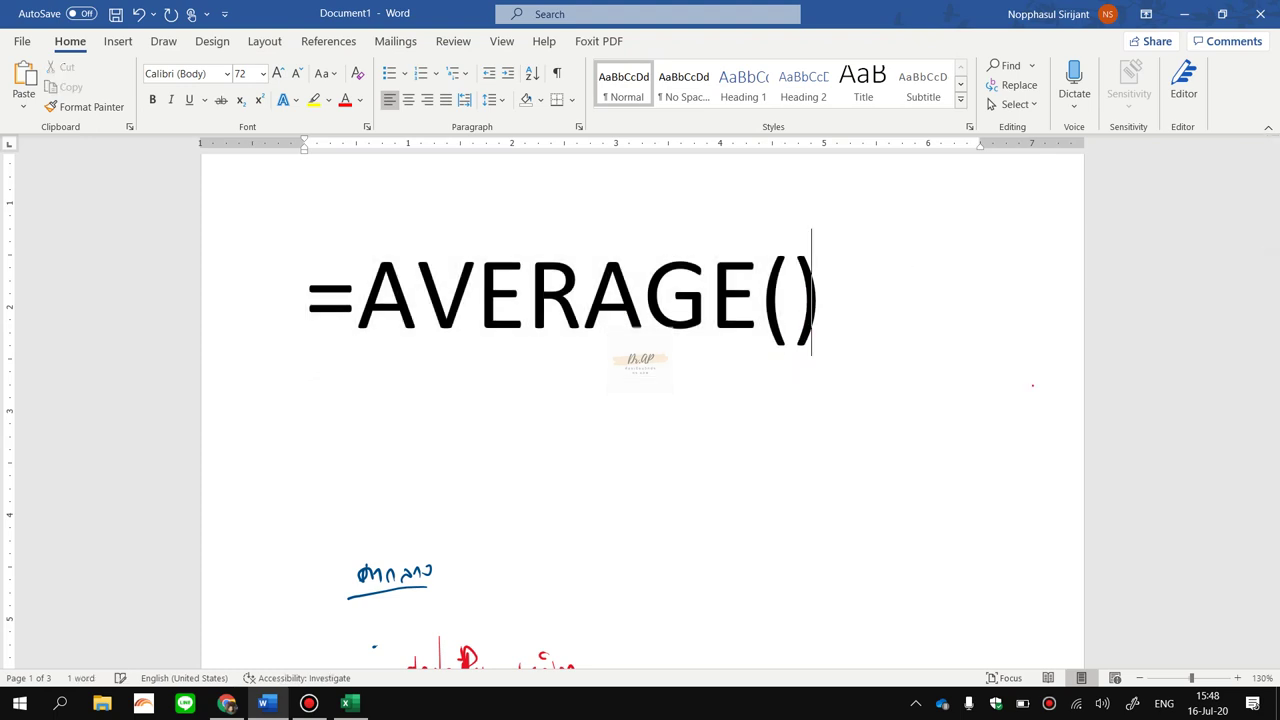
pyautogui.press('BackSpace')
pyautogui.write('(')
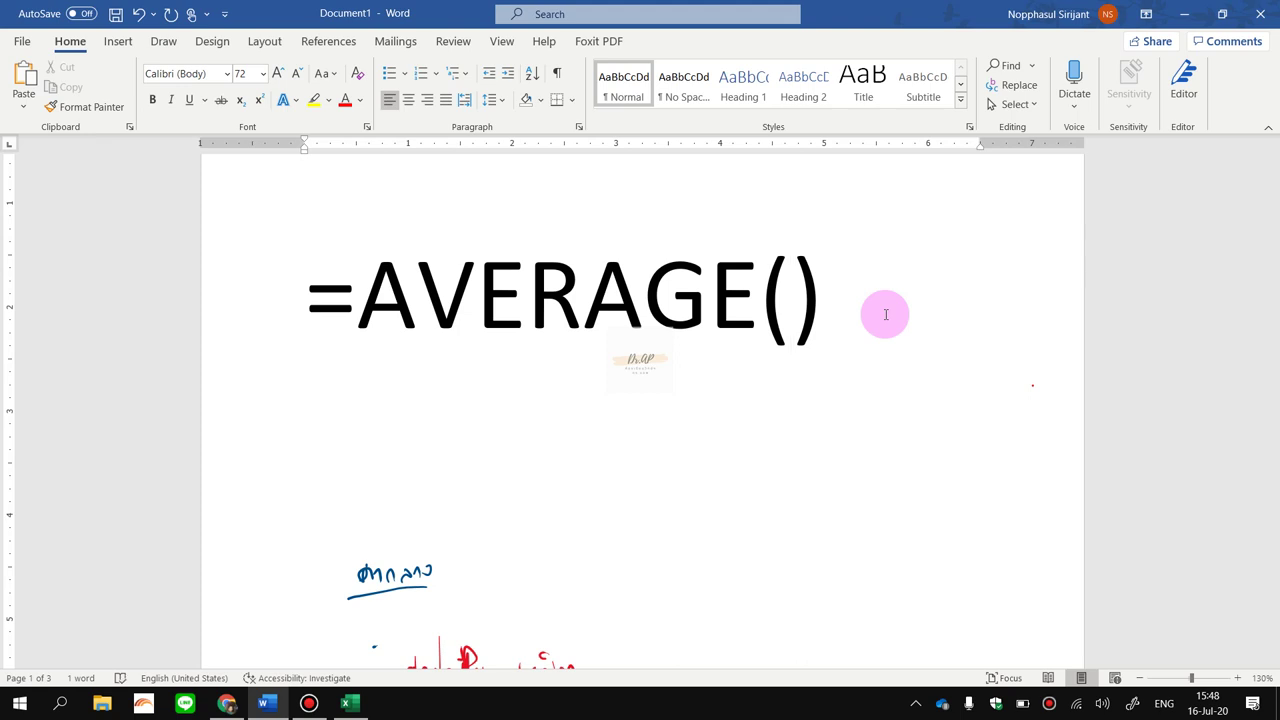
pyautogui.press('`')
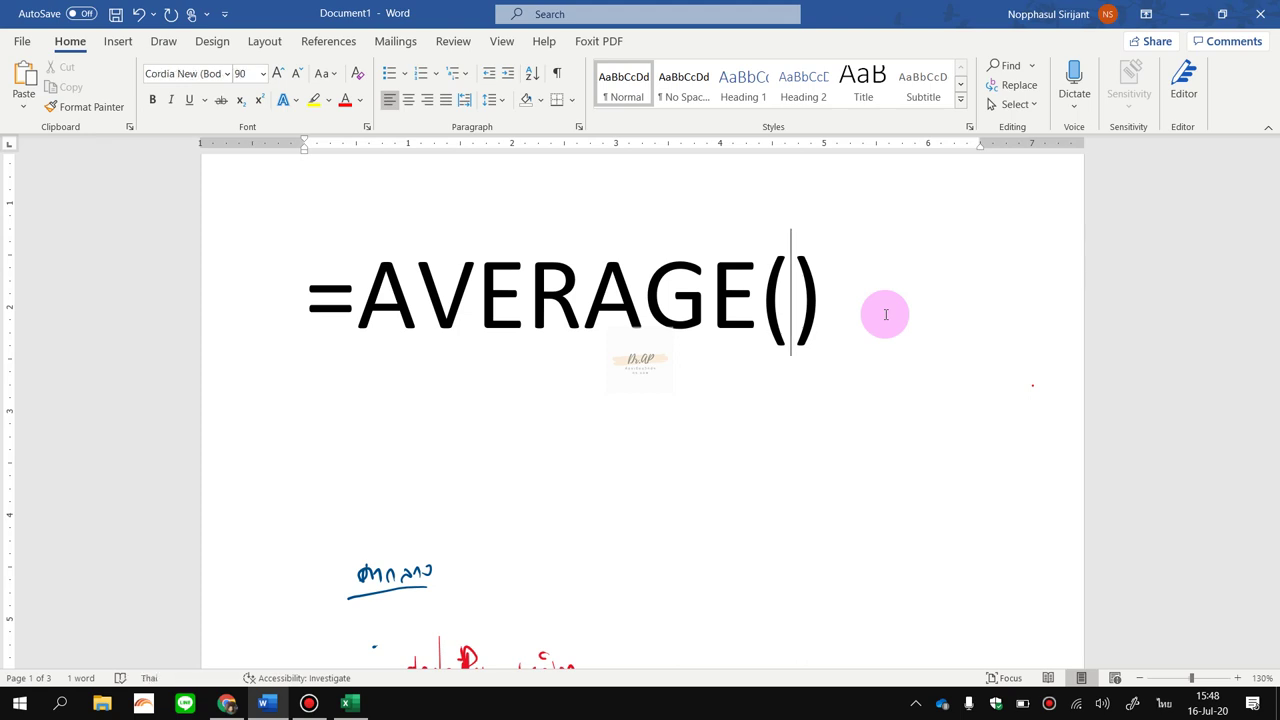
pyautogui.write(')')
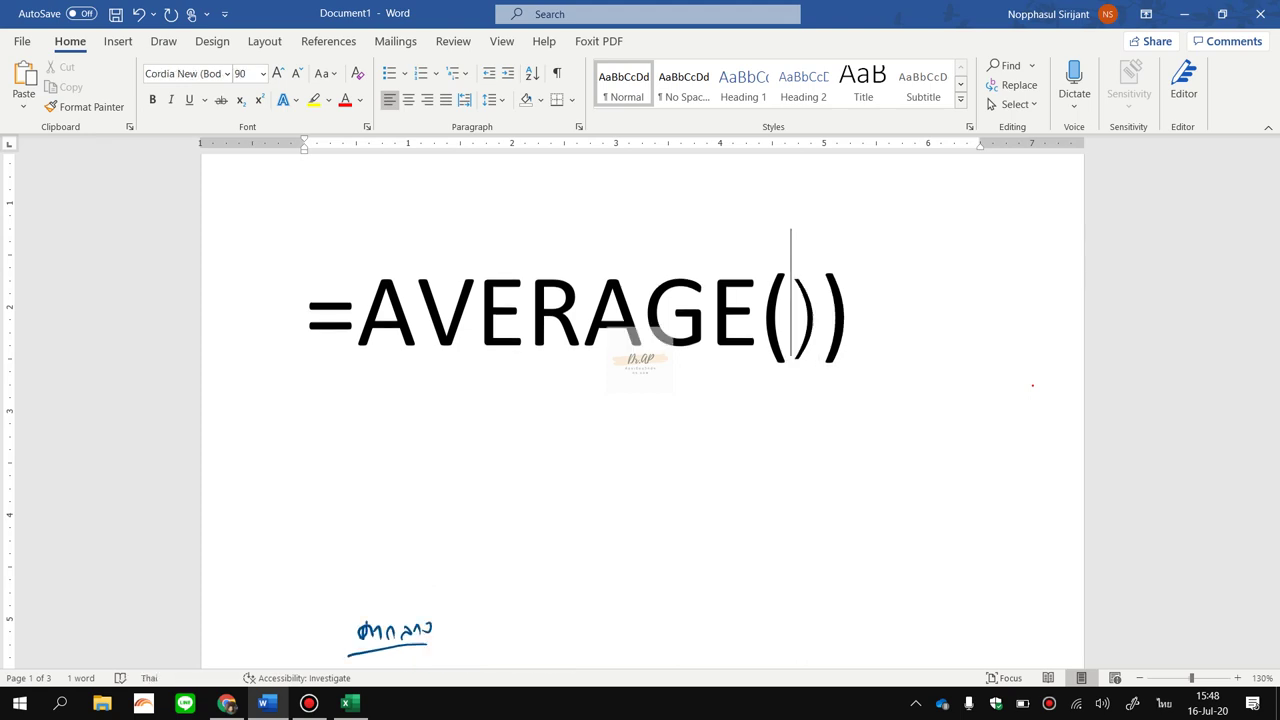
pyautogui.write(')')
pyautogui.press('BackSpace')
pyautogui.press('BackSpace')
pyautogui.press('`')
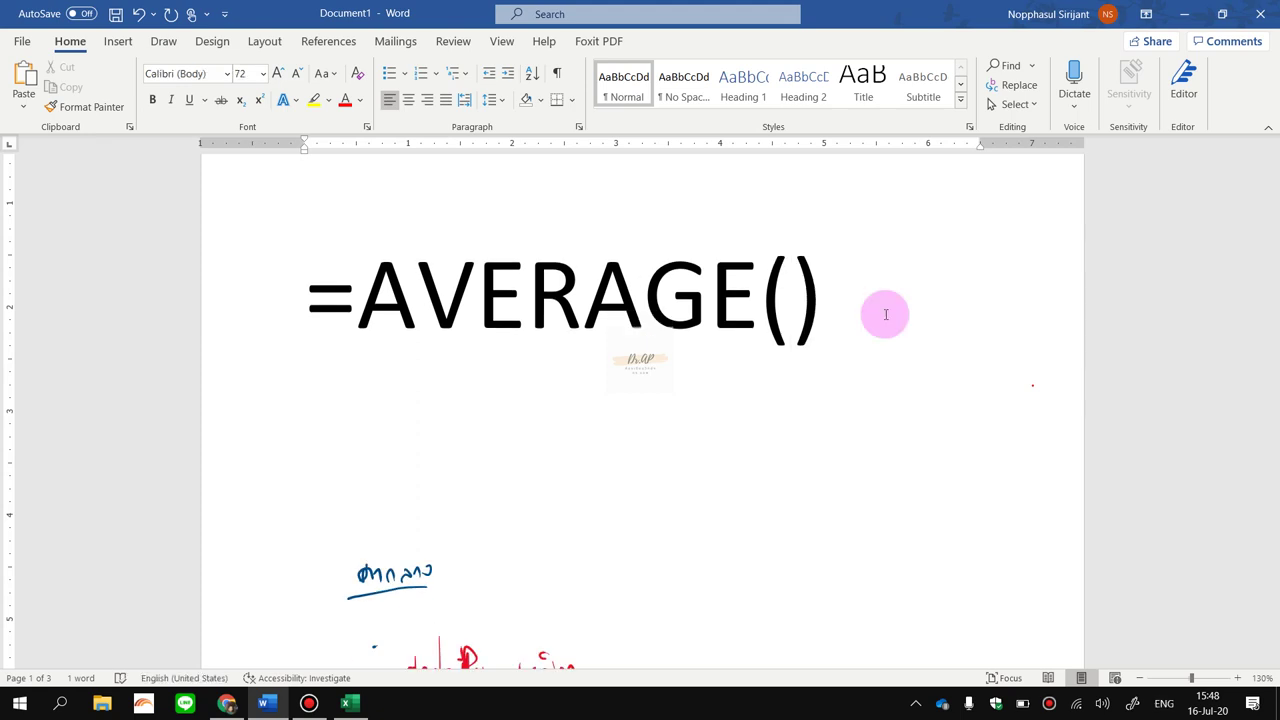
# Insert XX:YY between the parentheses of =AVERAGE() and reduce the whole formula's font size by one step.
pyautogui.write('XX:')
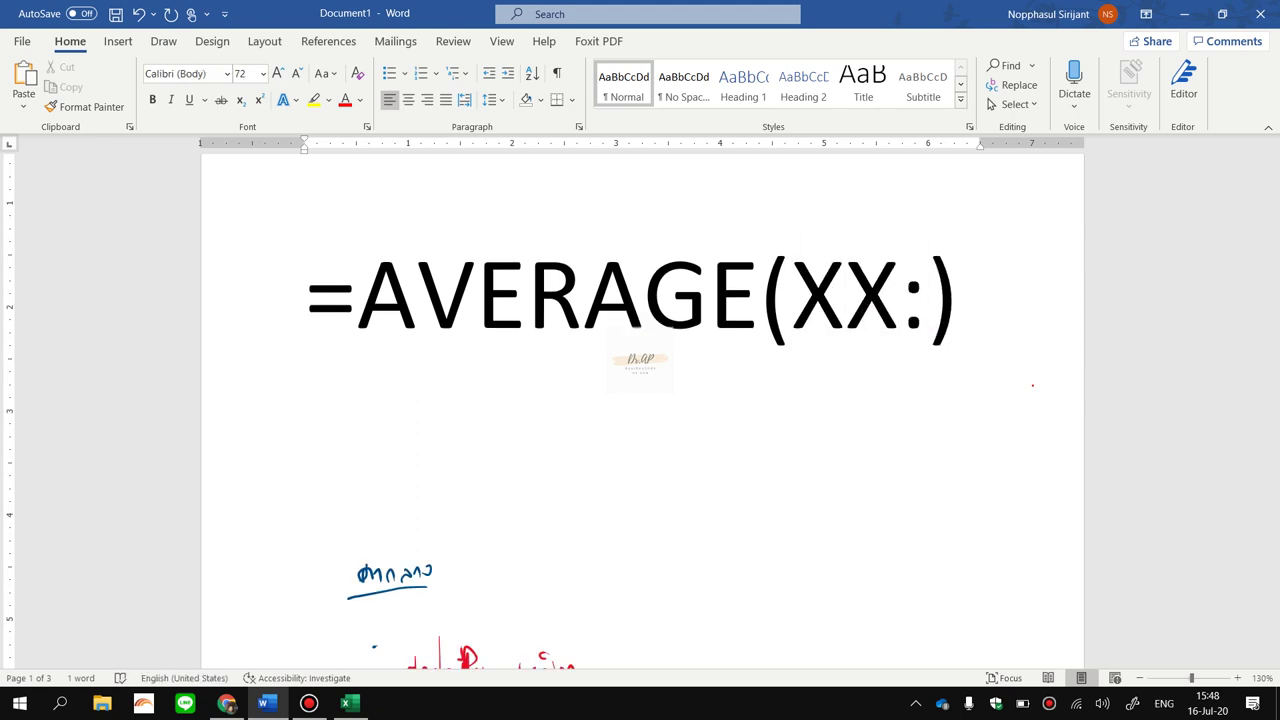
pyautogui.write('YY')
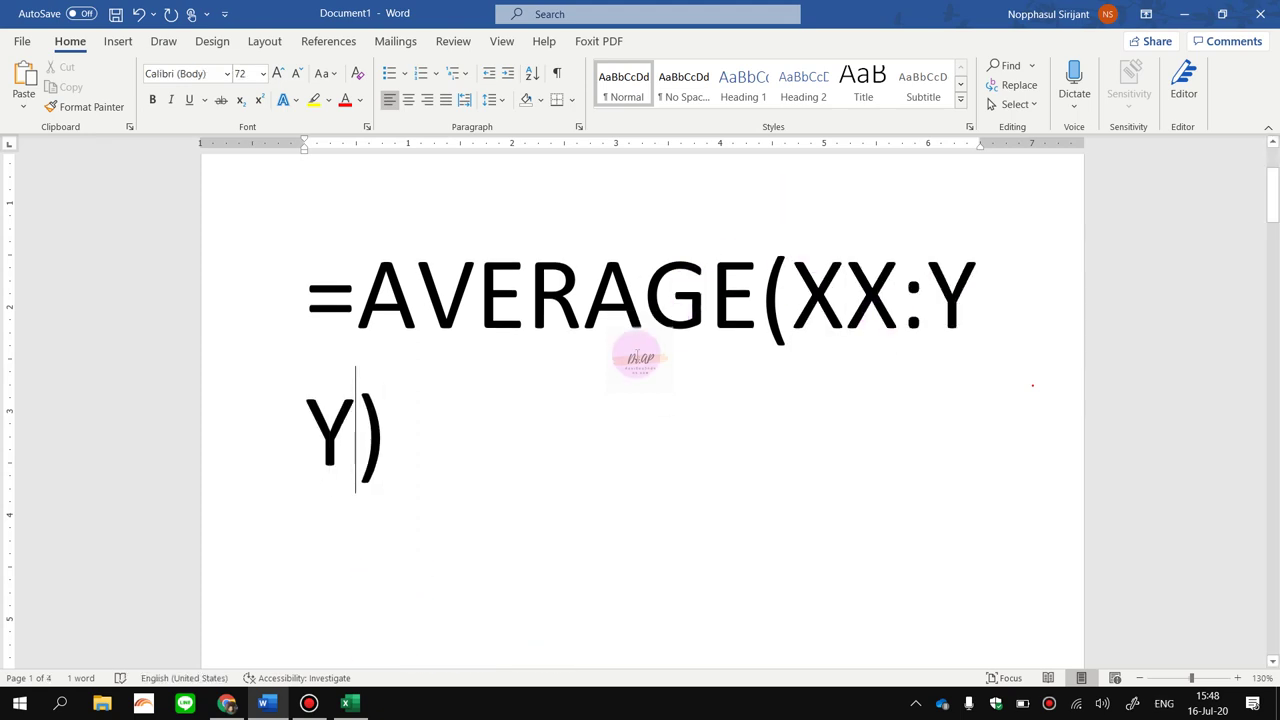
pyautogui.moveTo(506, 411); pyautogui.dragTo(316, 312)
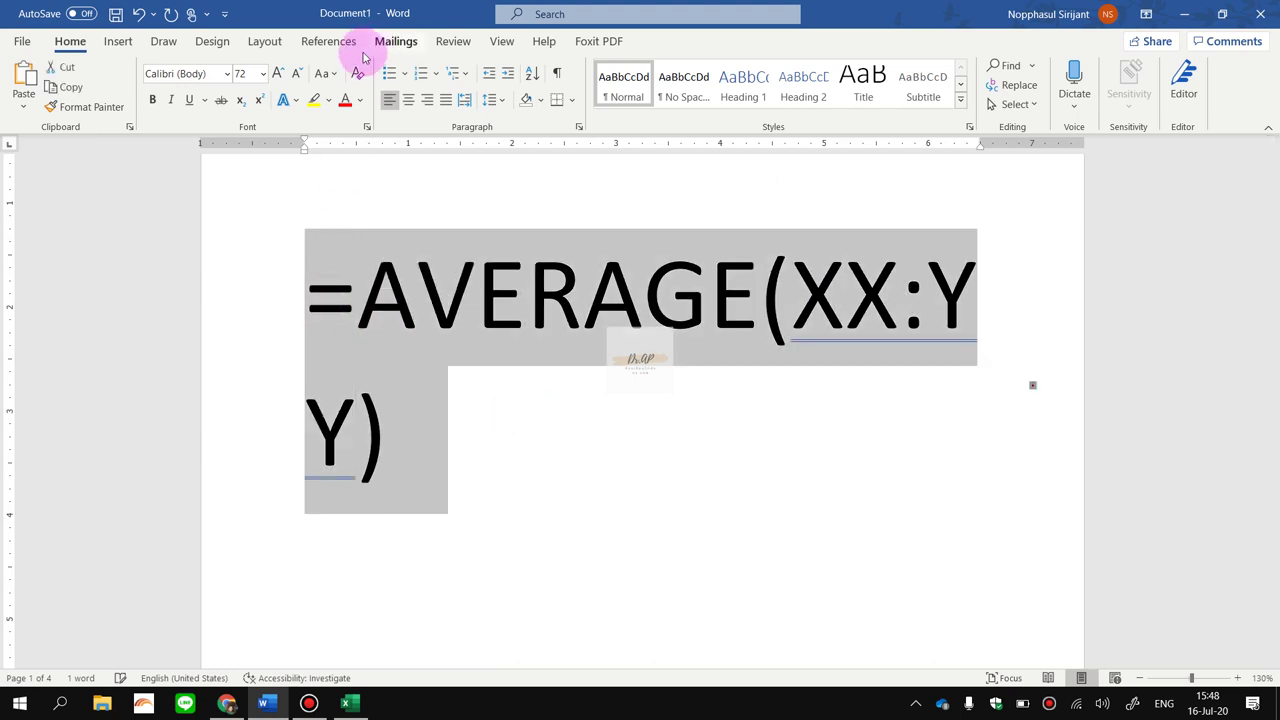
pyautogui.click(299, 73)
pyautogui.click(707, 362)
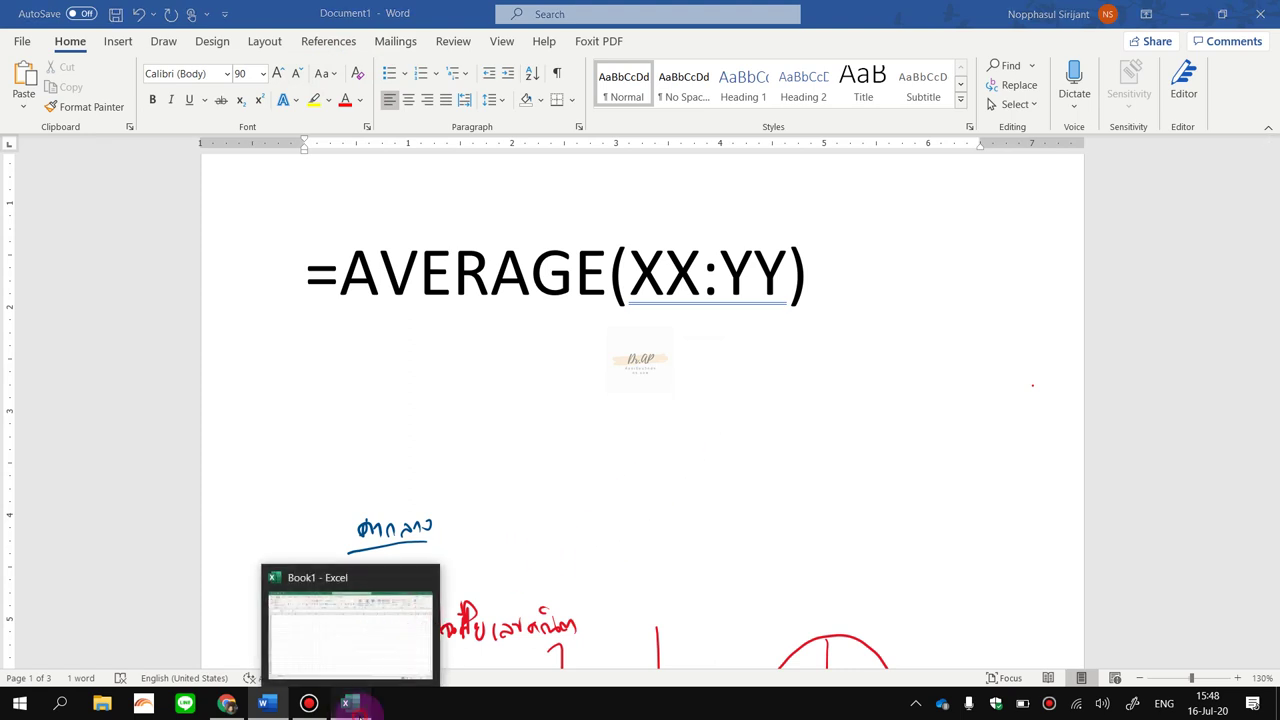
# Switch to the Google Sheets height table and copy the 80 height values in B3:B82.
pyautogui.click(350, 706)
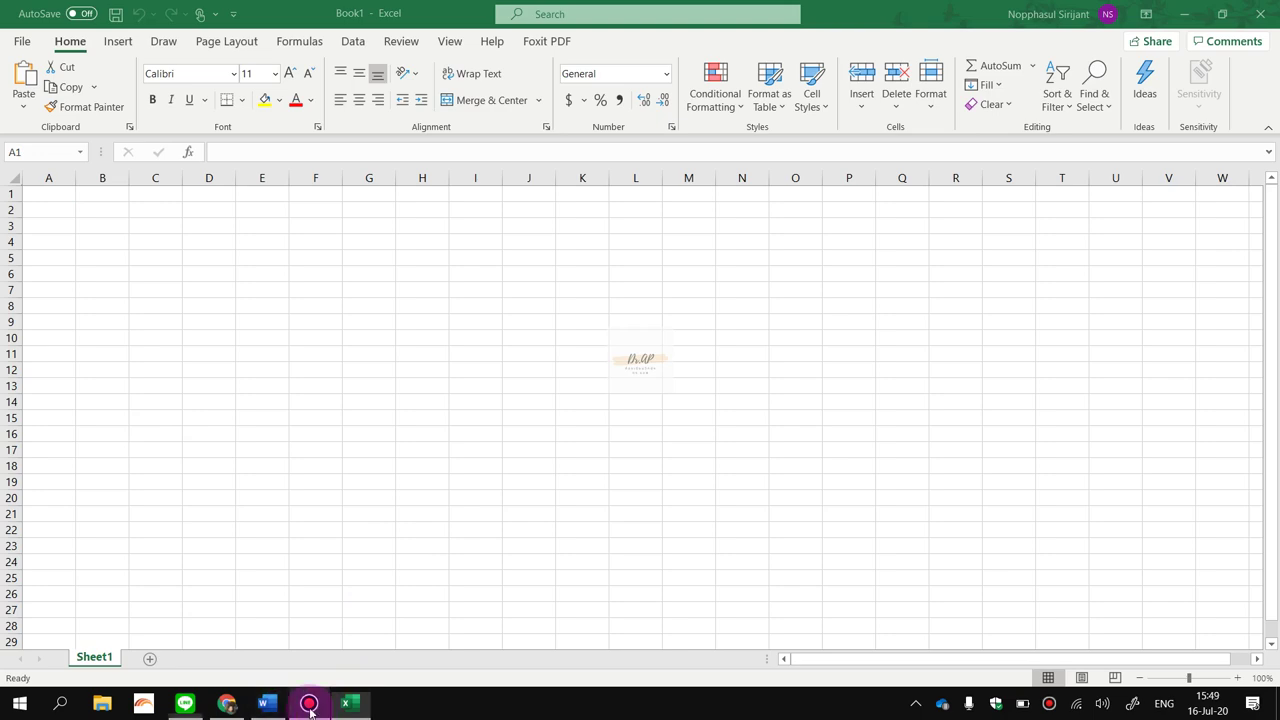
pyautogui.click(240, 700)
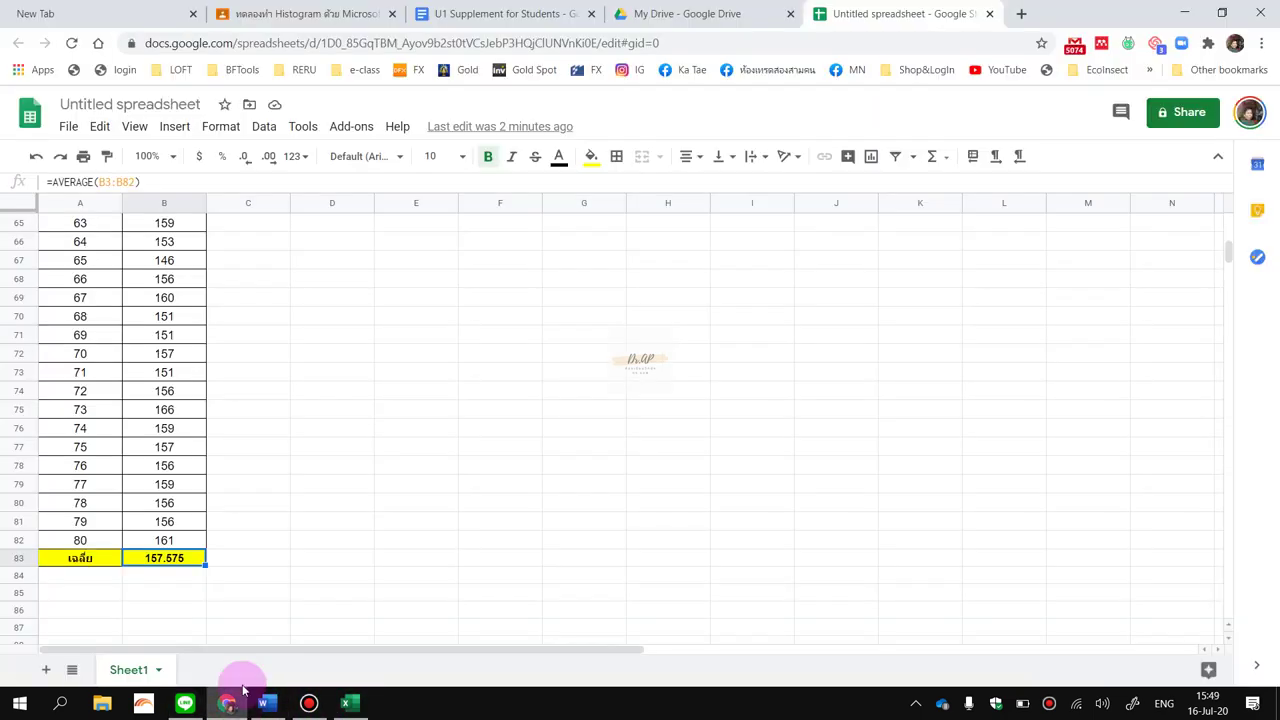
pyautogui.click(505, 14)
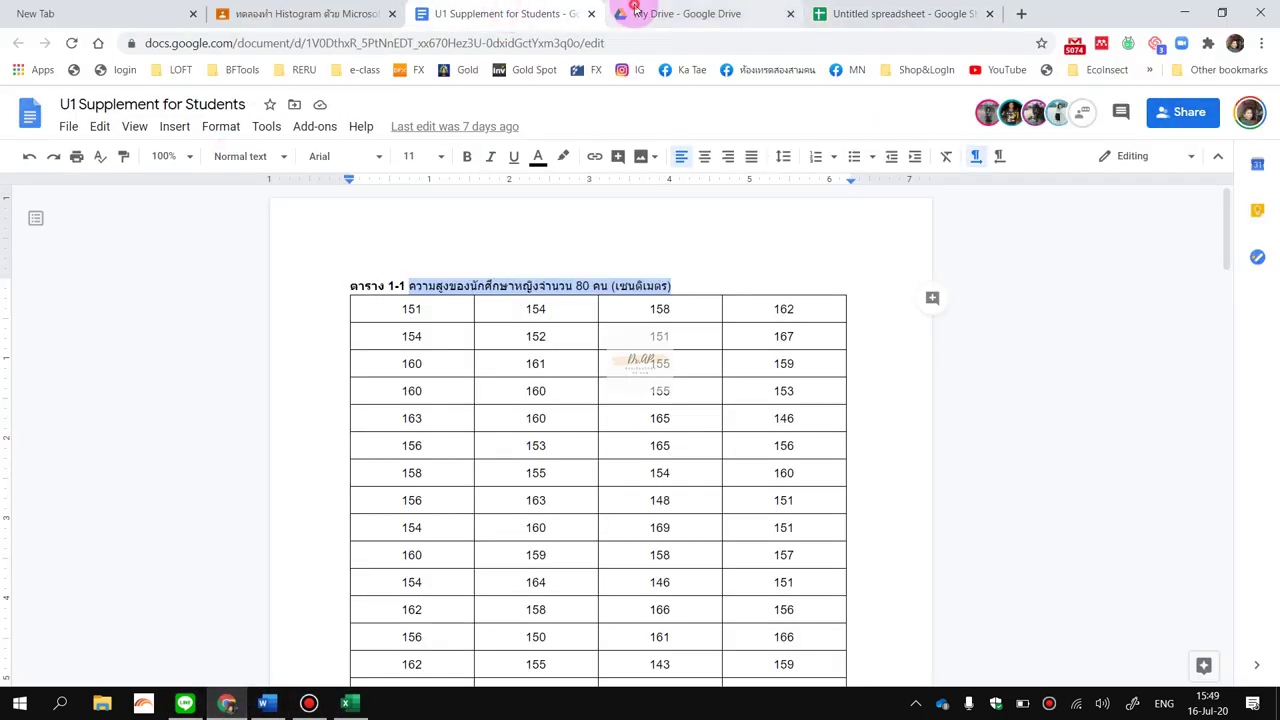
pyautogui.click(633, 12)
pyautogui.click(872, 14)
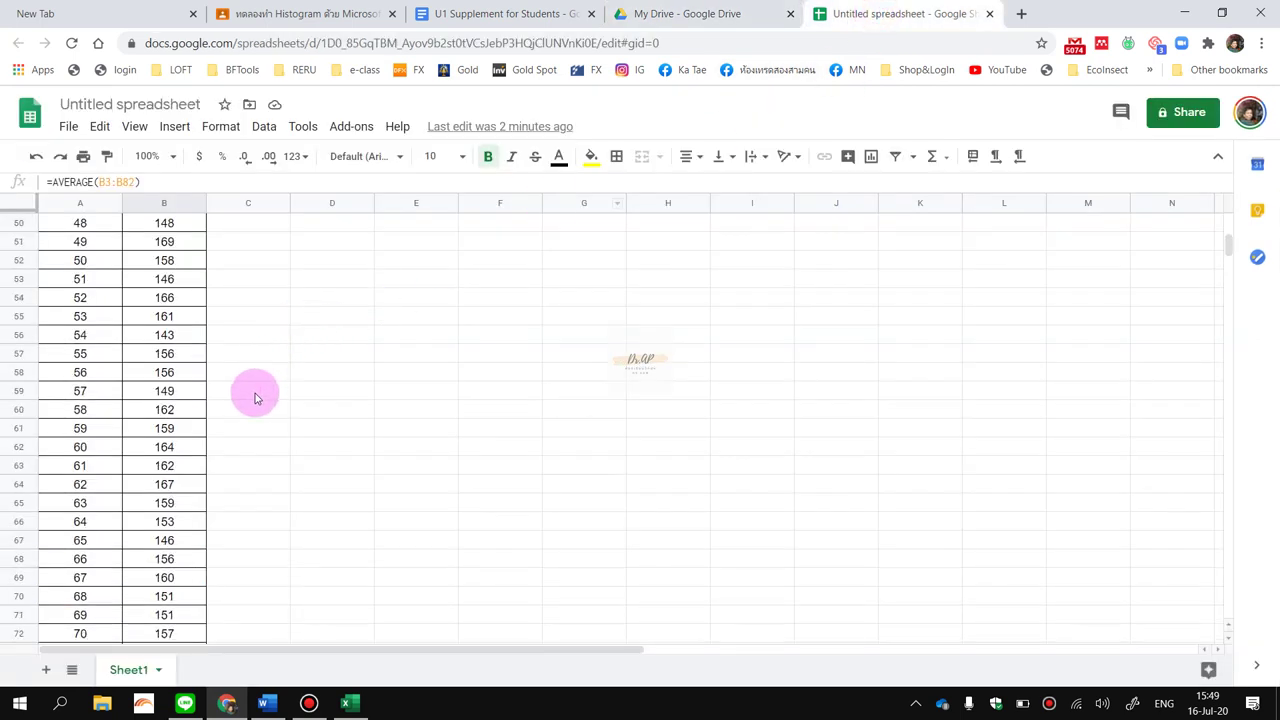
pyautogui.scroll(15, 166, 330)
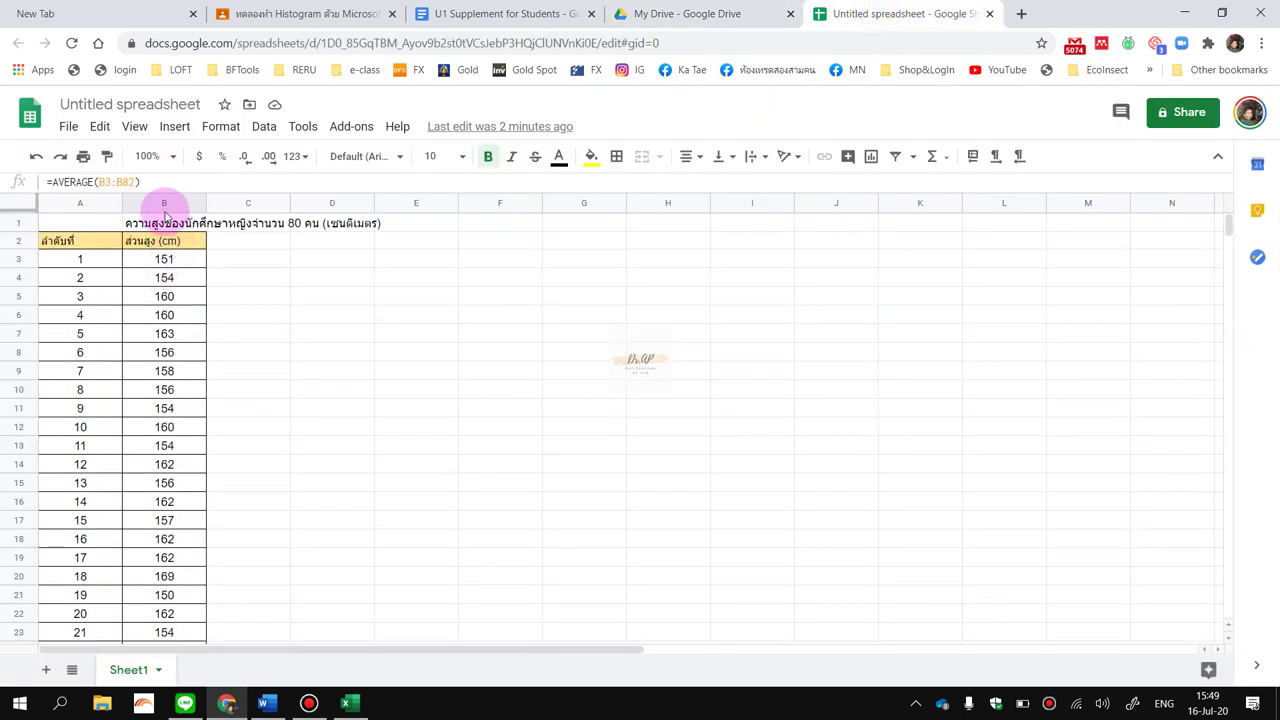
pyautogui.moveTo(166, 259); pyautogui.dragTo(183, 416)
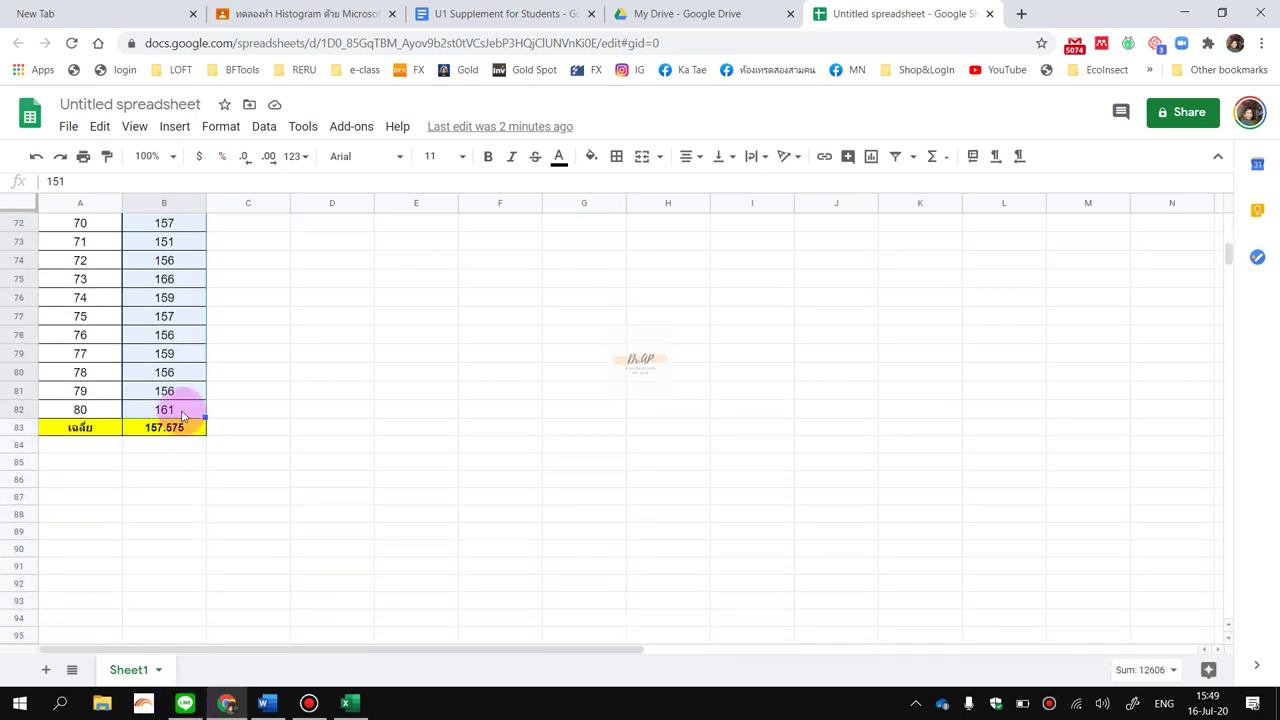
# Switch to the blank Excel workbook Book1 and paste the copied heights starting at cell A1.
pyautogui.click(348, 703)
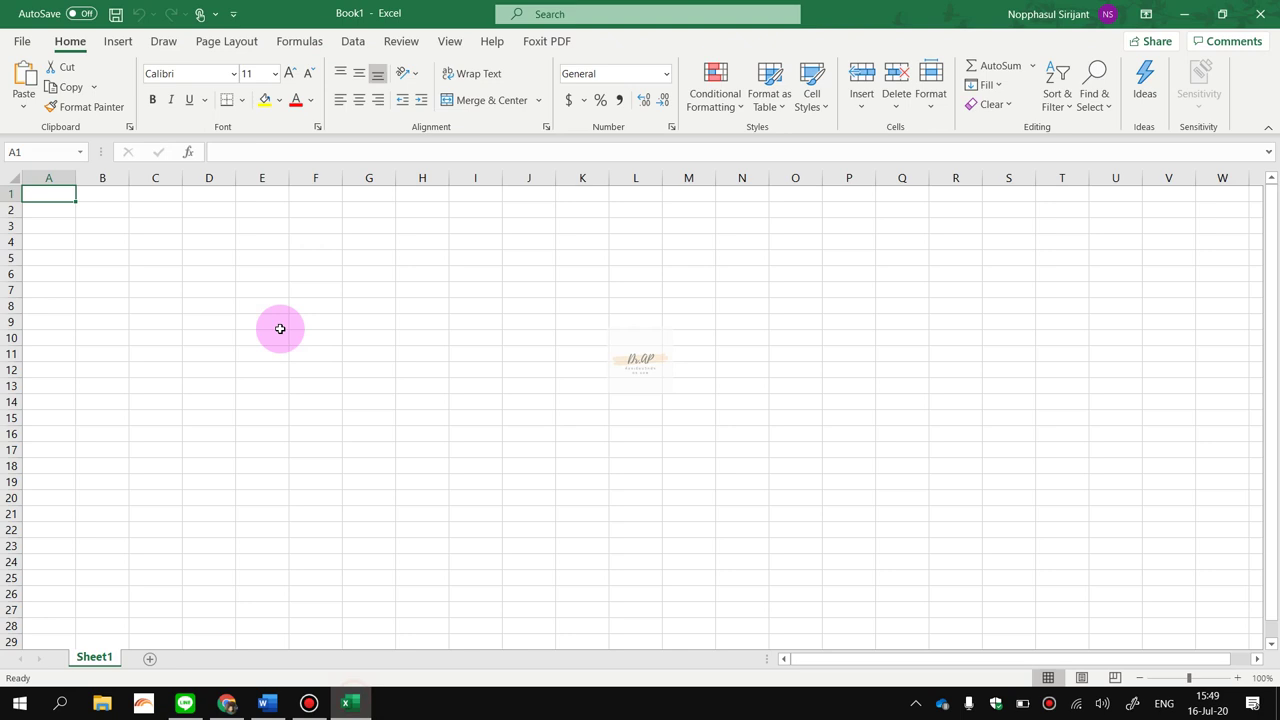
pyautogui.click(61, 197)
pyautogui.hotkey('ctrl', 'v')
# Start a formula in cell A81 below the pasted heights using the suggested AVERAGE function.
pyautogui.scroll(-13, 91, 311)
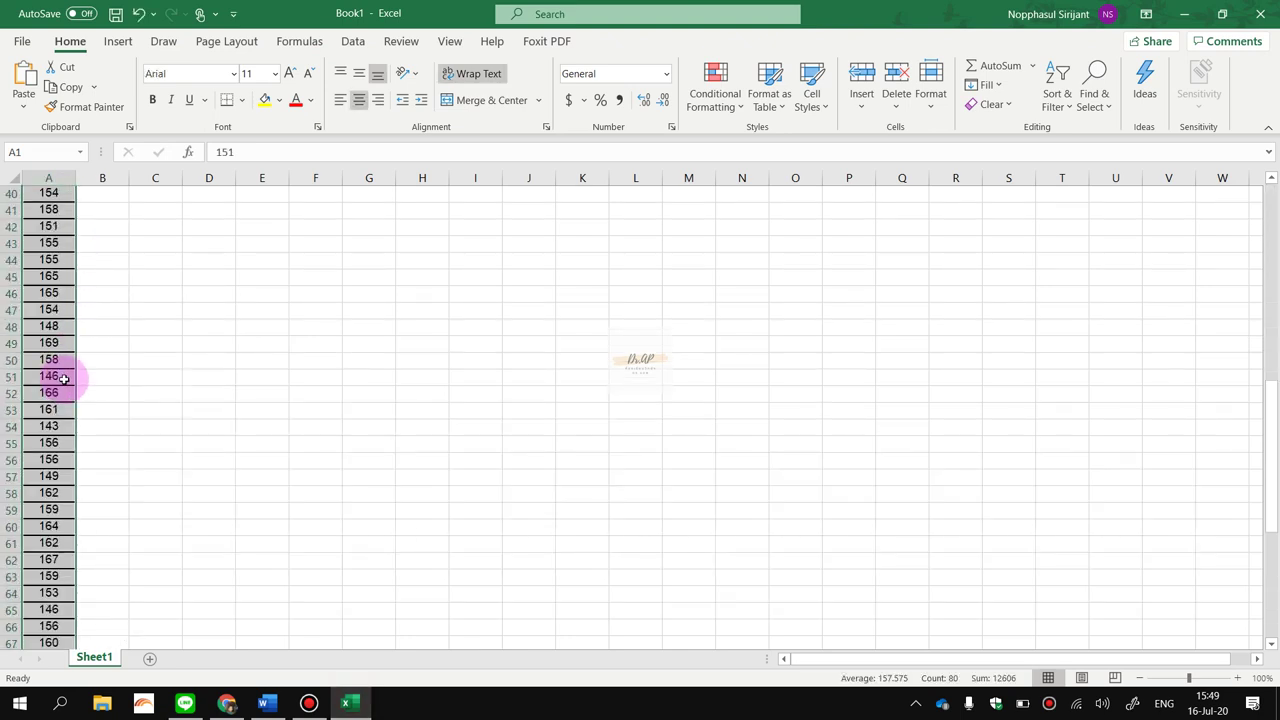
pyautogui.scroll(-8, 63, 378)
pyautogui.click(39, 485)
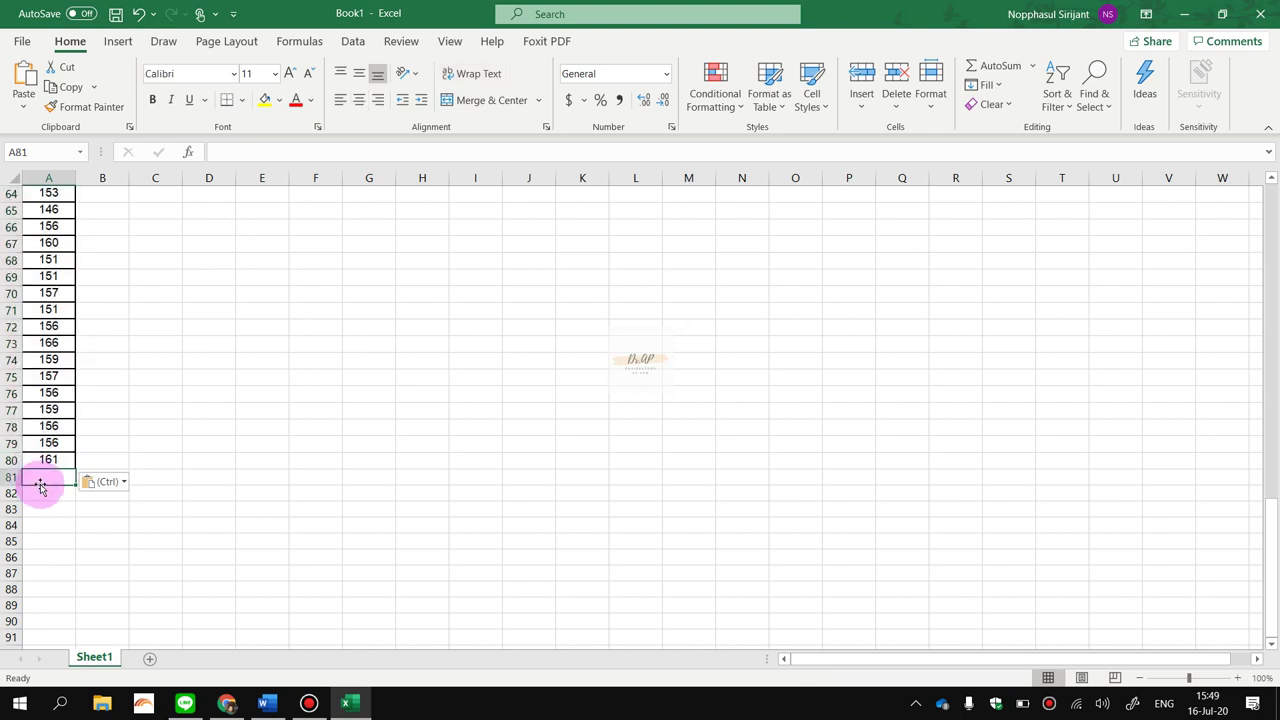
pyautogui.write('=')
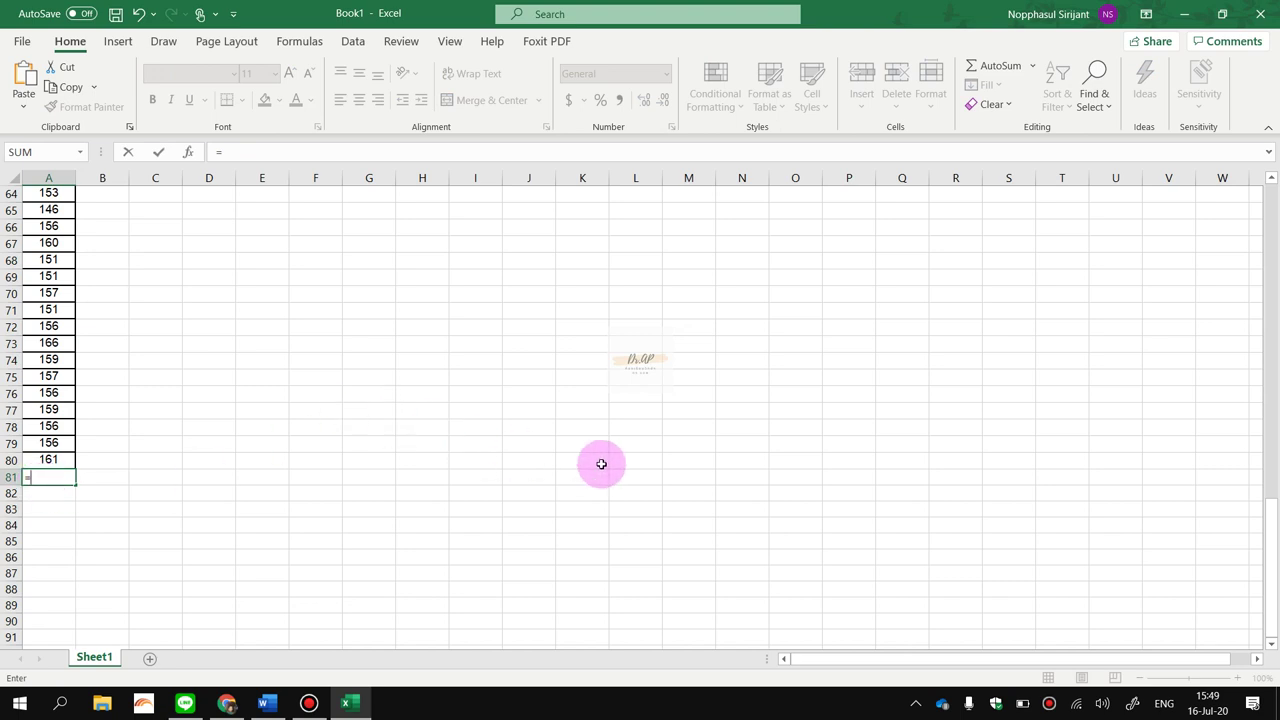
pyautogui.write('A')
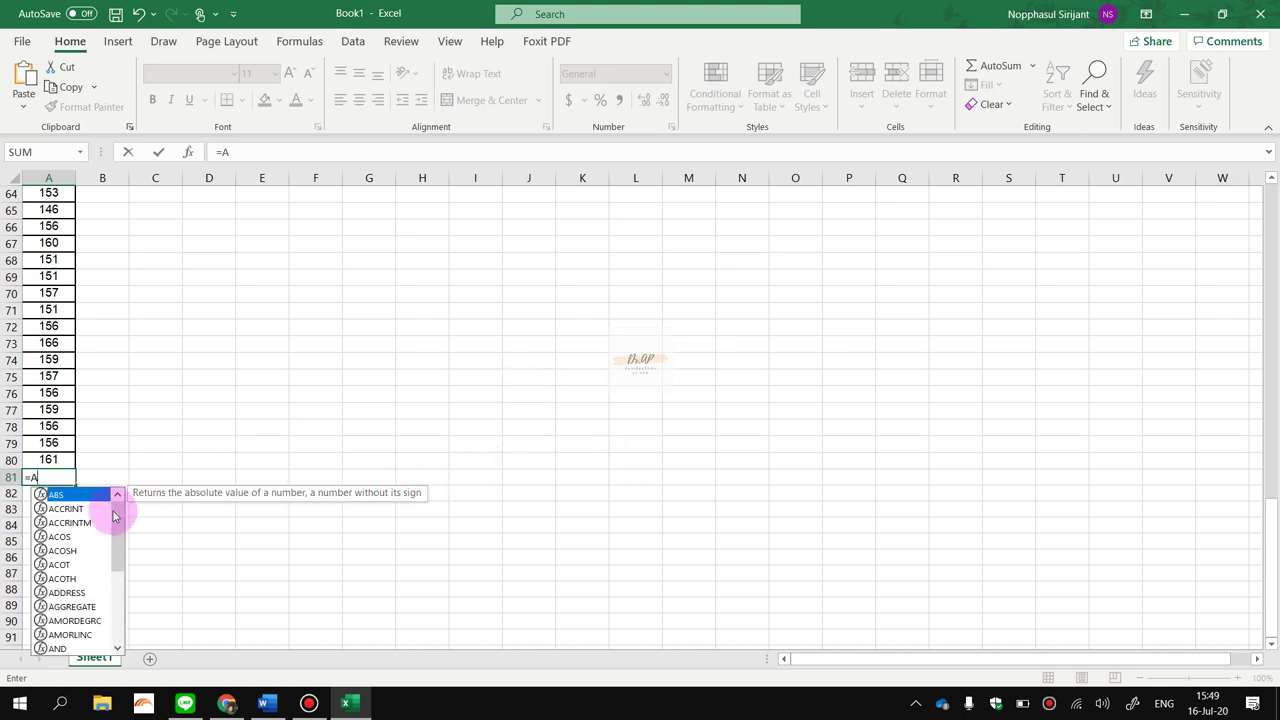
pyautogui.moveTo(119, 514)
pyautogui.mouseDown()
pyautogui.moveTo(119, 604)
pyautogui.moveTo(131, 514)
pyautogui.moveTo(128, 591)
pyautogui.moveTo(125, 527)
pyautogui.mouseUp()
pyautogui.moveTo(125, 531); pyautogui.dragTo(80, 592)
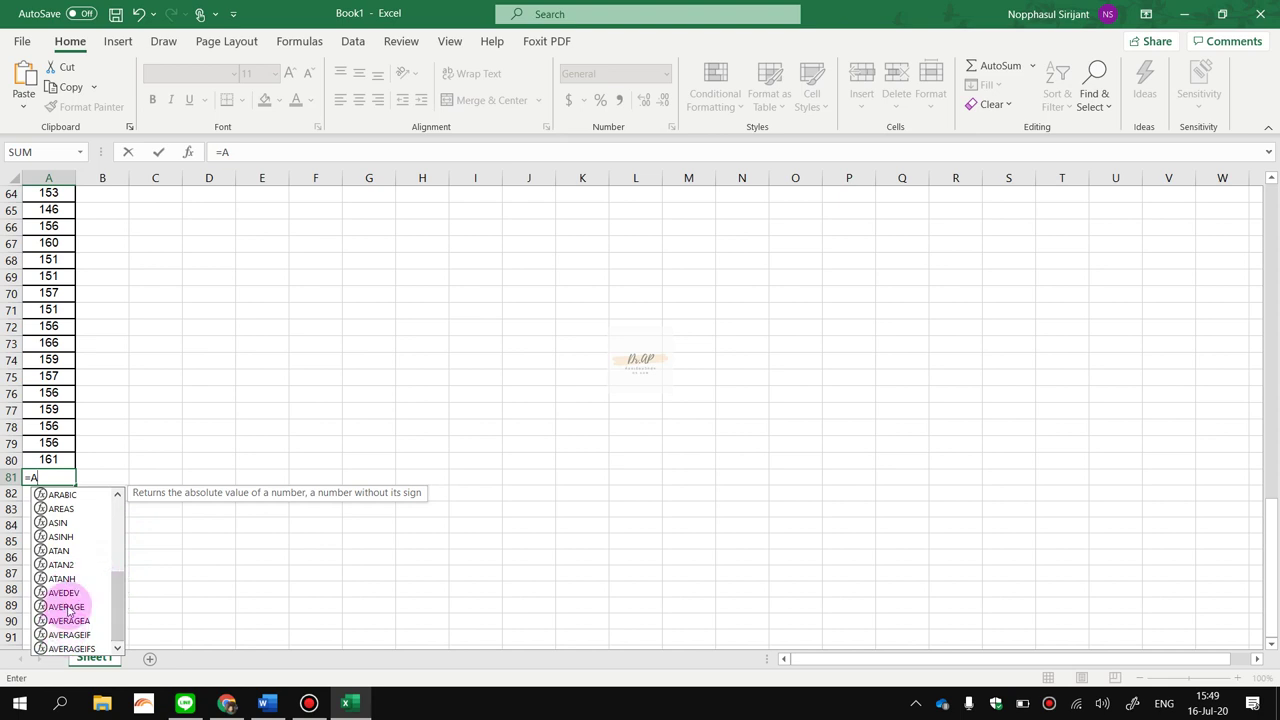
pyautogui.click(70, 614)
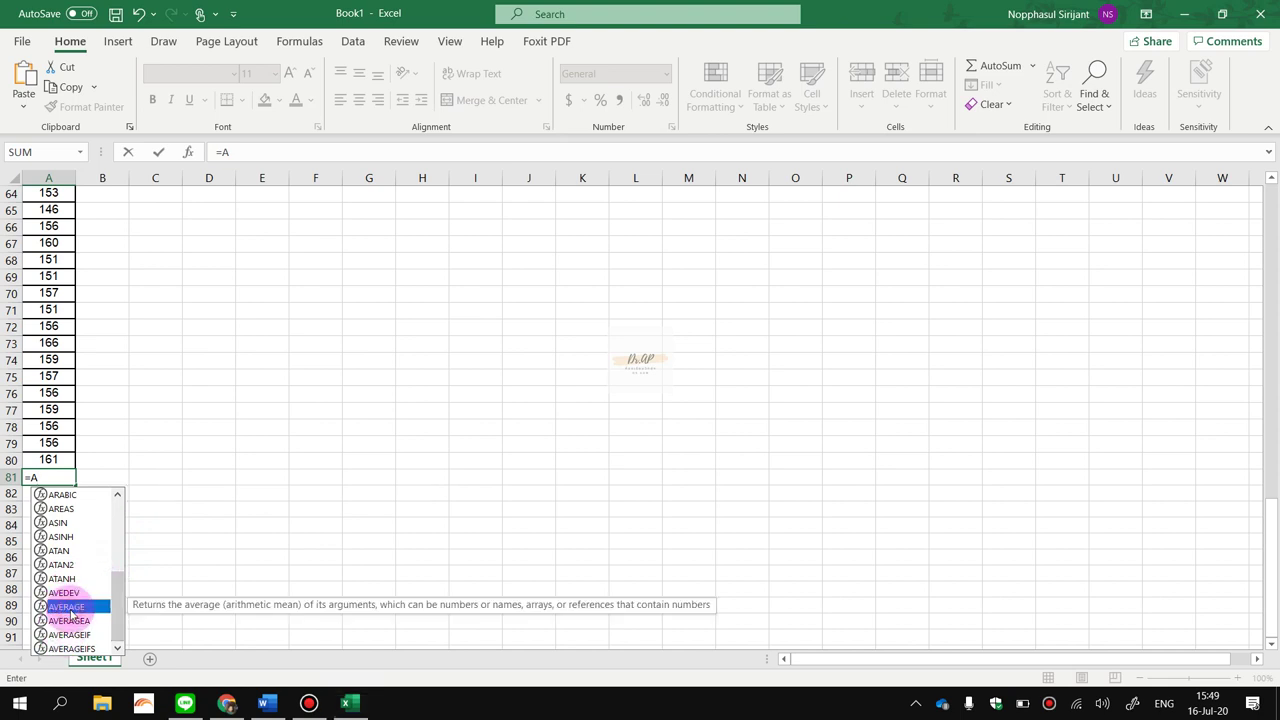
pyautogui.doubleClick(68, 612)
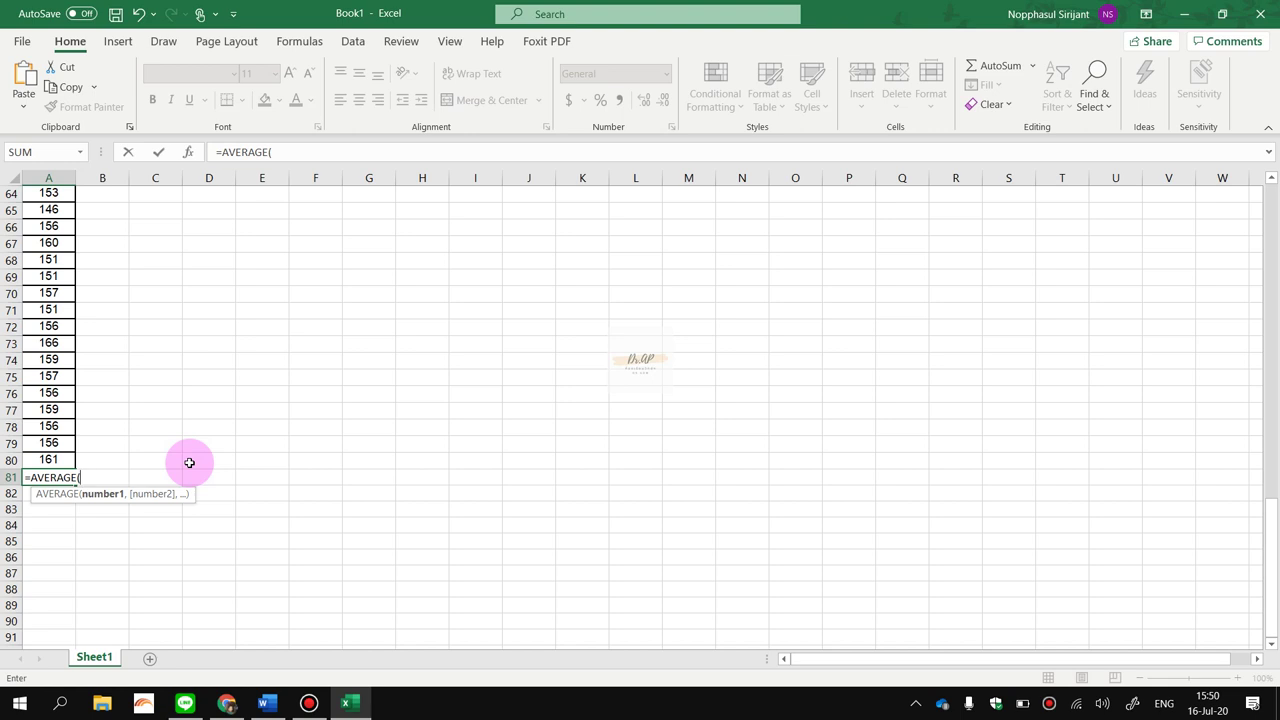
# Complete the AVERAGE formula in A81 with the range A1:A80 and a closing parenthesis.
pyautogui.scroll(20, 189, 462)
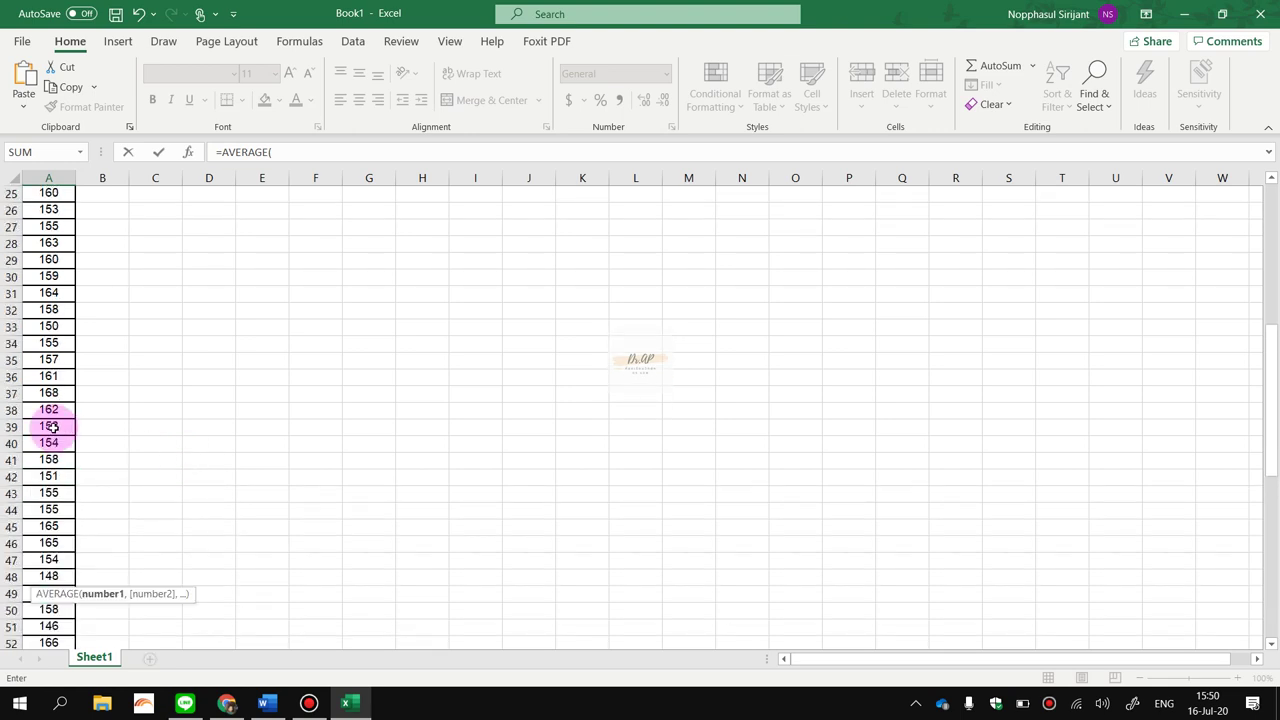
pyautogui.moveTo(49, 192); pyautogui.dragTo(42, 596)
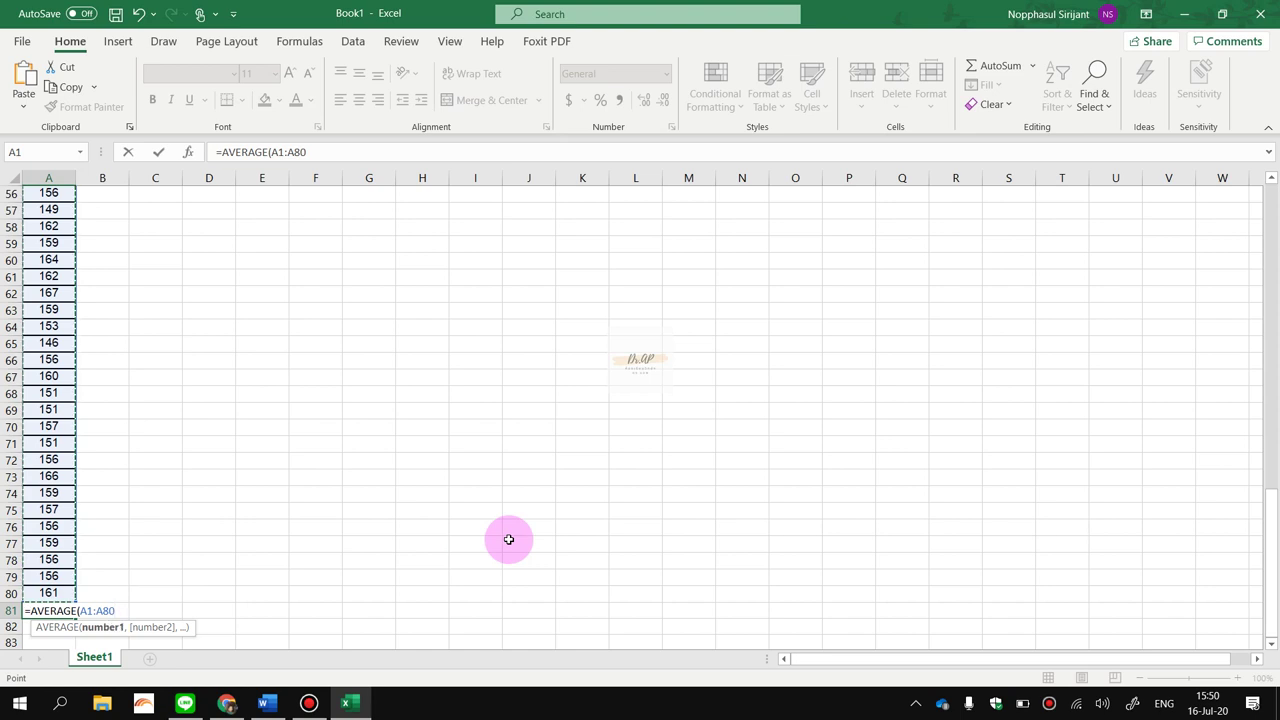
pyautogui.write(')')
pyautogui.press('Return')
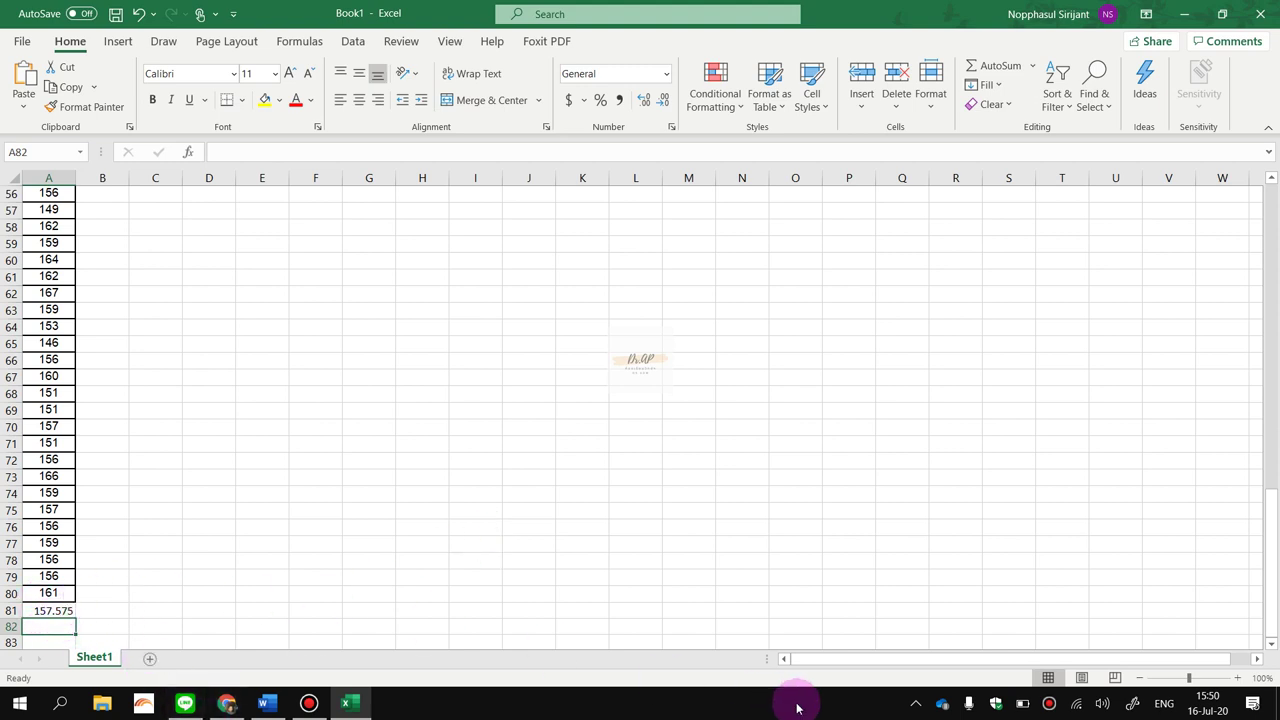
# Switch back to the height table in Google Sheets.
pyautogui.click(917, 706)
pyautogui.click(916, 707)
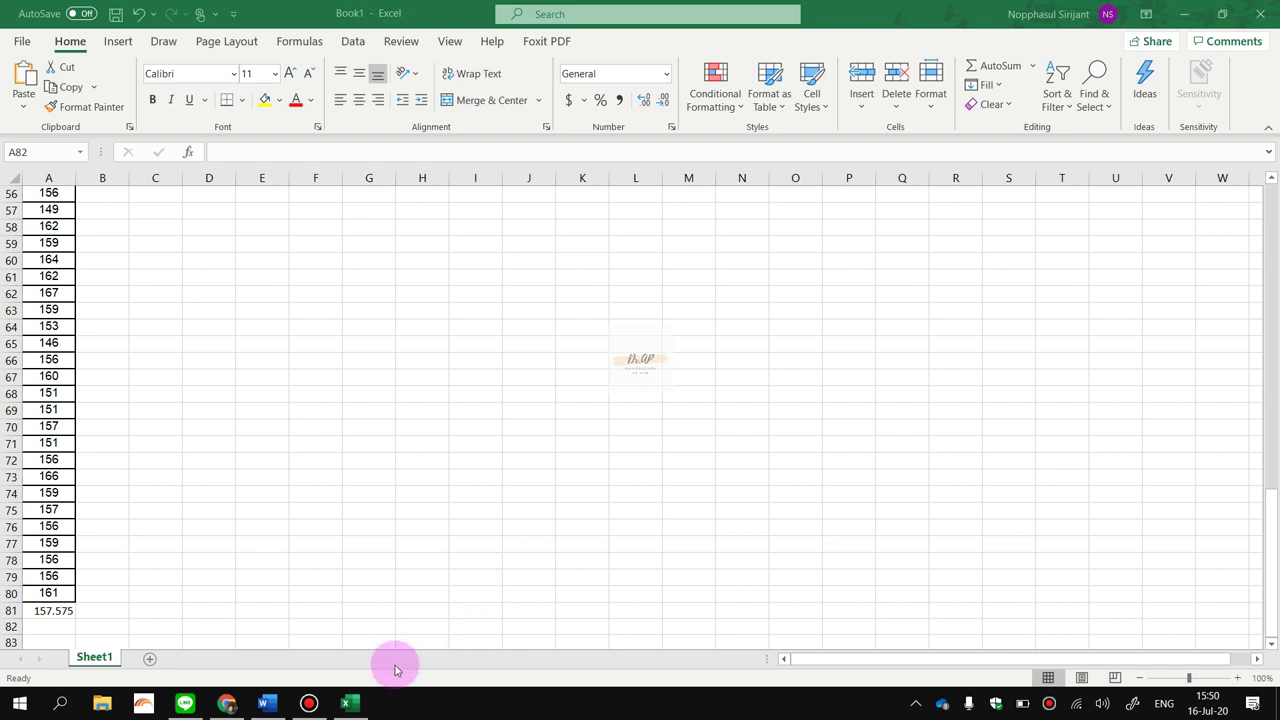
pyautogui.click(233, 708)
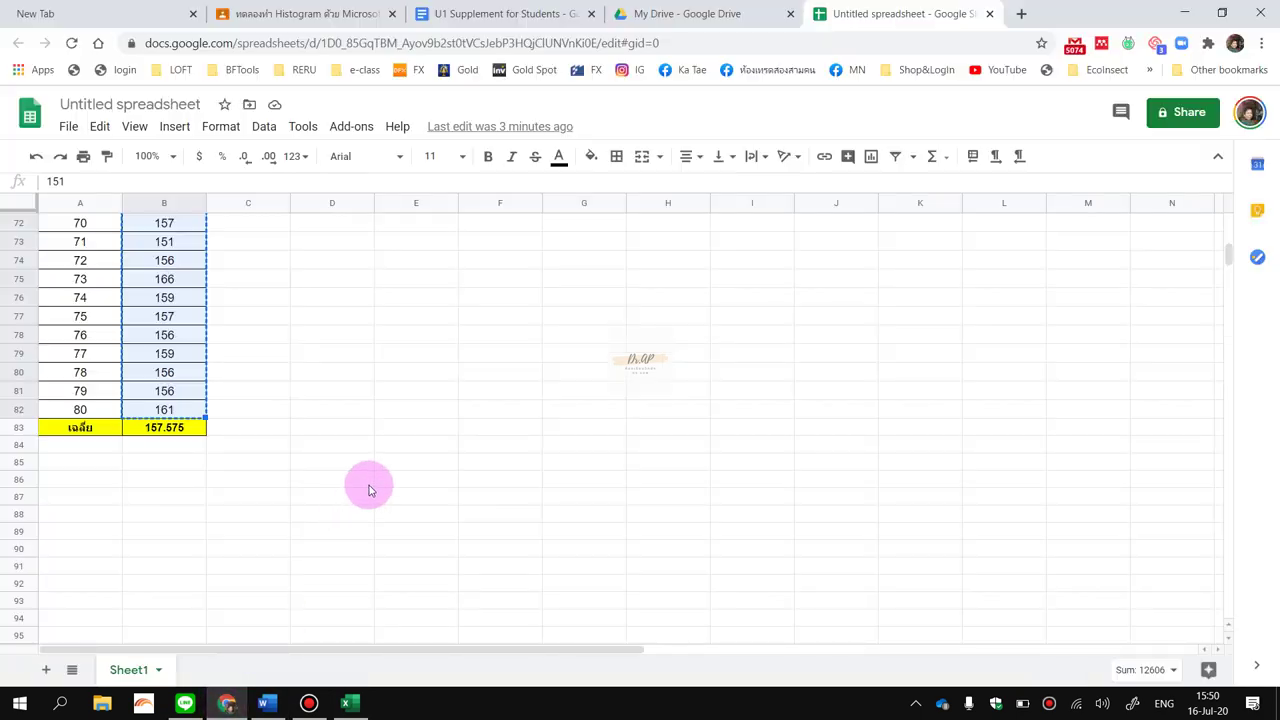
# Arrange the Word document and the Google Sheets height table side by side on the screen.
pyautogui.scroll(15, 366, 490)
pyautogui.scroll(2, 366, 500)
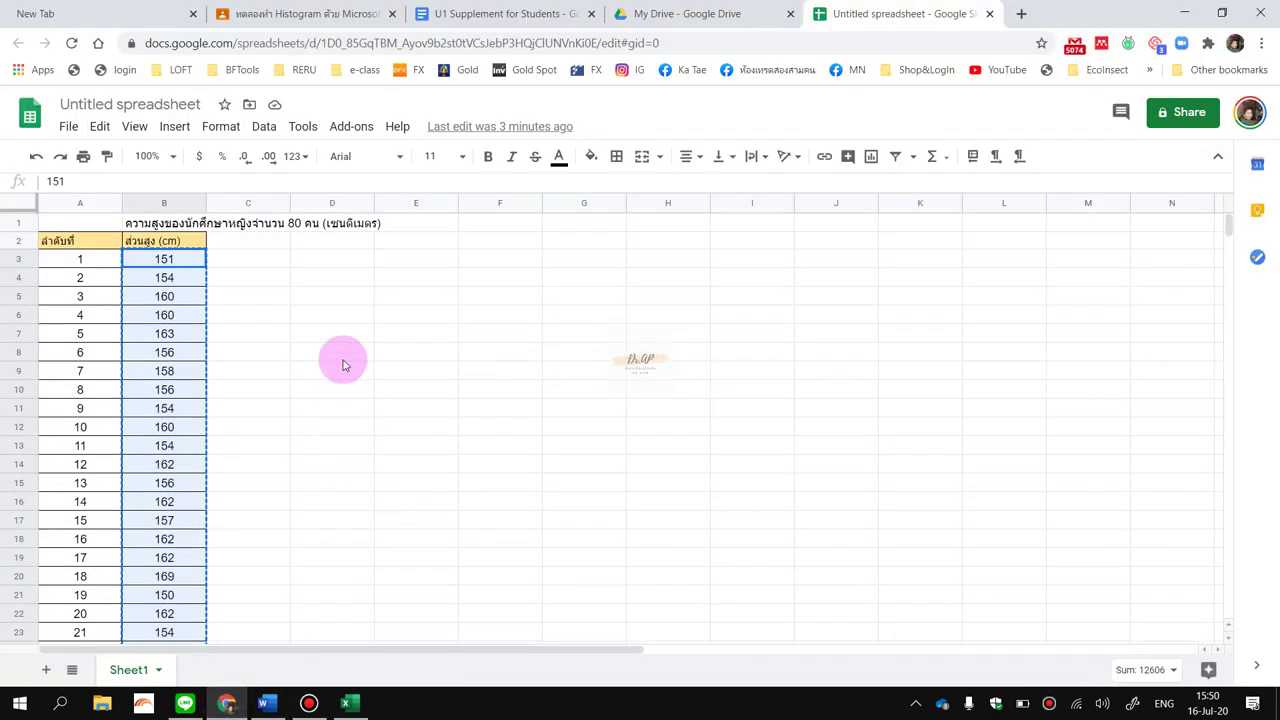
pyautogui.click(329, 244)
pyautogui.click(329, 265)
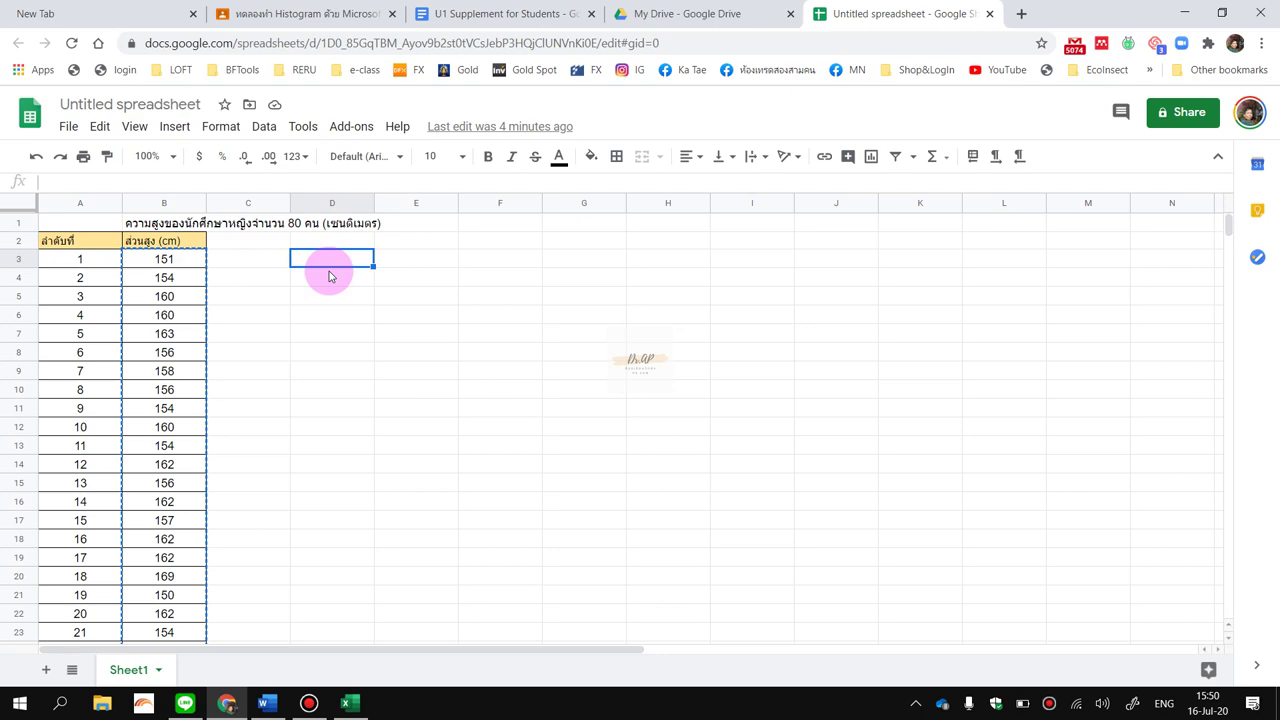
pyautogui.press('super+Right')
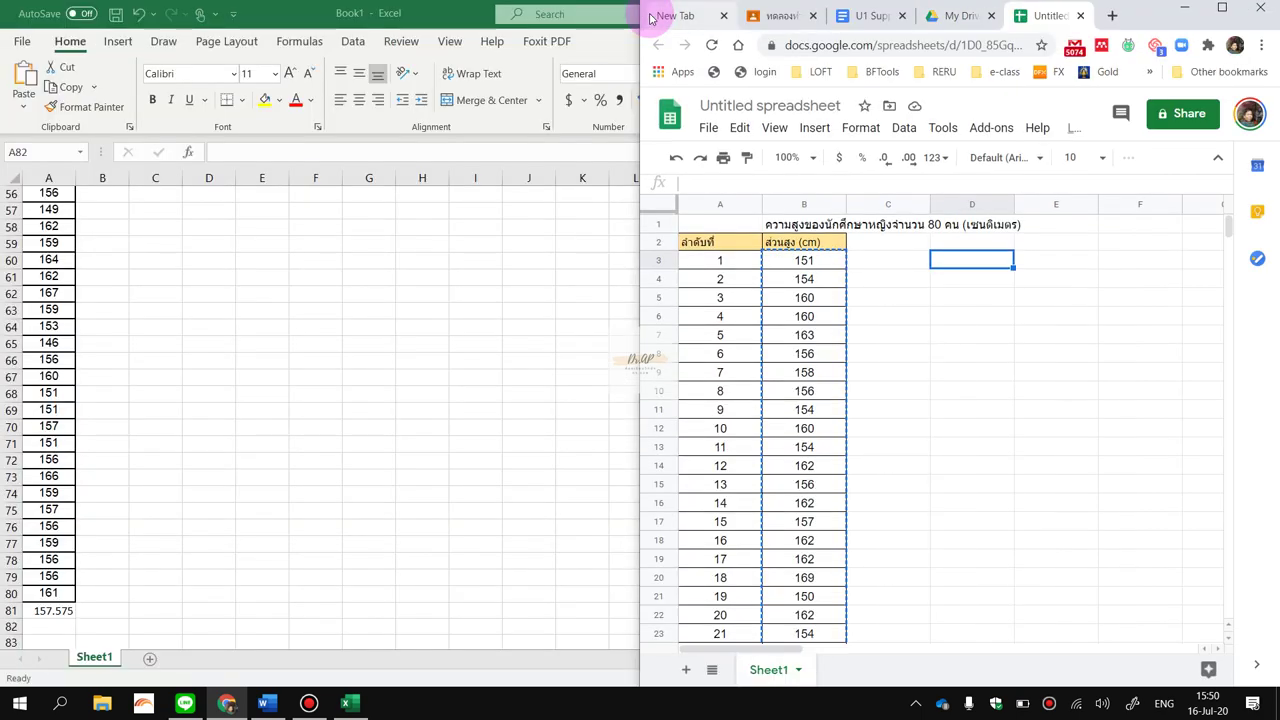
pyautogui.click(261, 689)
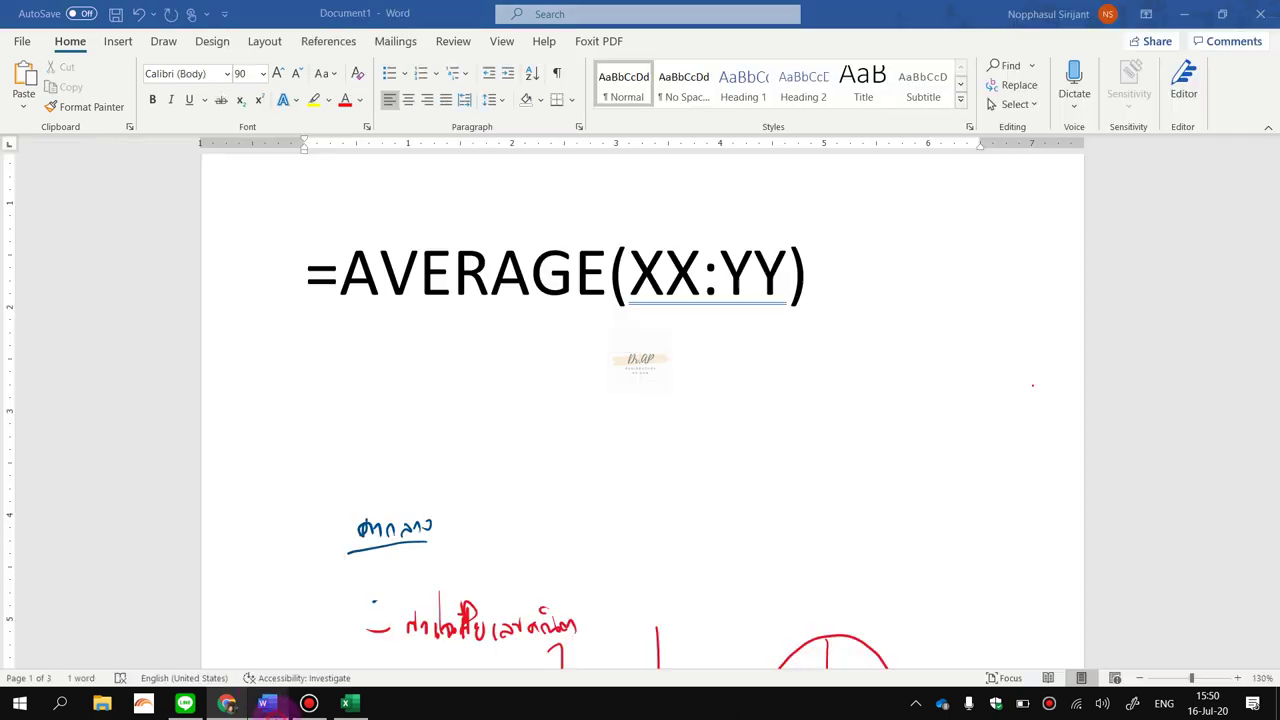
pyautogui.press('super+Left')
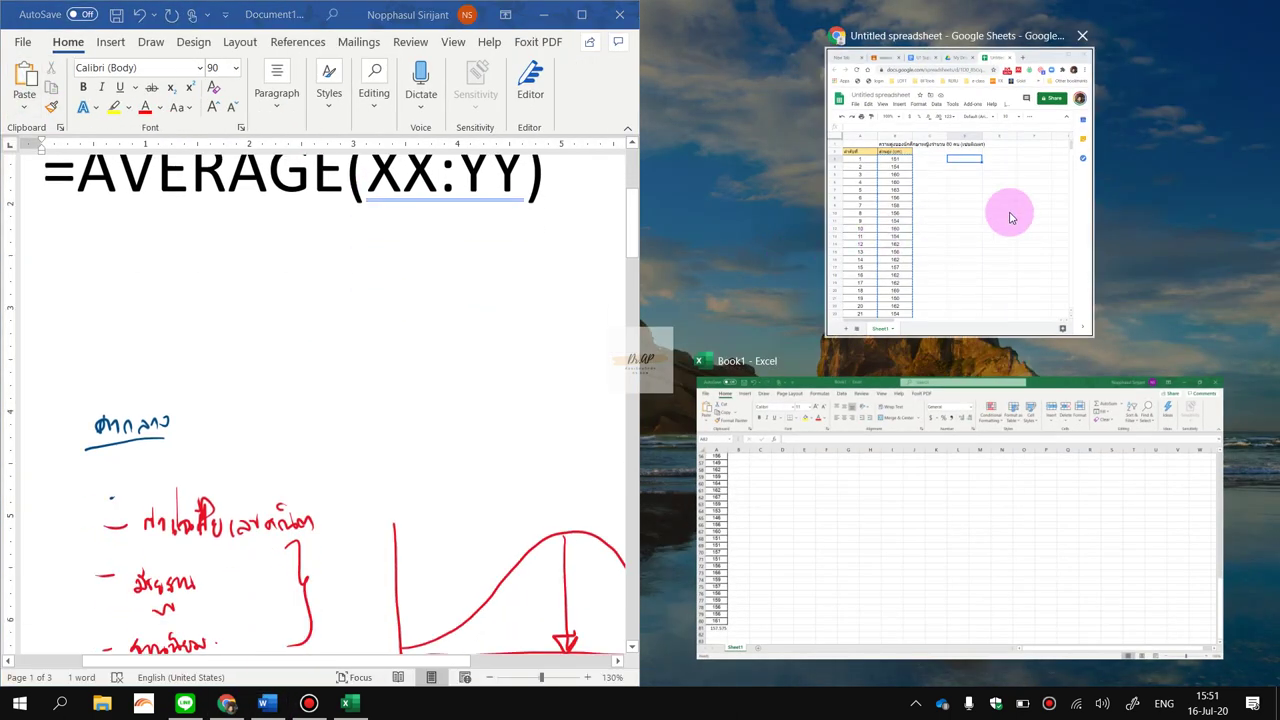
pyautogui.click(986, 183)
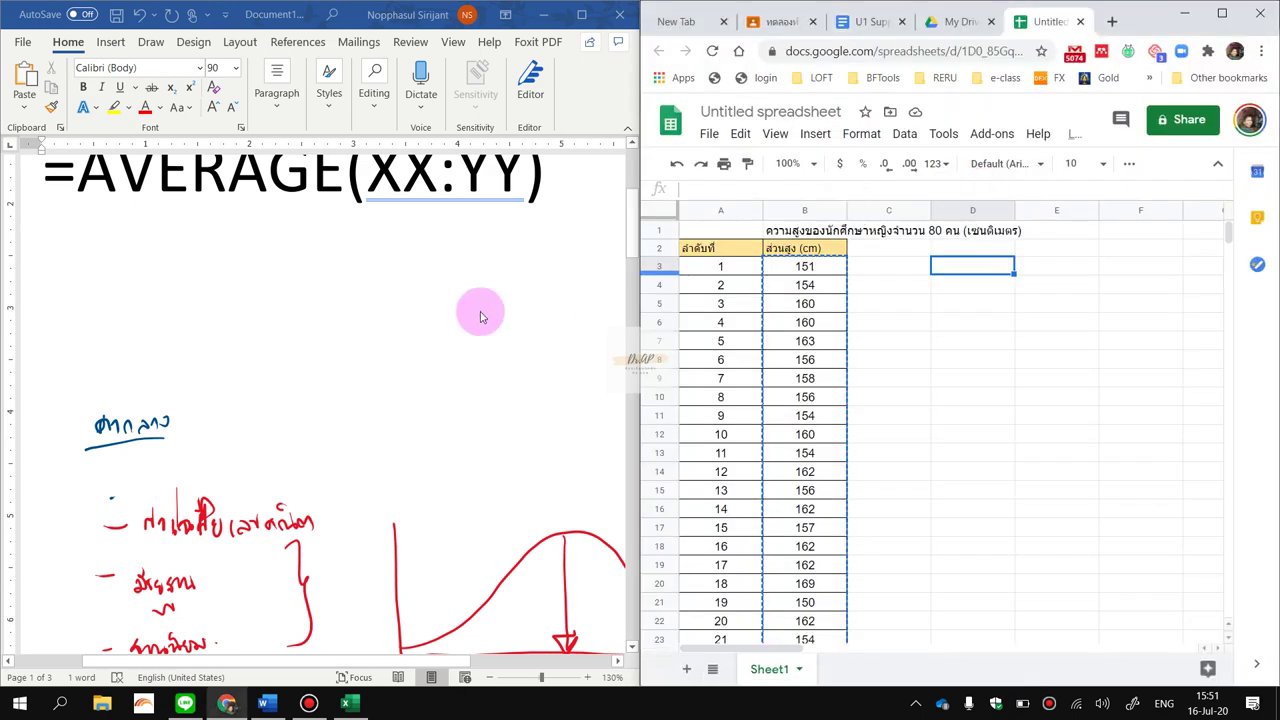
# Find the handwritten weighted-data example with courses, credits and grades in the Word notes and view it at 90% zoom.
pyautogui.scroll(-4, 480, 316)
pyautogui.scroll(-12, 480, 316)
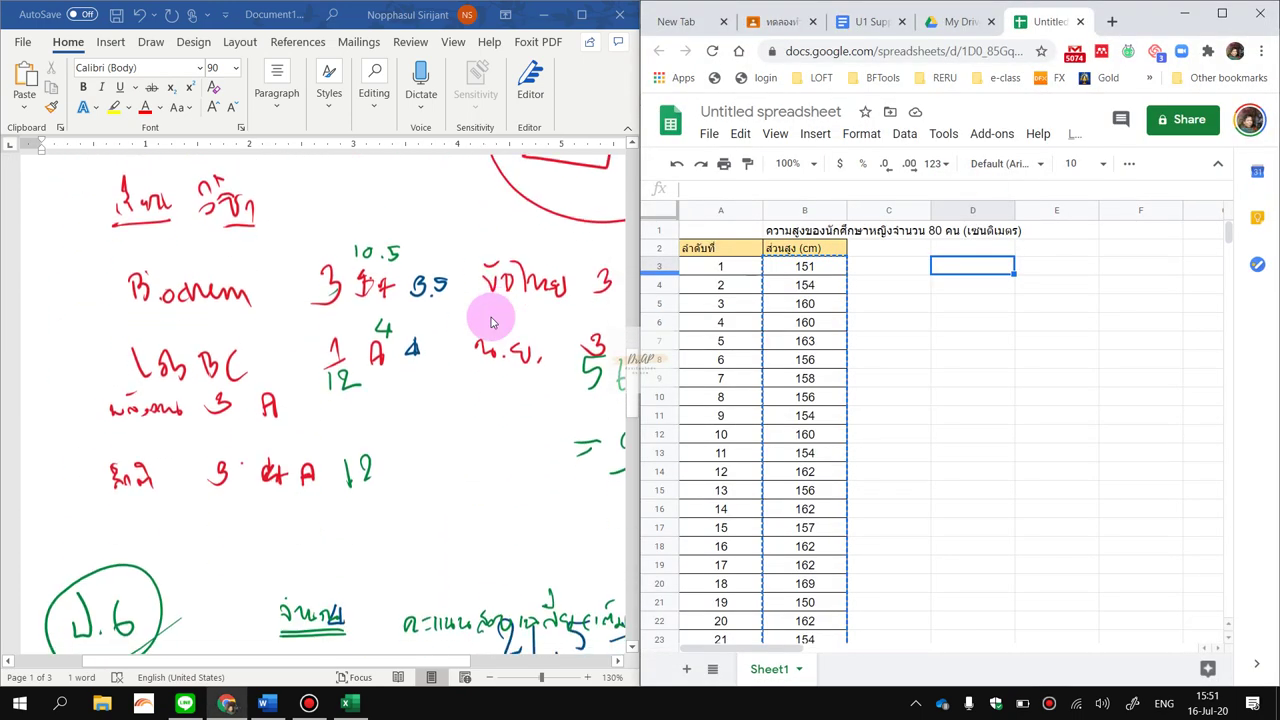
pyautogui.scroll(-3, 490, 320)
pyautogui.scroll(7, 490, 320)
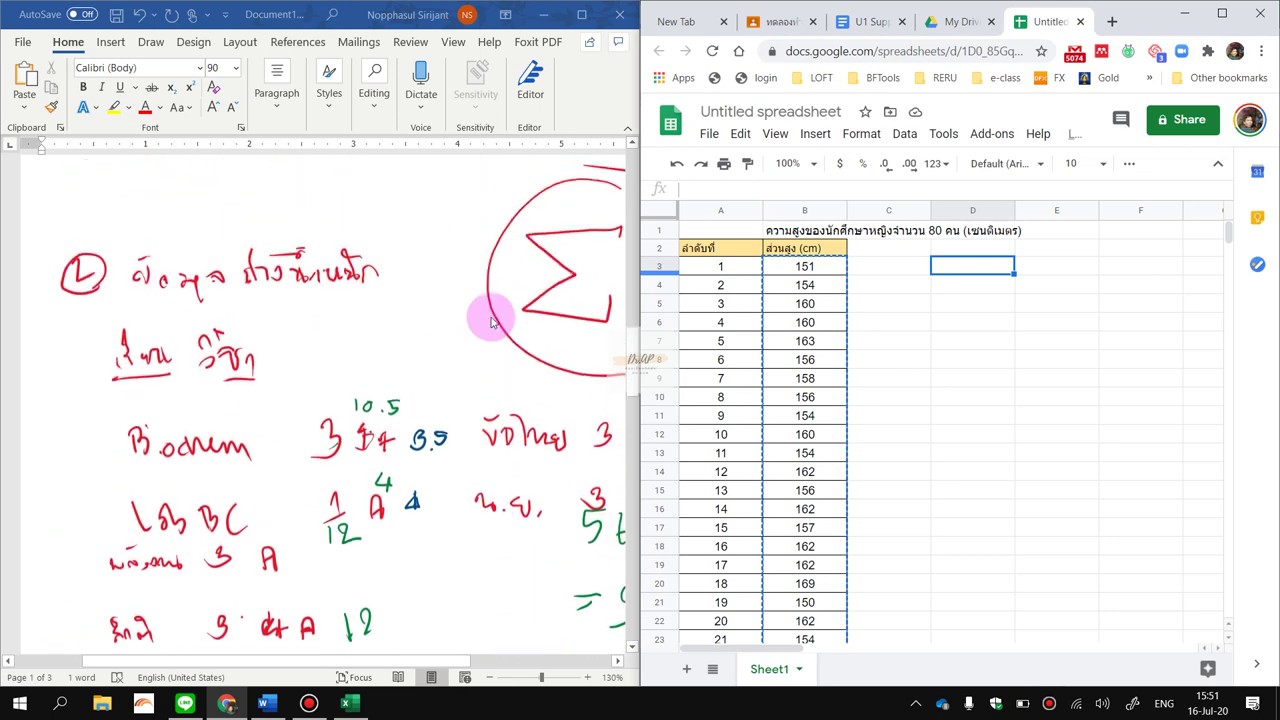
pyautogui.scroll(-2, 490, 320)
pyautogui.scroll(-1, 490, 320)
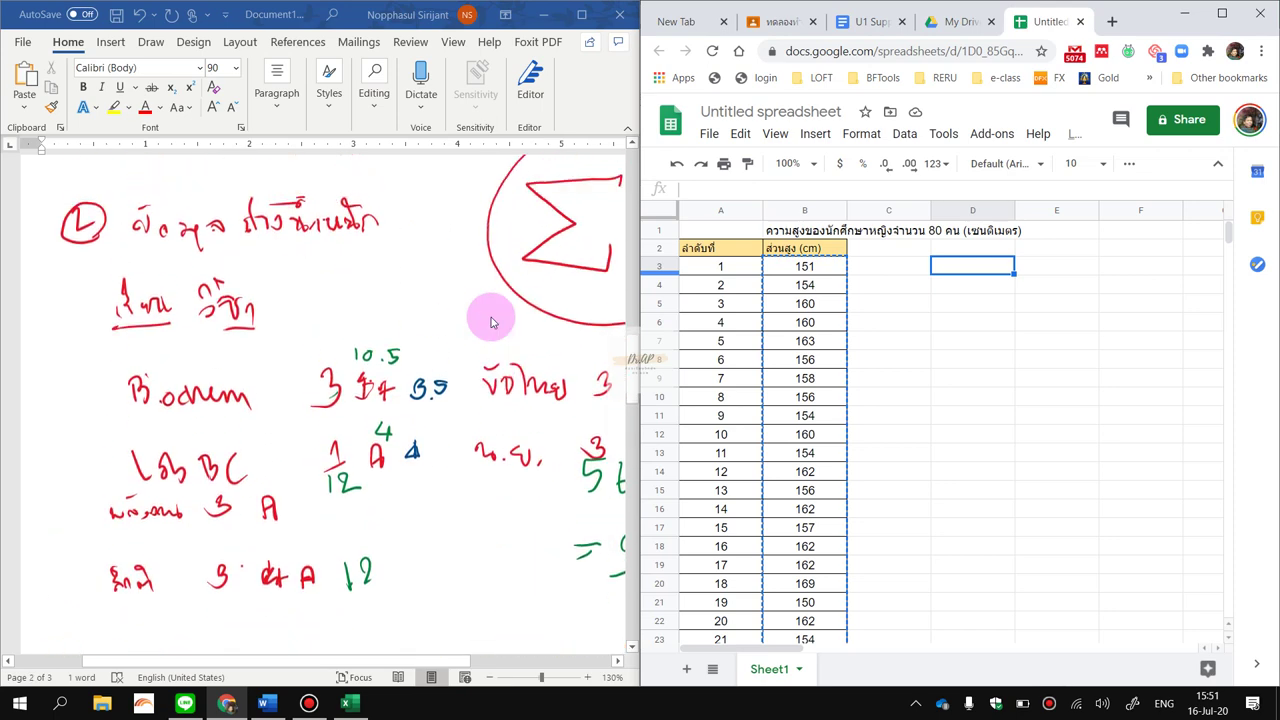
pyautogui.scroll(-2, 490, 320)
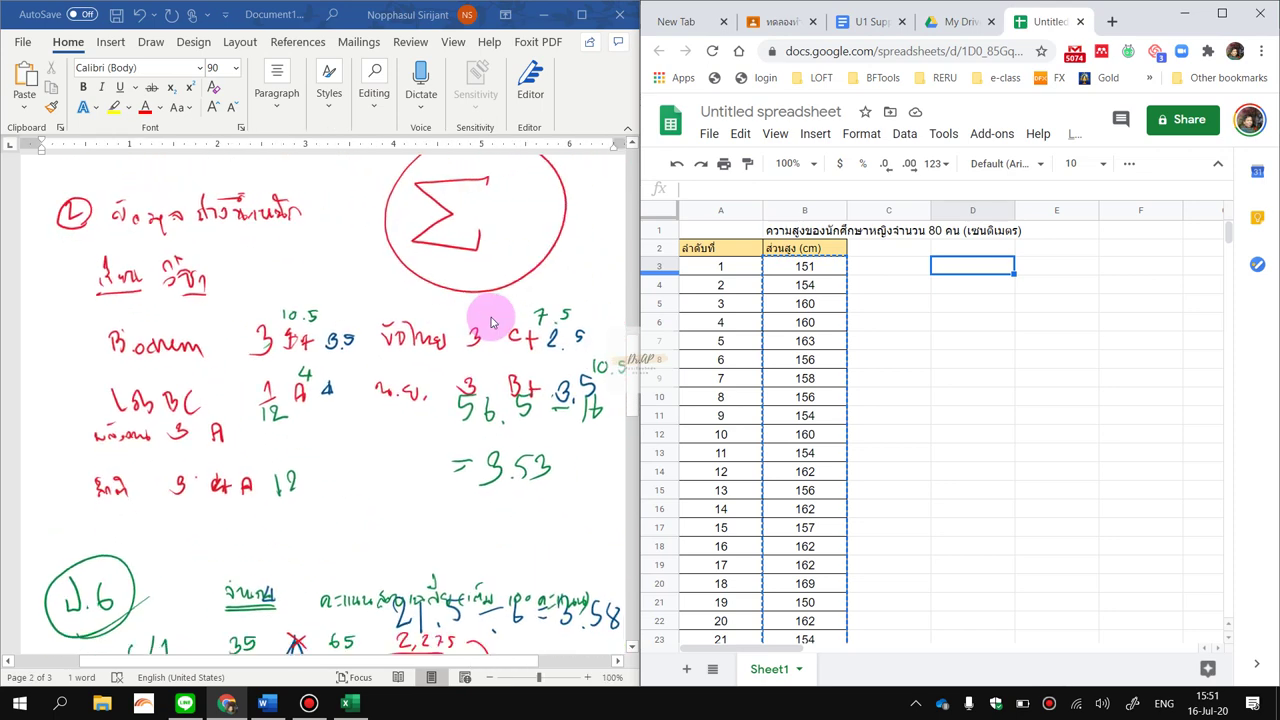
pyautogui.scroll(-1, 490, 320)
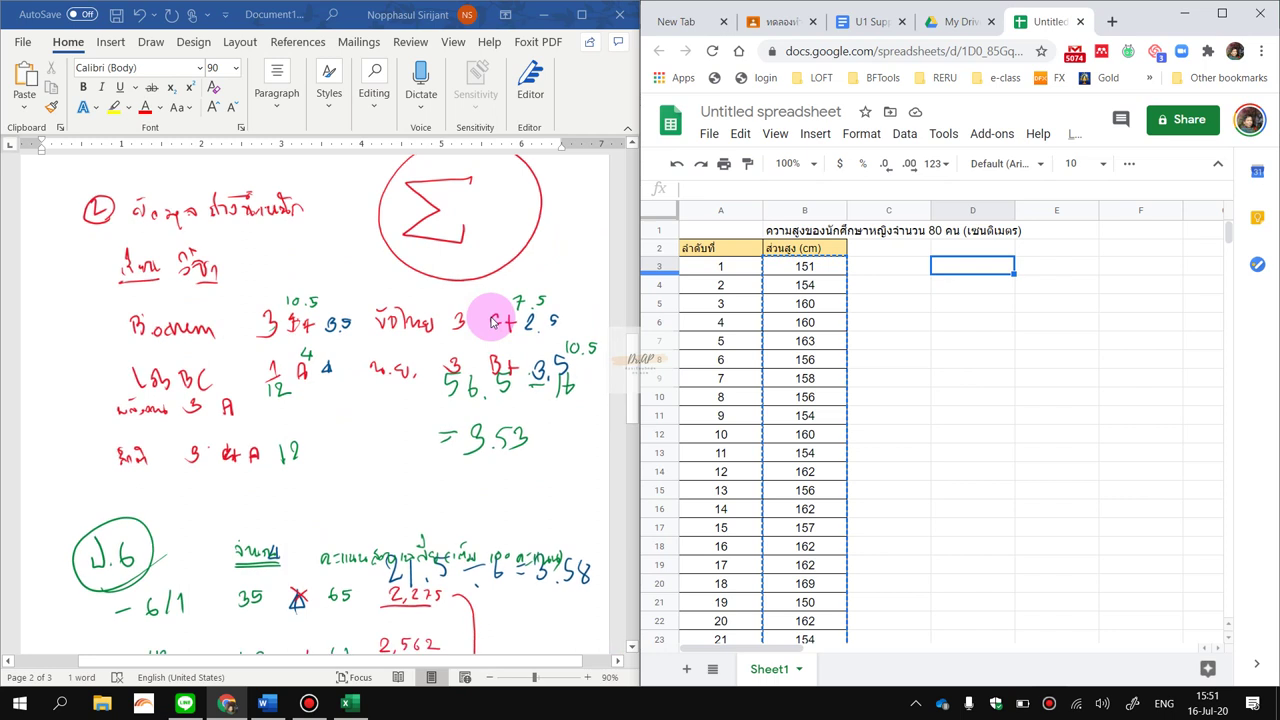
# Add a new blank sheet to the Google Sheets spreadsheet.
pyautogui.click(980, 288)
pyautogui.click(980, 248)
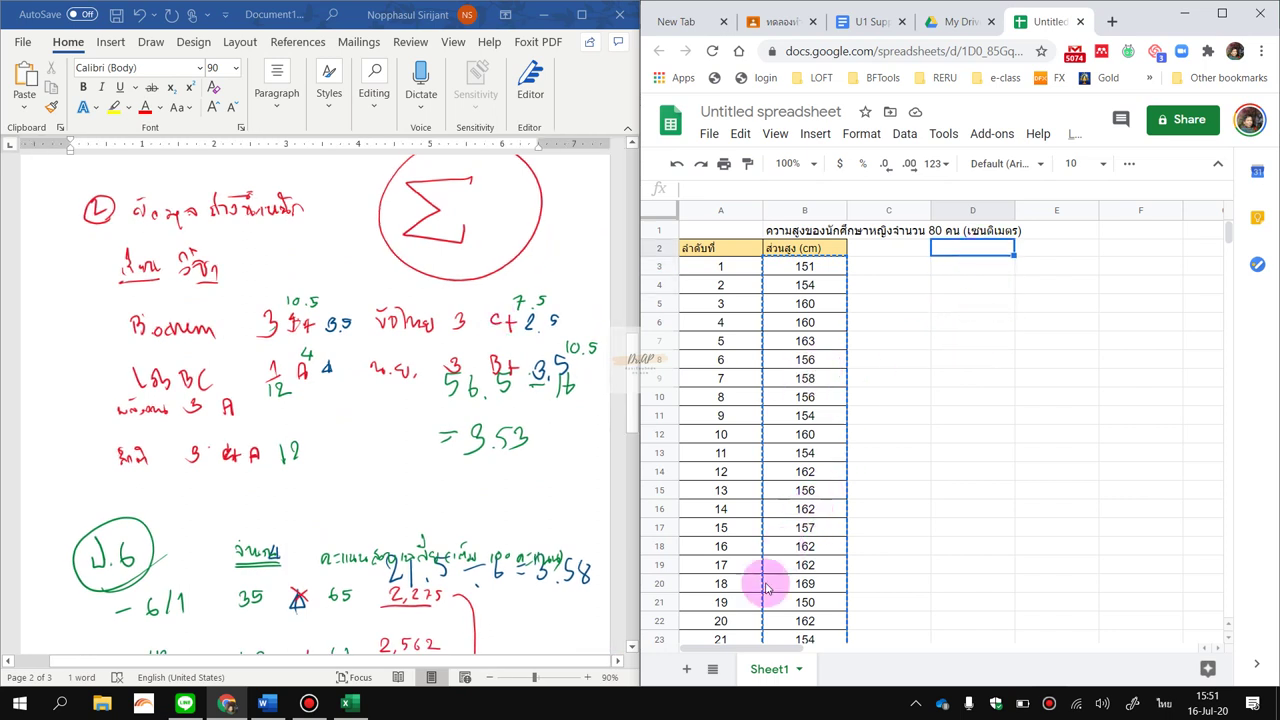
pyautogui.click(686, 669)
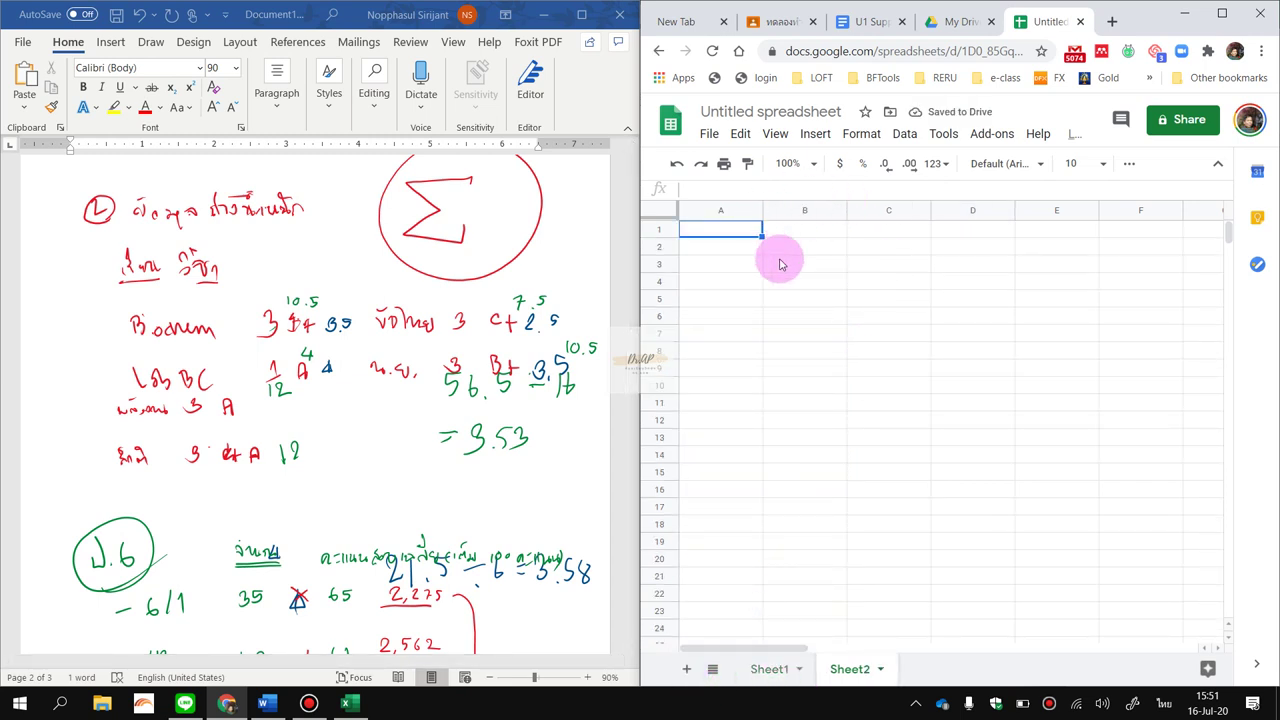
pyautogui.write('คะแนน')
pyautogui.press('BackSpace')
pyautogui.press('BackSpace')
pyautogui.press('BackSpace')
pyautogui.press('BackSpace')
pyautogui.press('BackSpace')
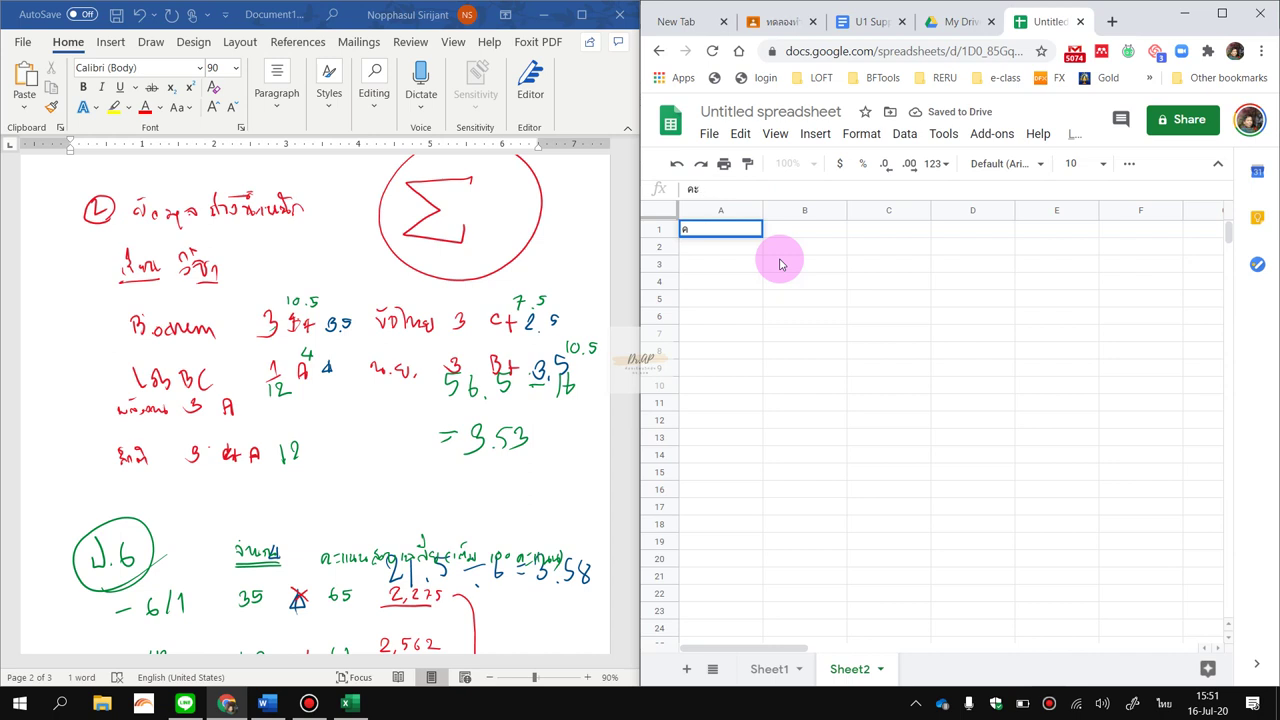
# Enter the title "ค่าเฉลี่ยเลขคณิตจากข้อมูลถ่วงน้ำหนัก" in cell A1 of the new sheet.
pyautogui.write('ค่าเฉลี่ยเลขคณิต')
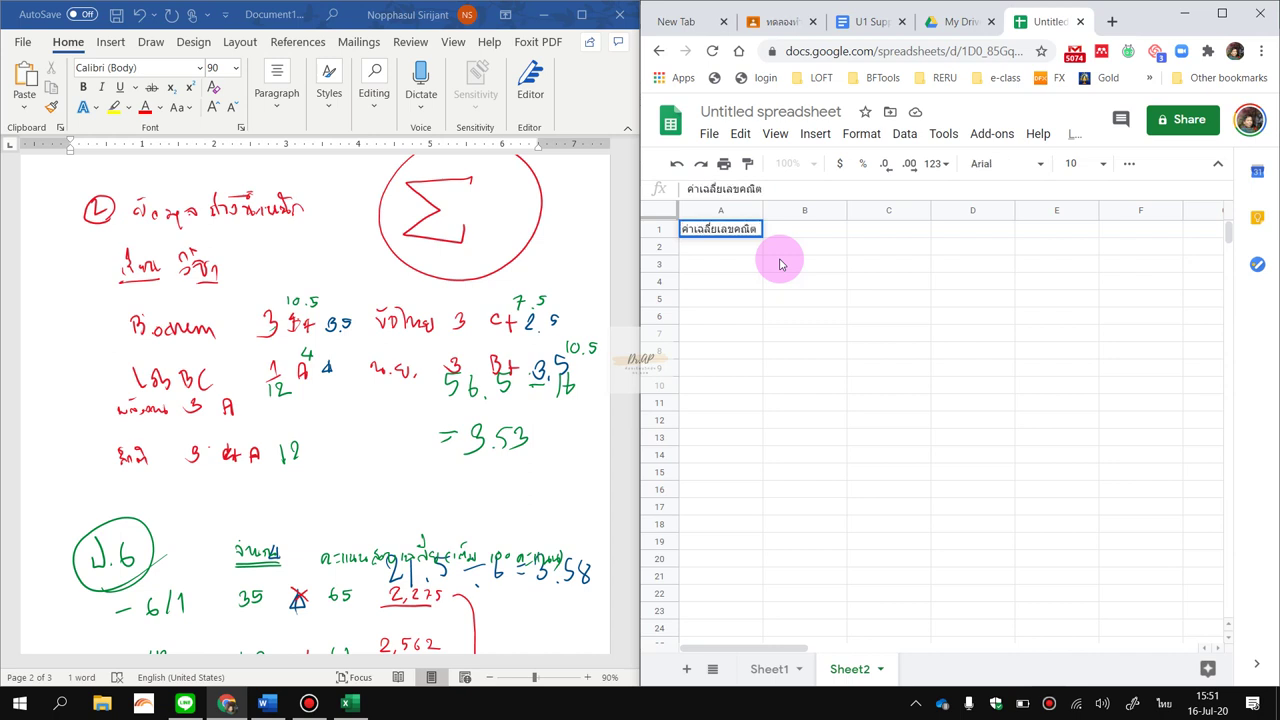
pyautogui.write('จากข้อมูลถ่วง')
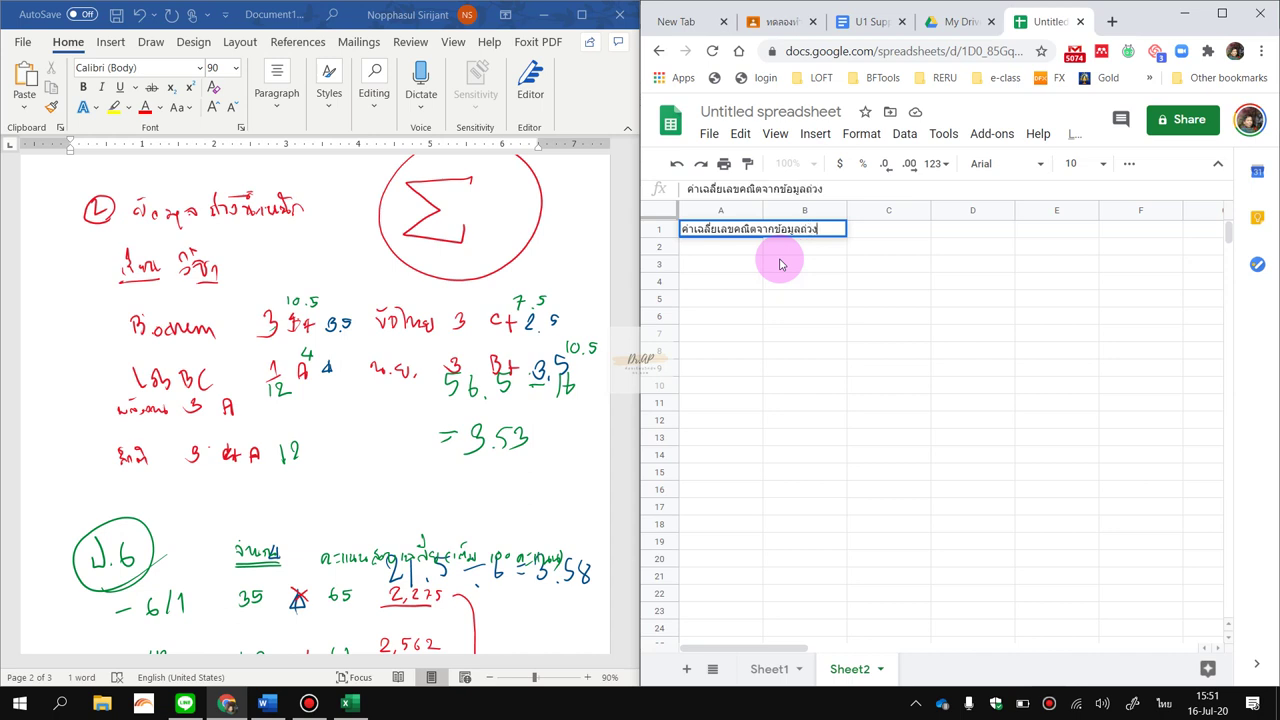
pyautogui.write('น้ำหนัก')
pyautogui.press('Return')
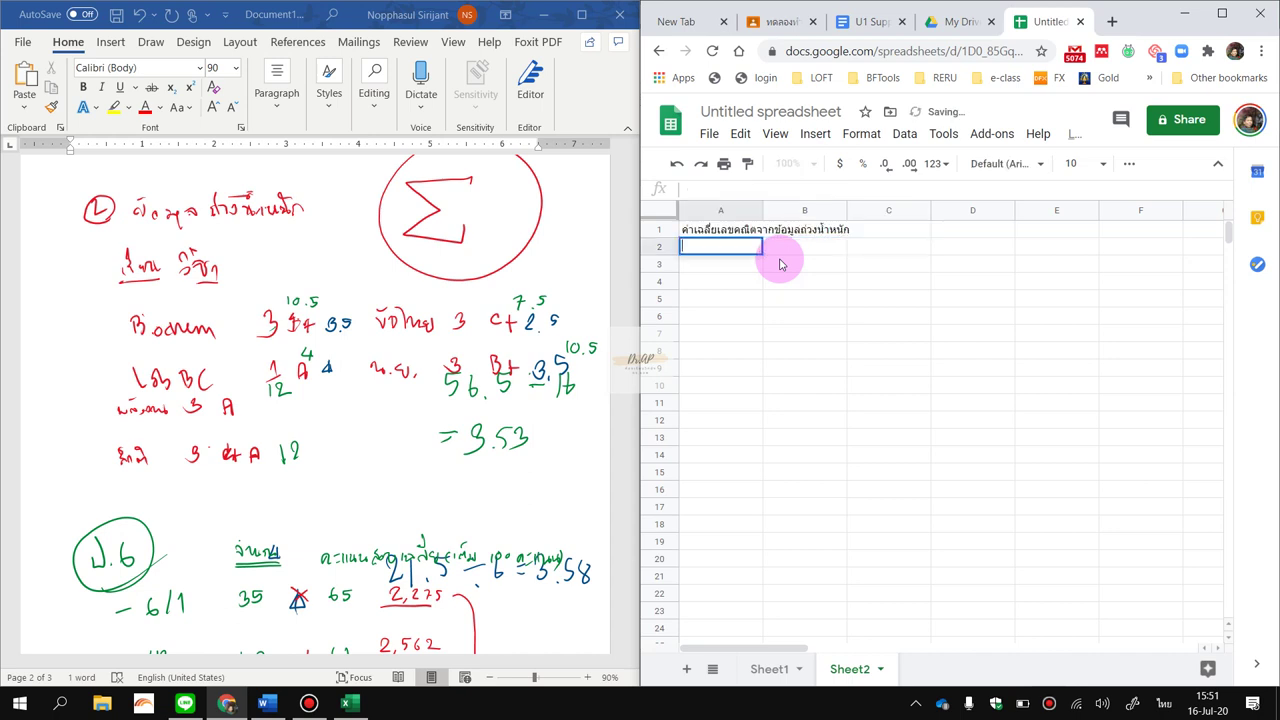
# Enter the column headers วิชา, หน่วยกิต and เกรด in cells A3 to C3.
pyautogui.press('Down')
pyautogui.write('วิชา')
pyautogui.press('Tab')
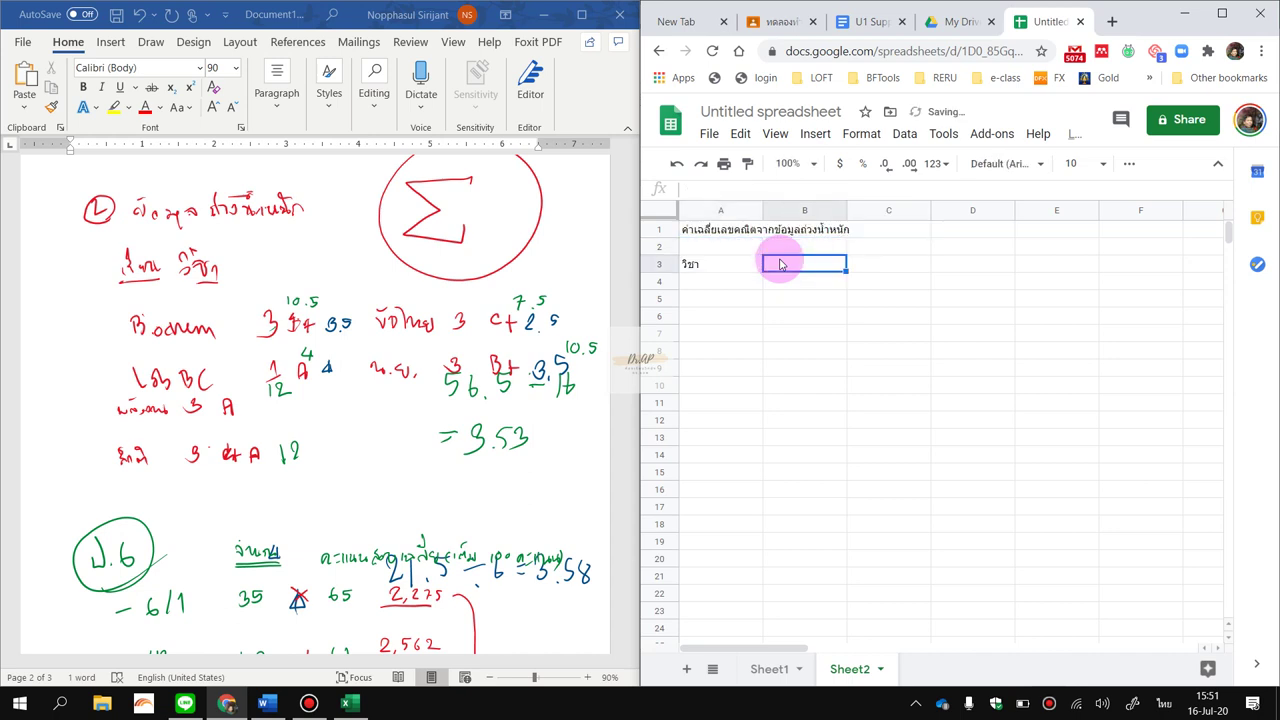
pyautogui.write('หน่วยกิต')
pyautogui.press('Tab')
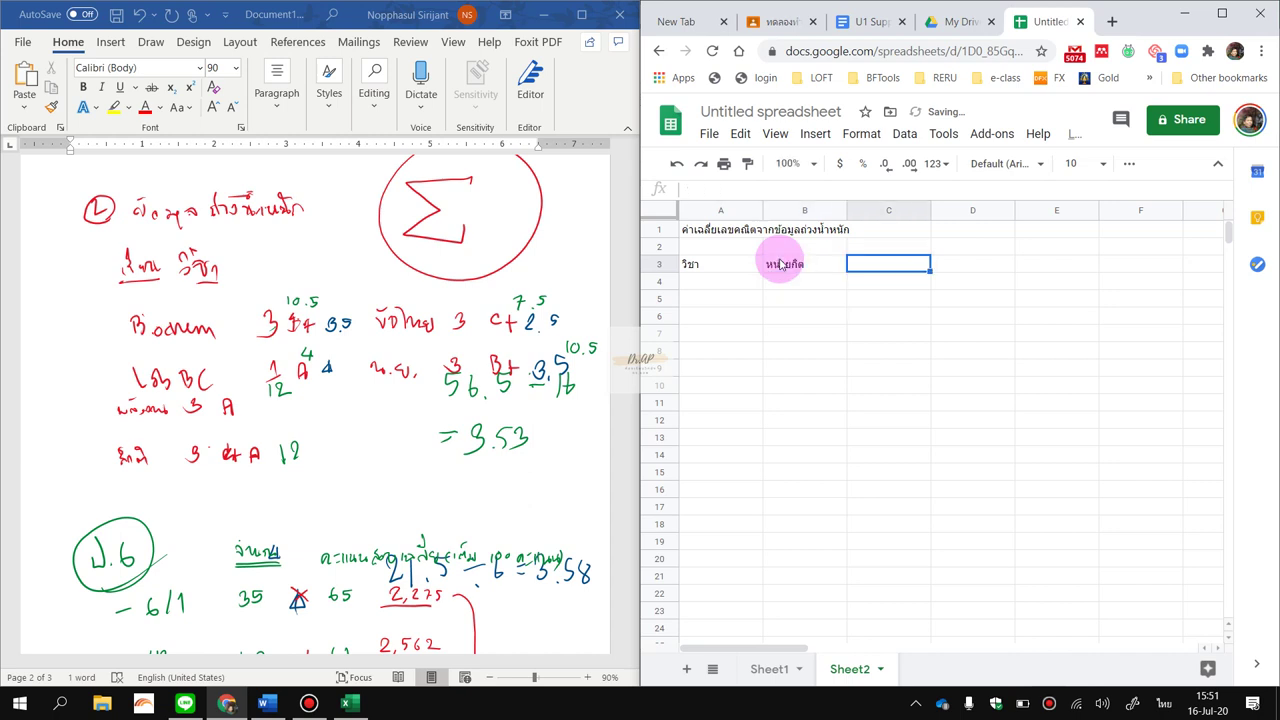
pyautogui.write('เกรด')
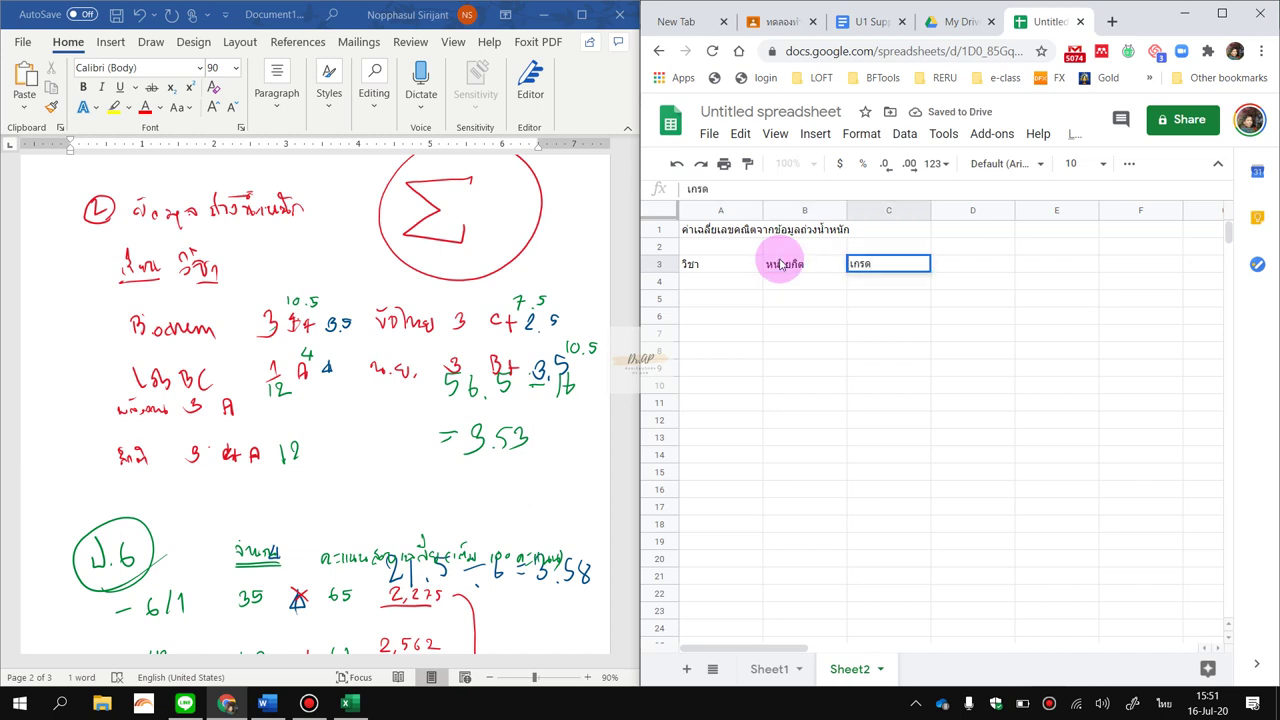
pyautogui.press('Tab')
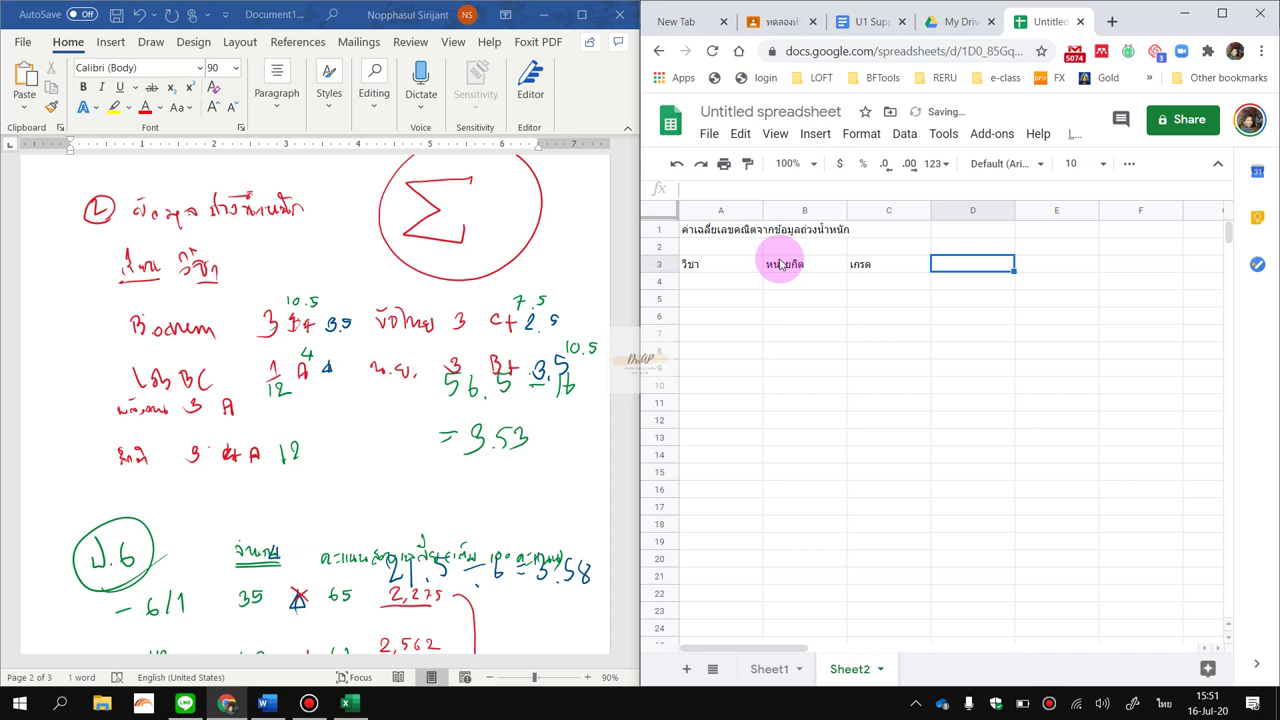
# Enter the first two courses, Biochem and Lab Biochem, in cells A4 and A5 under วิชา.
pyautogui.press('Down')
pyautogui.press('Left')
pyautogui.press('Left')
pyautogui.press('Left')
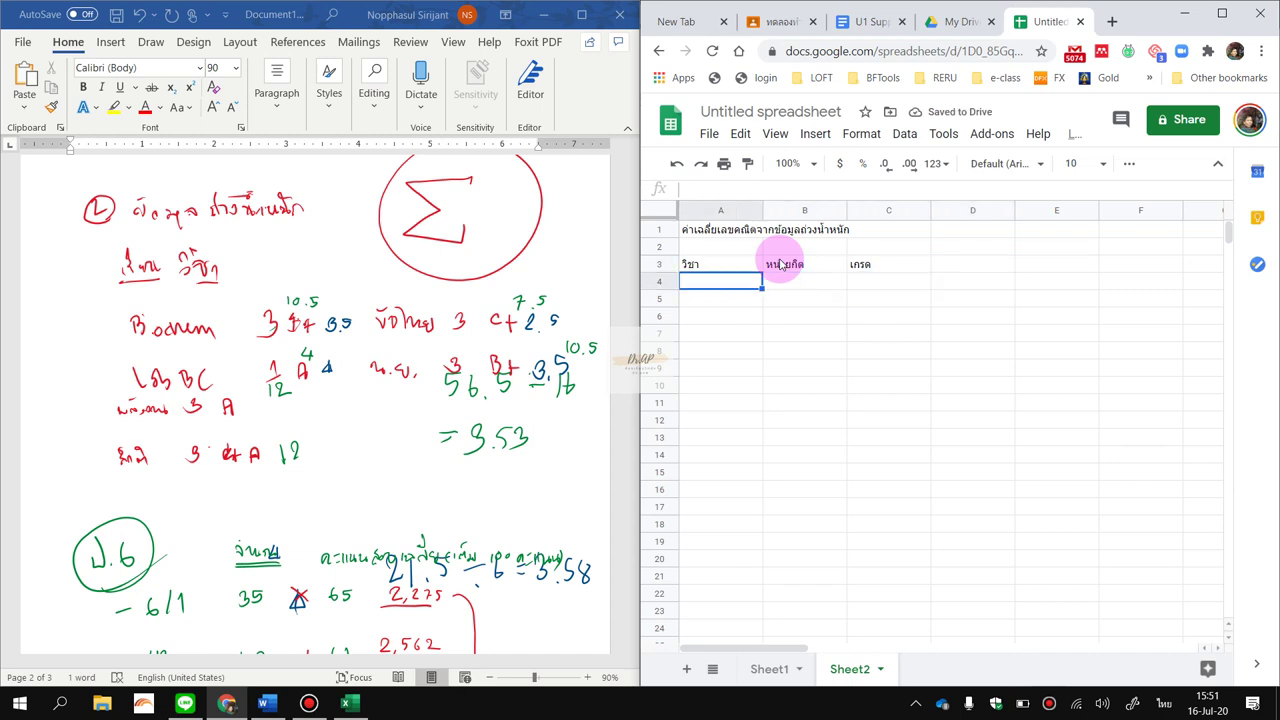
pyautogui.press('`')
pyautogui.write('Biochem')
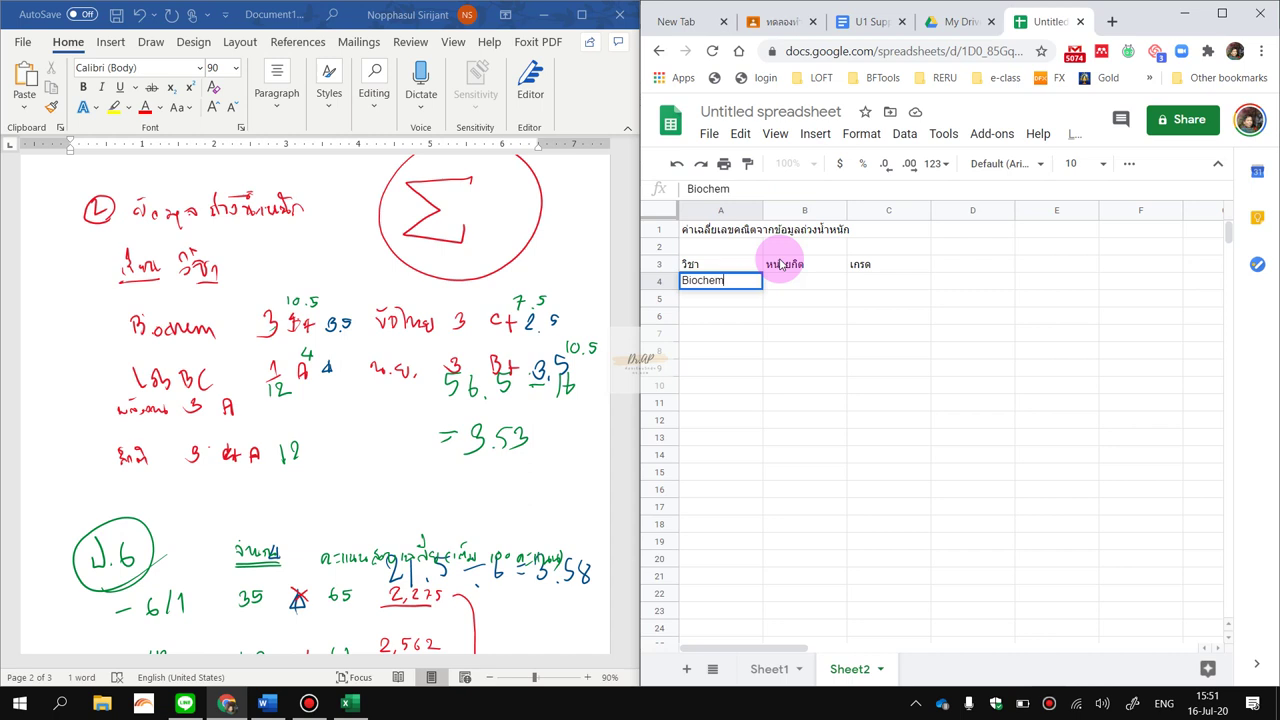
pyautogui.press('Return')
pyautogui.write('Lab Bioch')
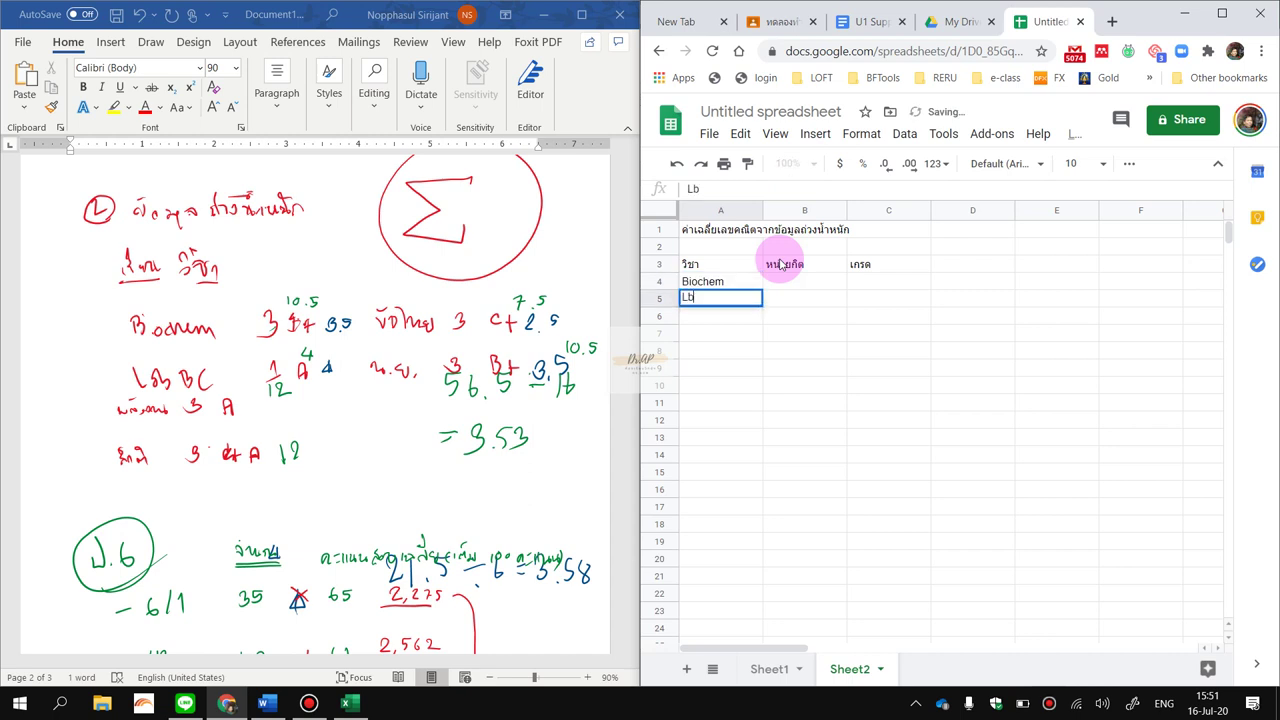
pyautogui.write('em')
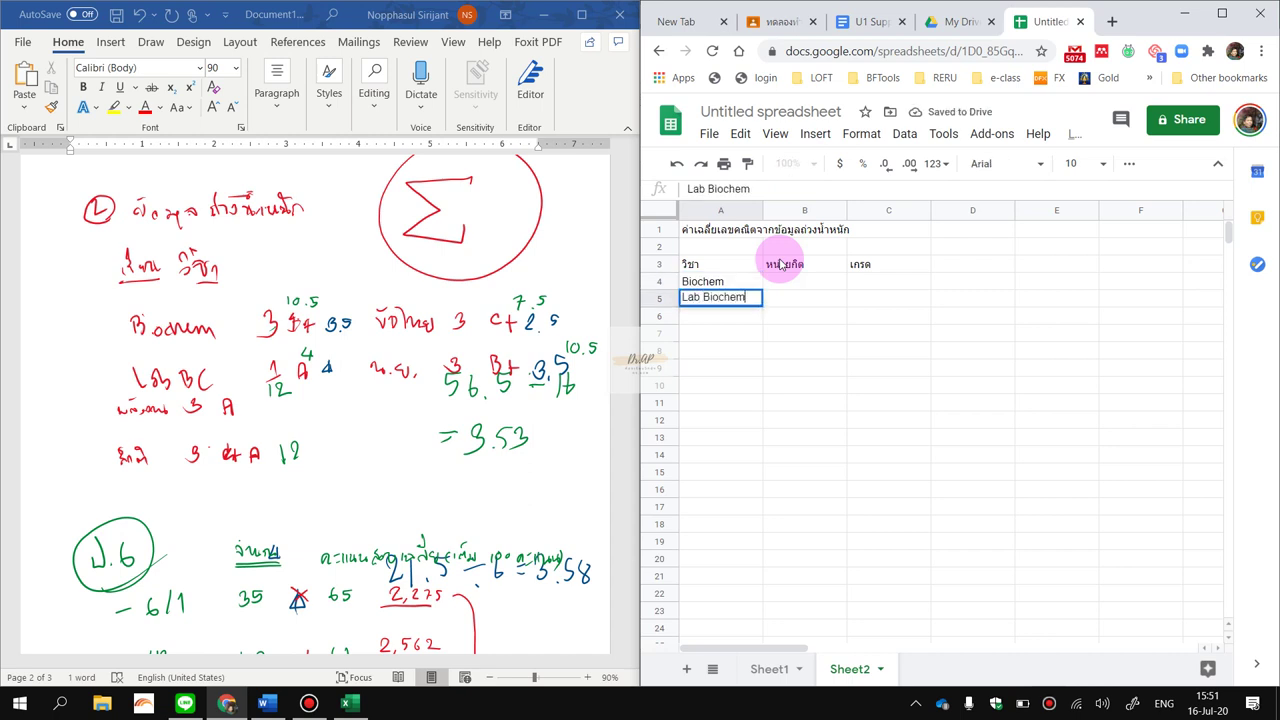
pyautogui.press('Return')
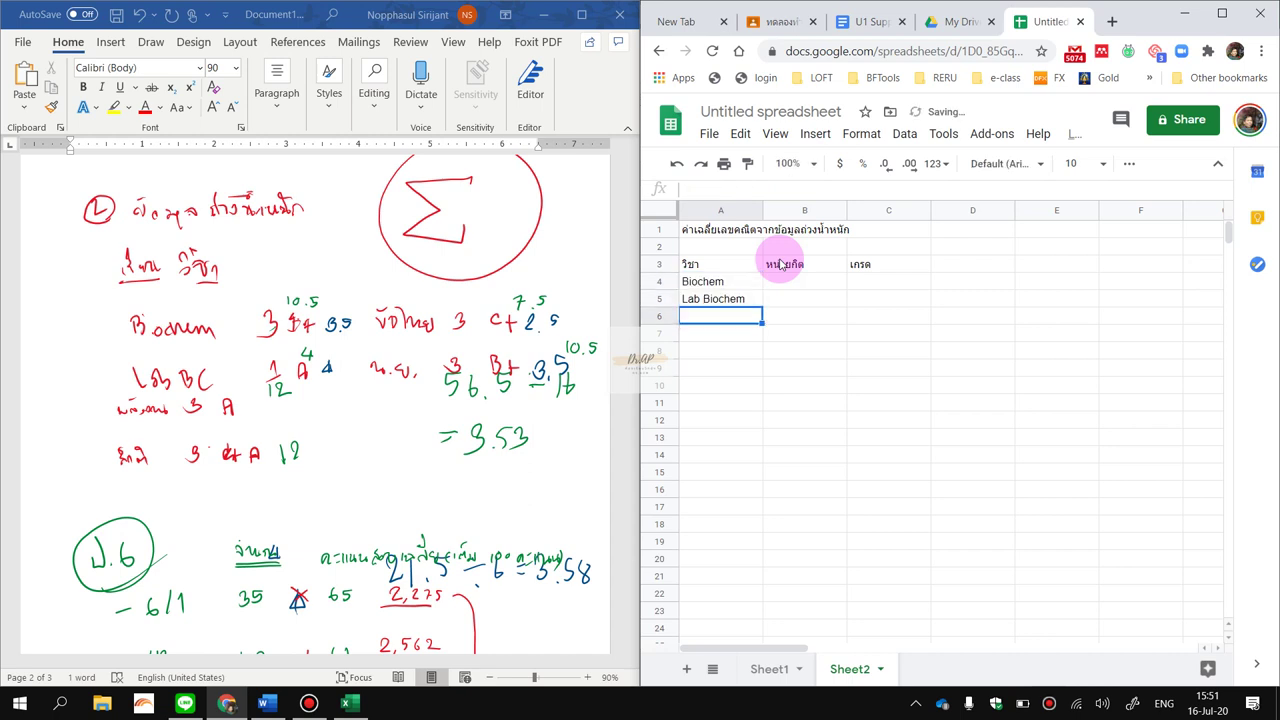
# Add the courses ข้าวไทยศึกษา and เพาะเลี้ยงเนื้อเยื่อพืช in cells A6 and A7.
pyautogui.hotkey('alt', 'shift')
pyautogui.write('ข้าวไทยศึกษ')
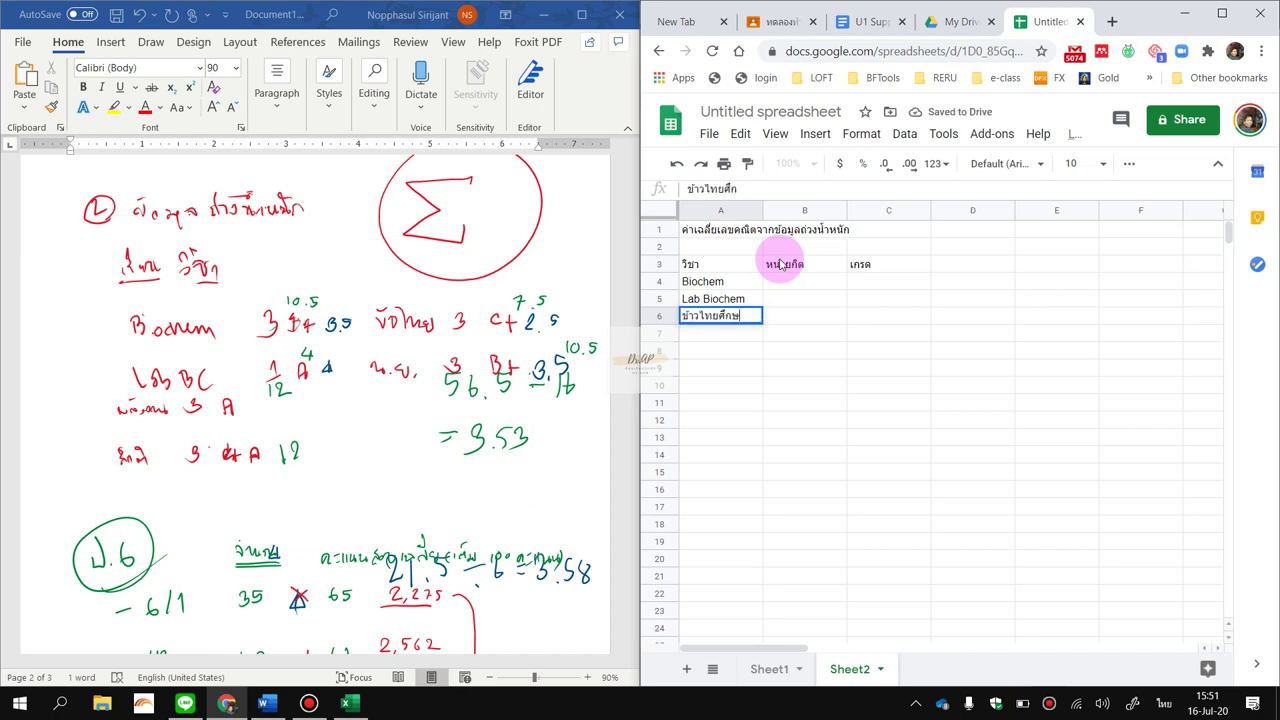
pyautogui.write('า')
pyautogui.press('Return')
pyautogui.write('เพา')
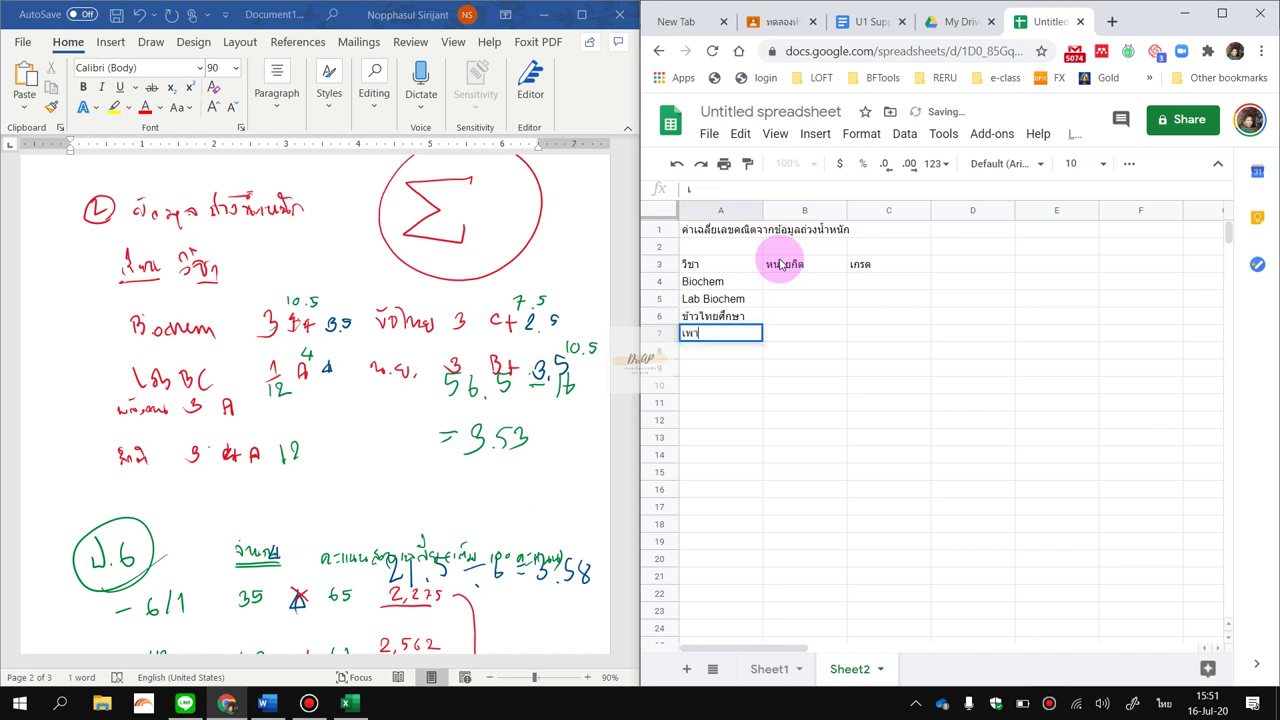
pyautogui.write('ะเลี้ยงเนื้อเยื่อพืช')
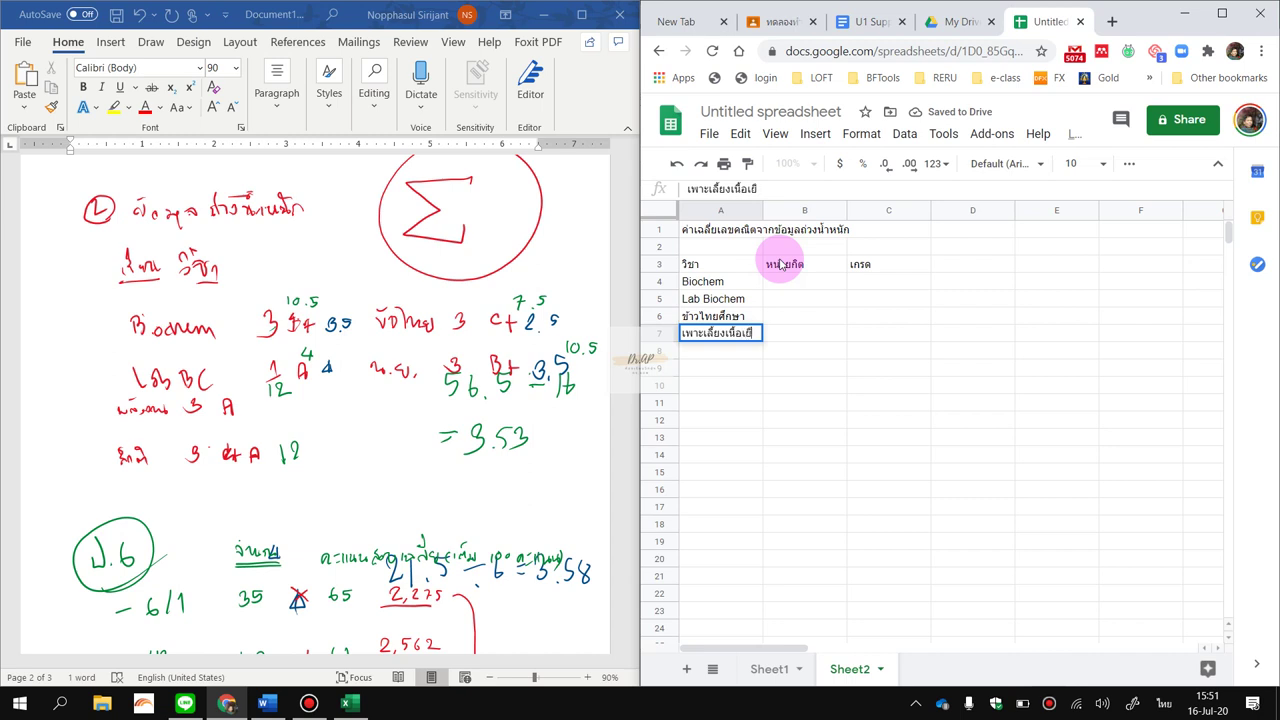
pyautogui.press('Return')
# Add the courses พลังงานและสิ่งแวดล้อม and สถิติ in cells A8 and A9.
pyautogui.write('พลั')
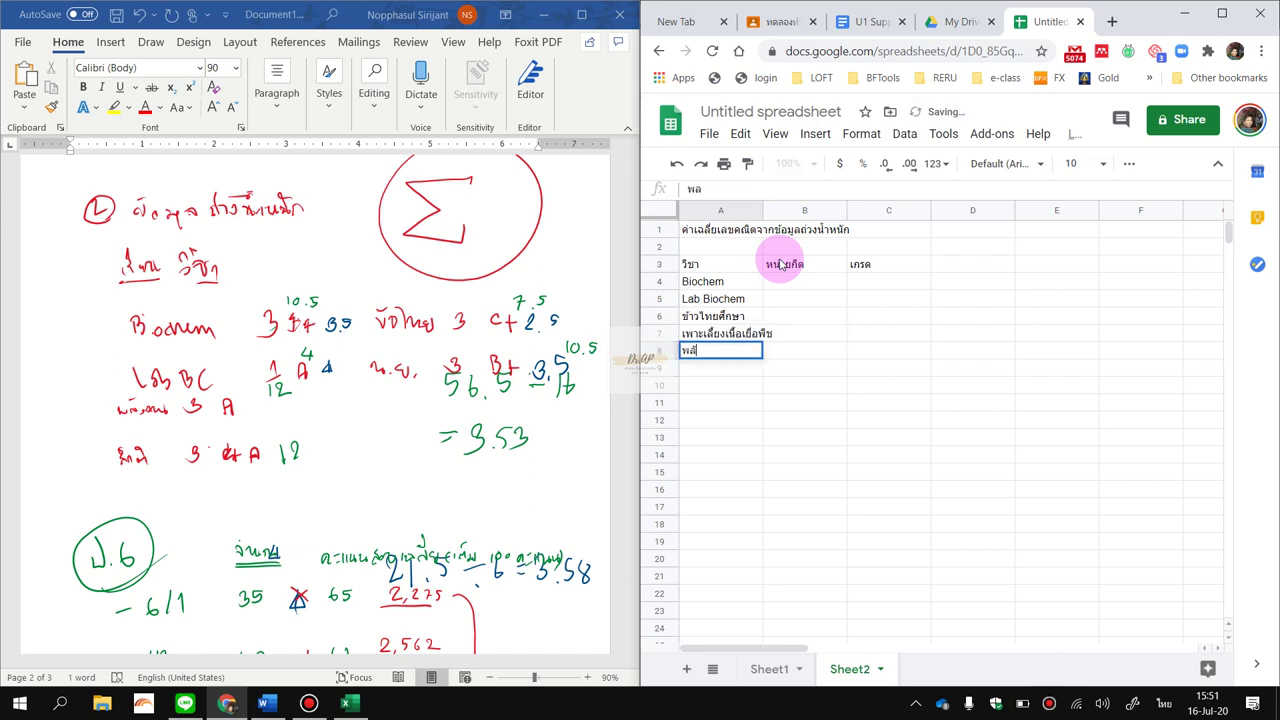
pyautogui.write('งงานและสิ่งแวดล้อม')
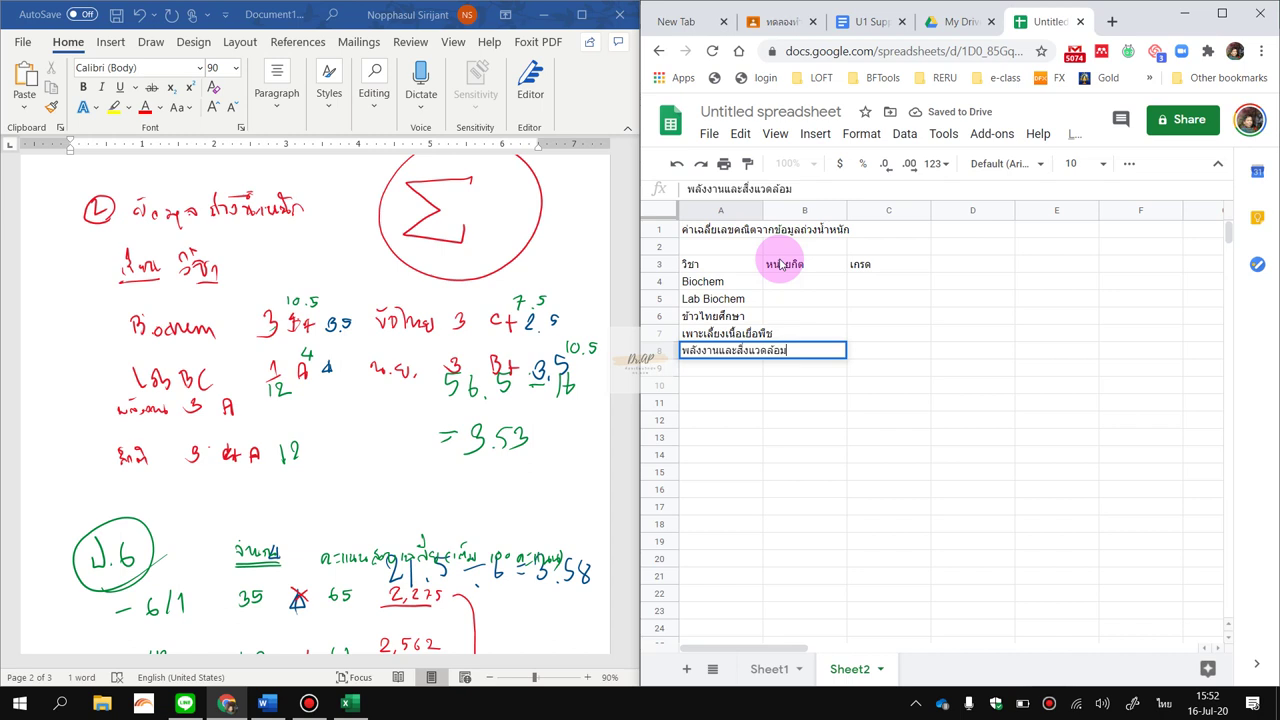
pyautogui.press('Return')
pyautogui.write('สถิติ')
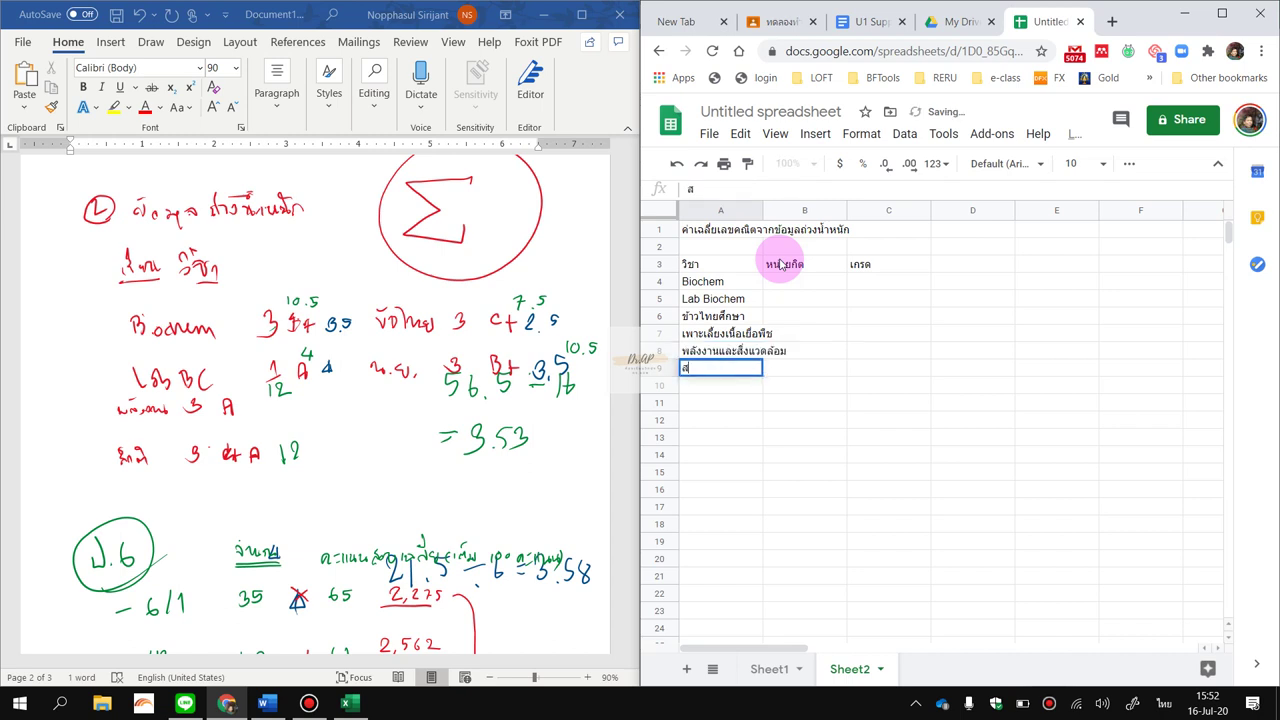
pyautogui.press('Tab')
# Enter 3 as the credits for Biochem in cell B4 under หน่วยกิต.
pyautogui.press('Up')
pyautogui.press('Up')
pyautogui.press('Up')
pyautogui.press('Up')
pyautogui.press('Up')
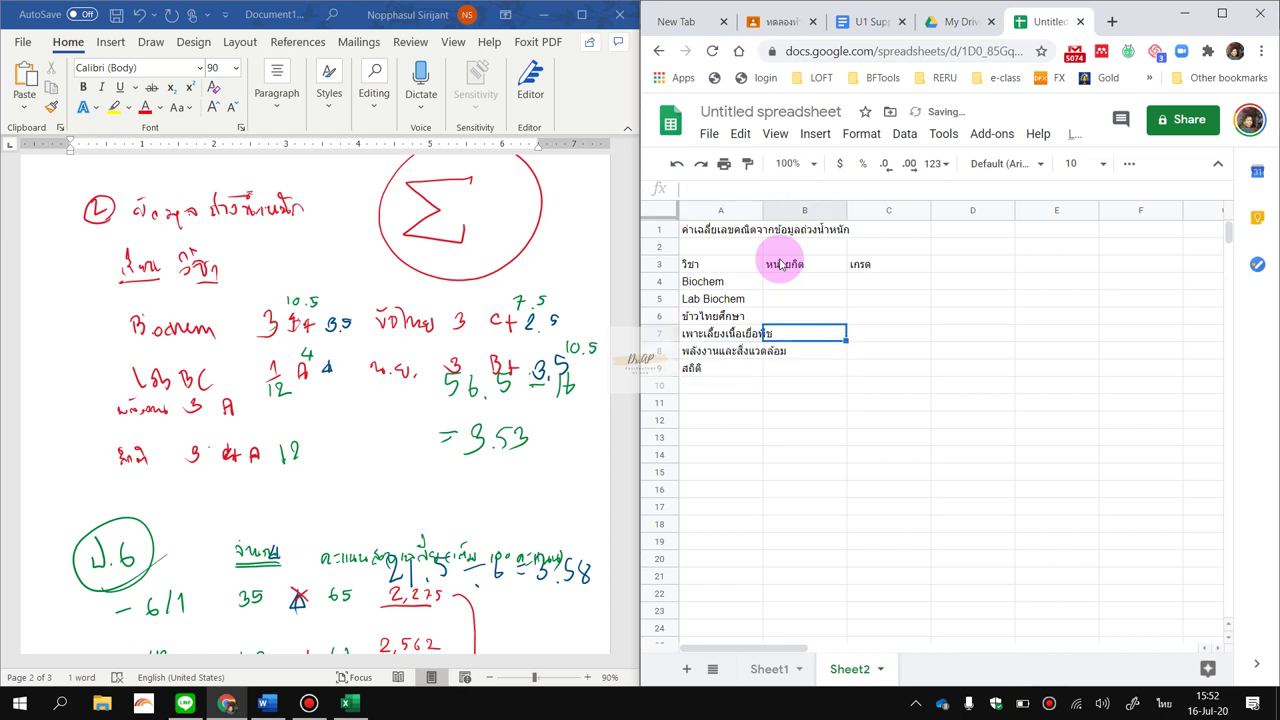
pyautogui.hotkey('alt', 'shift')
pyautogui.write('3')
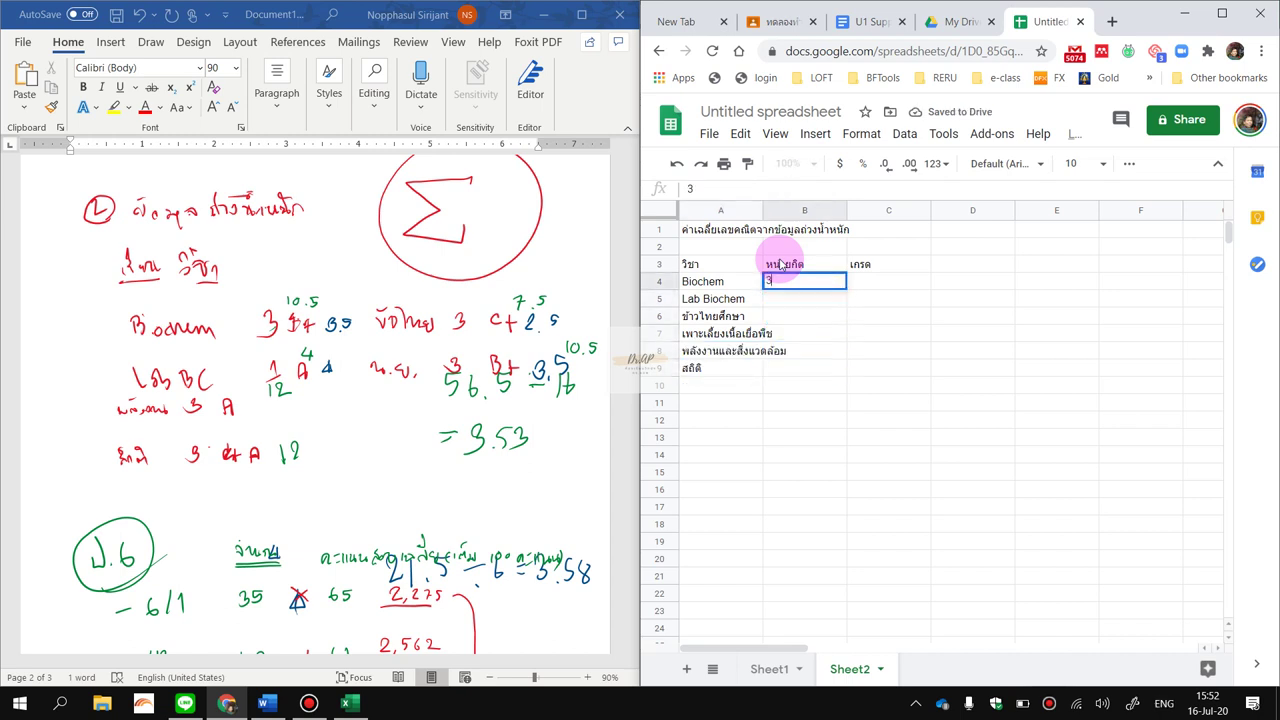
pyautogui.press('Return')
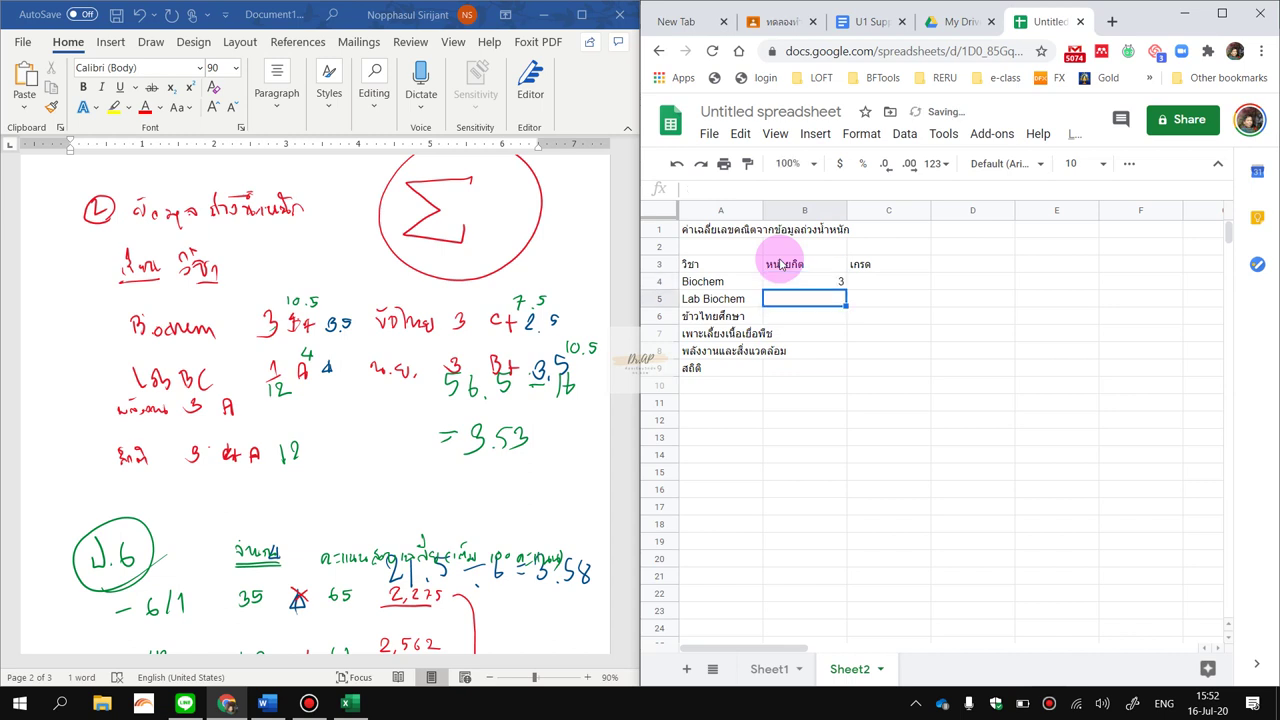
# Enter the remaining credits 1, 3, 3, 3 and 3 in cells B5 to B9 under หน่วยกิต.
pyautogui.write('1')
pyautogui.press('Return')
pyautogui.write('3')
pyautogui.press('Return')
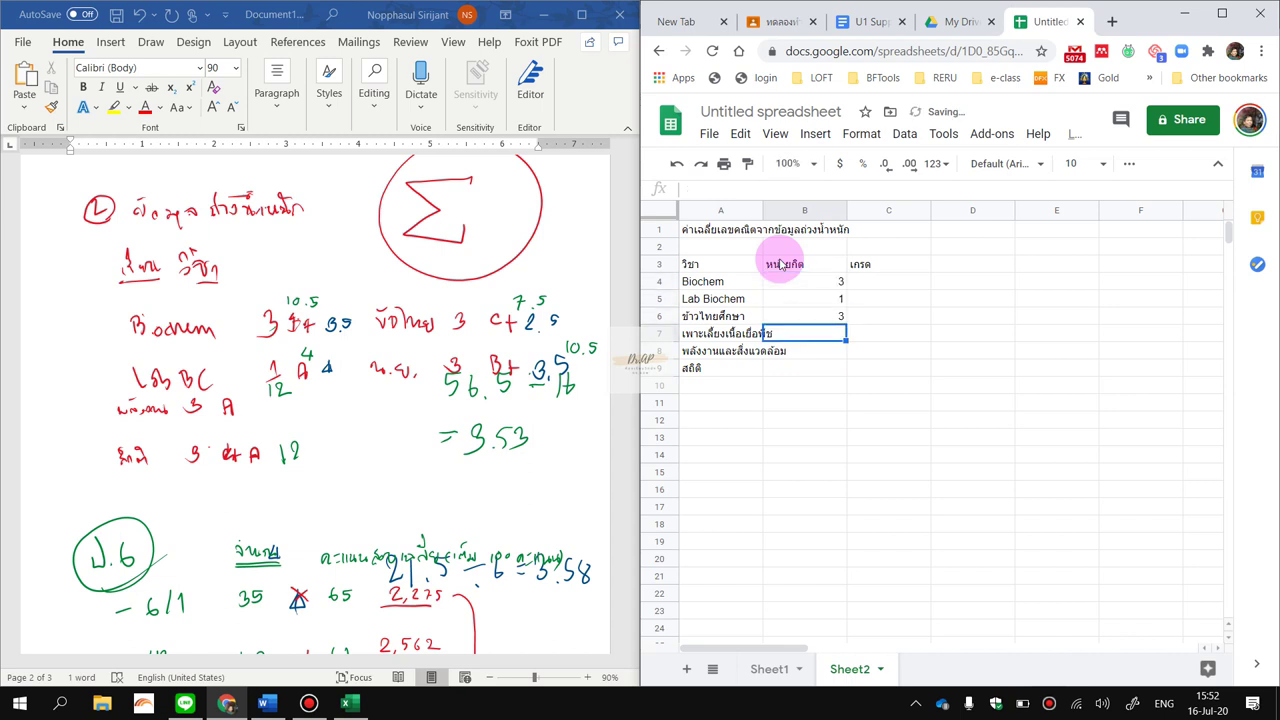
pyautogui.write('3')
pyautogui.press('Return')
pyautogui.write('3')
pyautogui.press('Return')
pyautogui.write('3')
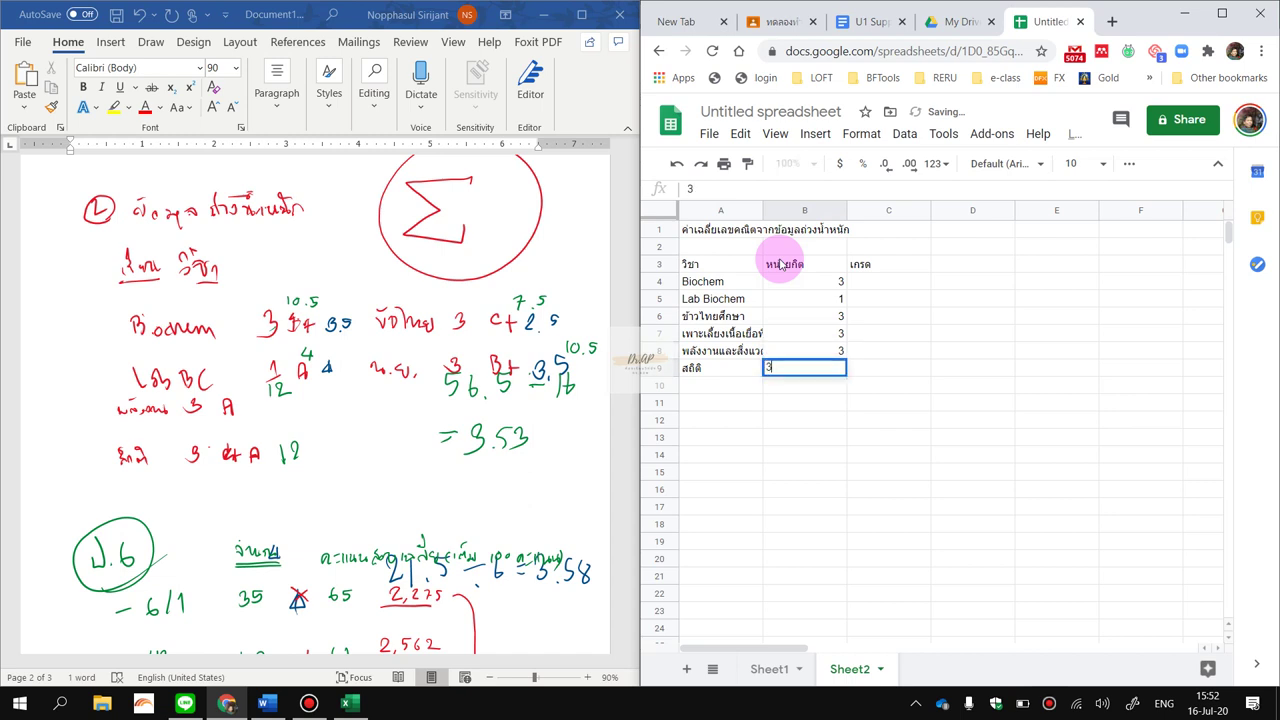
pyautogui.press('Return')
# Enter the grades B+, A and C+ in cells C4 to C6 under เกรด.
pyautogui.press('Up')
pyautogui.press('Up')
pyautogui.press('Up')
pyautogui.press('Up')
pyautogui.press('Up')
pyautogui.press('Up')
pyautogui.press('Right')
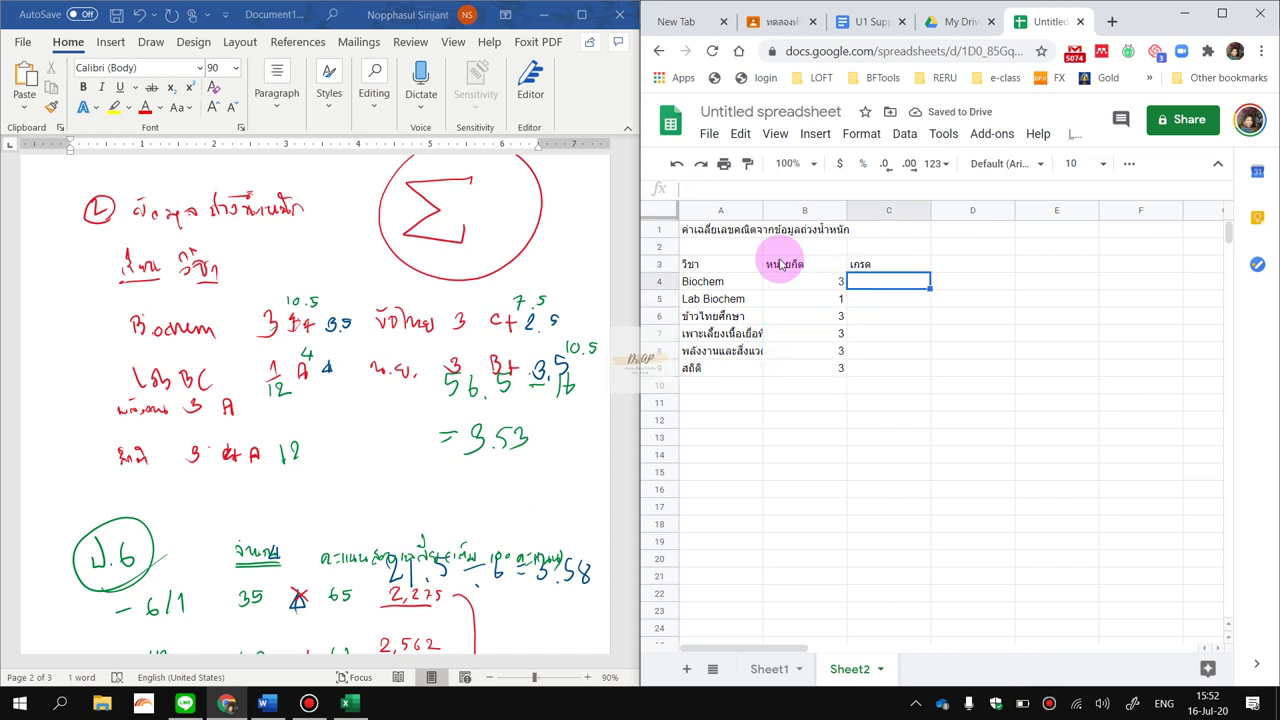
pyautogui.write('B')
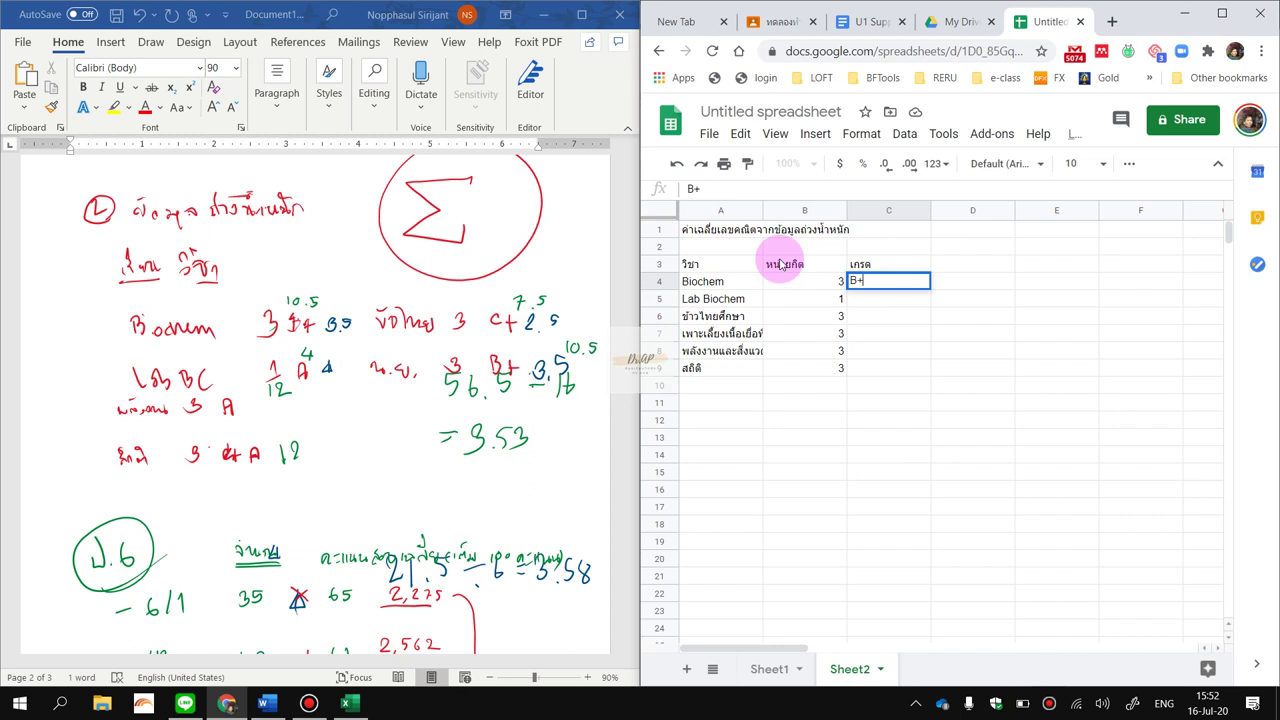
pyautogui.write('+')
pyautogui.press('Return')
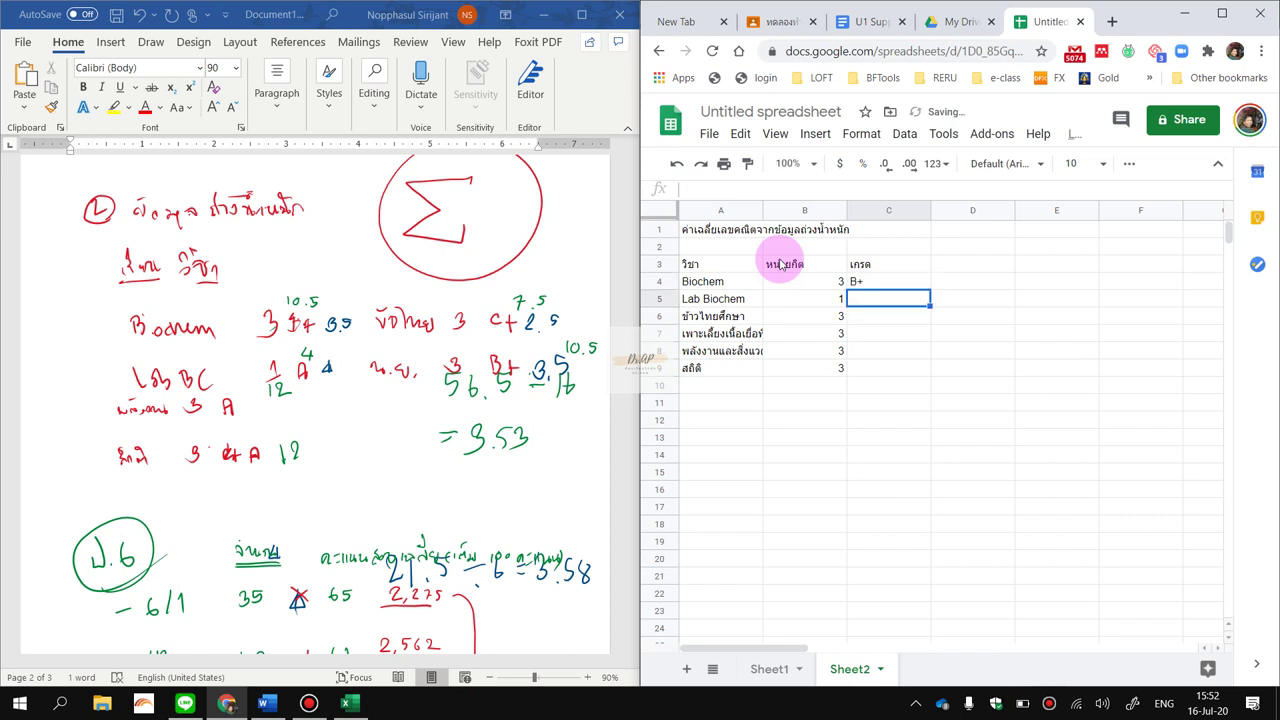
pyautogui.write('A')
pyautogui.press('Return')
pyautogui.write('C')
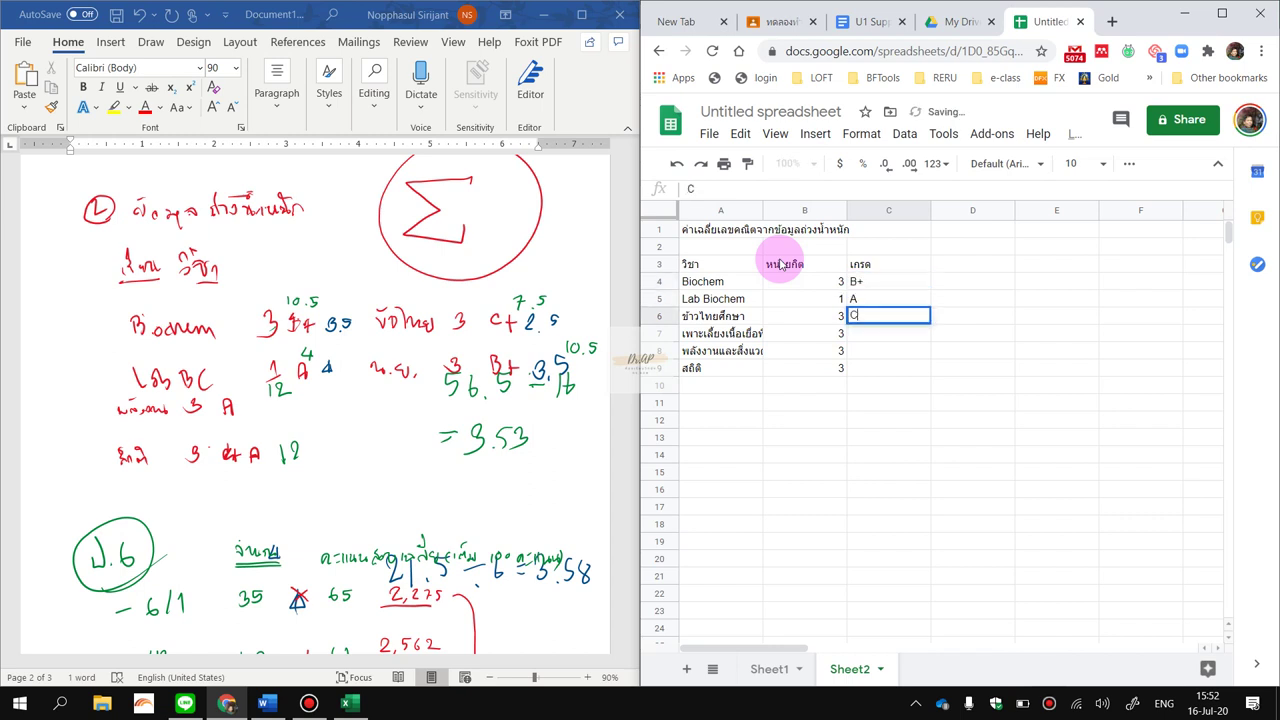
pyautogui.write('+')
pyautogui.press('Return')
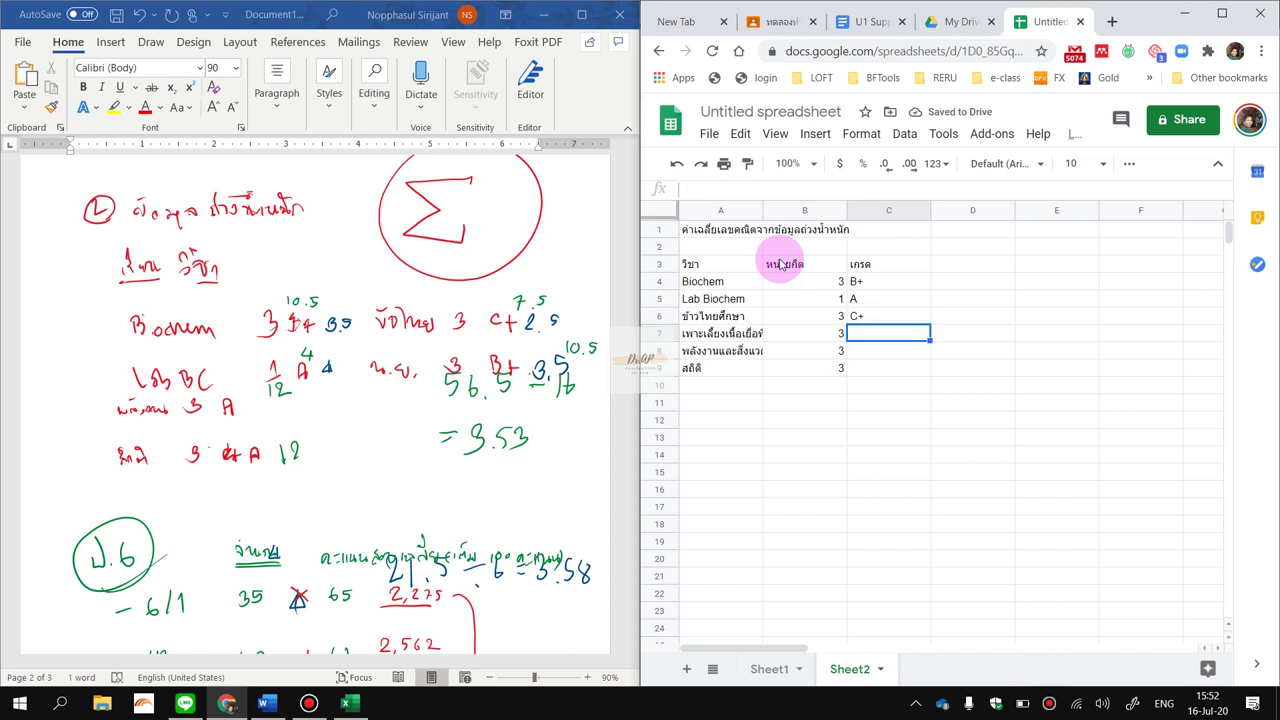
# Enter the grades B+, A and A in cells C7 to C9 for the last three courses.
pyautogui.write('B+')
pyautogui.press('Return')
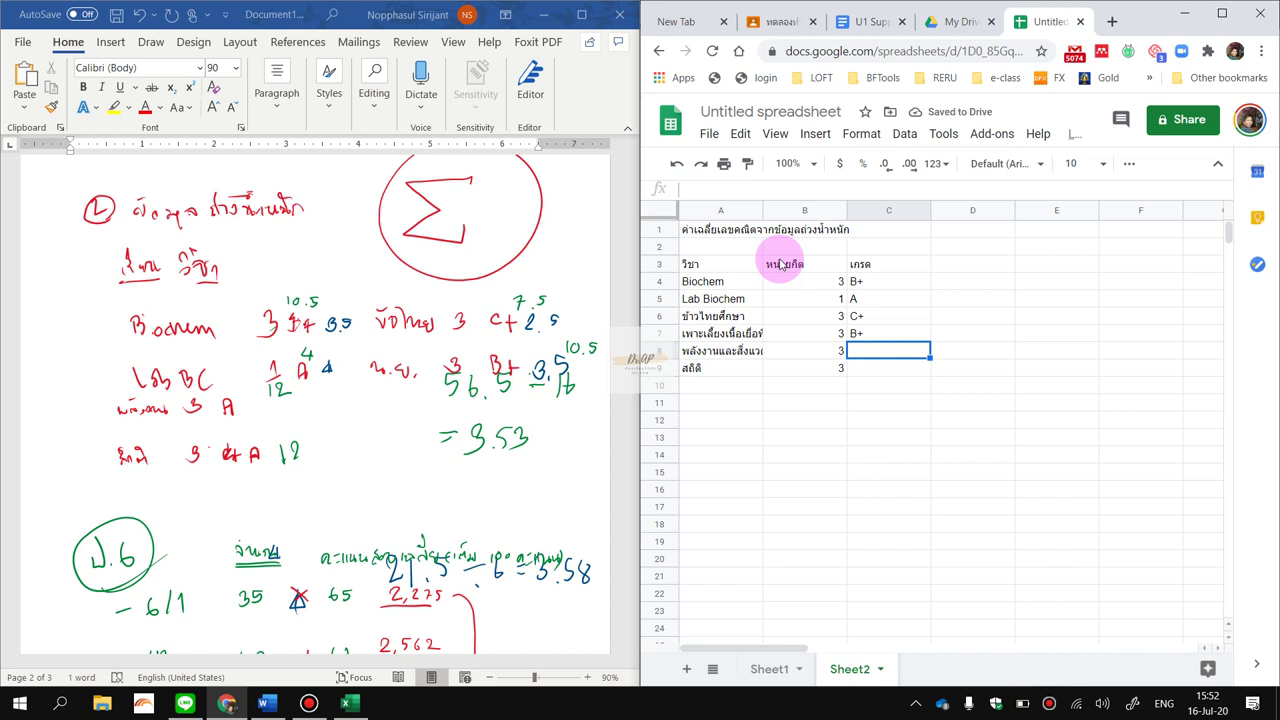
pyautogui.write('A')
pyautogui.press('Return')
pyautogui.write('A')
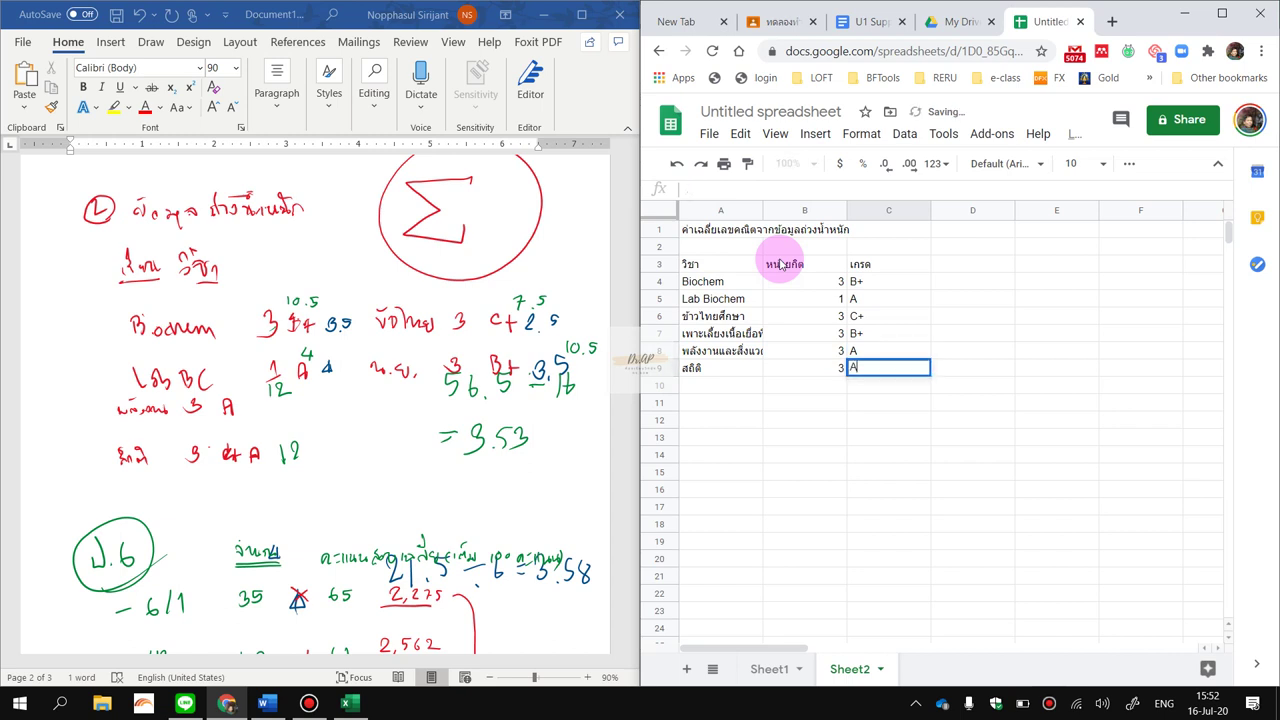
pyautogui.press('Return')
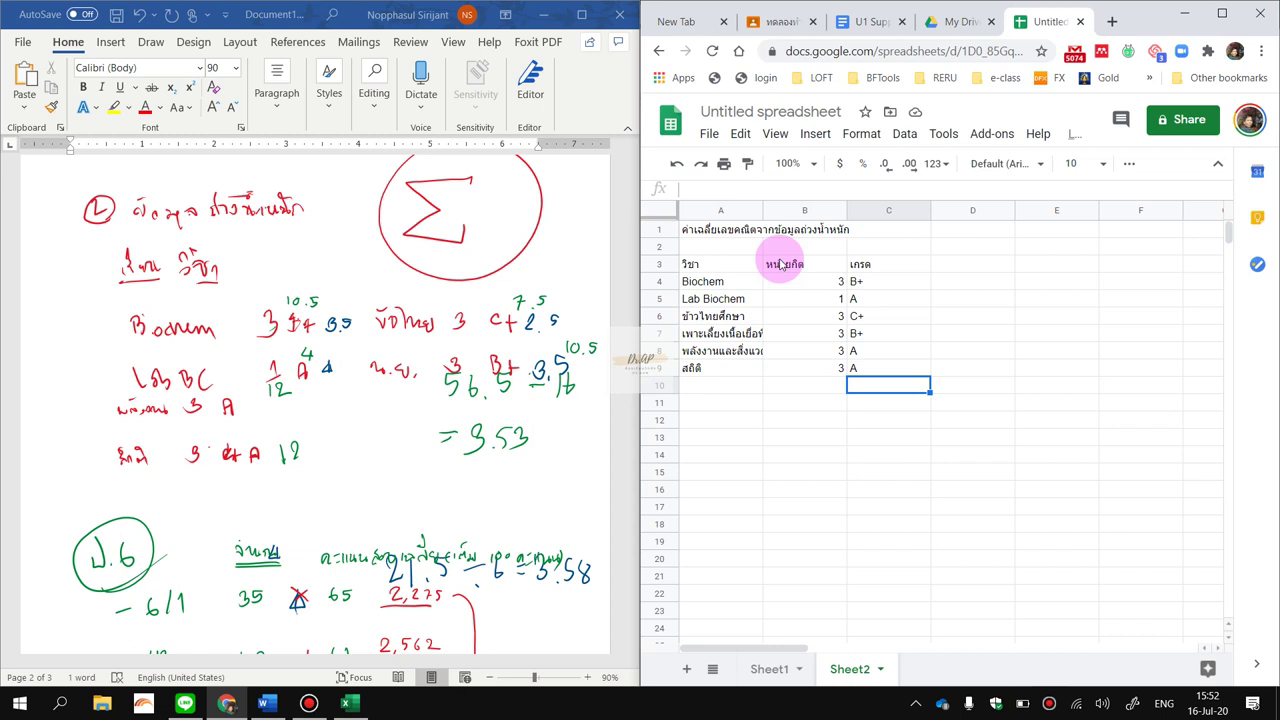
# Maximize the browser window so the spreadsheet fills the whole screen.
pyautogui.click(953, 265)
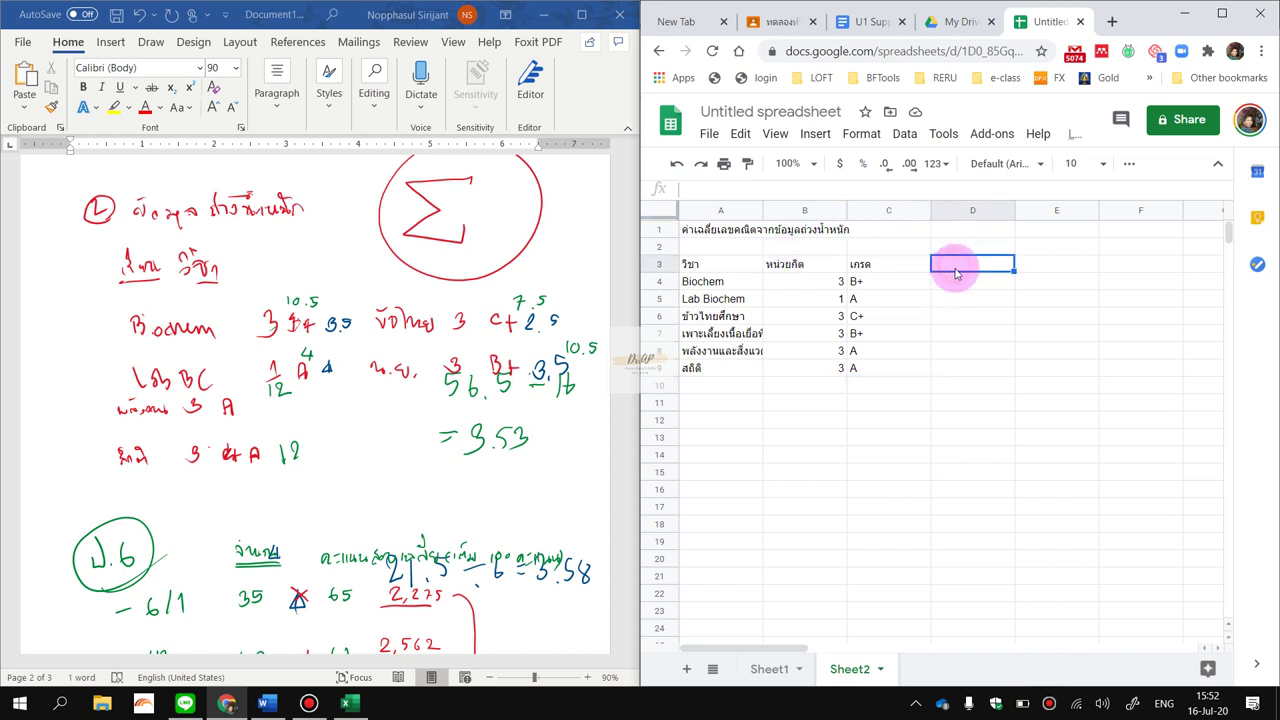
pyautogui.press('`')
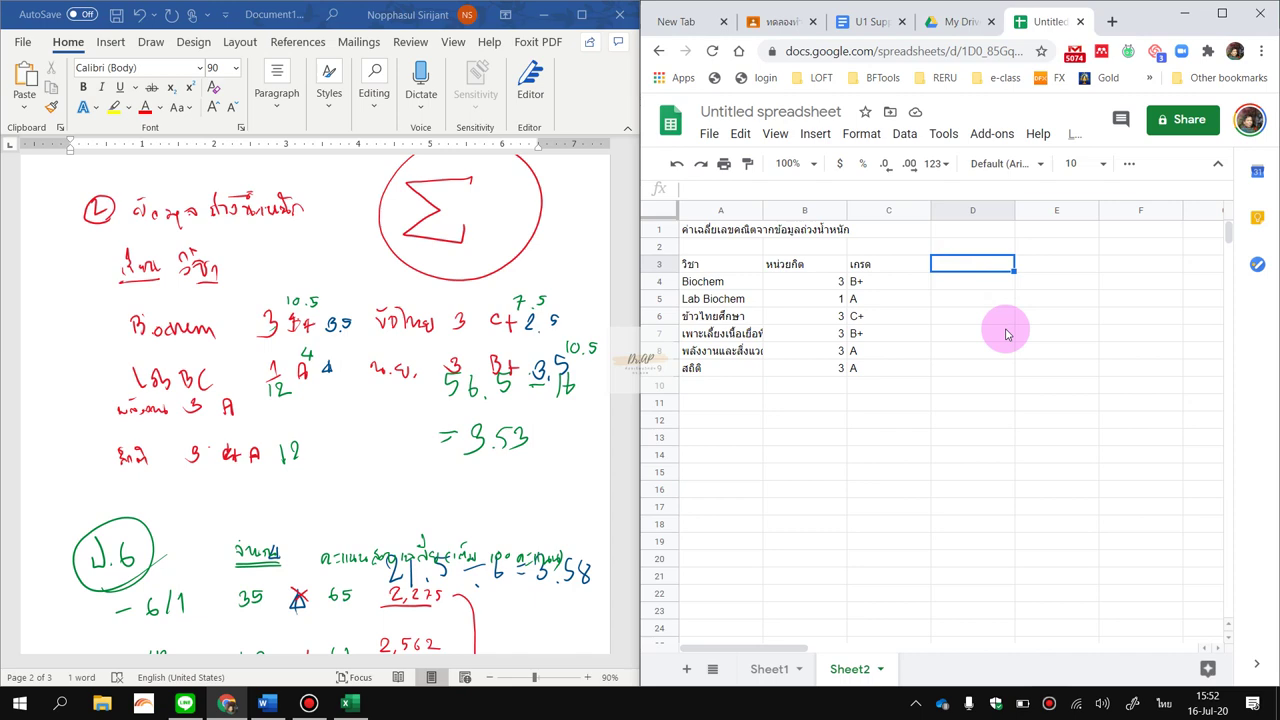
pyautogui.click(1221, 13)
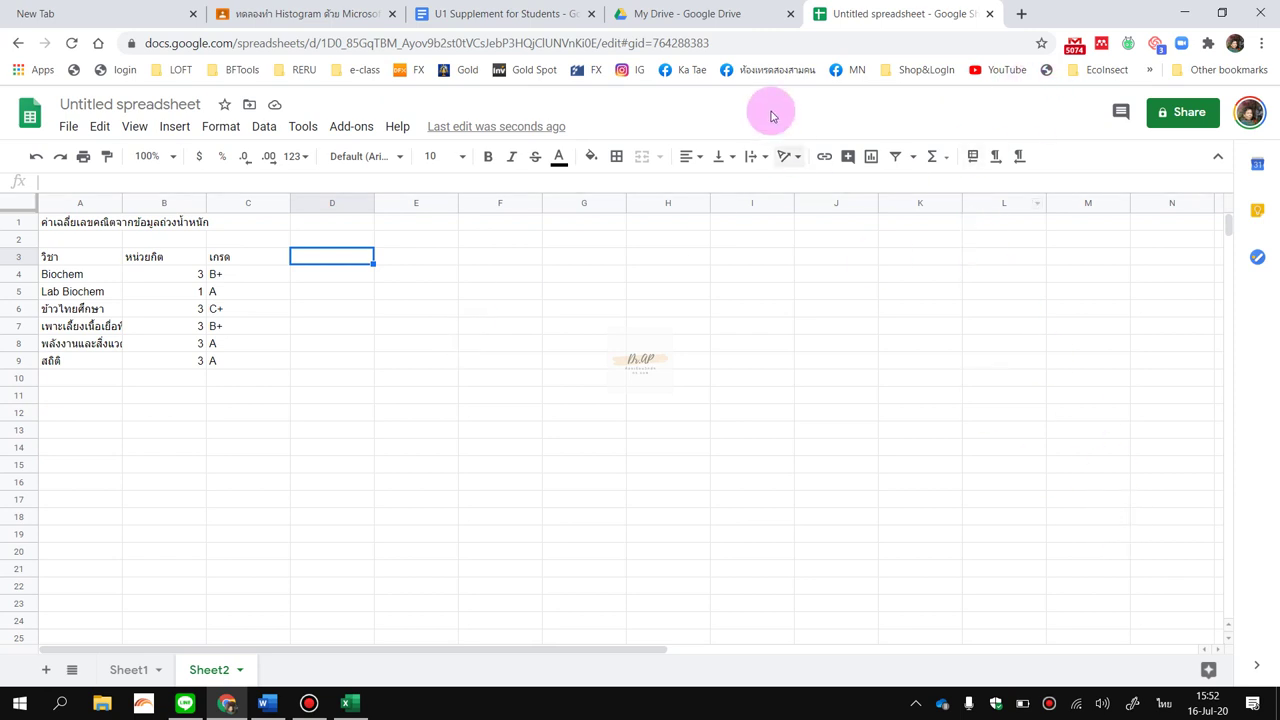
pyautogui.click(688, 306)
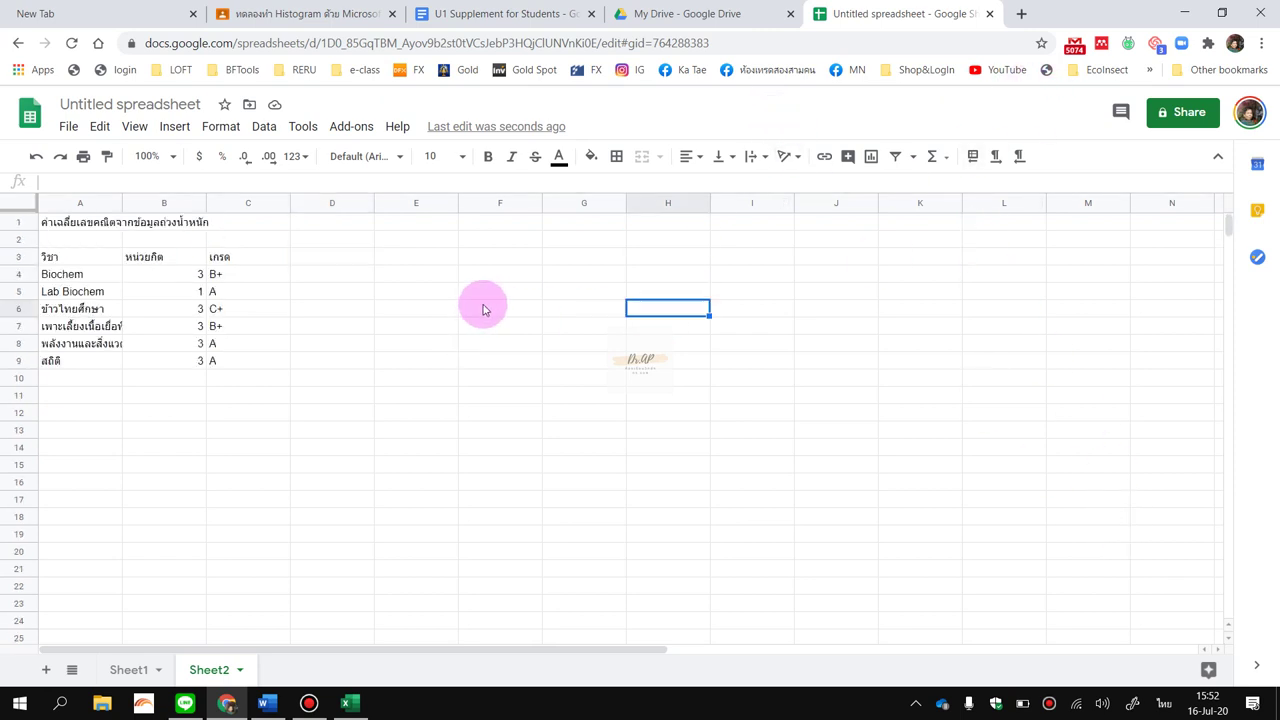
pyautogui.click(295, 273)
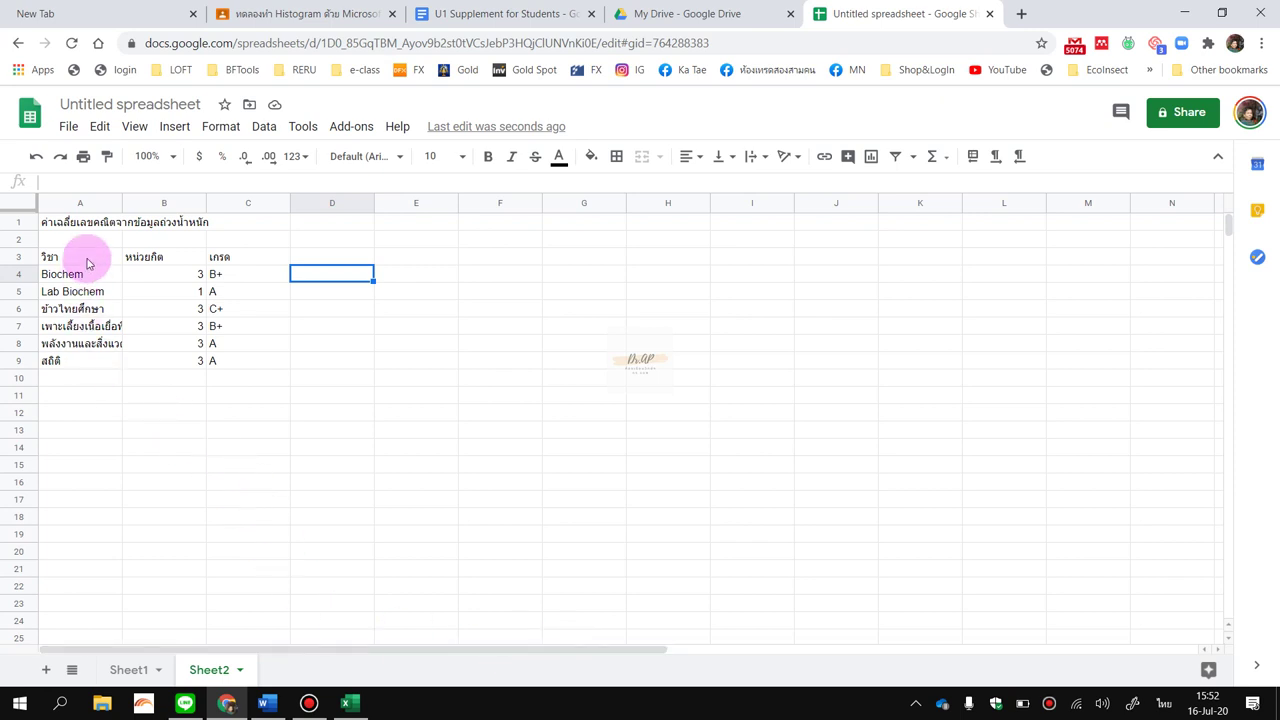
# Set the font size of the range A3:E15 to 24.
pyautogui.moveTo(86, 257); pyautogui.dragTo(200, 358)
pyautogui.moveTo(270, 407); pyautogui.dragTo(420, 462)
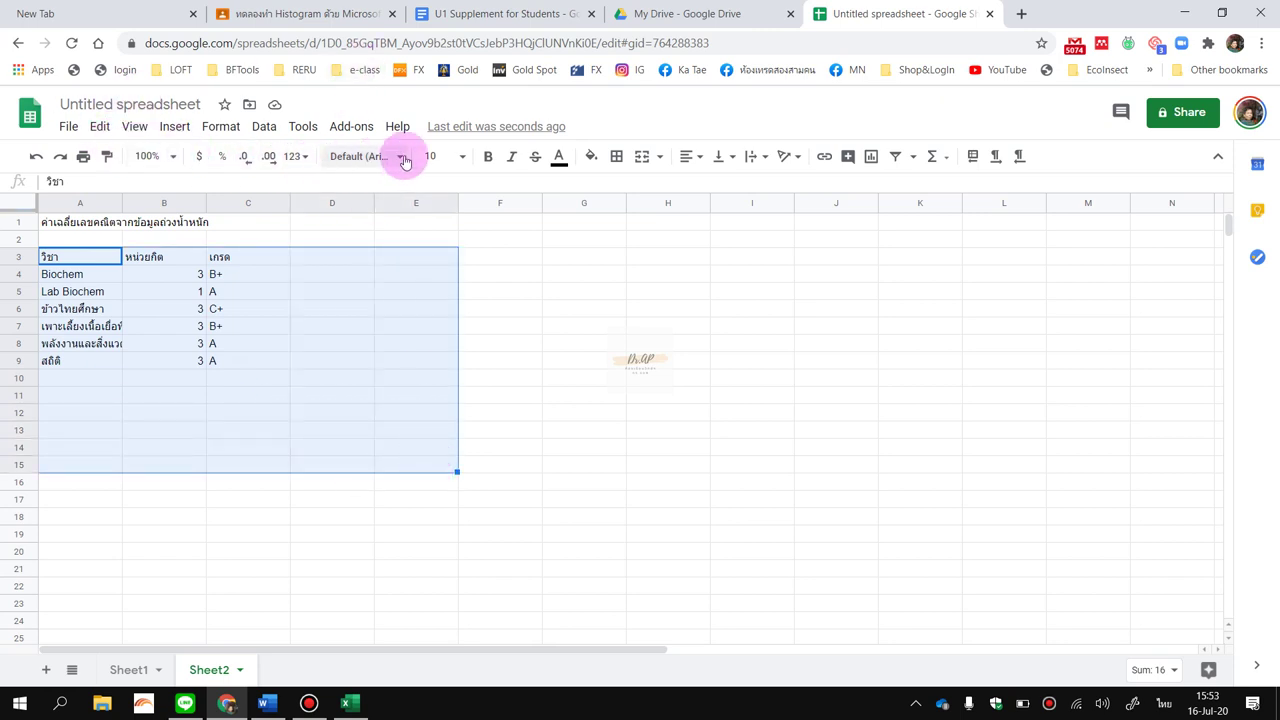
pyautogui.click(459, 156)
pyautogui.click(436, 427)
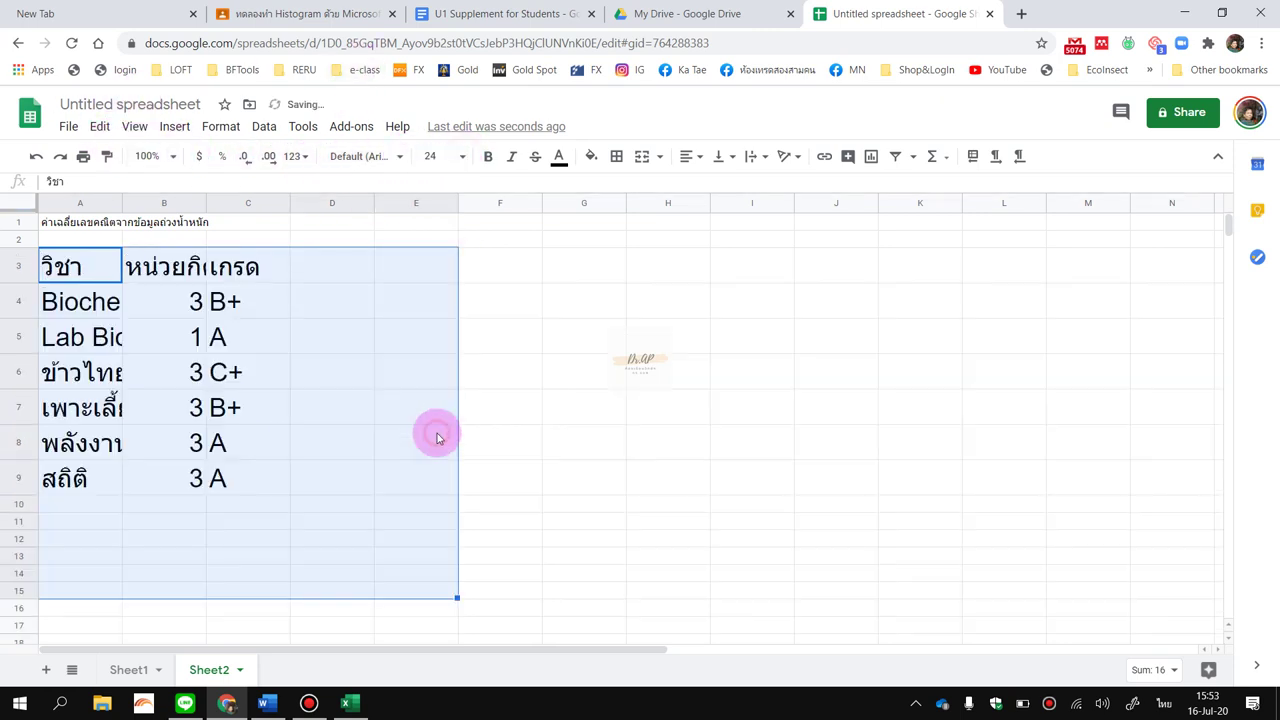
pyautogui.click(384, 505)
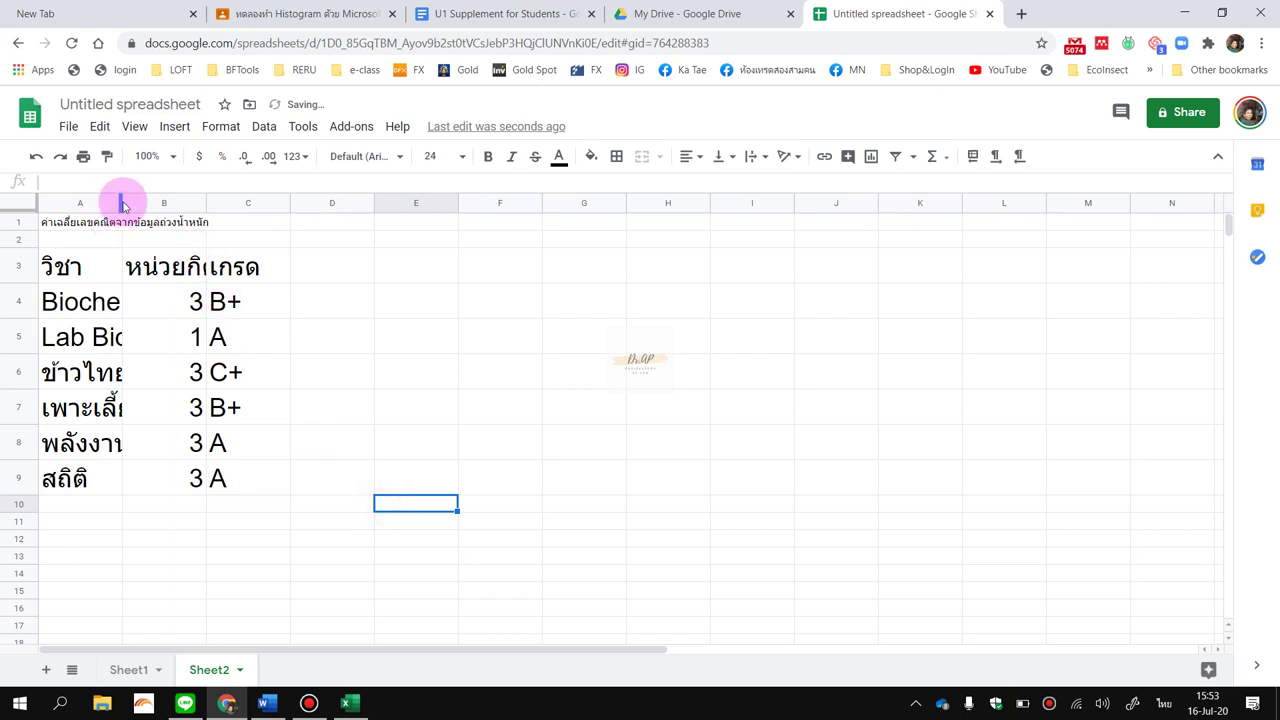
# Widen columns A, B and C to make room for the enlarged course, credit and grade text.
pyautogui.moveTo(121, 200); pyautogui.dragTo(247, 202)
pyautogui.moveTo(337, 207); pyautogui.dragTo(417, 203)
pyautogui.moveTo(500, 201); pyautogui.dragTo(553, 201)
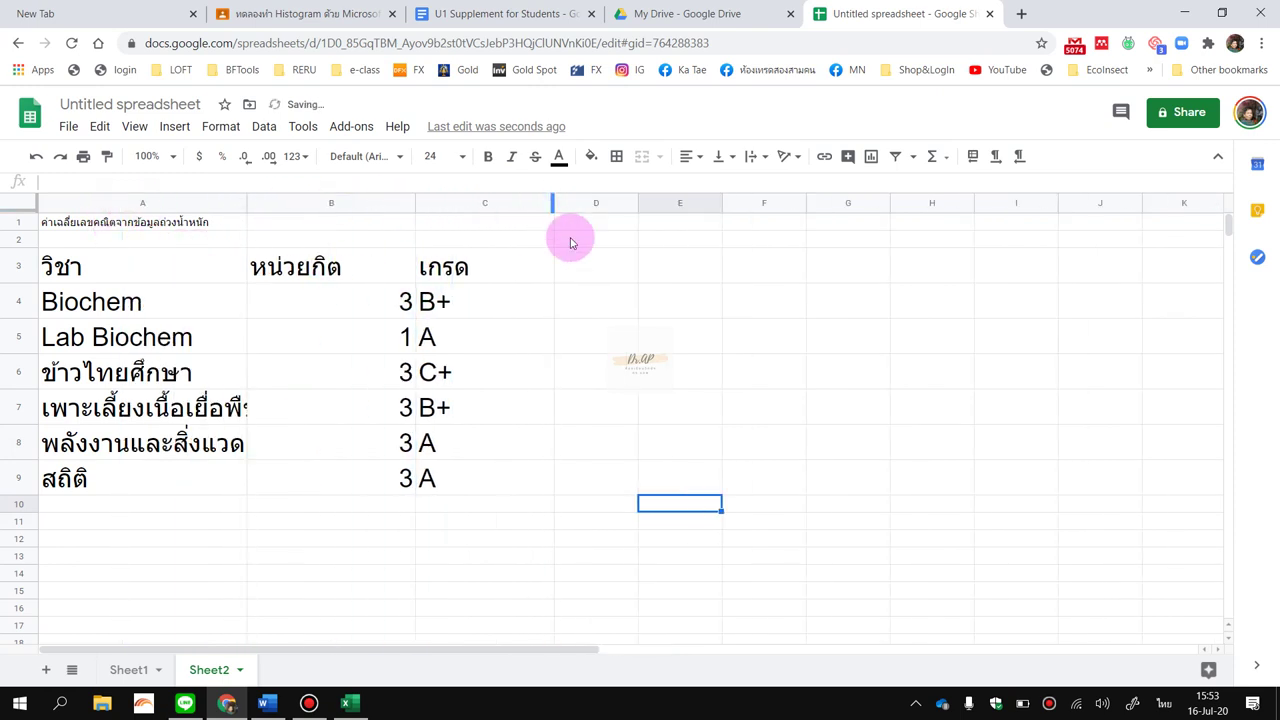
pyautogui.click(603, 272)
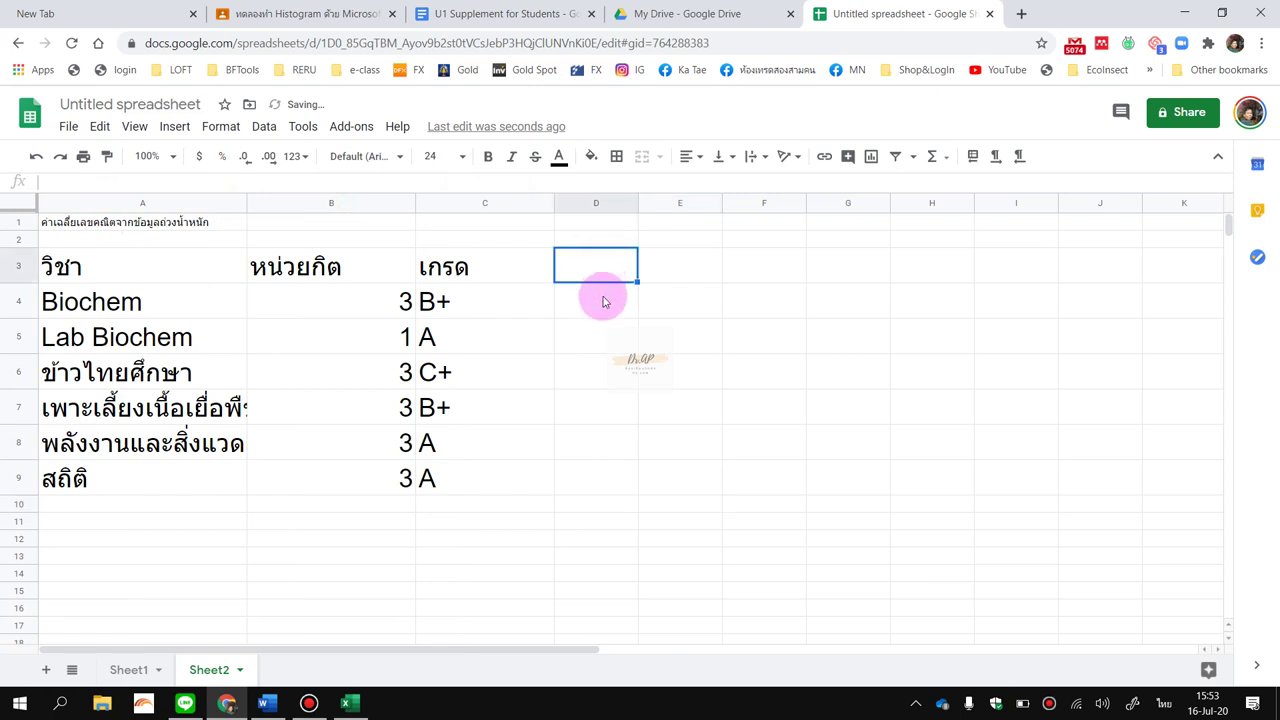
pyautogui.click(602, 296)
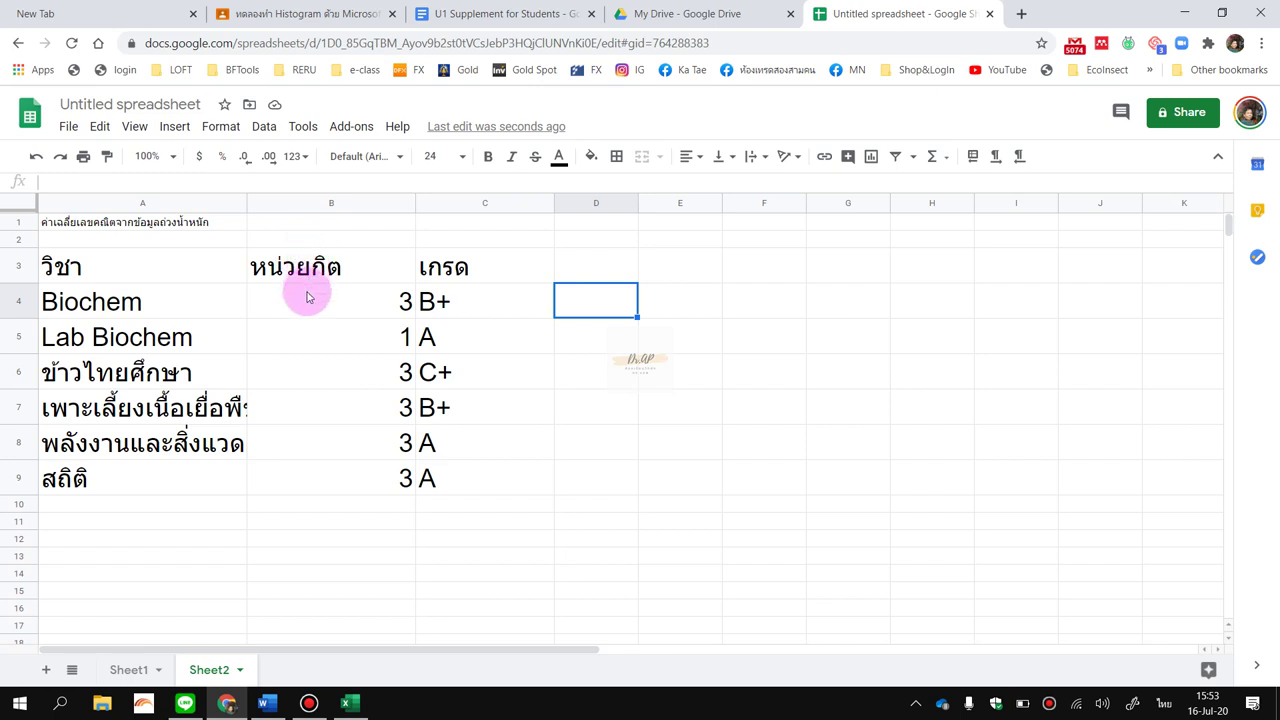
# Center the contents of the หน่วยกิต and เกรด columns, B3:B9 and C3:C9, horizontally.
pyautogui.moveTo(290, 266); pyautogui.dragTo(318, 484)
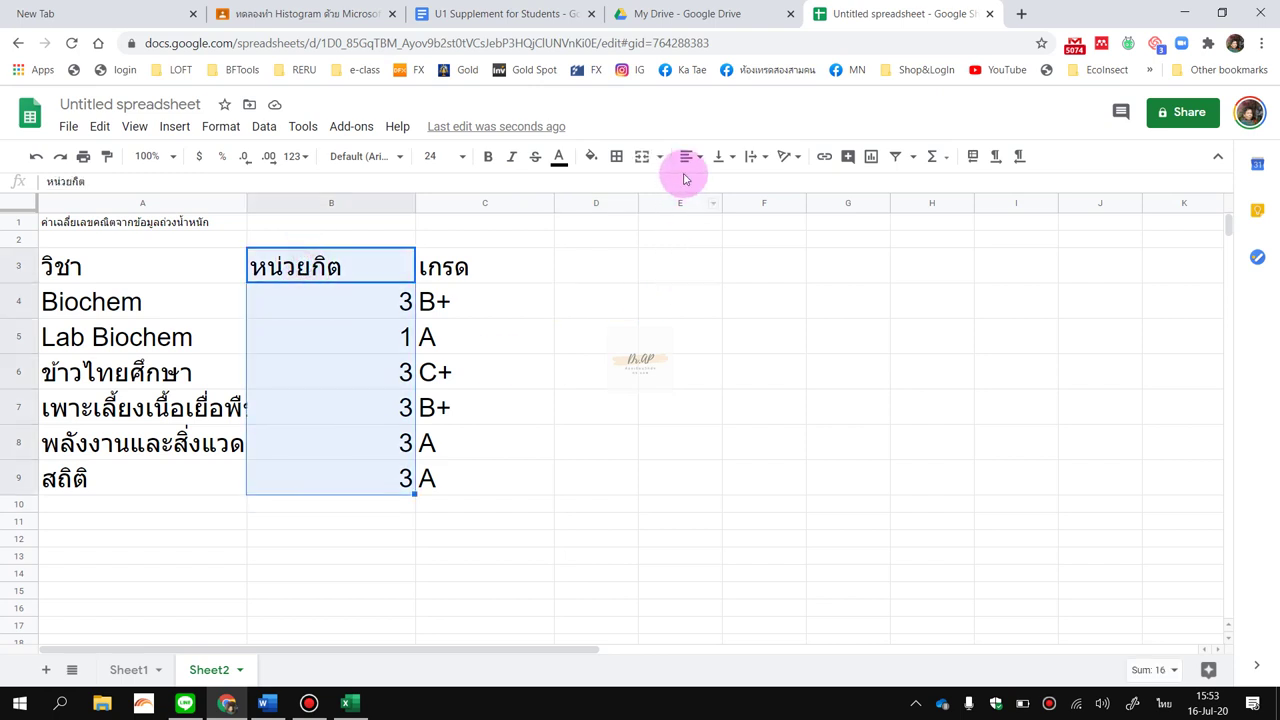
pyautogui.click(688, 156)
pyautogui.click(712, 186)
pyautogui.click(500, 297)
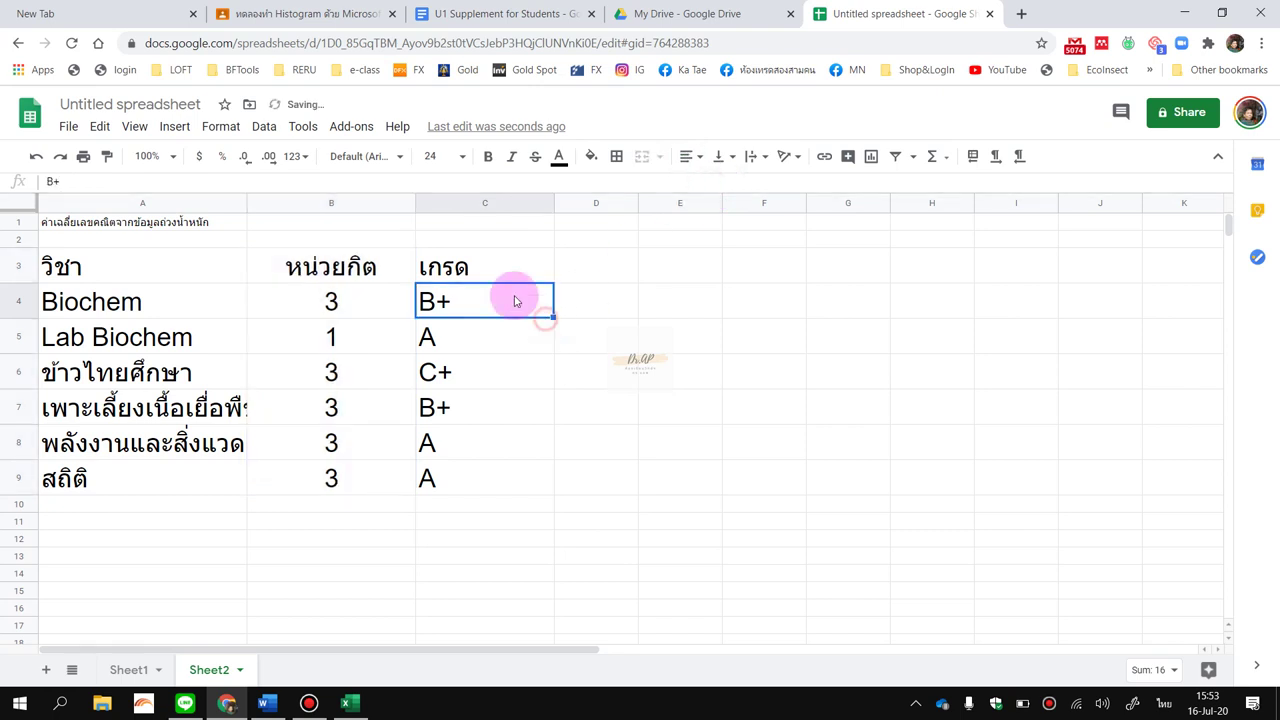
pyautogui.moveTo(505, 264); pyautogui.dragTo(508, 480)
pyautogui.click(688, 156)
pyautogui.click(712, 186)
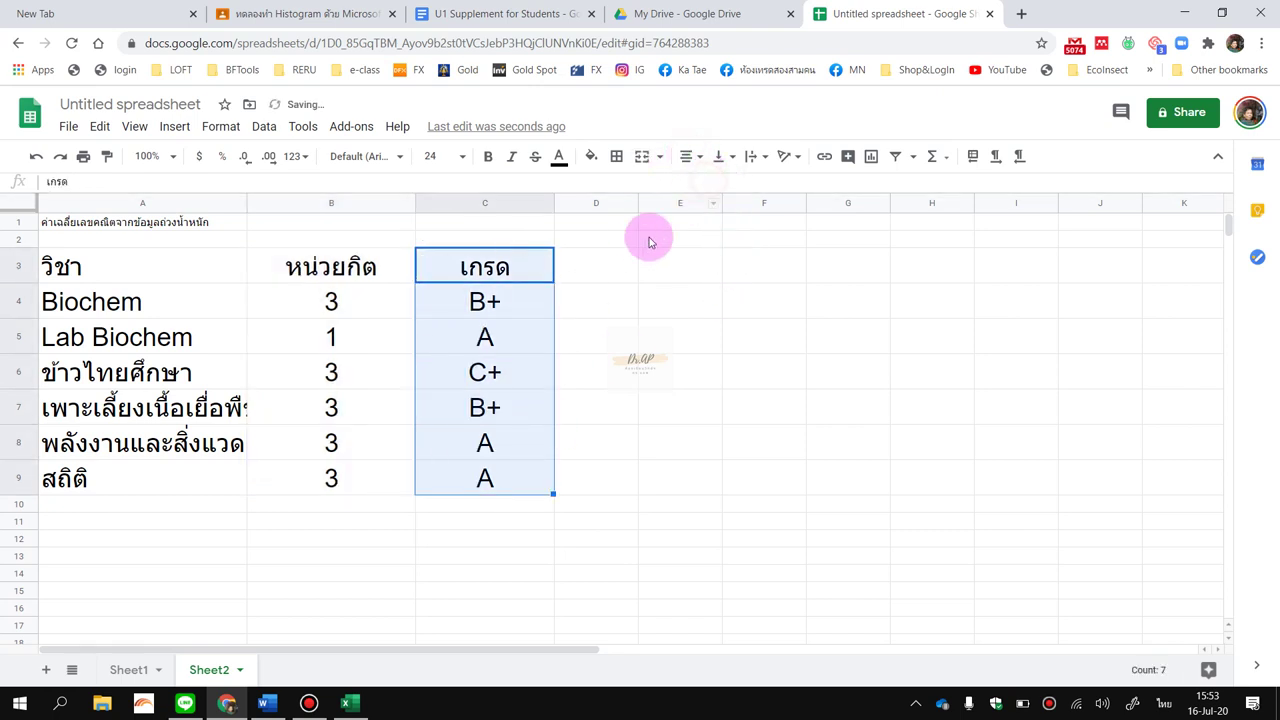
# Widen column D slightly and enter the grade points 3.5 and 4 in cells D4 and D5.
pyautogui.click(614, 266)
pyautogui.moveTo(641, 206); pyautogui.dragTo(664, 204)
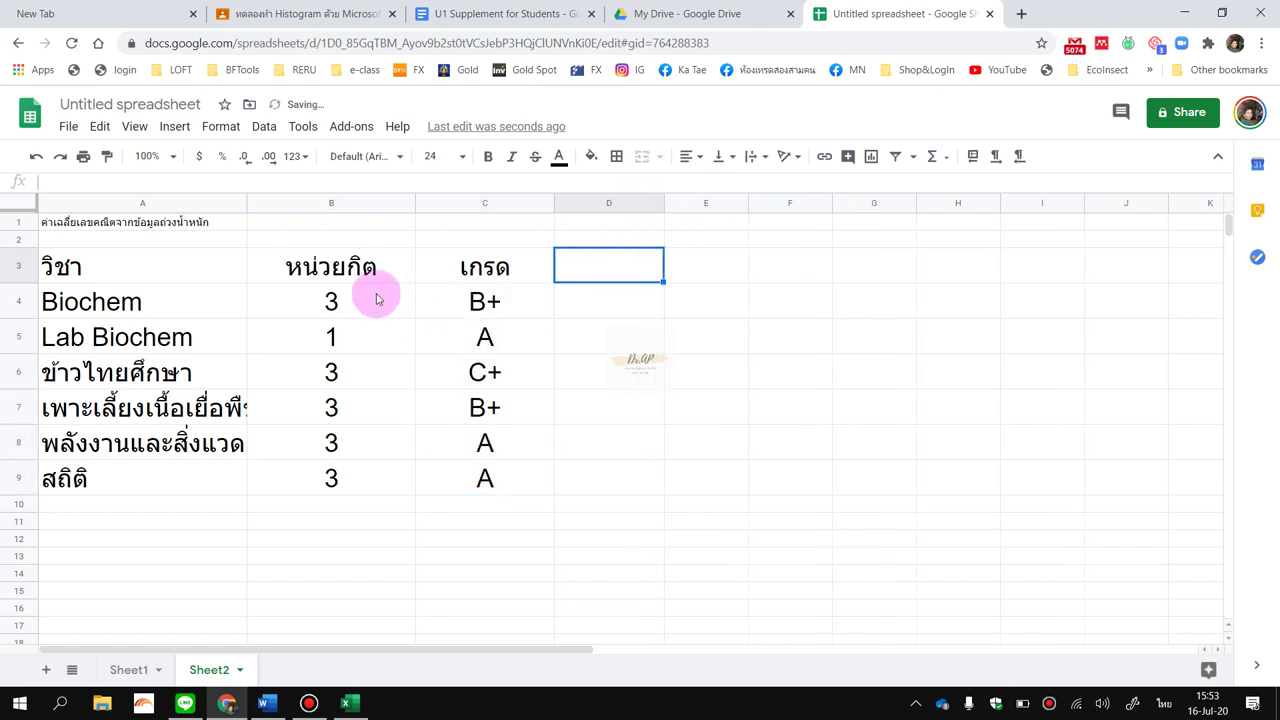
pyautogui.click(590, 298)
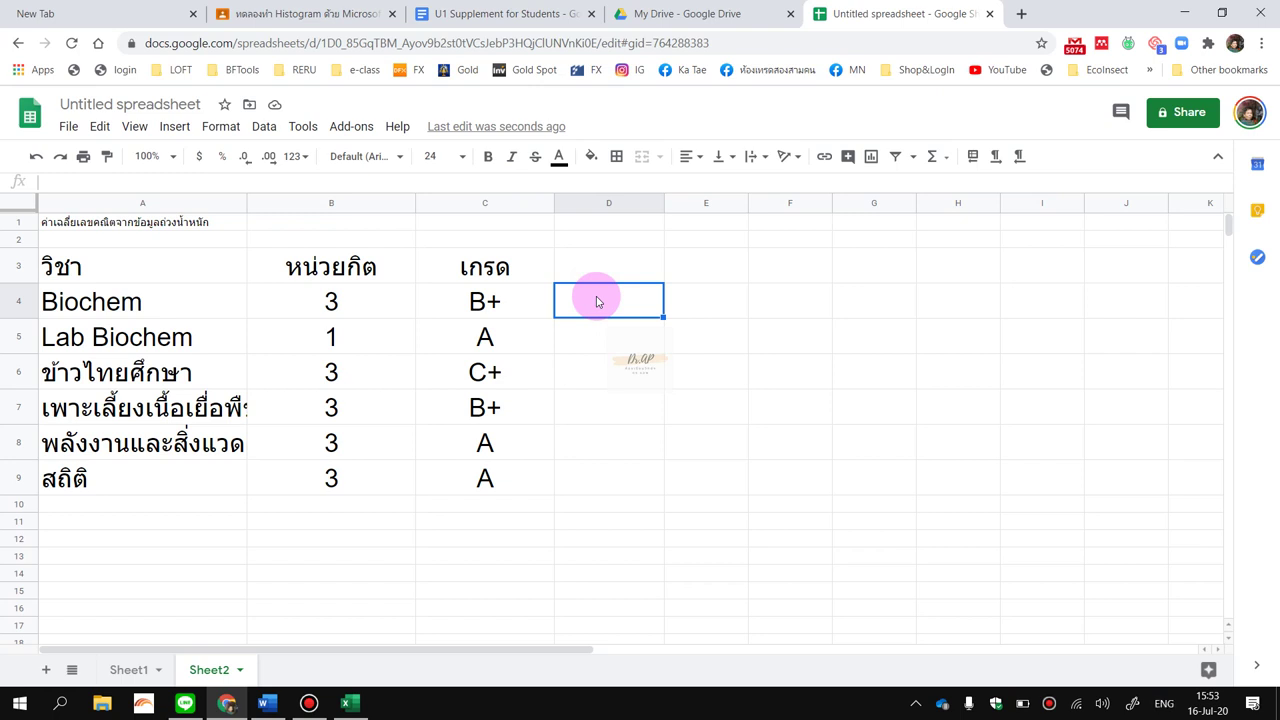
pyautogui.write('3.5')
pyautogui.press('Return')
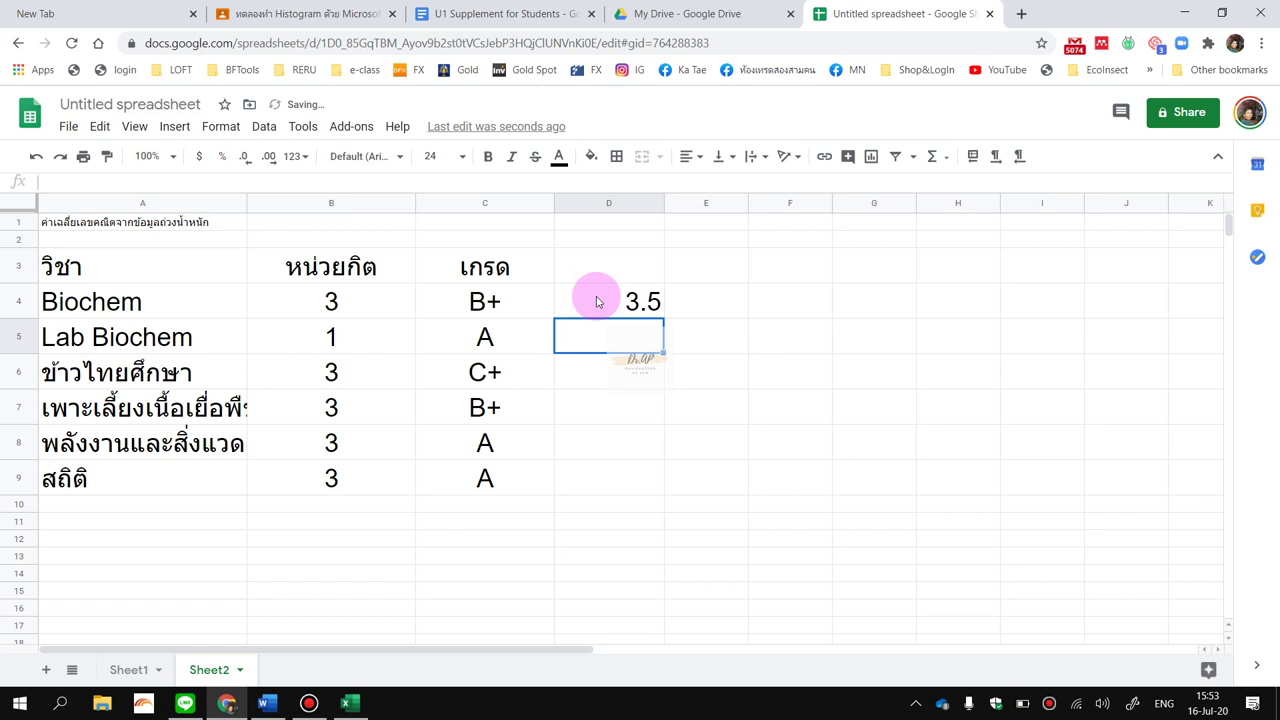
pyautogui.write('4')
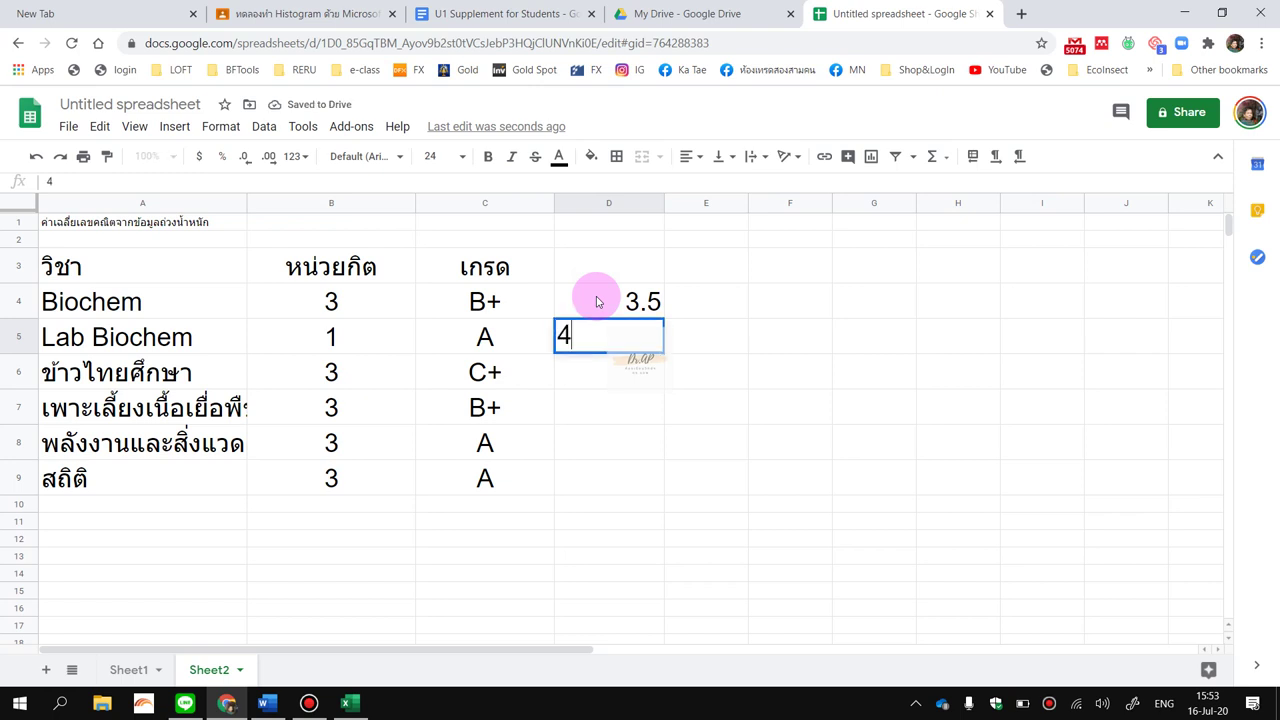
pyautogui.press('Return')
# Enter the grade points 2.5, 3.5, 4 and 4 in cells D6 to D9.
pyautogui.write('2.')
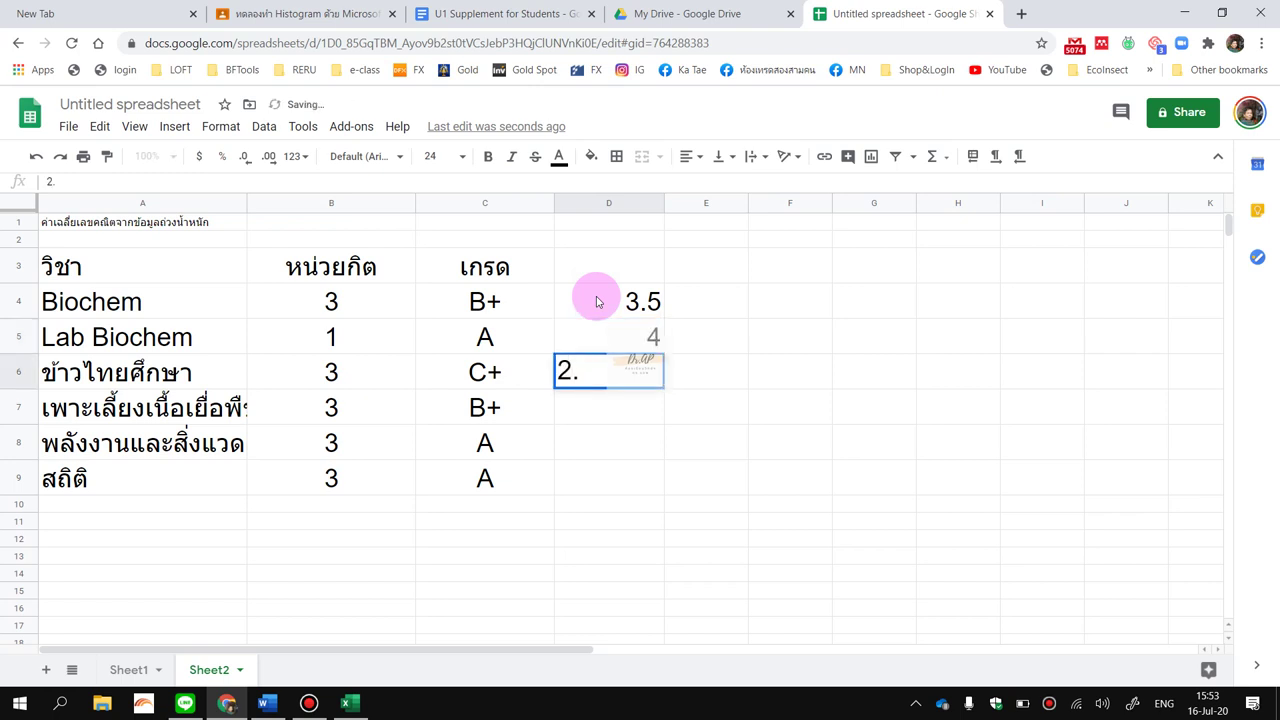
pyautogui.write('5')
pyautogui.press('Return')
pyautogui.write('3.5')
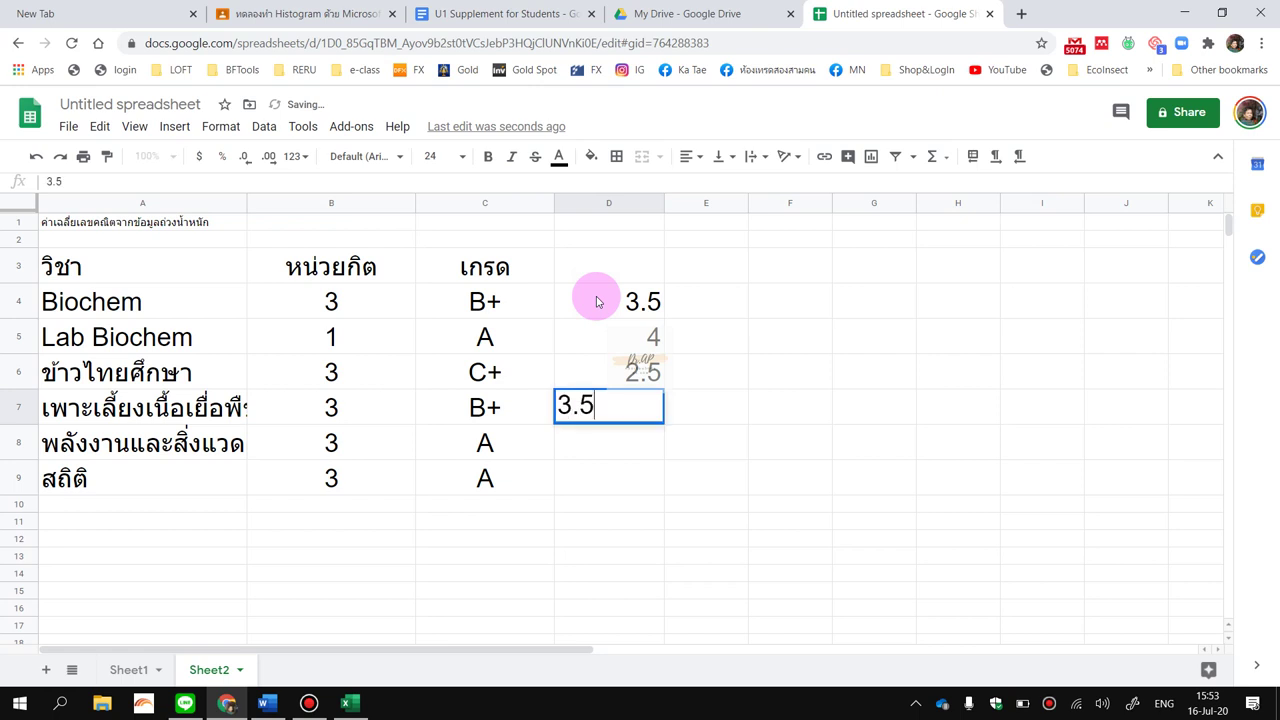
pyautogui.press('Return')
pyautogui.write('4')
pyautogui.press('Return')
pyautogui.write('4')
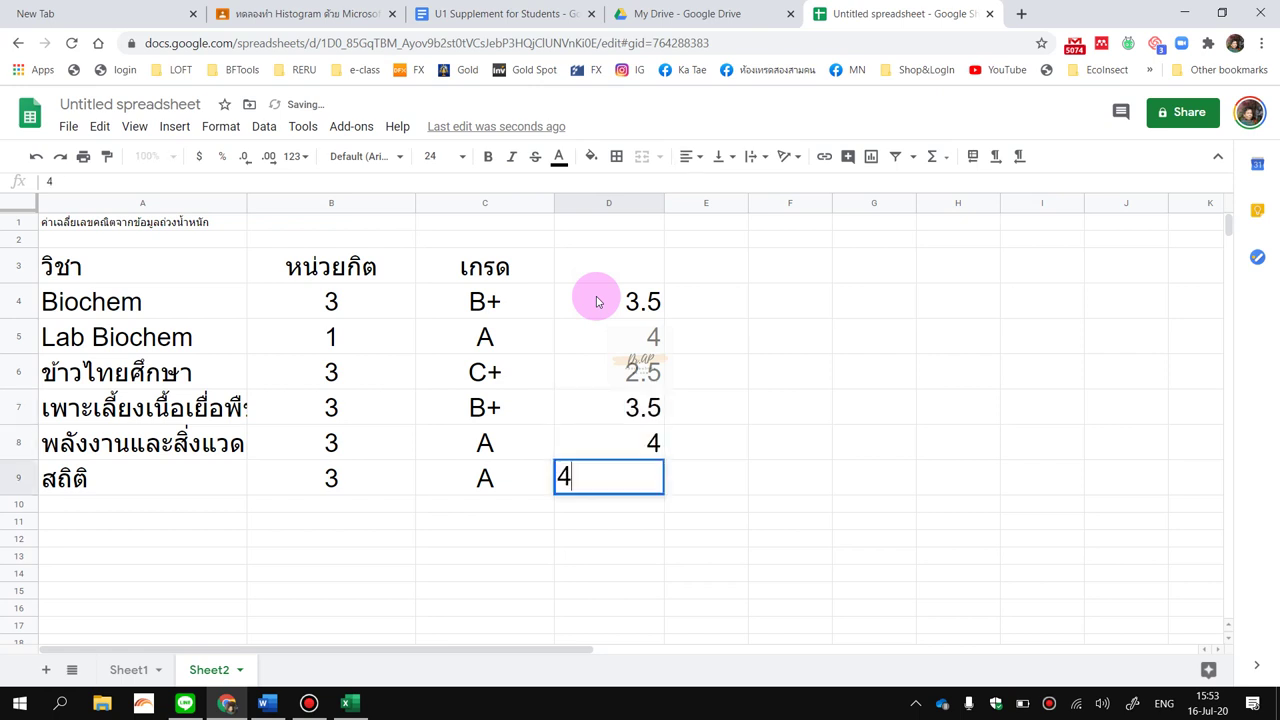
pyautogui.press('Return')
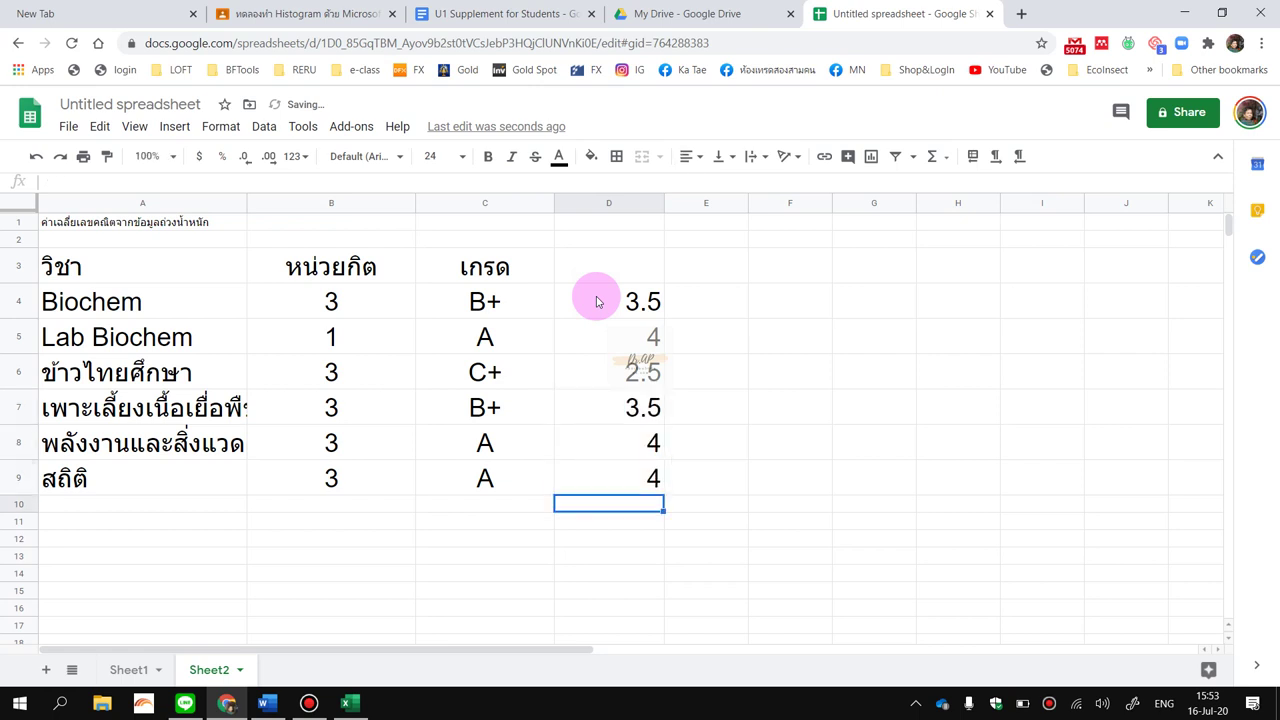
# Set the font size of the range A3:I9 to 24, covering the table and the empty columns beside it.
pyautogui.click(715, 300)
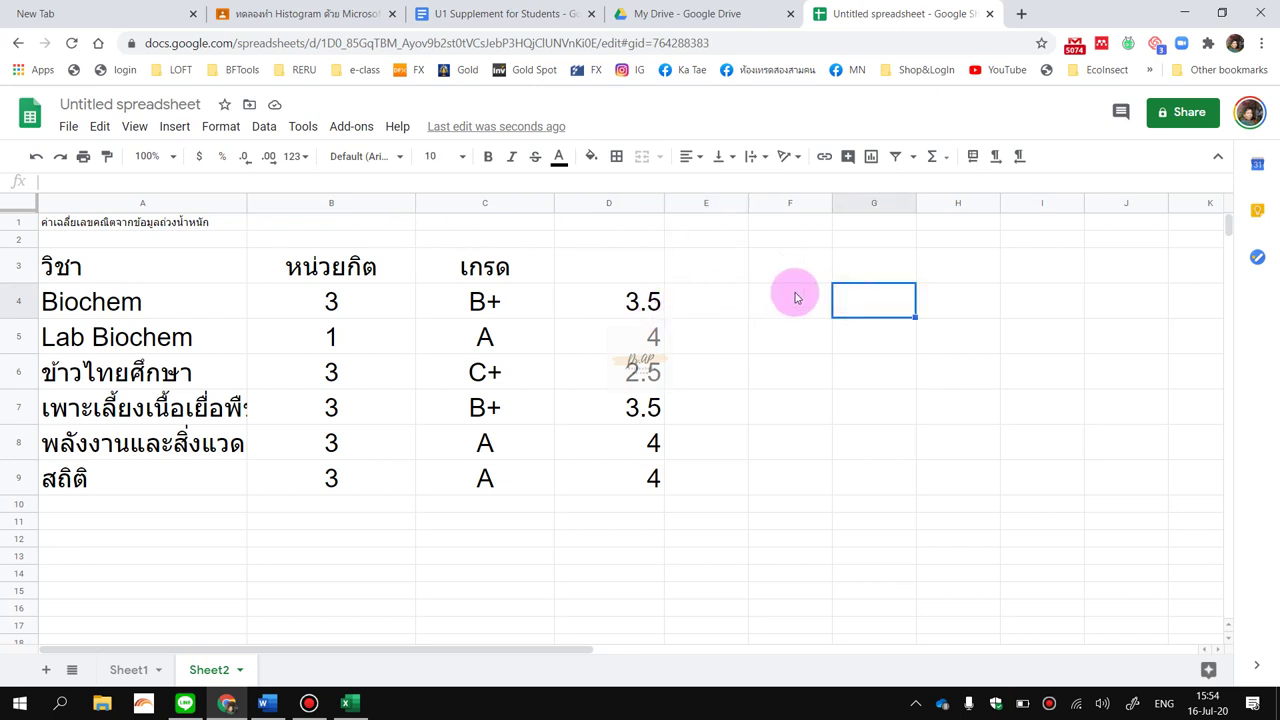
pyautogui.moveTo(794, 292); pyautogui.dragTo(1062, 478)
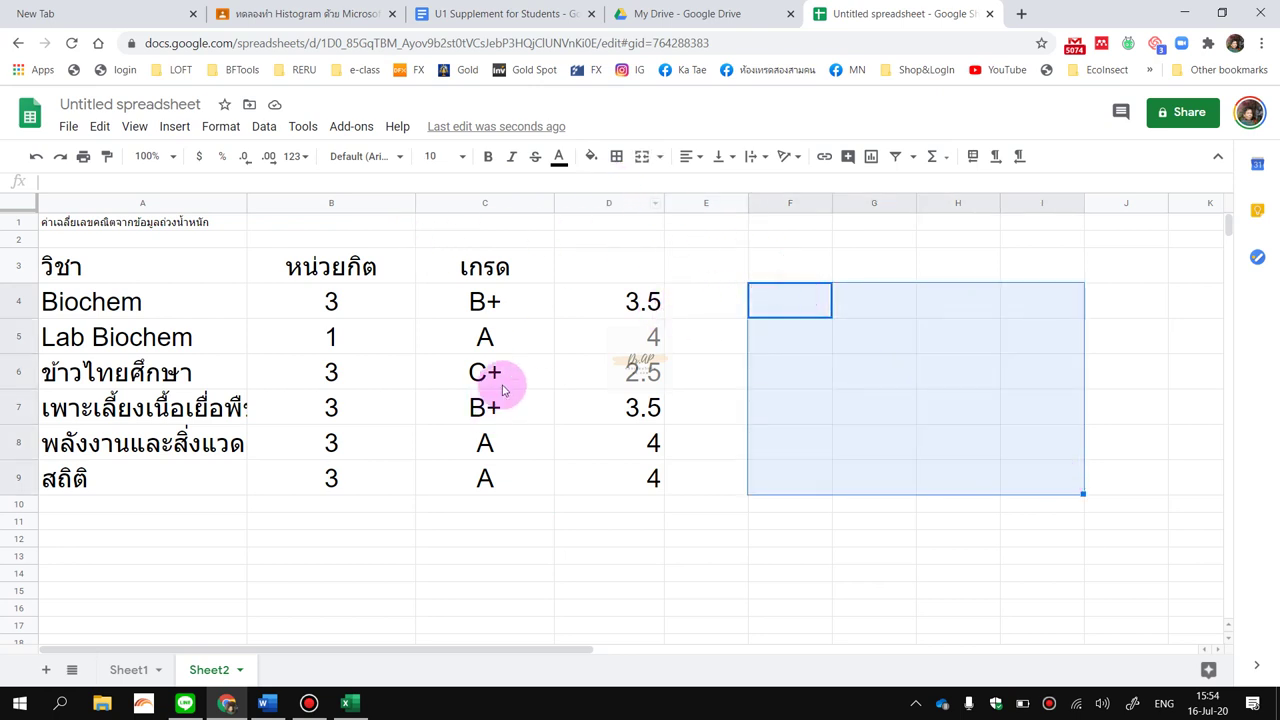
pyautogui.moveTo(177, 265); pyautogui.dragTo(1037, 480)
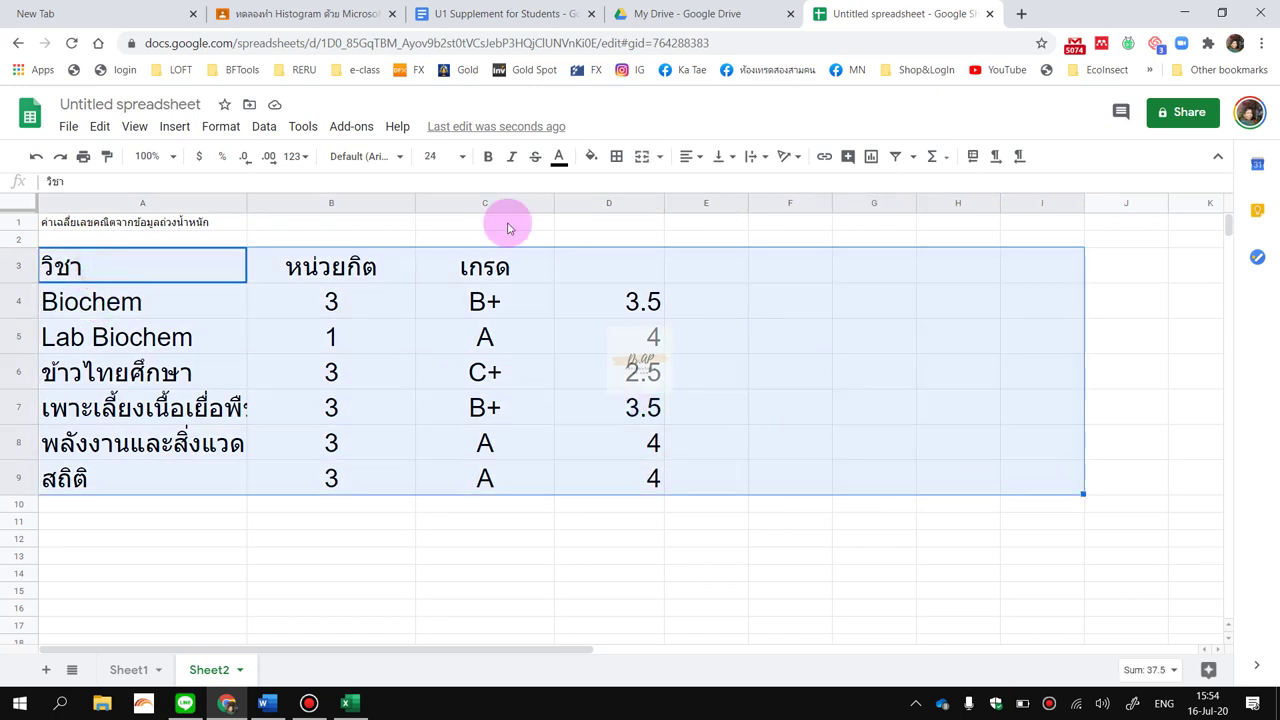
pyautogui.click(465, 155)
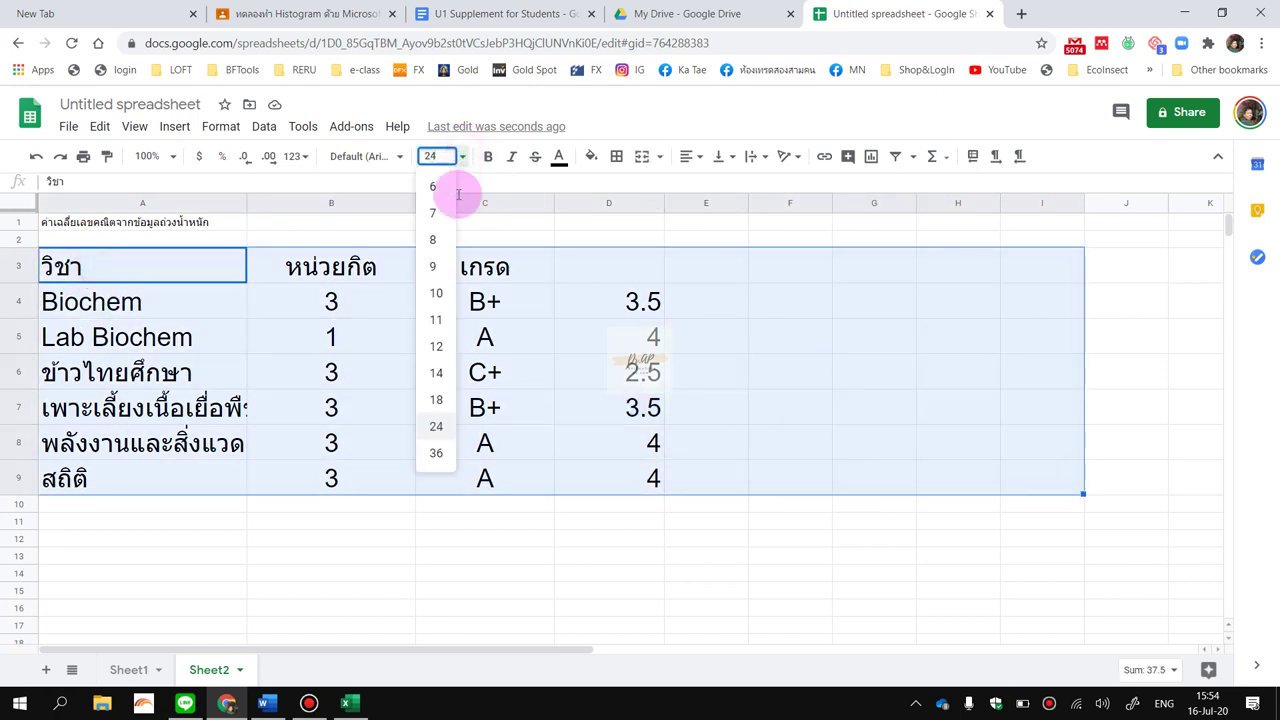
pyautogui.click(429, 426)
# Multiply each course's grade point by its credits with =D4*B4 in cell E4, and fill the formula down to E9.
pyautogui.click(715, 296)
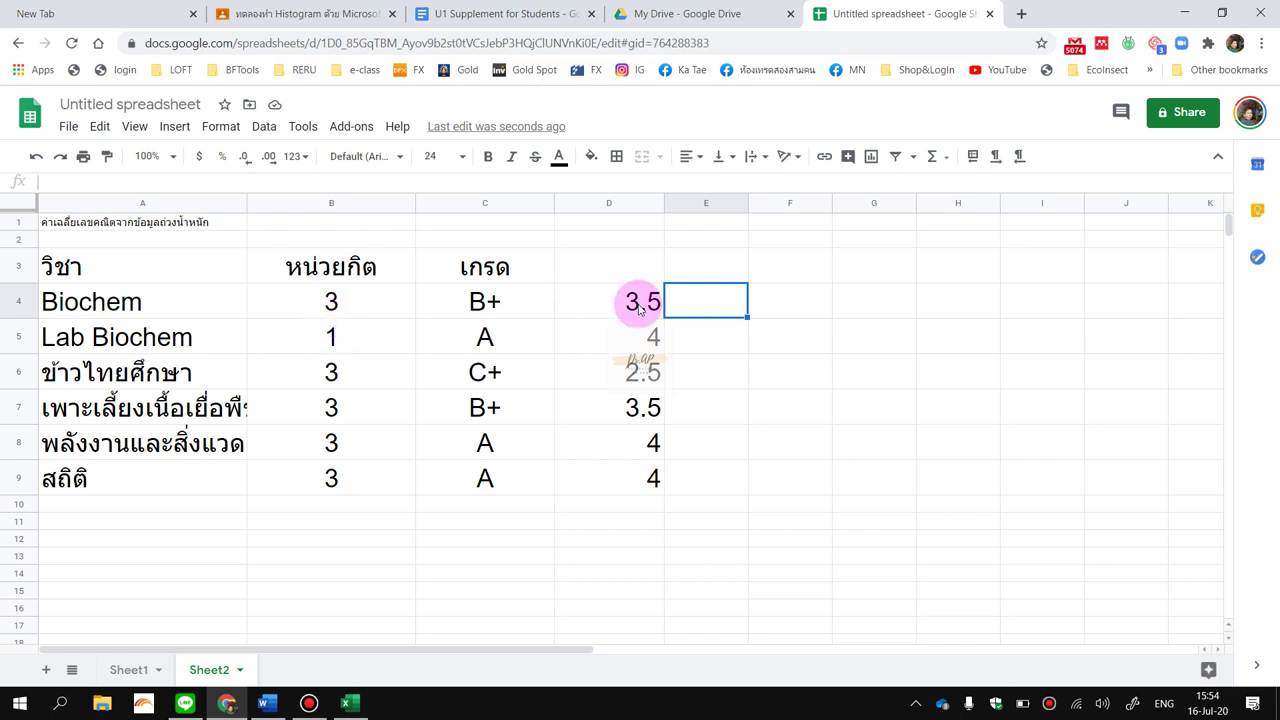
pyautogui.write('=')
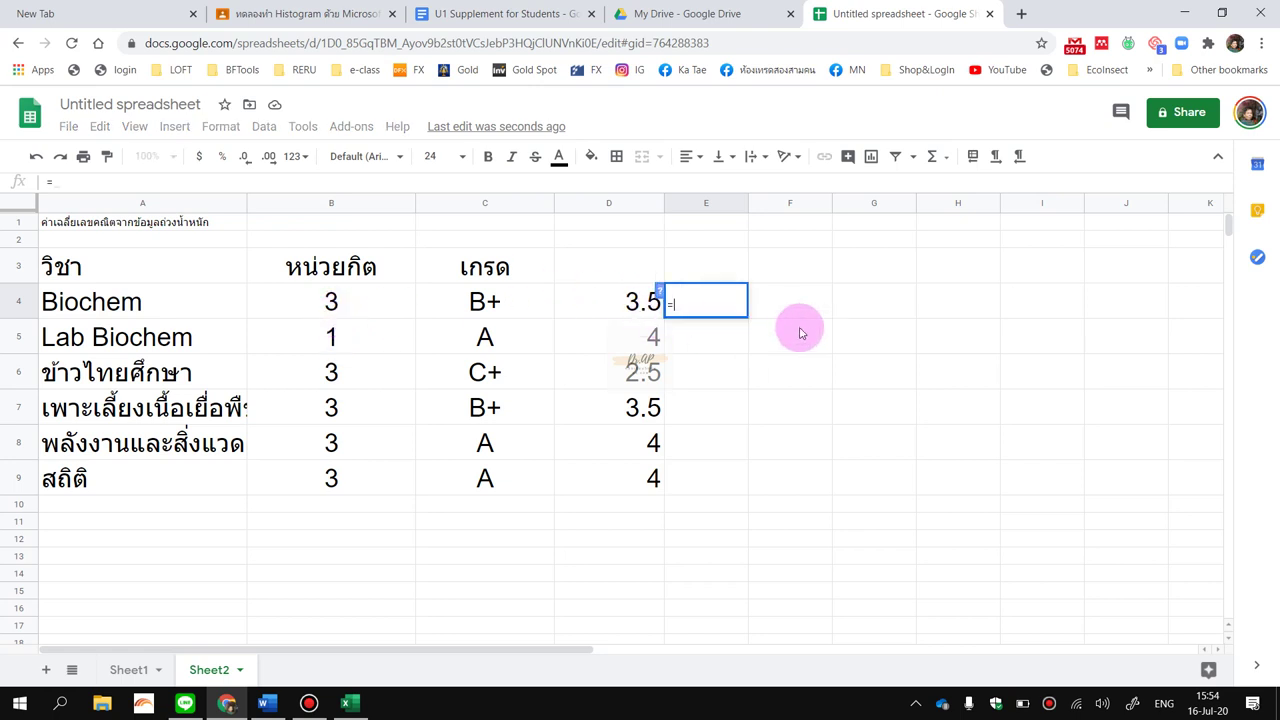
pyautogui.click(598, 307)
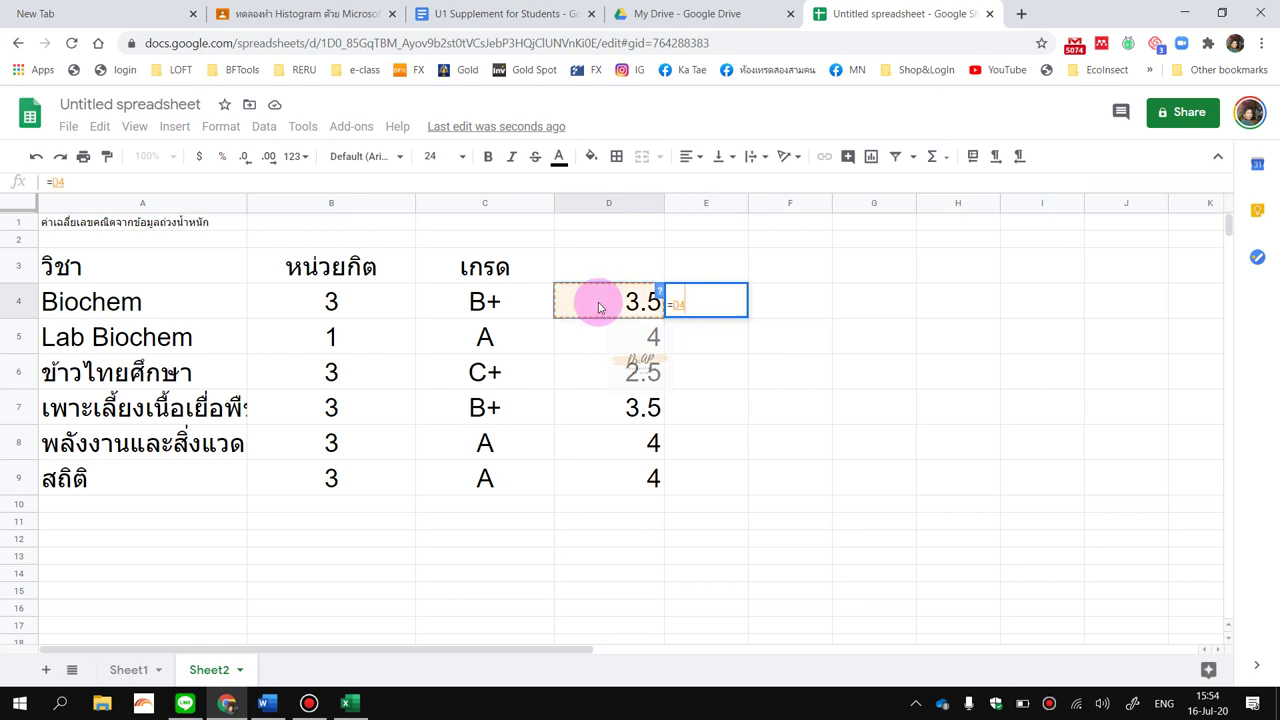
pyautogui.write('*')
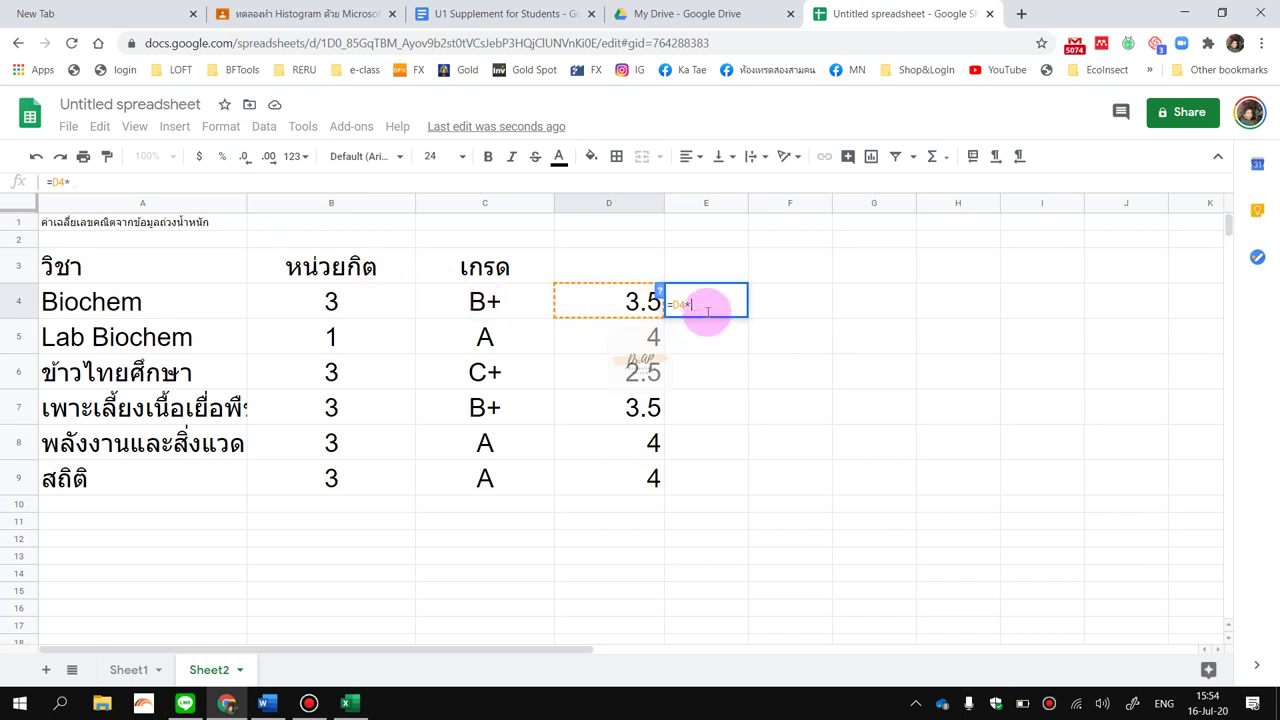
pyautogui.click(365, 306)
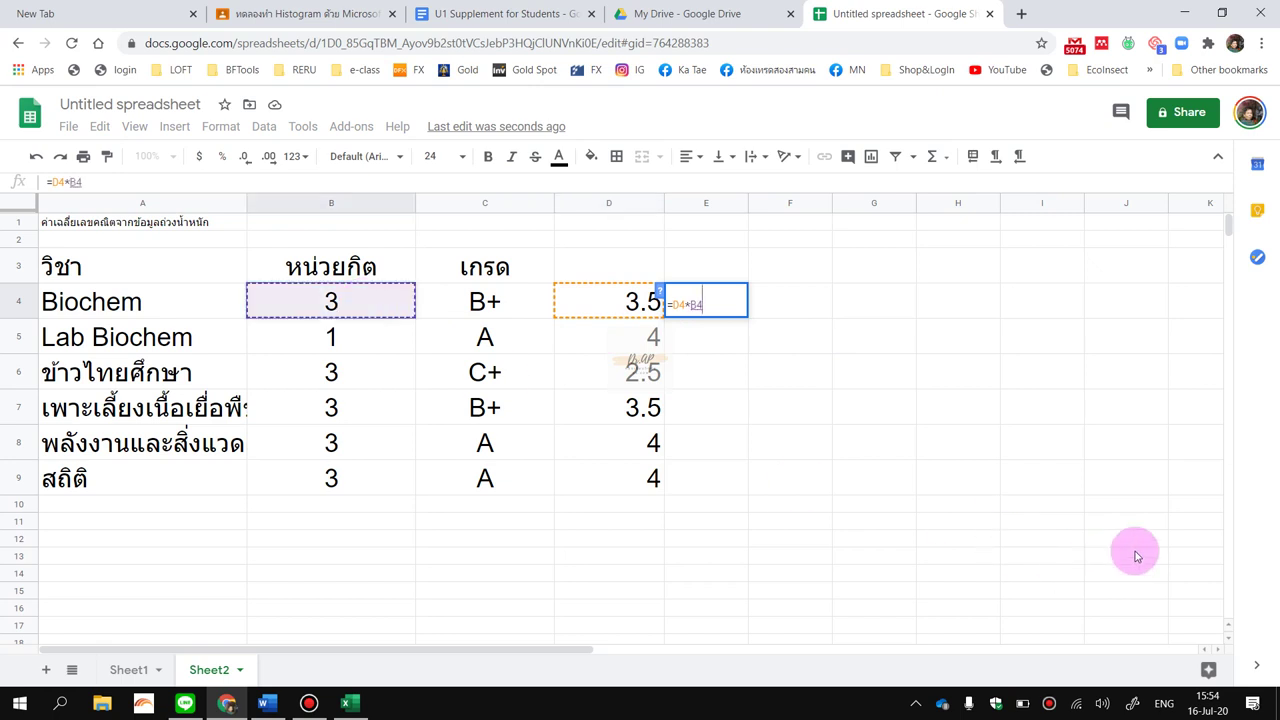
pyautogui.press('Return')
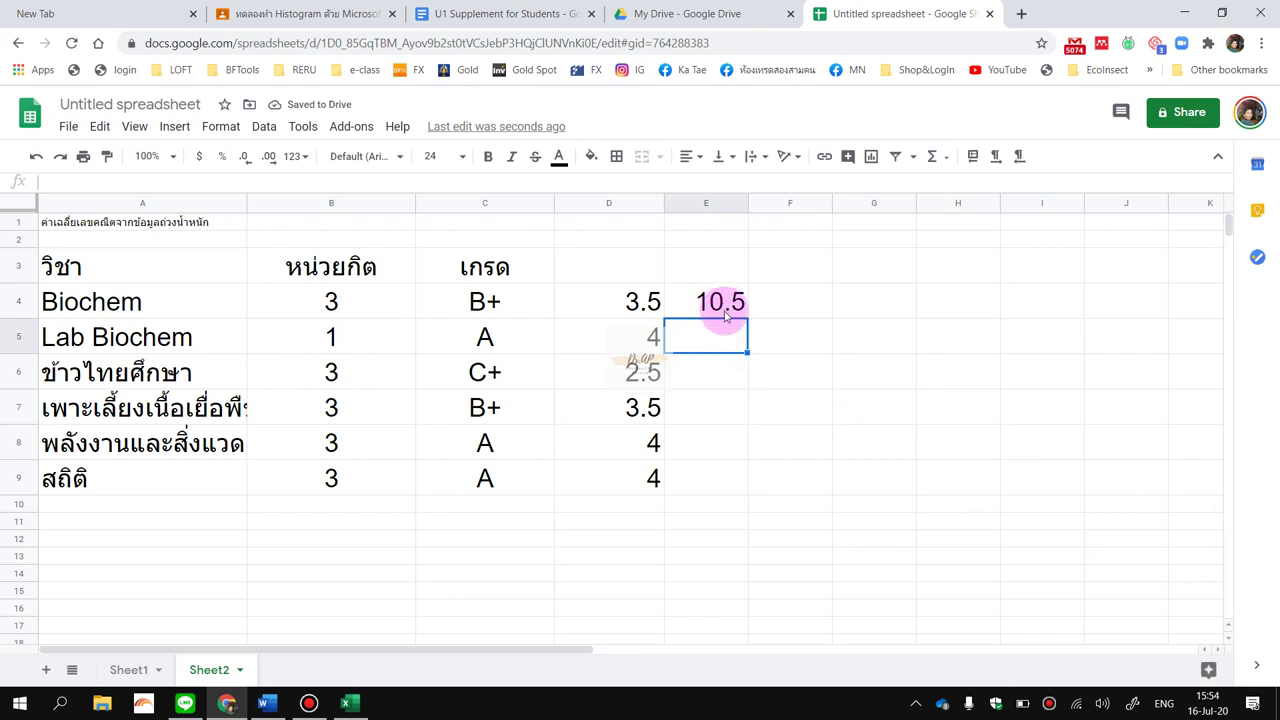
pyautogui.click(722, 303)
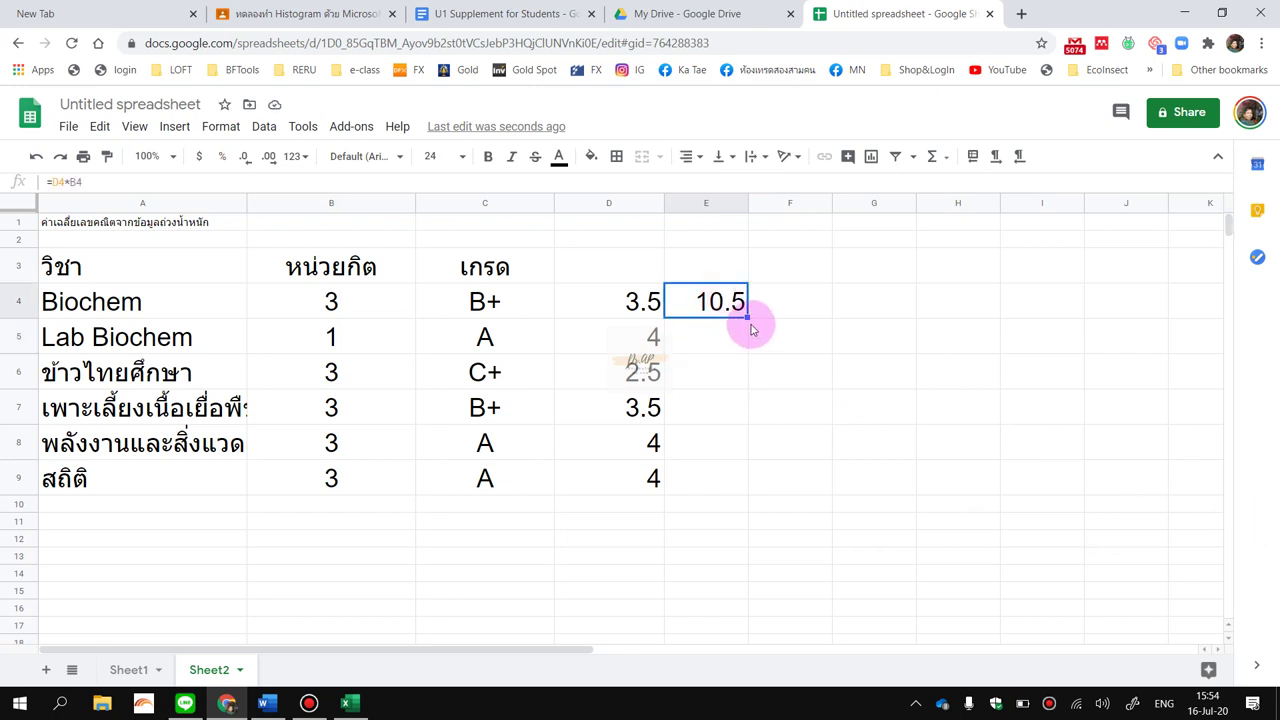
pyautogui.moveTo(747, 317); pyautogui.dragTo(737, 488)
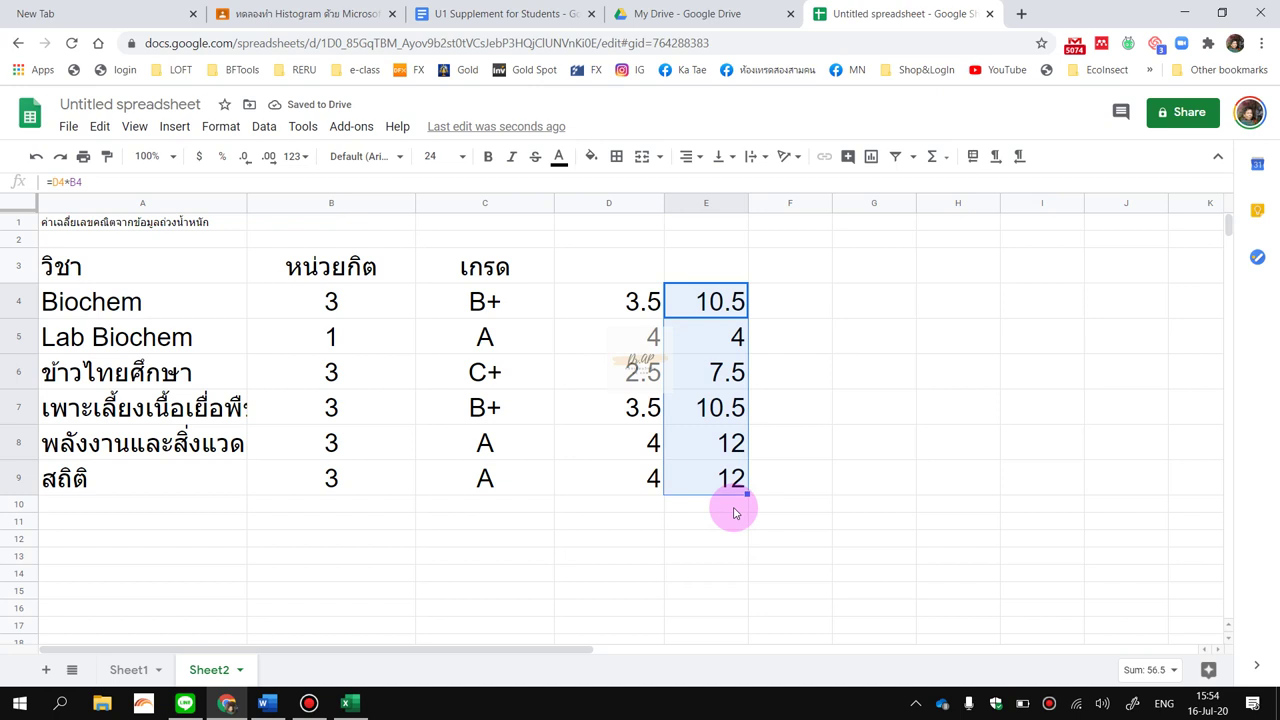
pyautogui.click(735, 508)
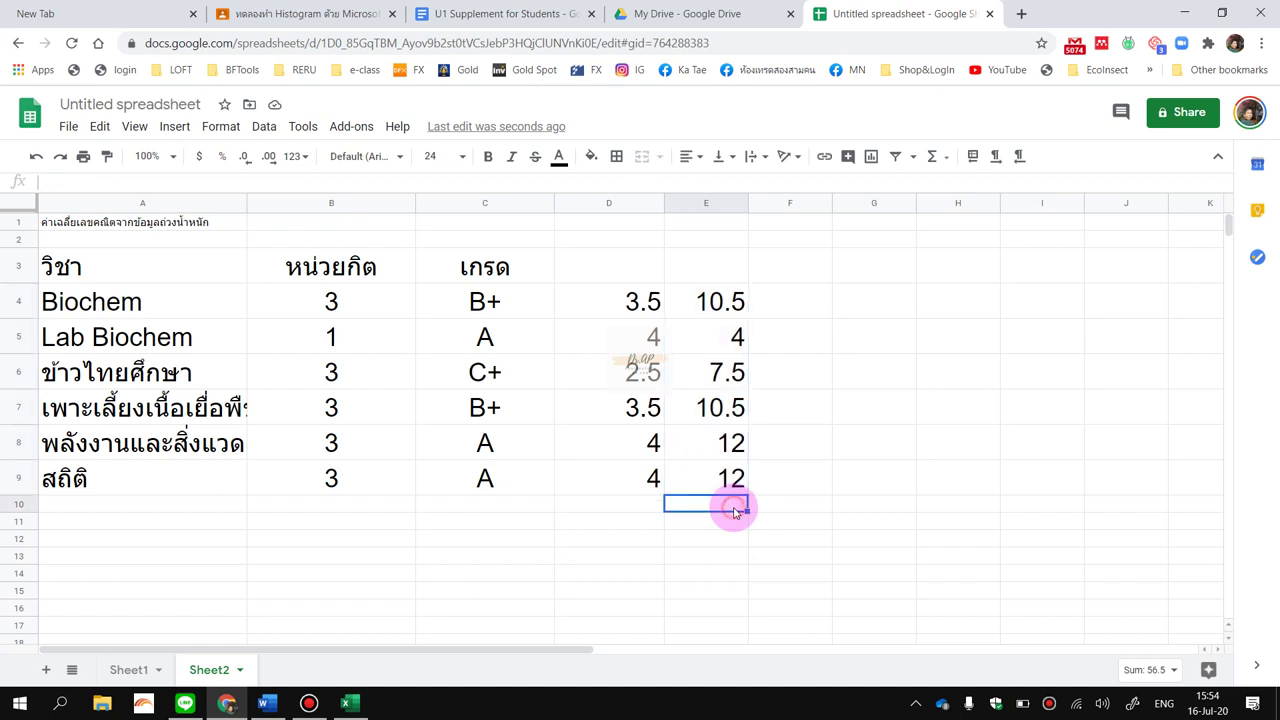
# Total the หน่วยกิต column in cell B10 with =SUM(B4:B9).
pyautogui.click(333, 511)
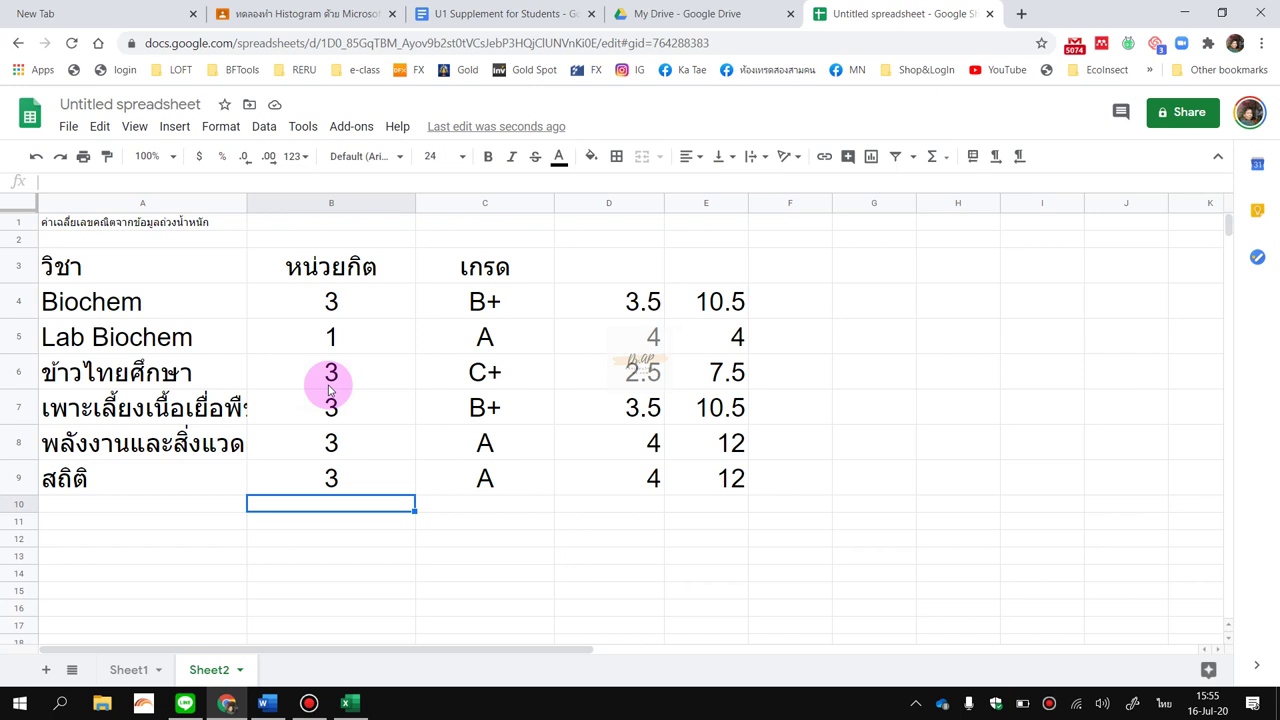
pyautogui.write('ช')
pyautogui.press('BackSpace')
pyautogui.press('`')
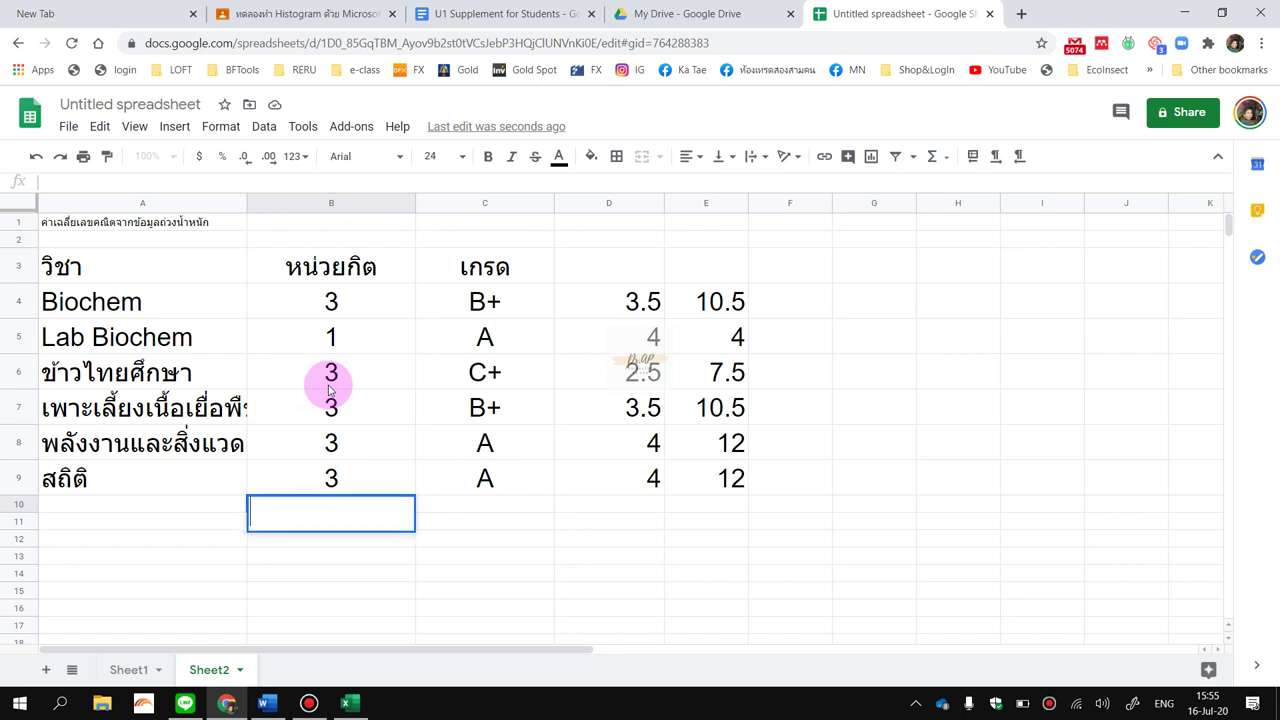
pyautogui.write('=')
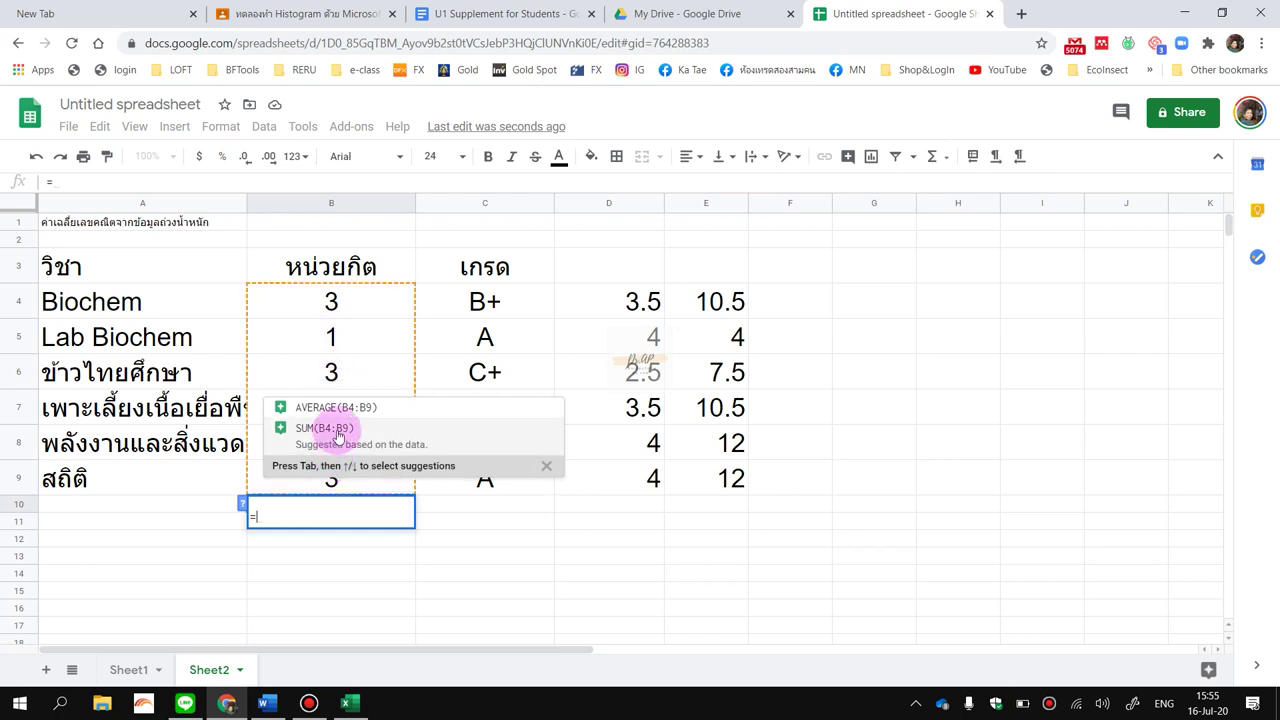
pyautogui.click(338, 436)
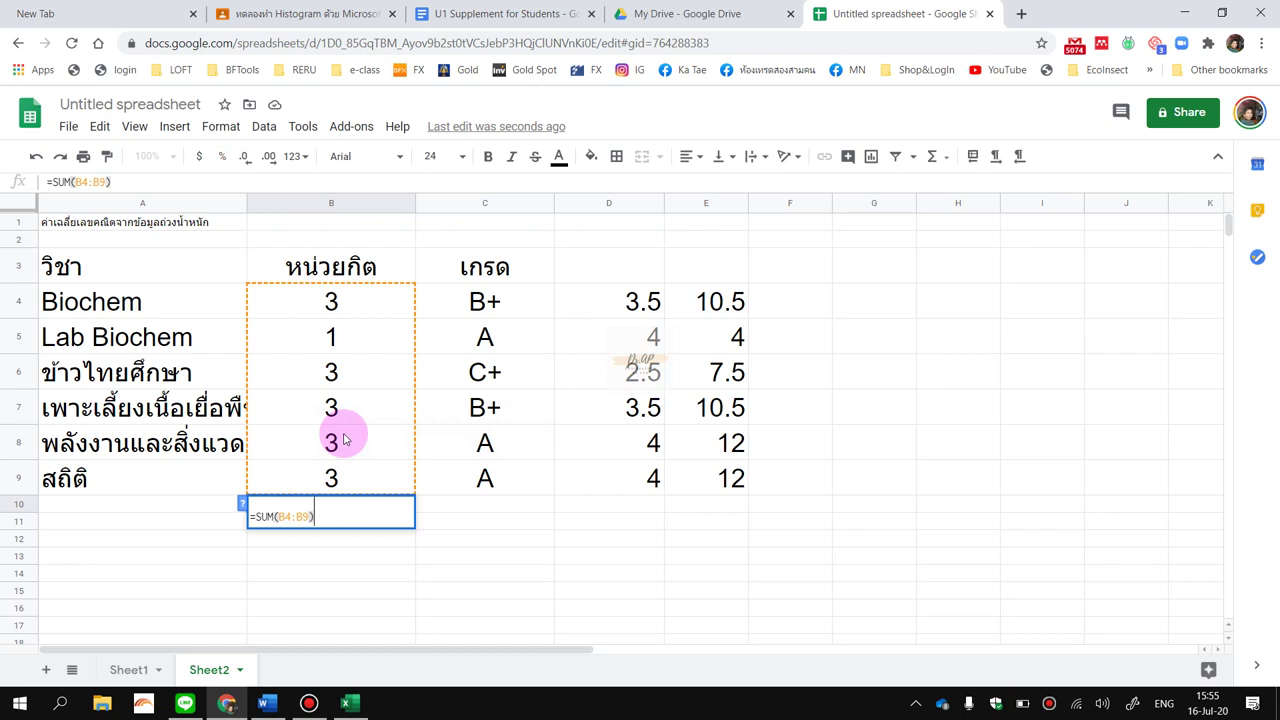
pyautogui.press('Return')
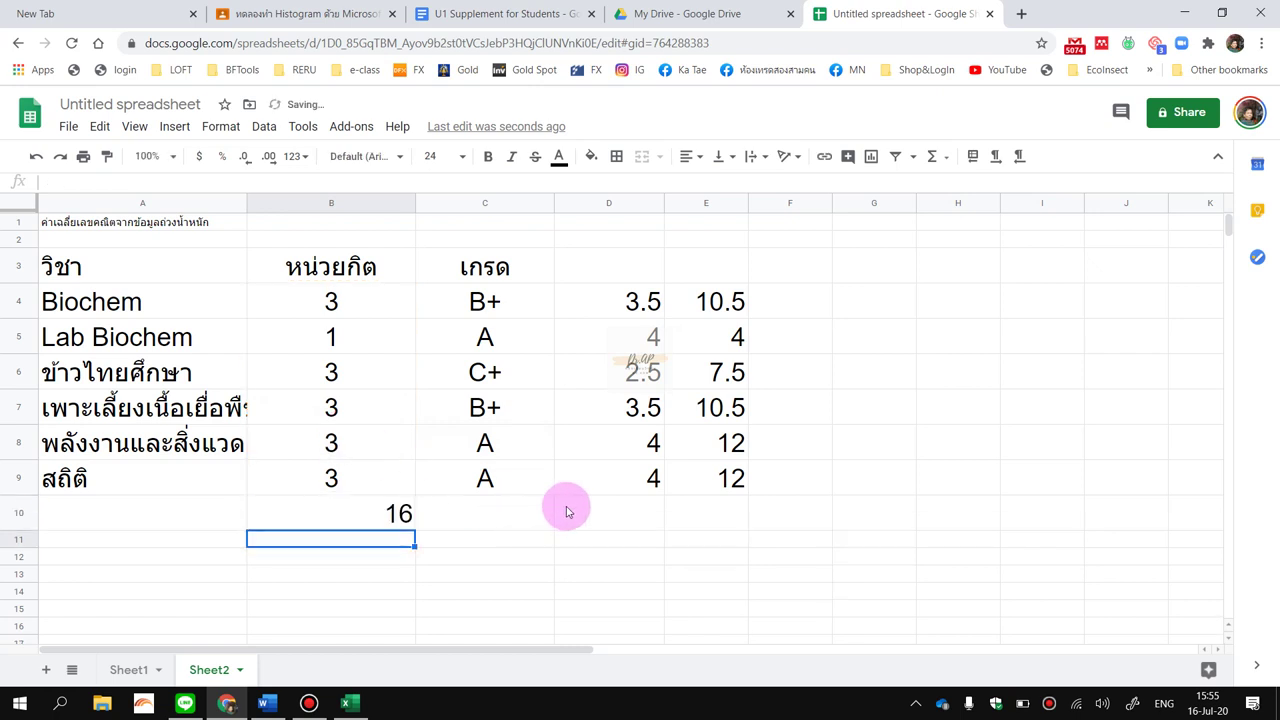
# Total the credit-weighted grade points in cell E10 with =SUM(E4:E9).
pyautogui.click(679, 512)
pyautogui.write('=')
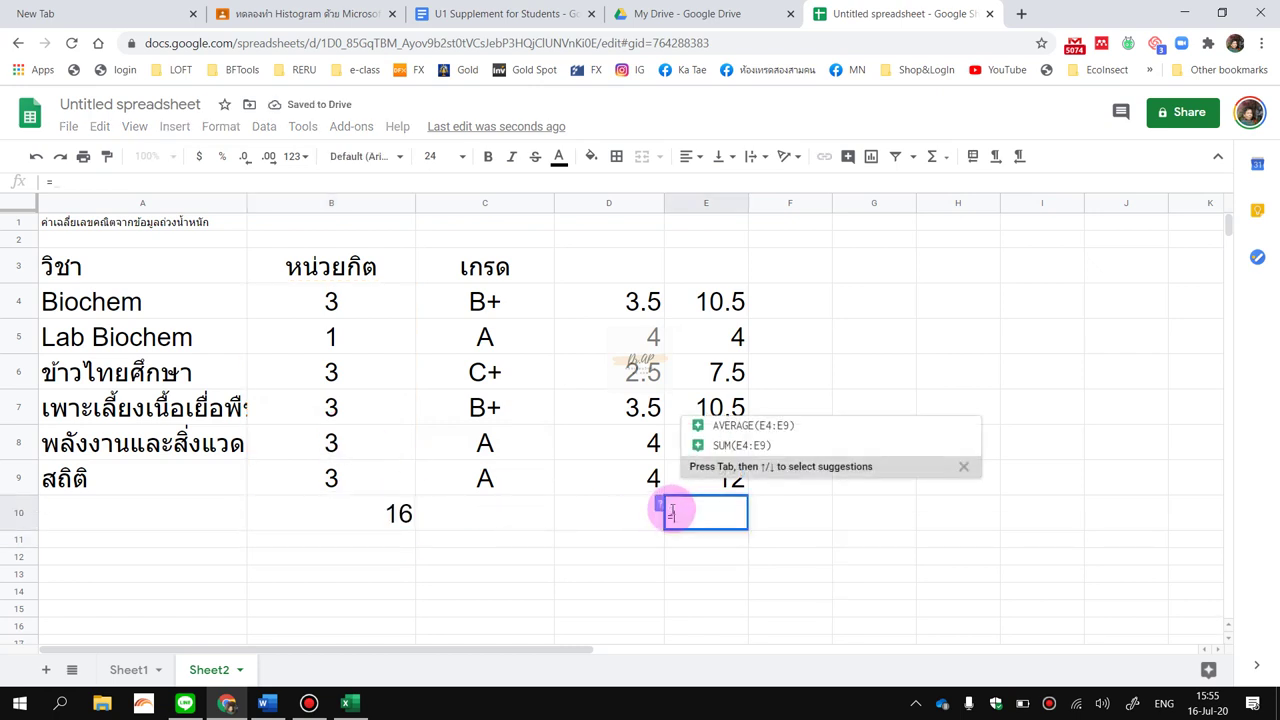
pyautogui.click(745, 445)
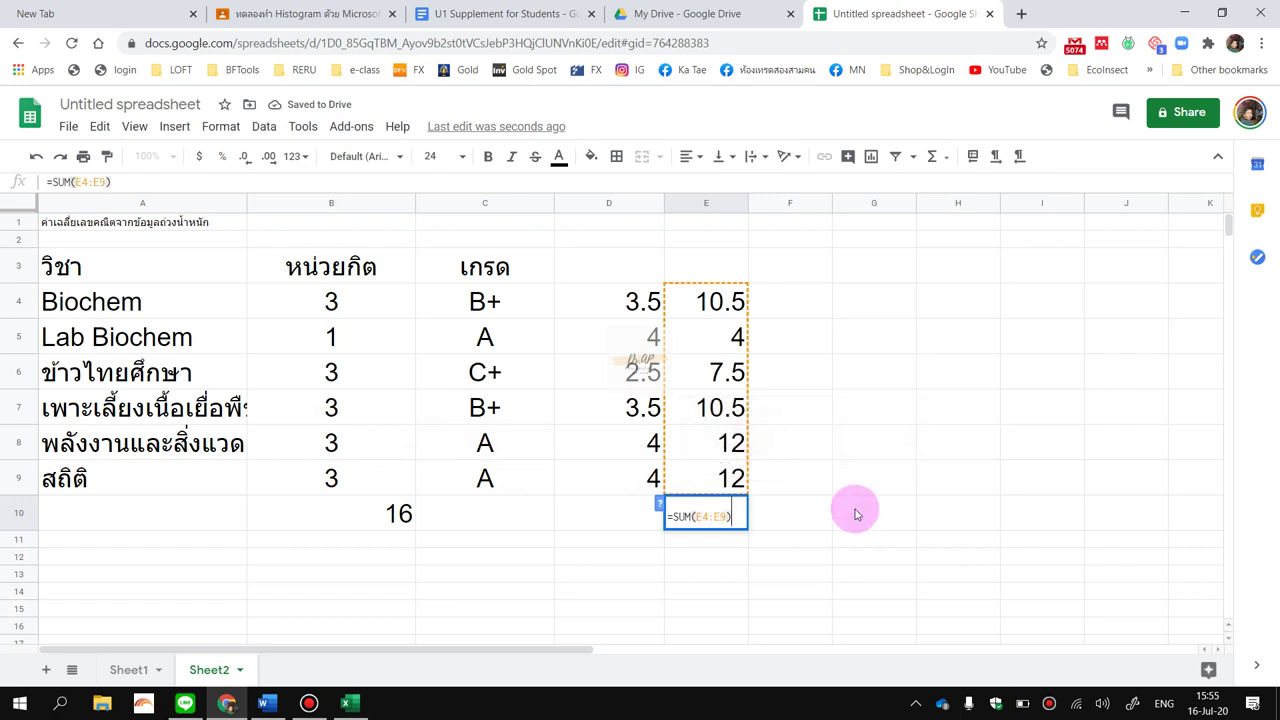
pyautogui.press('Return')
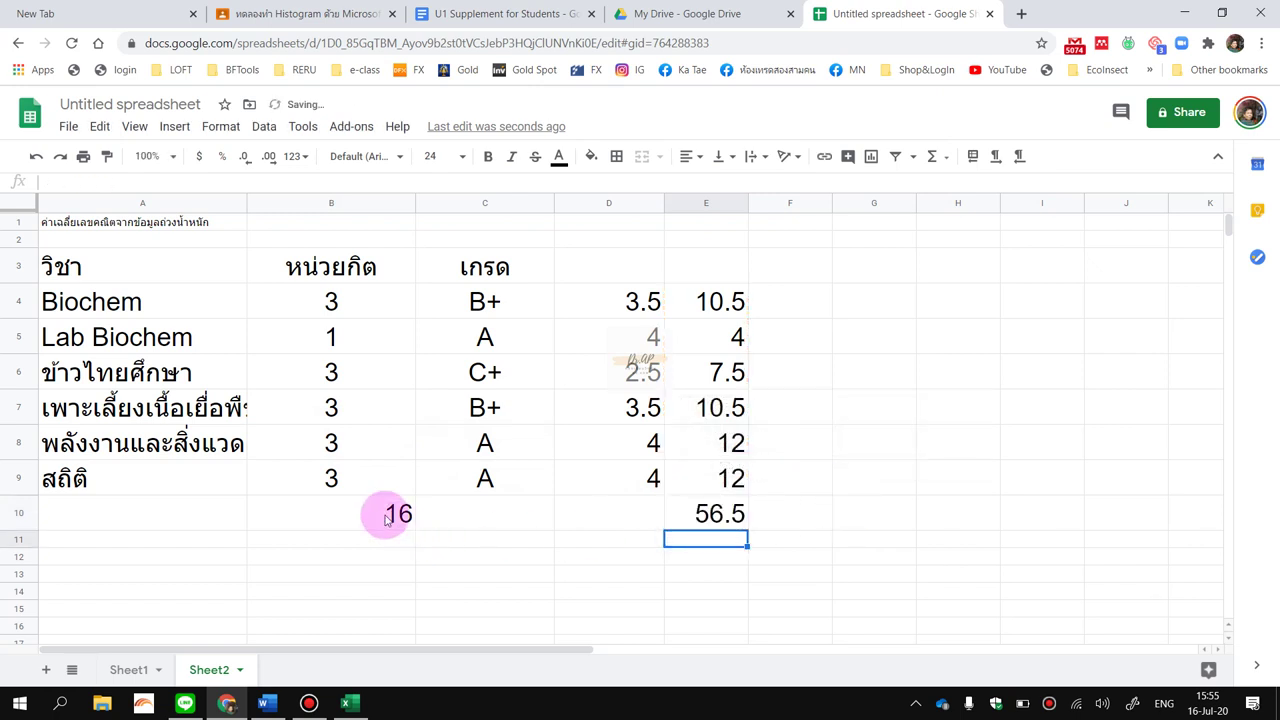
# Enter the row label เกรดเฉลี่ย in cell A11, below the totals row.
pyautogui.click(163, 523)
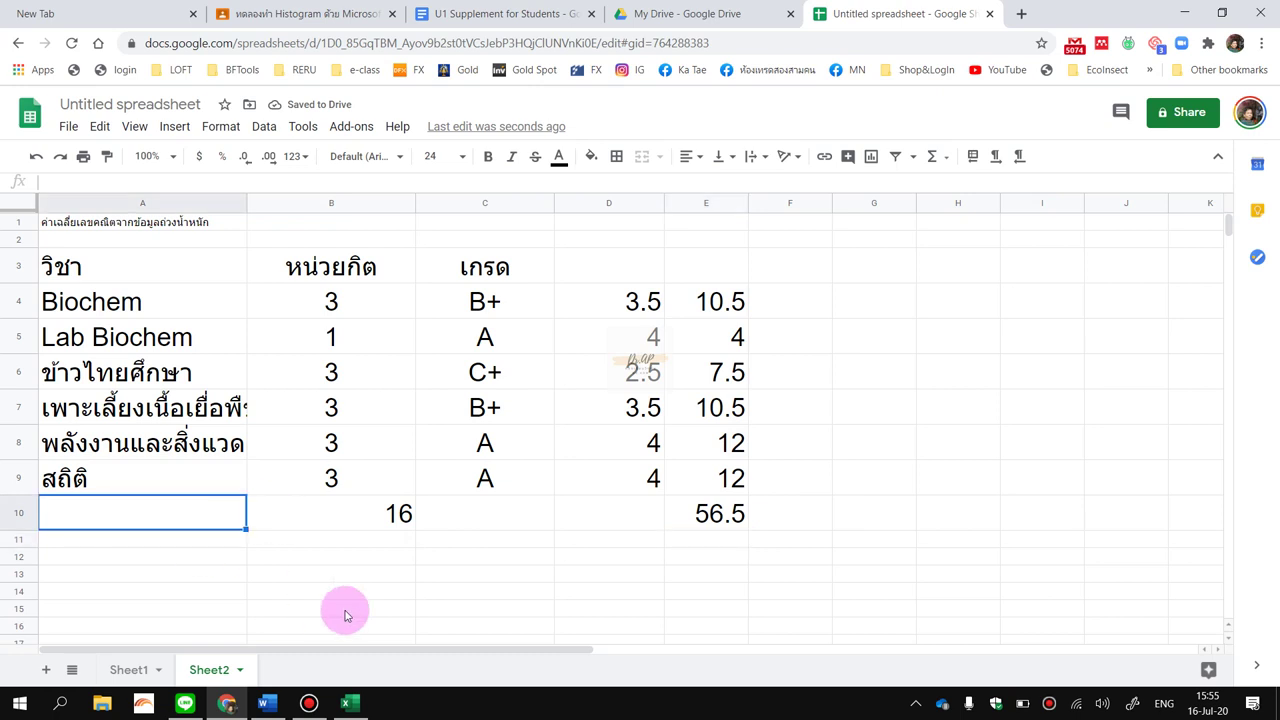
pyautogui.click(170, 545)
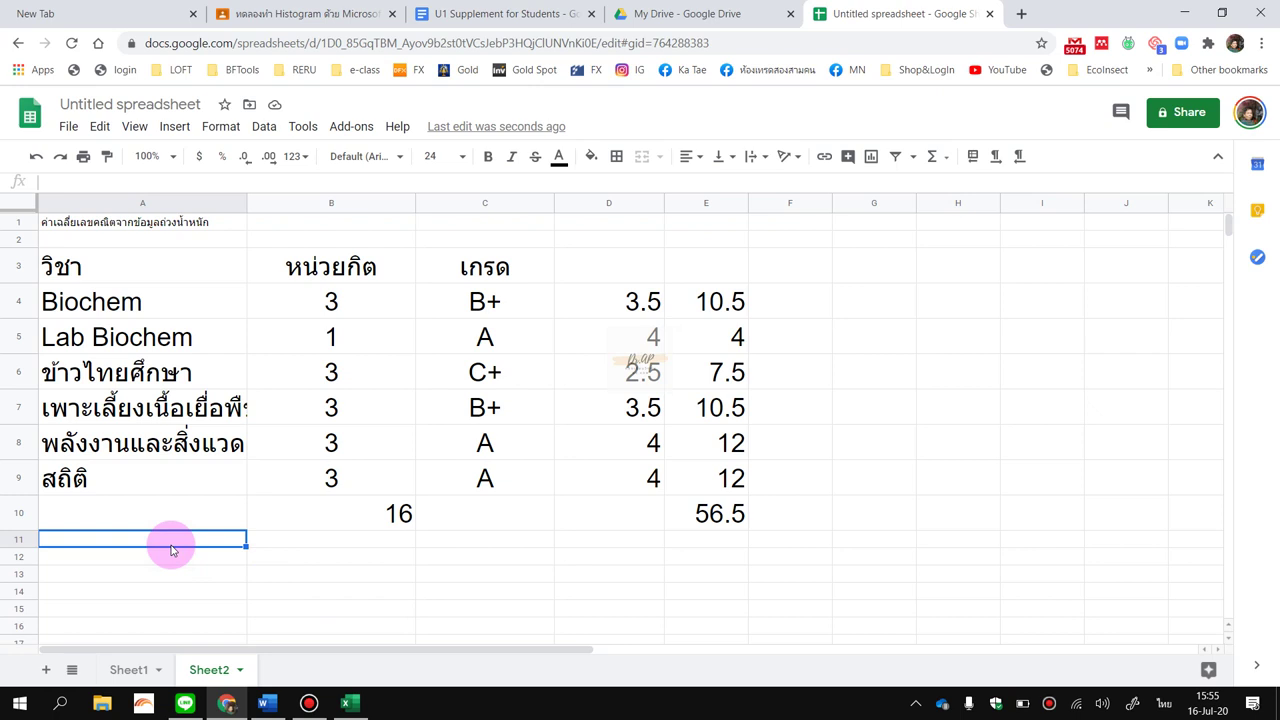
pyautogui.write('เกรดเฉลี่ย')
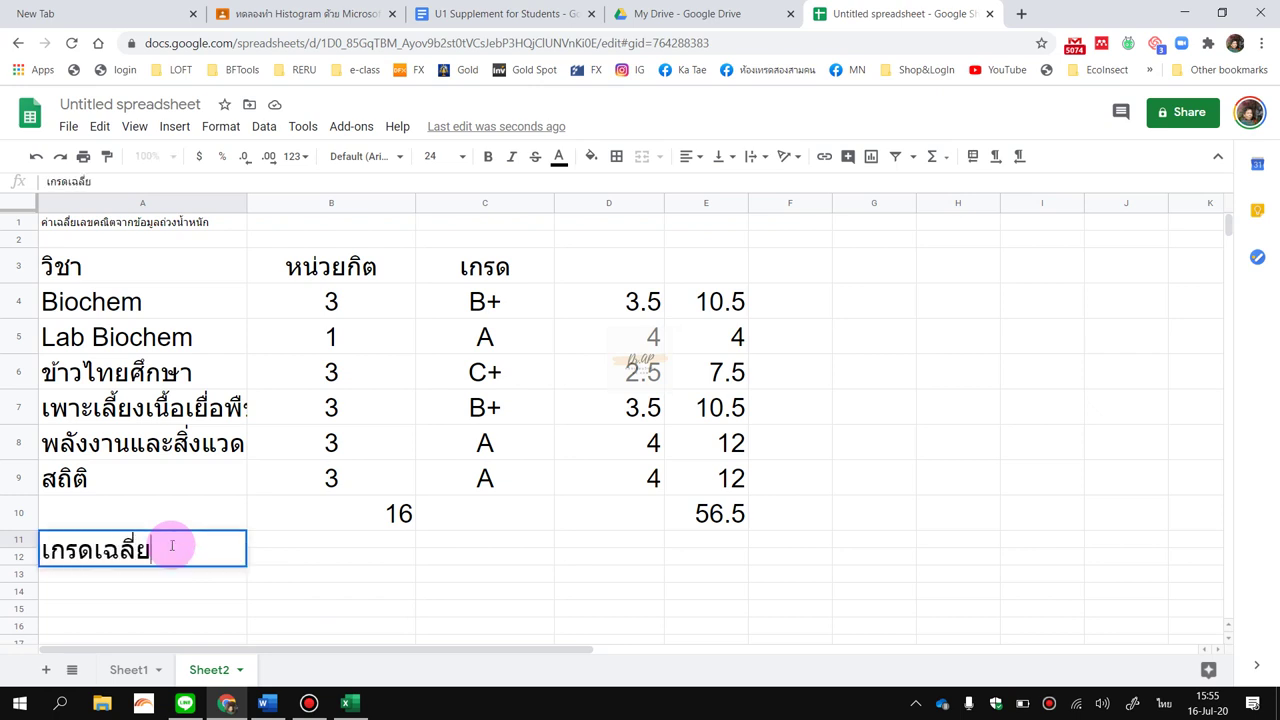
pyautogui.press('Tab')
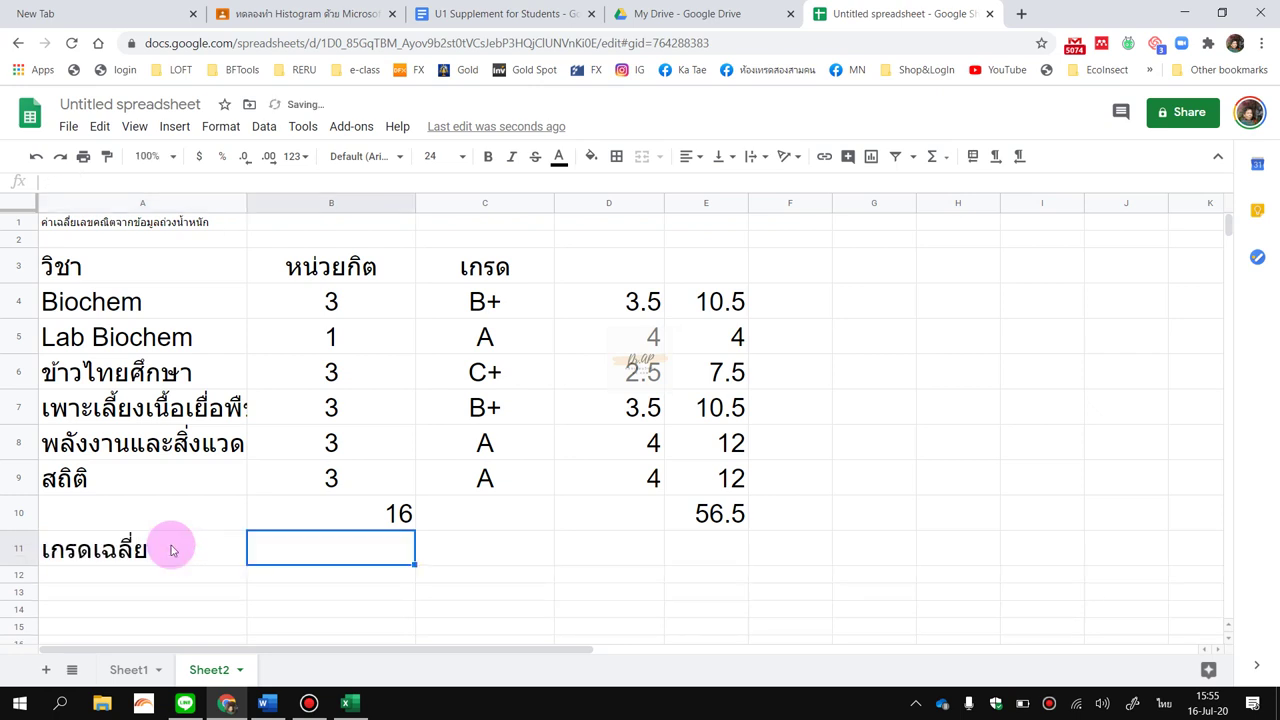
# Calculate the weighted grade average in cell B11 by dividing the weighted total by total credits with =E10/B10.
pyautogui.hotkey('alt', 'shift')
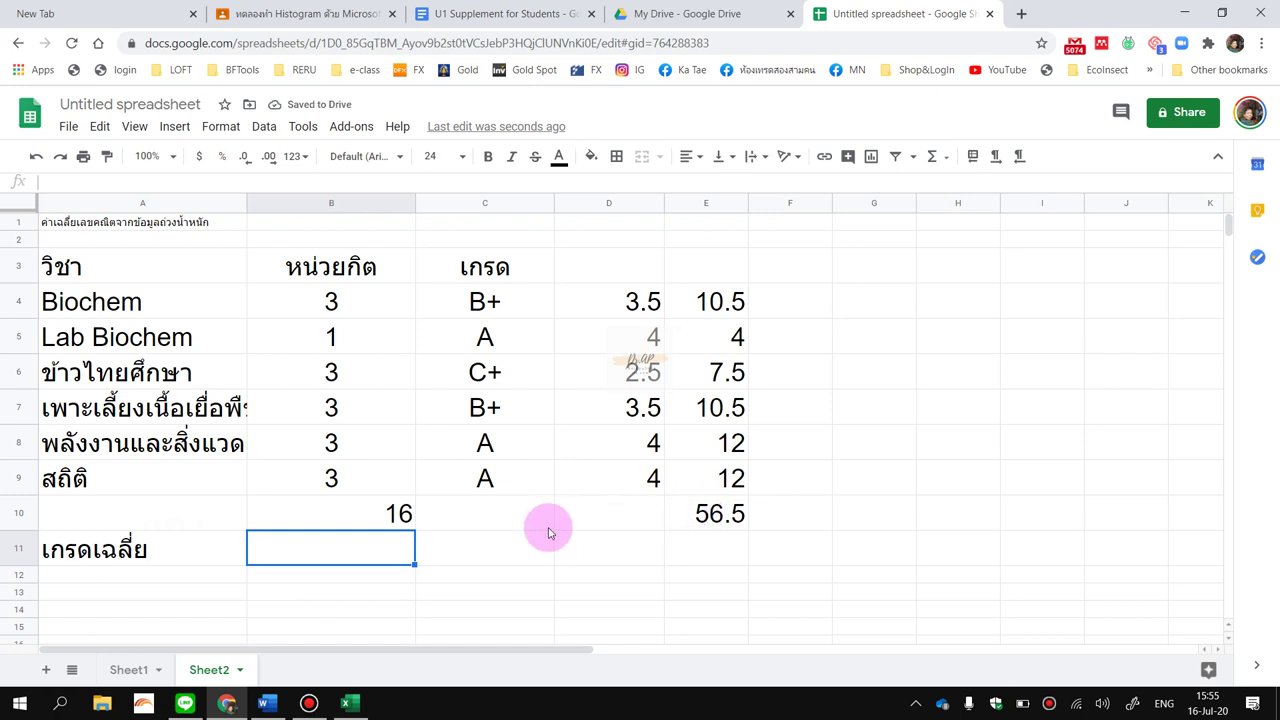
pyautogui.write('=')
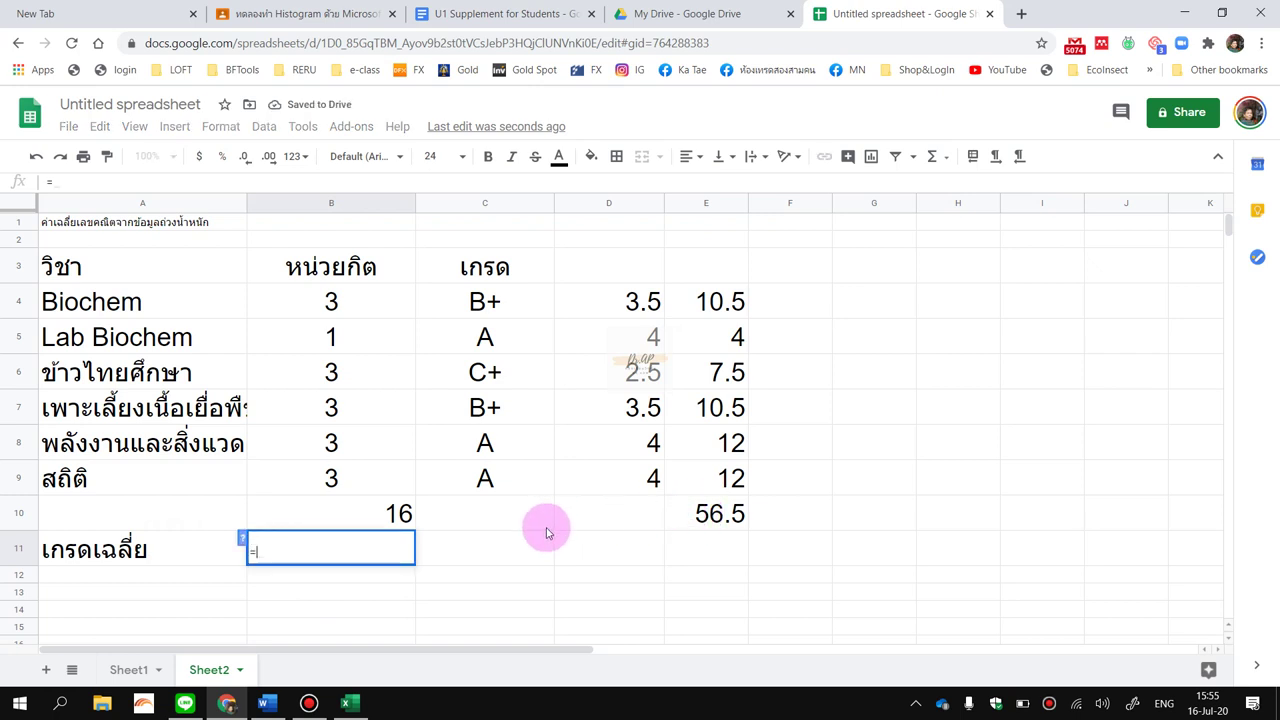
pyautogui.click(731, 519)
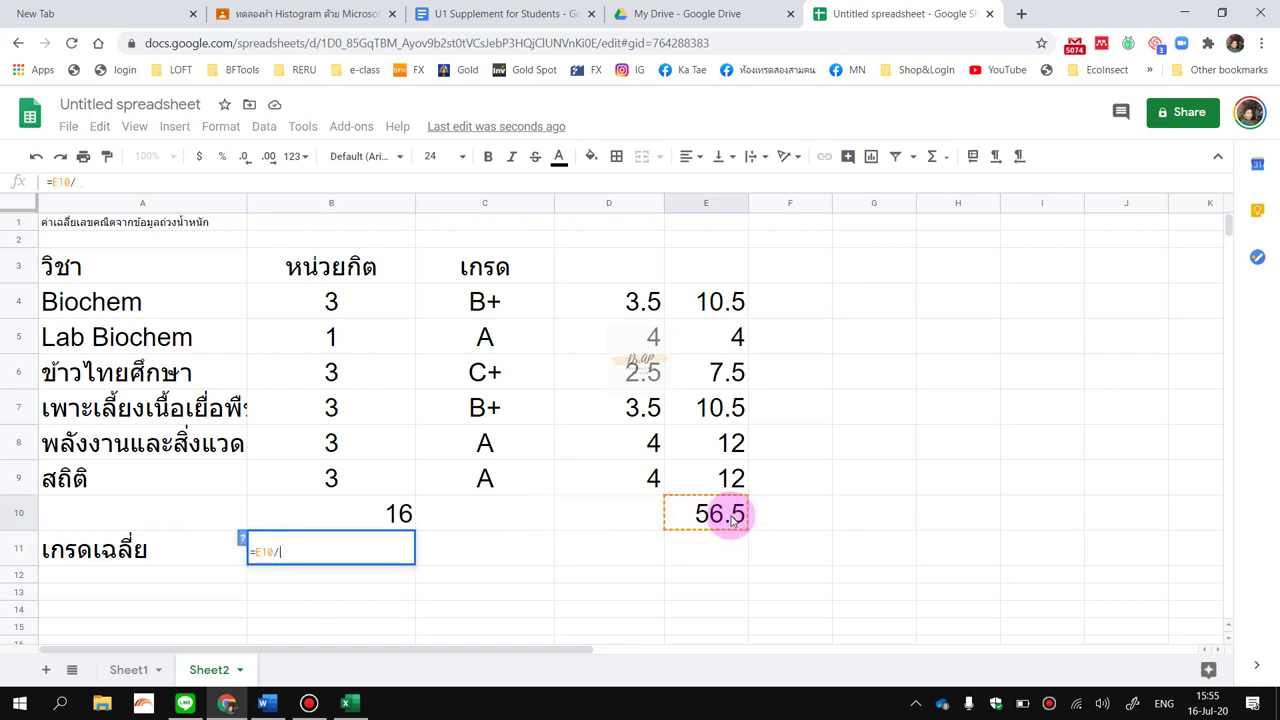
pyautogui.write('/')
pyautogui.click(404, 515)
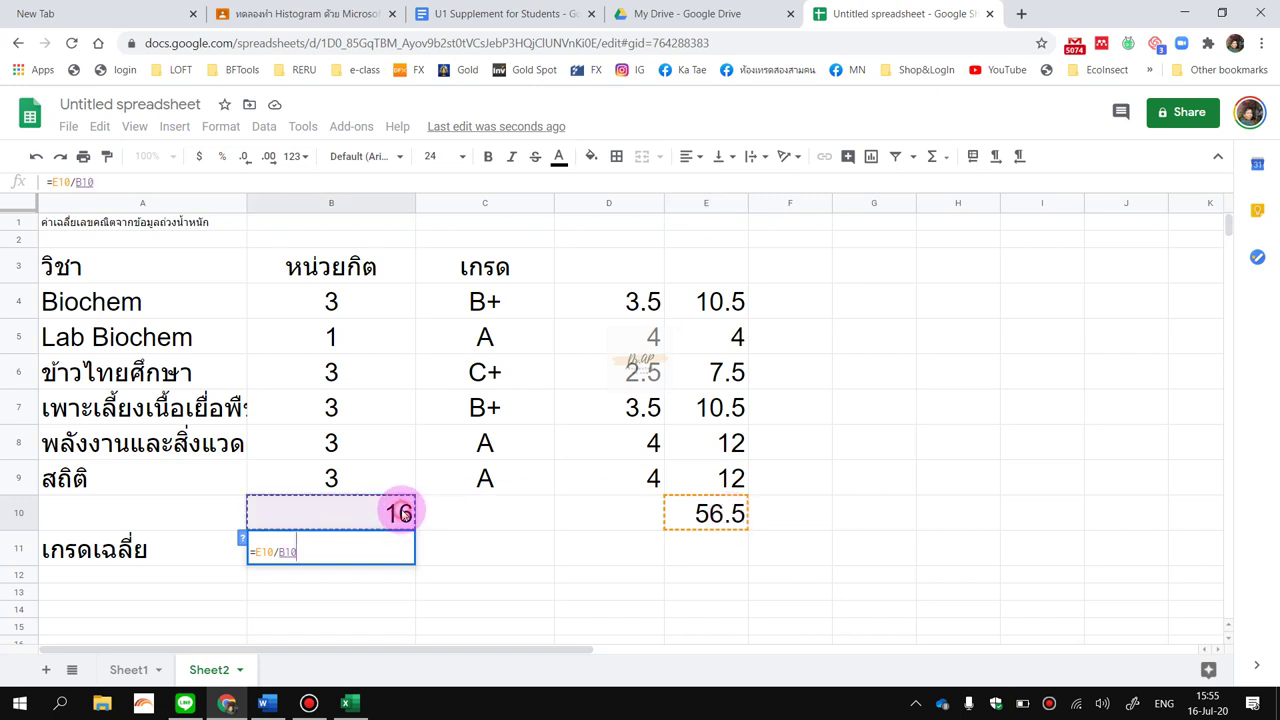
pyautogui.press('Return')
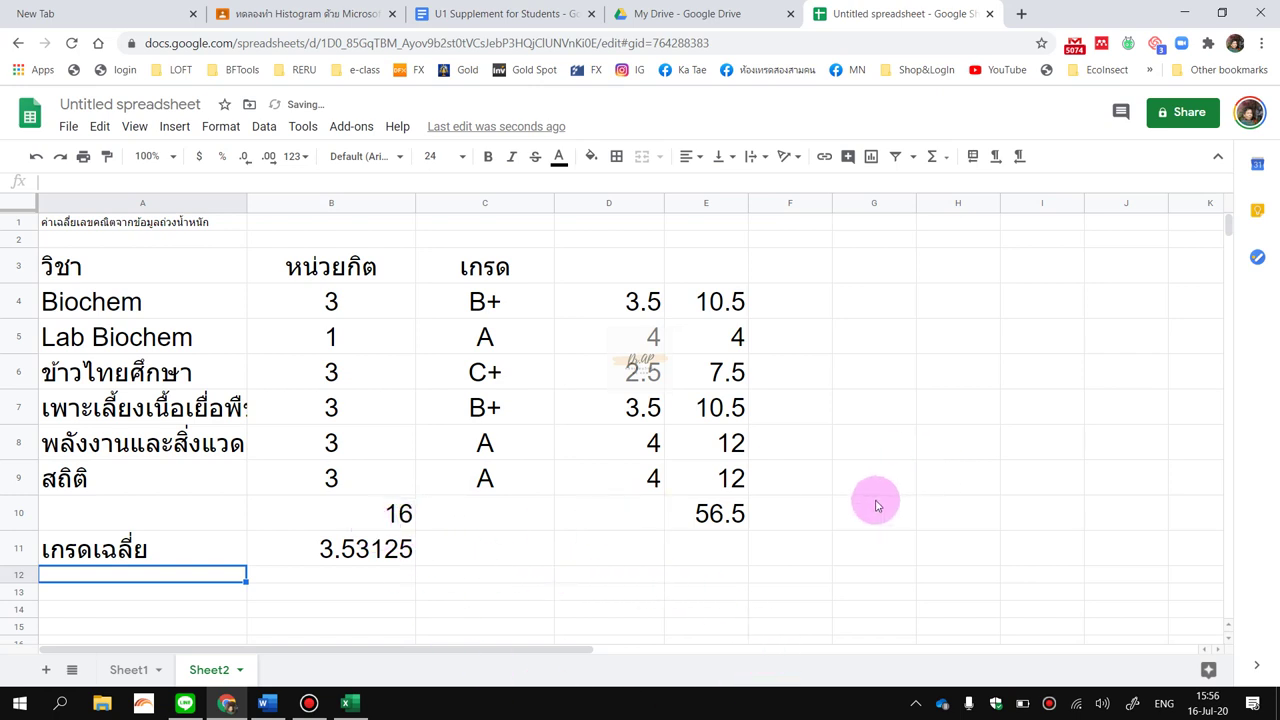
# Enter a second เกรดเฉลี่ย label in cell A12, directly below the first one.
pyautogui.scroll(-1, 875, 505)
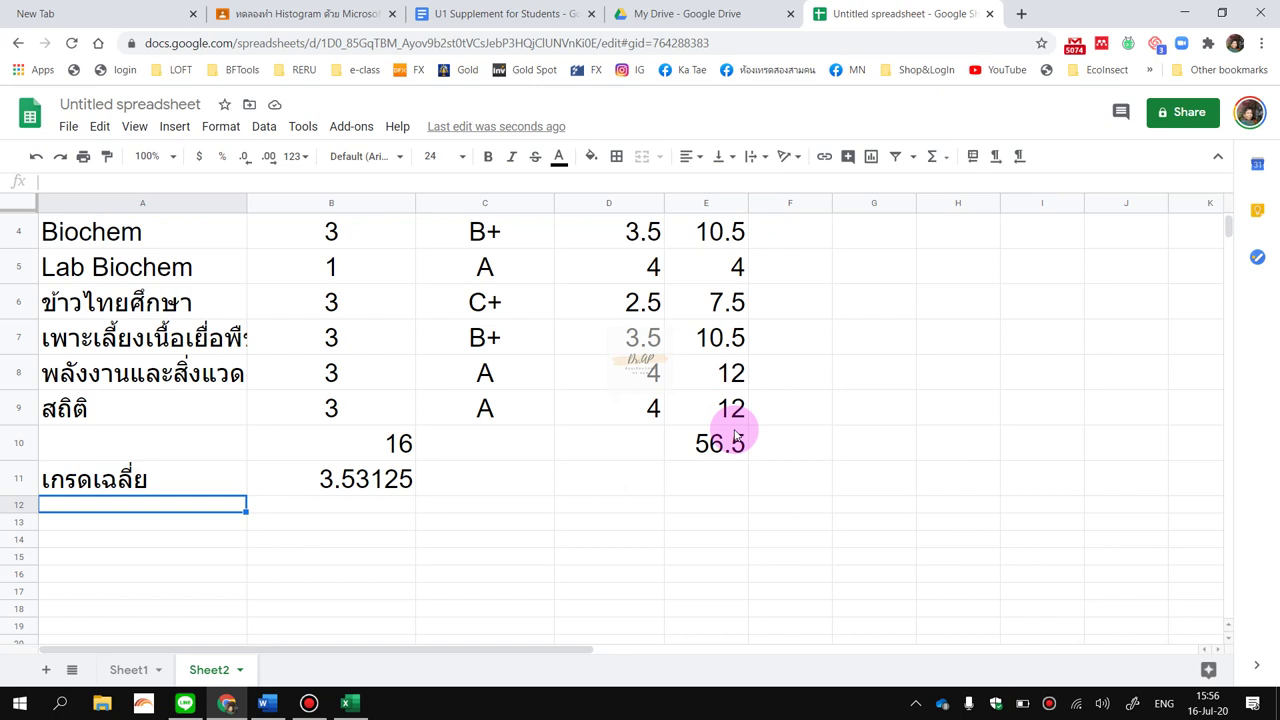
pyautogui.click(712, 452)
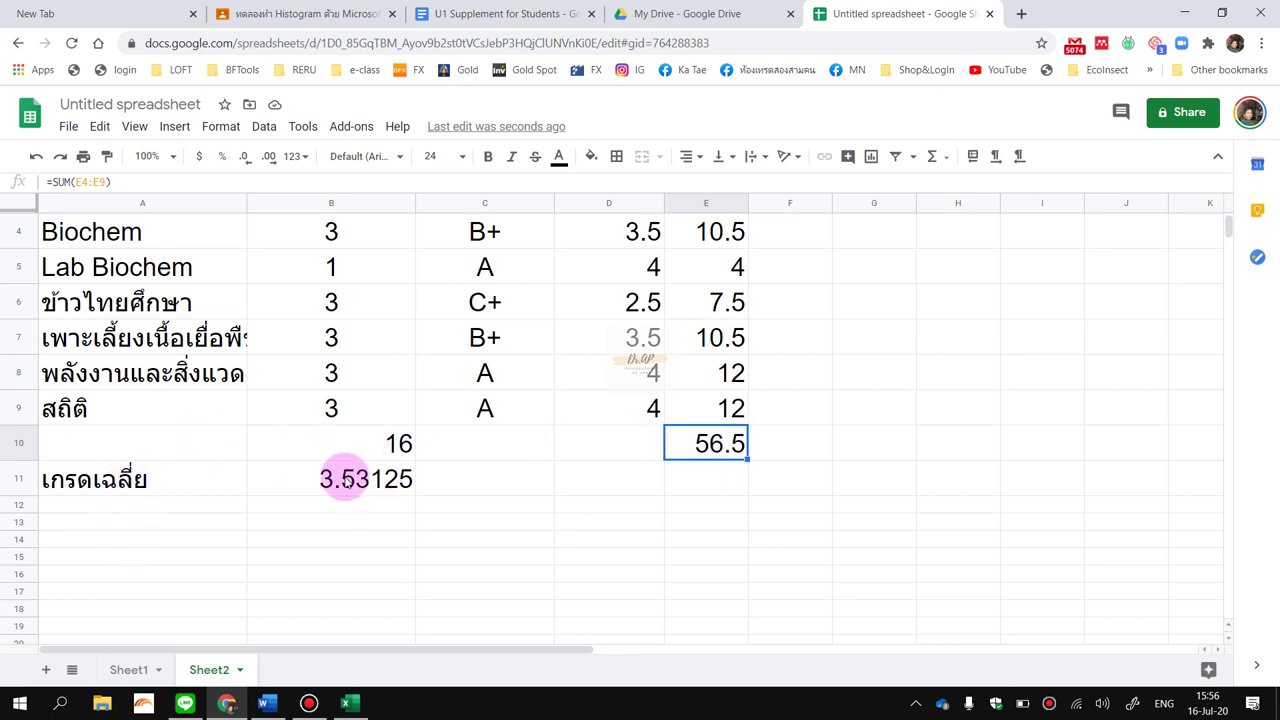
pyautogui.click(182, 507)
pyautogui.write('gdif')
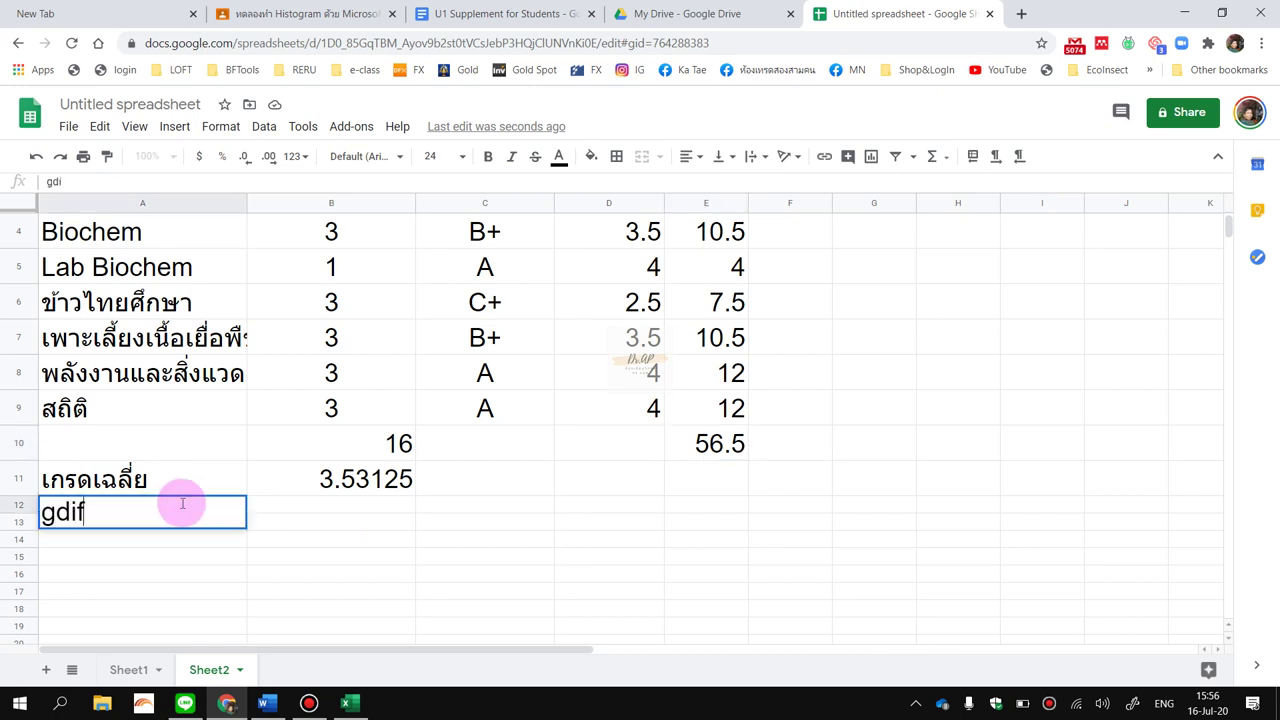
pyautogui.press('BackSpace')
pyautogui.press('BackSpace')
pyautogui.press('BackSpace')
pyautogui.press('BackSpace')
pyautogui.hotkey('alt', 'shift')
pyautogui.write('เกรดเฉลี่ย')
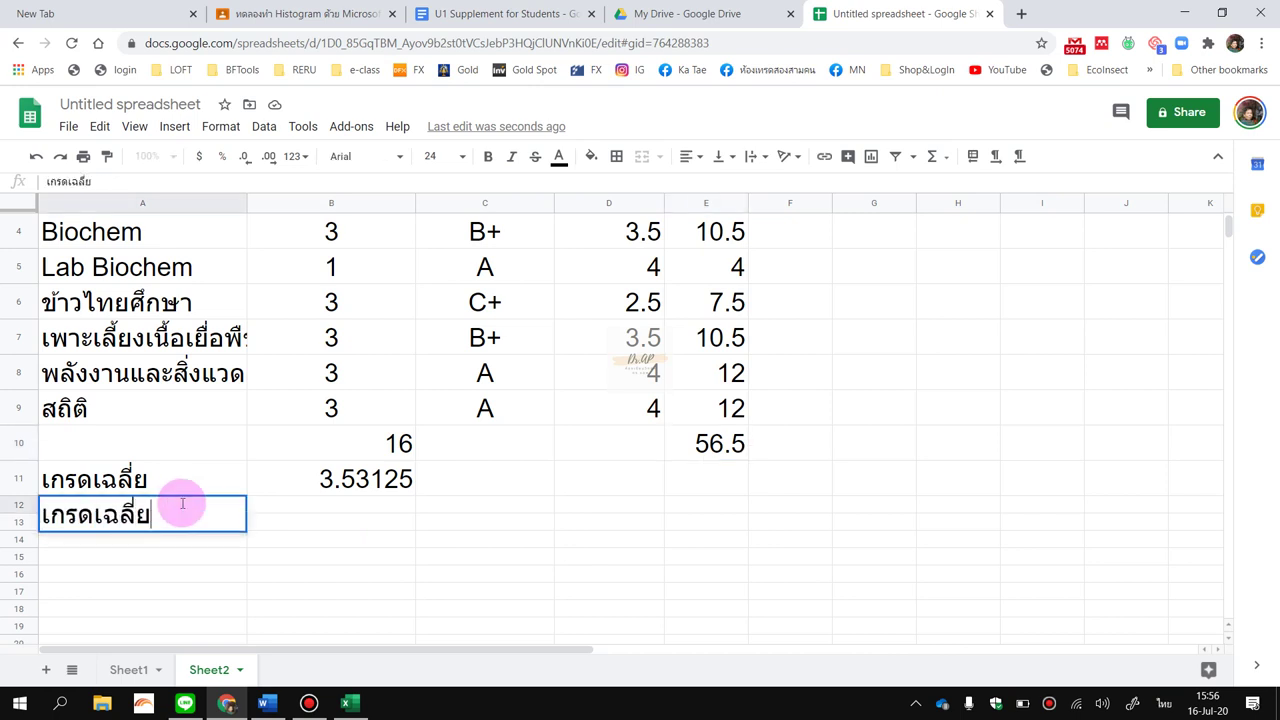
pyautogui.press('Tab')
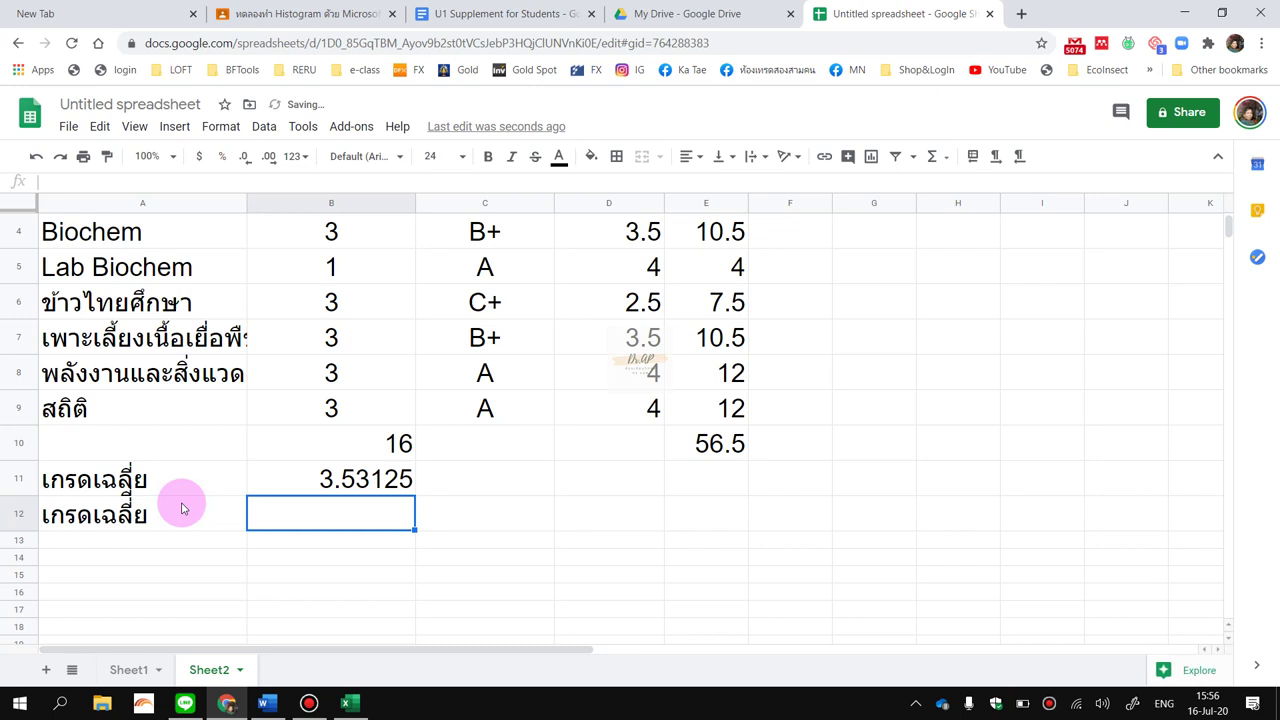
# Begin a grade average formula in cell B12 with the sum of the credit-weighted grade points, =(SUM(E4:E9).
pyautogui.hotkey('alt', 'shift')
pyautogui.write('=')
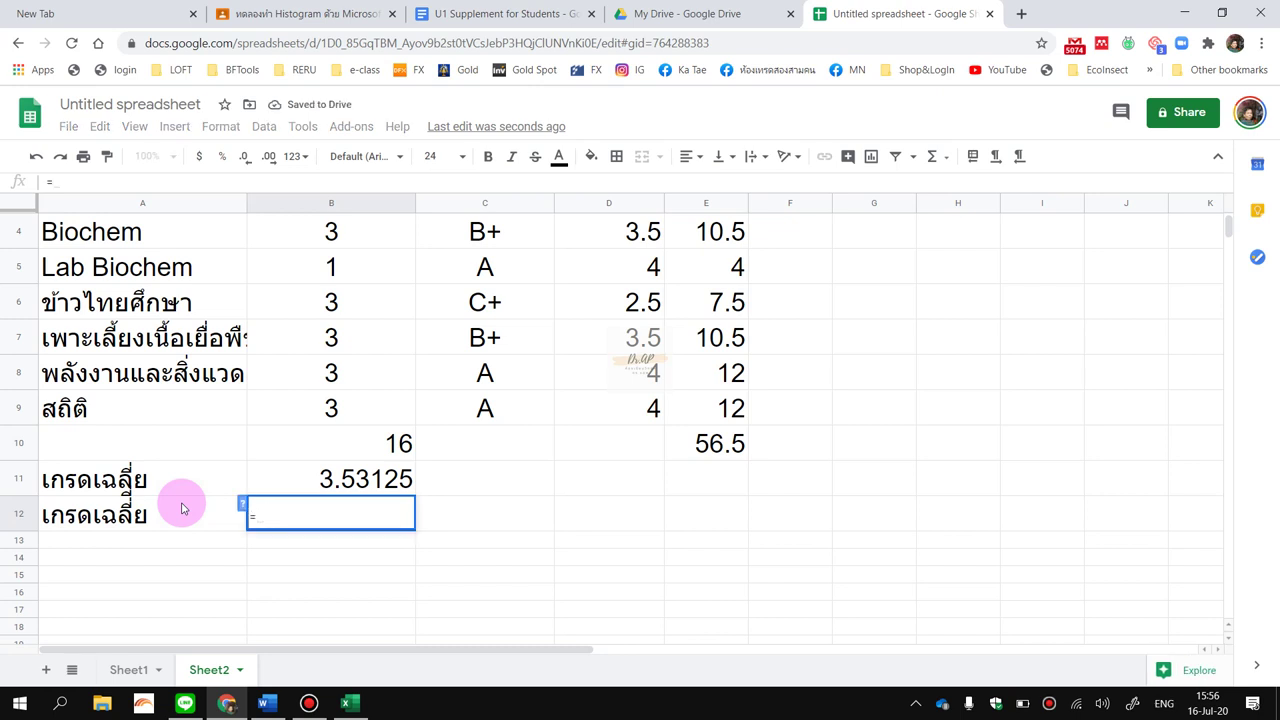
pyautogui.write('(')
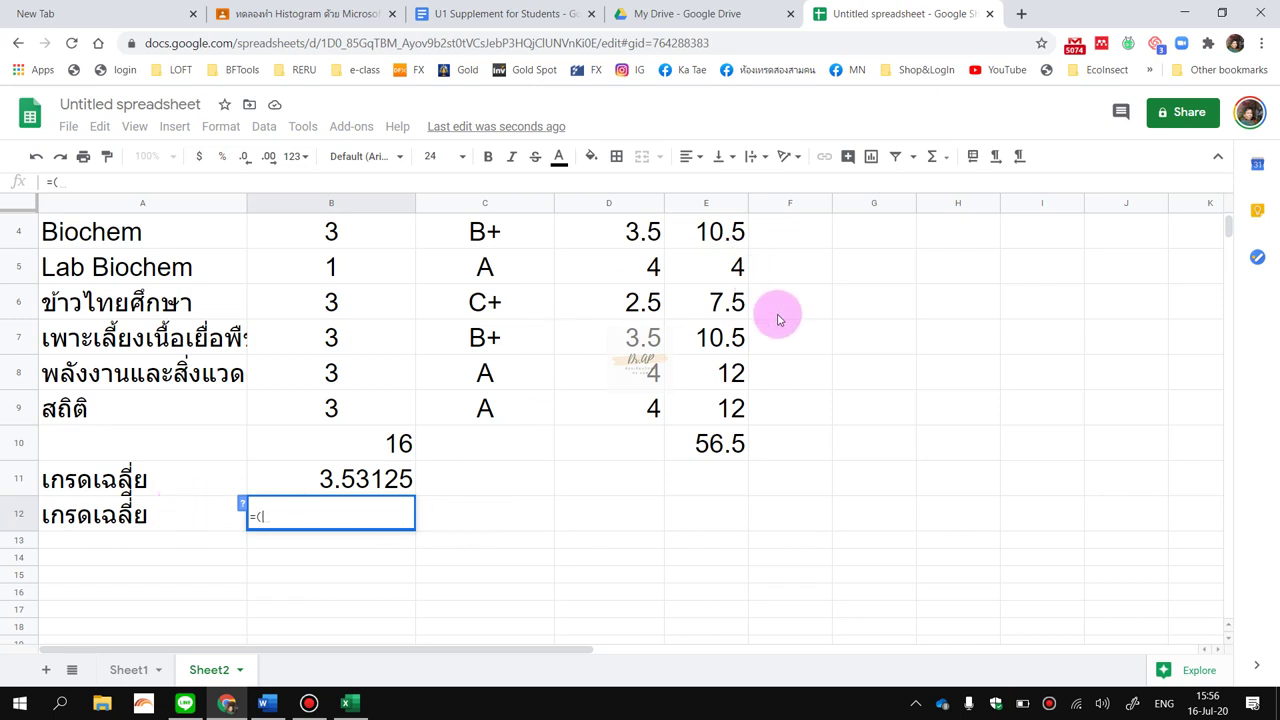
pyautogui.write('A')
pyautogui.press('BackSpace')
pyautogui.write('S')
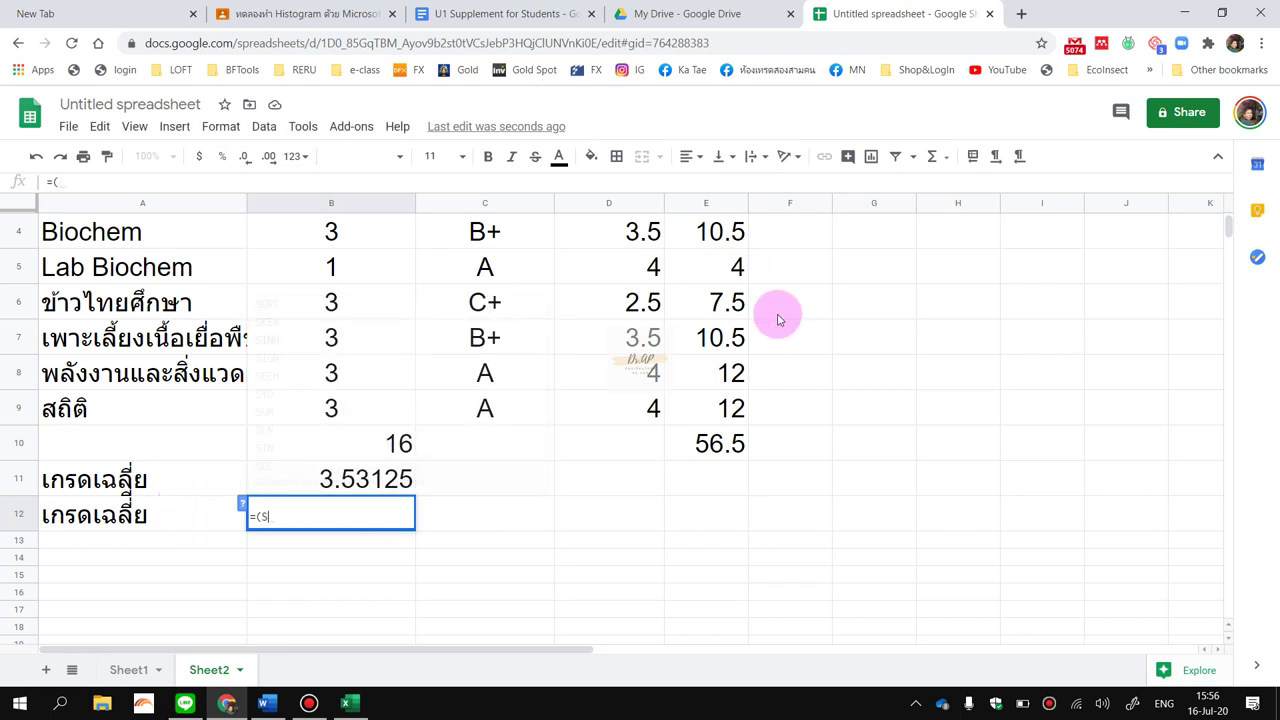
pyautogui.write('UM')
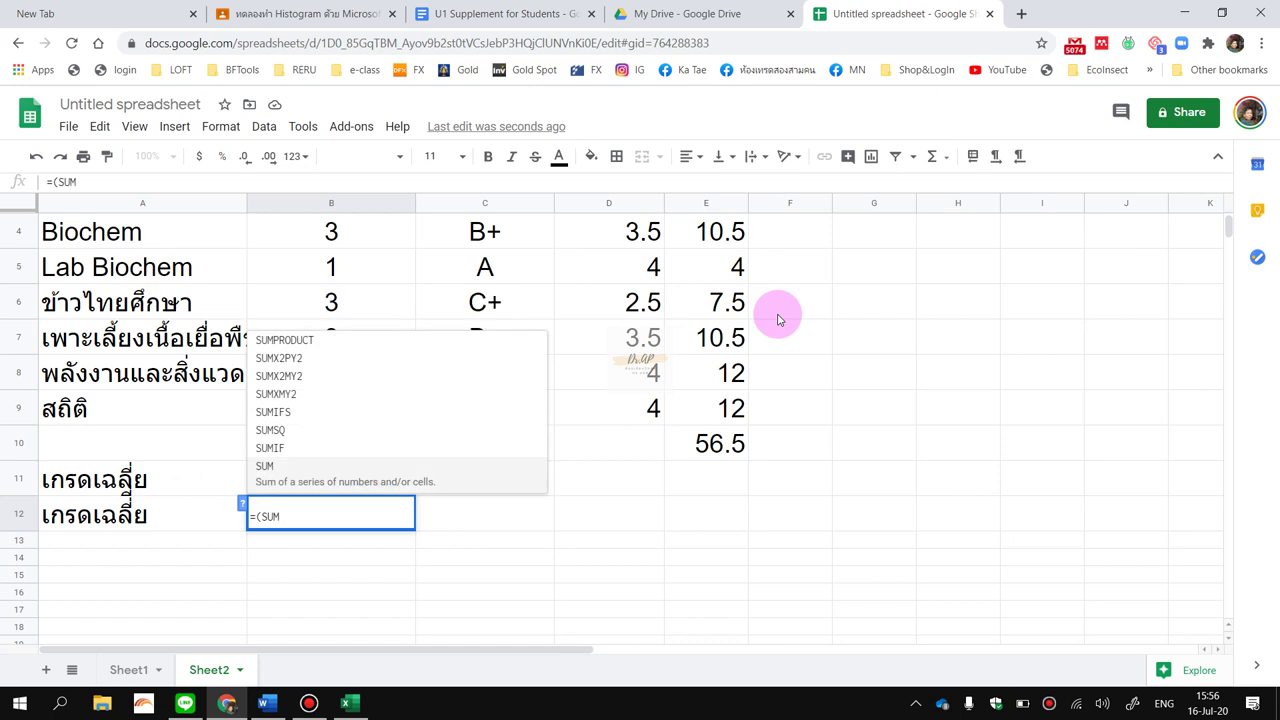
pyautogui.write('(')
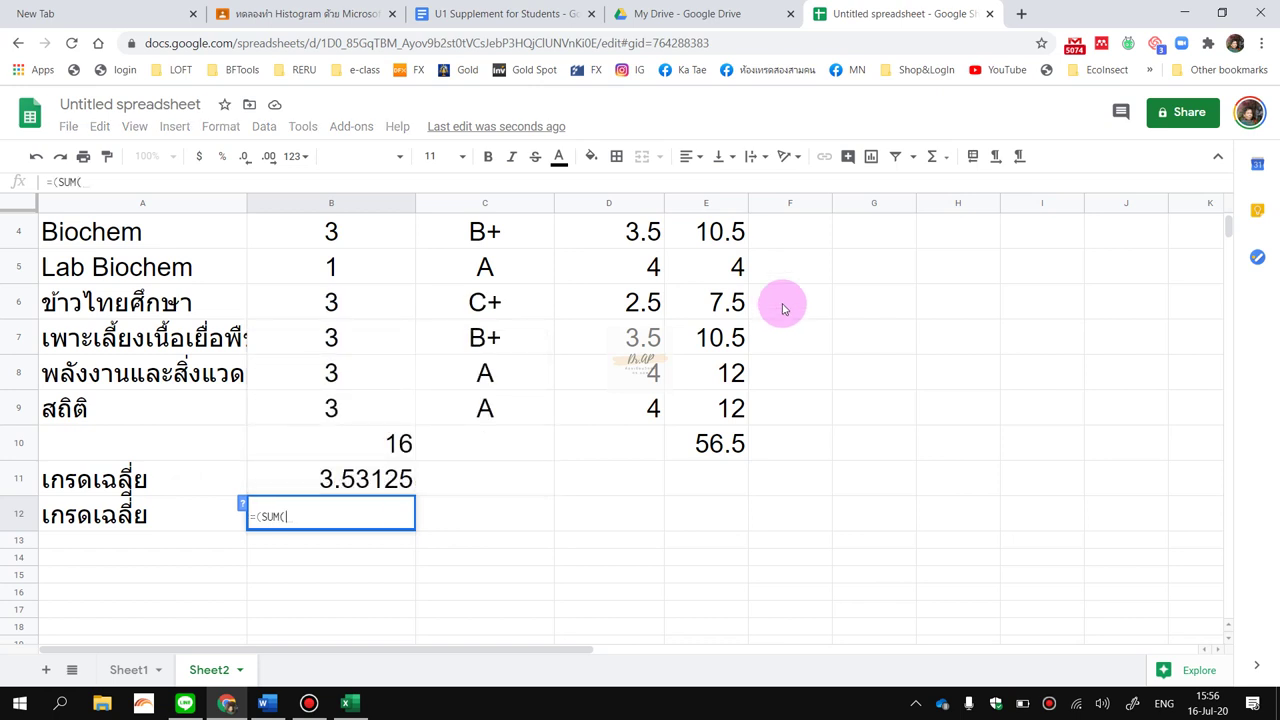
pyautogui.moveTo(728, 230); pyautogui.dragTo(726, 405)
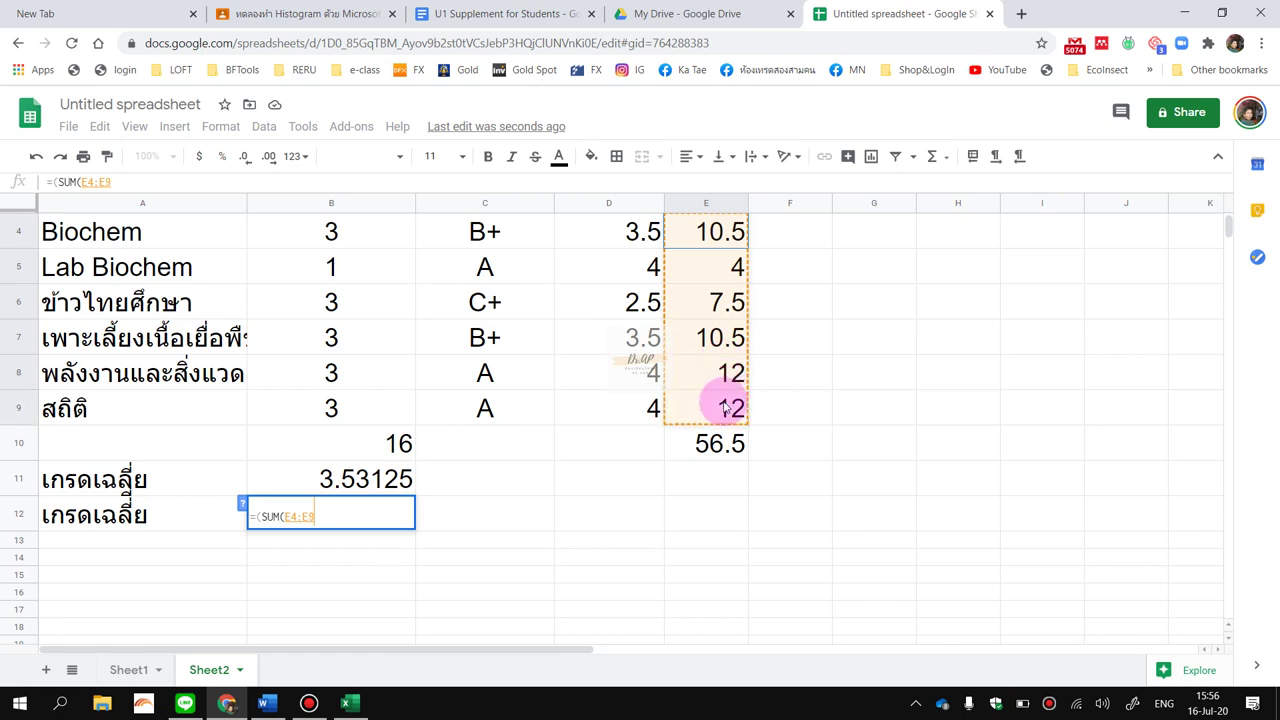
pyautogui.write(')')
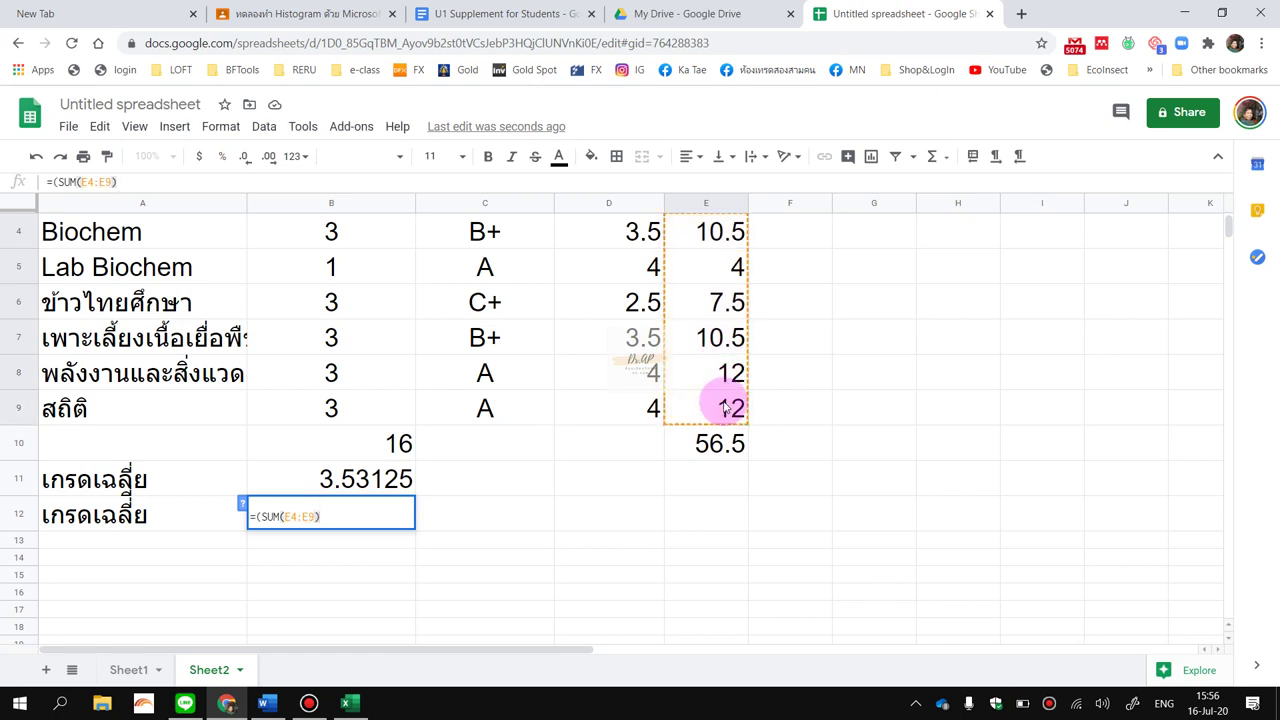
# Complete the B12 formula by dividing by the credit sum, /SUM(B4:B9)), and enter it.
pyautogui.write('/')
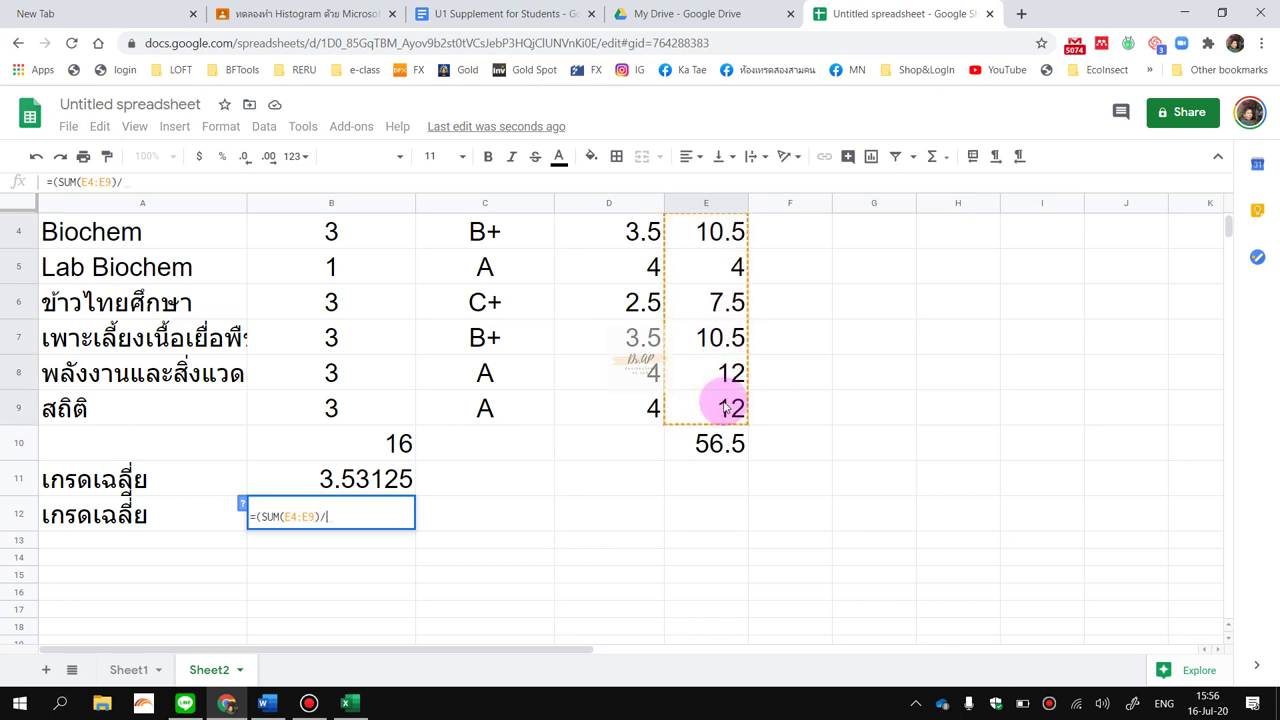
pyautogui.write('SUM(')
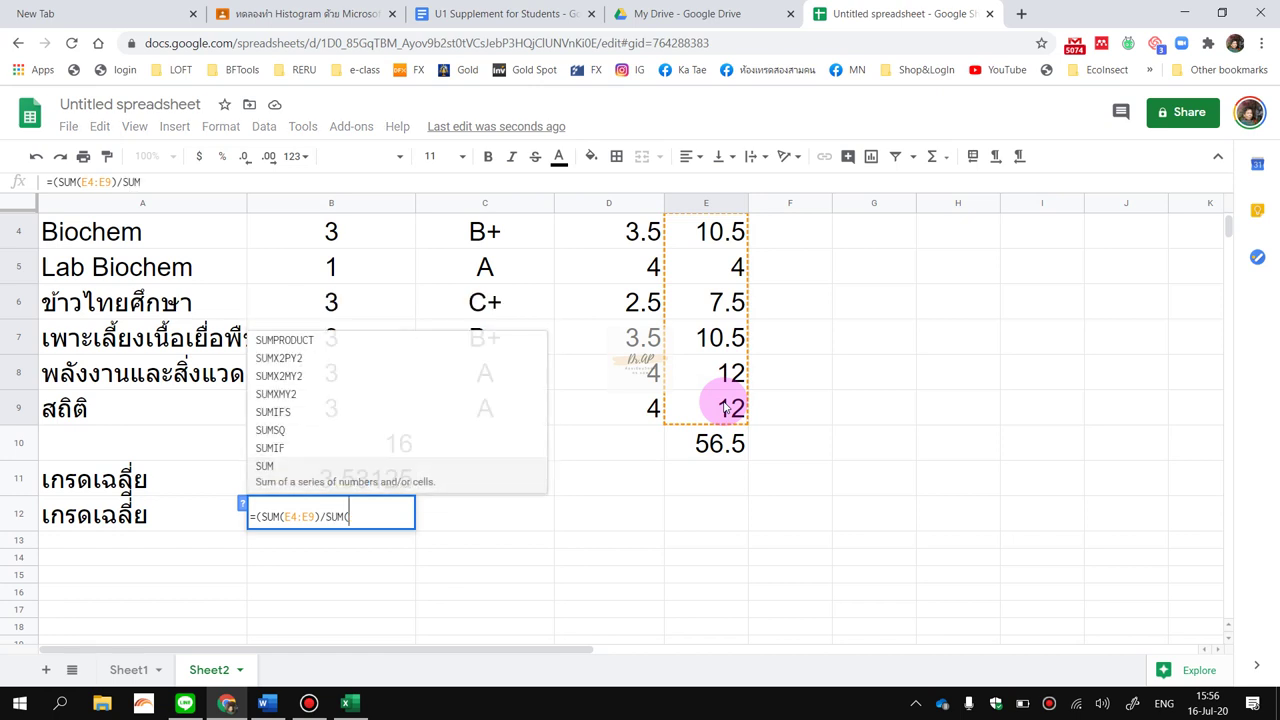
pyautogui.scroll(1, 372, 340)
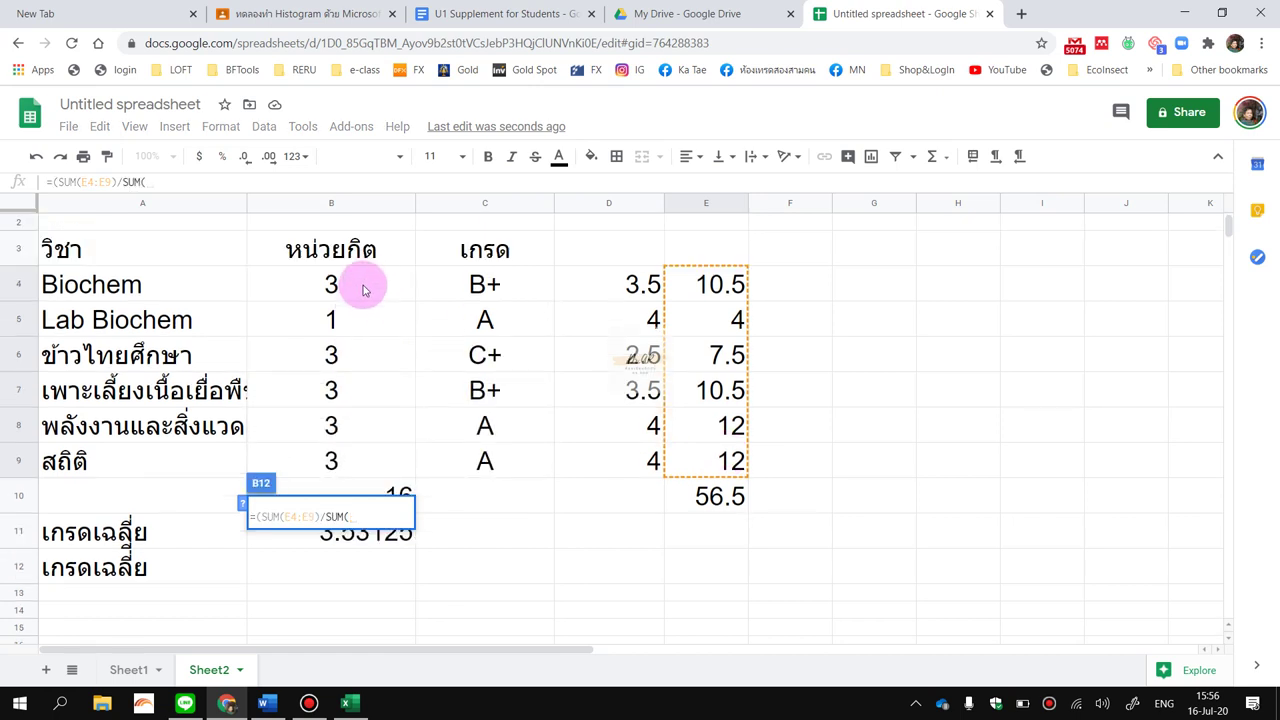
pyautogui.moveTo(366, 284); pyautogui.dragTo(366, 452)
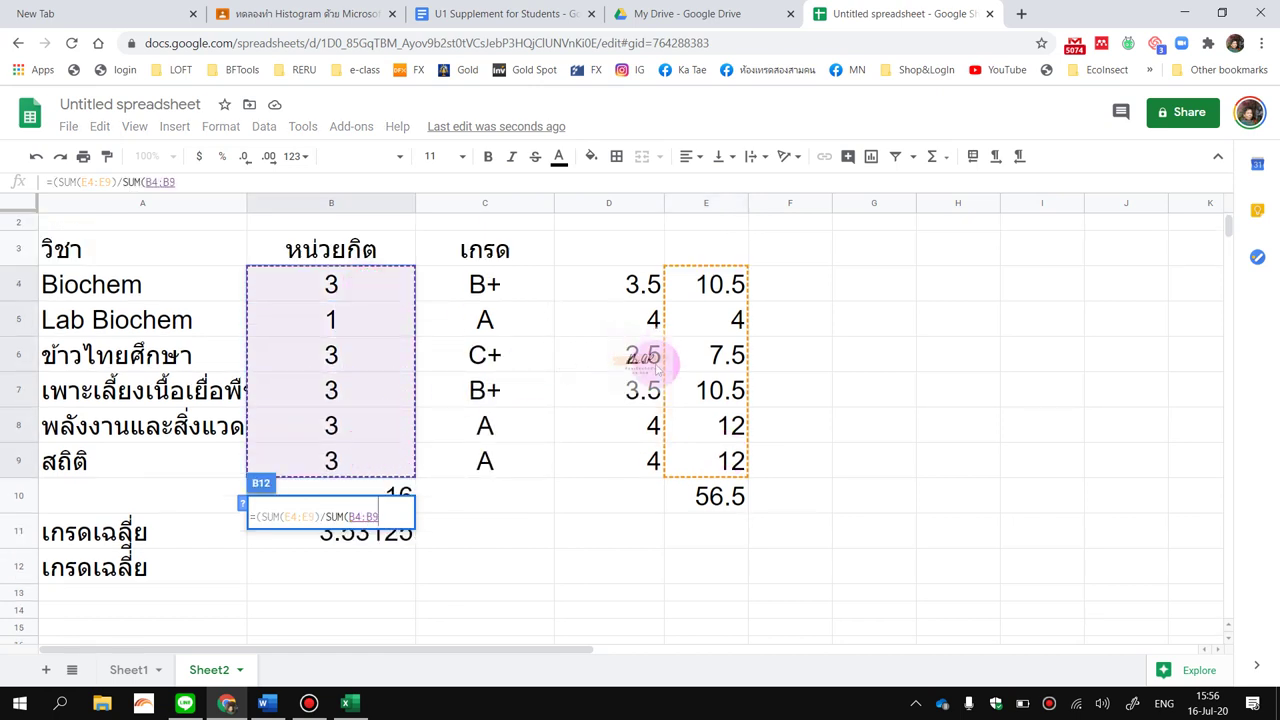
pyautogui.write(')')
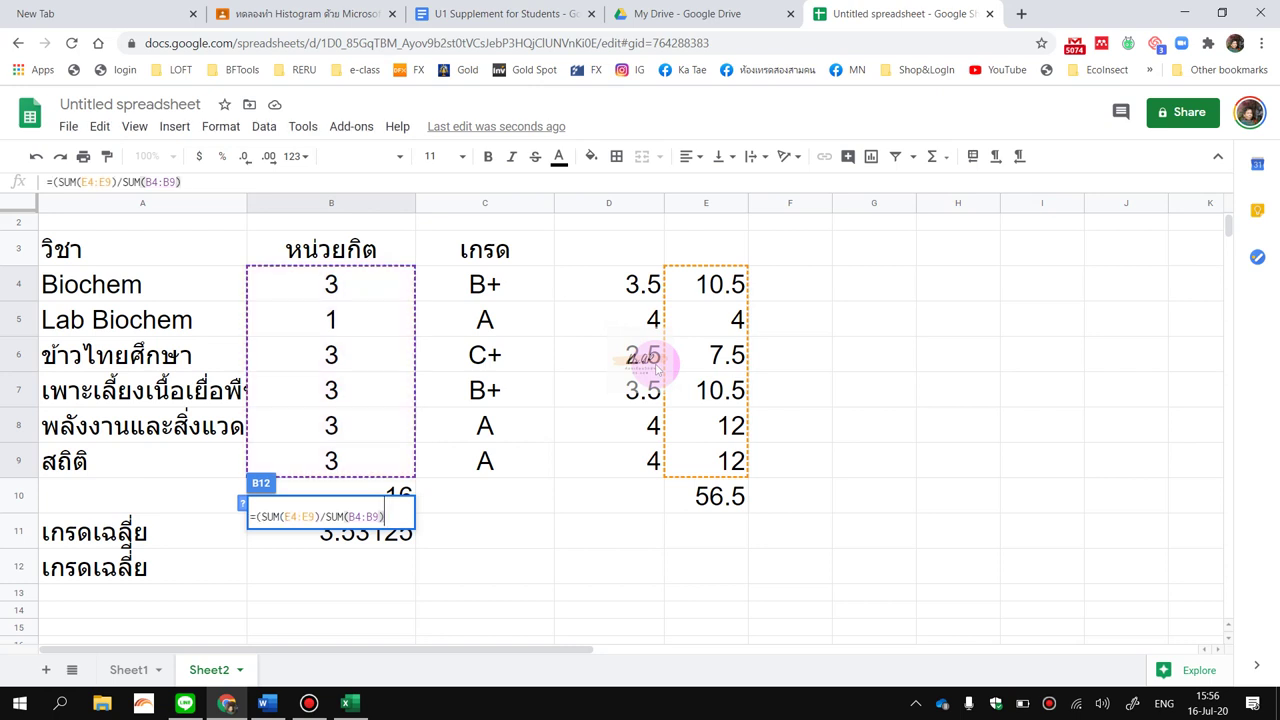
pyautogui.write(')')
pyautogui.press('Return')
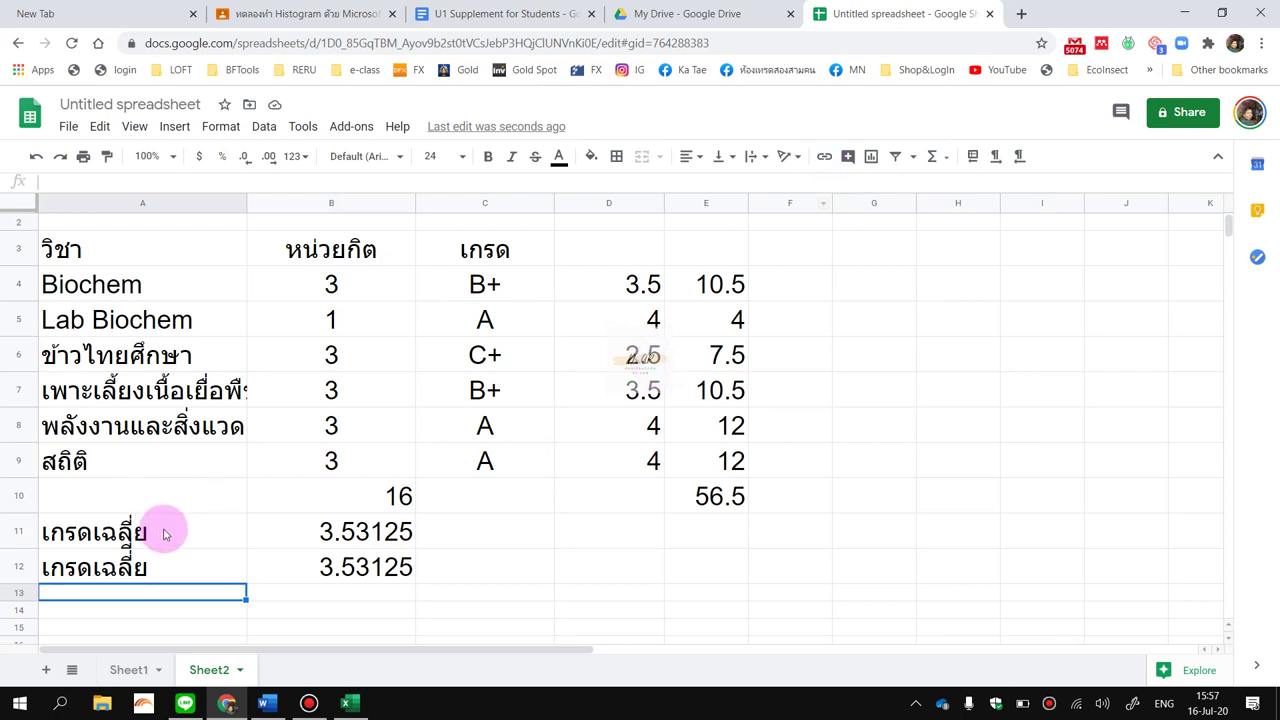
# Change the course credits in cell B7 to 2 to test how the totals and averages recalculate.
pyautogui.click(394, 493)
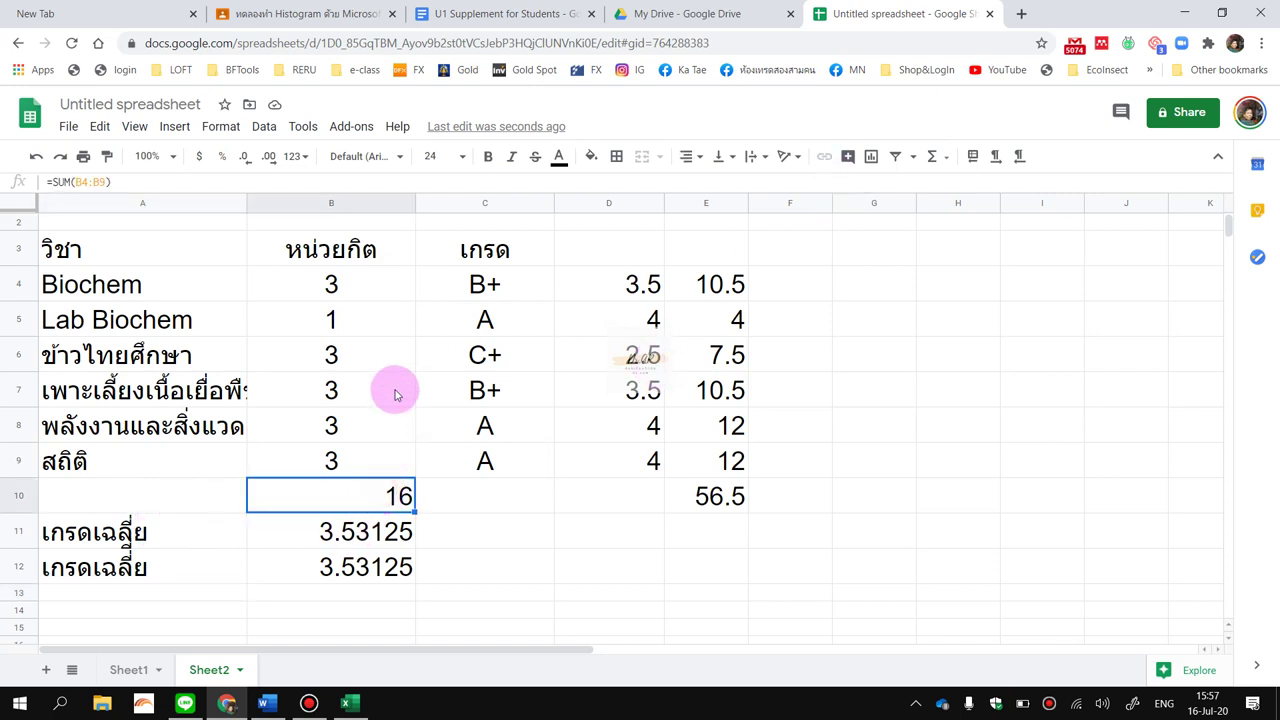
pyautogui.click(386, 358)
pyautogui.click(383, 437)
pyautogui.click(381, 388)
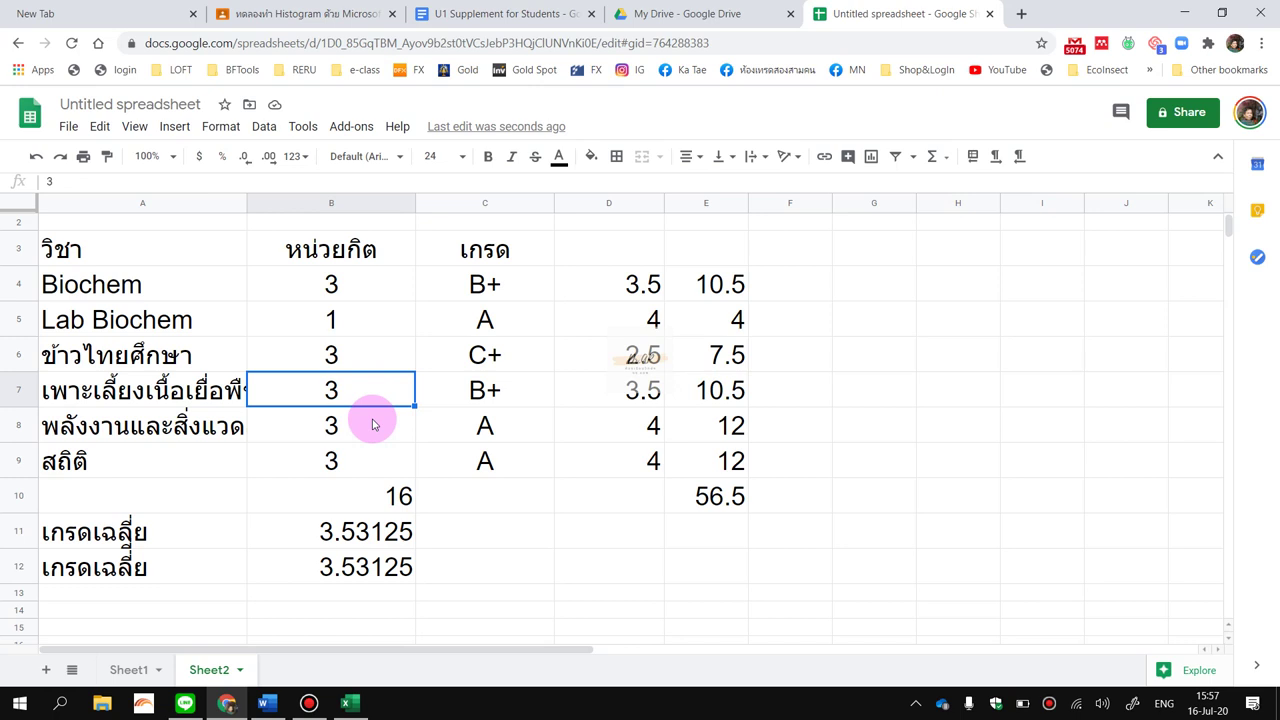
pyautogui.hotkey('alt', 'shift')
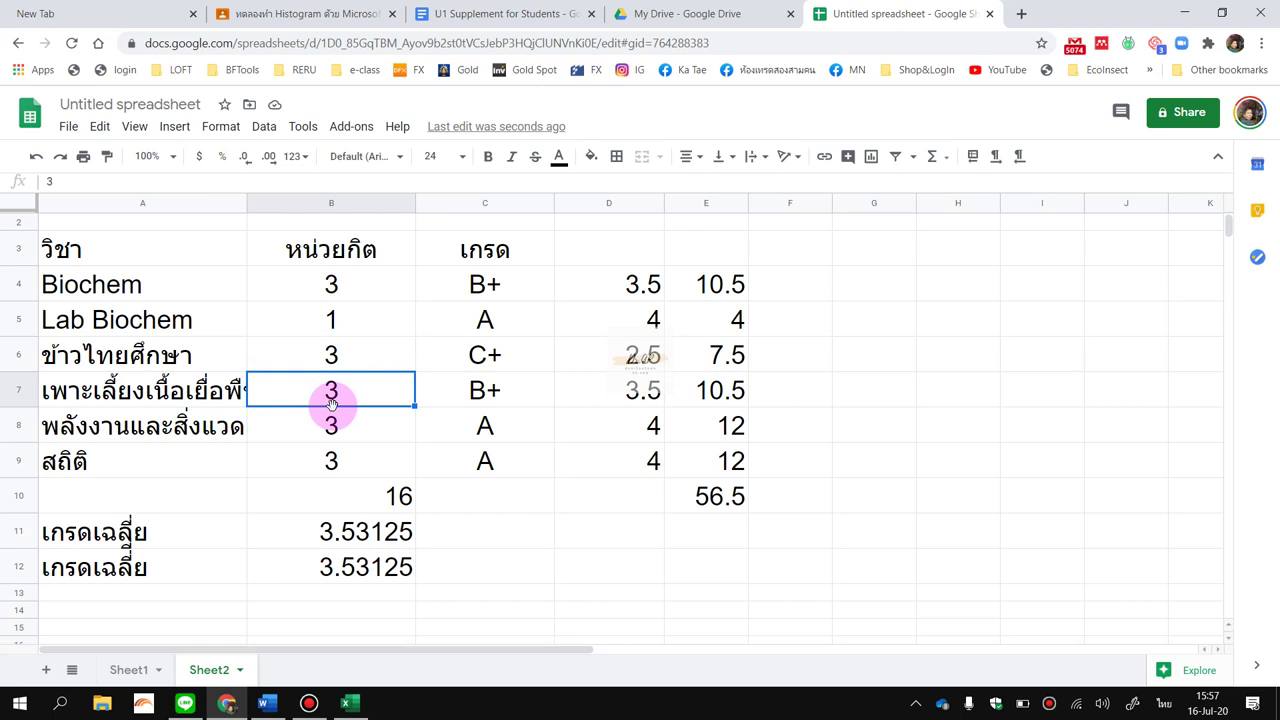
pyautogui.press('`')
pyautogui.write('22')
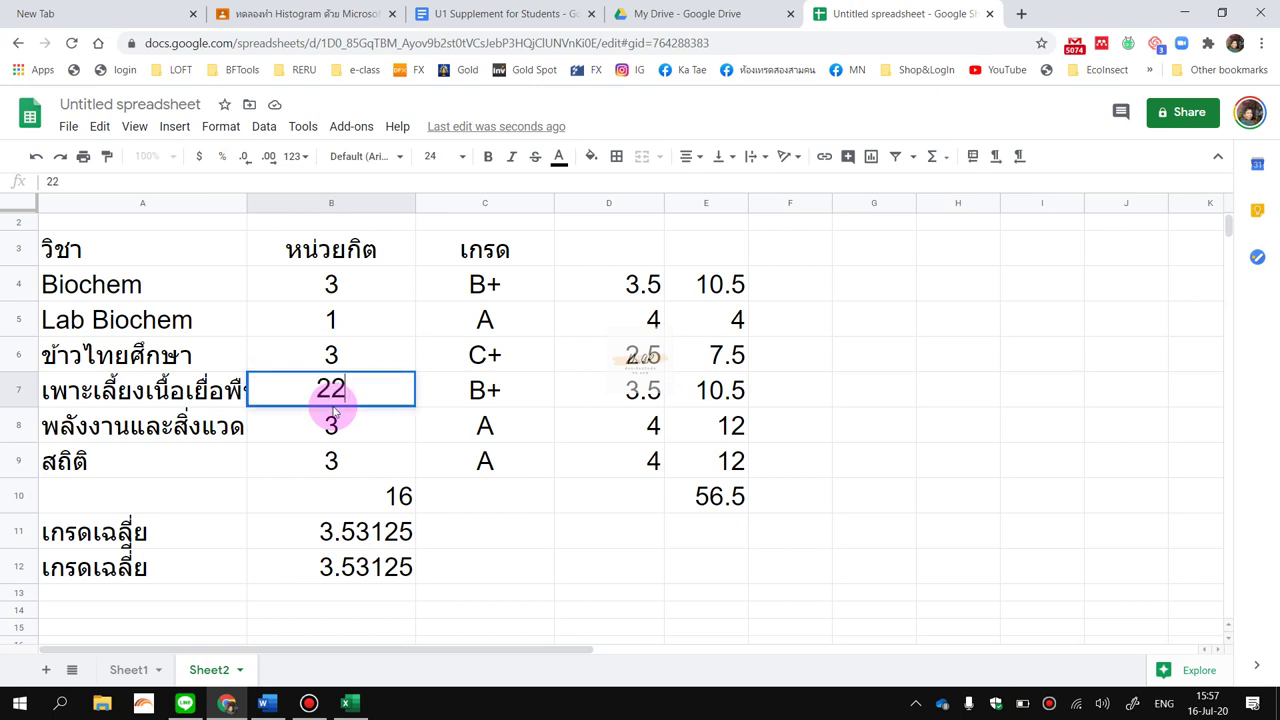
pyautogui.press('BackSpace')
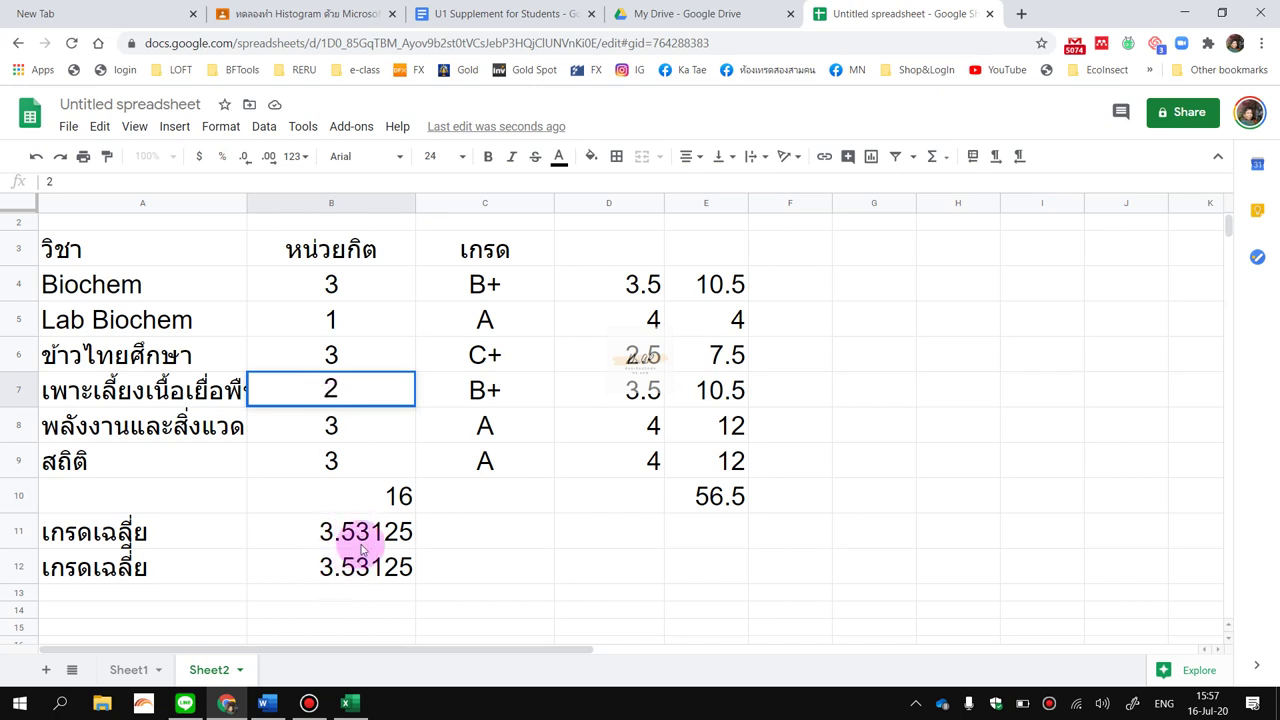
pyautogui.press('Return')
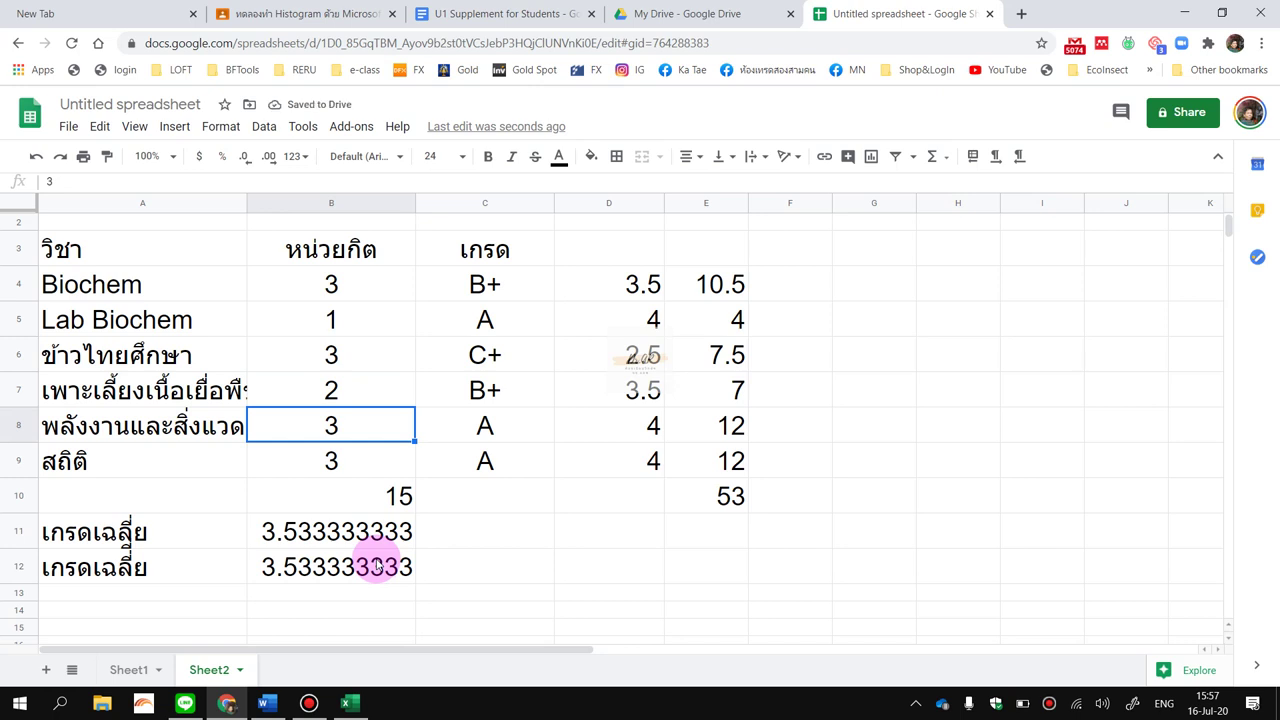
# Restore the course credits in cell B7 to 3.
pyautogui.click(352, 395)
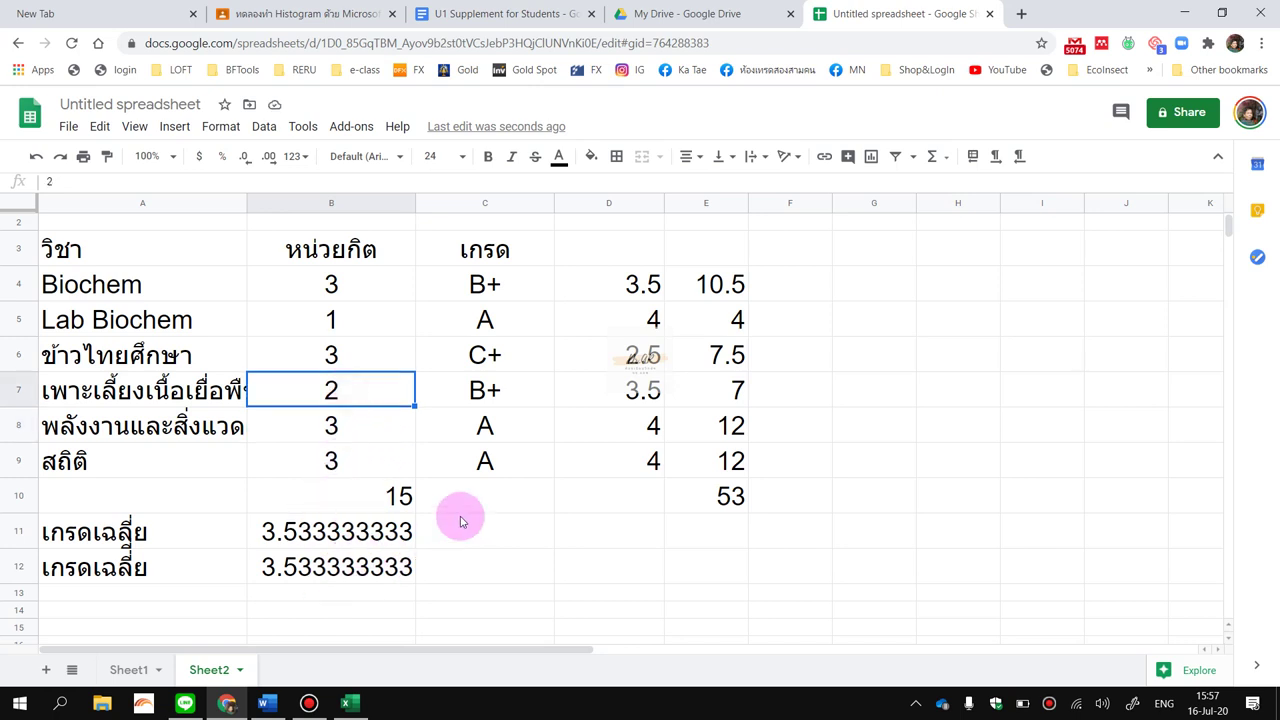
pyautogui.write('3')
pyautogui.press('Return')
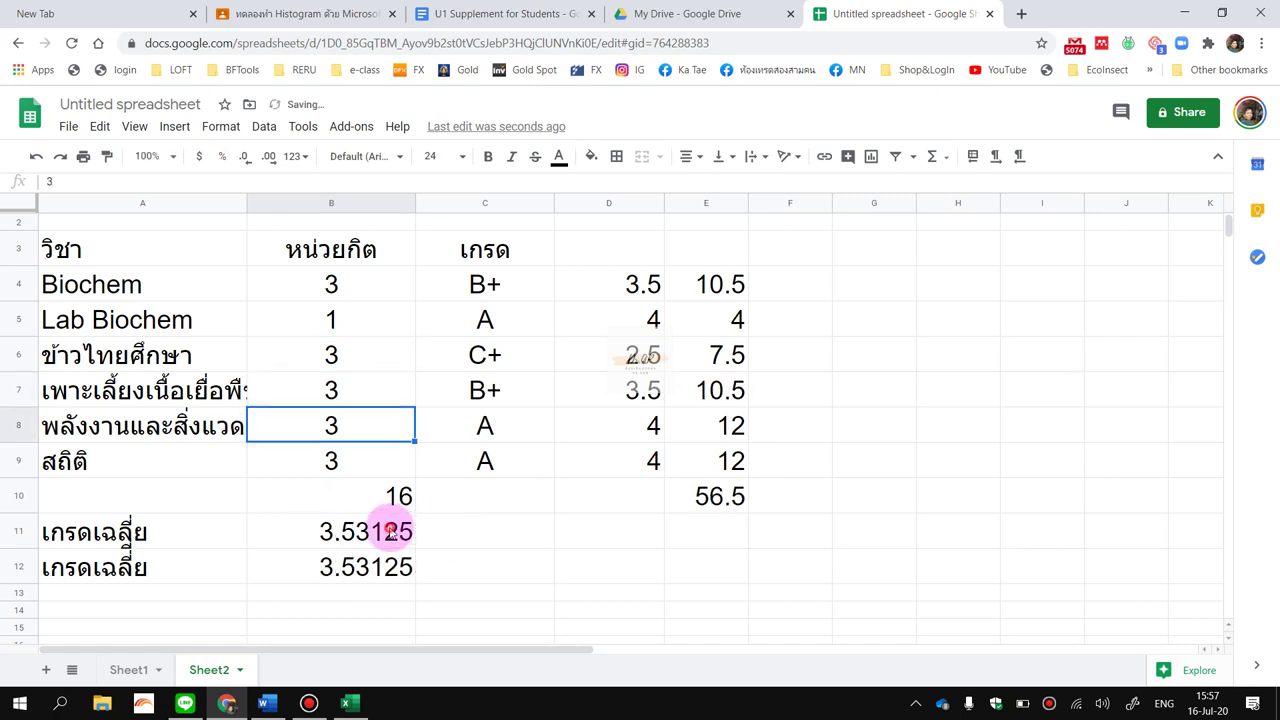
# Reduce both grade averages in cells B11:B12 to two decimal places.
pyautogui.click(390, 540)
pyautogui.moveTo(388, 545); pyautogui.dragTo(395, 565)
pyautogui.click(462, 560)
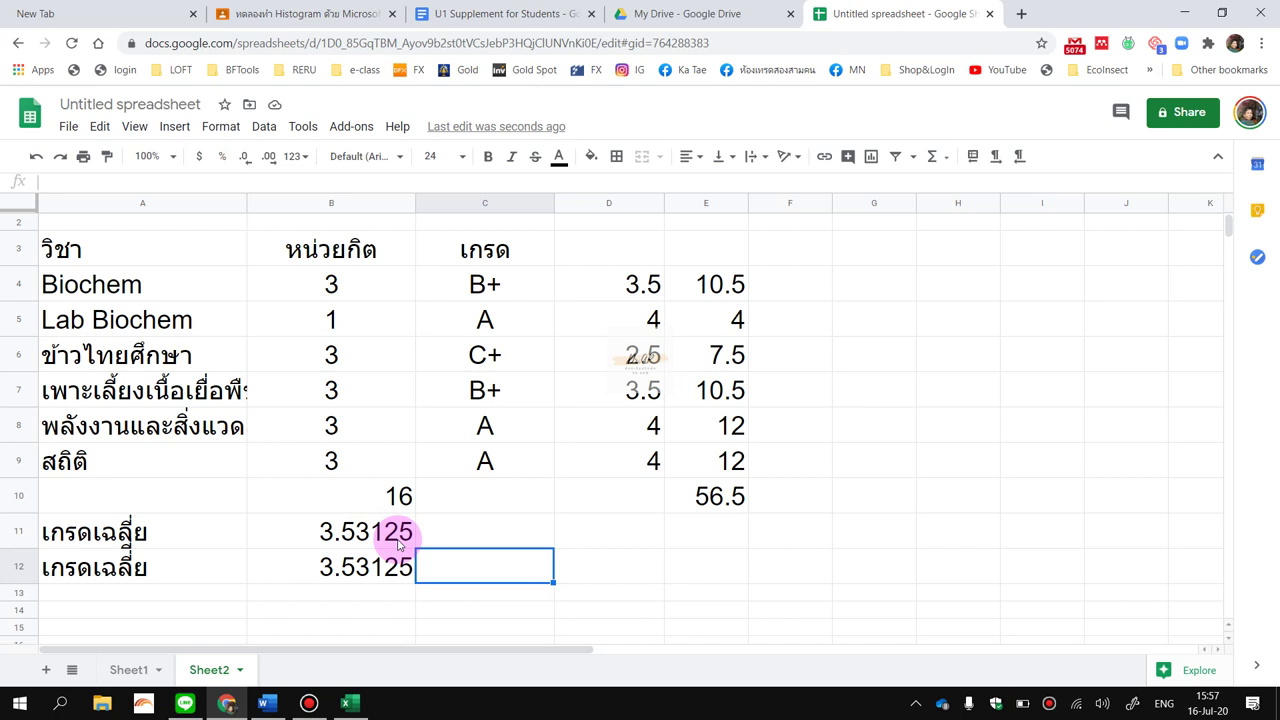
pyautogui.moveTo(402, 530); pyautogui.dragTo(386, 572)
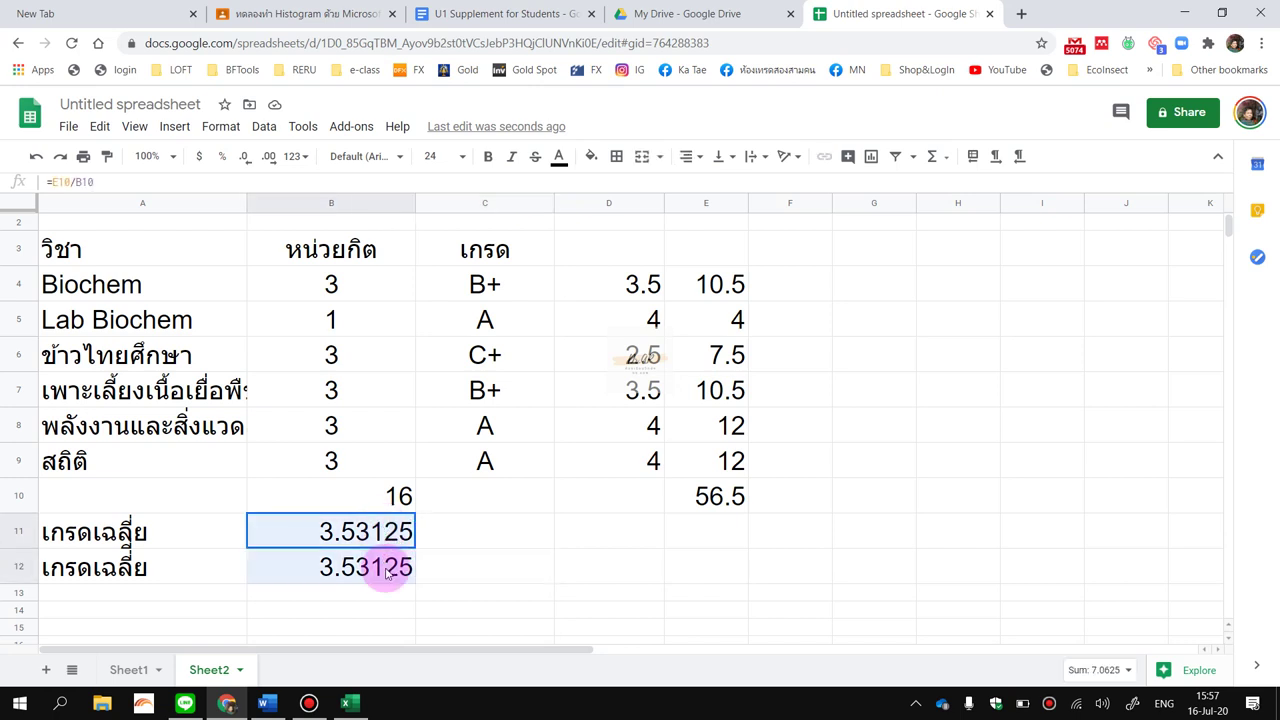
pyautogui.moveTo(343, 531); pyautogui.dragTo(367, 567)
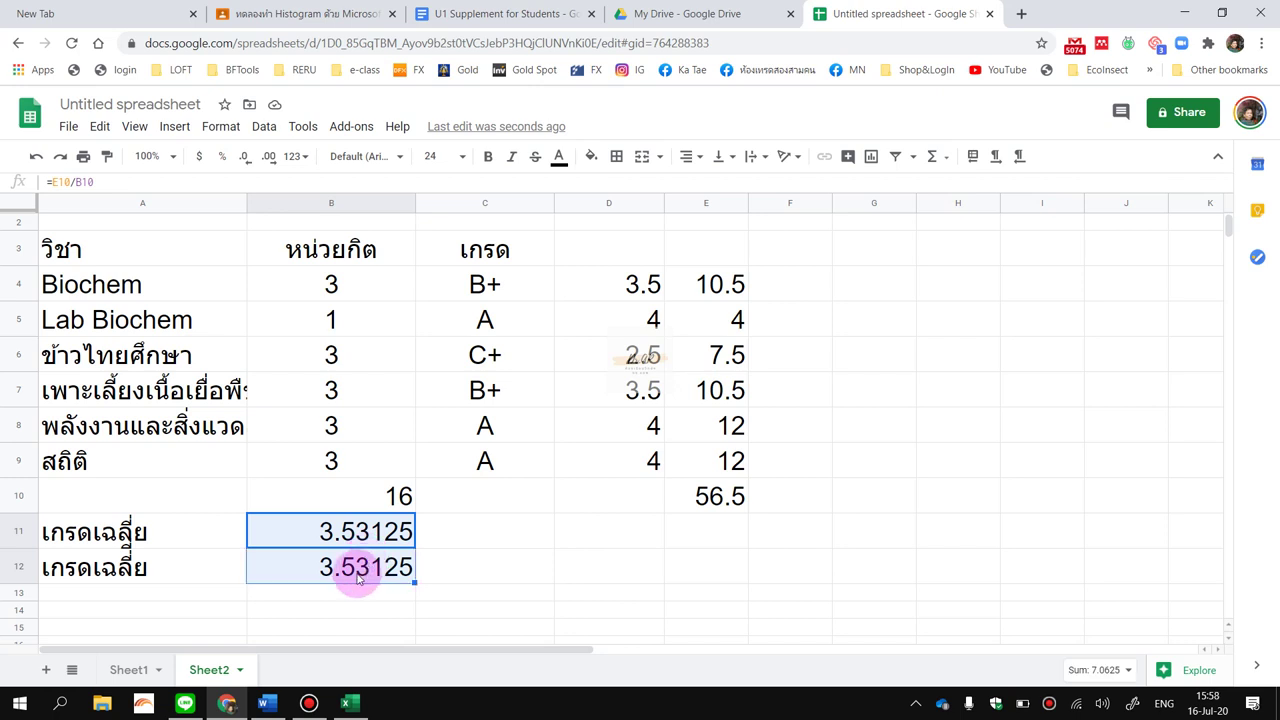
pyautogui.click(248, 158)
pyautogui.click(248, 158)
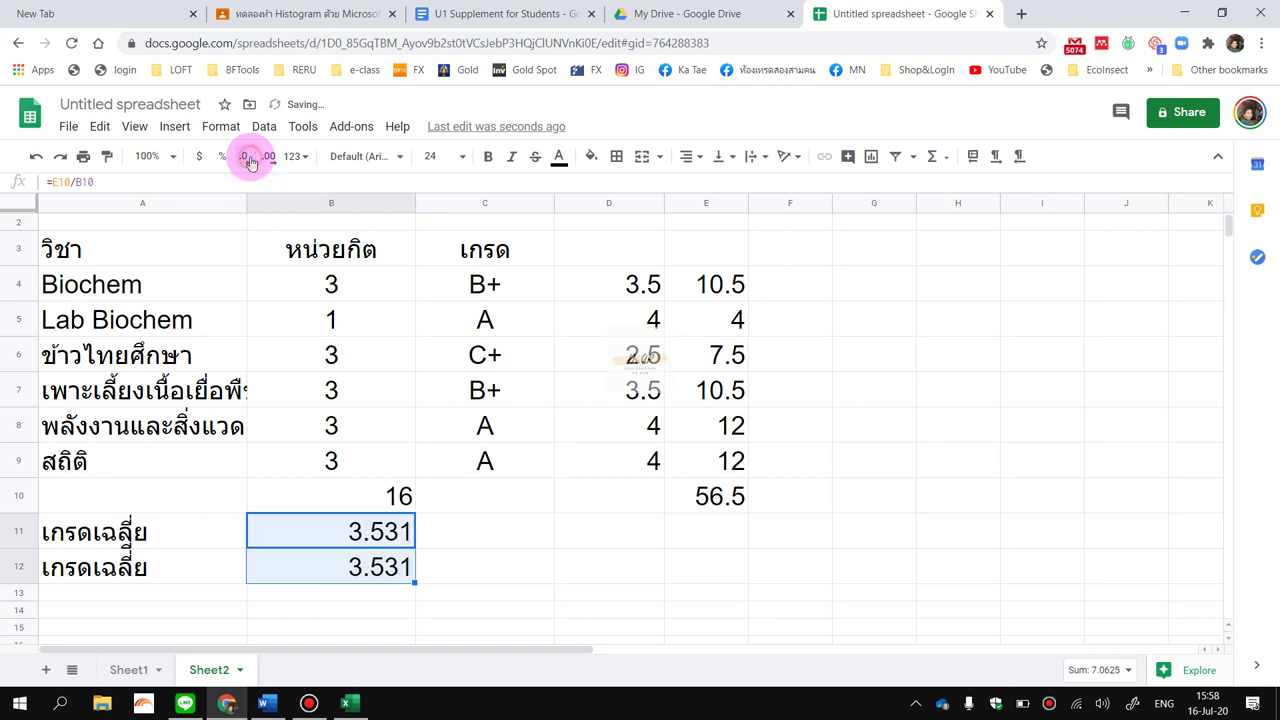
pyautogui.click(248, 158)
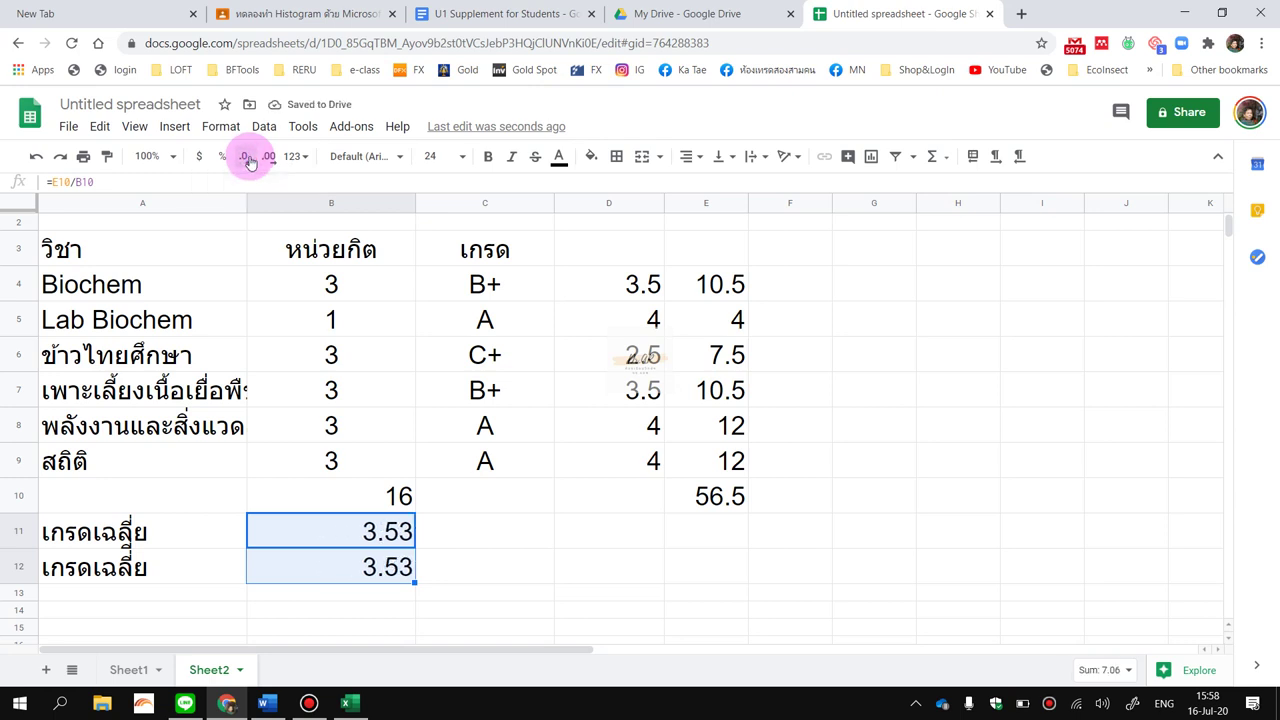
# Increase the displayed precision of the averages in B11:B12 to ten decimal places.
pyautogui.click(268, 158)
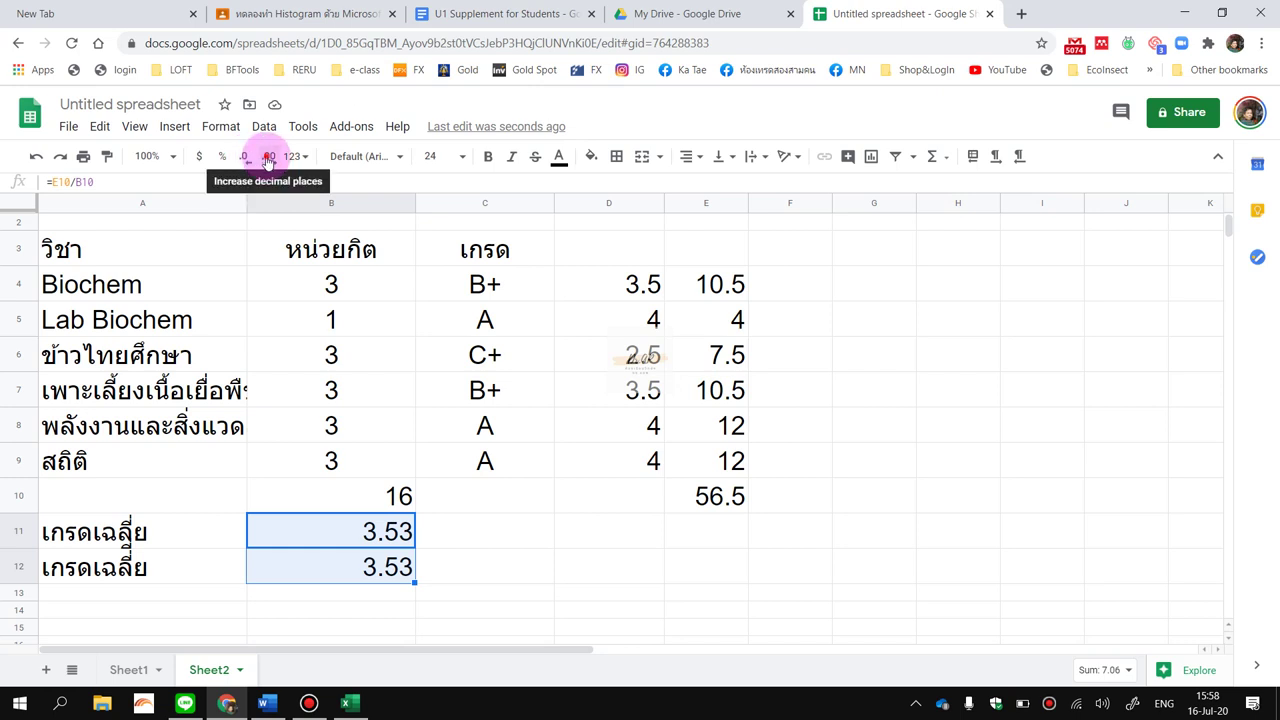
pyautogui.click(268, 158)
pyautogui.click(268, 158)
pyautogui.click(268, 158)
pyautogui.click(268, 158)
pyautogui.click(268, 158)
pyautogui.click(268, 158)
pyautogui.click(268, 158)
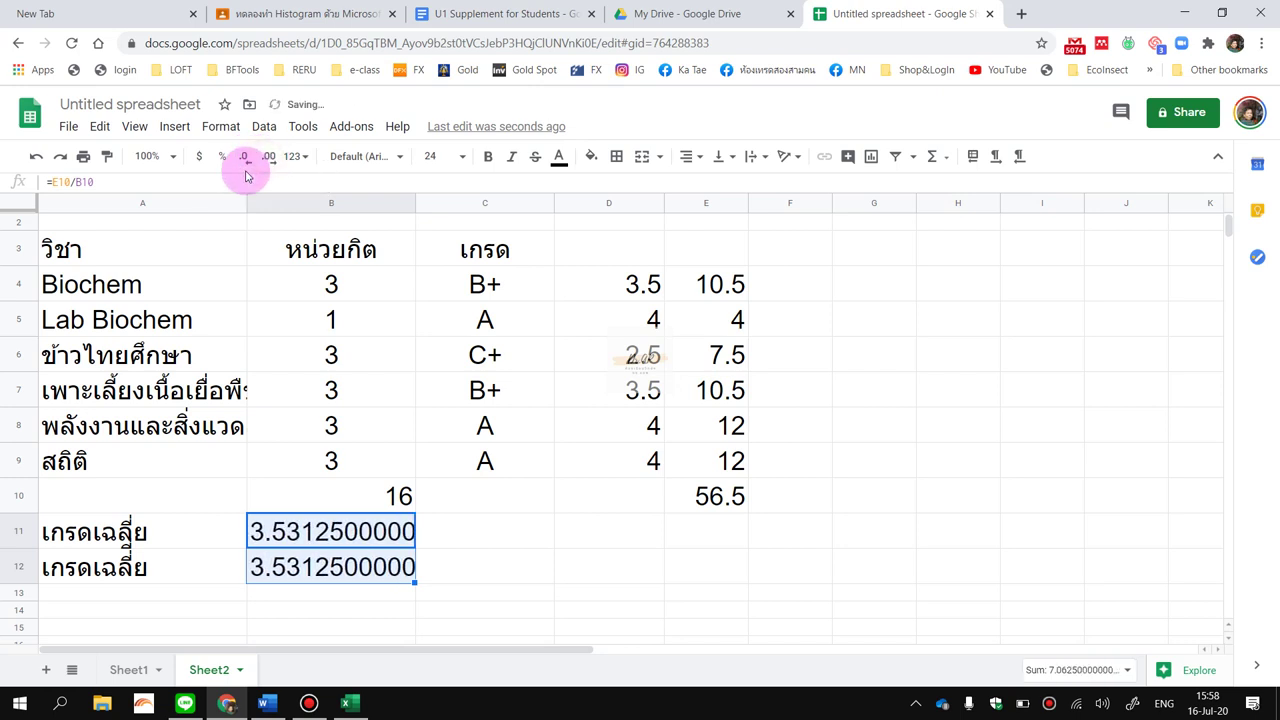
# Bring the averages in B11:B12 back down to two decimal places.
pyautogui.click(244, 158)
pyautogui.click(244, 158)
pyautogui.click(244, 158)
pyautogui.click(244, 158)
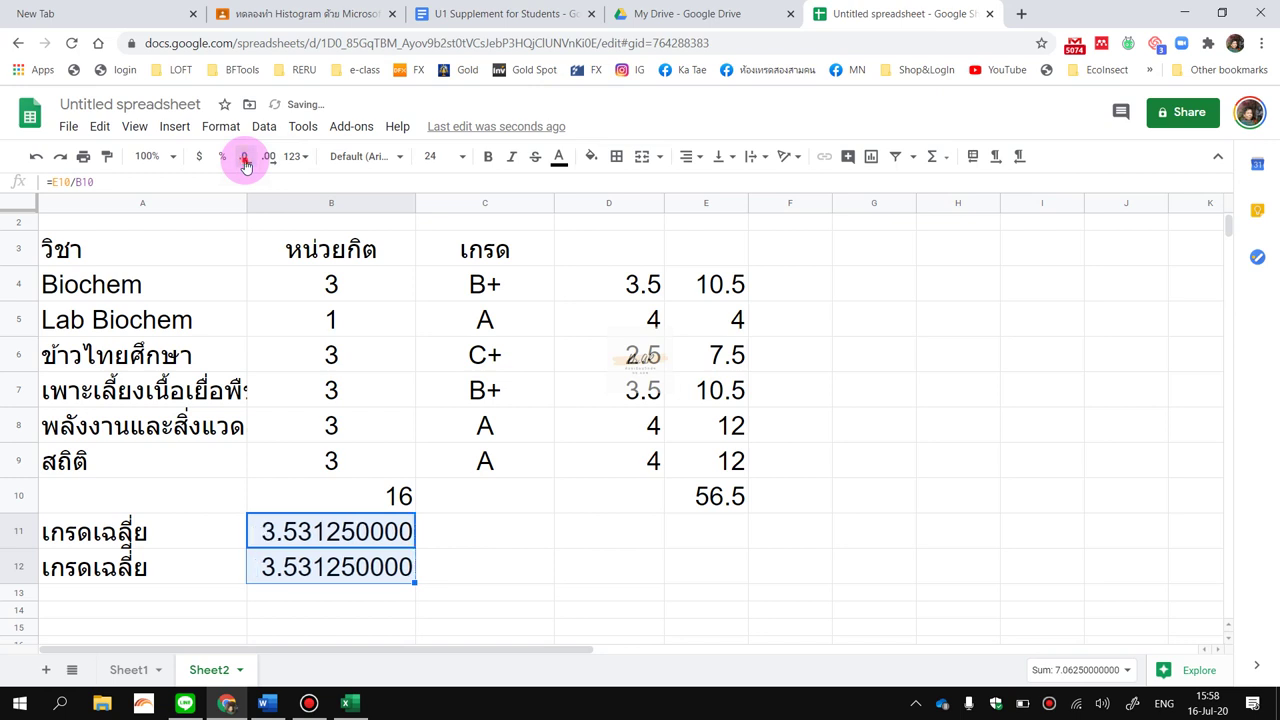
pyautogui.click(244, 158)
pyautogui.click(244, 158)
pyautogui.click(244, 158)
pyautogui.click(244, 158)
pyautogui.click(625, 543)
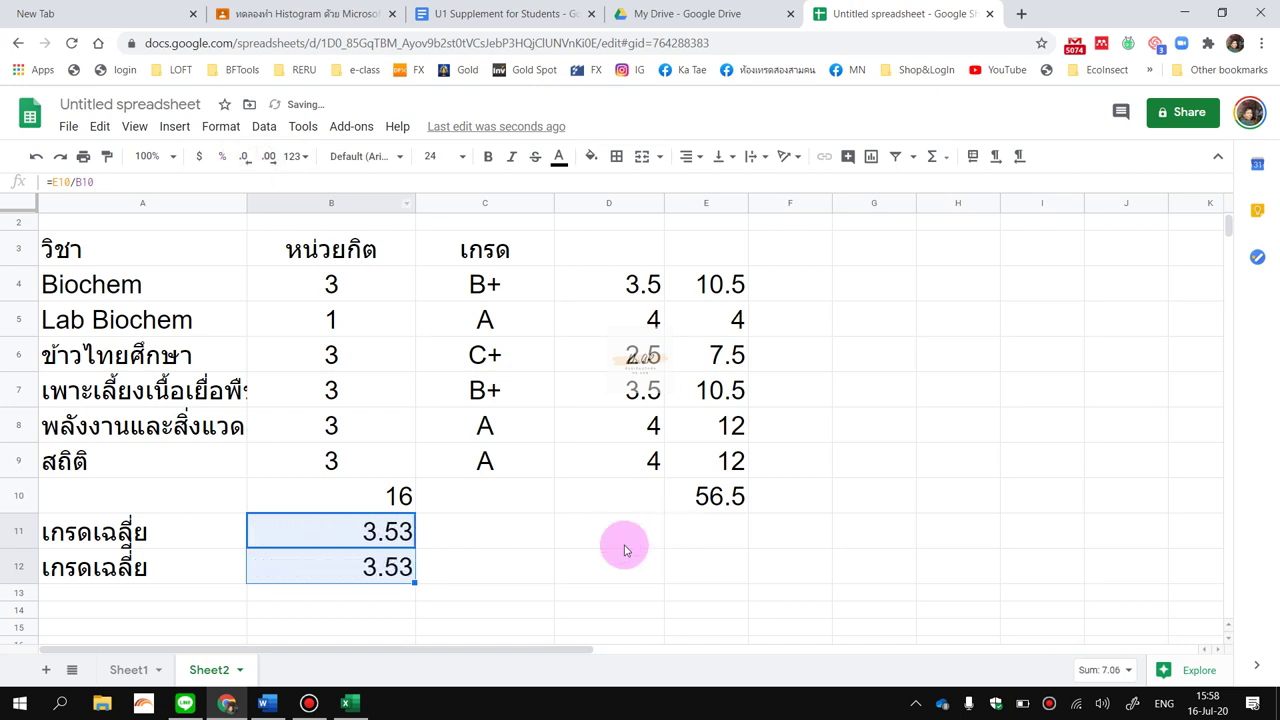
# Examine the formulas behind both averages in B11 and B12 and the credit total in B10, plus Biochem's grade entries in C4 and D4.
pyautogui.click(380, 531)
pyautogui.click(383, 565)
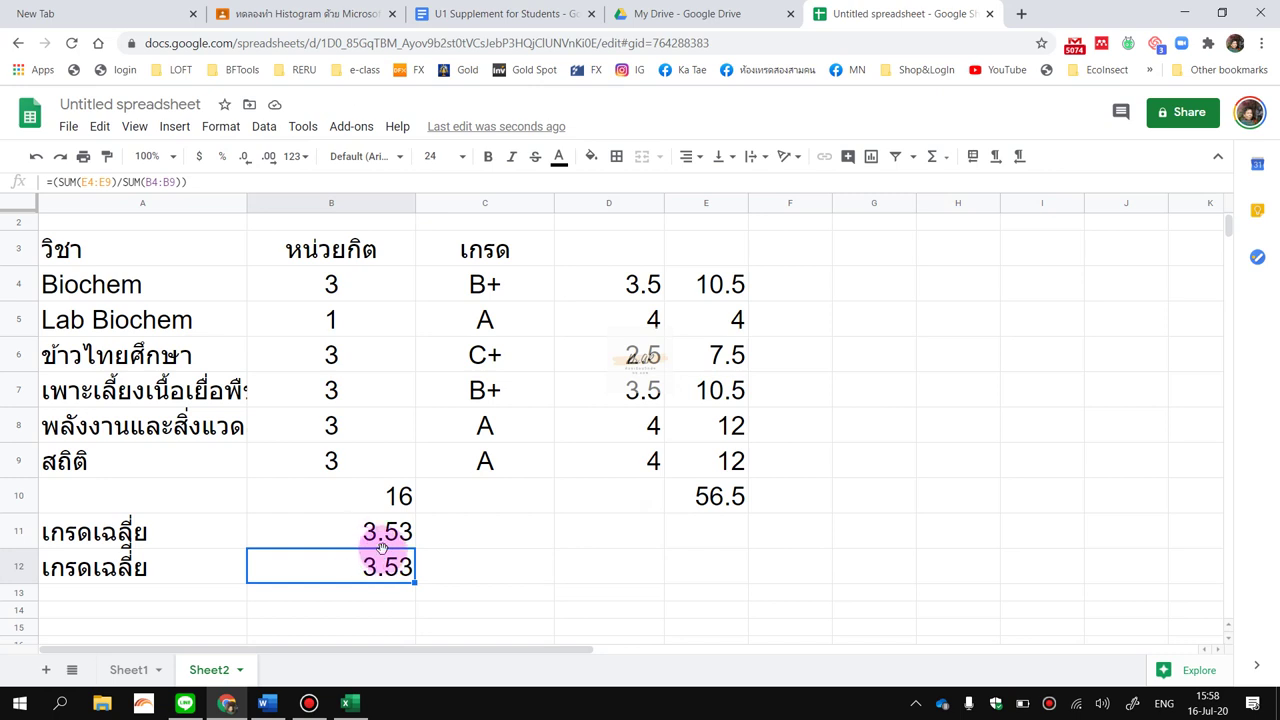
pyautogui.click(396, 535)
pyautogui.click(399, 493)
pyautogui.click(397, 531)
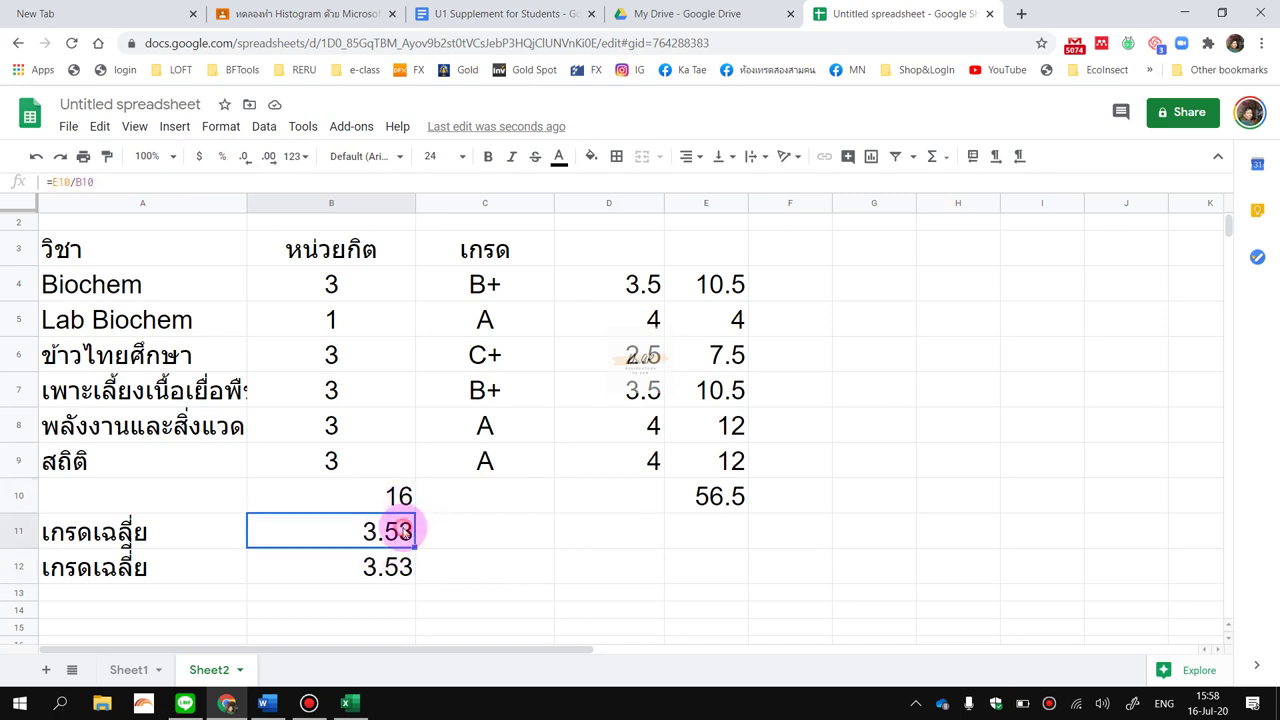
pyautogui.click(398, 490)
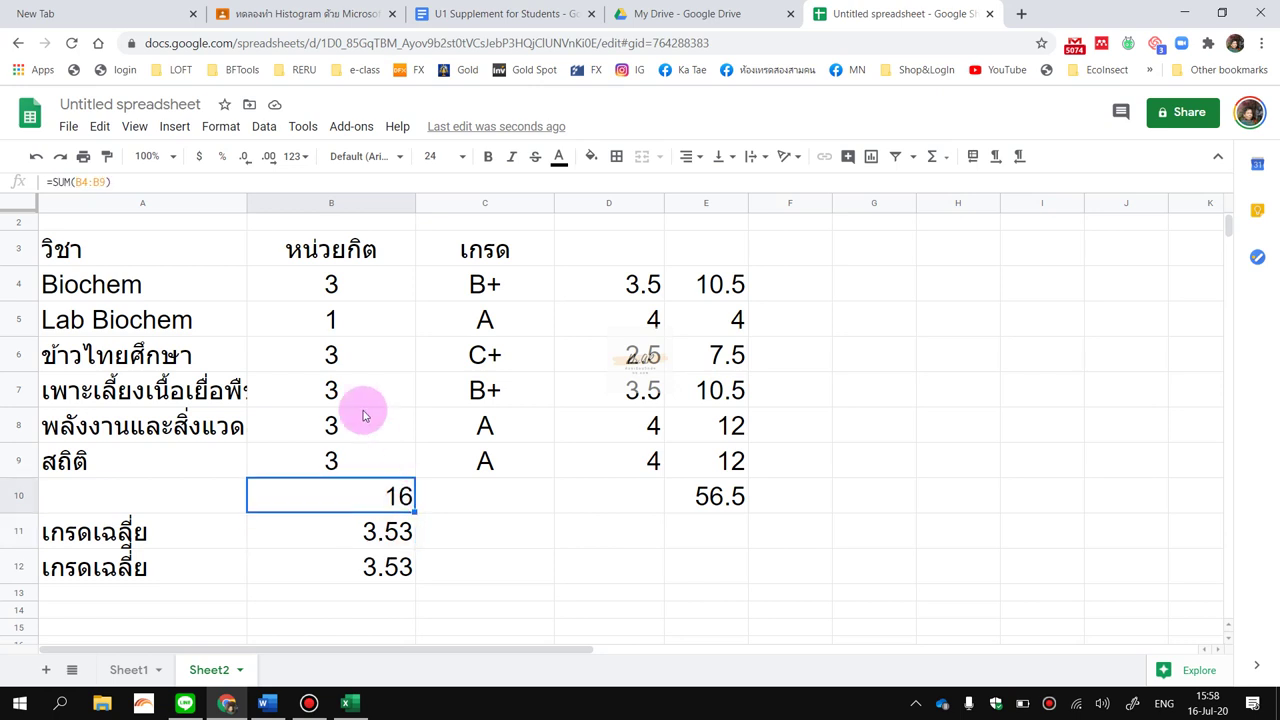
pyautogui.click(617, 290)
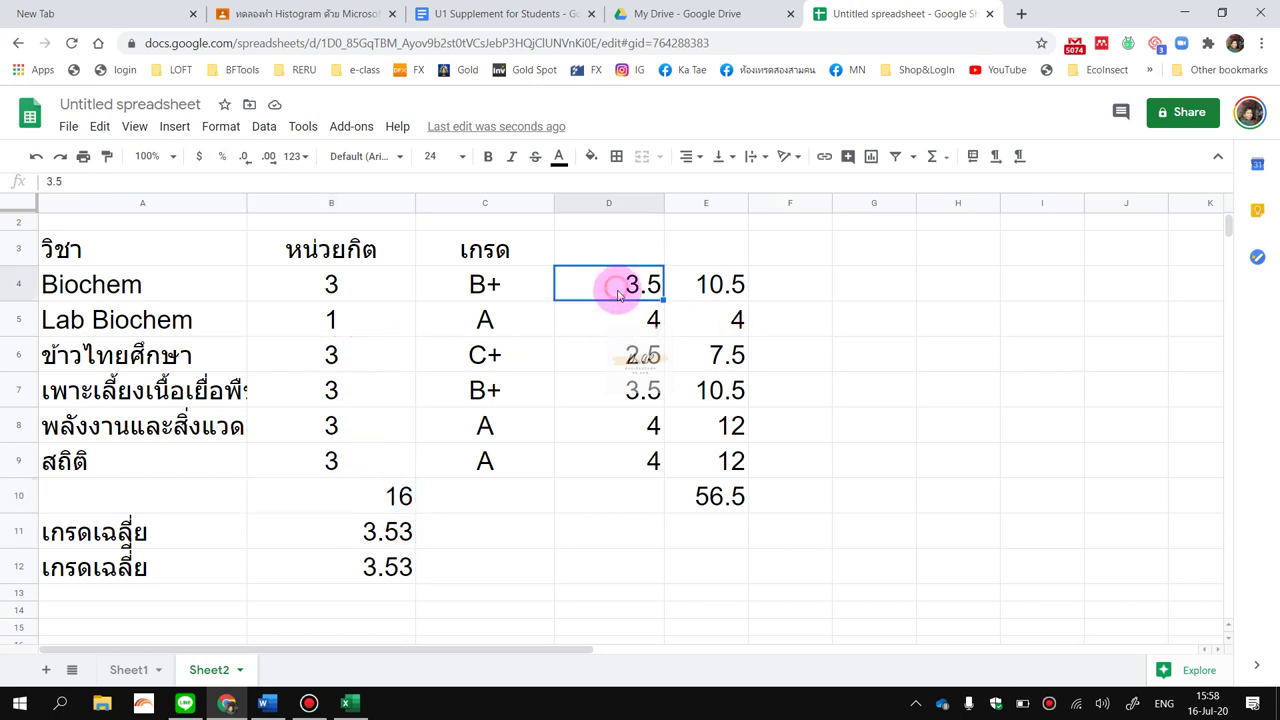
pyautogui.click(482, 291)
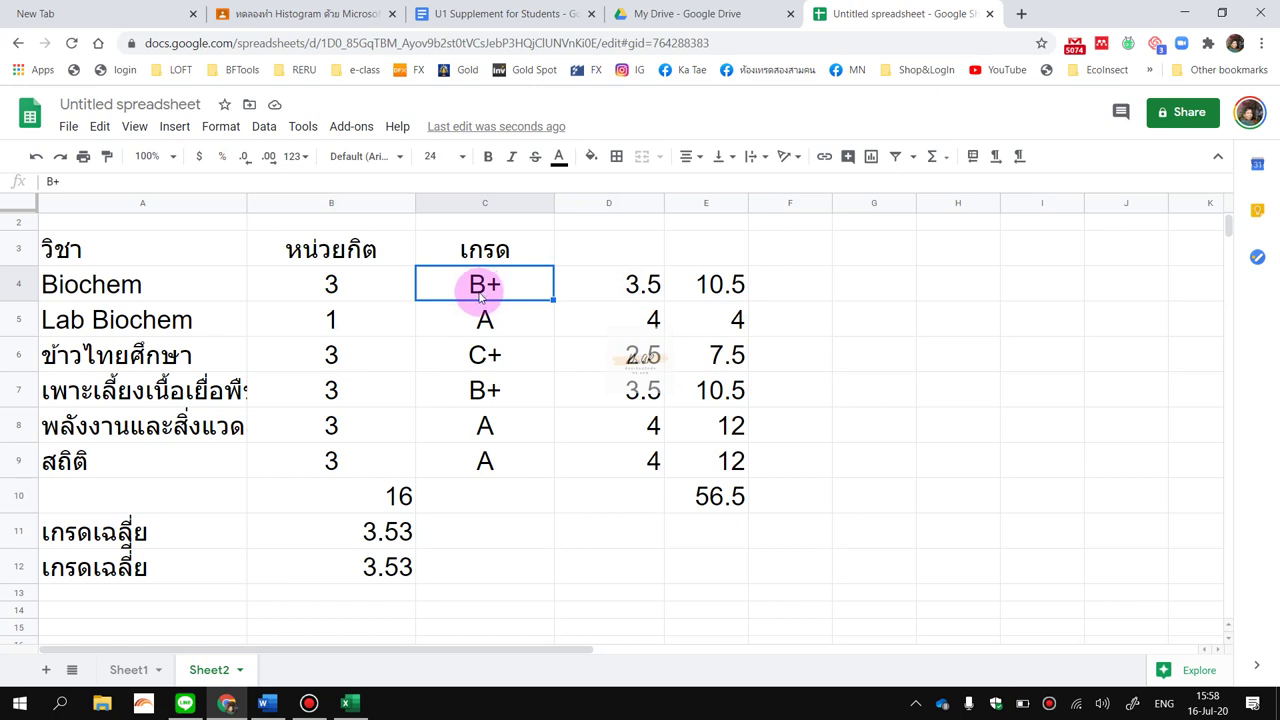
# Change the grade of ข้าวไทยศึกษา in C6 to B+.
pyautogui.click(502, 353)
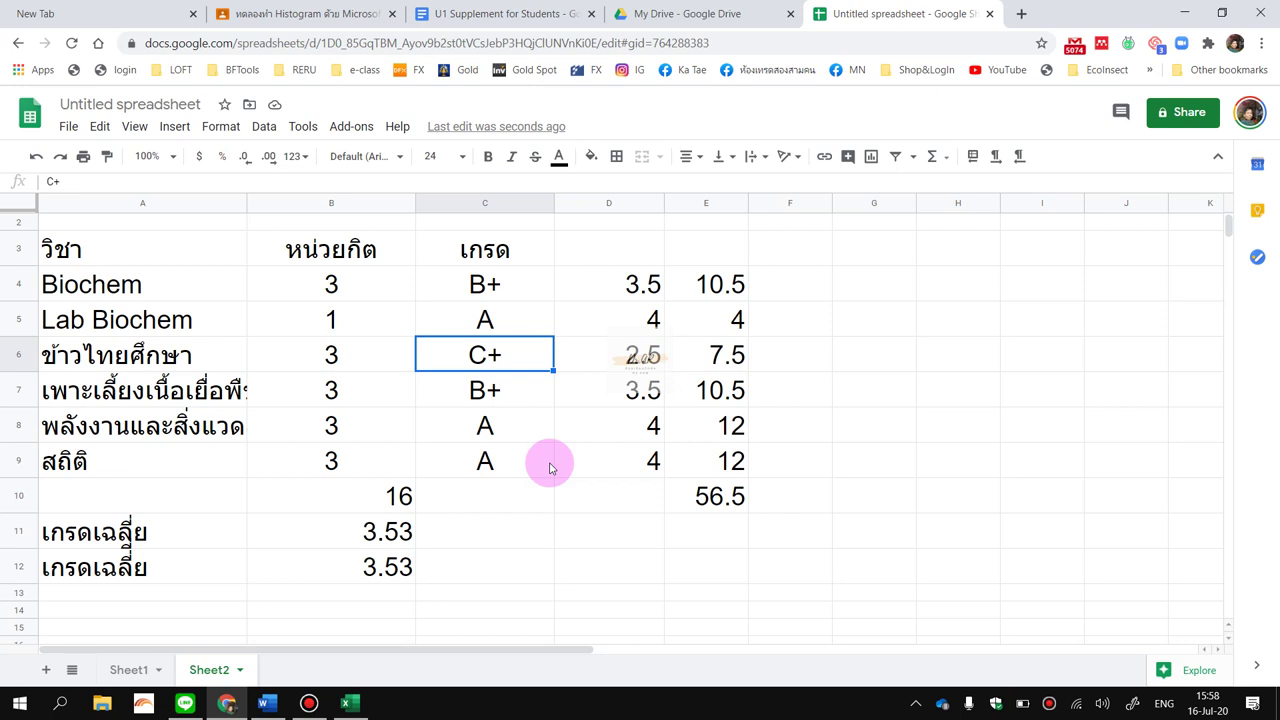
pyautogui.write('B')
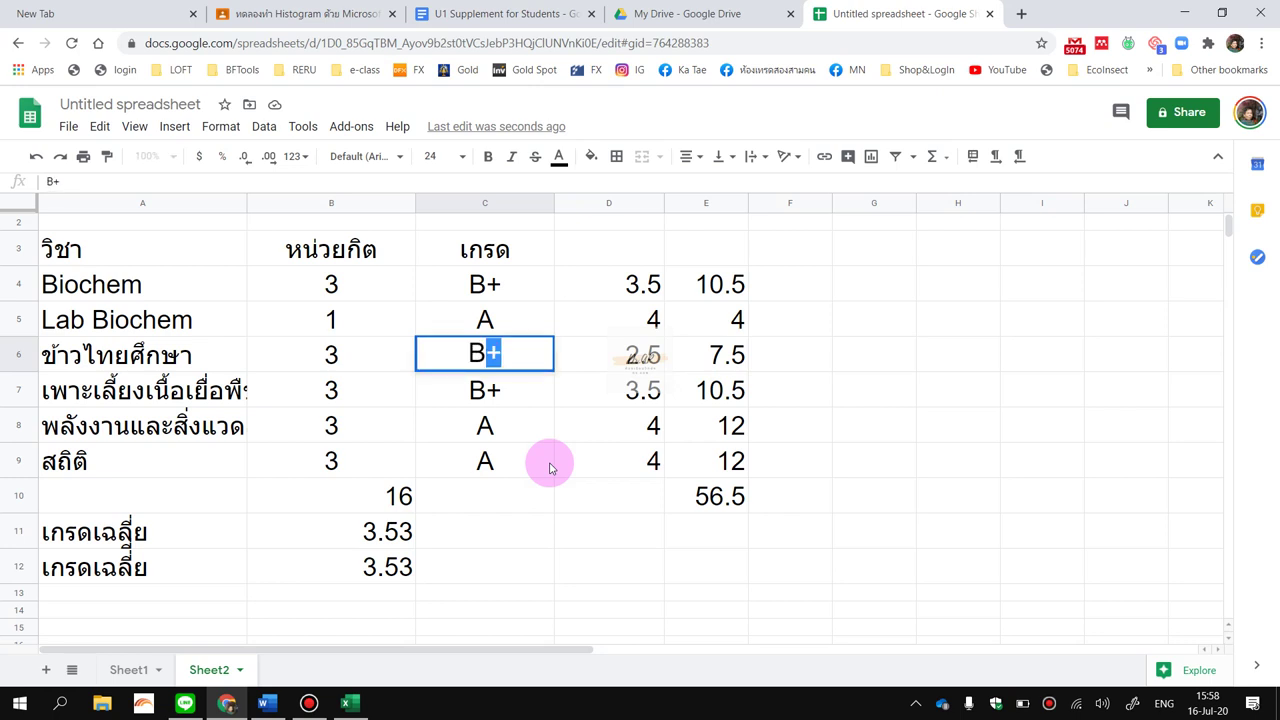
pyautogui.click(600, 360)
pyautogui.click(519, 360)
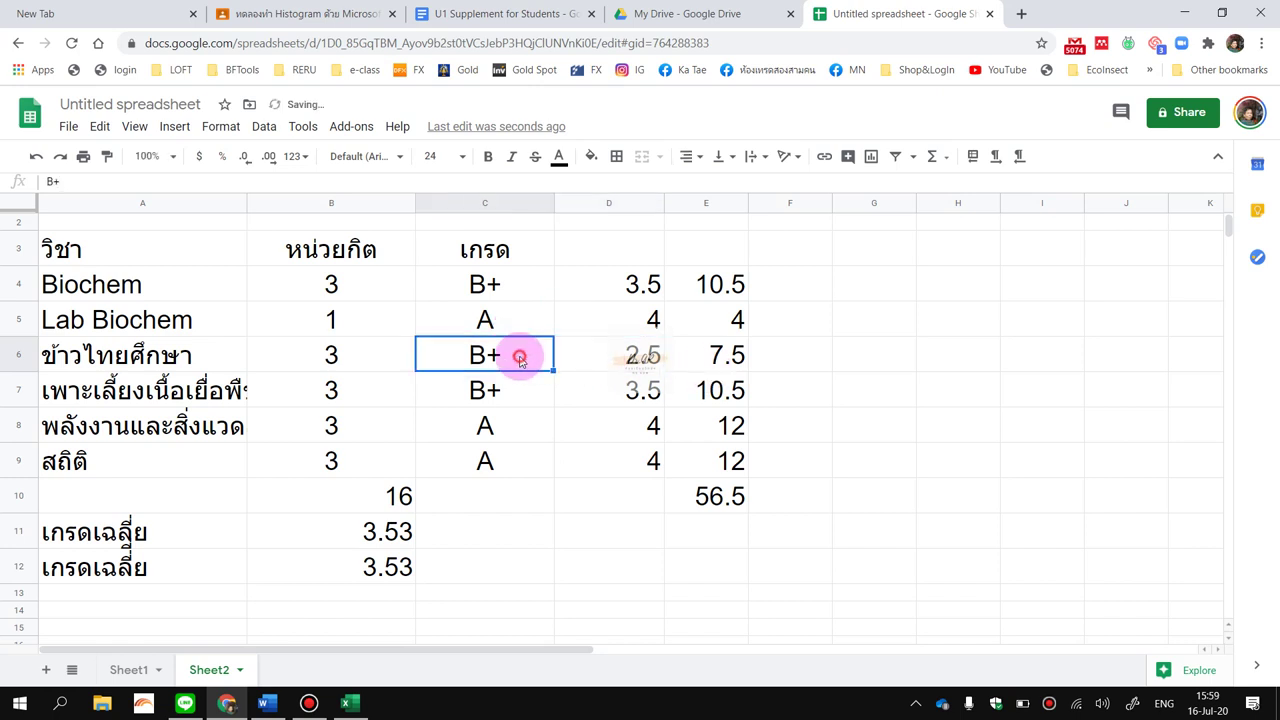
# Set the grade point of ข้าวไทยศึกษา in D6 to 3.5 to match its letter grade.
pyautogui.click(598, 355)
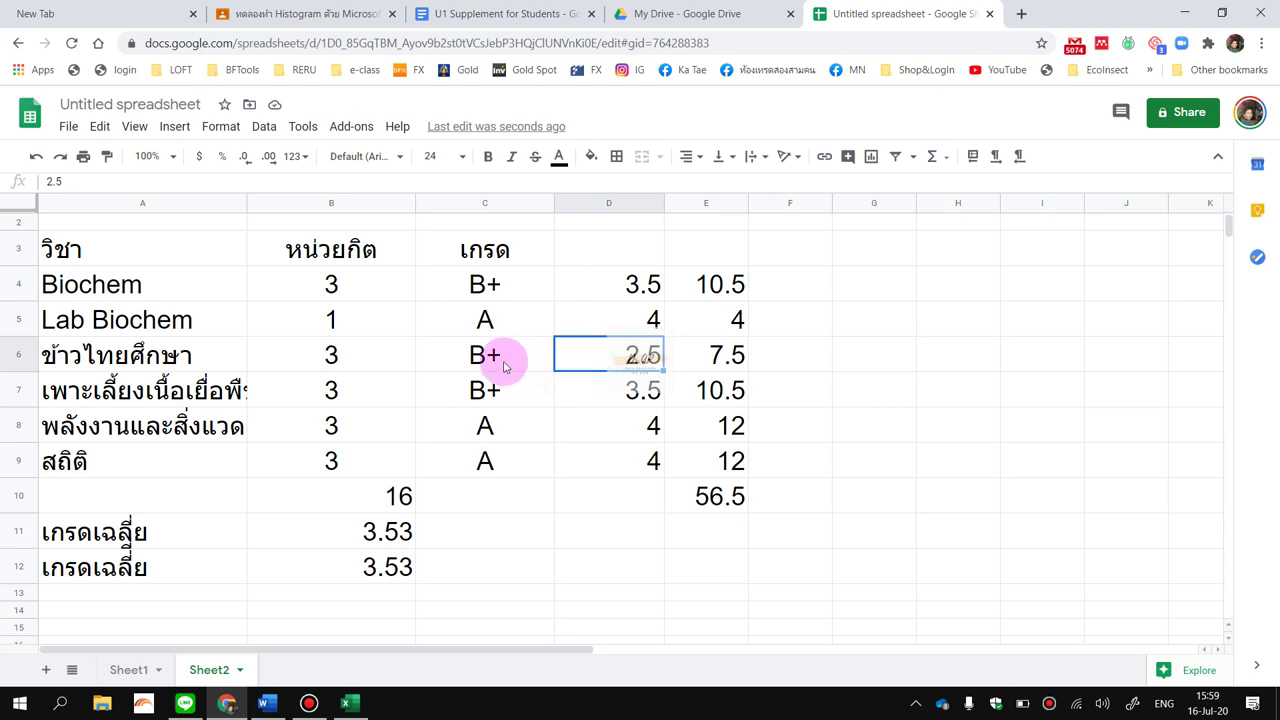
pyautogui.click(505, 366)
pyautogui.click(580, 362)
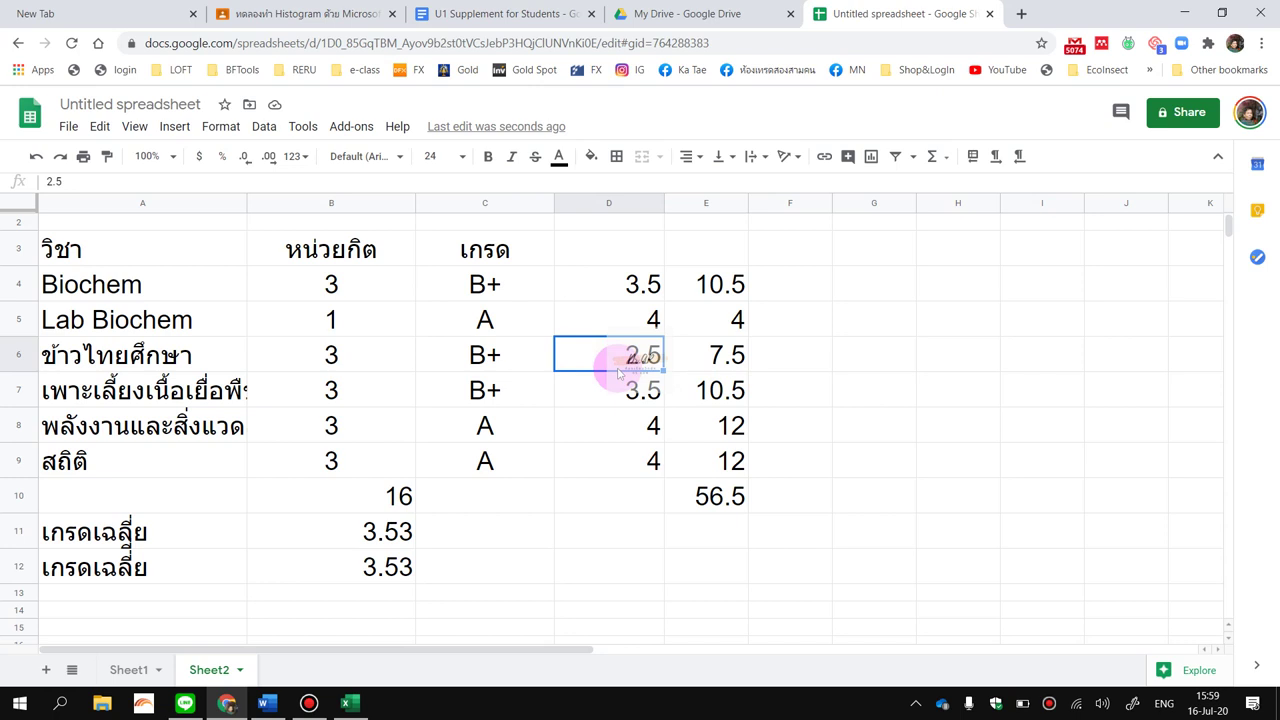
pyautogui.write('3.5')
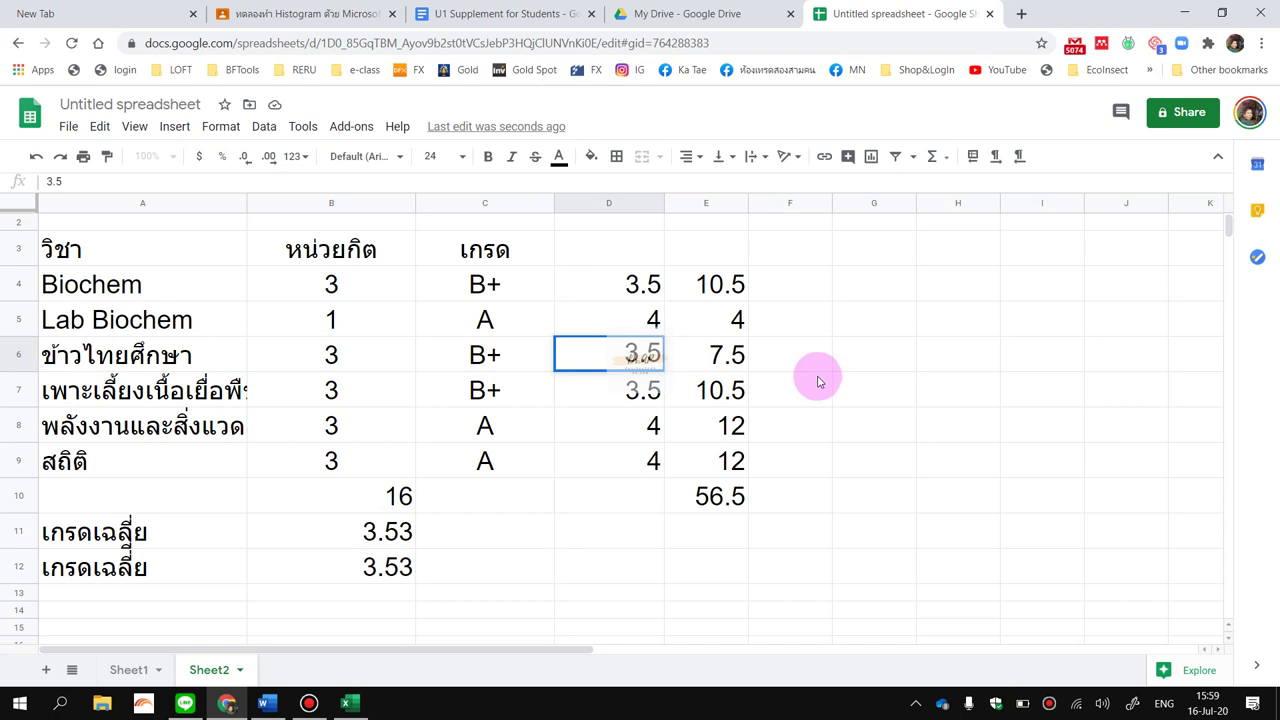
pyautogui.press('Return')
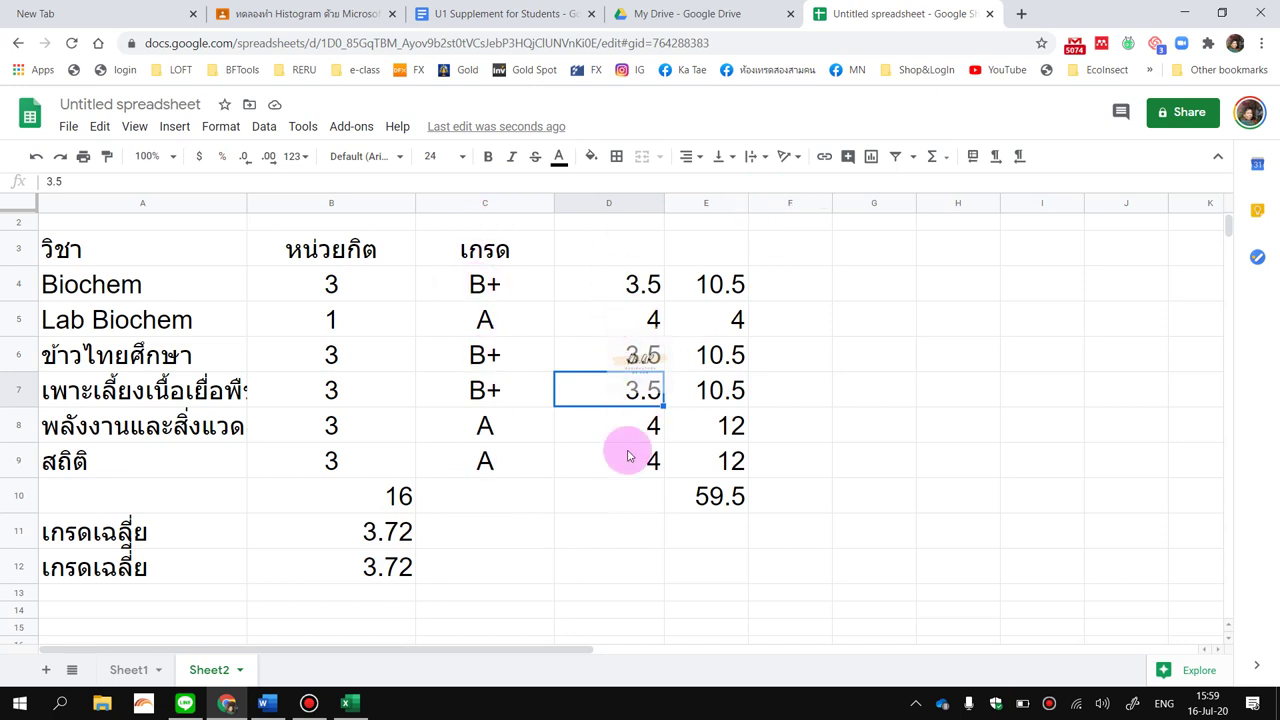
pyautogui.click(638, 288)
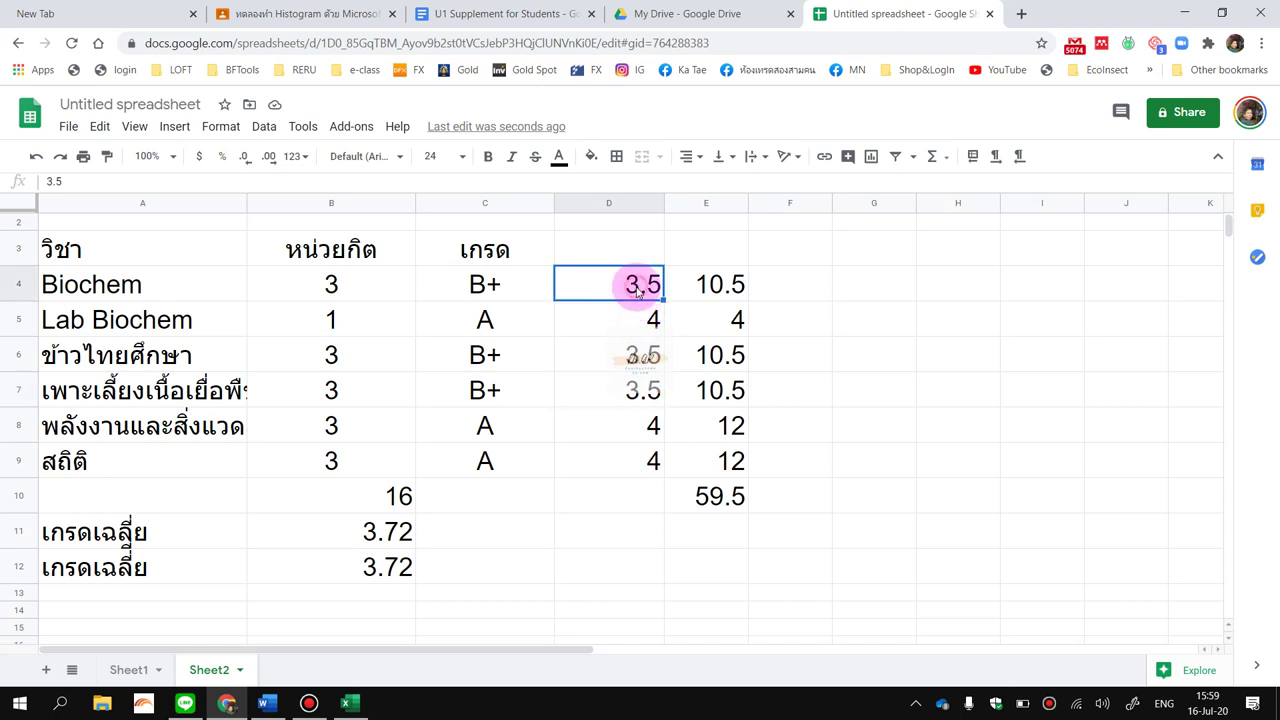
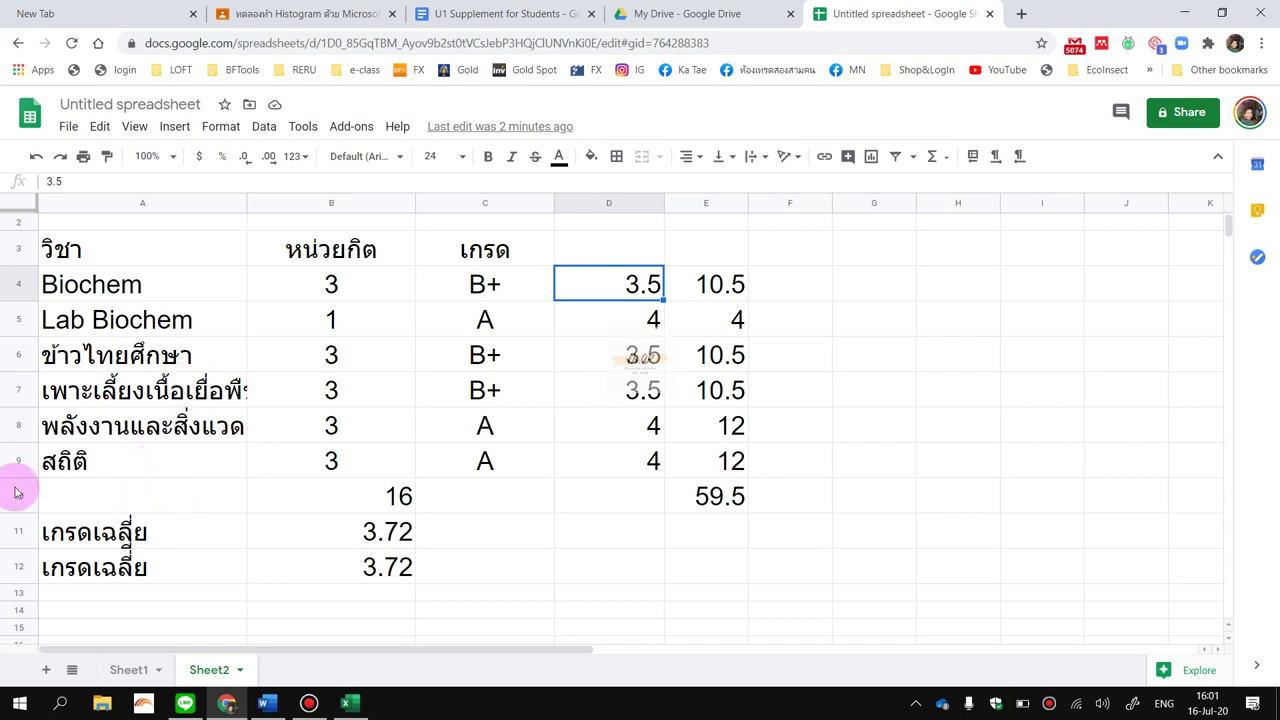
# Add a new sheet, set the font size of A1:I24 to 24 and go to cell A1.
pyautogui.scroll(-3, 30, 500)
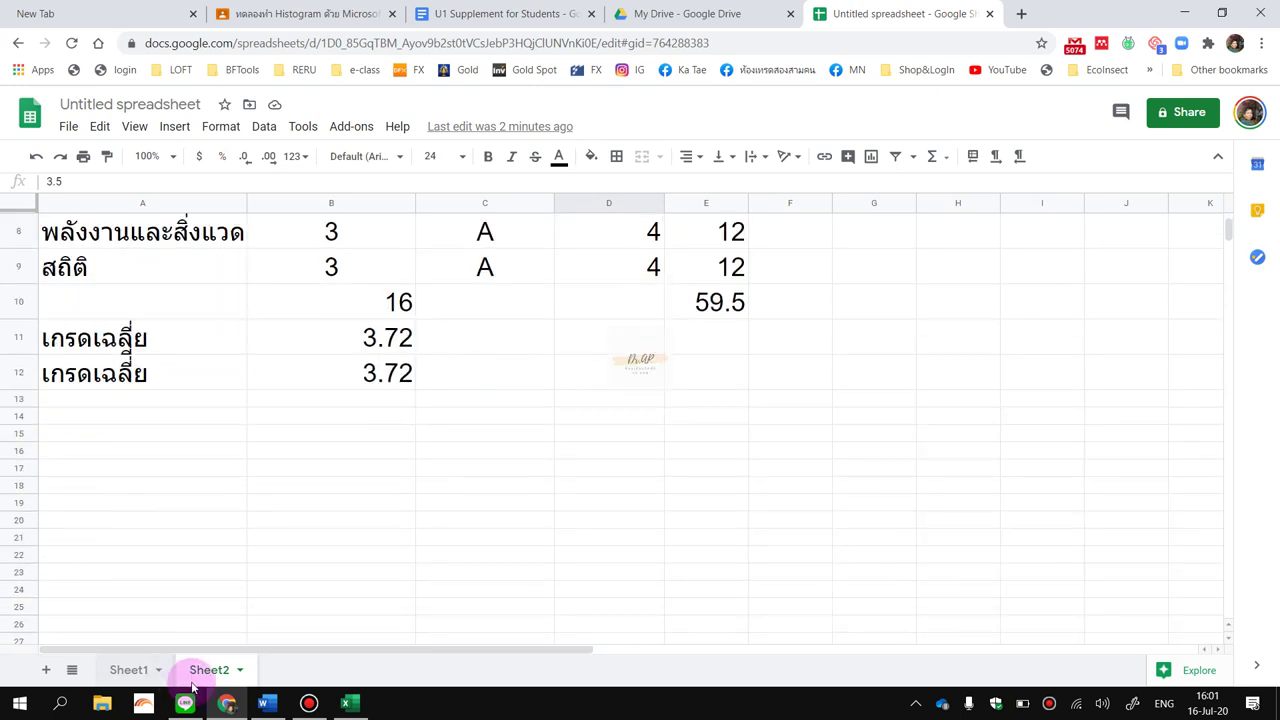
pyautogui.click(46, 669)
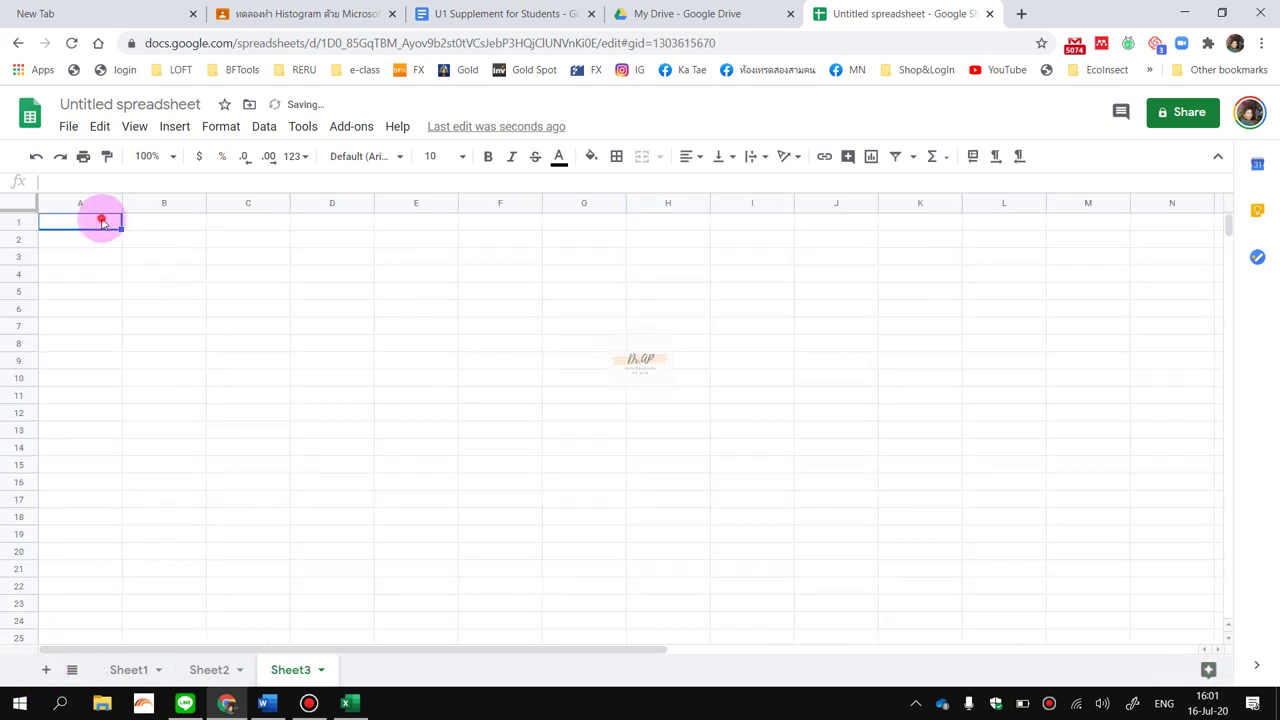
pyautogui.moveTo(100, 219); pyautogui.dragTo(771, 617)
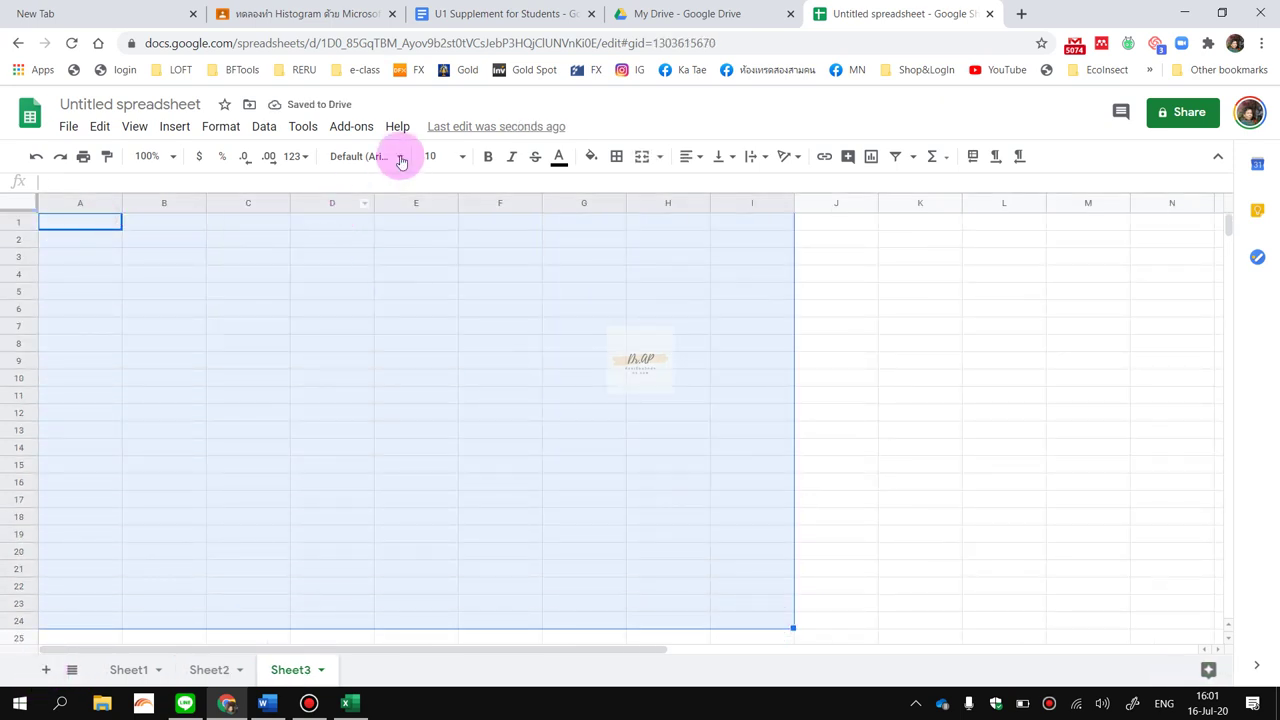
pyautogui.click(455, 157)
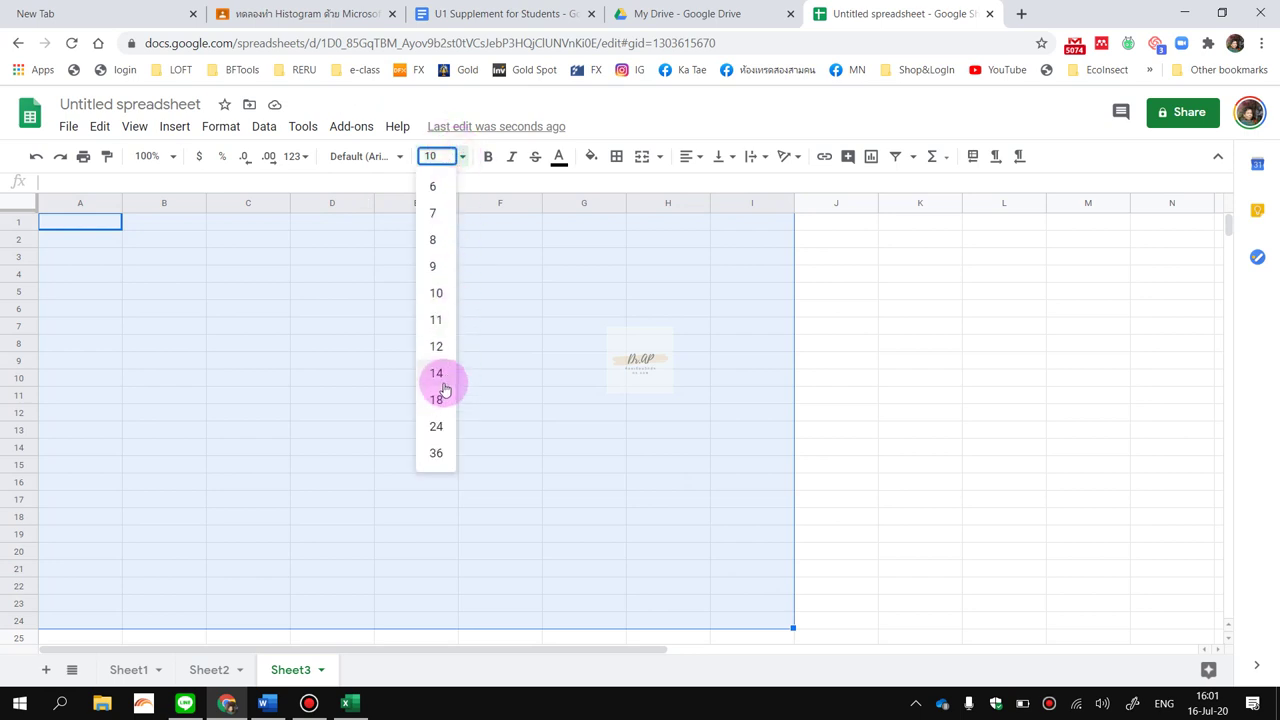
pyautogui.click(437, 427)
pyautogui.click(488, 462)
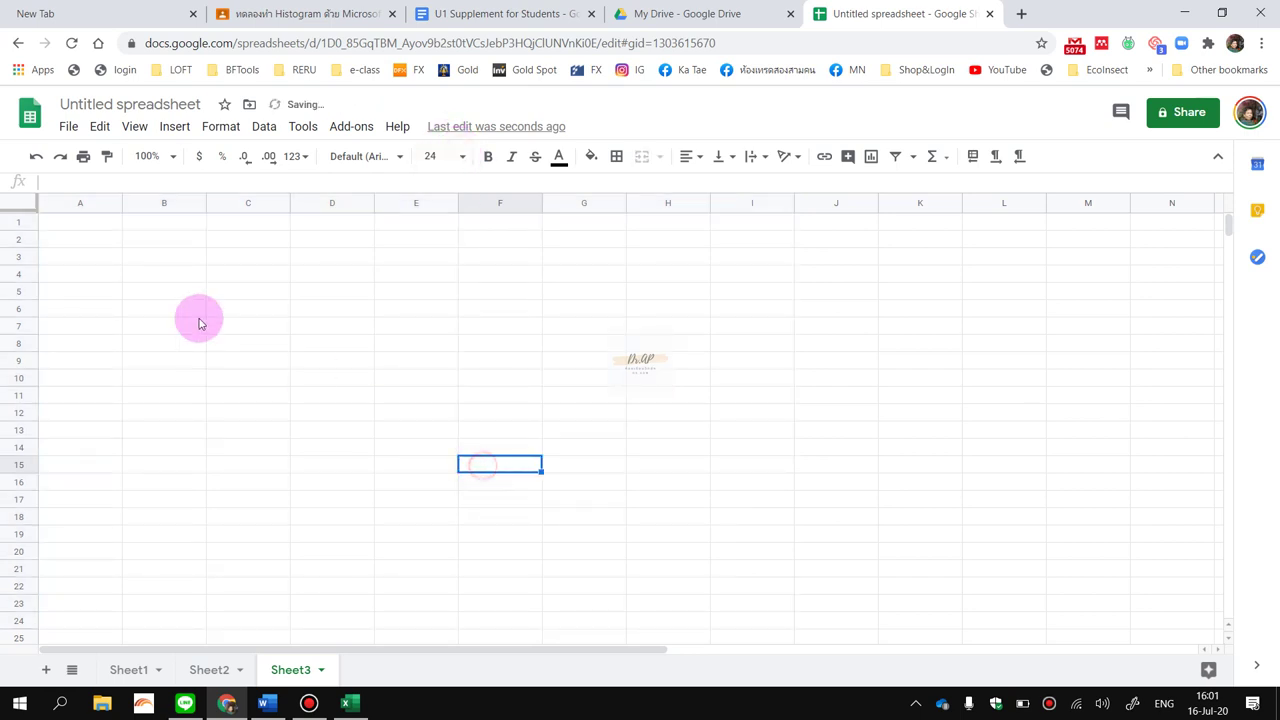
pyautogui.click(80, 230)
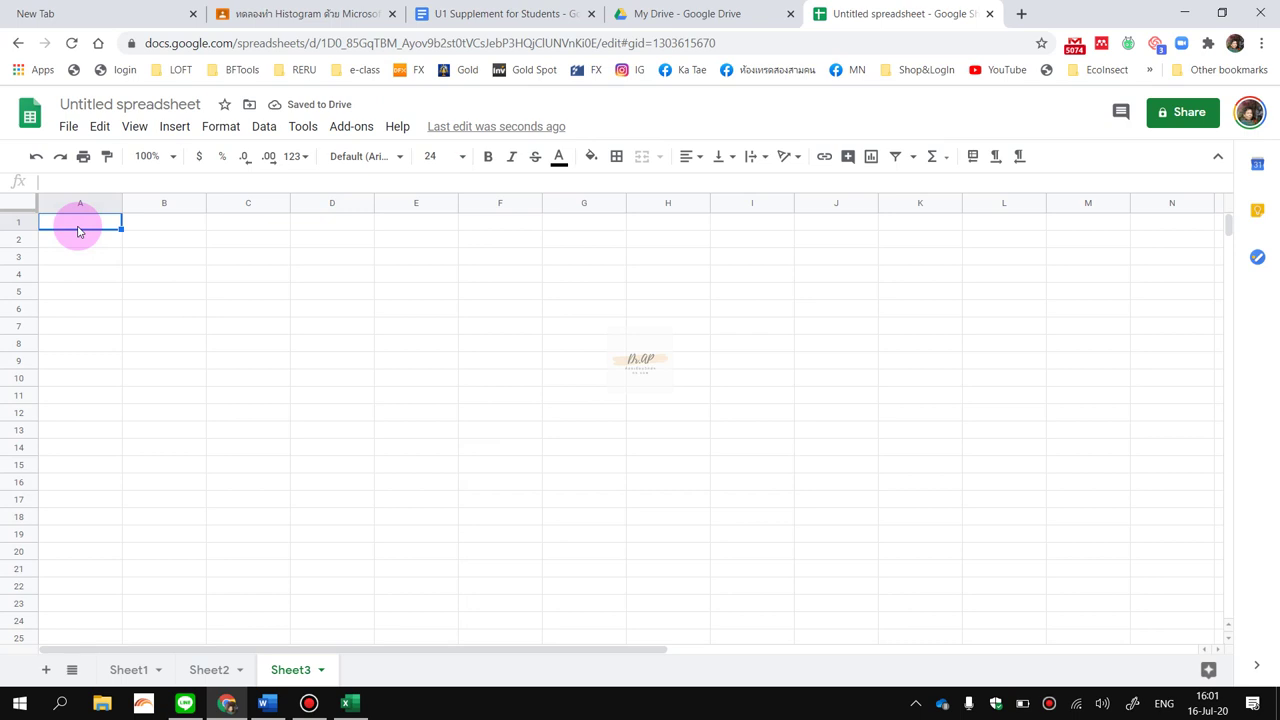
pyautogui.write('8t')
pyautogui.press('BackSpace')
pyautogui.press('BackSpace')
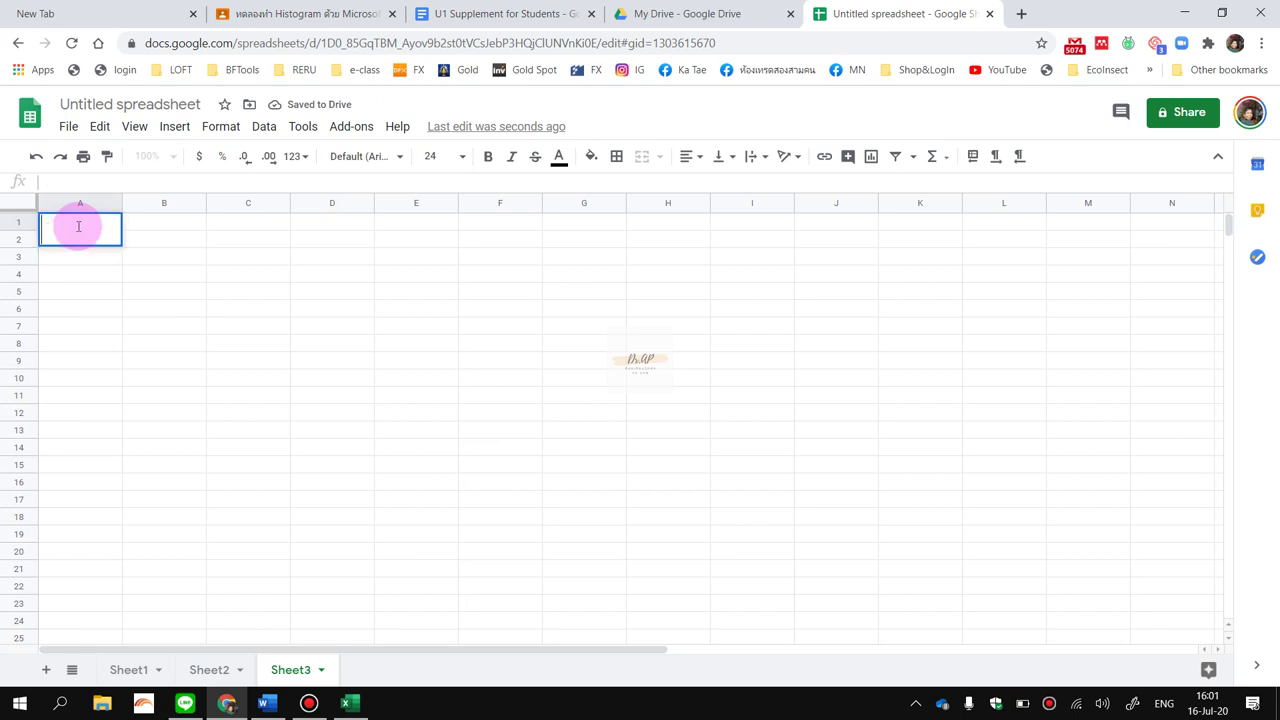
pyautogui.write('8t')
pyautogui.press('BackSpace')
pyautogui.press('BackSpace')
# Enter the row labels คะแนน in A1 and จำนวนนักเรียน in A2, and widen column A to fit them.
pyautogui.press('`')
pyautogui.write('คะแนน')
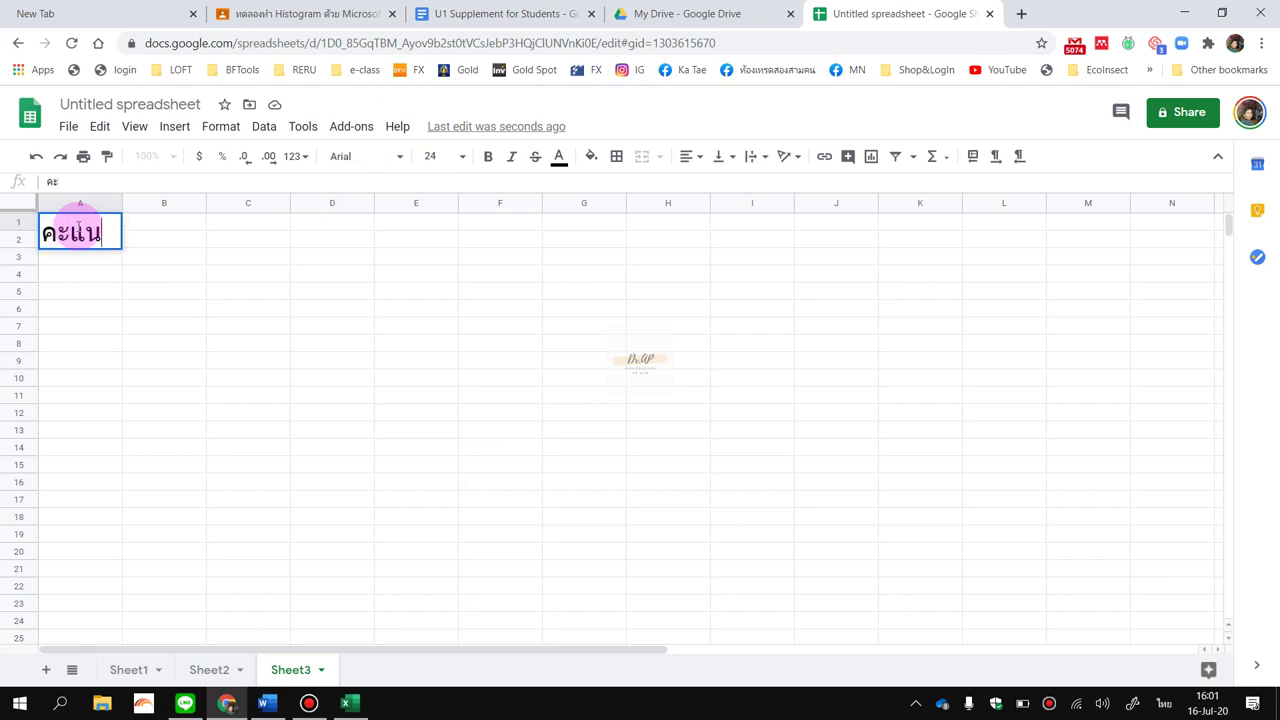
pyautogui.press('Return')
pyautogui.write('จำนวน')
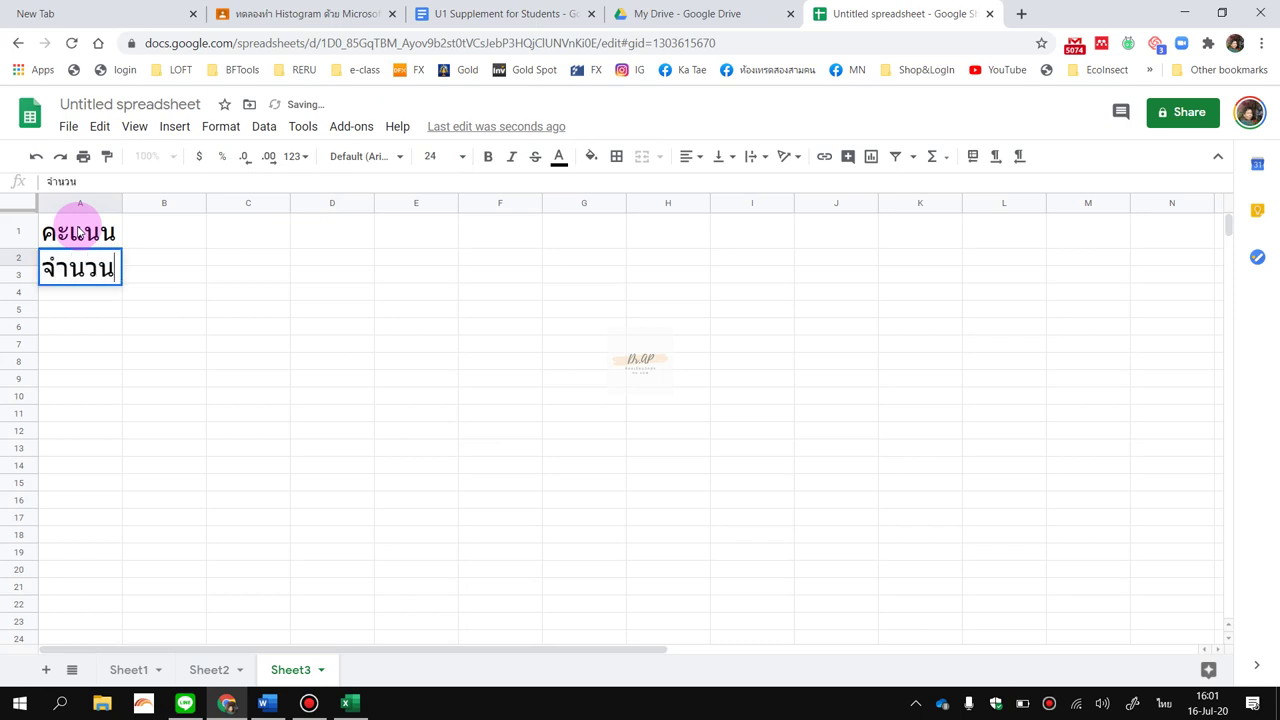
pyautogui.write('นักเรียน')
pyautogui.press('Return')
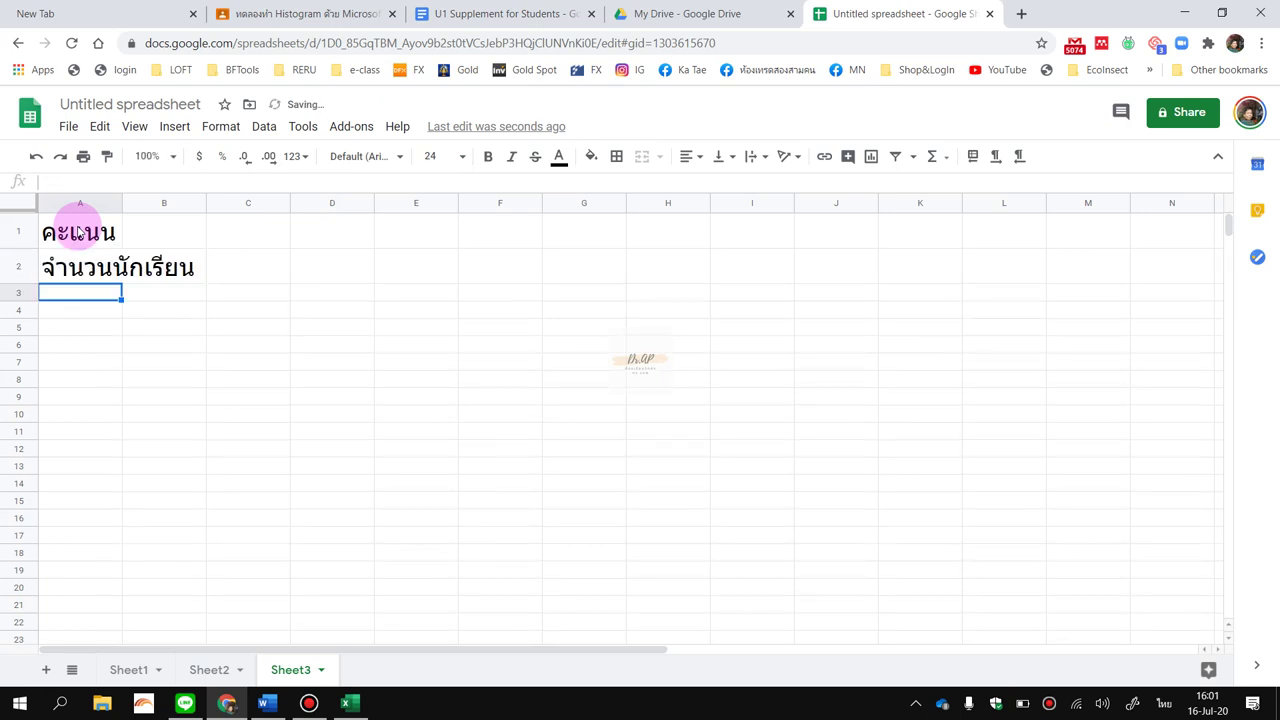
pyautogui.moveTo(121, 201); pyautogui.dragTo(228, 201)
# Enter the scores 5, 6, 7, 8 and 9 across B1:F1 in the คะแนน row.
pyautogui.click(296, 242)
pyautogui.hotkey('alt', 'shift')
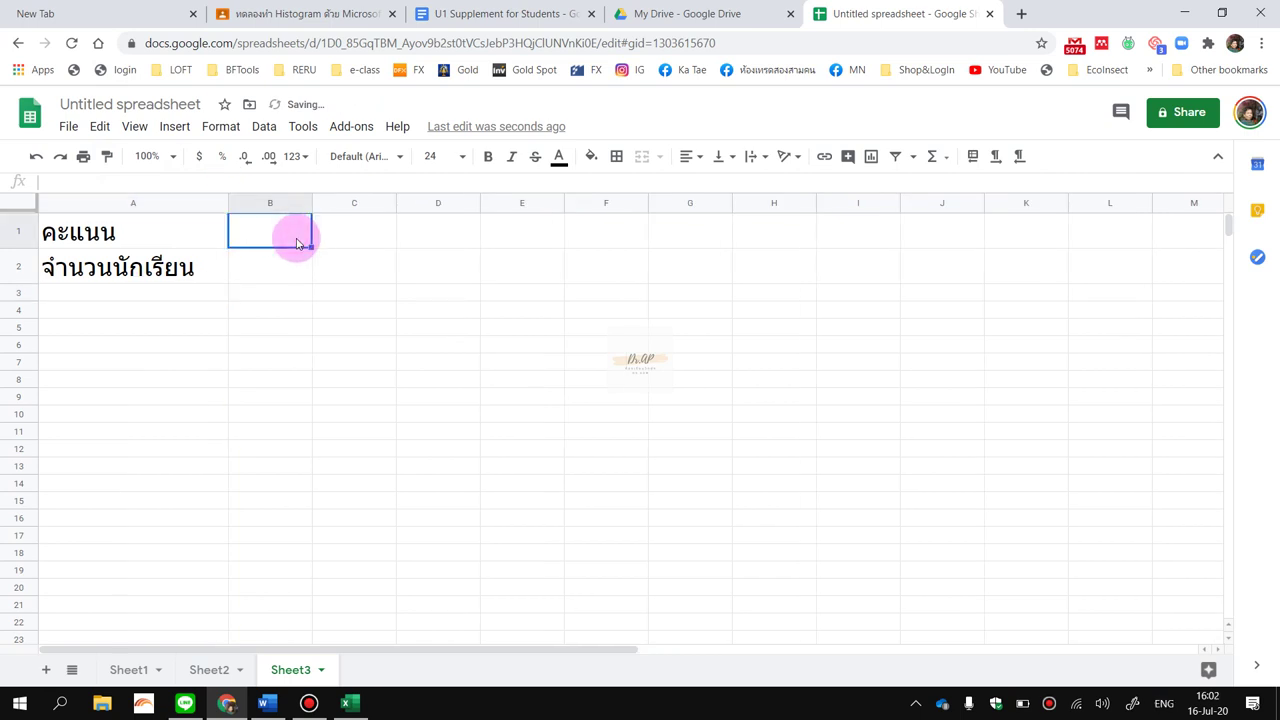
pyautogui.write('5')
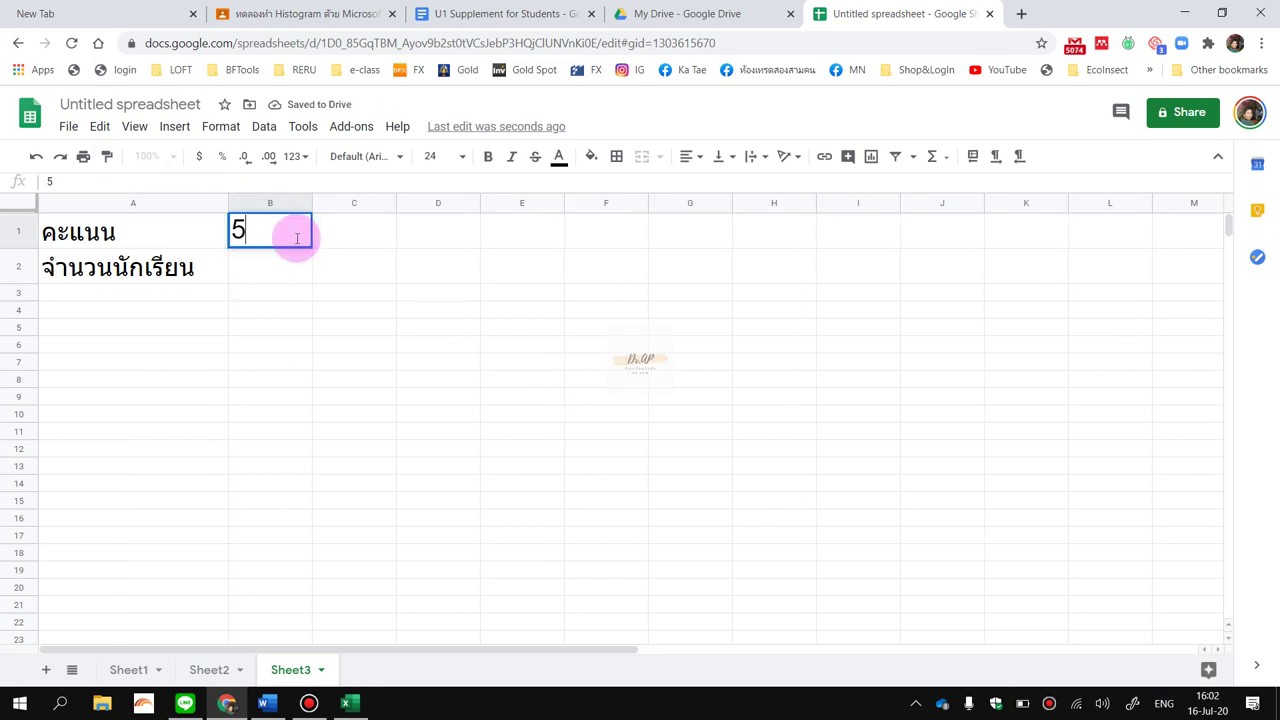
pyautogui.press('Tab')
pyautogui.write('6')
pyautogui.press('Tab')
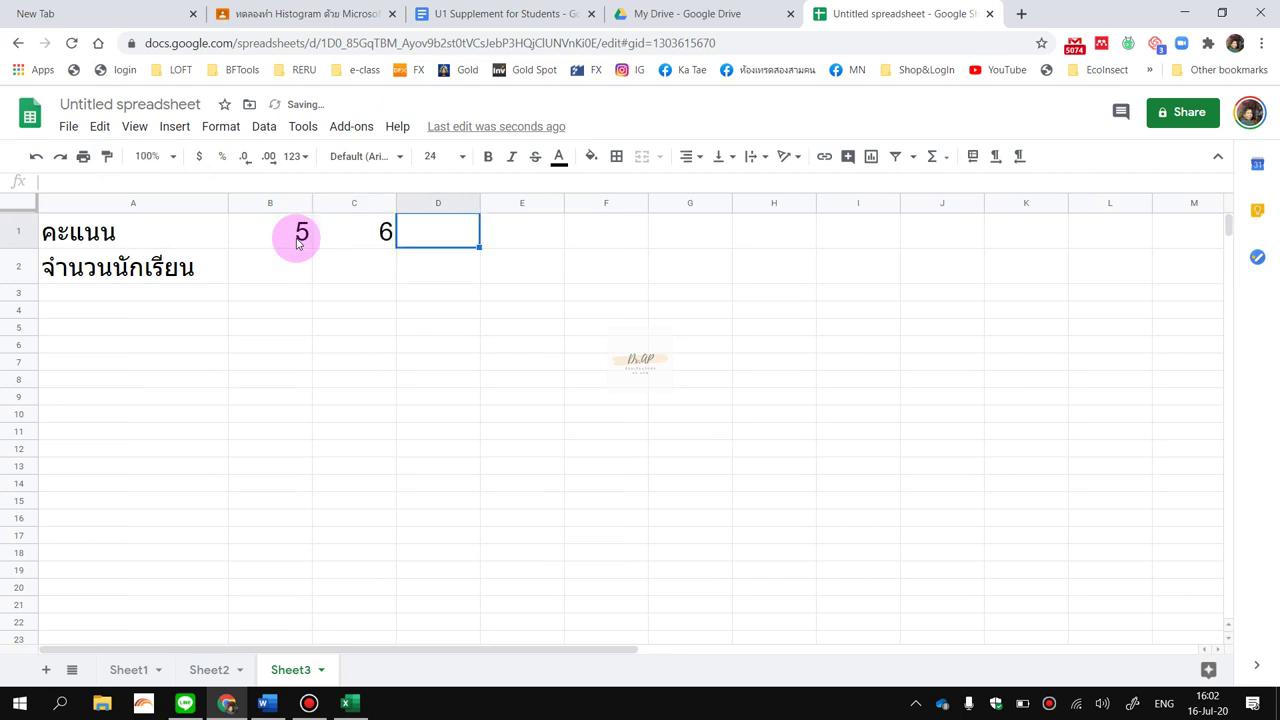
pyautogui.write('7')
pyautogui.press('Tab')
pyautogui.write('8')
pyautogui.press('Tab')
pyautogui.write('9')
pyautogui.press('Return')
# Enter the student counts 2, 1, 7, 2 and 5 across B2:F2 in the จำนวนนักเรียน row.
pyautogui.press('Left')
pyautogui.press('Left')
pyautogui.press('Left')
pyautogui.press('Left')
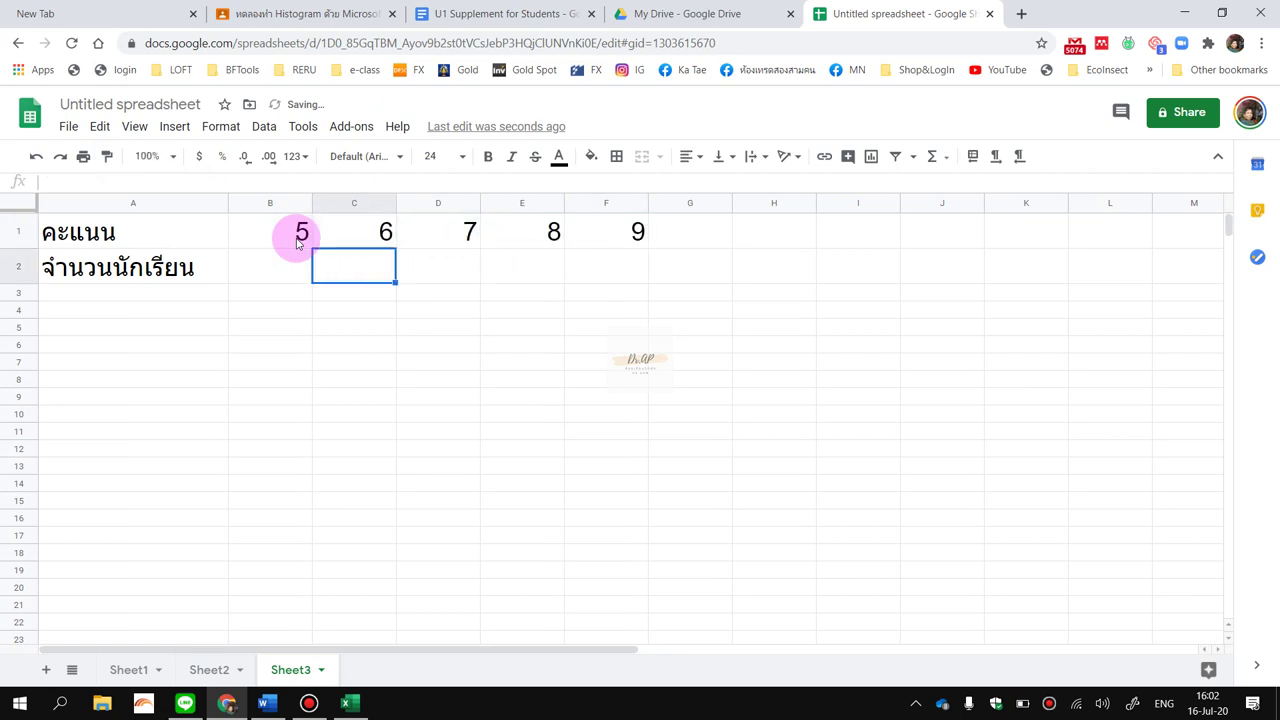
pyautogui.write('2')
pyautogui.press('Tab')
pyautogui.write('1')
pyautogui.press('Tab')
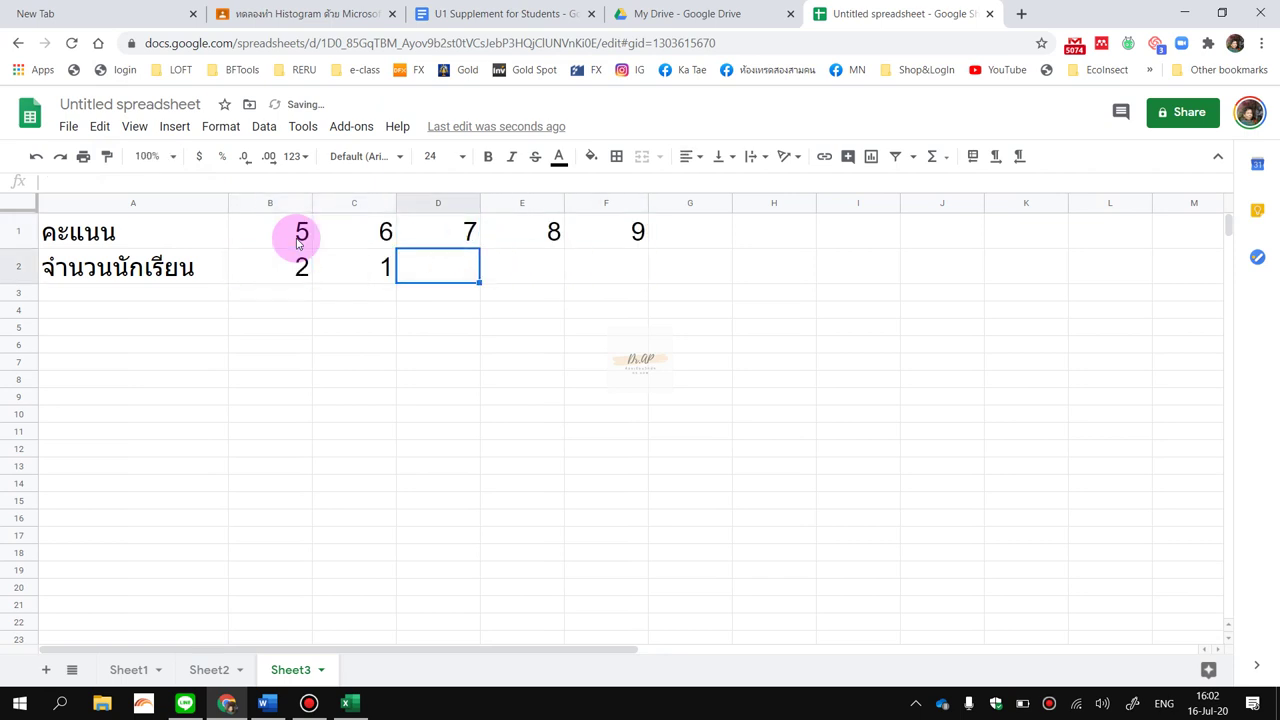
pyautogui.write('7')
pyautogui.press('Tab')
pyautogui.write('2')
pyautogui.press('Tab')
pyautogui.write('5')
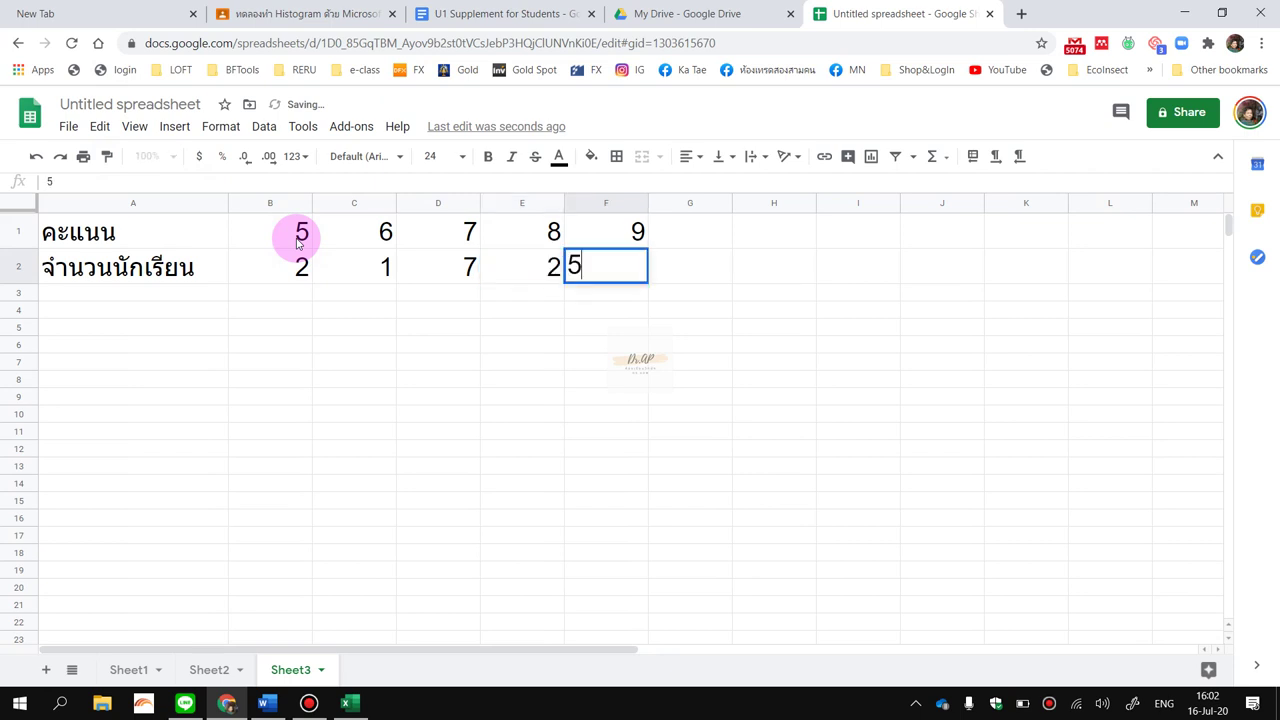
pyautogui.press('Return')
# Apply all borders to the score table in A1:F2.
pyautogui.press('Up')
pyautogui.hotkey('shift', 'Up')
pyautogui.hotkey('shift', 'Left')
pyautogui.hotkey('shift', 'Left')
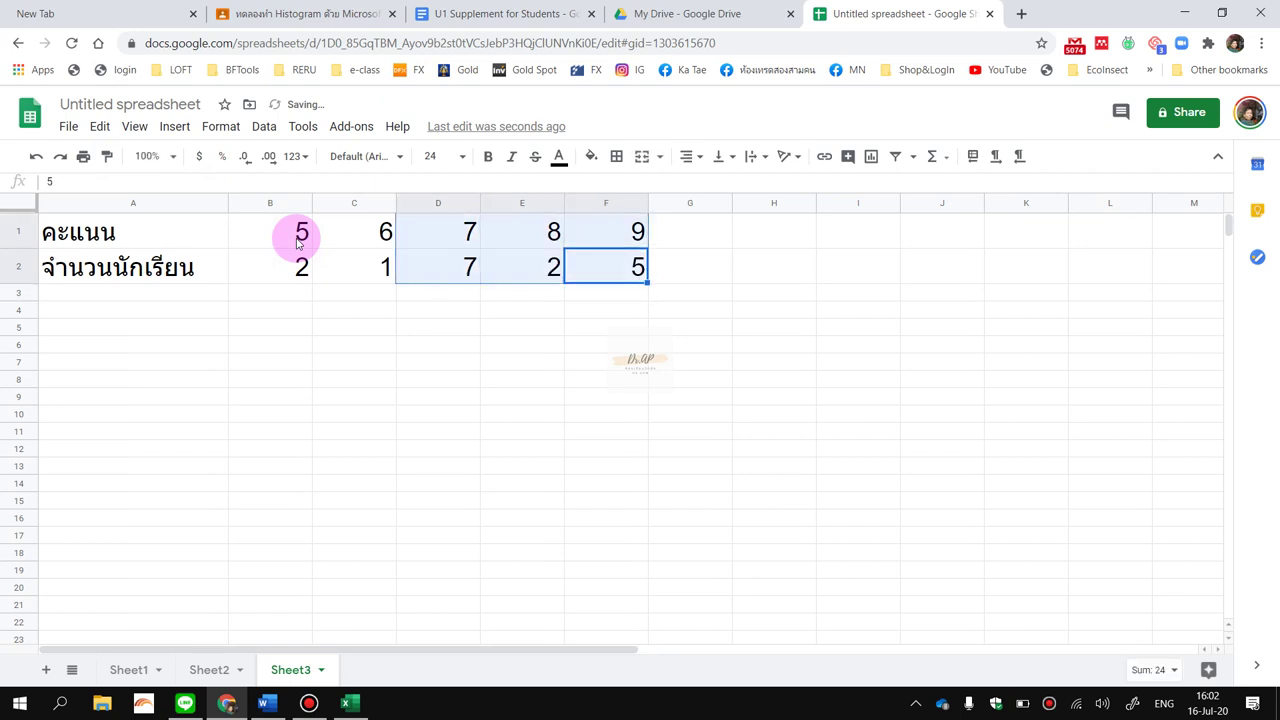
pyautogui.hotkey('ctrl', 'shift', 'Left')
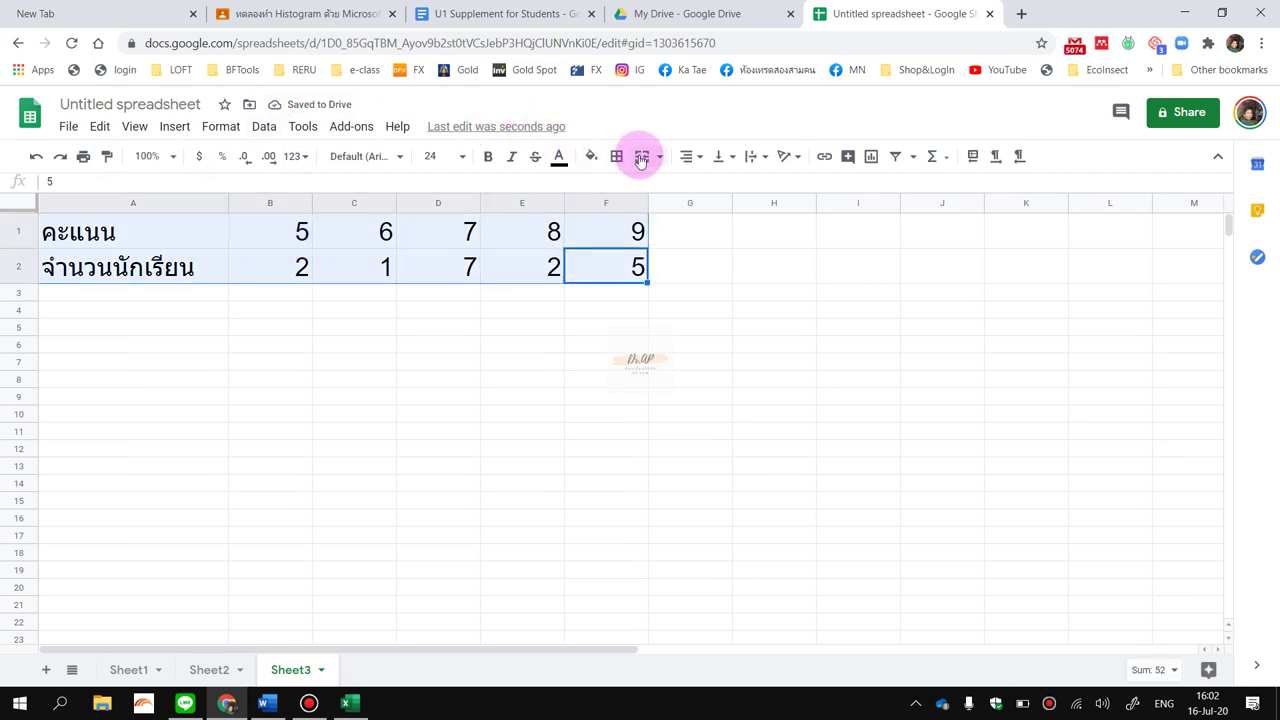
pyautogui.click(618, 156)
pyautogui.click(623, 188)
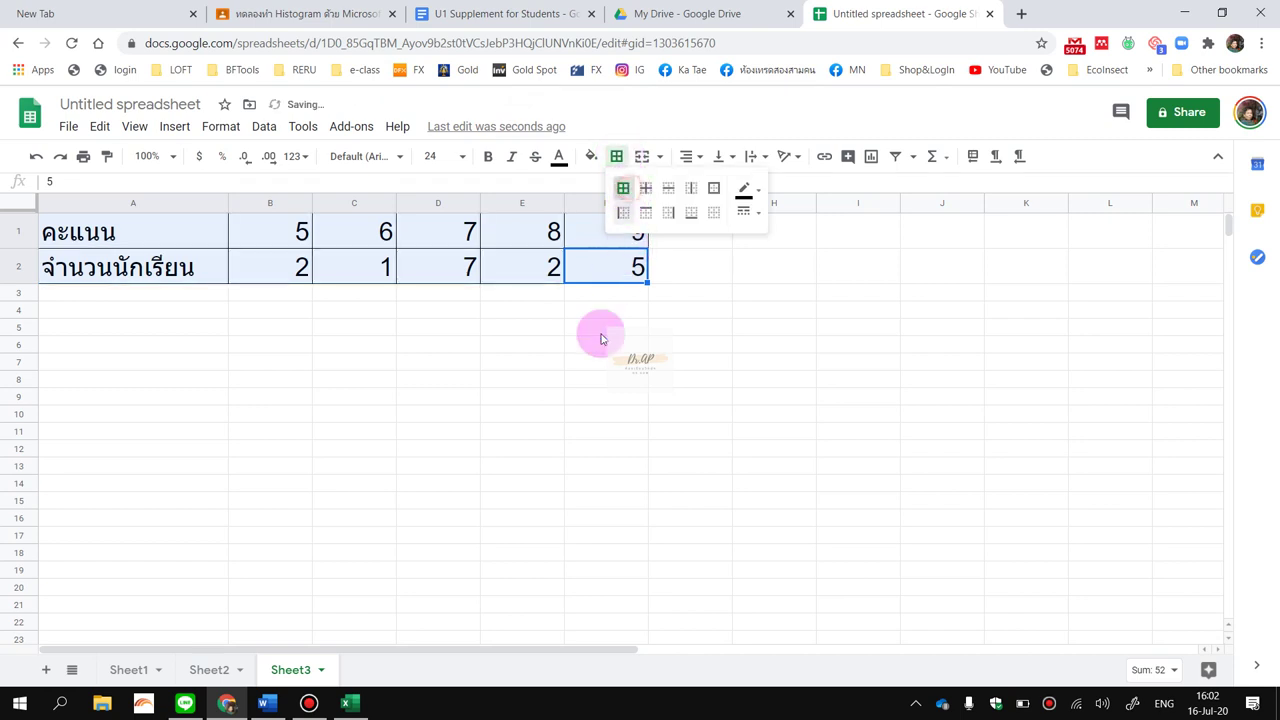
pyautogui.click(598, 362)
pyautogui.click(597, 399)
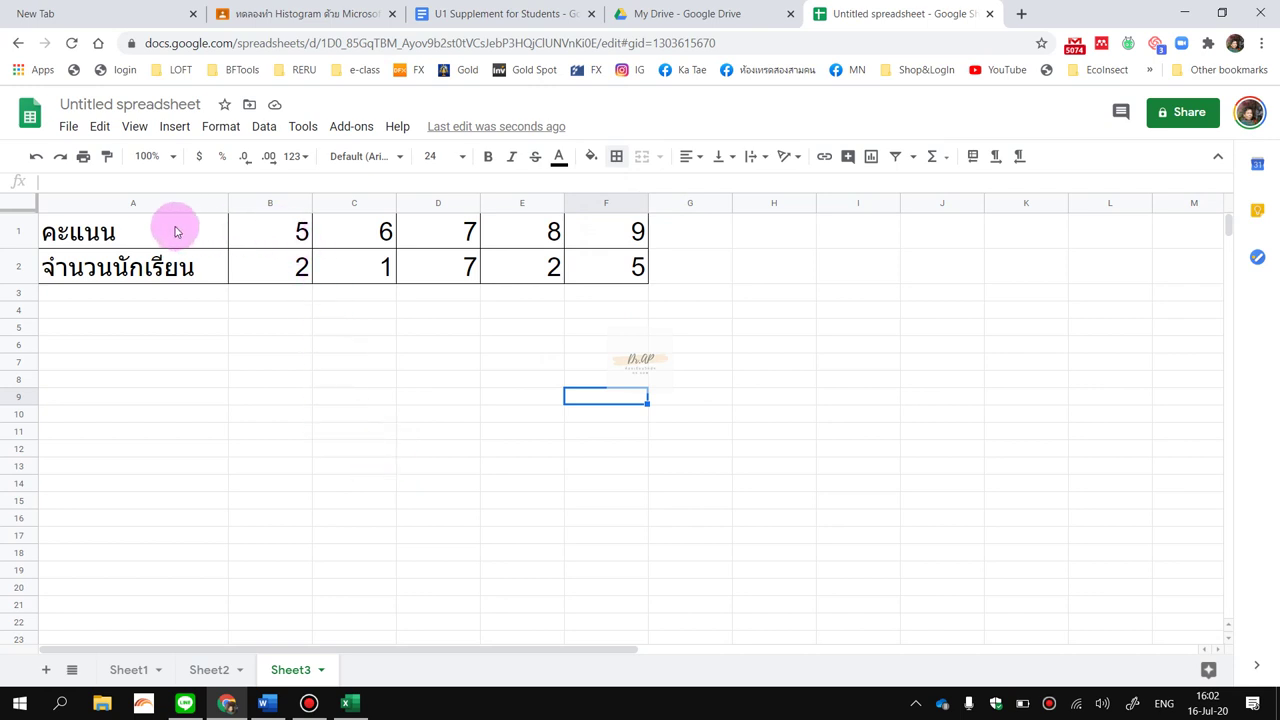
# Copy the score table in A1:F2 and paste it starting at cell B5.
pyautogui.moveTo(177, 229); pyautogui.dragTo(615, 276)
pyautogui.rightClick(615, 276)
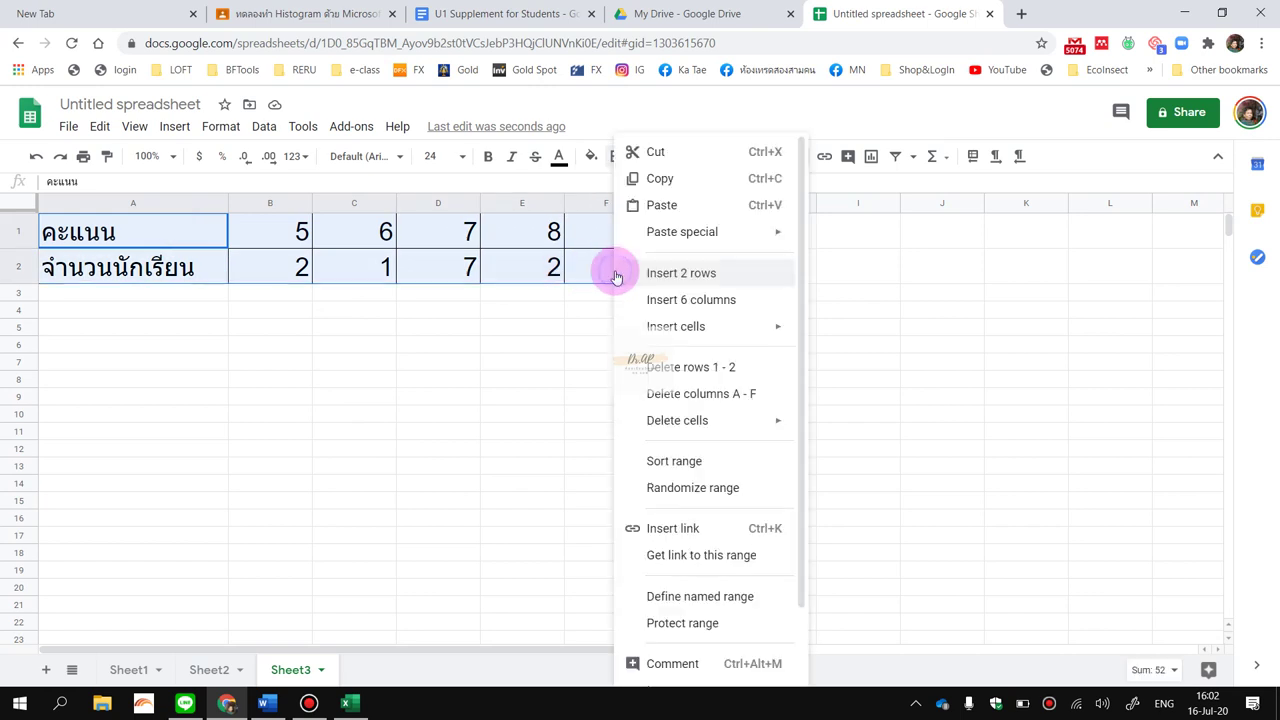
pyautogui.click(632, 177)
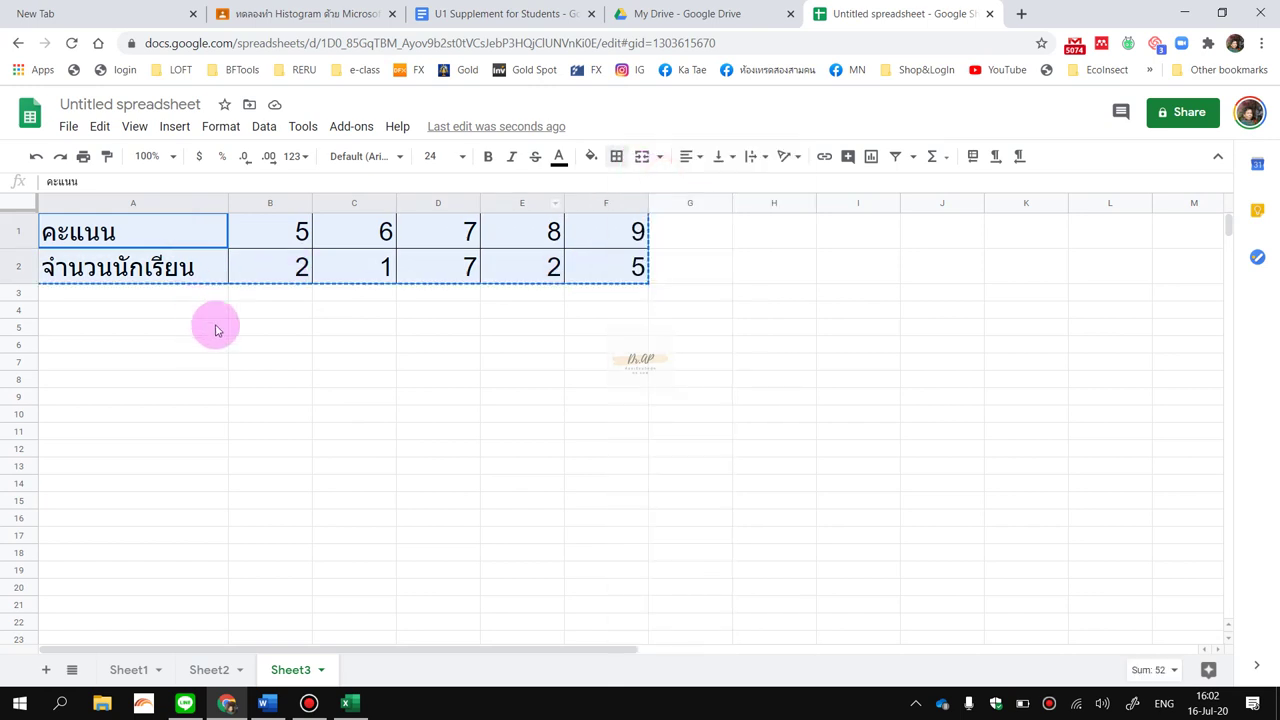
pyautogui.rightClick(243, 328)
pyautogui.moveTo(426, 231)
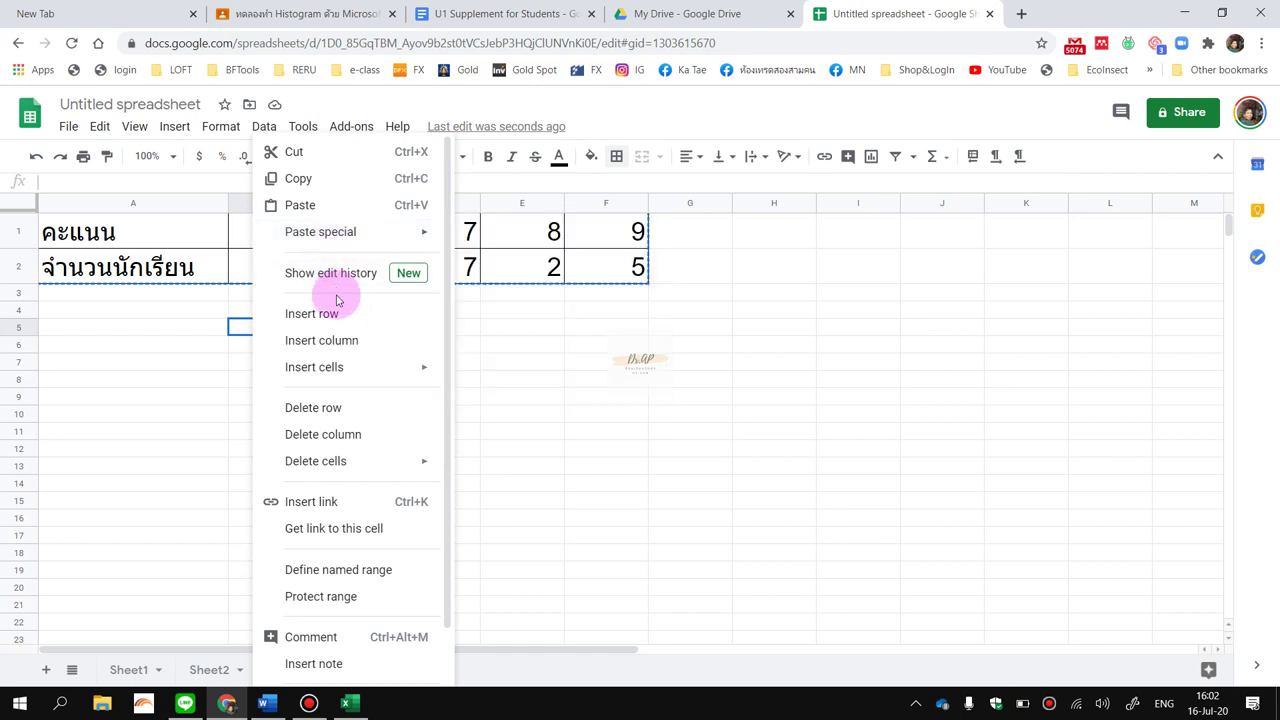
pyautogui.click(170, 333)
pyautogui.click(247, 331)
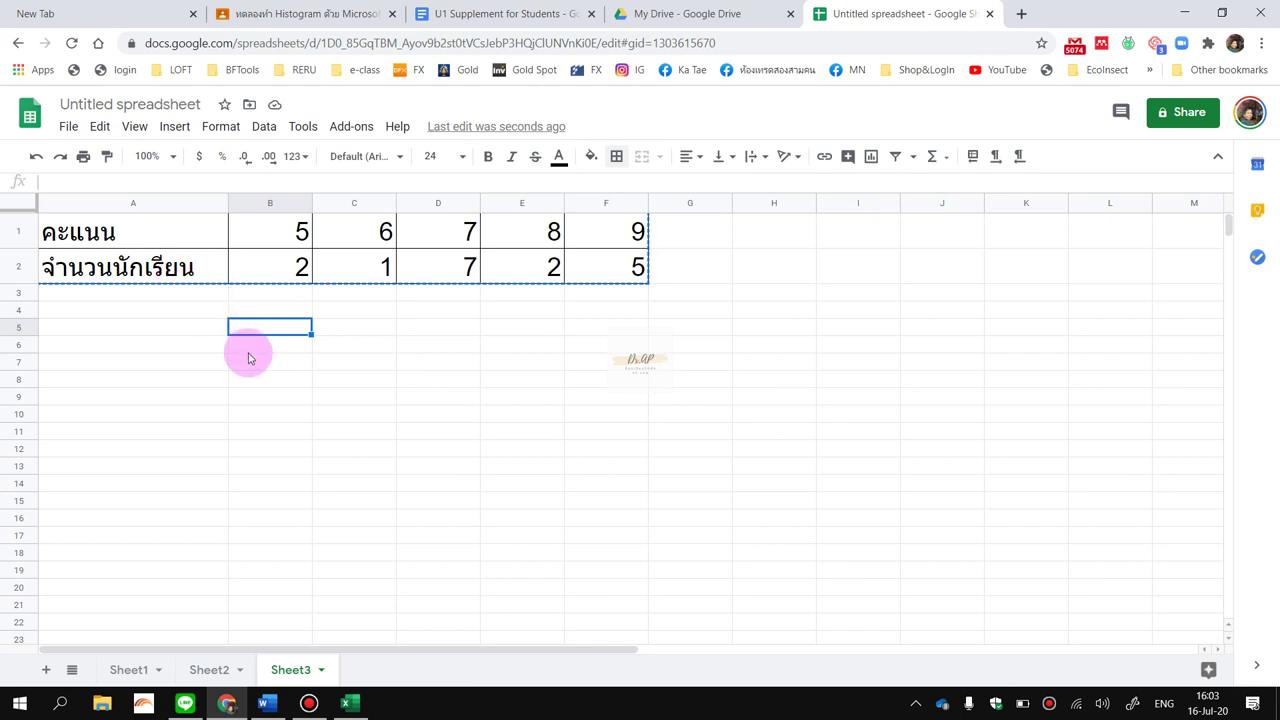
pyautogui.hotkey('ctrl', 'v')
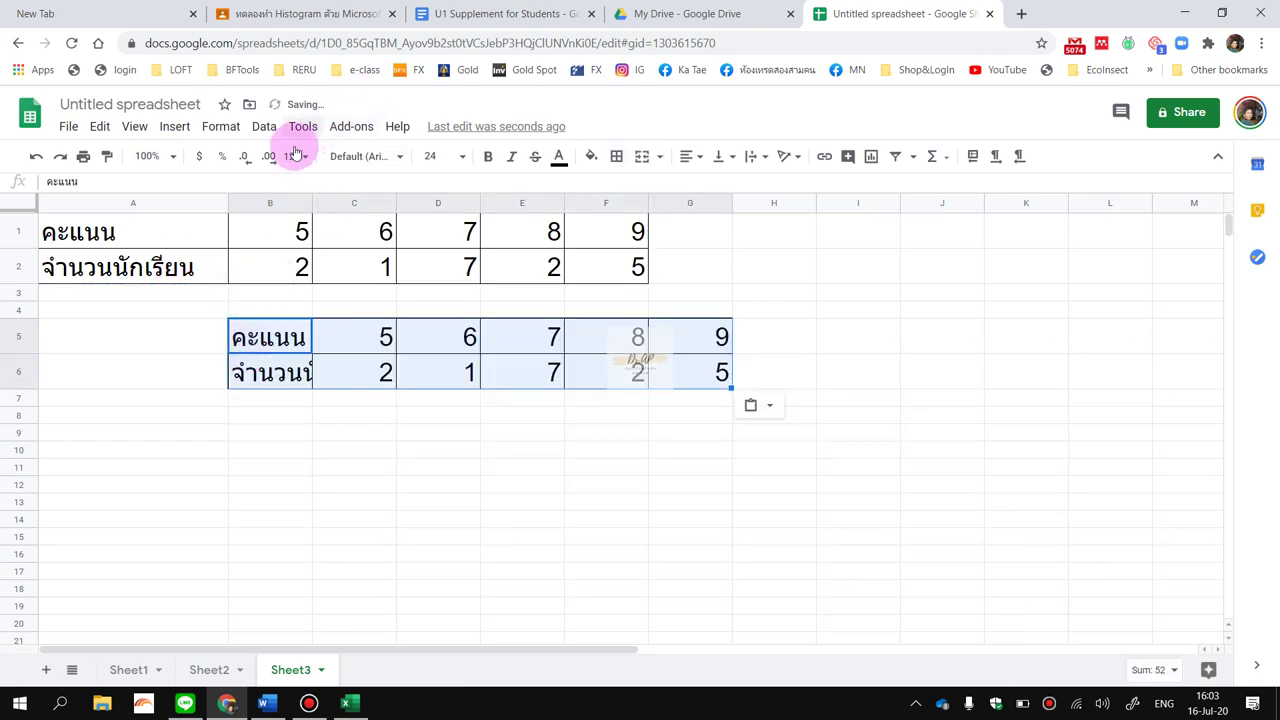
pyautogui.click(266, 128)
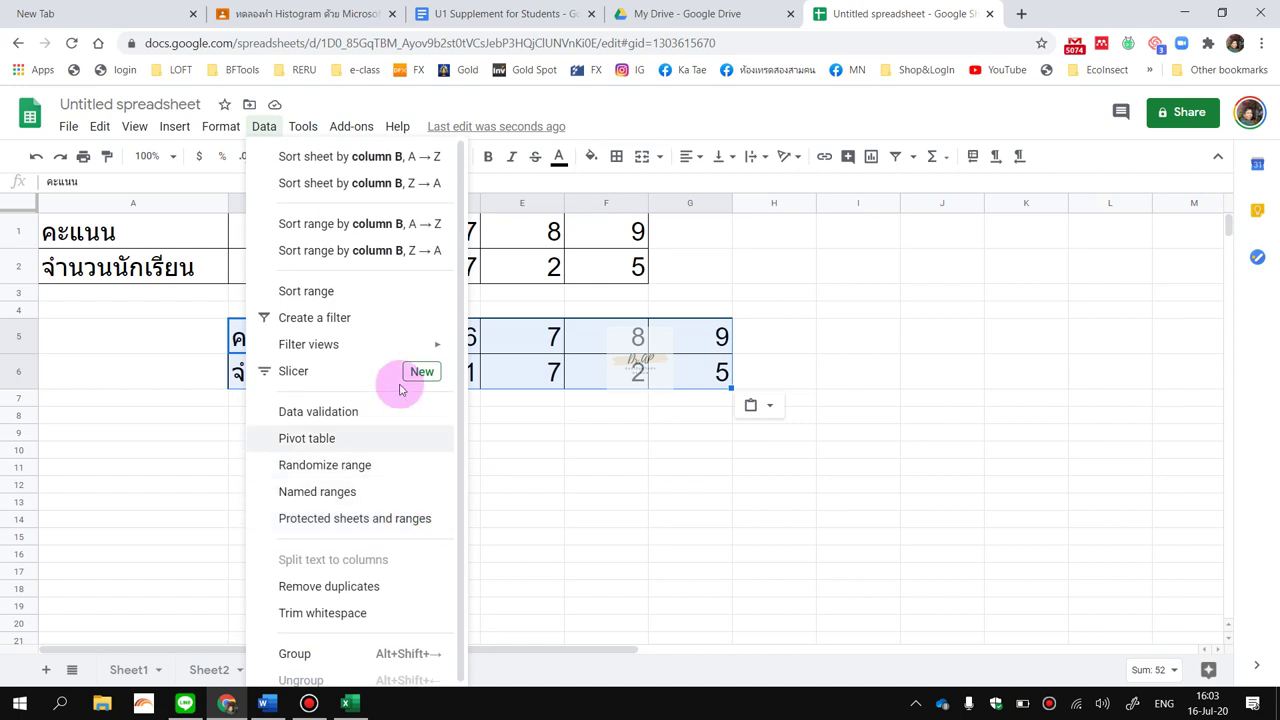
pyautogui.moveTo(400, 127)
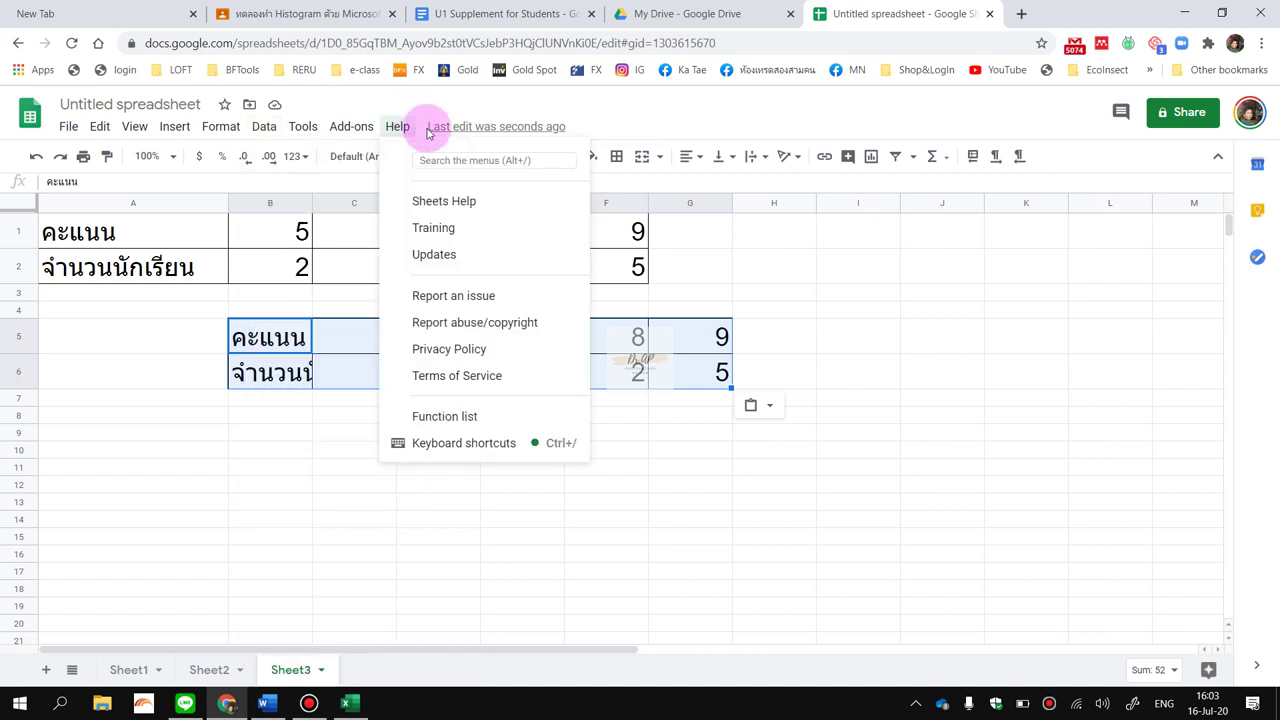
pyautogui.moveTo(290, 127)
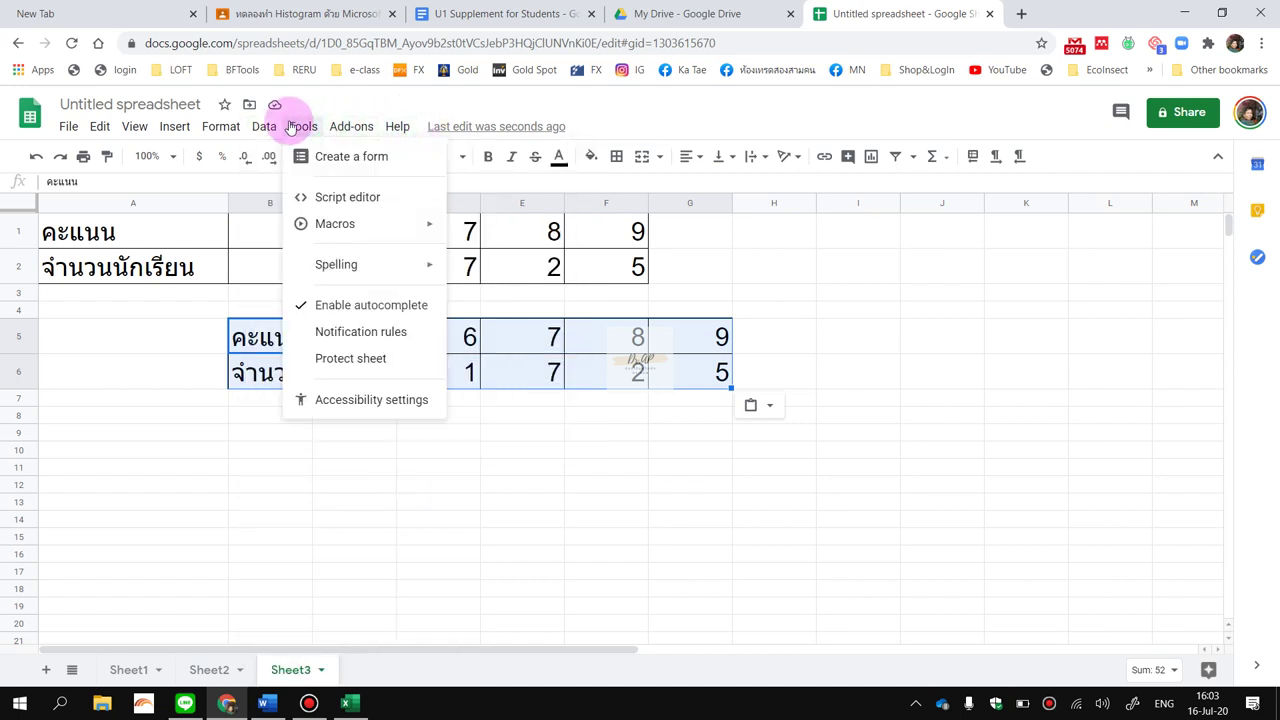
pyautogui.moveTo(219, 128)
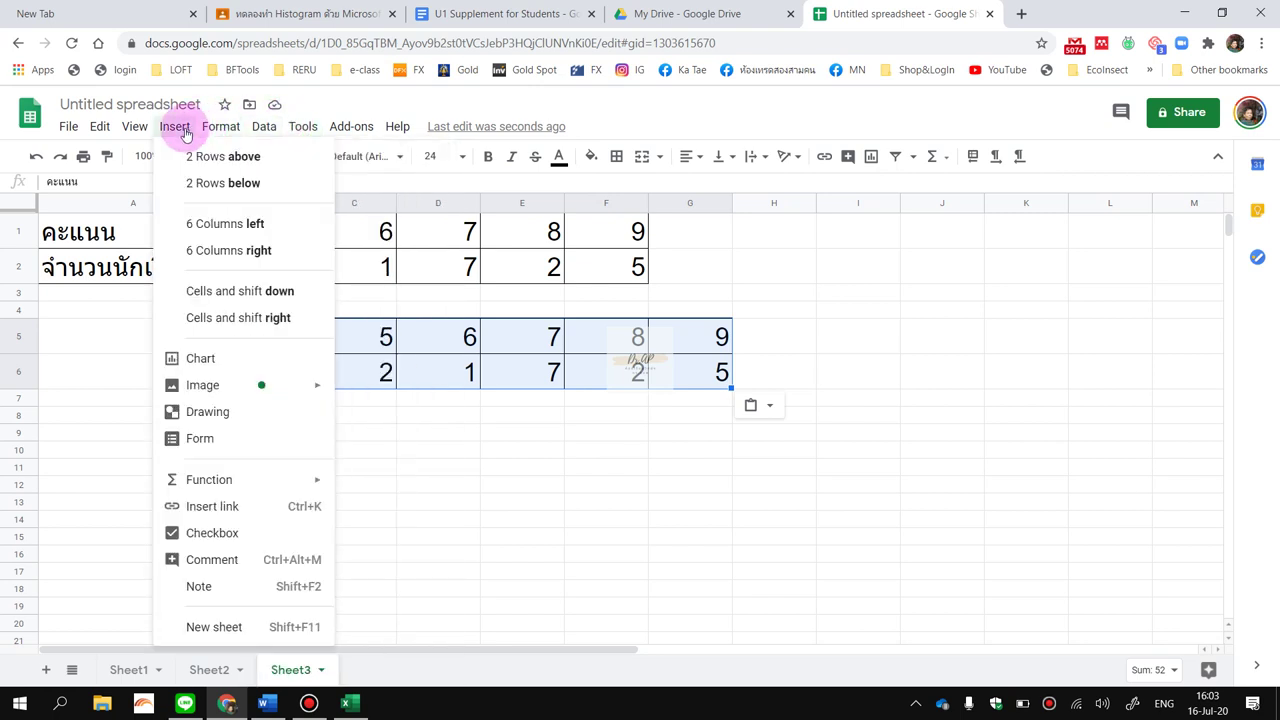
pyautogui.click(606, 518)
# Remove the pasted copy of the score table, including its borders, from B5:G6.
pyautogui.click(264, 340)
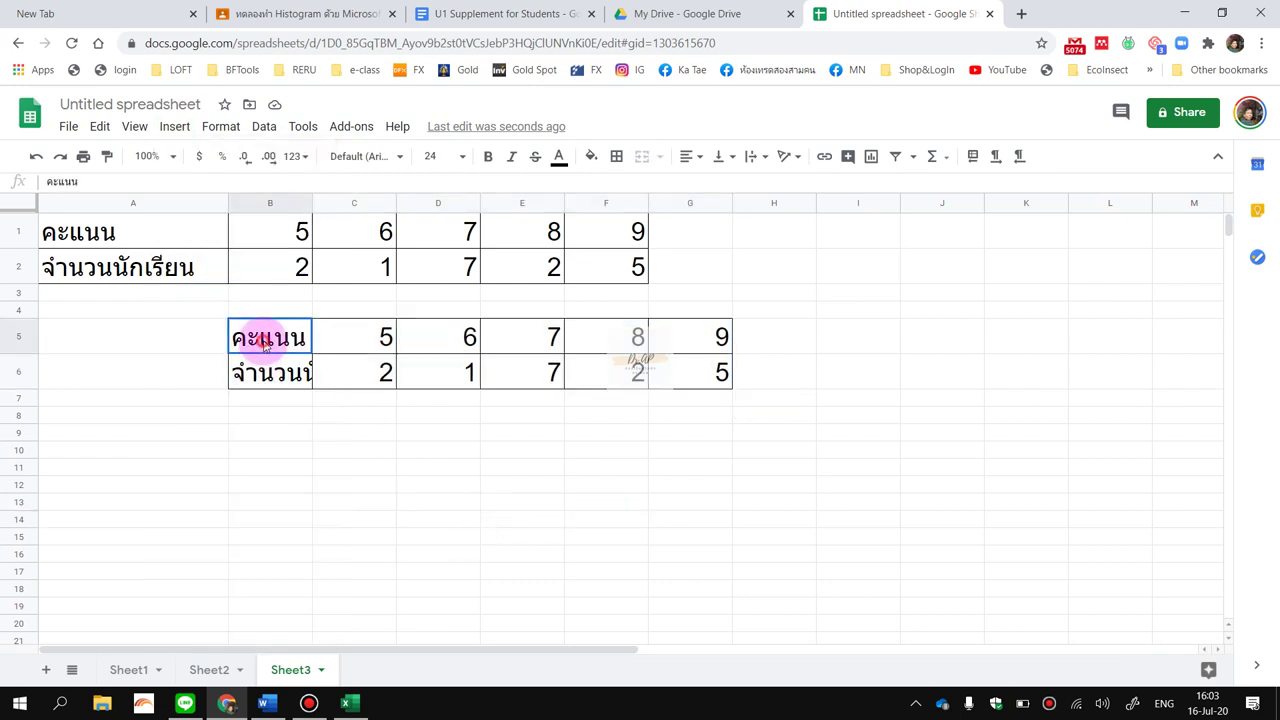
pyautogui.moveTo(264, 340); pyautogui.dragTo(681, 378)
pyautogui.press('Delete')
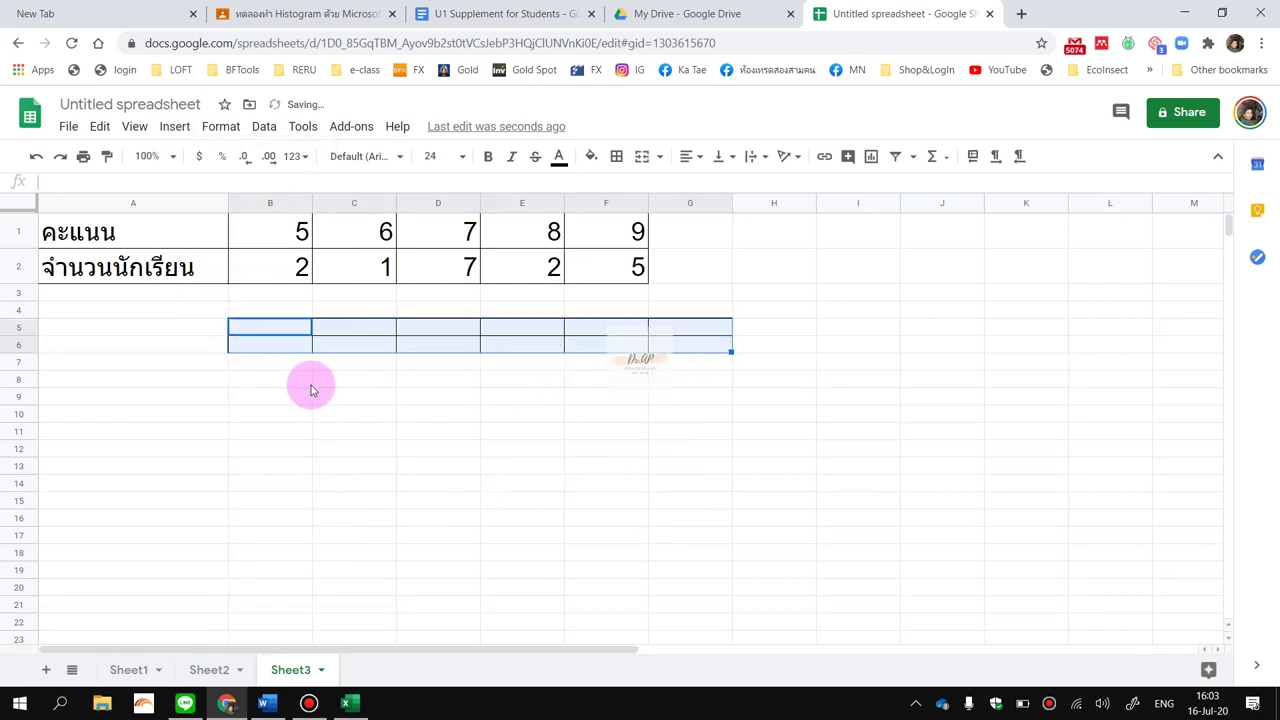
pyautogui.click(206, 368)
pyautogui.click(250, 338)
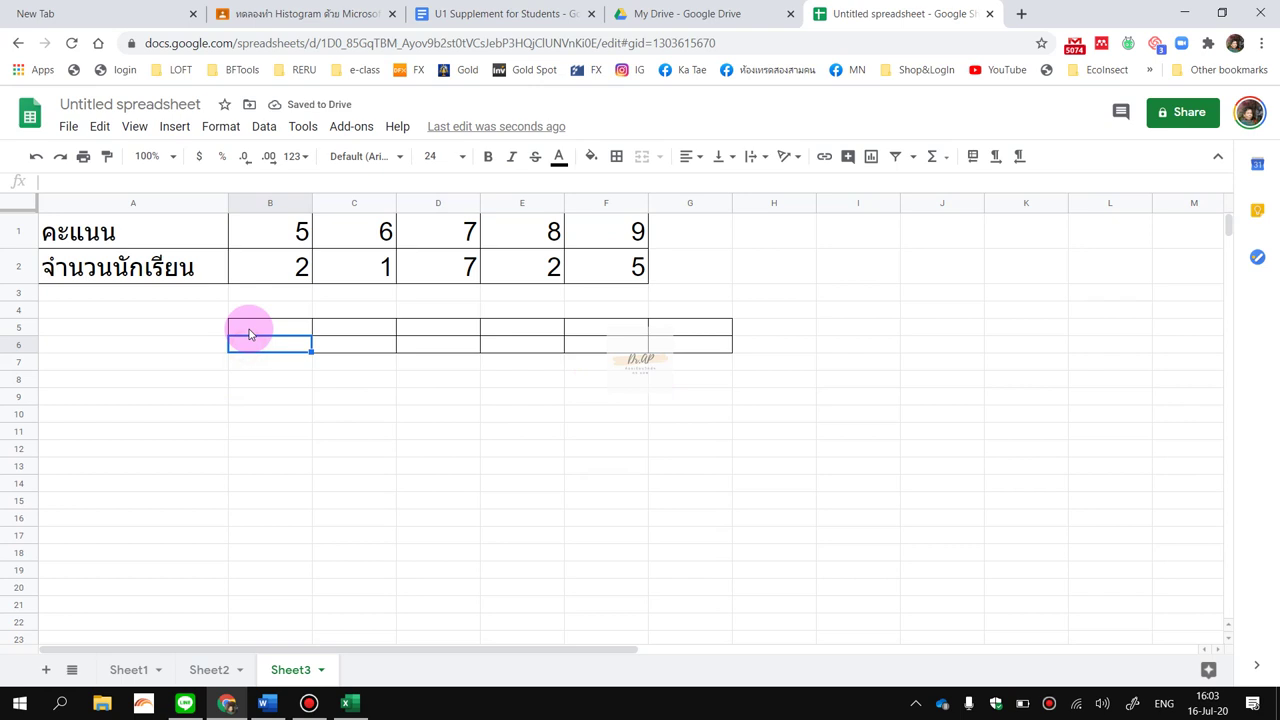
pyautogui.hotkey('ctrl', 'z')
pyautogui.hotkey('ctrl', 'z')
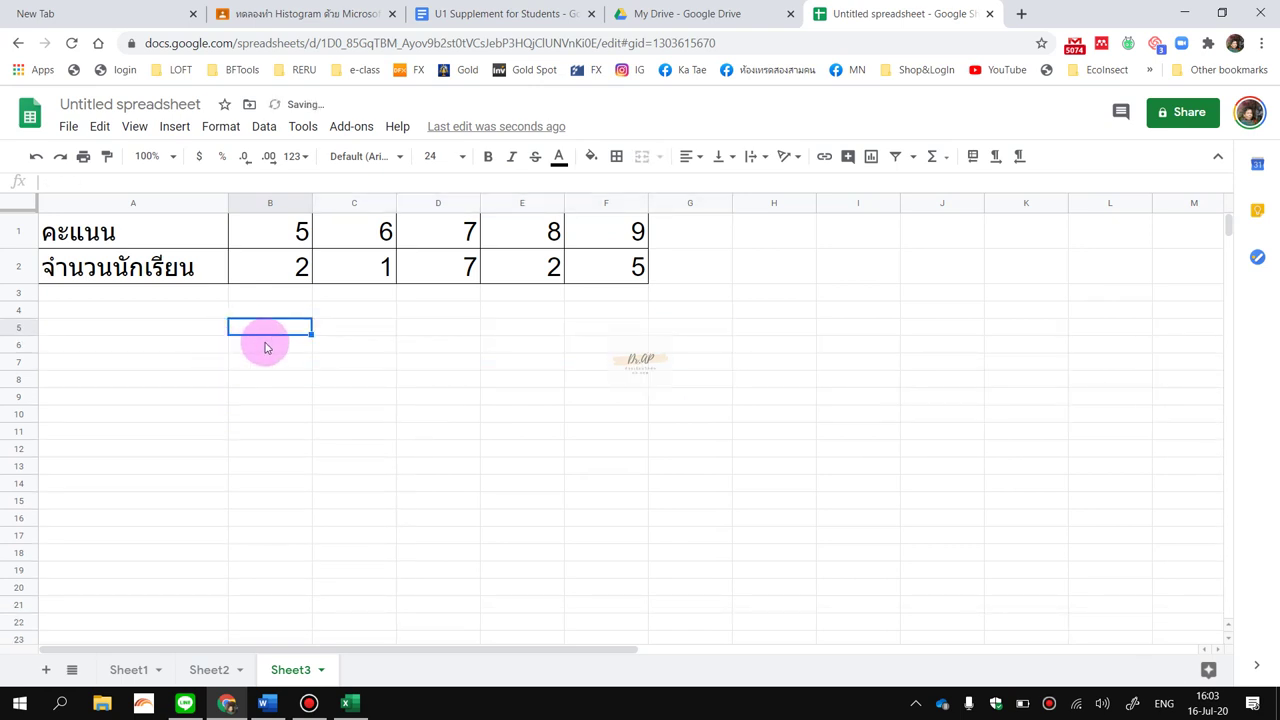
pyautogui.write('8tco')
pyautogui.press('BackSpace')
pyautogui.press('BackSpace')
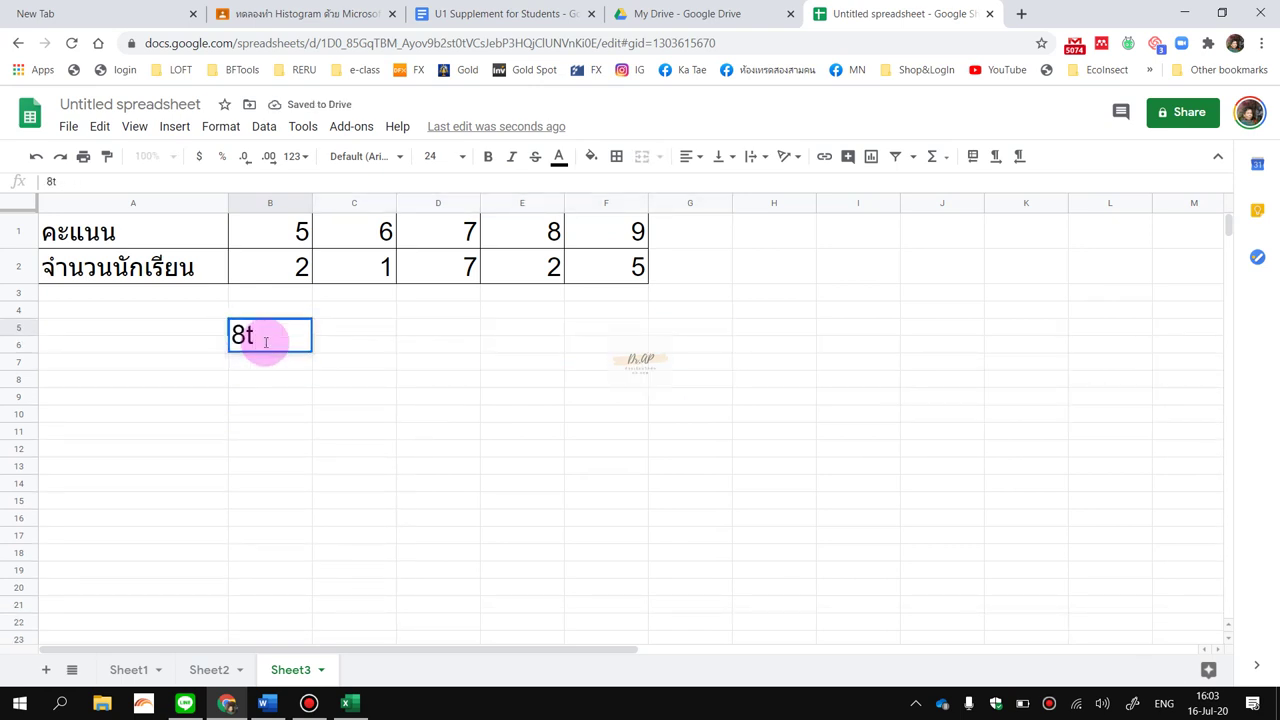
pyautogui.press('Escape')
pyautogui.write('8t')
pyautogui.press('Escape')
# Enter the column headers คะแนน in B5 and จำนวนนักเรียน in C5.
pyautogui.hotkey('alt', 'shift')
pyautogui.write('คะ')
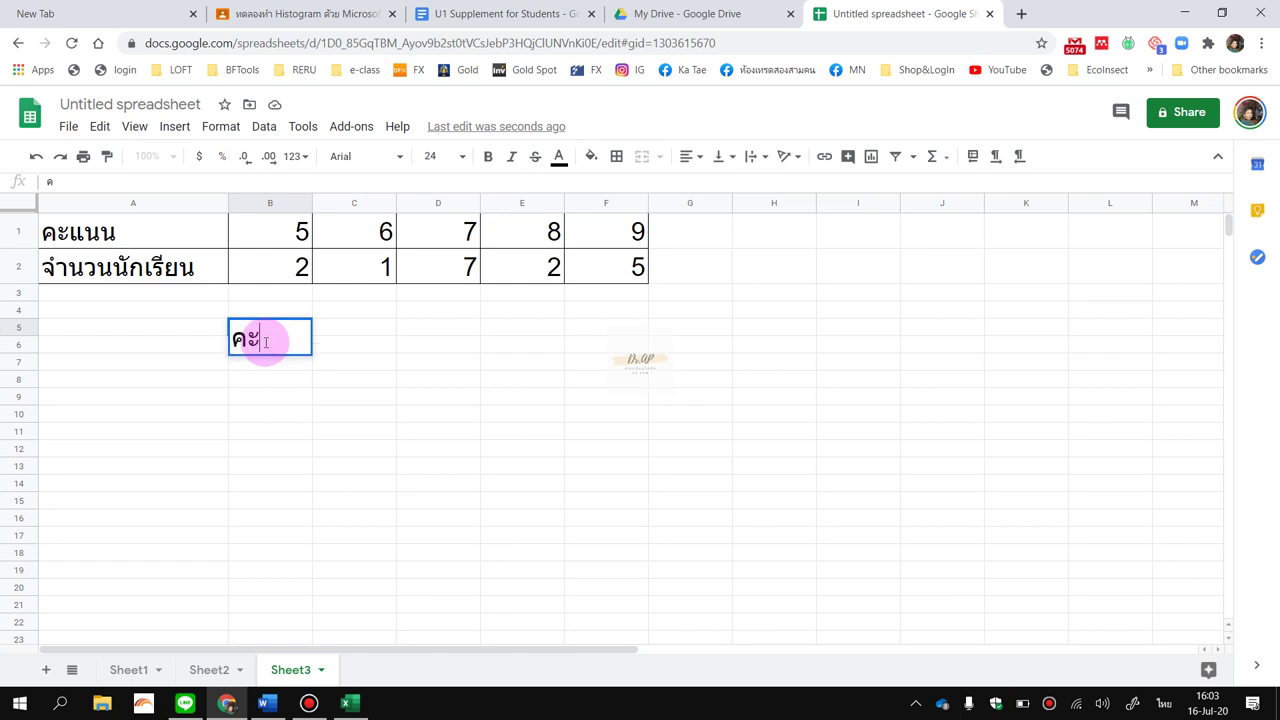
pyautogui.write('แนน')
pyautogui.press('Tab')
pyautogui.write('จำนวน')
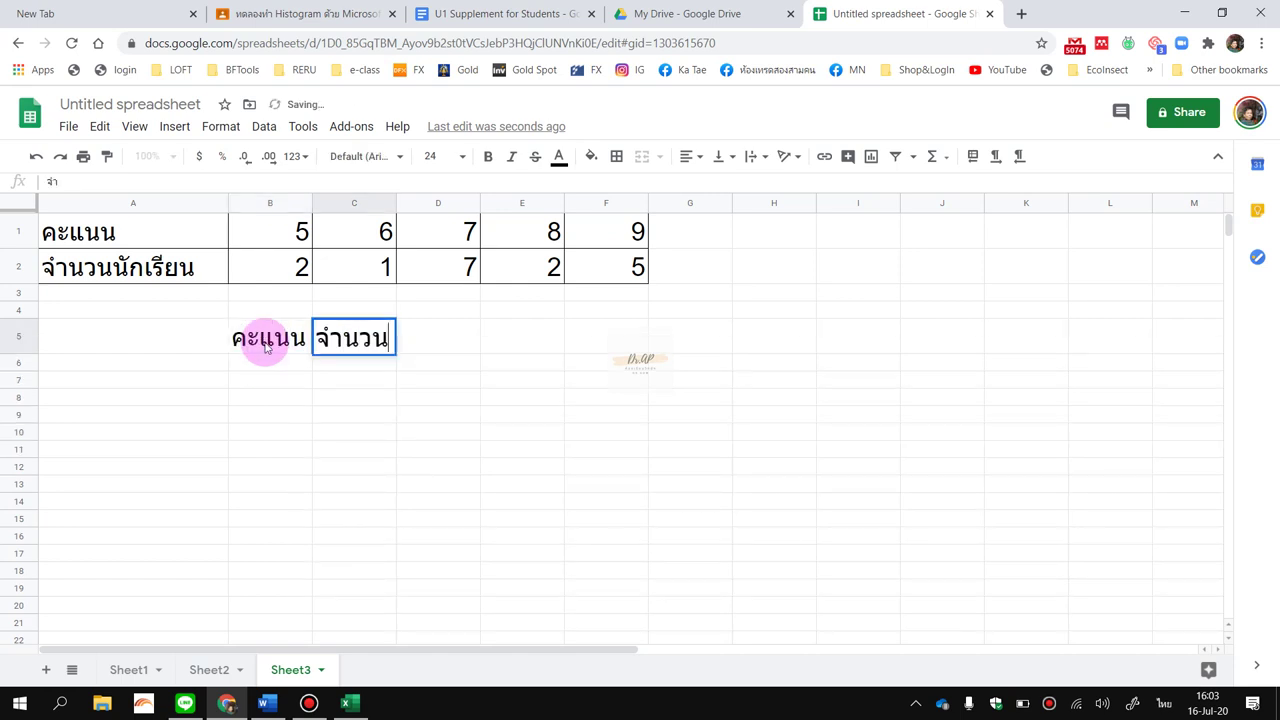
pyautogui.write('นักเรียน')
pyautogui.press('Return')
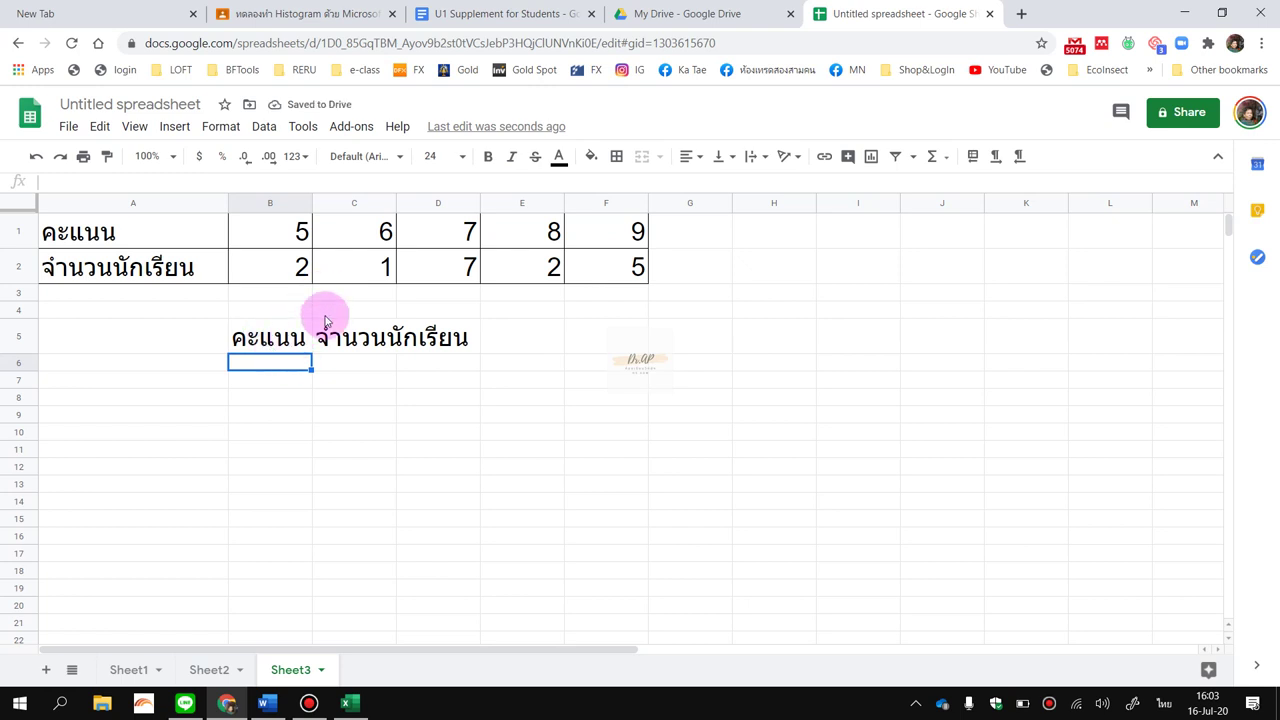
# Enter the scores 5, 6, 7, 8 and 9 down B6:B10 under the คะแนน header.
pyautogui.write('ถ')
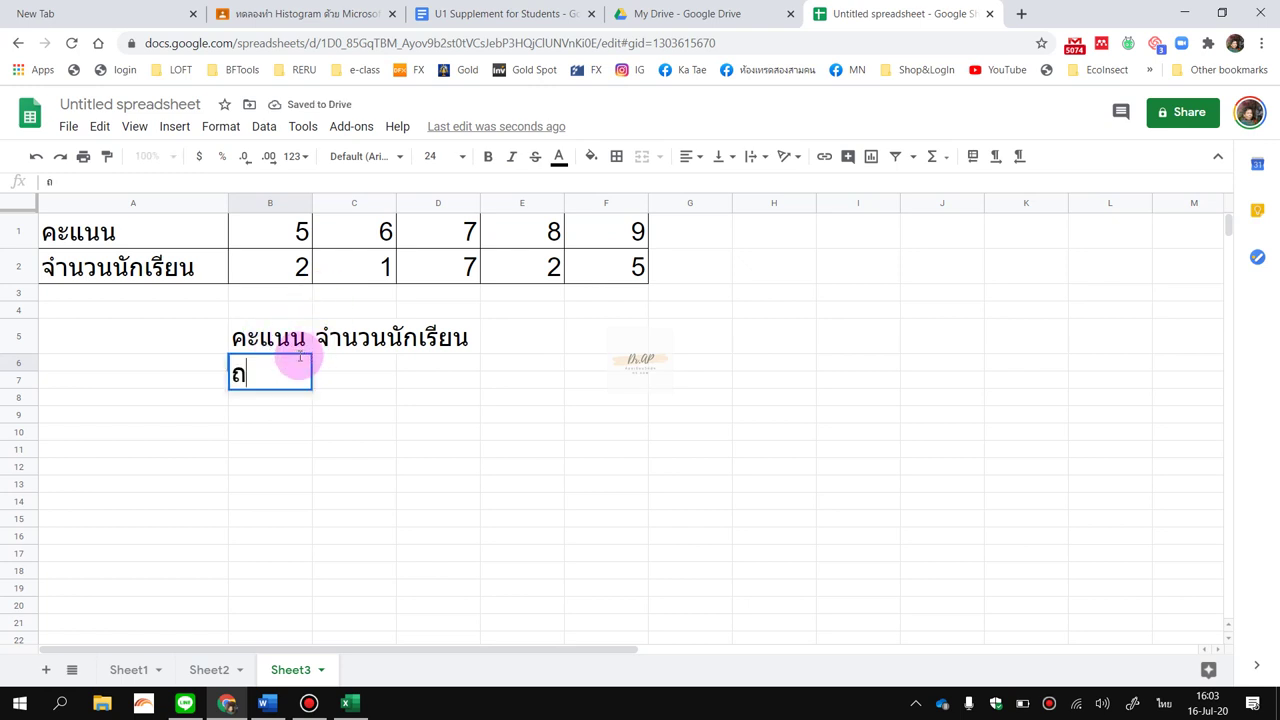
pyautogui.press('BackSpace')
pyautogui.press('`')
pyautogui.write('5 6 7 8 9')
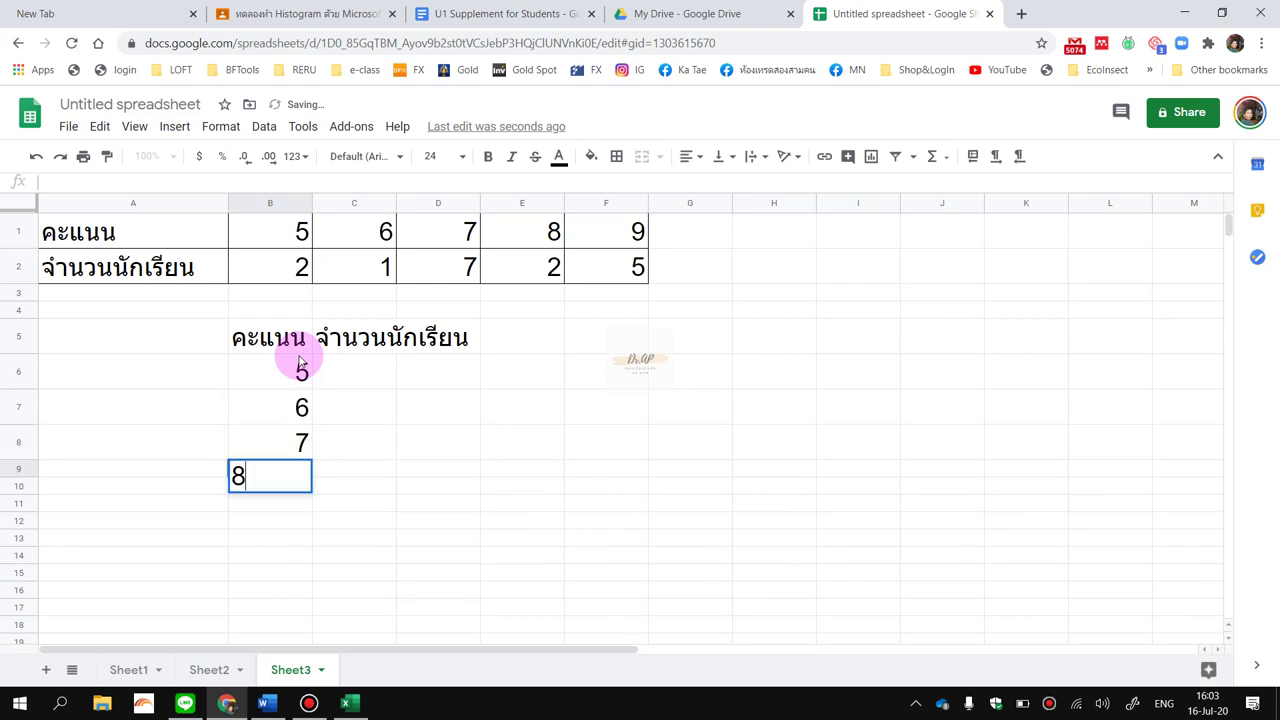
# Enter the student counts 2, 1, 7, 2 and 5 down C6:C10 under the จำนวนนักเรียน header.
pyautogui.press('Right')
pyautogui.press('Up')
pyautogui.press('Up')
pyautogui.press('Up')
pyautogui.press('Up')
pyautogui.press('Up')
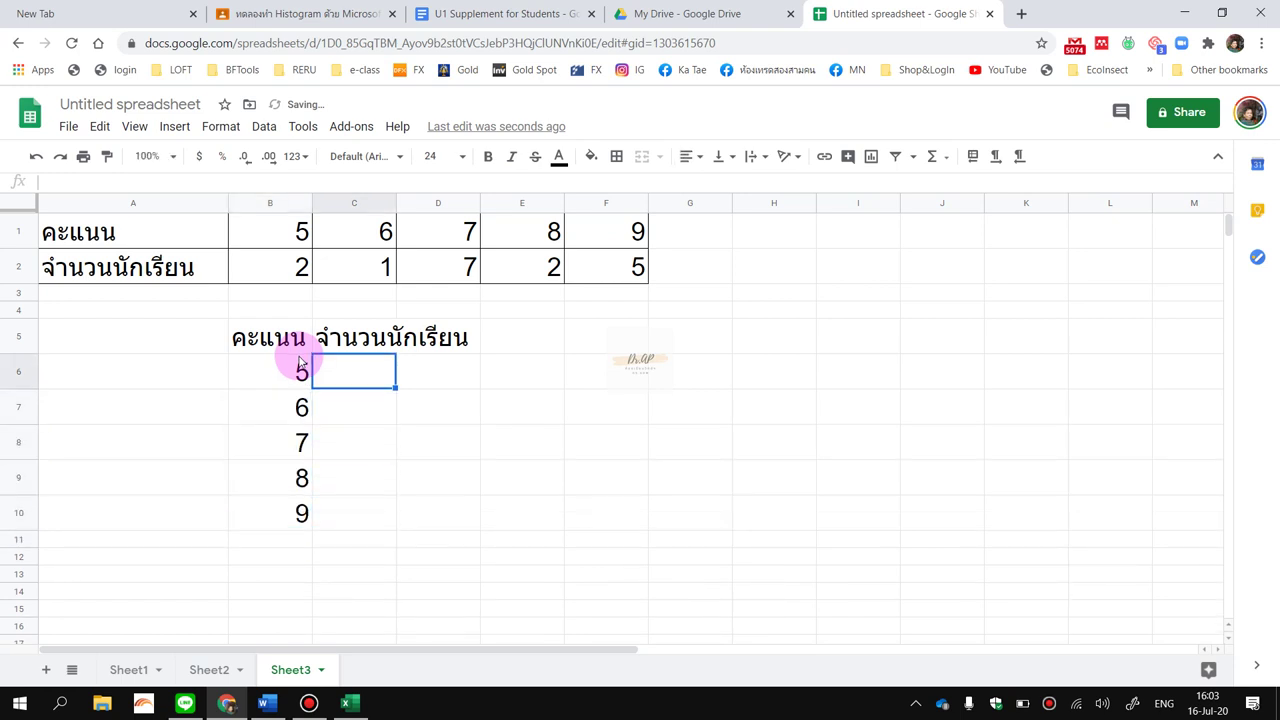
pyautogui.write('2')
pyautogui.press('Return')
pyautogui.write('1 ')
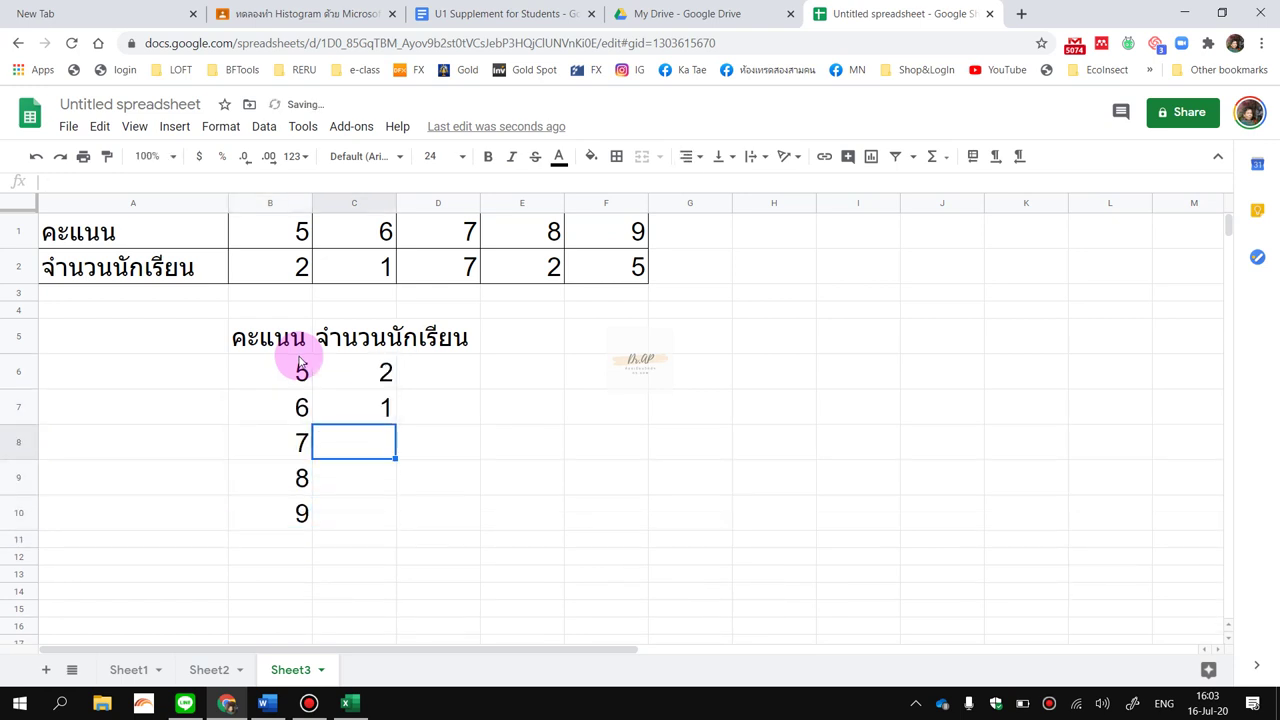
pyautogui.write('7')
pyautogui.press('Return')
pyautogui.write('2')
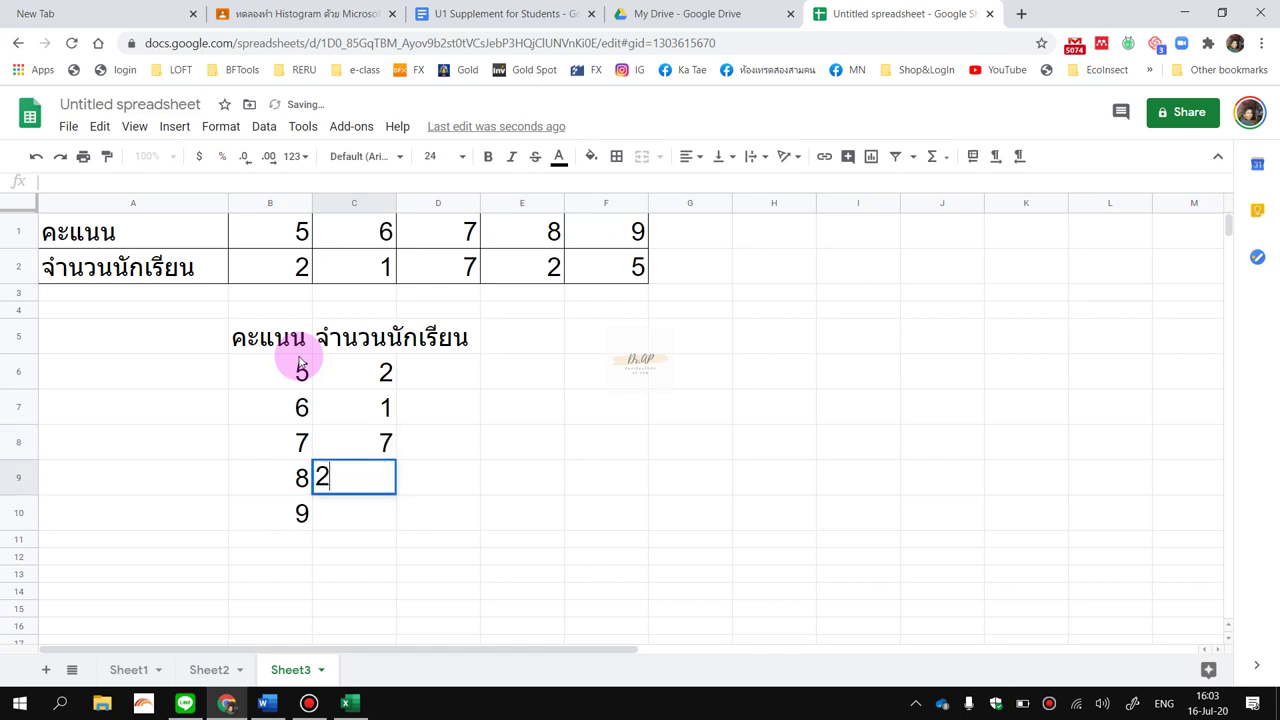
pyautogui.press('Return')
pyautogui.write('5')
pyautogui.press('Return')
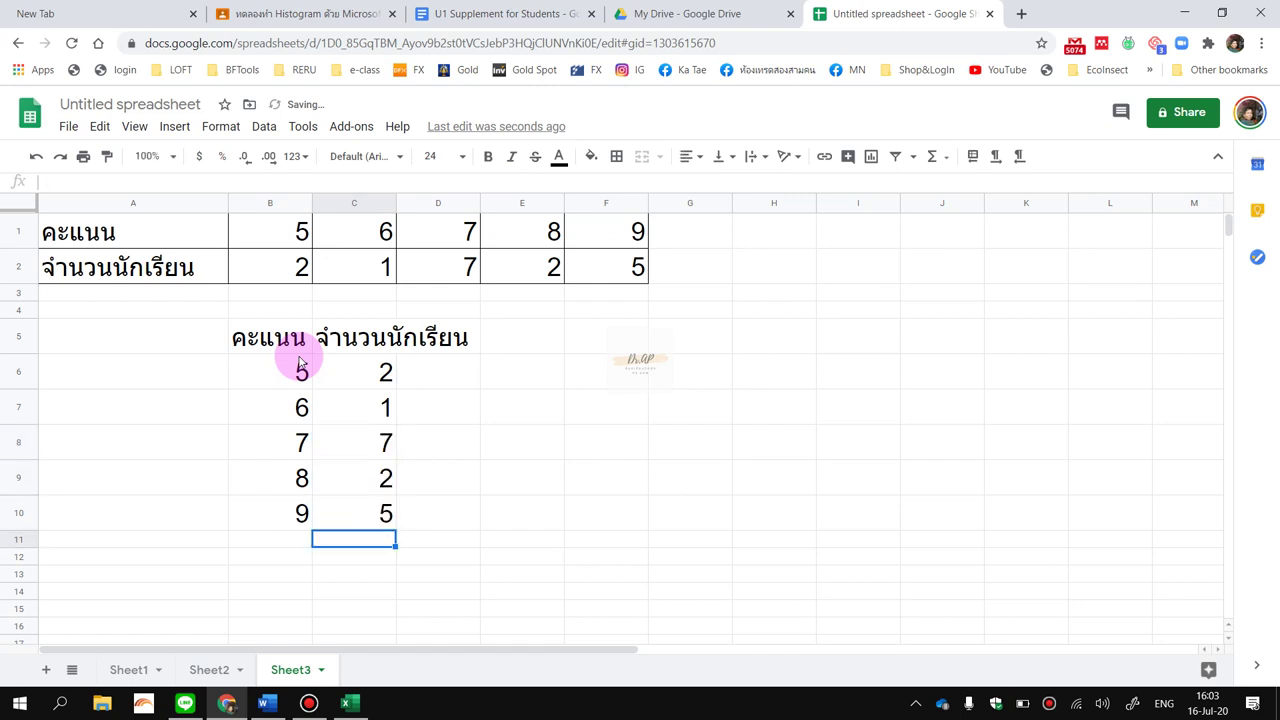
# Apply all borders to the vertical score table and its blank columns in B5:F10.
pyautogui.press('Up')
pyautogui.press('Up')
pyautogui.press('Up')
pyautogui.moveTo(262, 337); pyautogui.dragTo(576, 528)
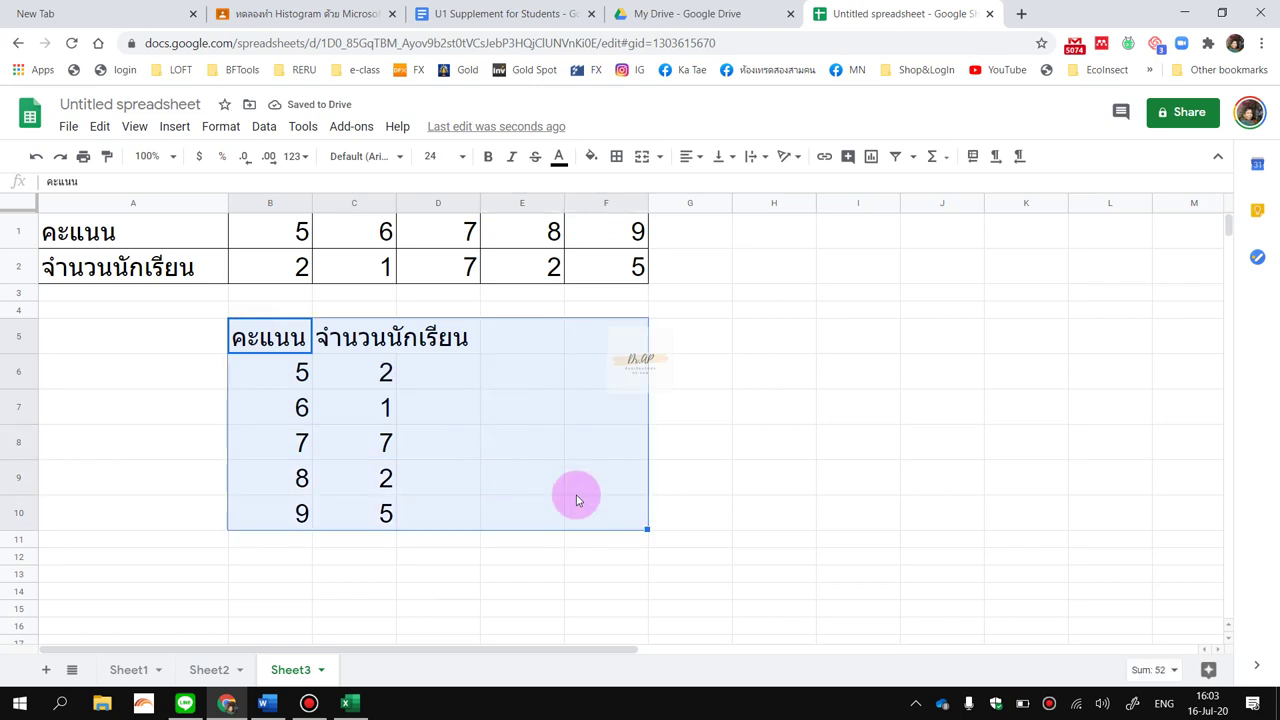
pyautogui.click(625, 155)
pyautogui.click(622, 187)
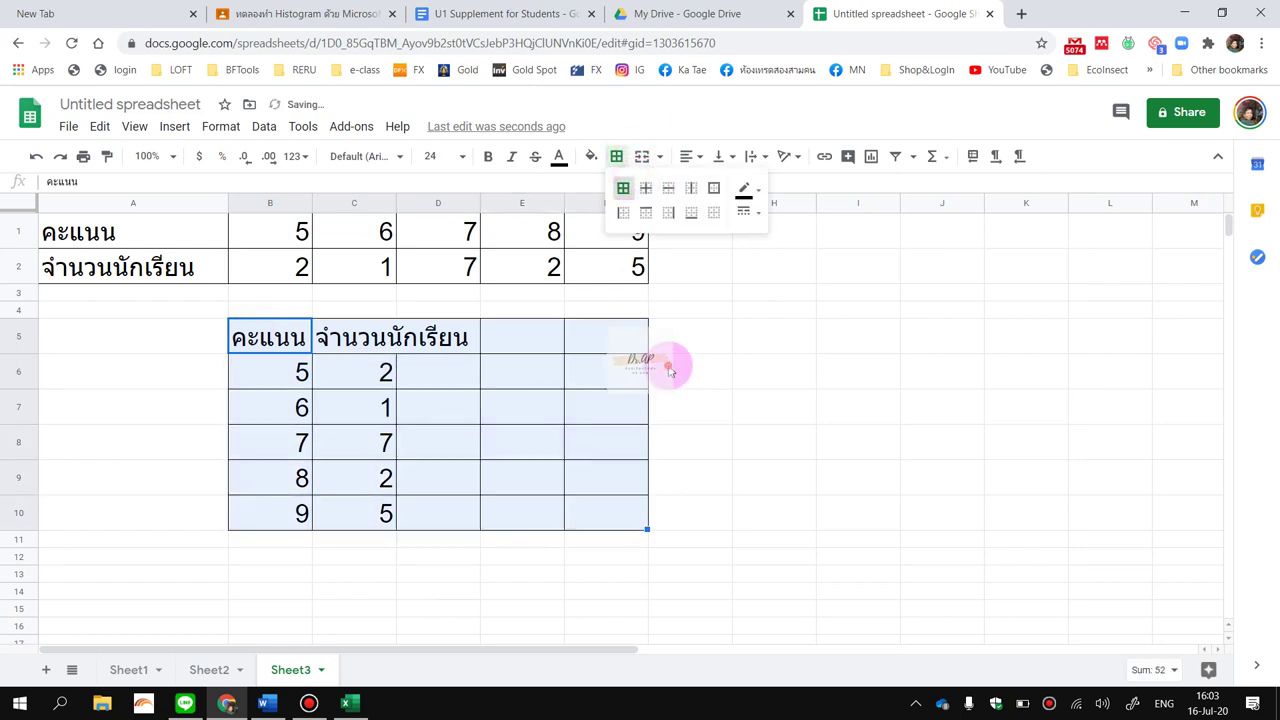
pyautogui.click(676, 366)
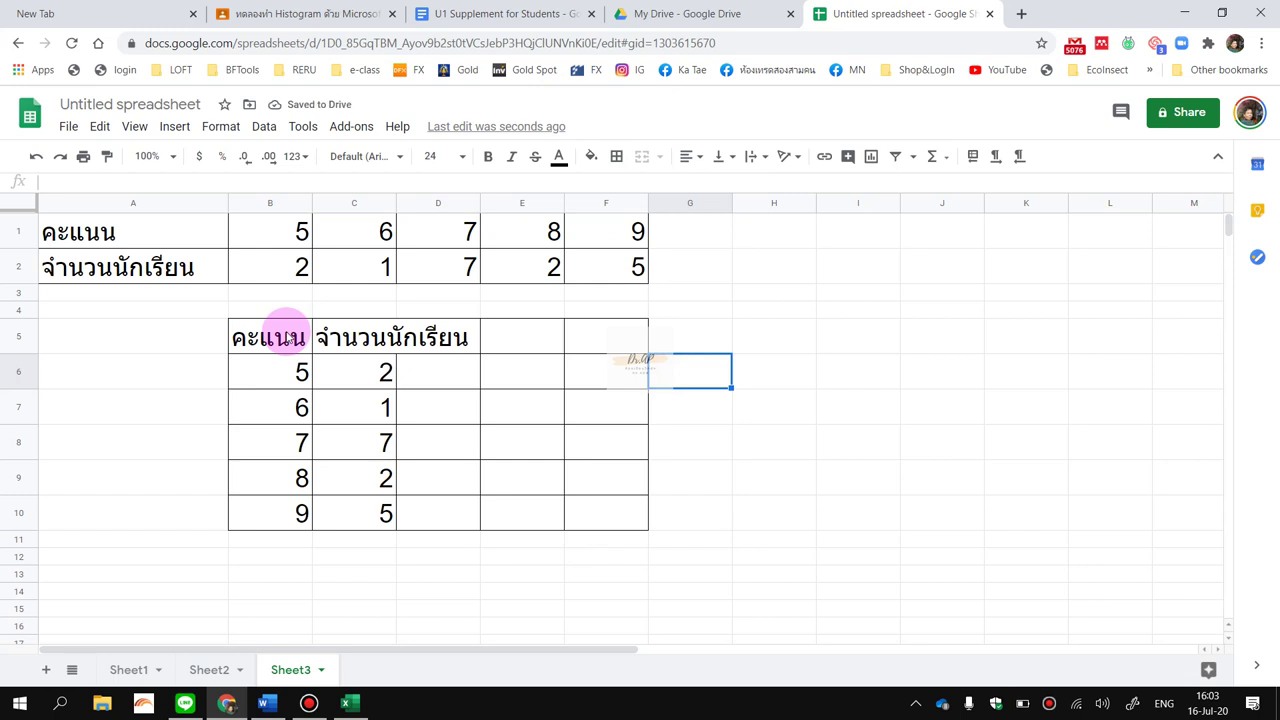
pyautogui.click(440, 340)
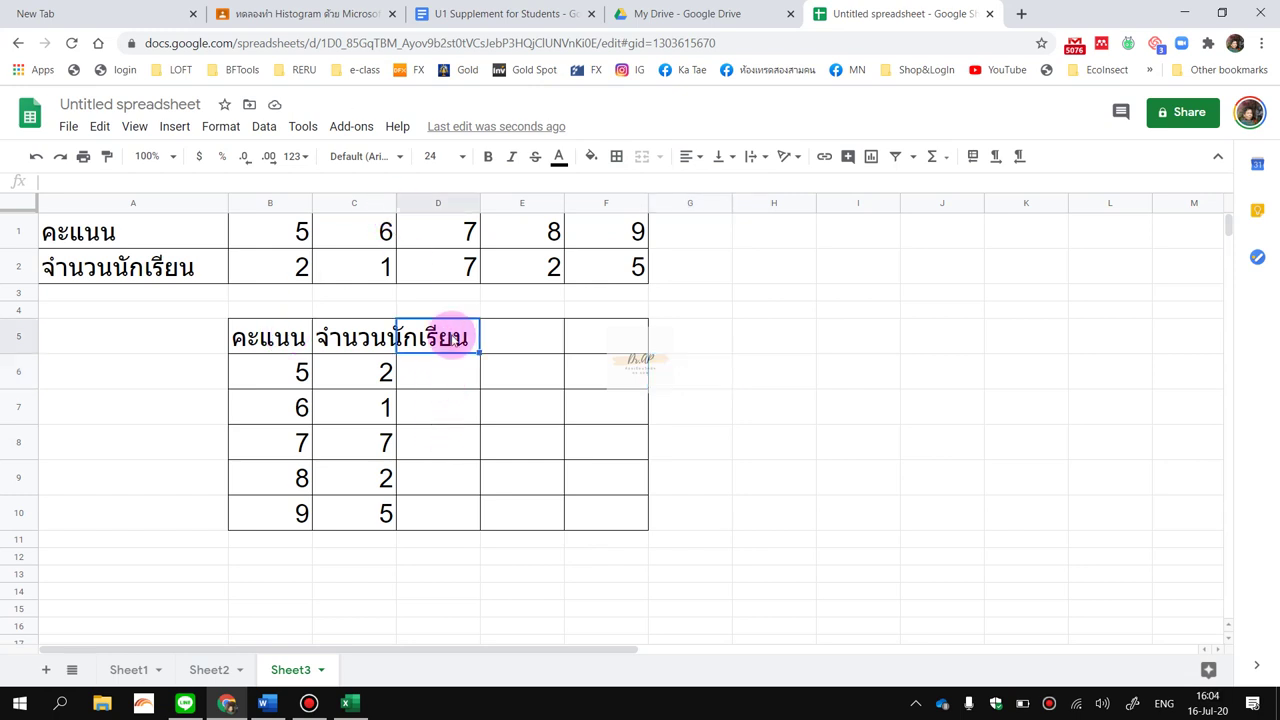
# Remove all borders from the empty cells E5:G11 beside the vertical score table.
pyautogui.click(447, 378)
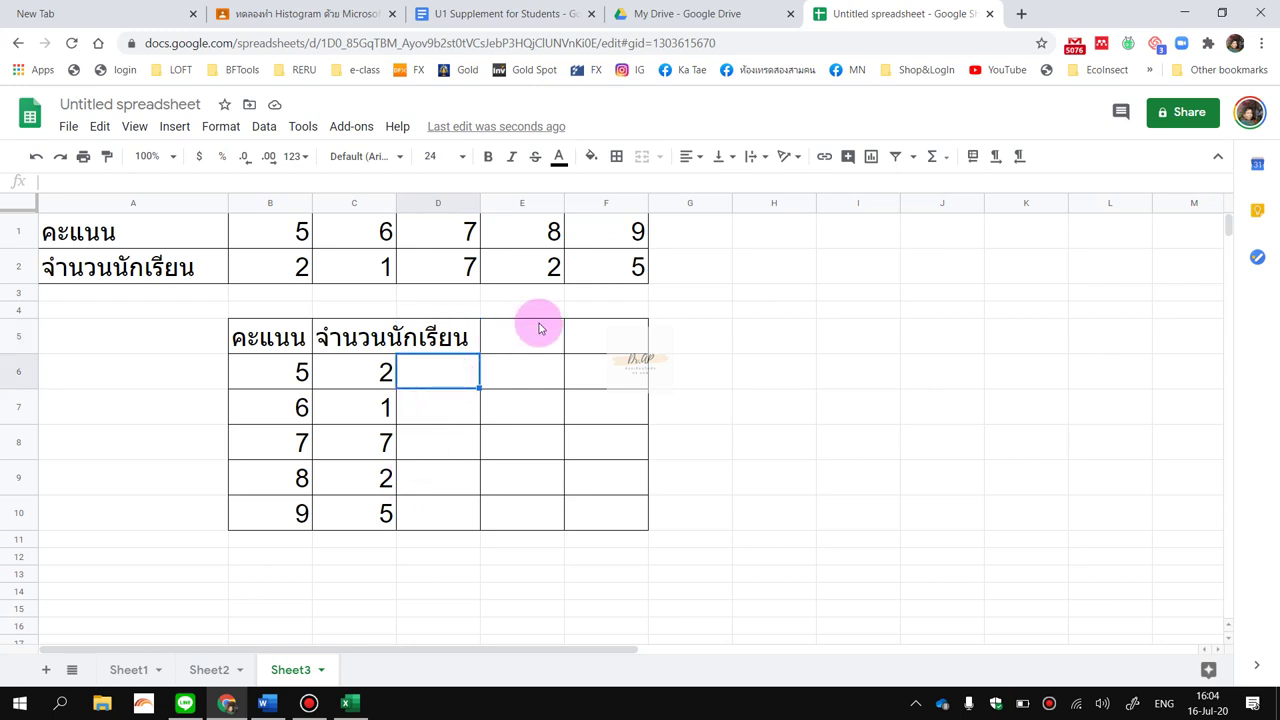
pyautogui.moveTo(539, 328); pyautogui.dragTo(690, 541)
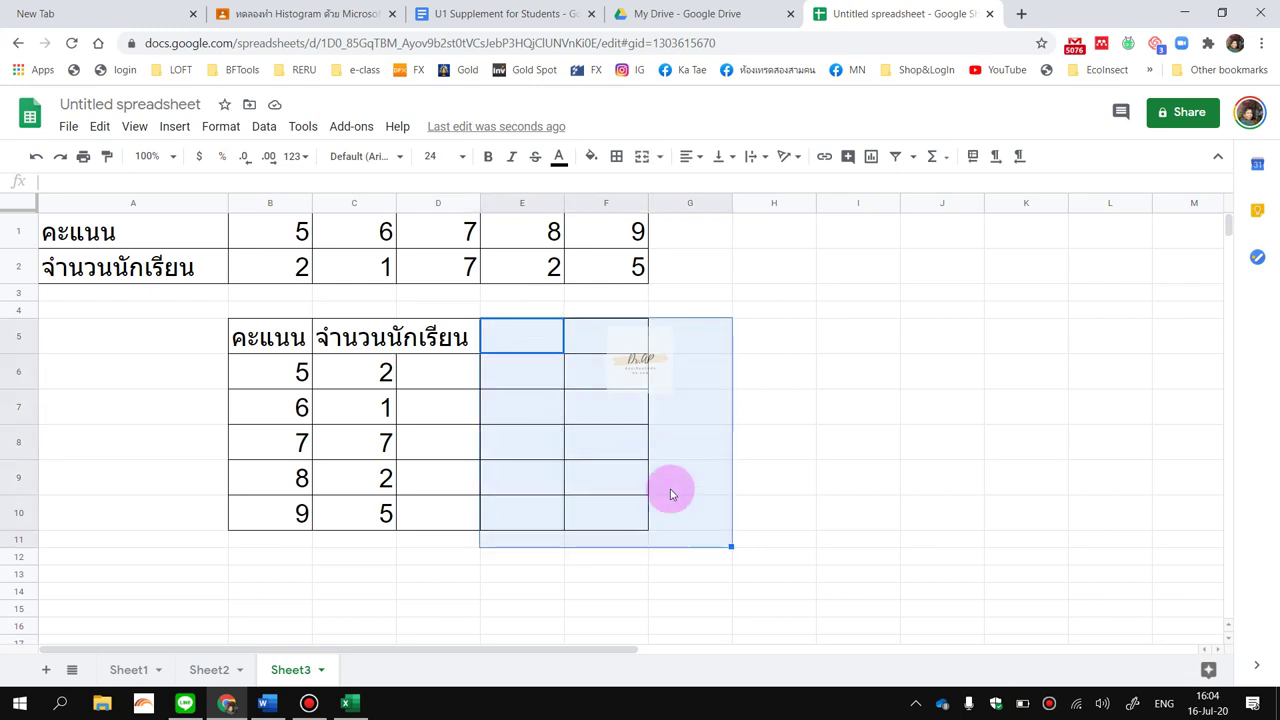
pyautogui.click(617, 156)
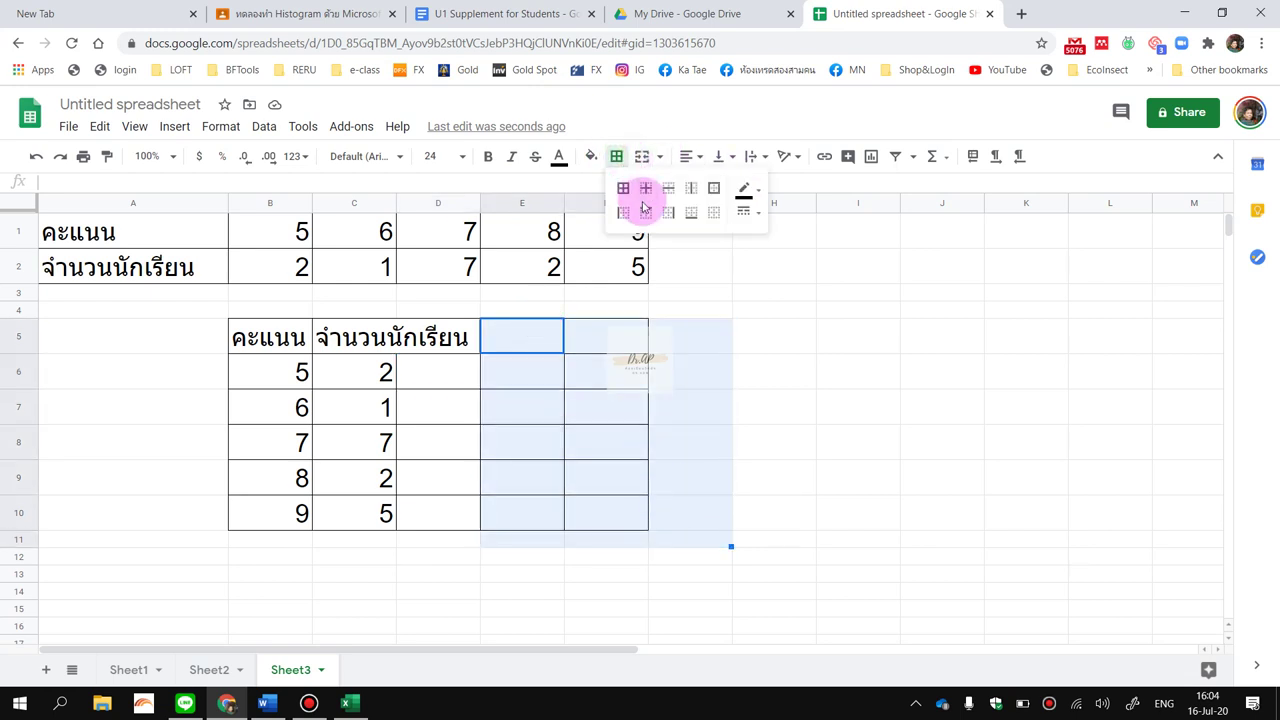
pyautogui.click(711, 214)
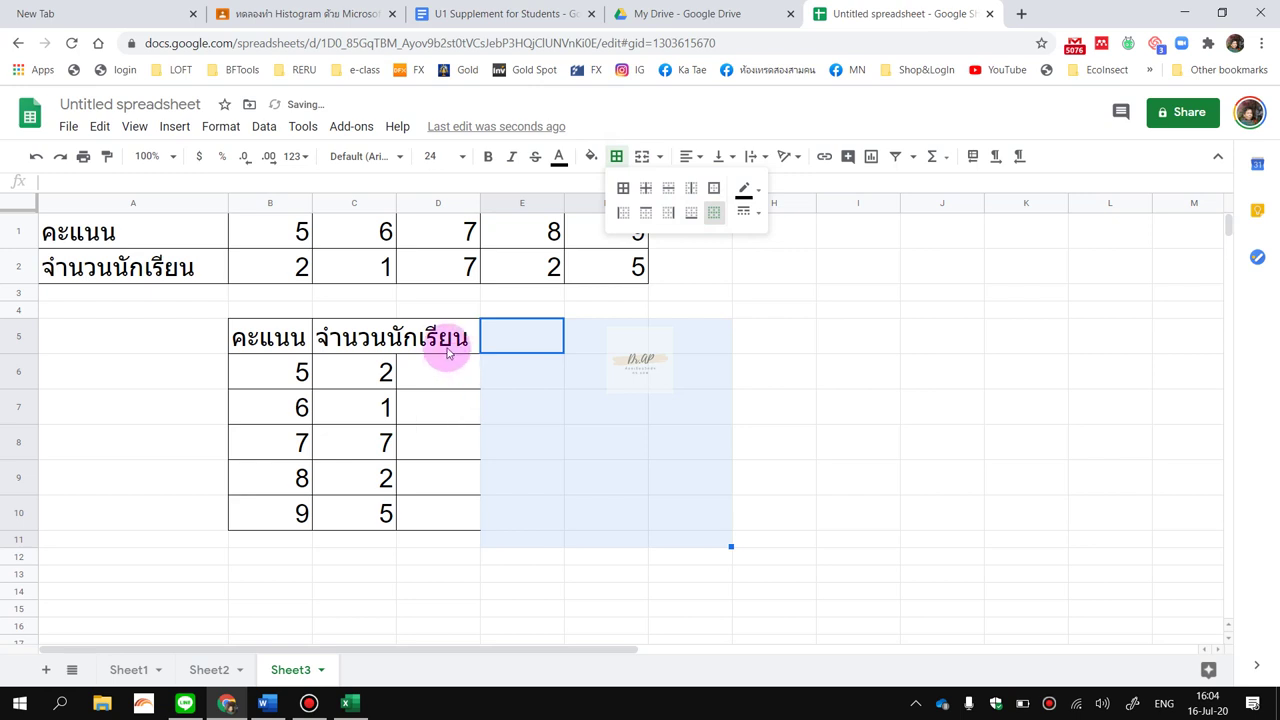
# Apply all borders to the table's third column, cells D5:D10.
pyautogui.moveTo(443, 337); pyautogui.dragTo(443, 503)
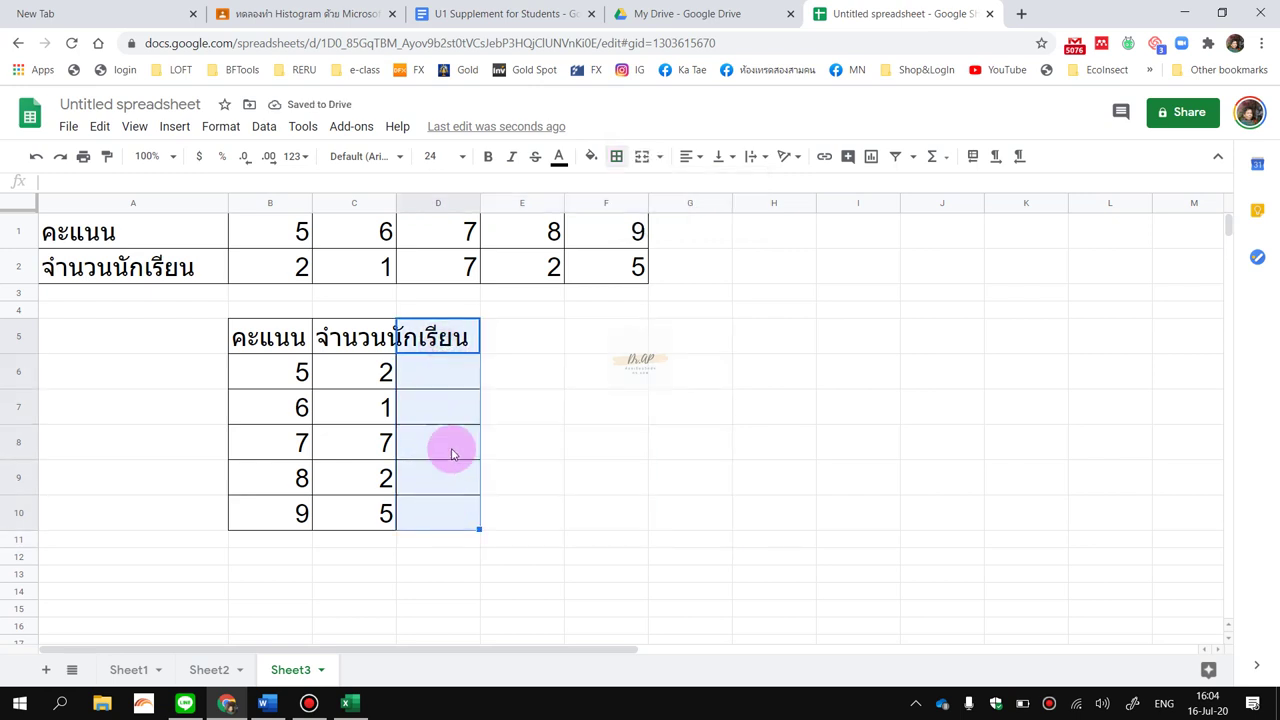
pyautogui.click(617, 156)
pyautogui.click(620, 186)
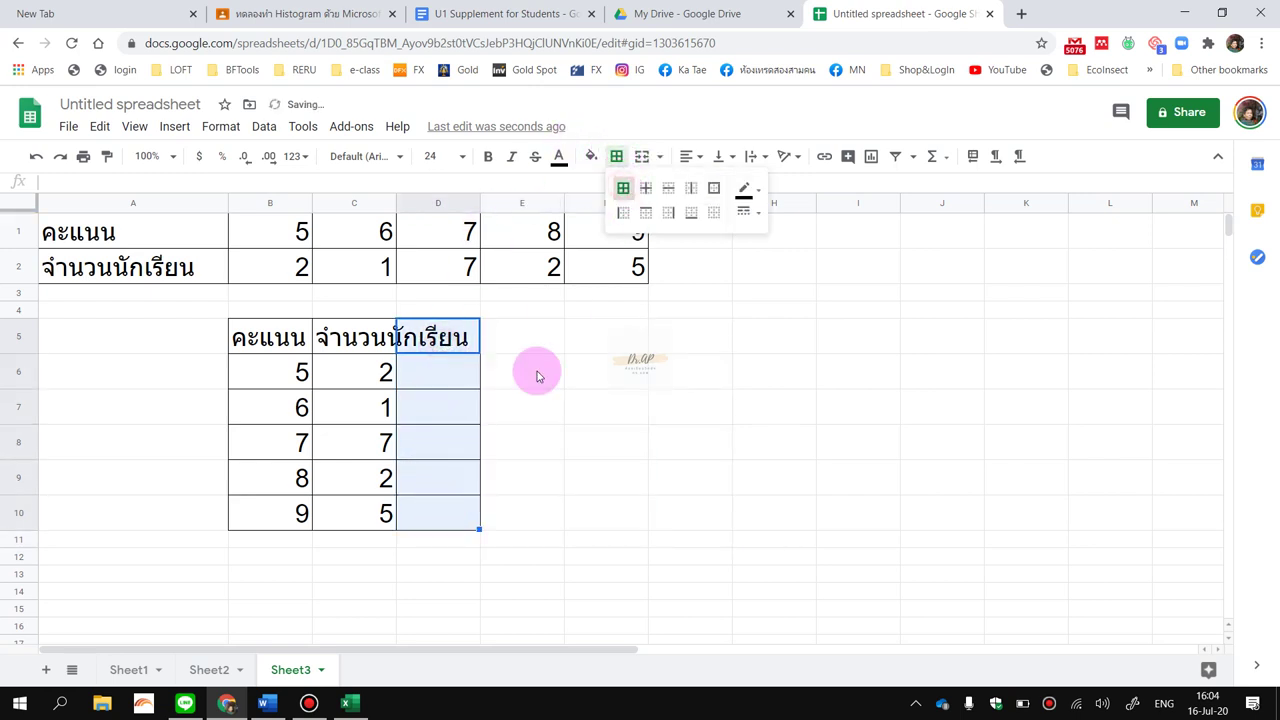
pyautogui.click(531, 367)
# Enter the column header "fx" in cell D5.
pyautogui.click(439, 371)
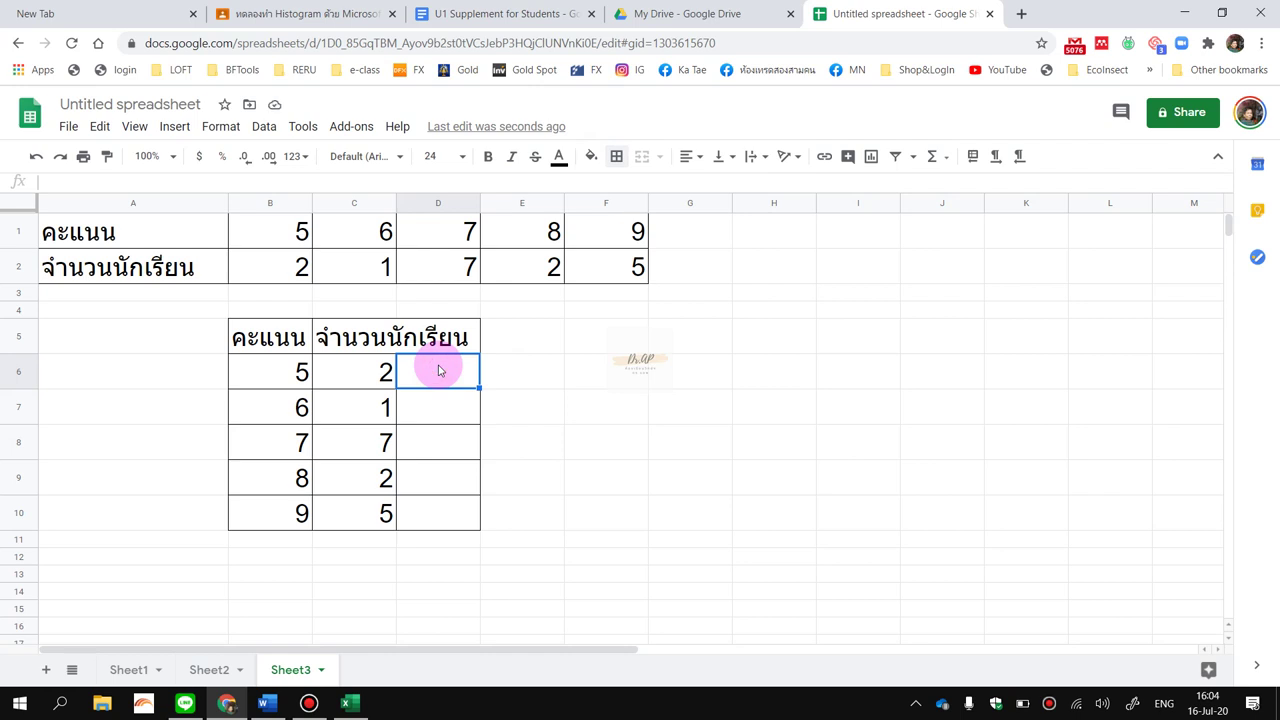
pyautogui.press('Up')
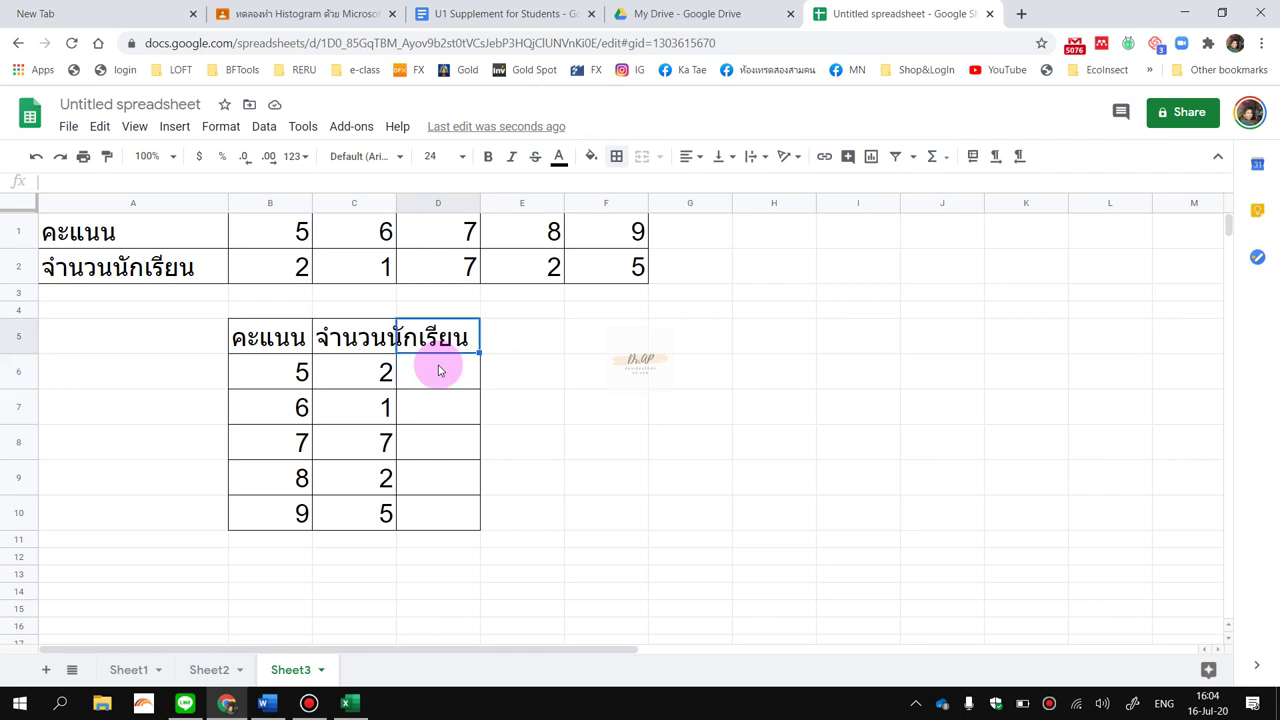
pyautogui.write('fx')
pyautogui.press('Return')
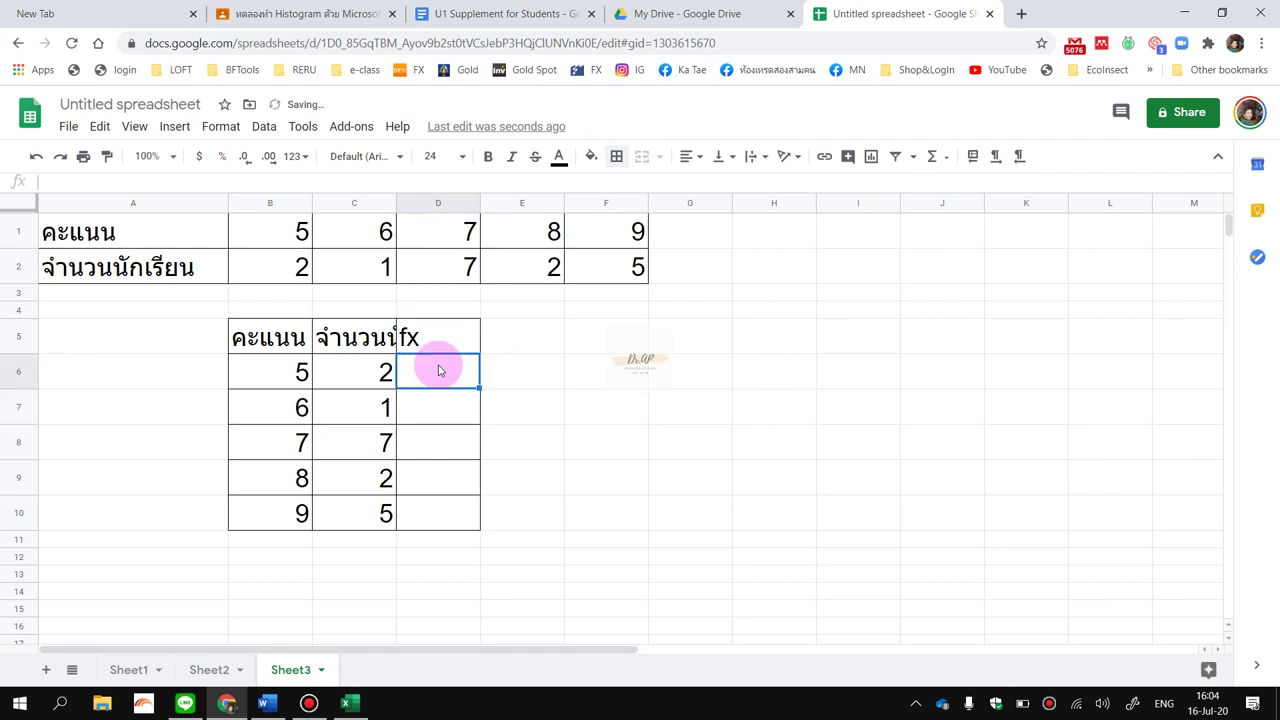
# Enter the formula =B6*C6 in cell D6 to multiply the score by the number of students.
pyautogui.press('Left')
pyautogui.press('Right')
pyautogui.write('=')
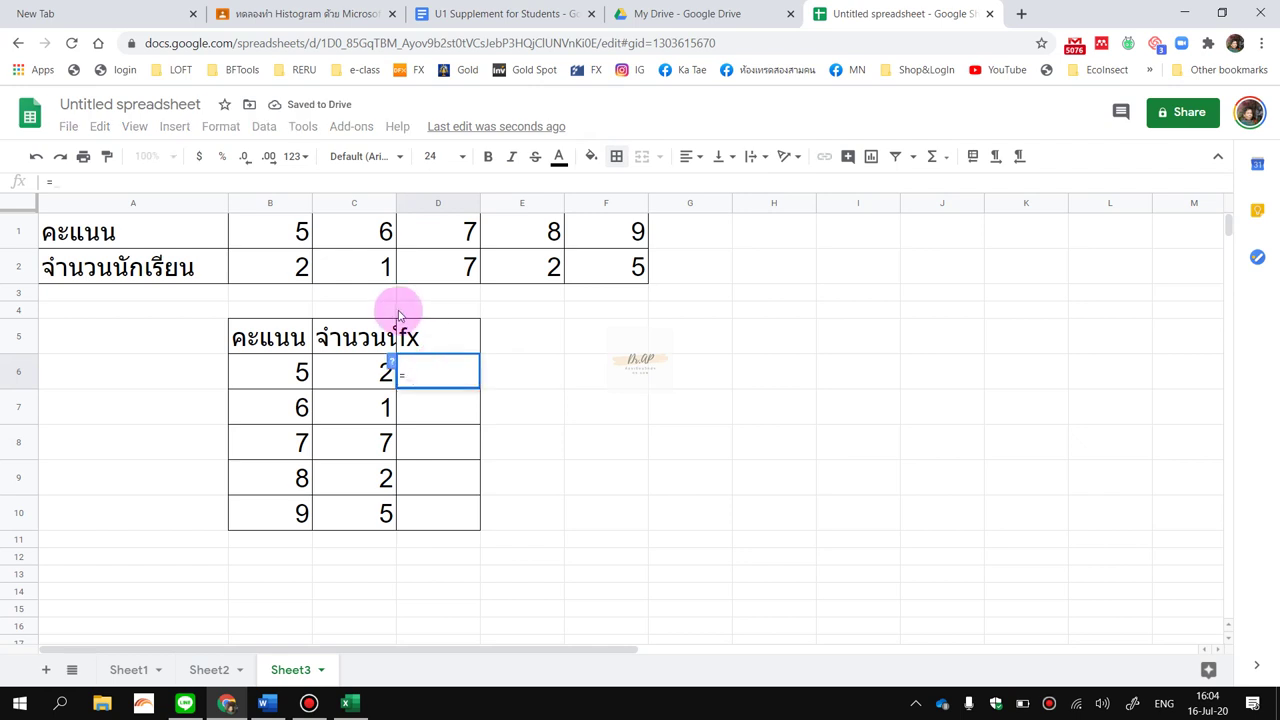
pyautogui.click(288, 376)
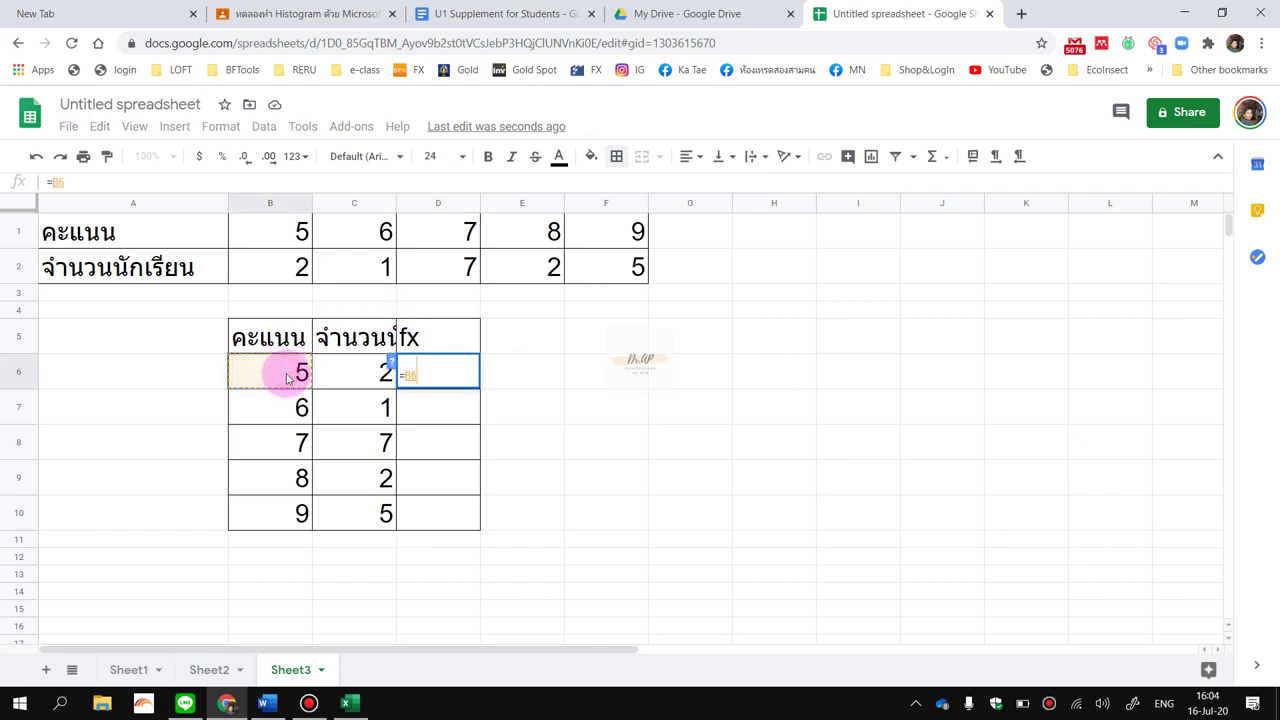
pyautogui.write('*')
pyautogui.click(352, 376)
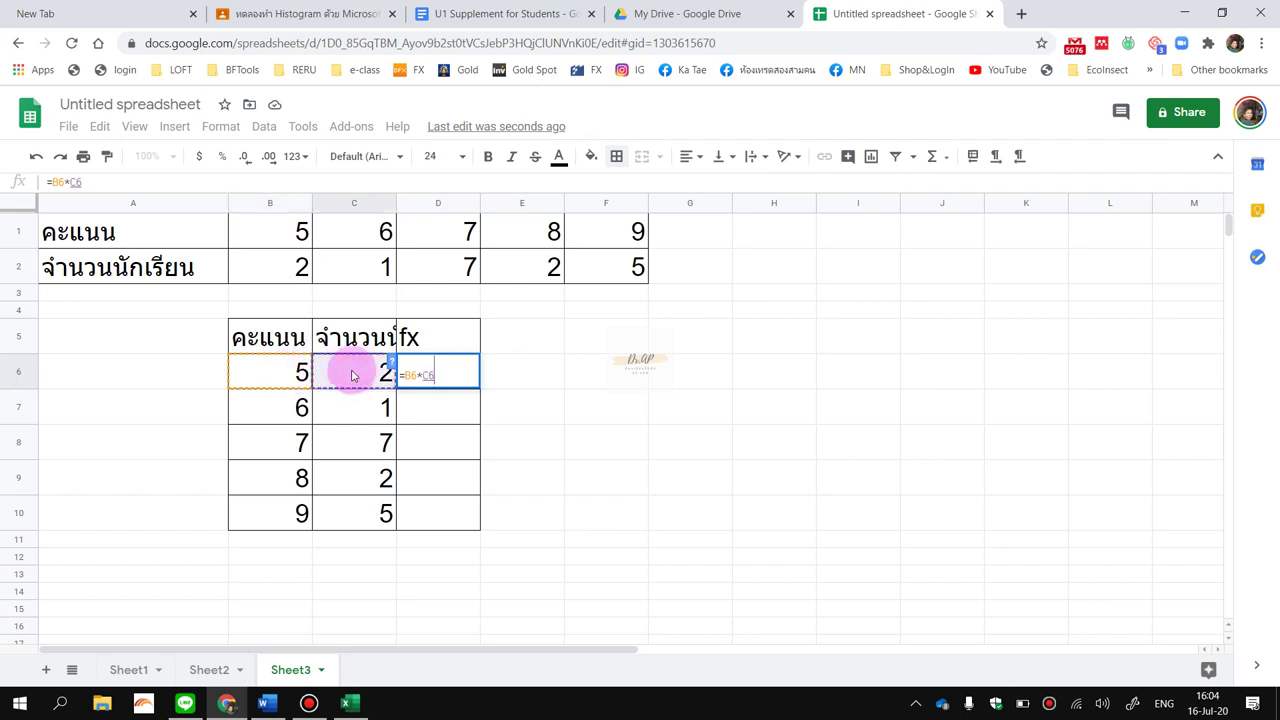
pyautogui.press('Return')
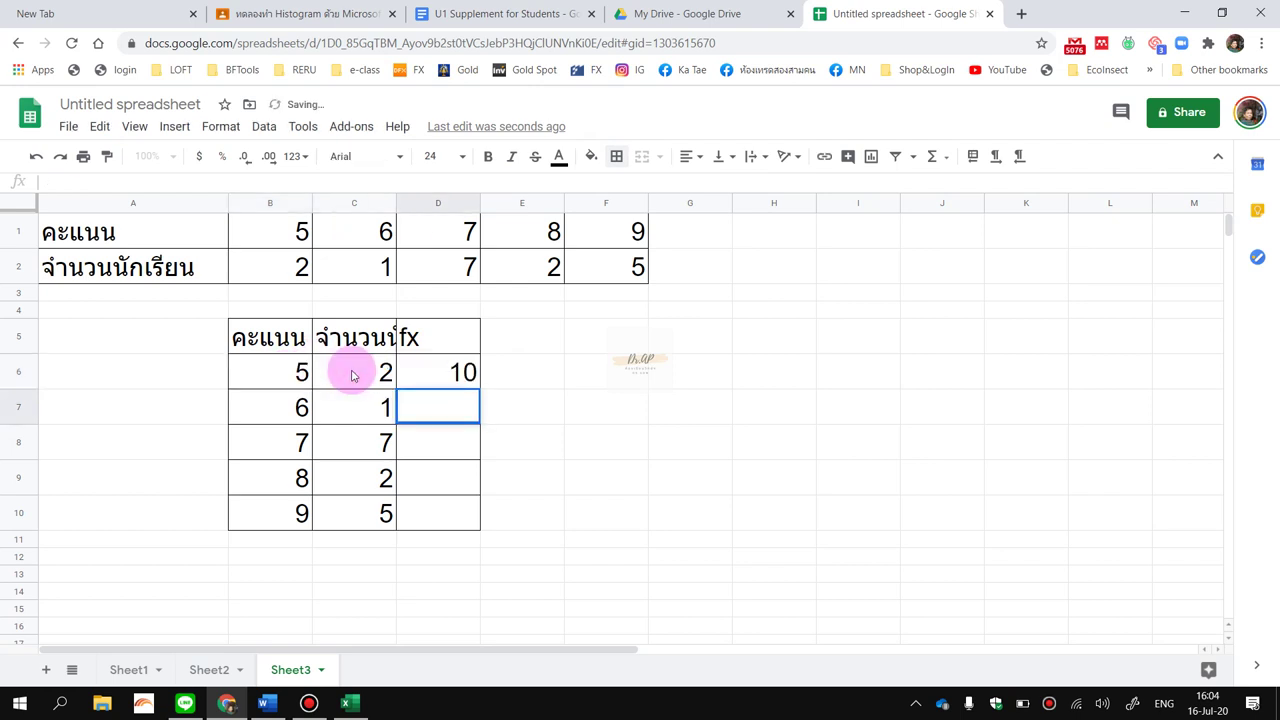
# Fill the product formula from D6 down through D10.
pyautogui.click(441, 366)
pyautogui.moveTo(478, 387); pyautogui.dragTo(468, 516)
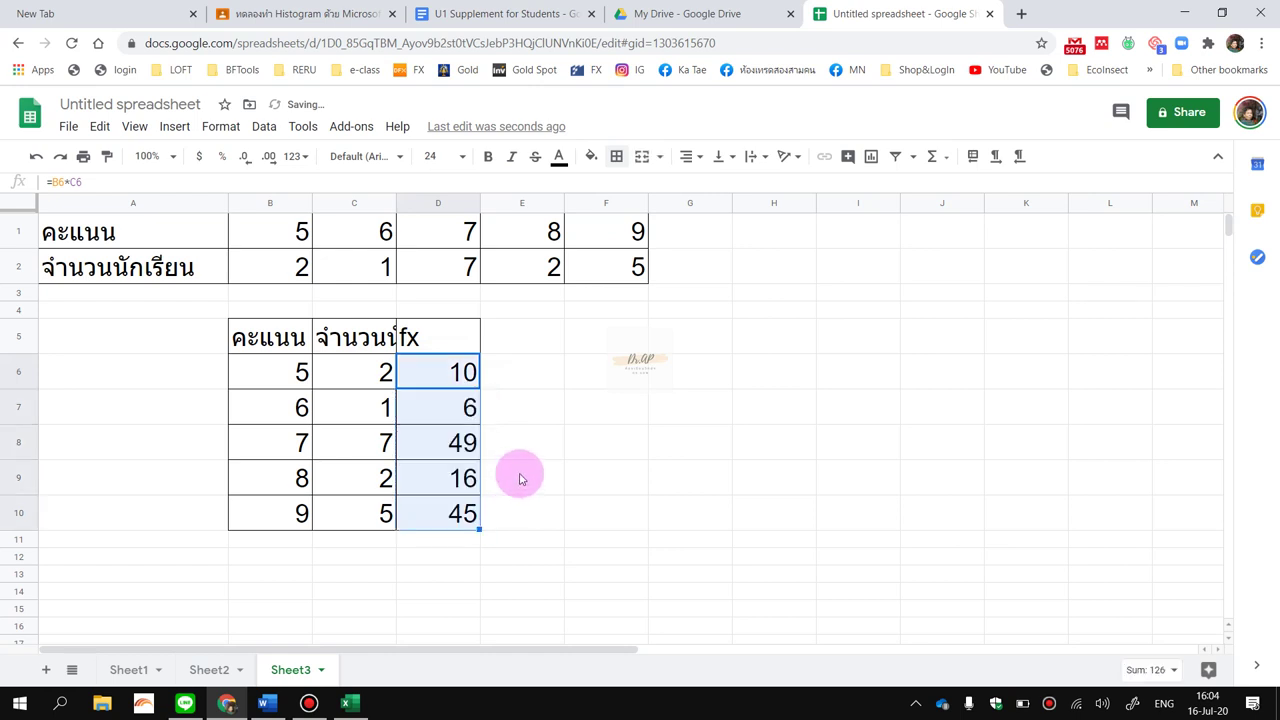
pyautogui.click(520, 478)
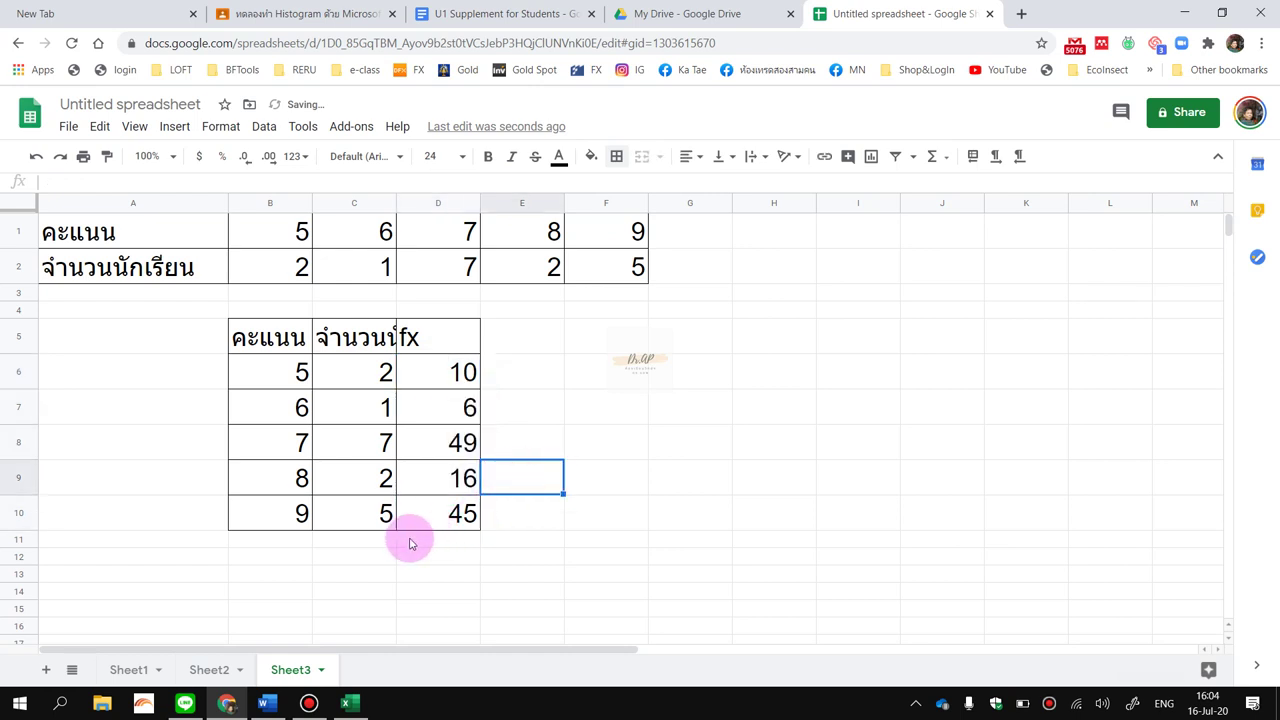
# Total the number of students in cell C11 using the suggested formula SUM(C6:C10).
pyautogui.click(301, 539)
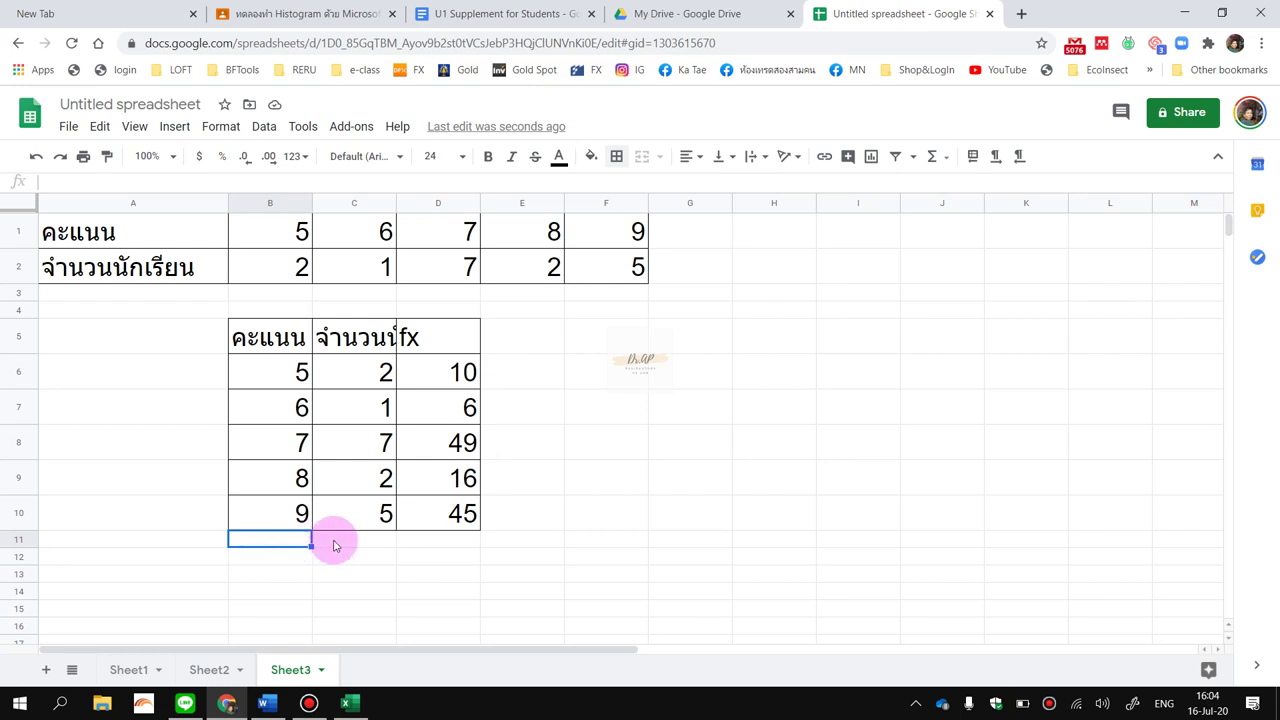
pyautogui.click(334, 541)
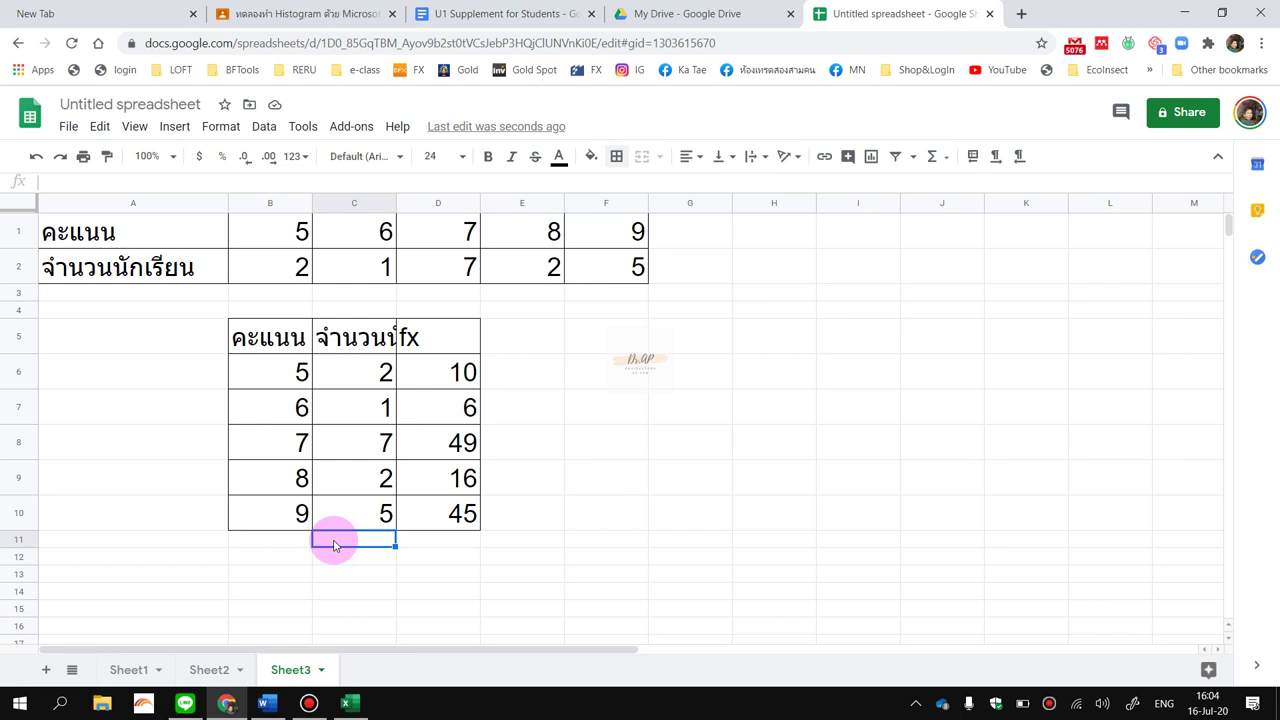
pyautogui.write('=')
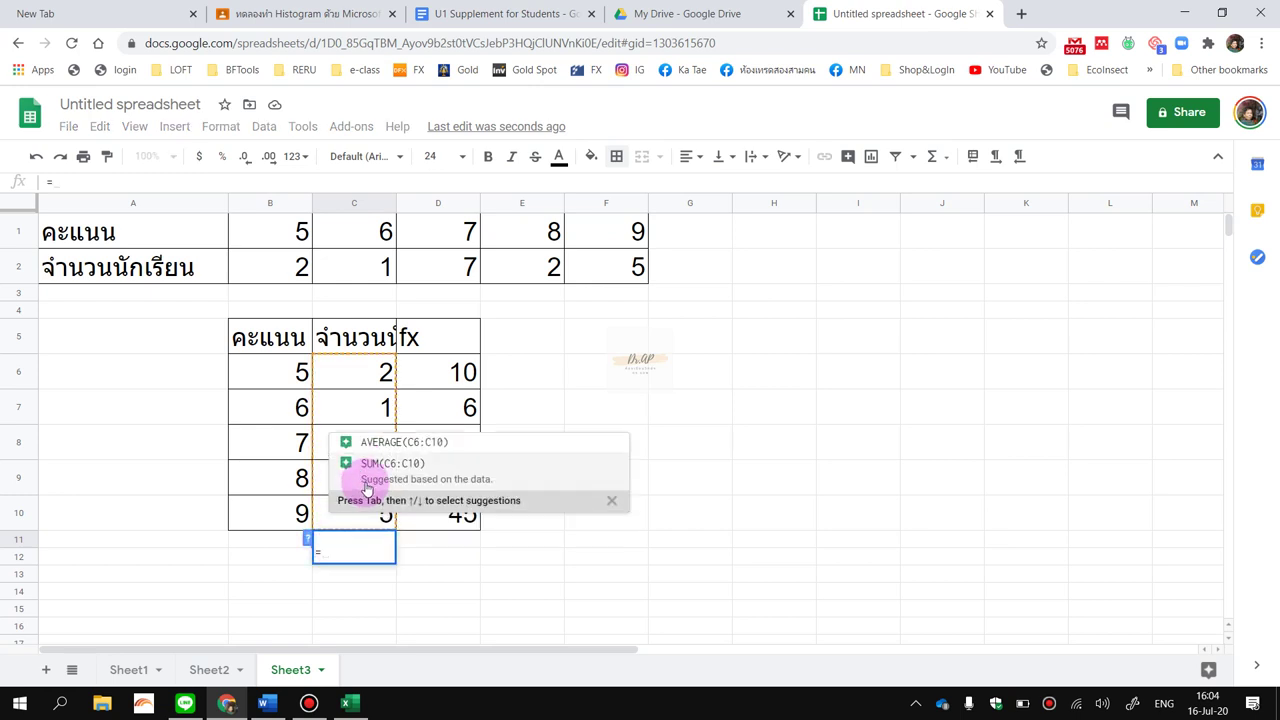
pyautogui.click(366, 485)
pyautogui.press('Return')
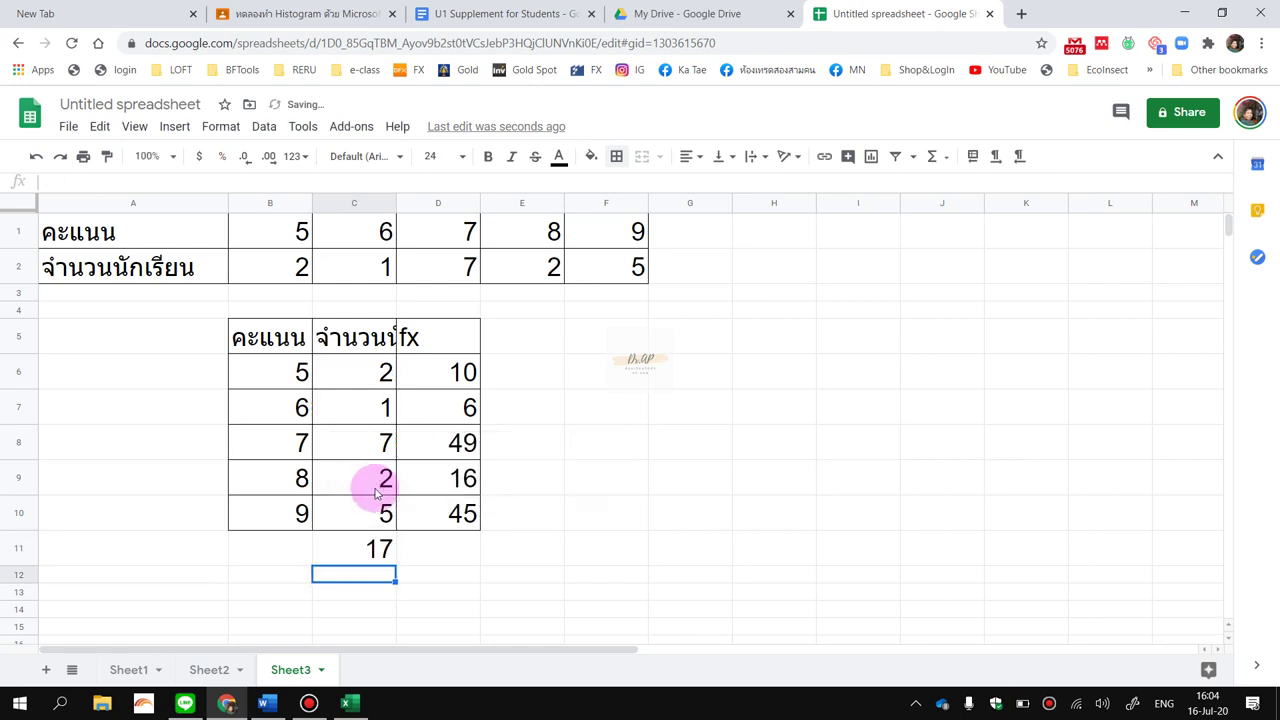
# Total the fx column in cell D11 with =SUM(D6:D10).
pyautogui.click(462, 556)
pyautogui.write('=SUM(D6:D10')
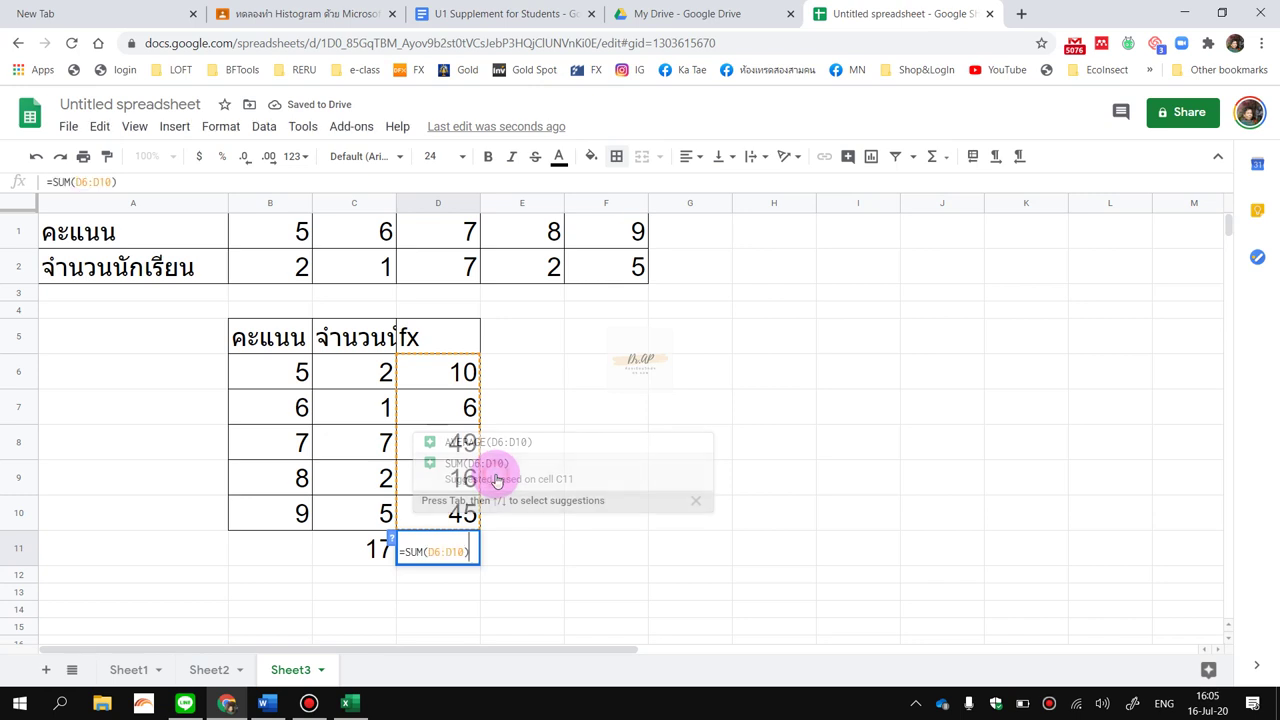
pyautogui.click(493, 474)
pyautogui.press('Return')
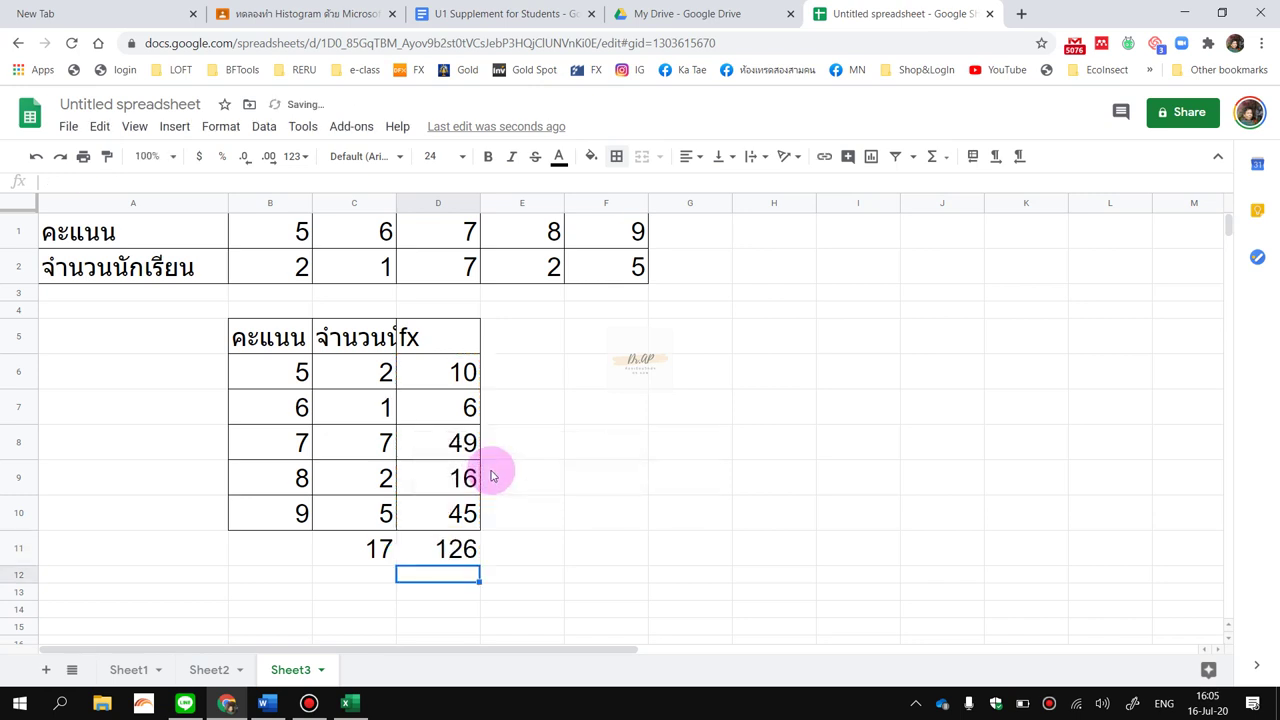
# Label cell B12 as "ค่าเฉลี่ย" below the table.
pyautogui.press('Left')
pyautogui.press('Left')
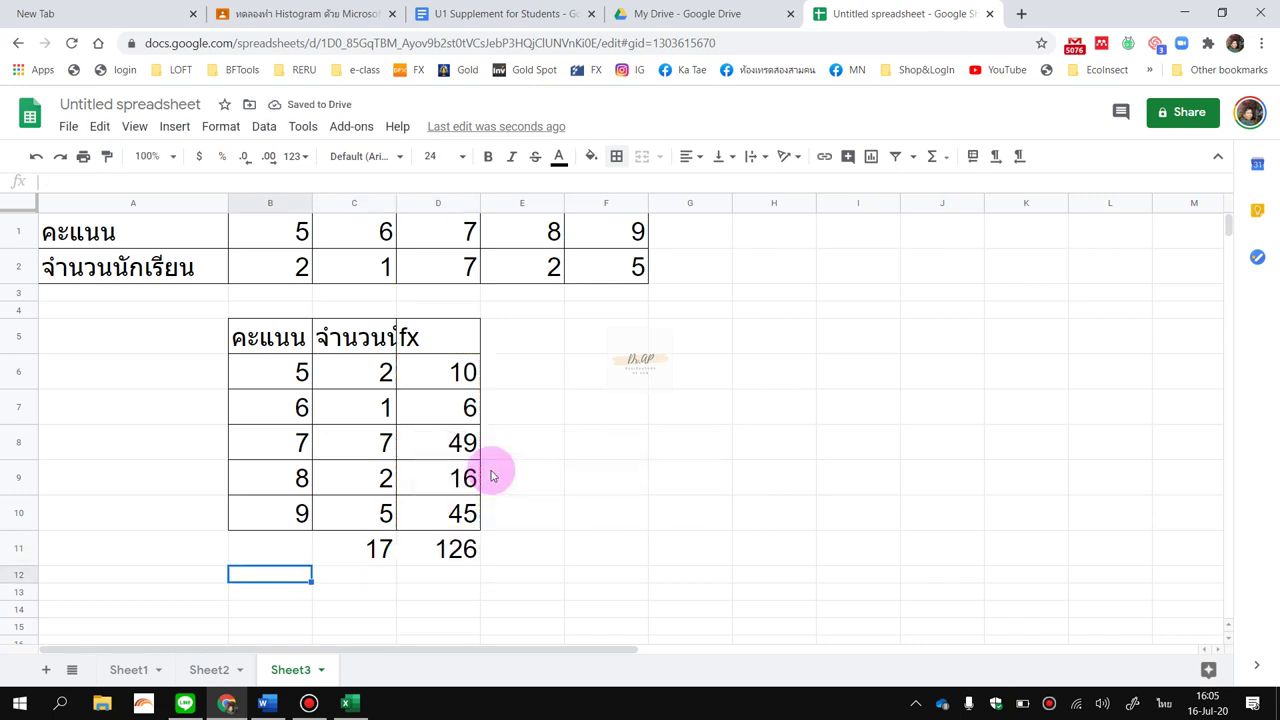
pyautogui.write('ค่าเฉลี่ย')
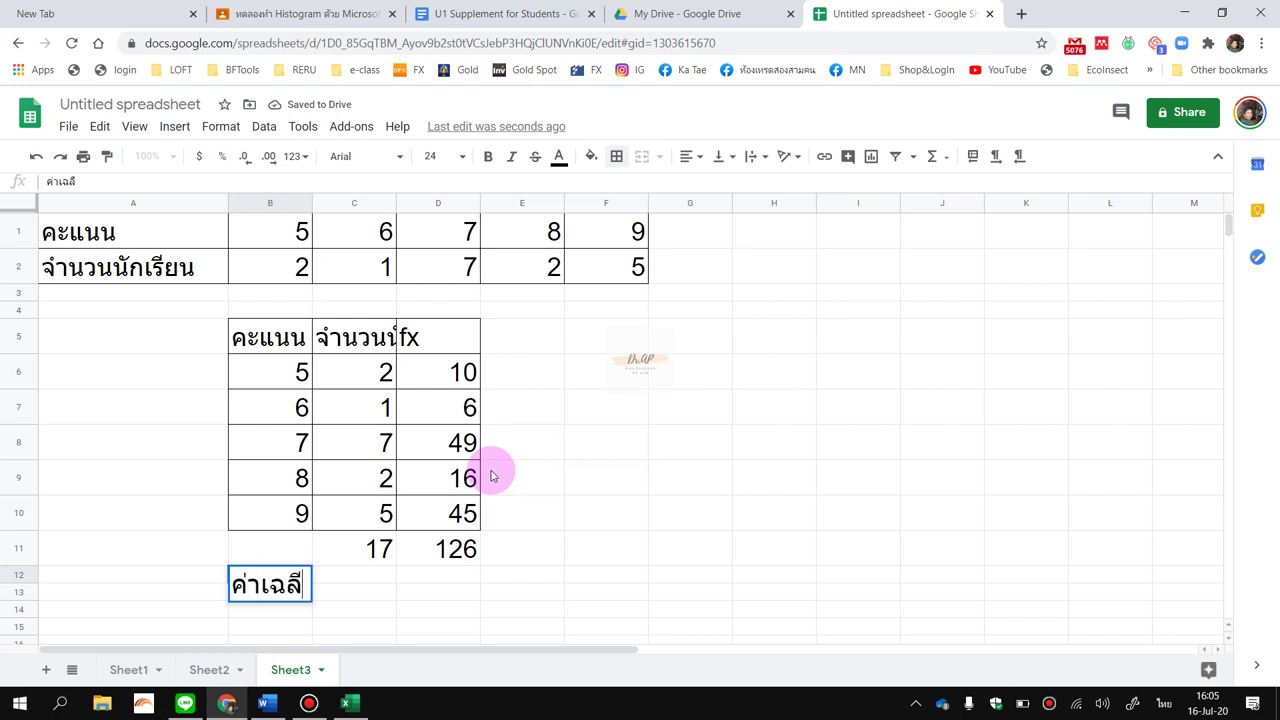
pyautogui.press('Tab')
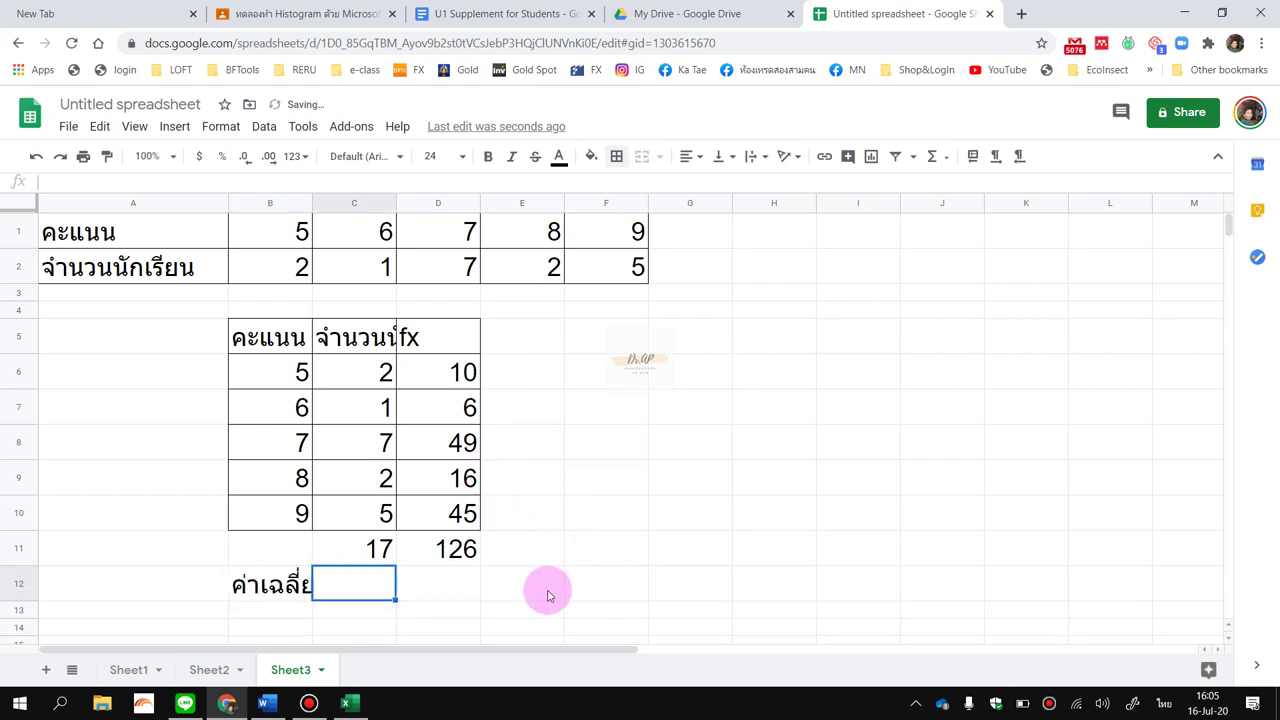
# Calculate the mean in cell C12 with the formula =D11/C11.
pyautogui.write('ช')
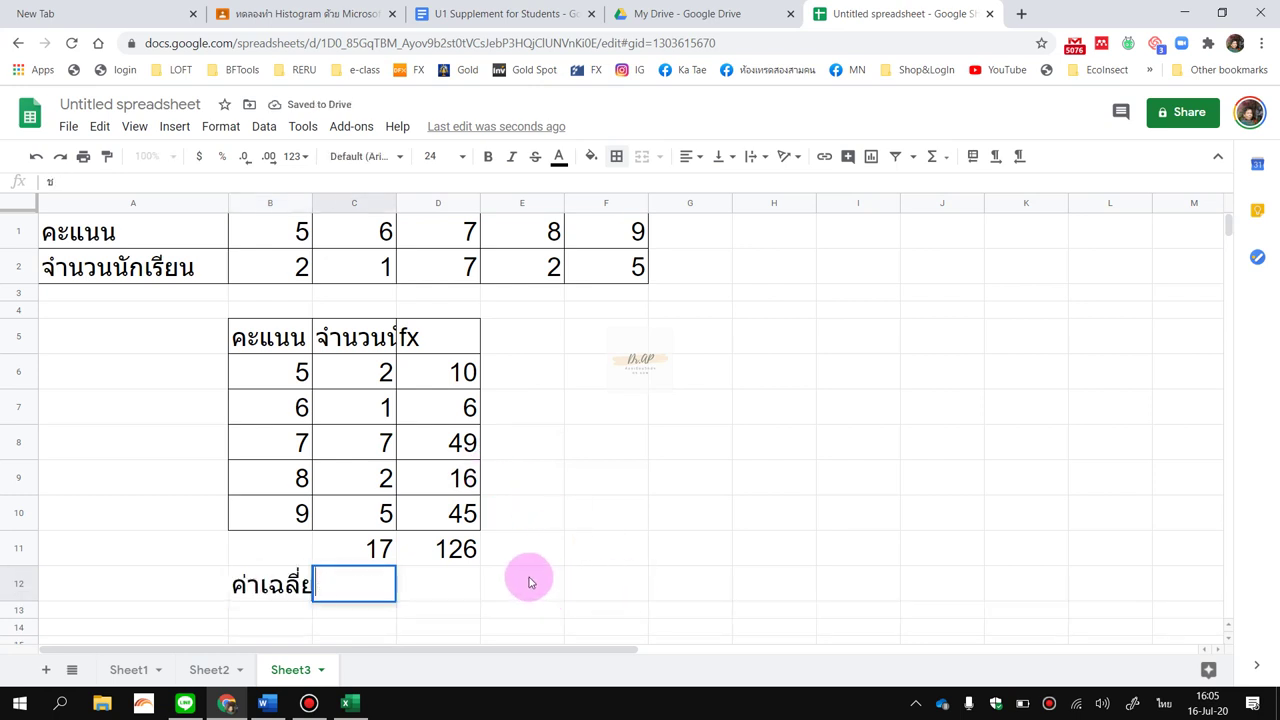
pyautogui.press('BackSpace')
pyautogui.press('`')
pyautogui.write('=')
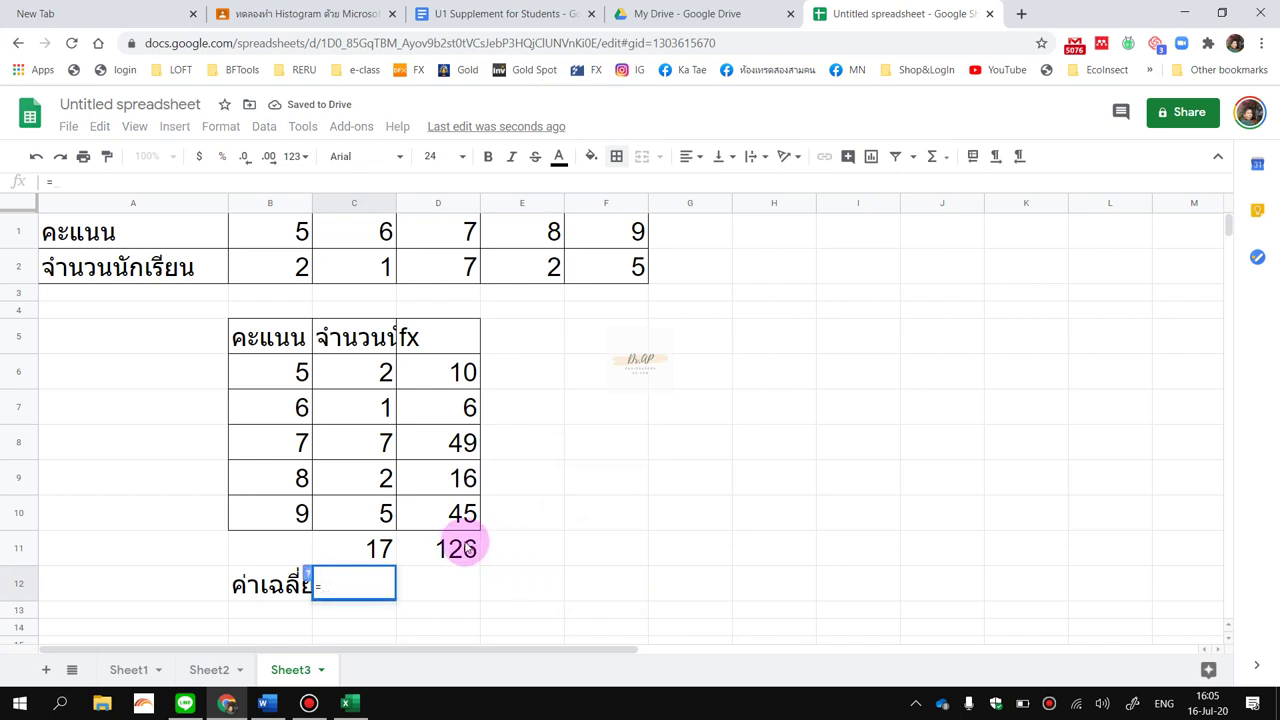
pyautogui.click(467, 548)
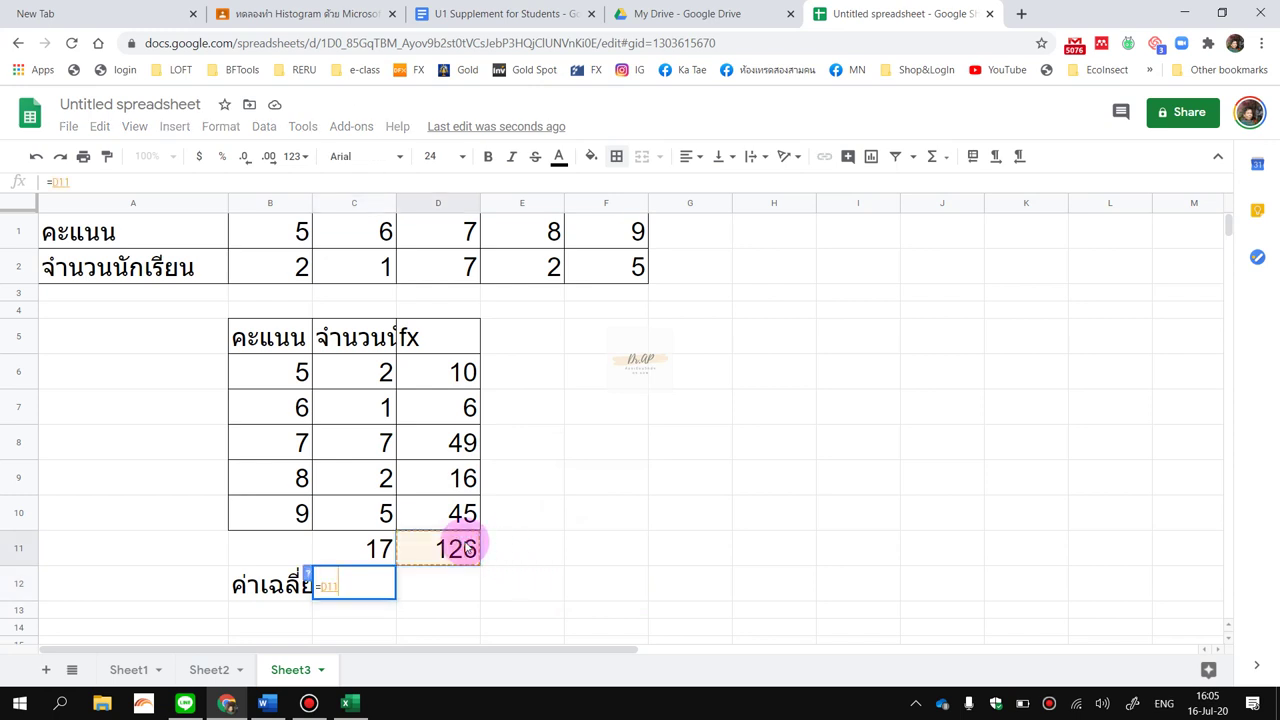
pyautogui.write('/')
pyautogui.click(379, 548)
pyautogui.press('Return')
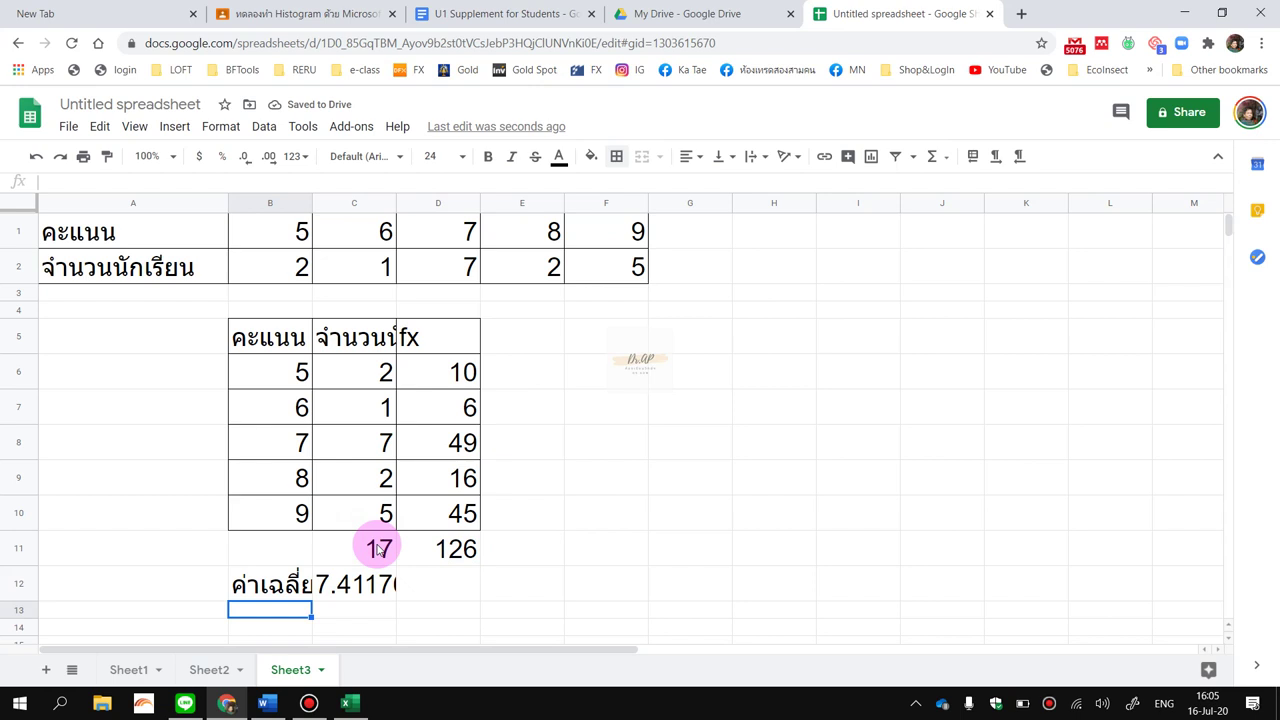
# Format the mean in cell C12 to one decimal place.
pyautogui.click(378, 582)
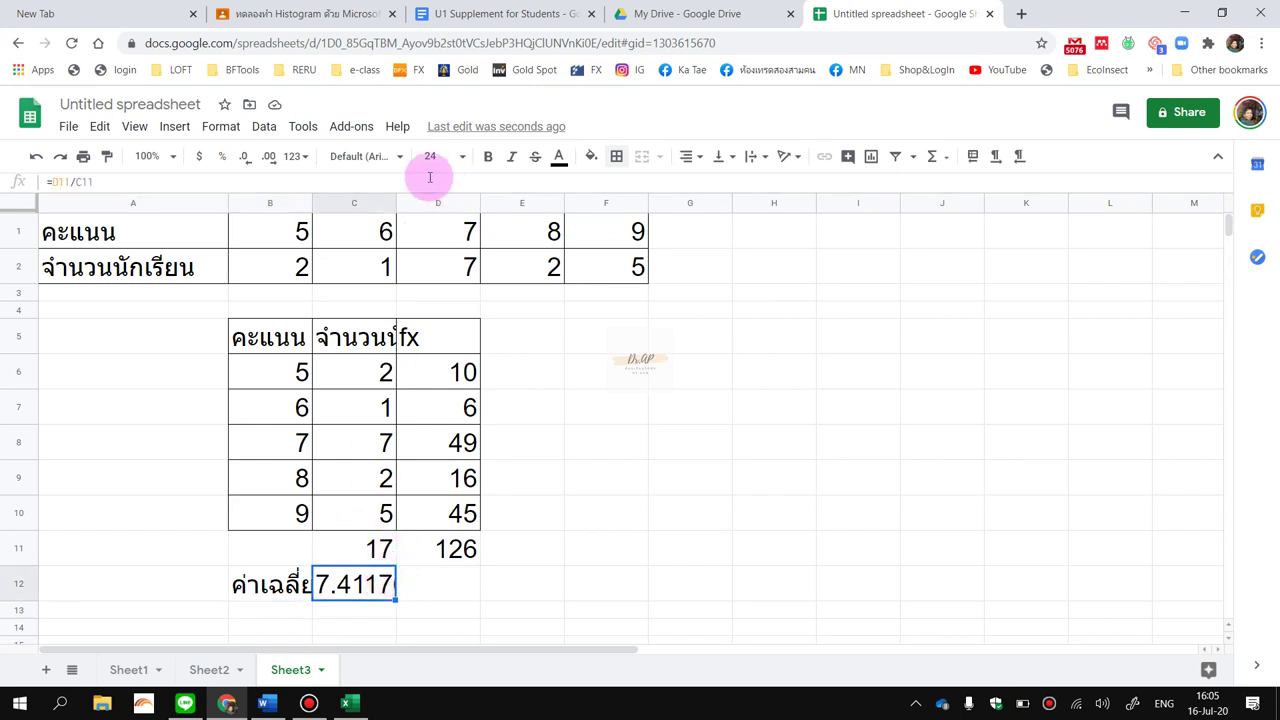
pyautogui.click(249, 166)
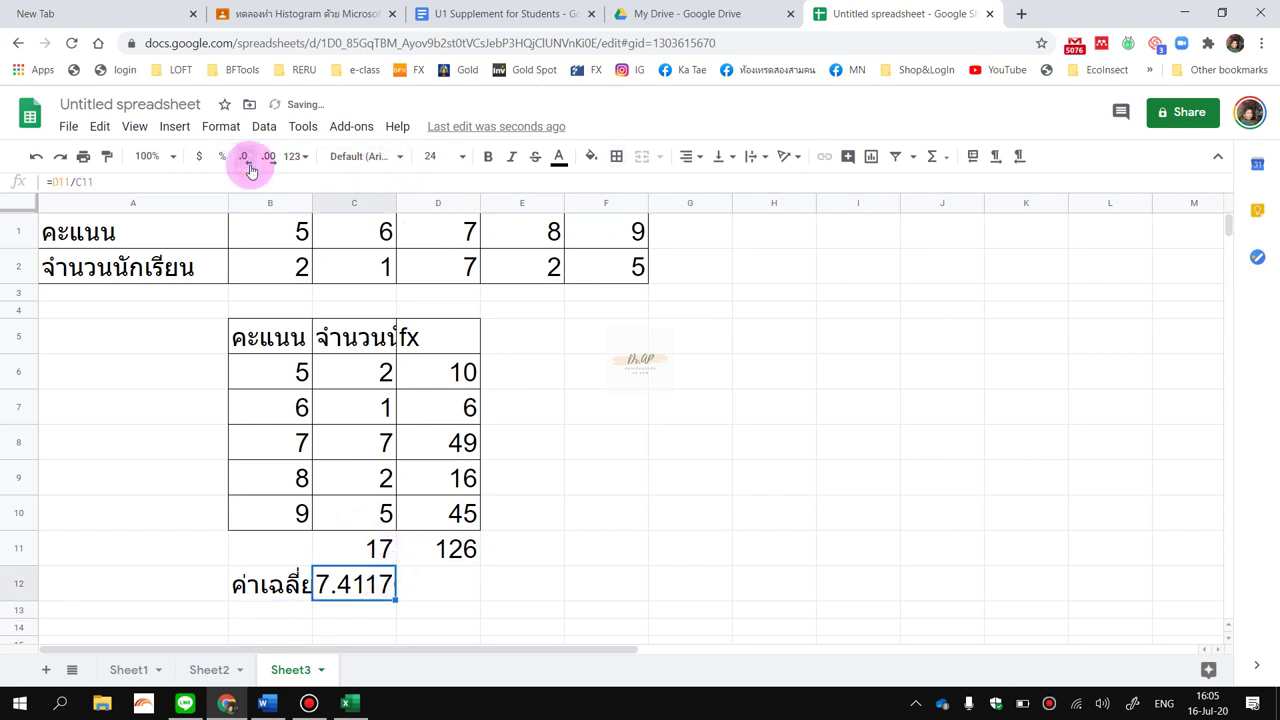
pyautogui.click(249, 166)
pyautogui.click(249, 166)
pyautogui.click(249, 166)
pyautogui.click(249, 166)
pyautogui.click(249, 166)
pyautogui.click(249, 166)
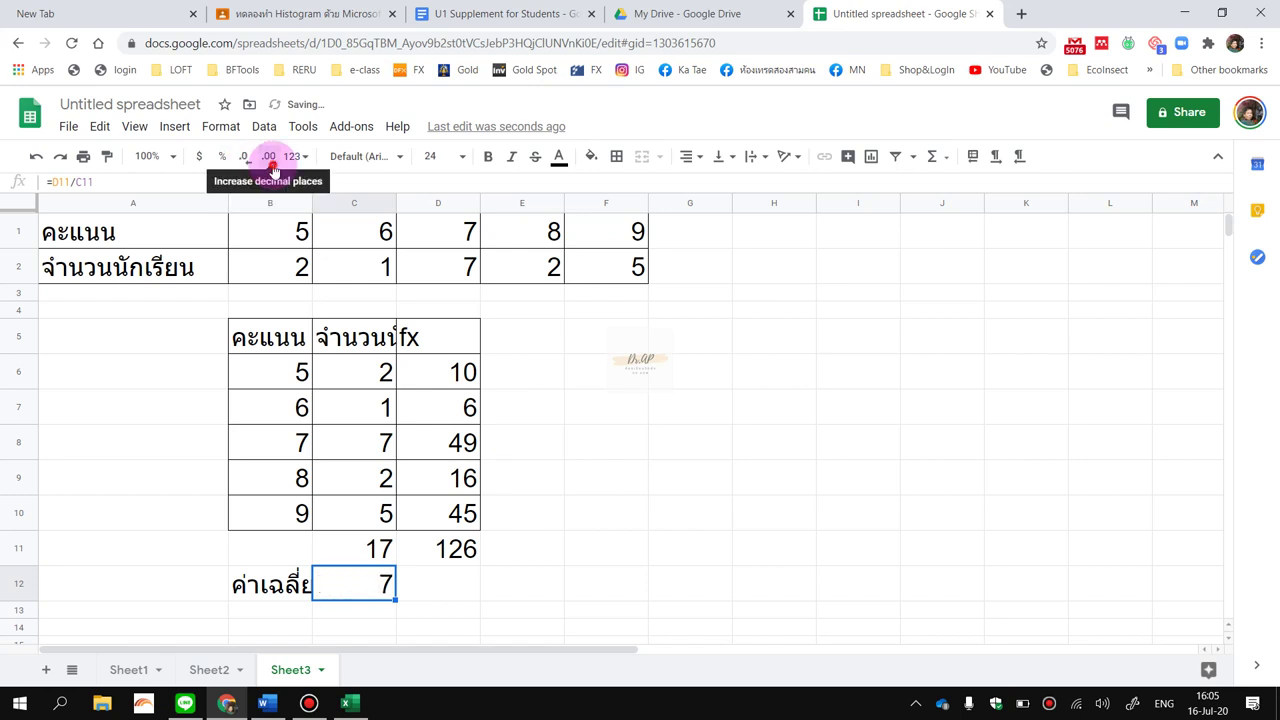
pyautogui.click(271, 167)
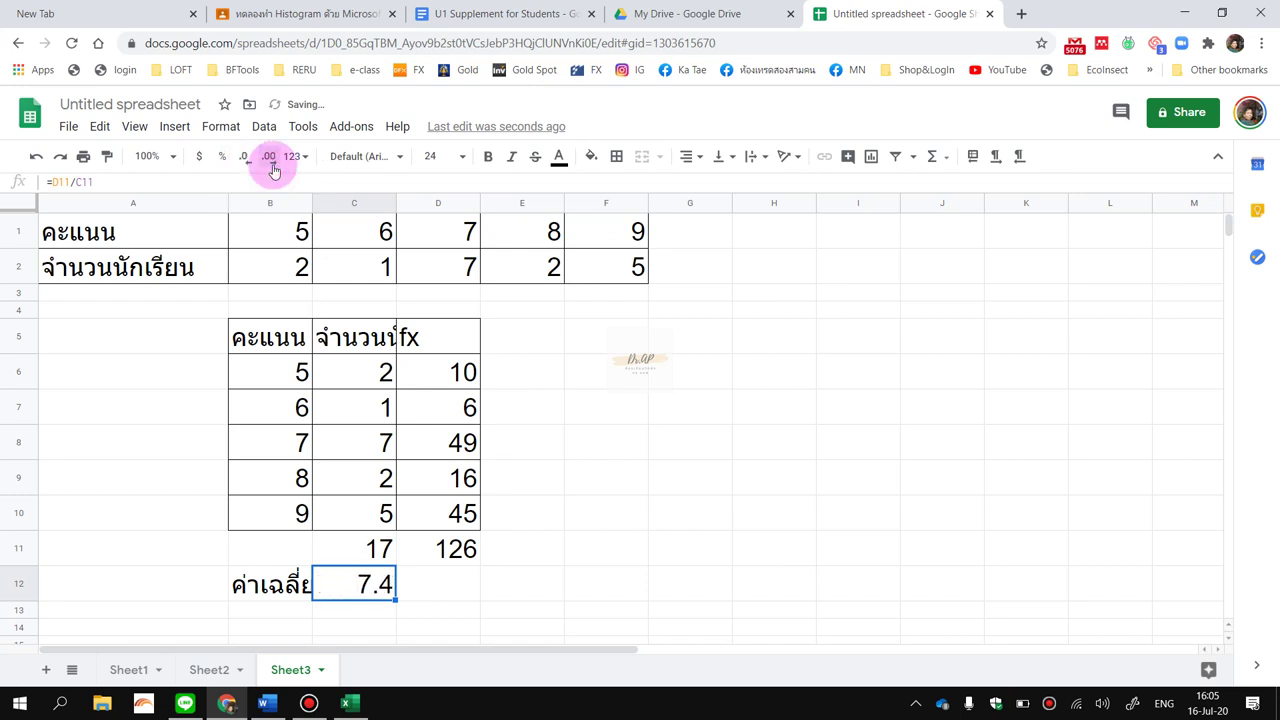
pyautogui.click(468, 474)
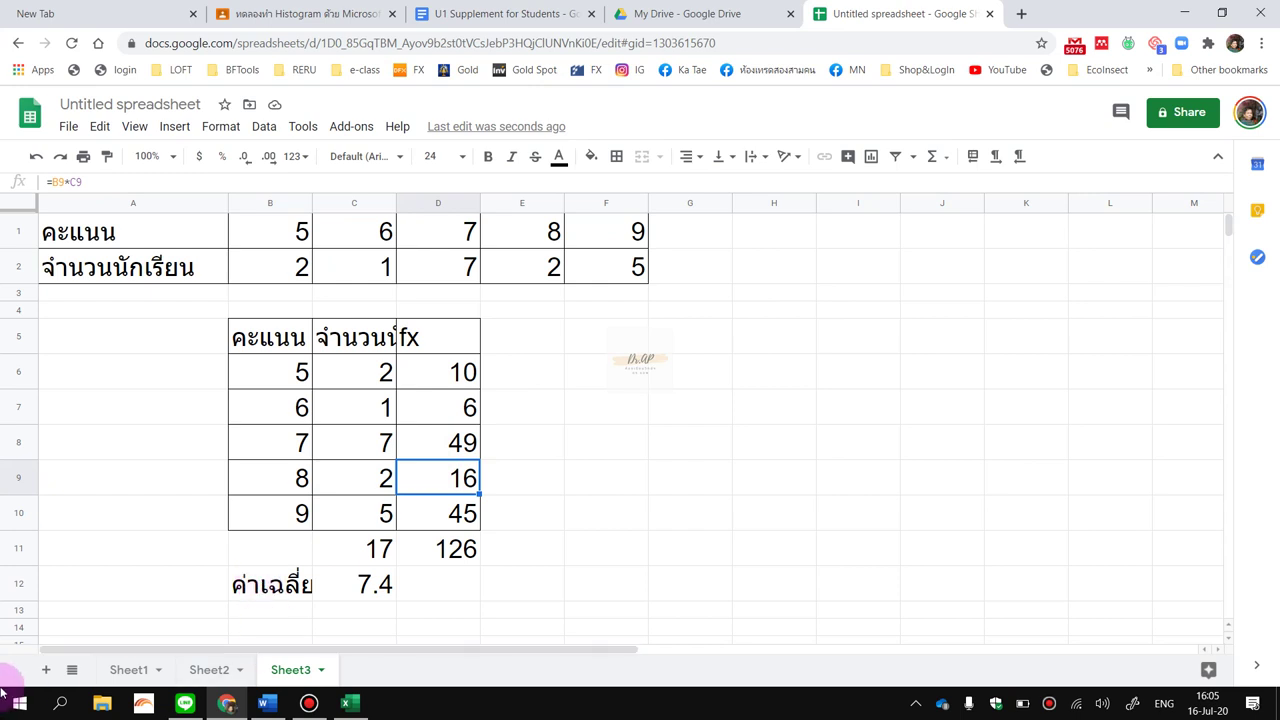
# Add a new blank sheet to the spreadsheet and return to Sheet3.
pyautogui.click(46, 671)
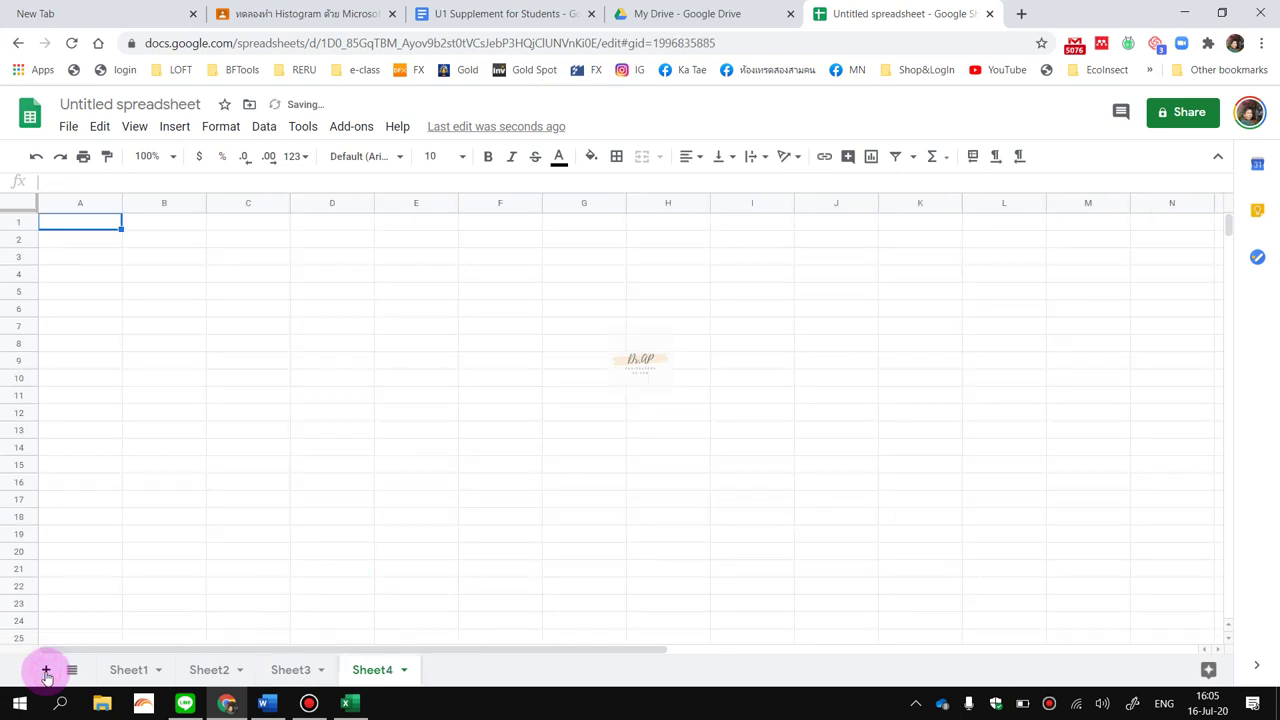
pyautogui.click(290, 669)
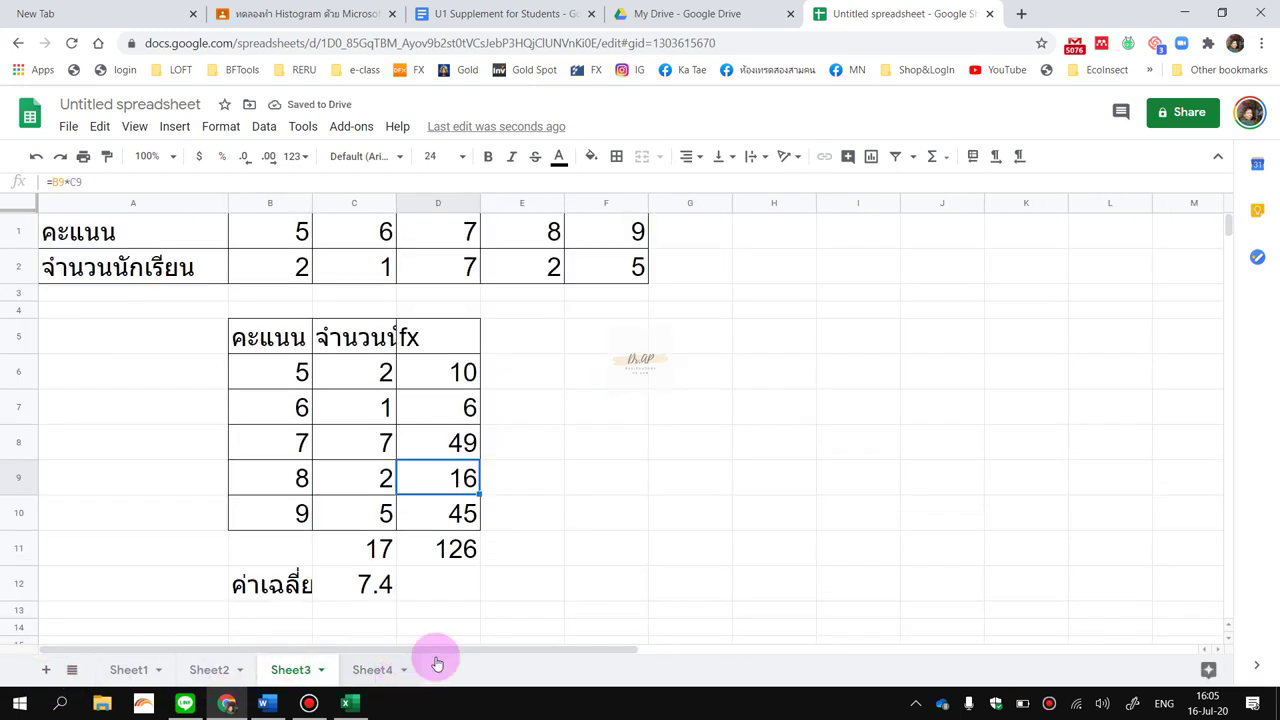
# Make the header cells B5:D5 bold and centre them horizontally.
pyautogui.click(640, 545)
pyautogui.click(285, 341)
pyautogui.moveTo(285, 341); pyautogui.dragTo(423, 337)
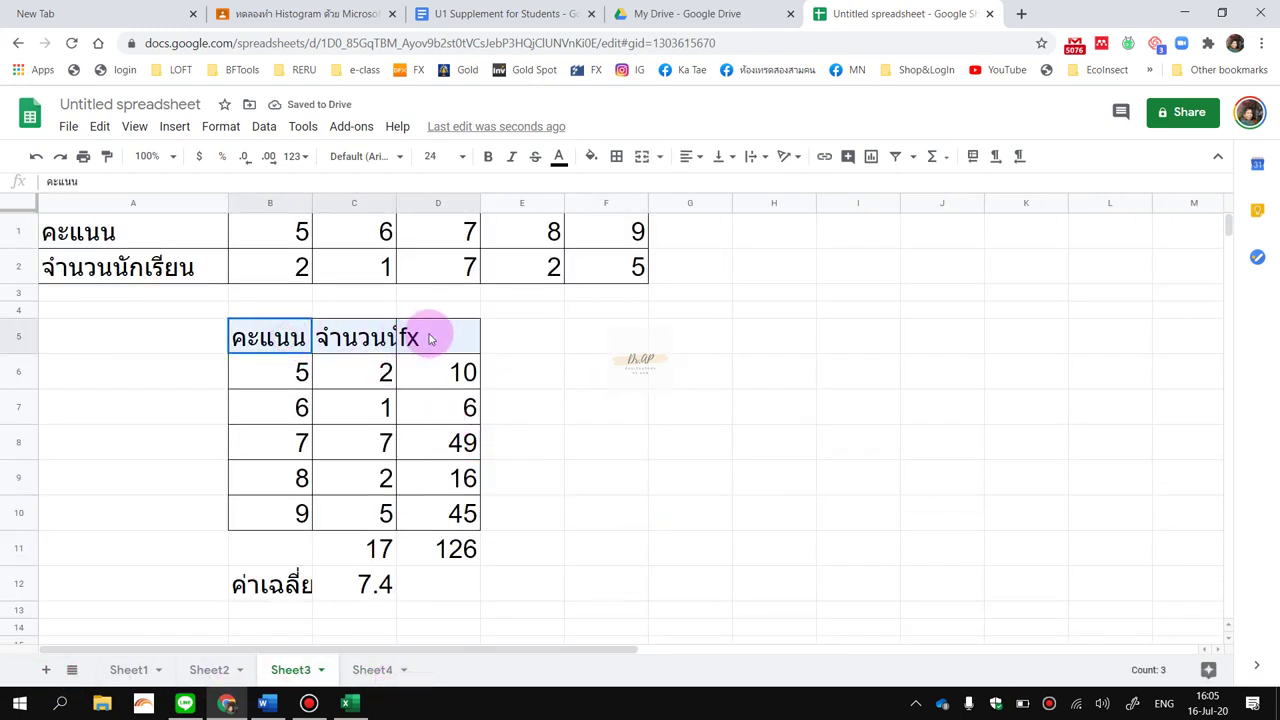
pyautogui.click(488, 156)
pyautogui.click(695, 158)
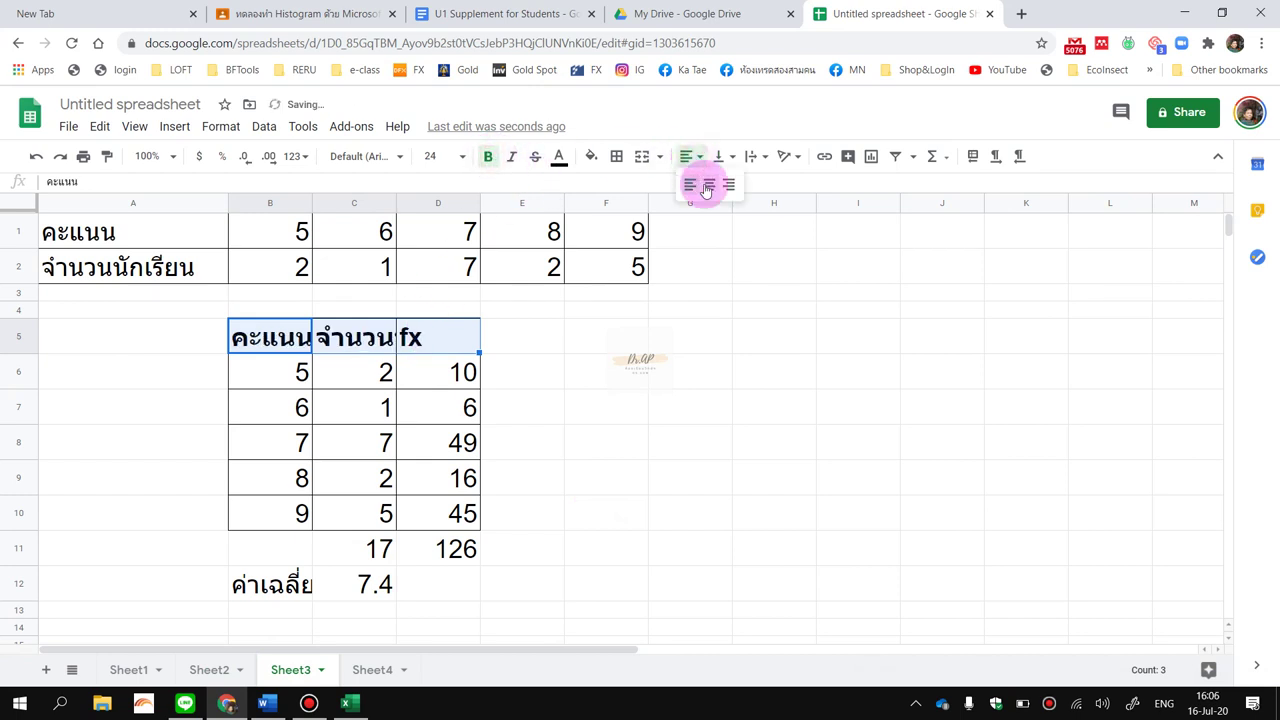
pyautogui.click(709, 186)
pyautogui.click(709, 374)
pyautogui.click(718, 432)
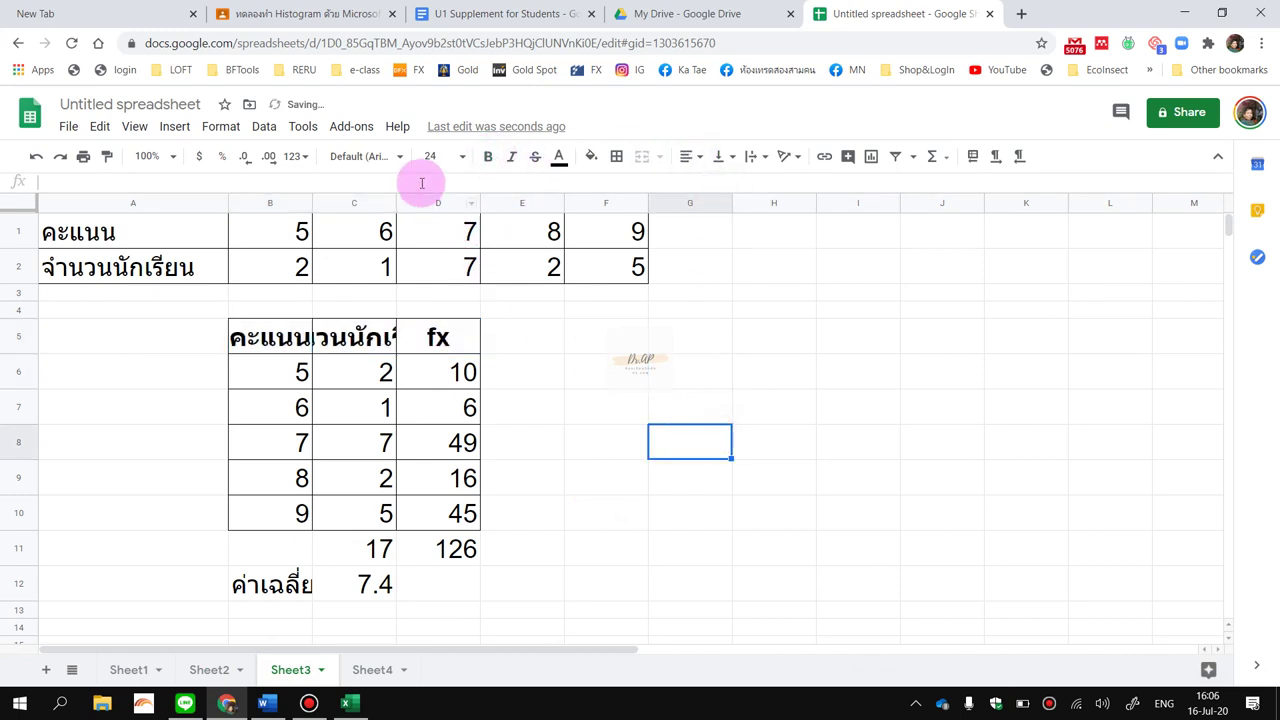
# Widen column C slightly and set the font size of headers B5:C5 to 18.
pyautogui.moveTo(397, 203); pyautogui.dragTo(425, 203)
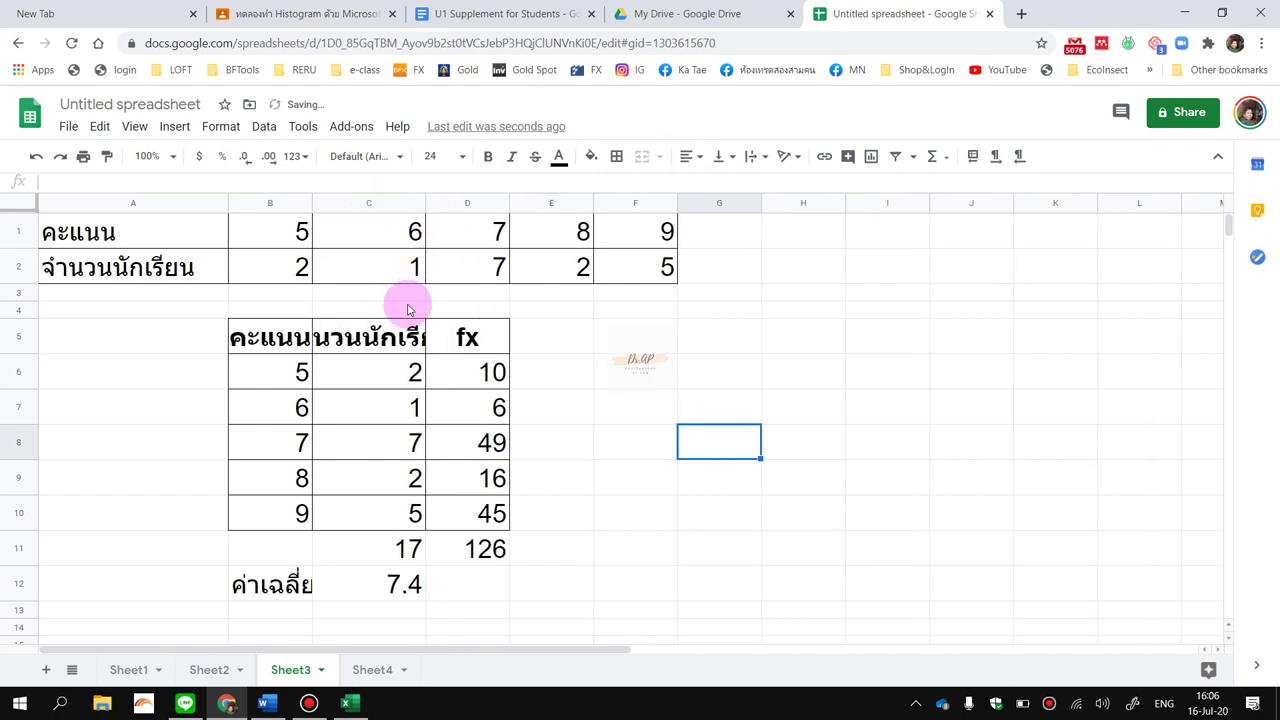
pyautogui.moveTo(266, 337); pyautogui.dragTo(363, 345)
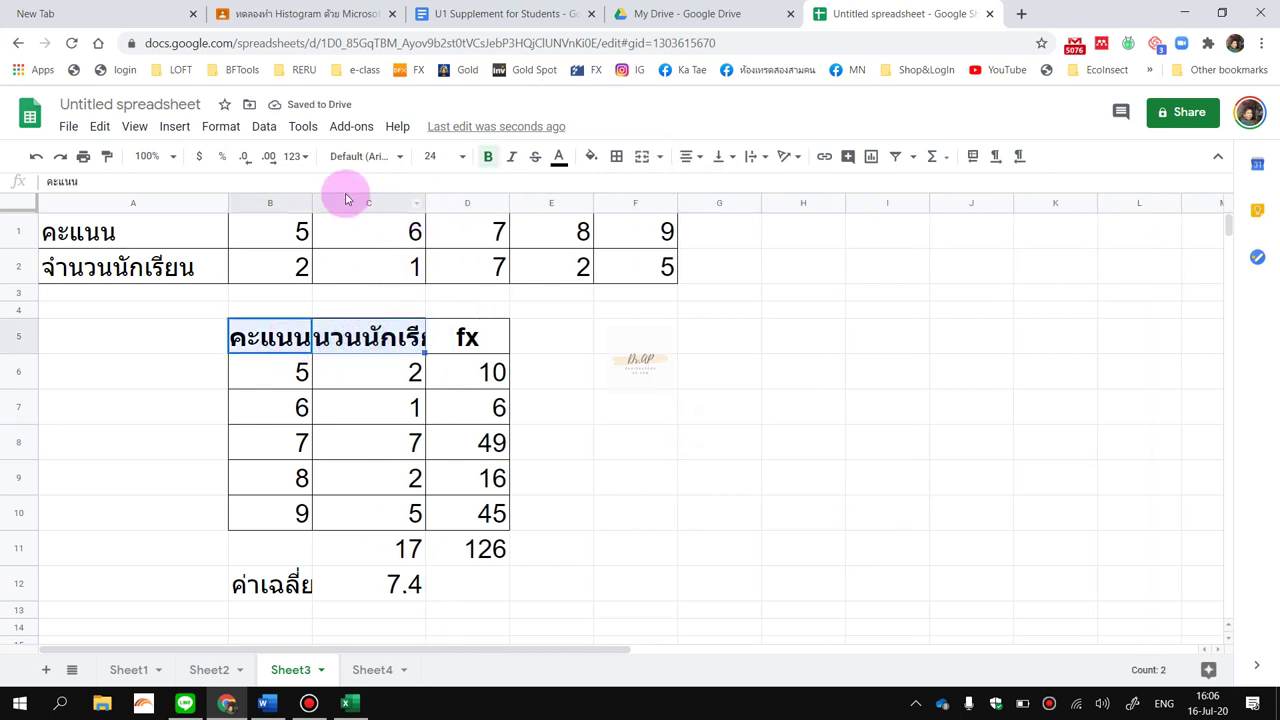
pyautogui.click(460, 157)
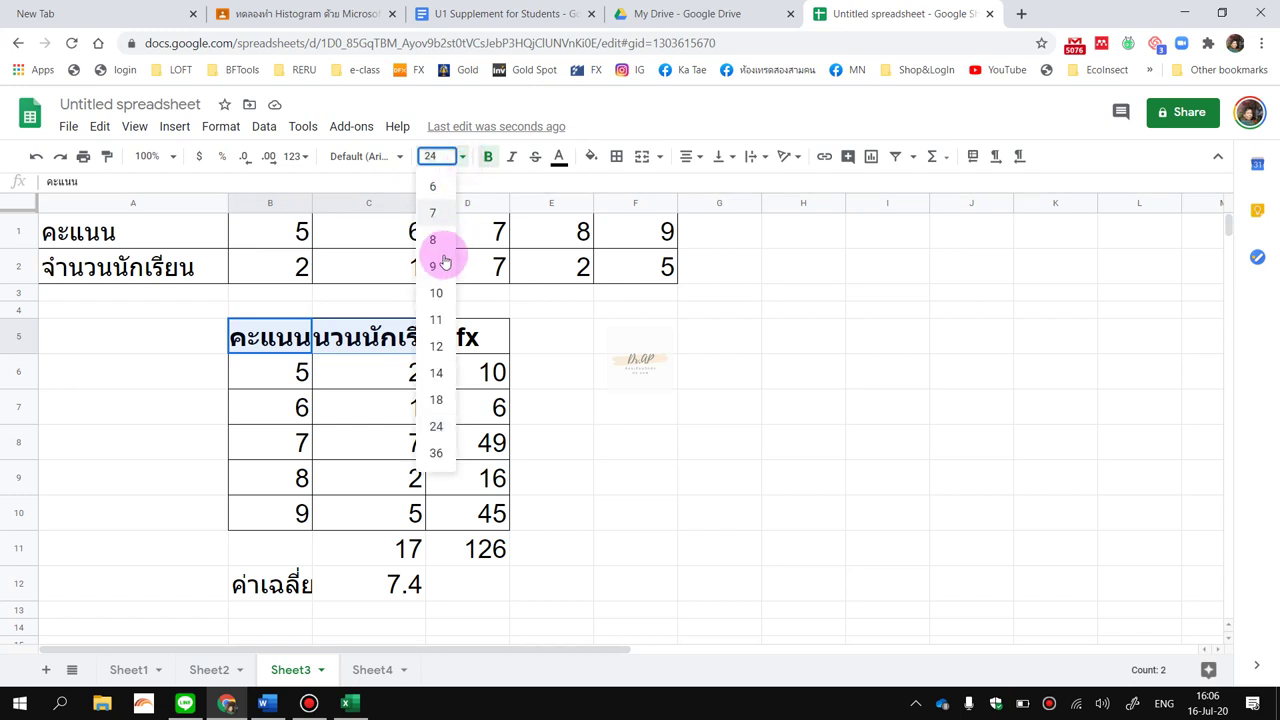
pyautogui.click(437, 398)
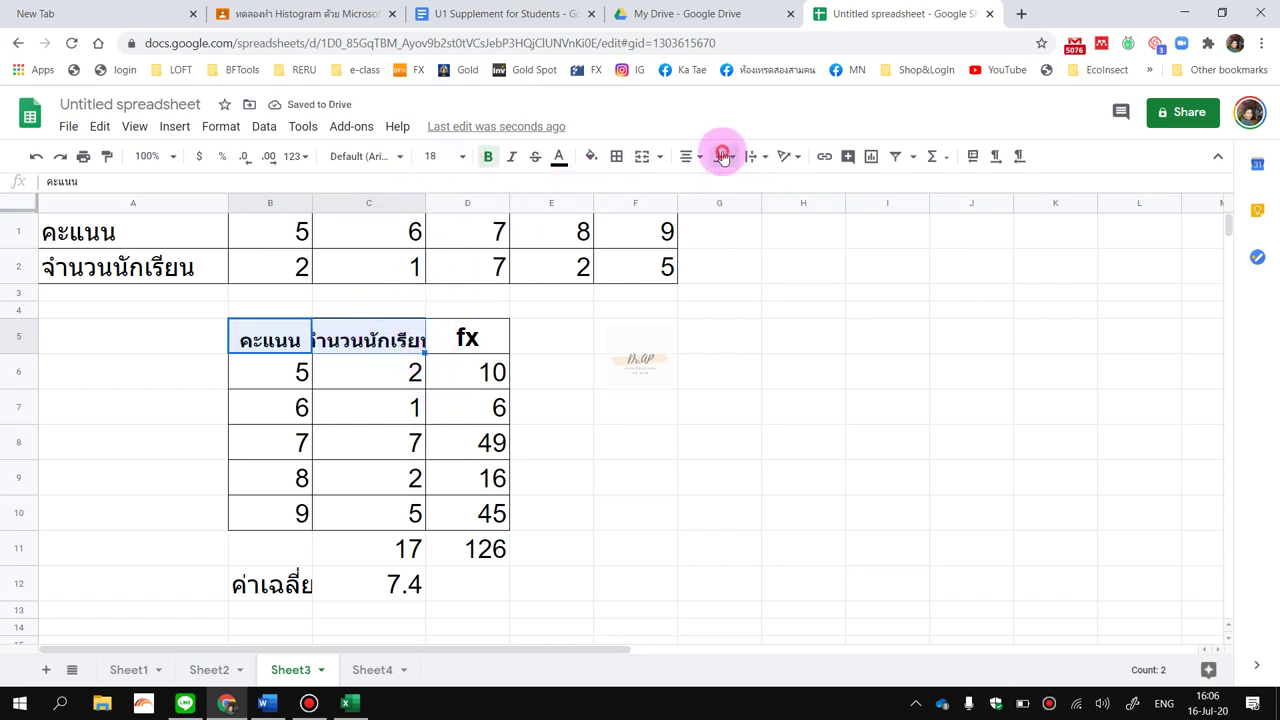
# Wrap the text of the headers in B5:C5.
pyautogui.click(753, 157)
pyautogui.click(775, 187)
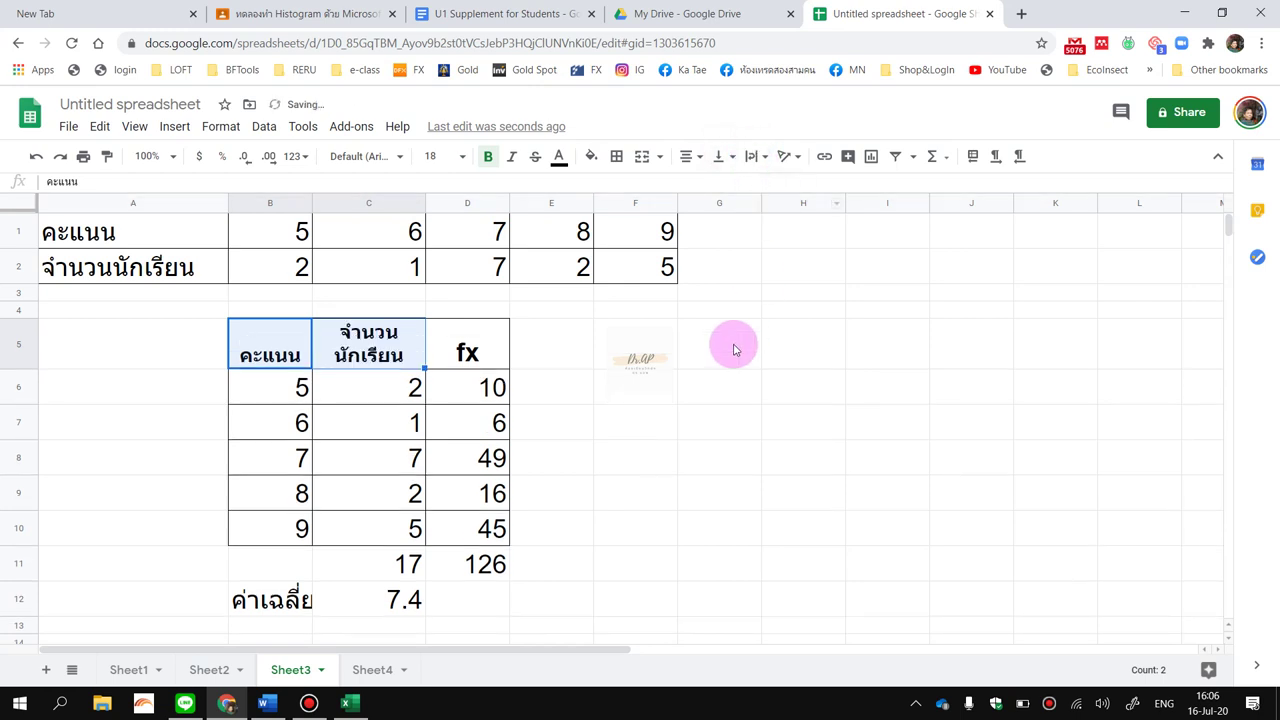
pyautogui.click(734, 346)
pyautogui.click(360, 355)
pyautogui.click(270, 357)
pyautogui.moveTo(270, 357); pyautogui.dragTo(360, 350)
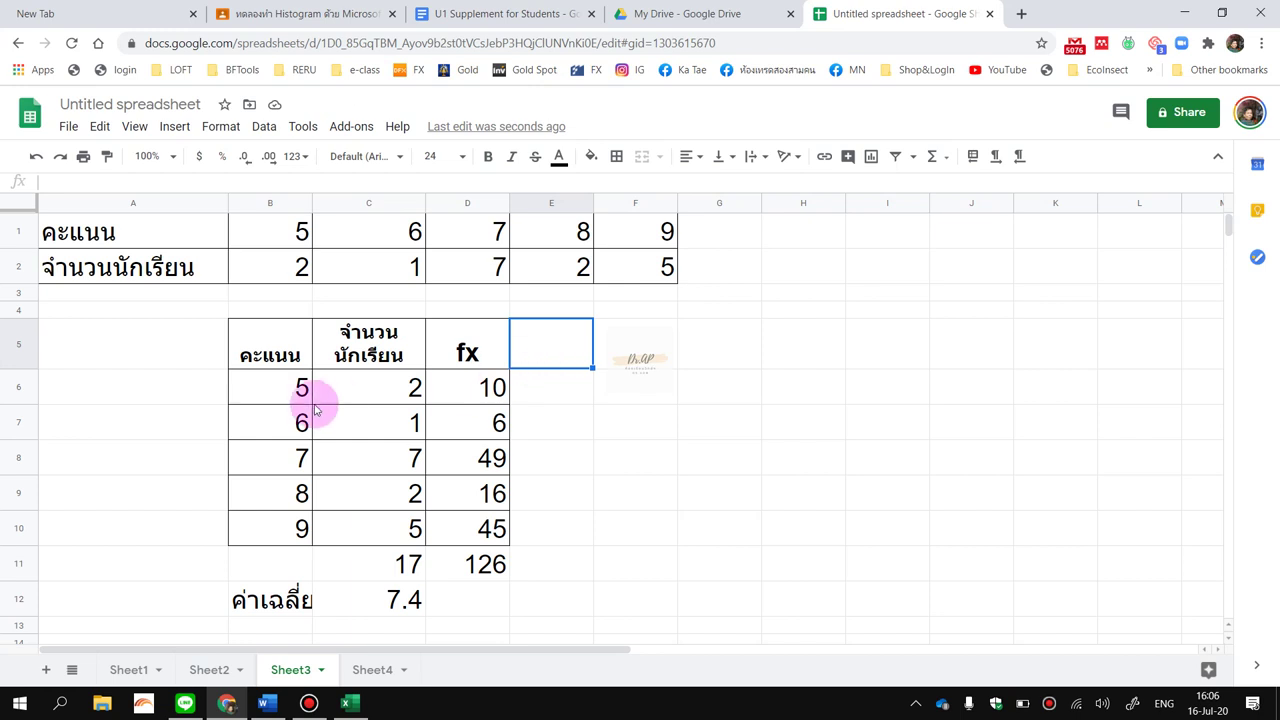
# Set the text wrapping of headers B5:C5 back to overflow.
pyautogui.click(340, 345)
pyautogui.click(264, 362)
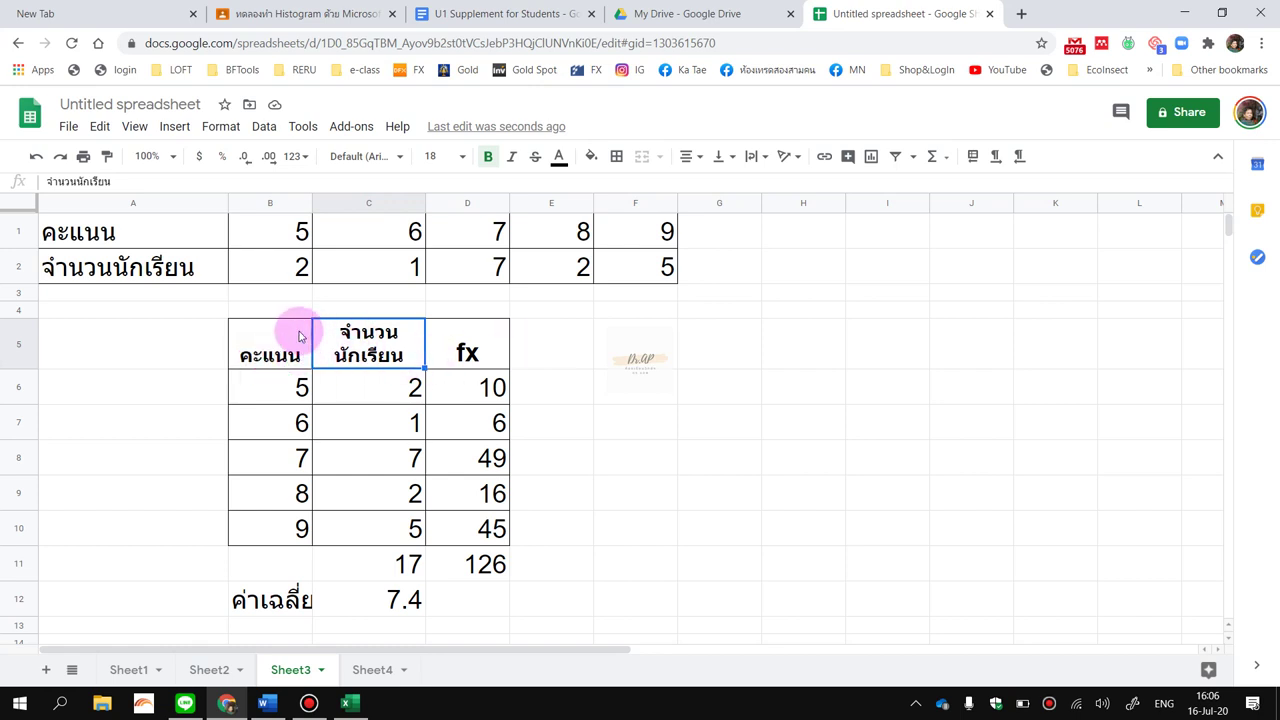
pyautogui.moveTo(283, 334); pyautogui.dragTo(352, 337)
pyautogui.click(334, 452)
pyautogui.moveTo(264, 356); pyautogui.dragTo(343, 352)
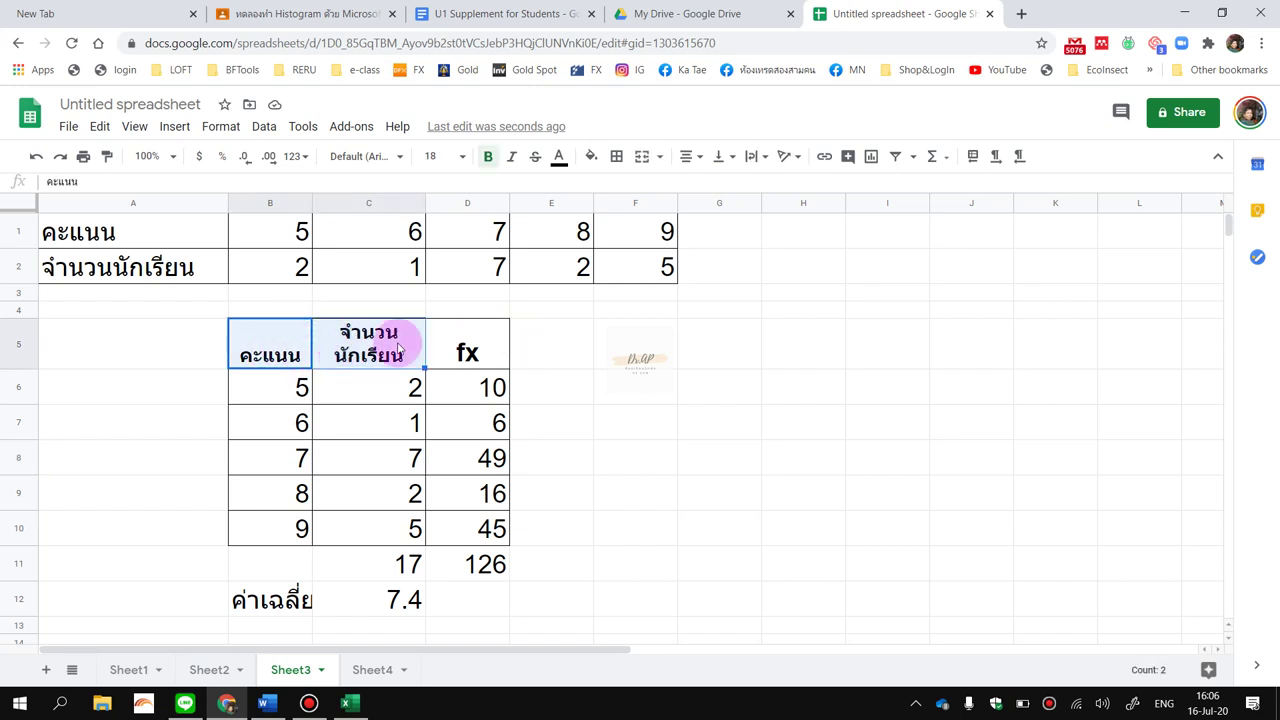
pyautogui.click(757, 158)
pyautogui.click(757, 184)
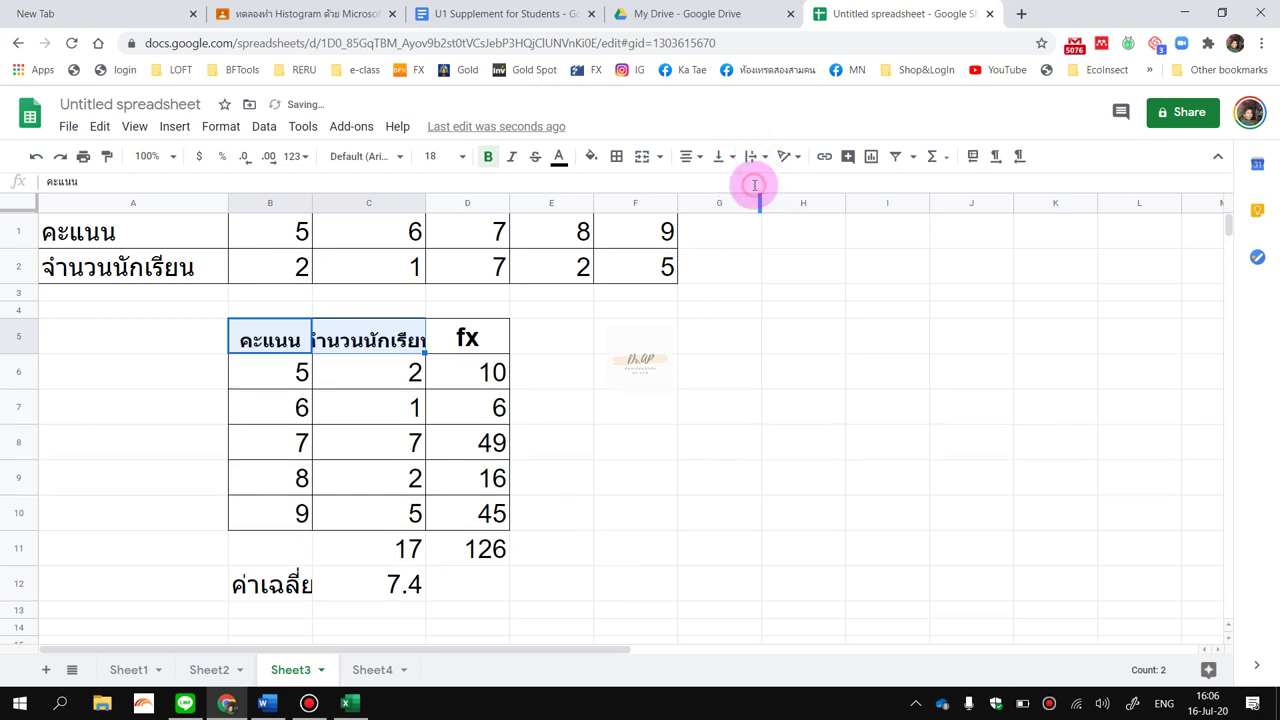
pyautogui.click(567, 345)
pyautogui.click(405, 338)
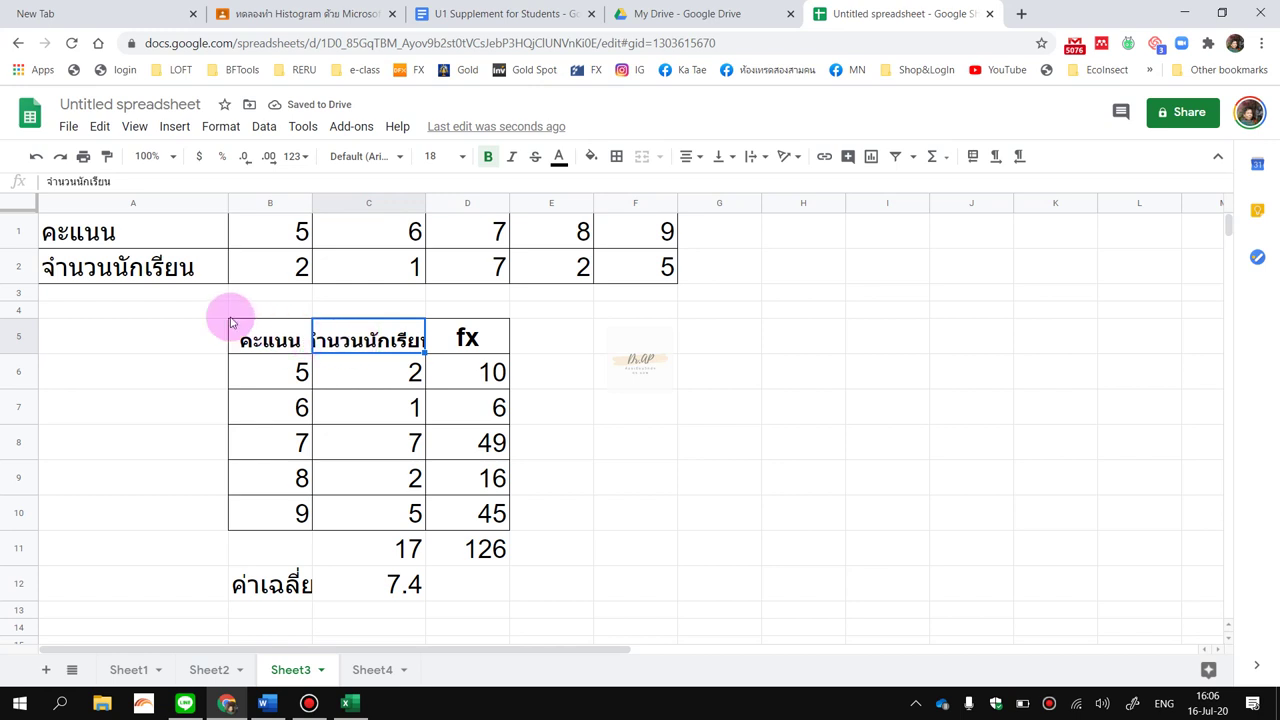
# Apply text wrapping to headers B5:C5 again so the long header fits its column.
pyautogui.moveTo(266, 338); pyautogui.dragTo(350, 345)
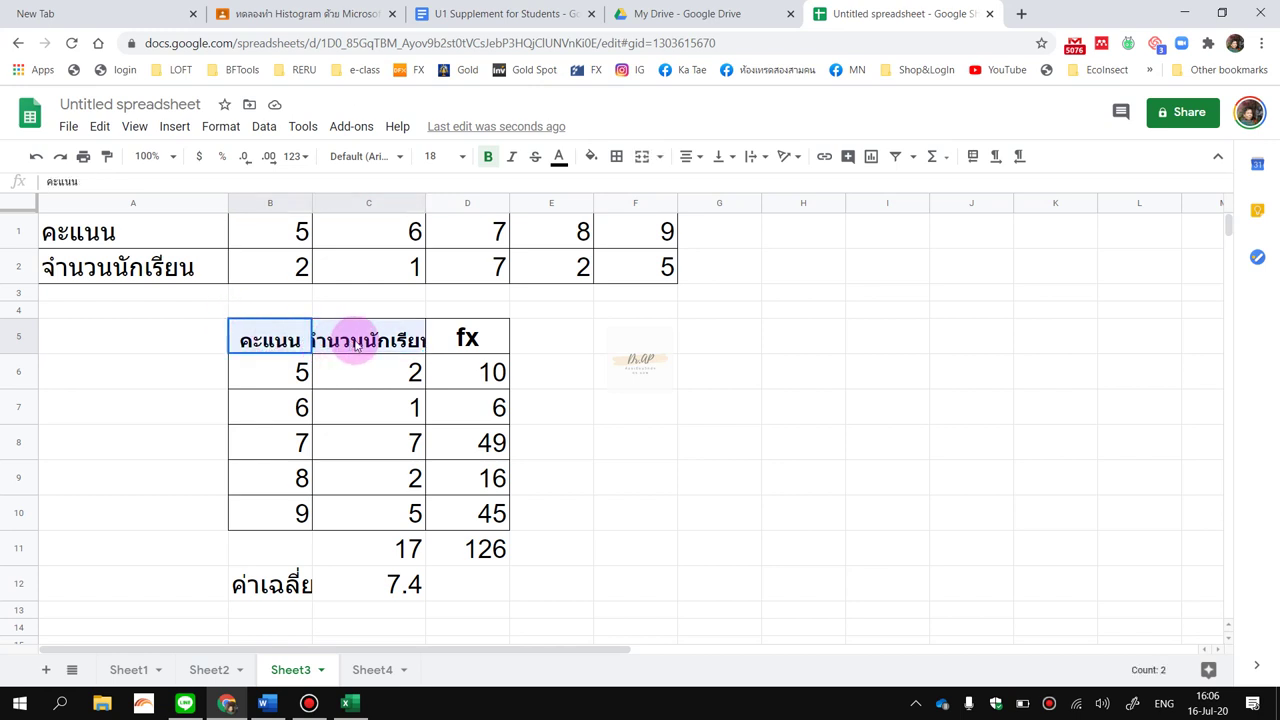
pyautogui.click(755, 160)
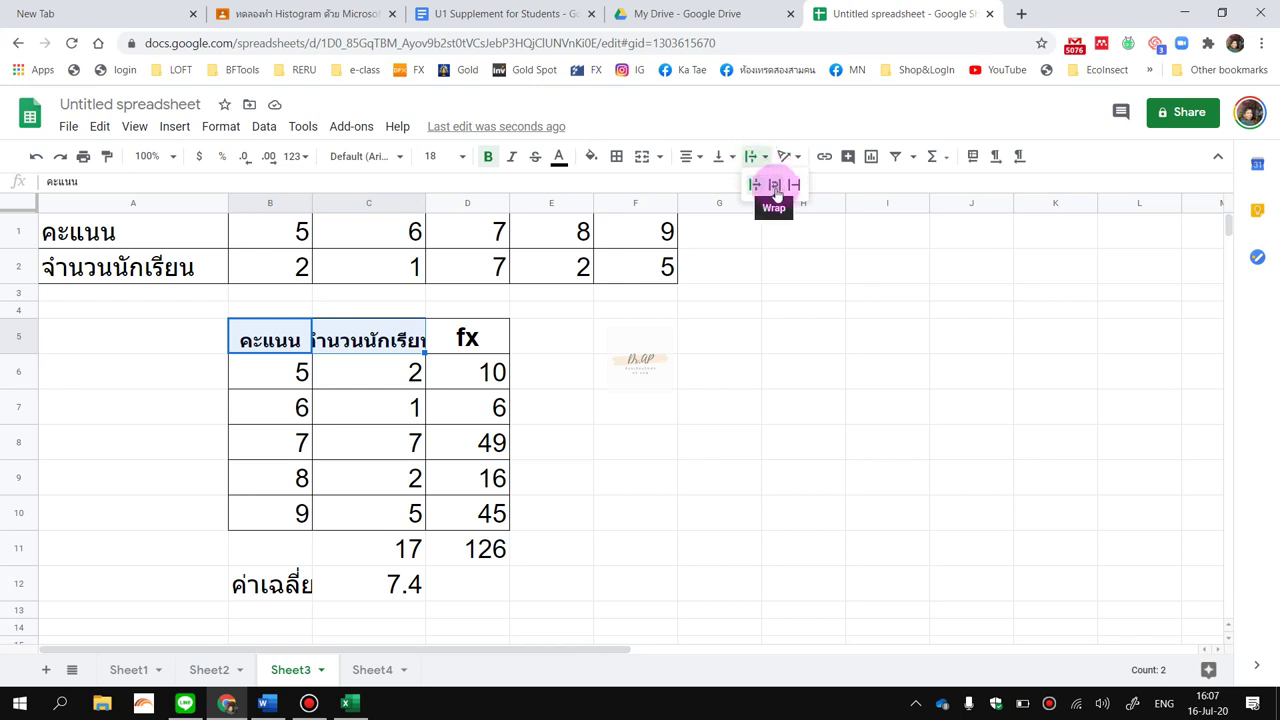
pyautogui.click(777, 190)
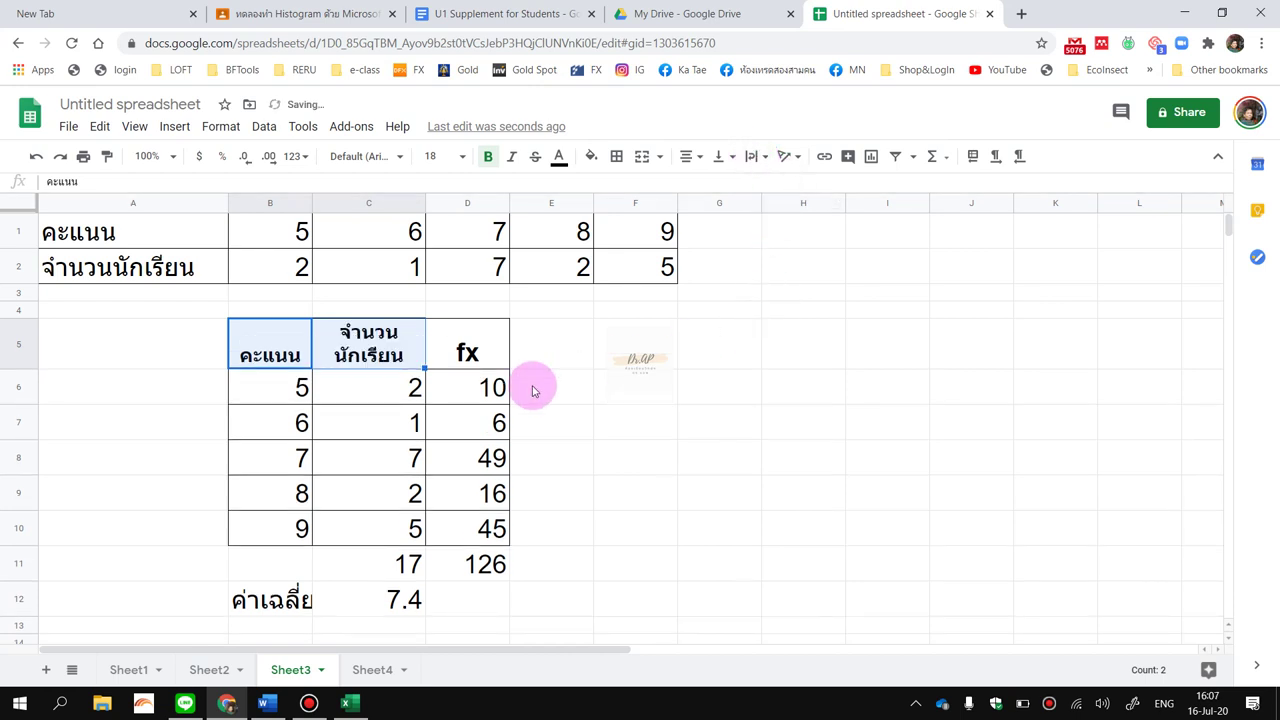
# Centre the table values in B6:D10 horizontally.
pyautogui.click(490, 458)
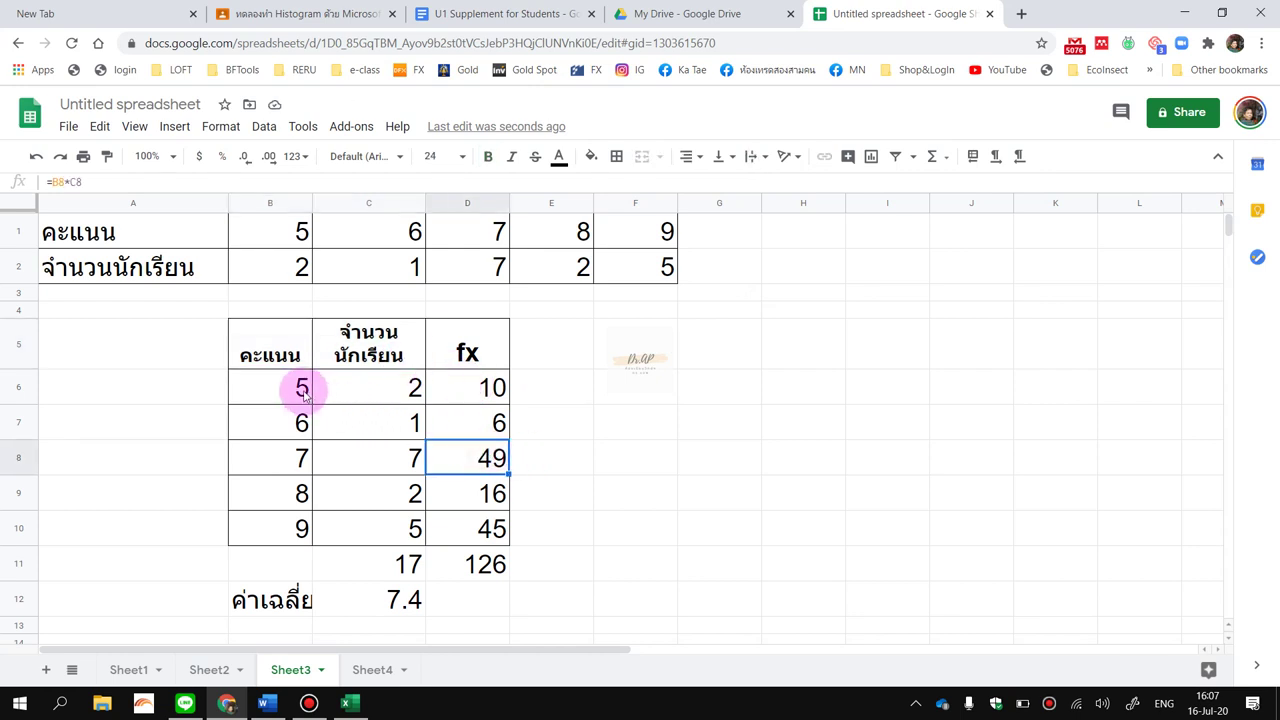
pyautogui.moveTo(300, 388); pyautogui.dragTo(390, 458)
pyautogui.moveTo(468, 512); pyautogui.dragTo(482, 528)
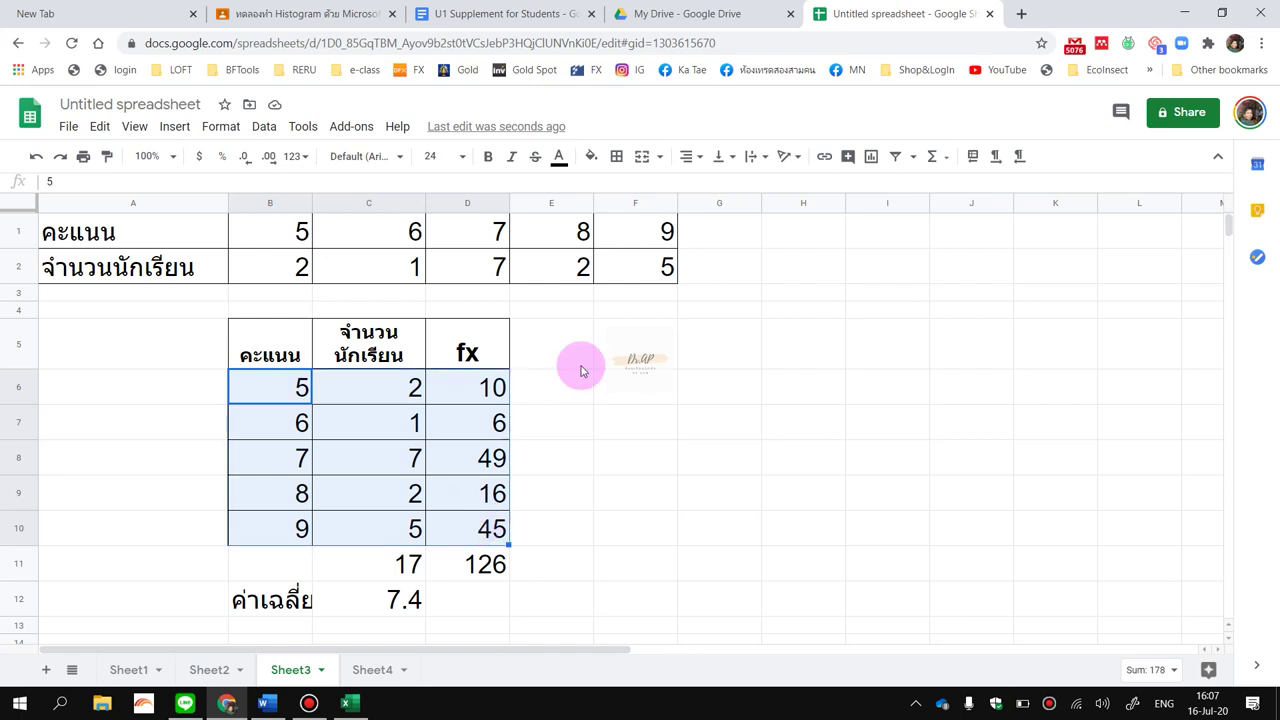
pyautogui.click(692, 156)
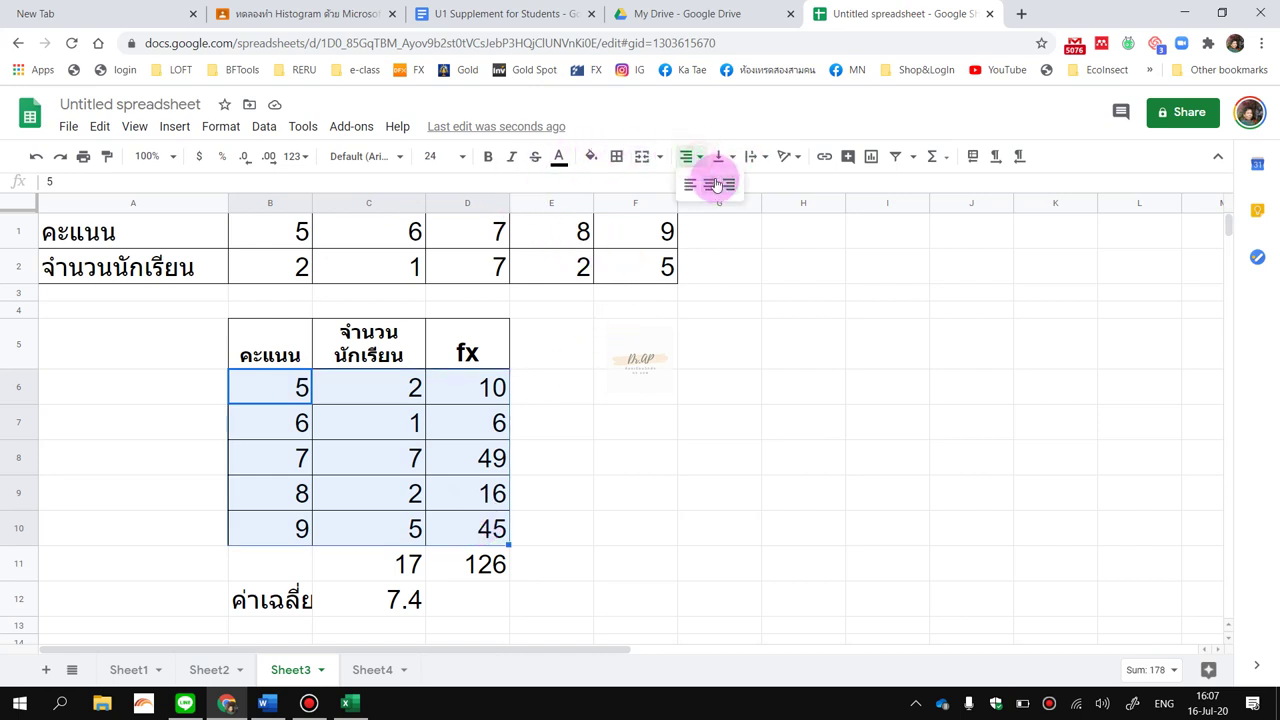
pyautogui.click(716, 186)
pyautogui.click(686, 312)
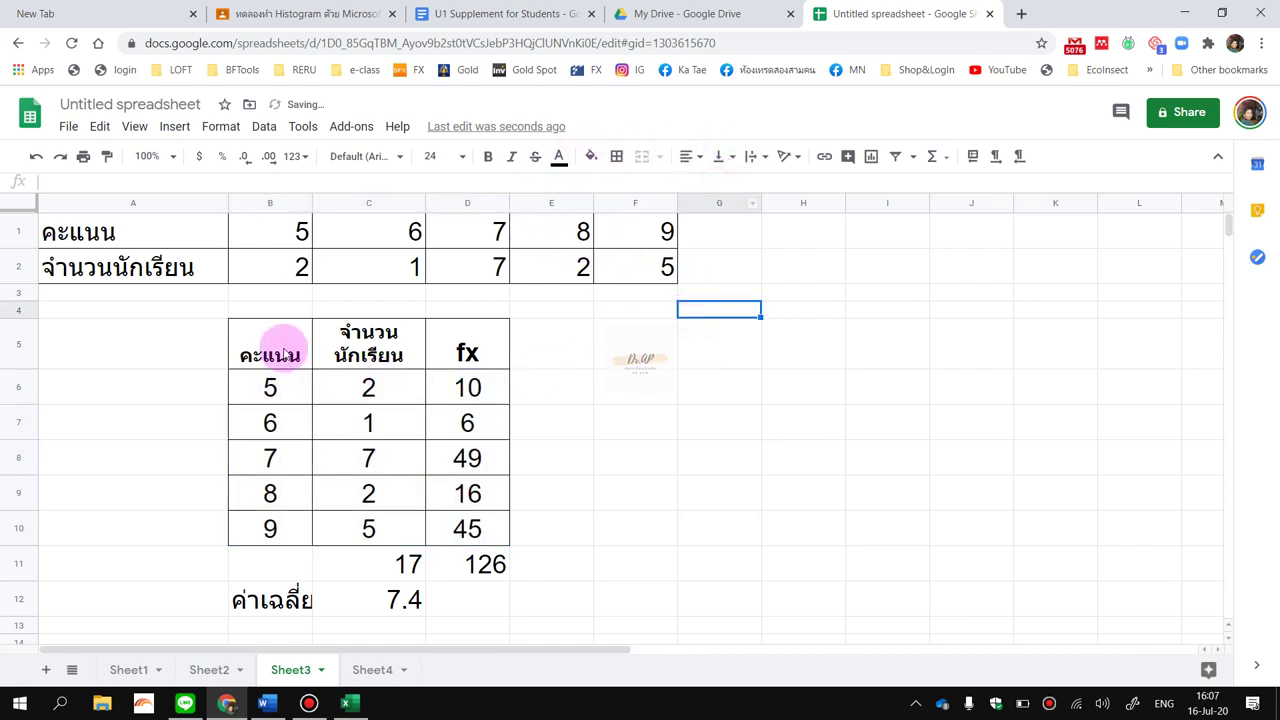
# Try top and bottom vertical alignment on the header cells B5:D5.
pyautogui.moveTo(284, 350); pyautogui.dragTo(450, 350)
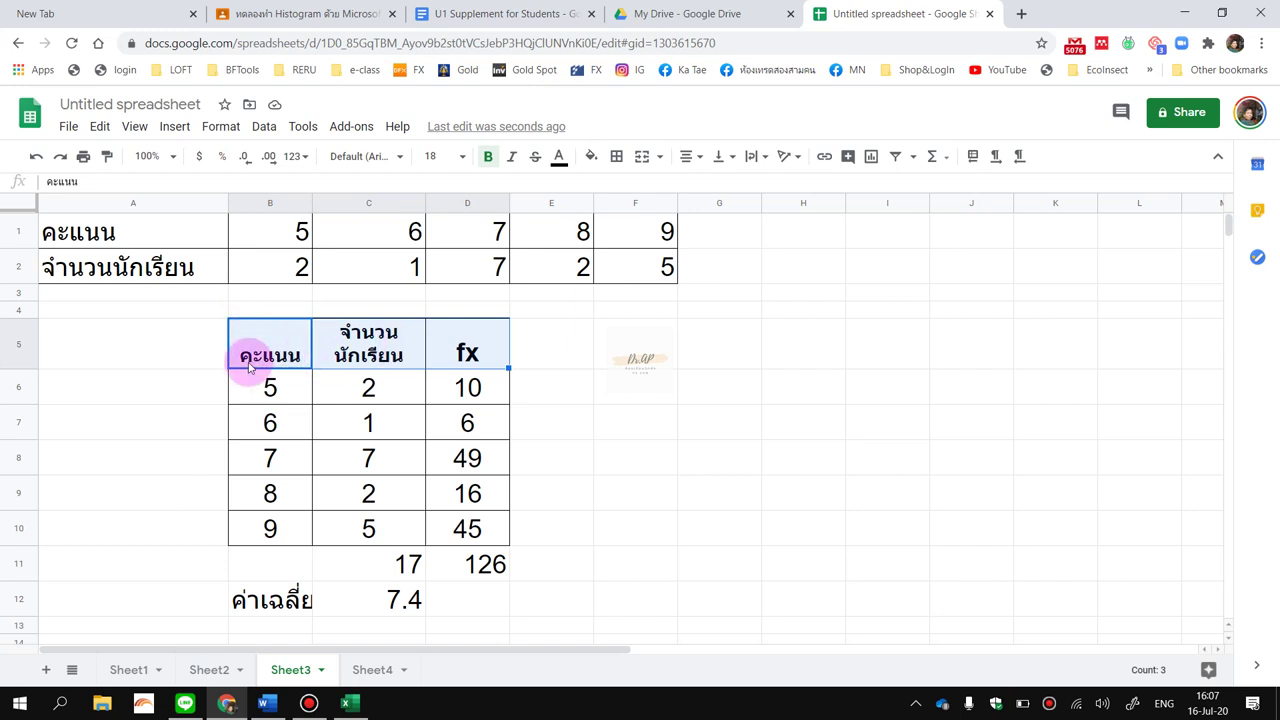
pyautogui.click(723, 160)
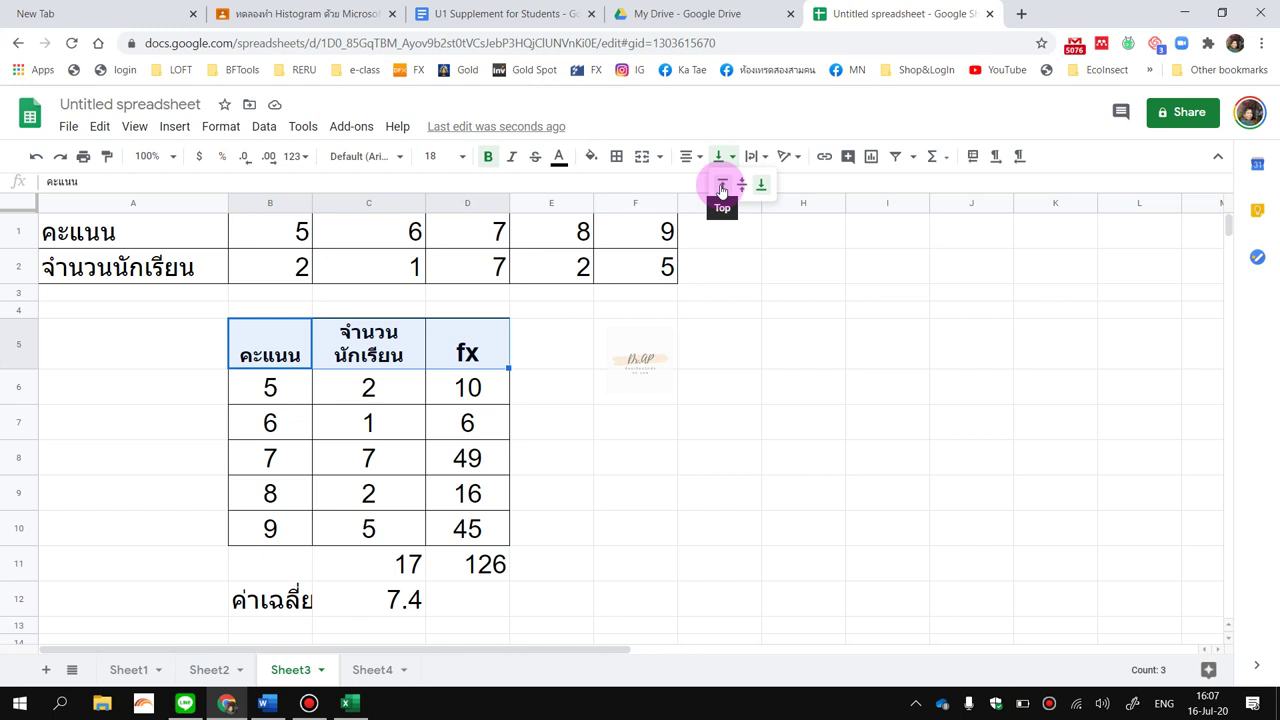
pyautogui.click(721, 189)
pyautogui.click(726, 156)
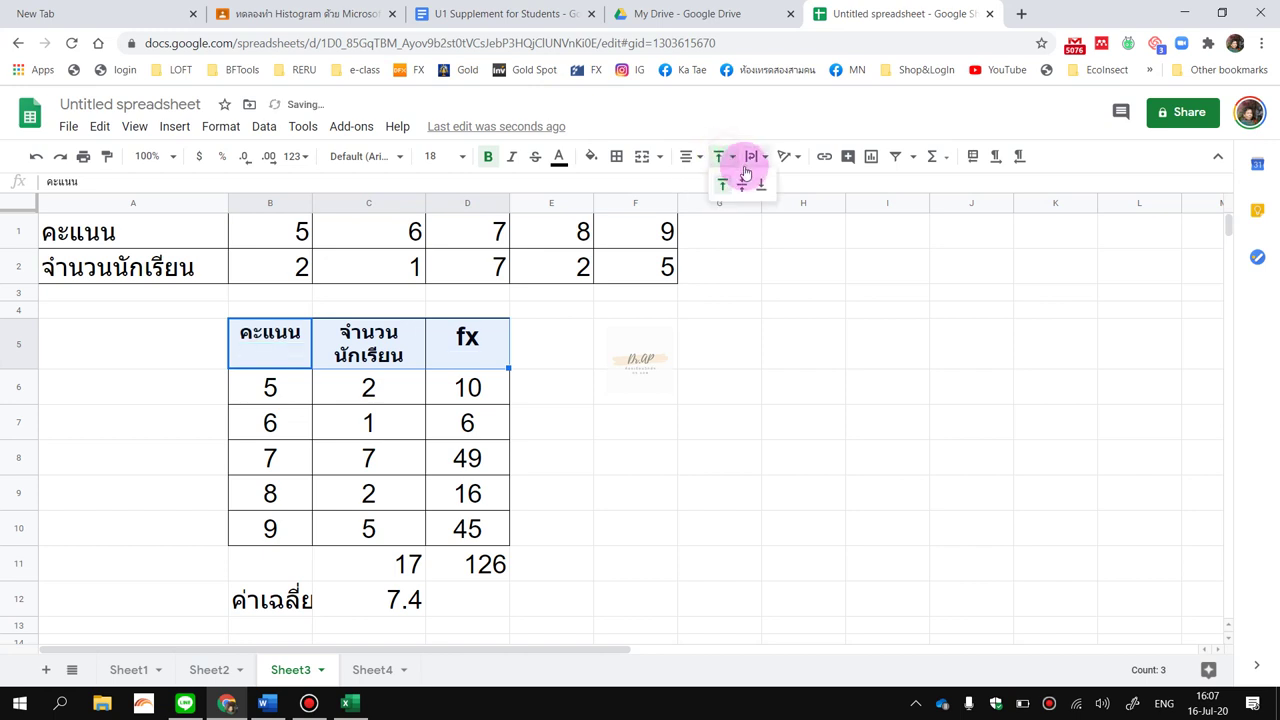
pyautogui.click(761, 188)
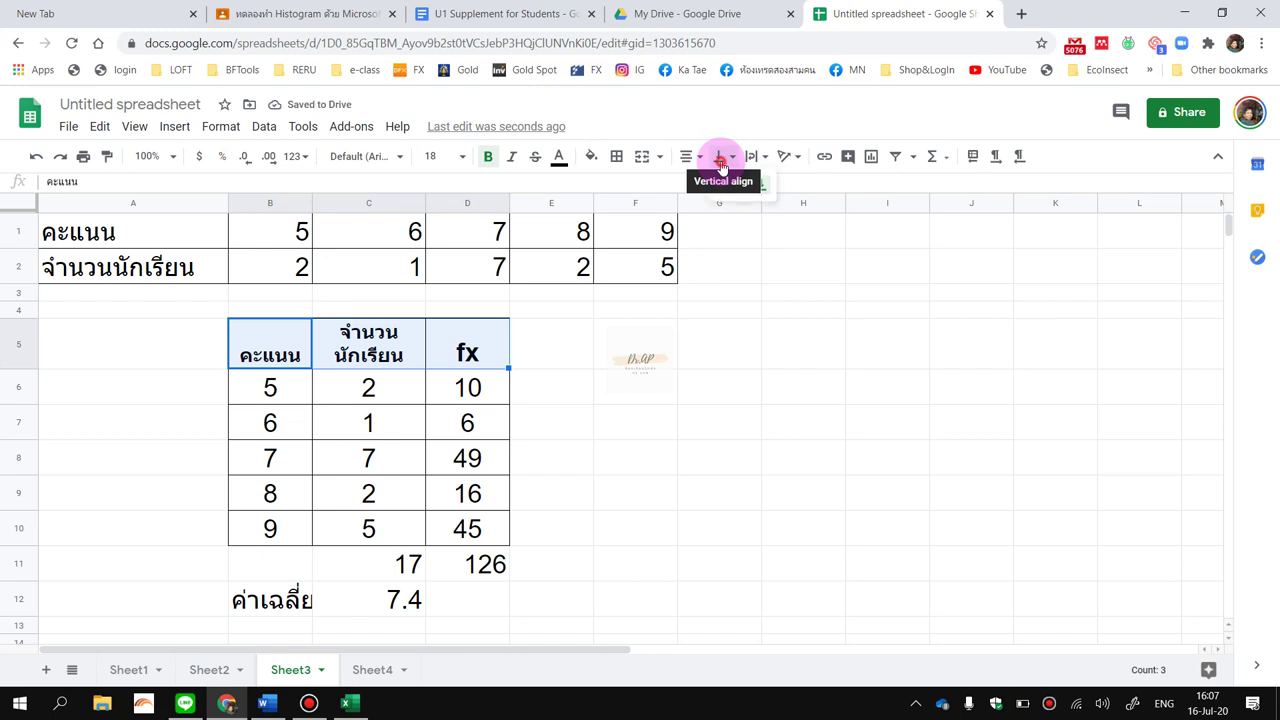
# Set the vertical alignment of the header cells B5:D5 to middle.
pyautogui.click(722, 160)
pyautogui.click(747, 186)
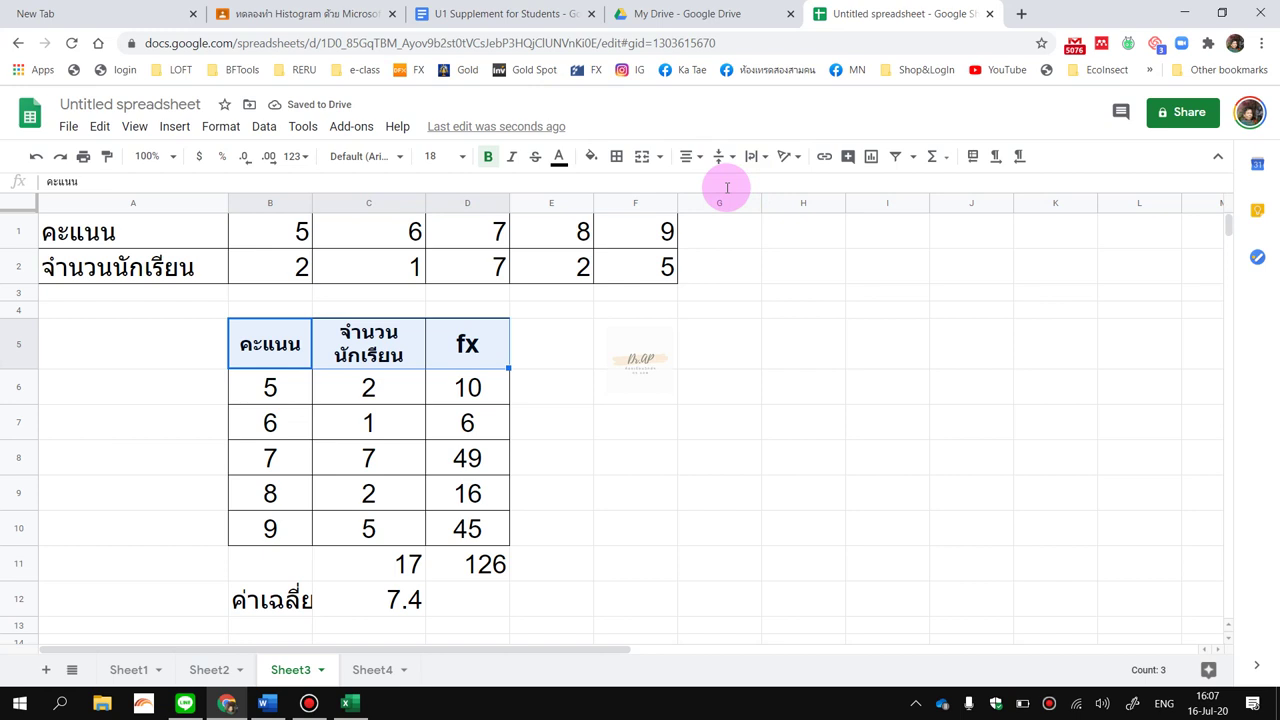
pyautogui.click(290, 462)
pyautogui.click(380, 520)
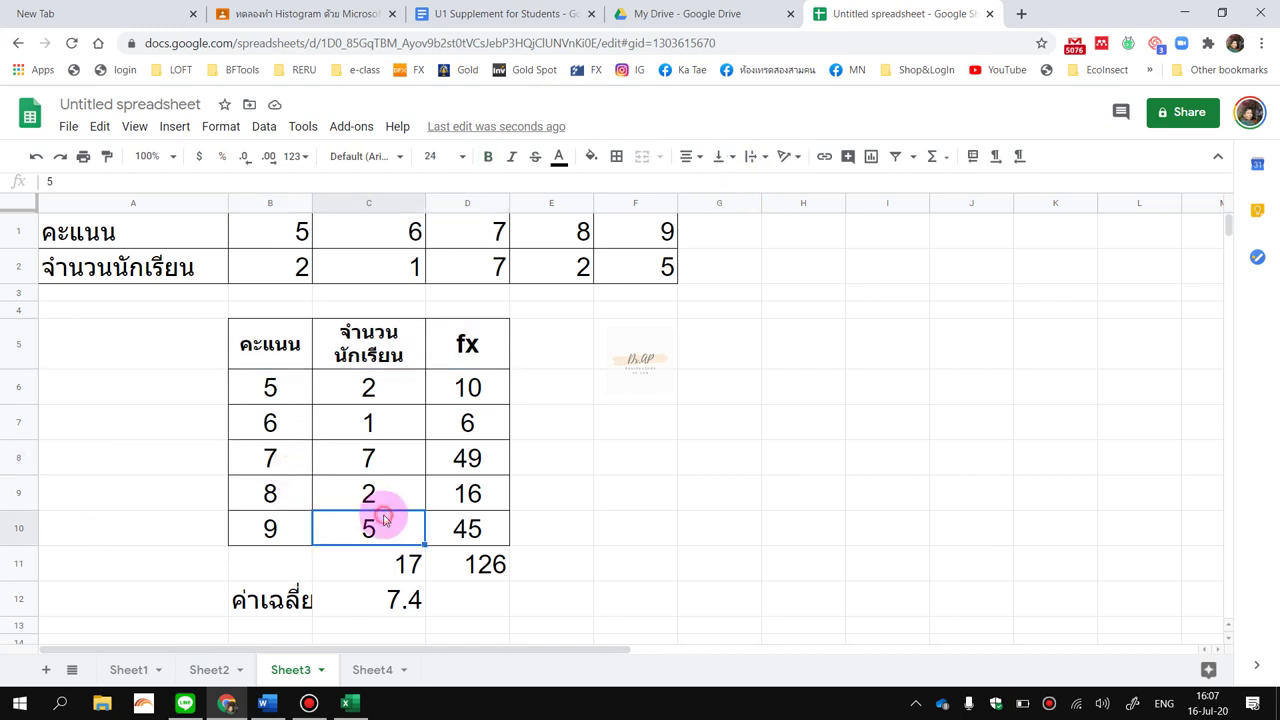
# Label cell B11 as "รวม" beside the column totals.
pyautogui.click(288, 567)
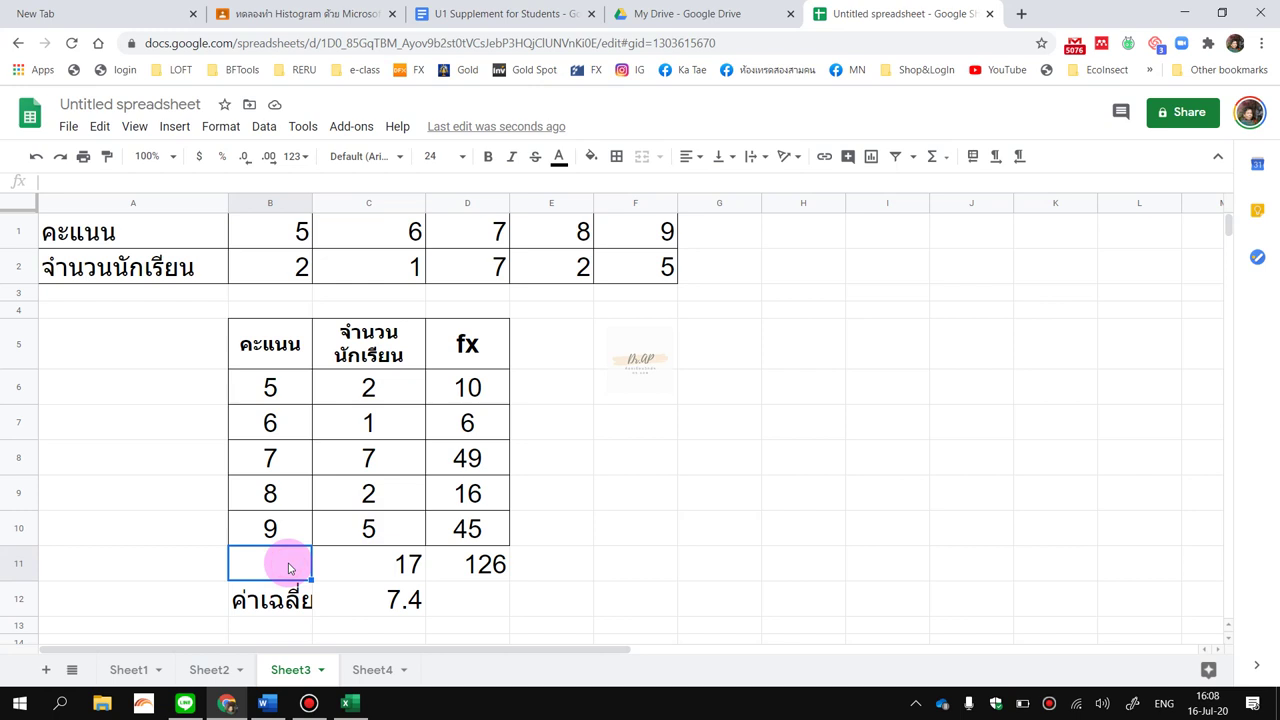
pyautogui.click(262, 603)
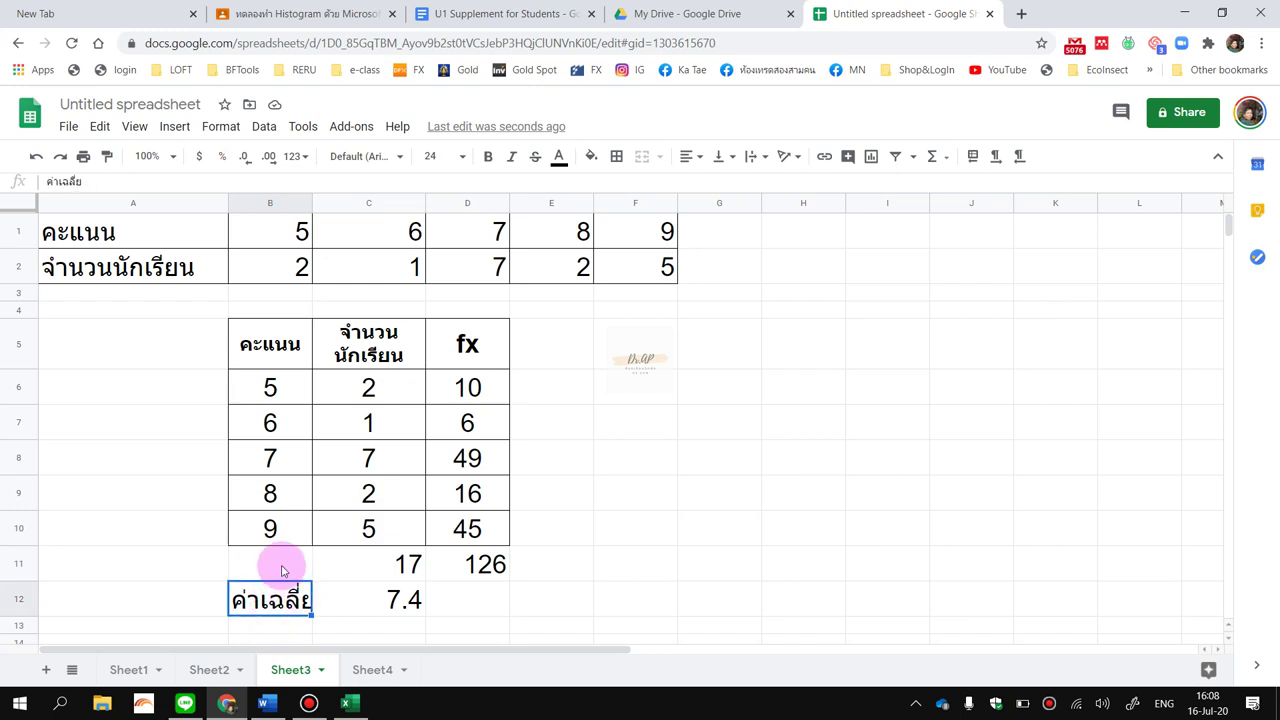
pyautogui.click(282, 568)
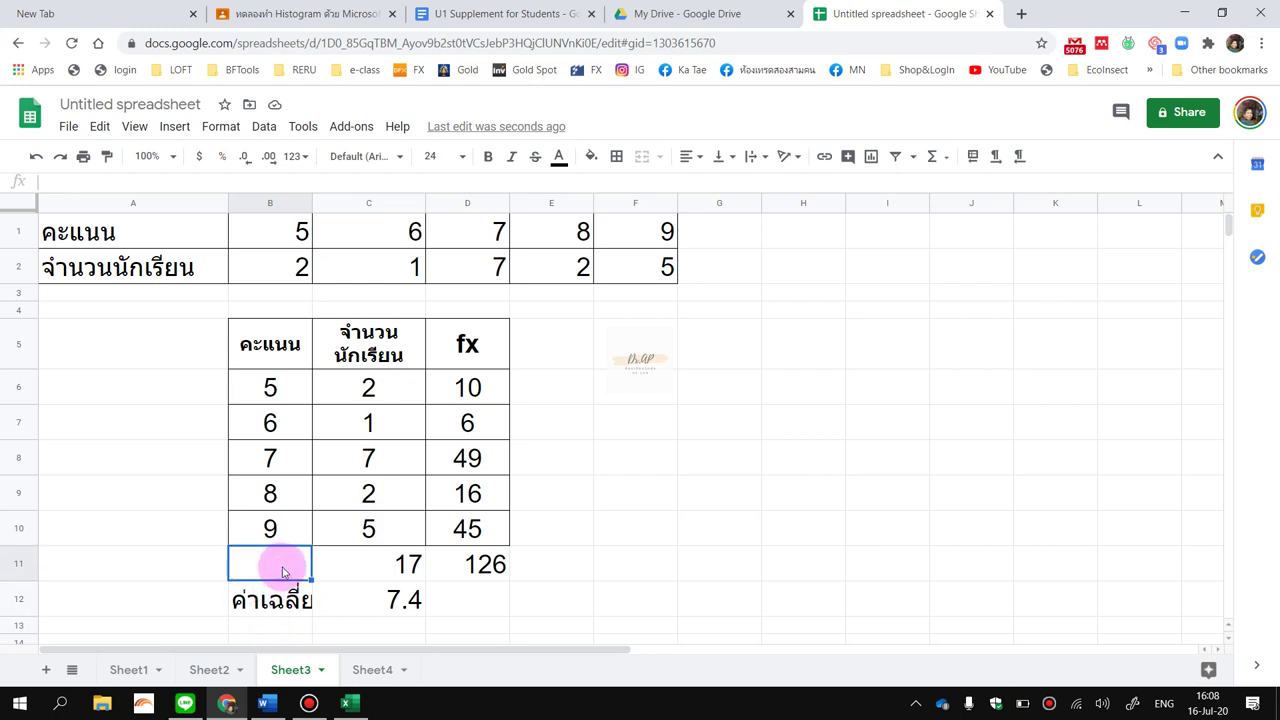
pyautogui.write('i;')
pyautogui.press('`')
pyautogui.write('รวม')
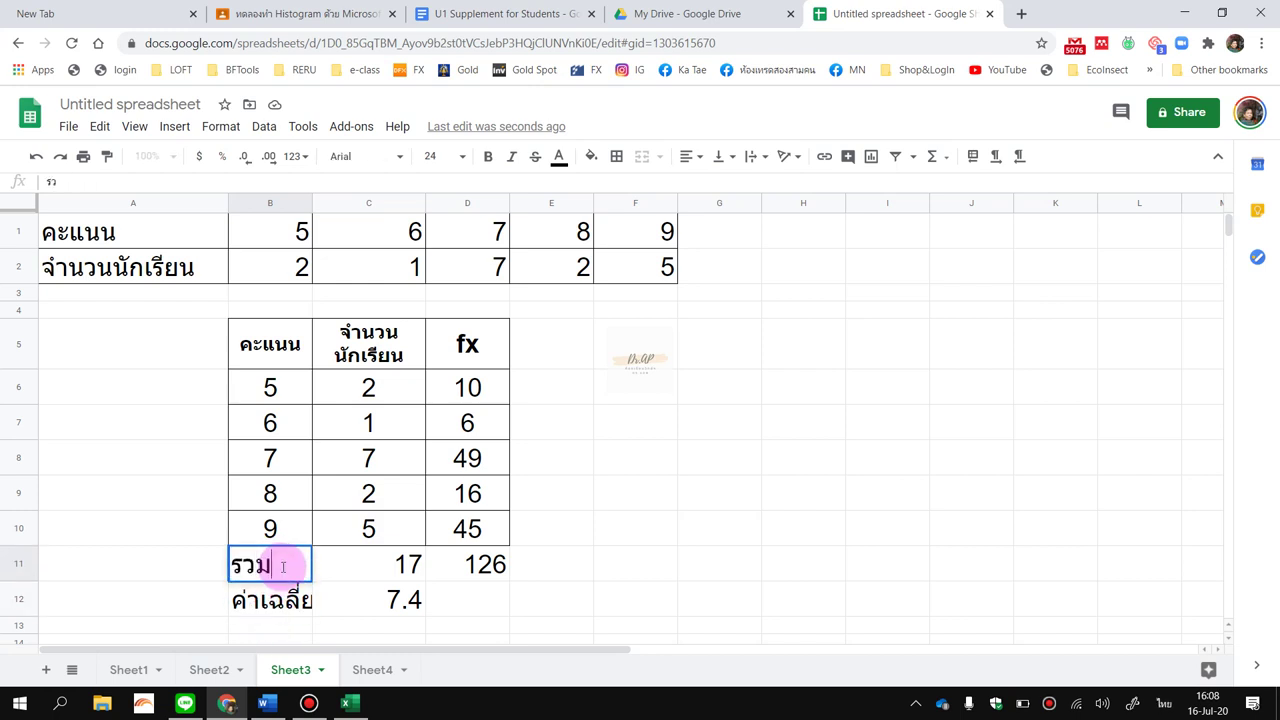
pyautogui.click(292, 598)
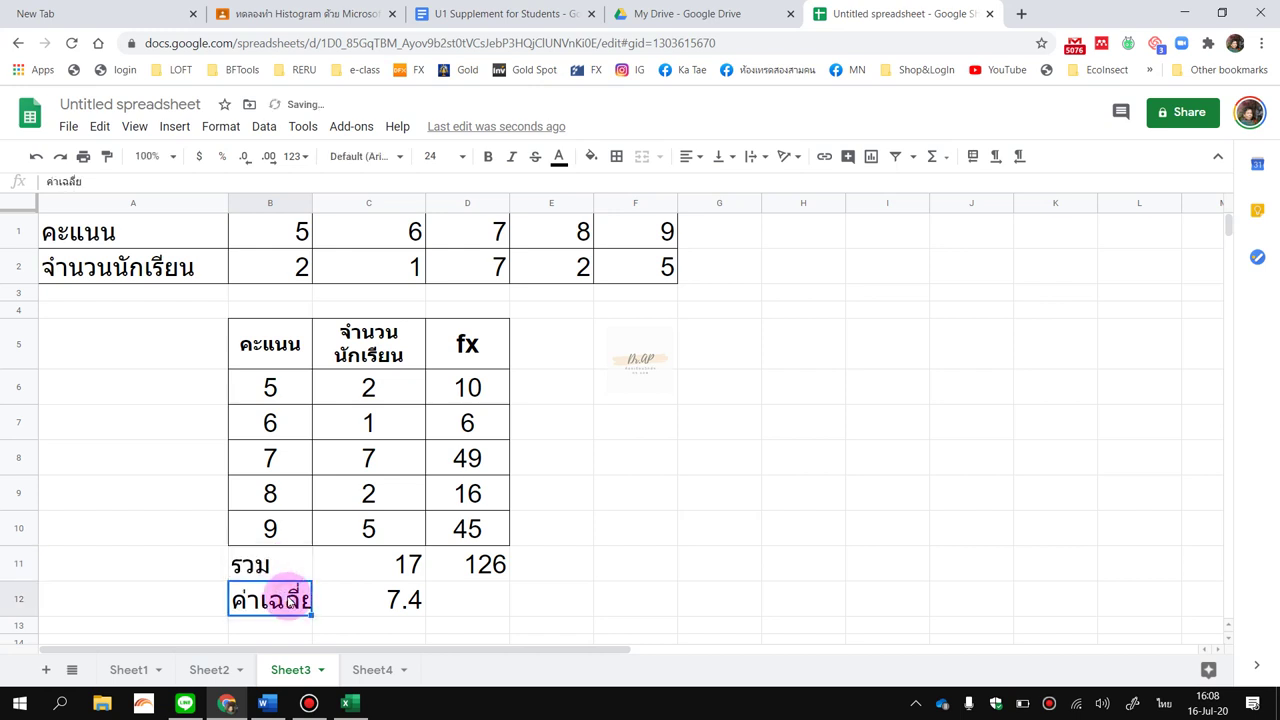
# Set the font size of the labels in B11:B12 to 18.
pyautogui.click(298, 563)
pyautogui.moveTo(298, 563); pyautogui.dragTo(300, 598)
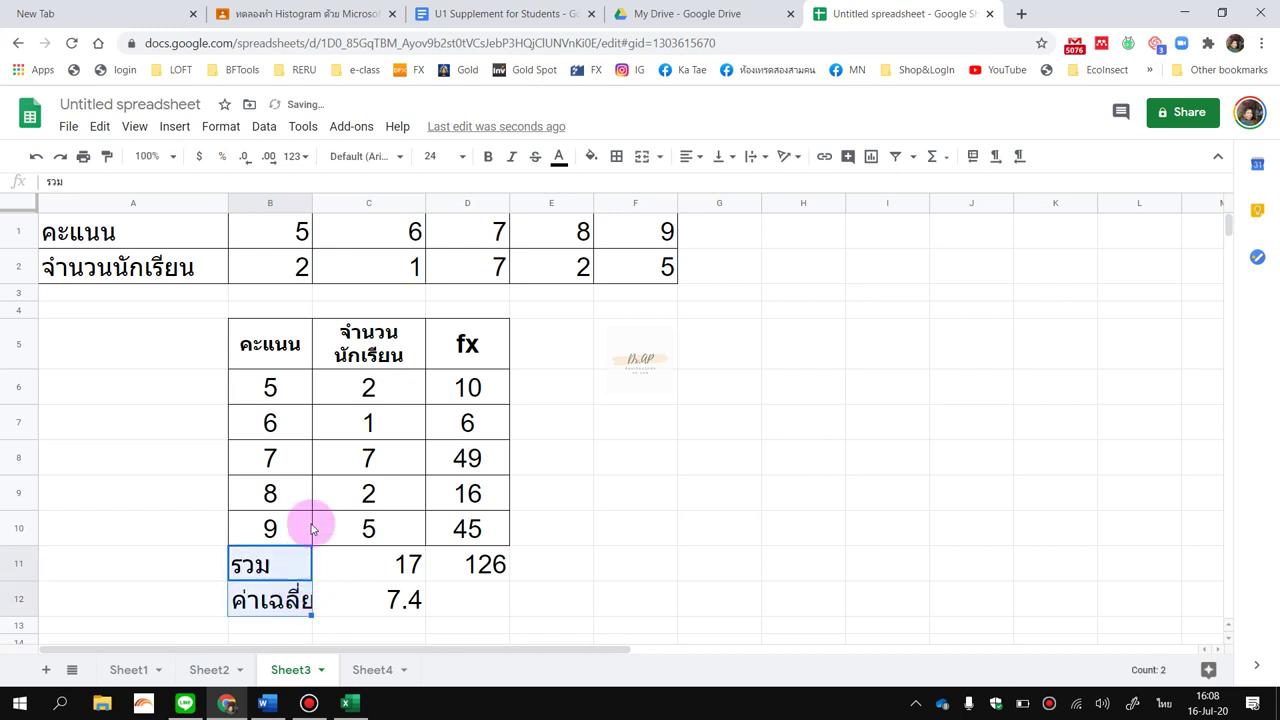
pyautogui.click(467, 158)
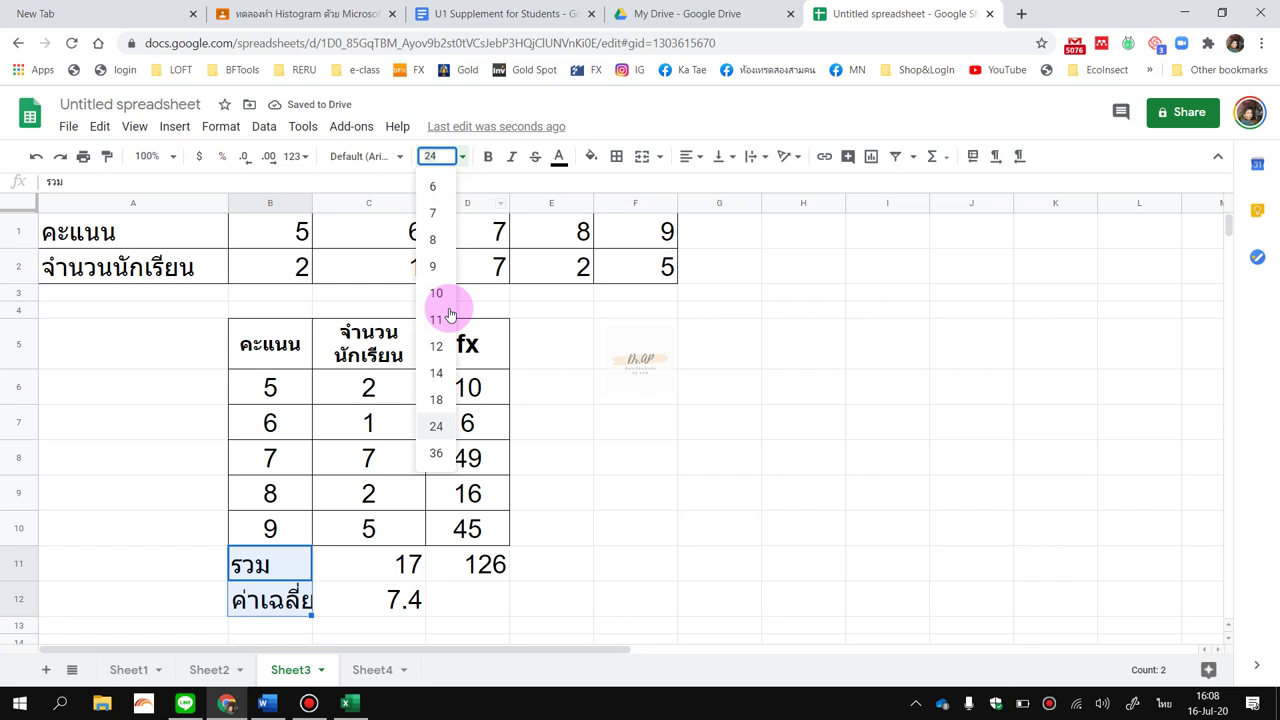
pyautogui.click(434, 398)
pyautogui.click(417, 463)
# Apply all borders to the total and mean rows, cells B11:D12.
pyautogui.click(405, 563)
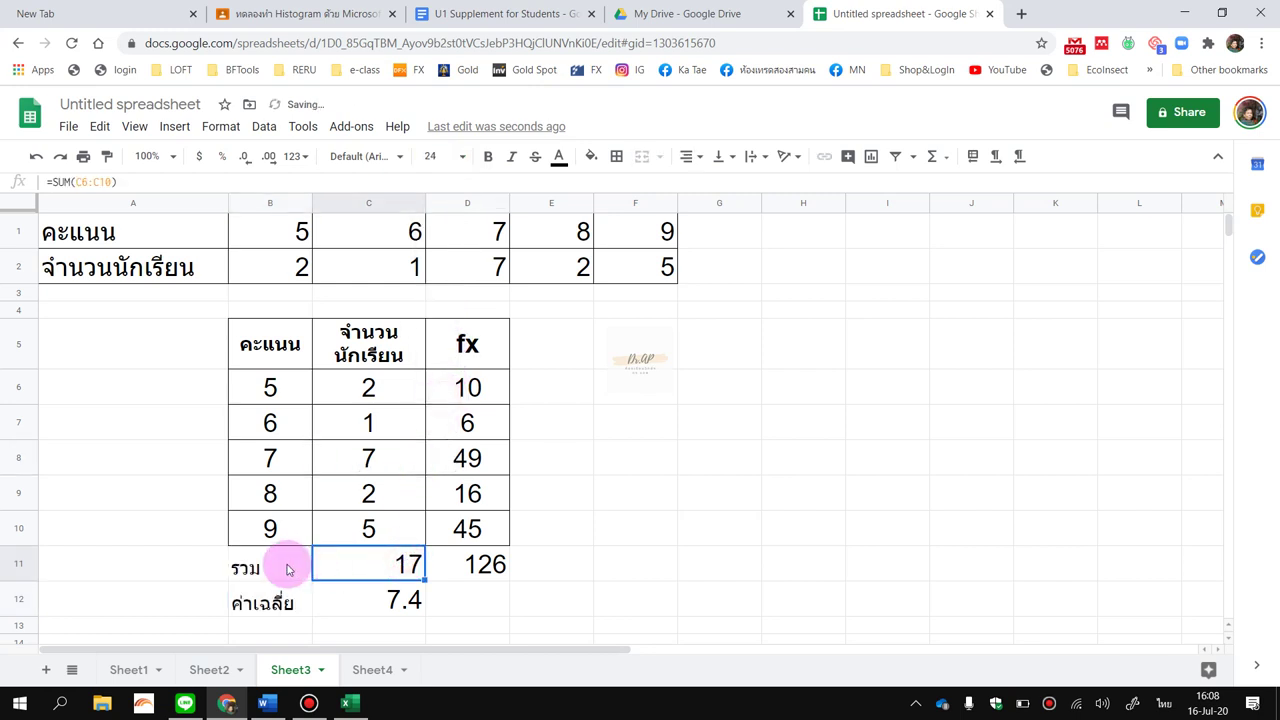
pyautogui.moveTo(287, 568); pyautogui.dragTo(483, 608)
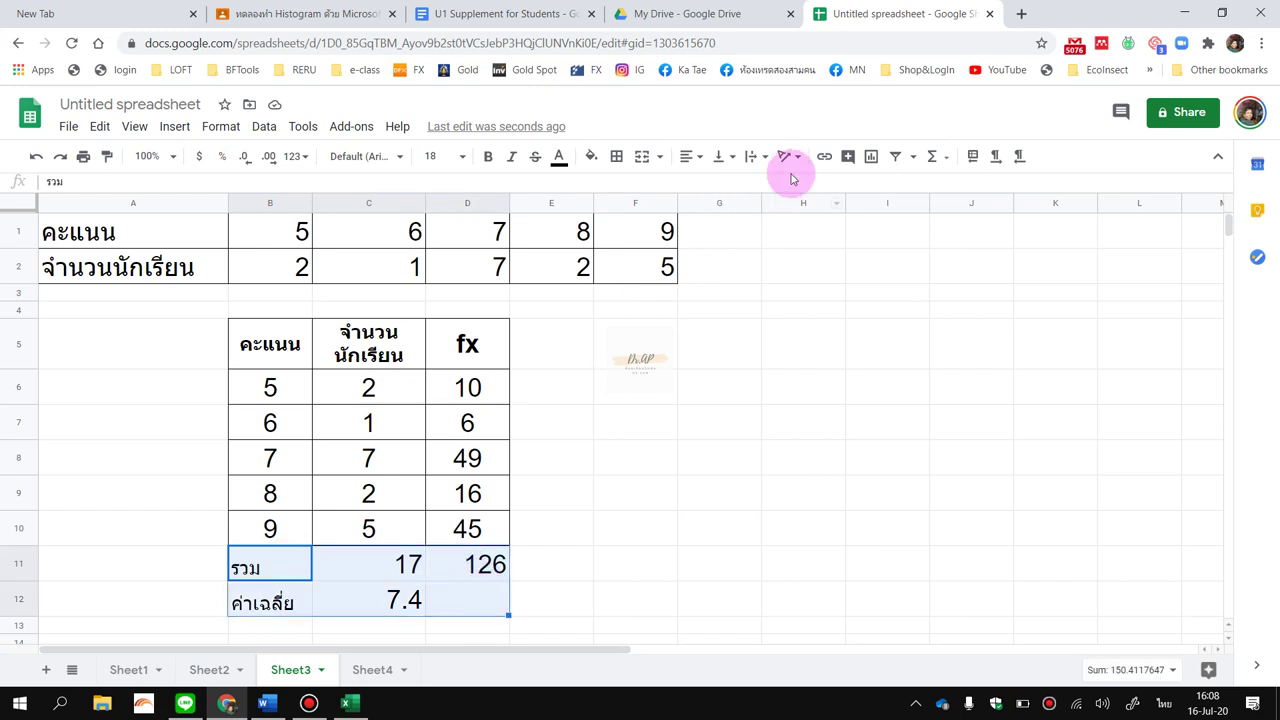
pyautogui.click(616, 156)
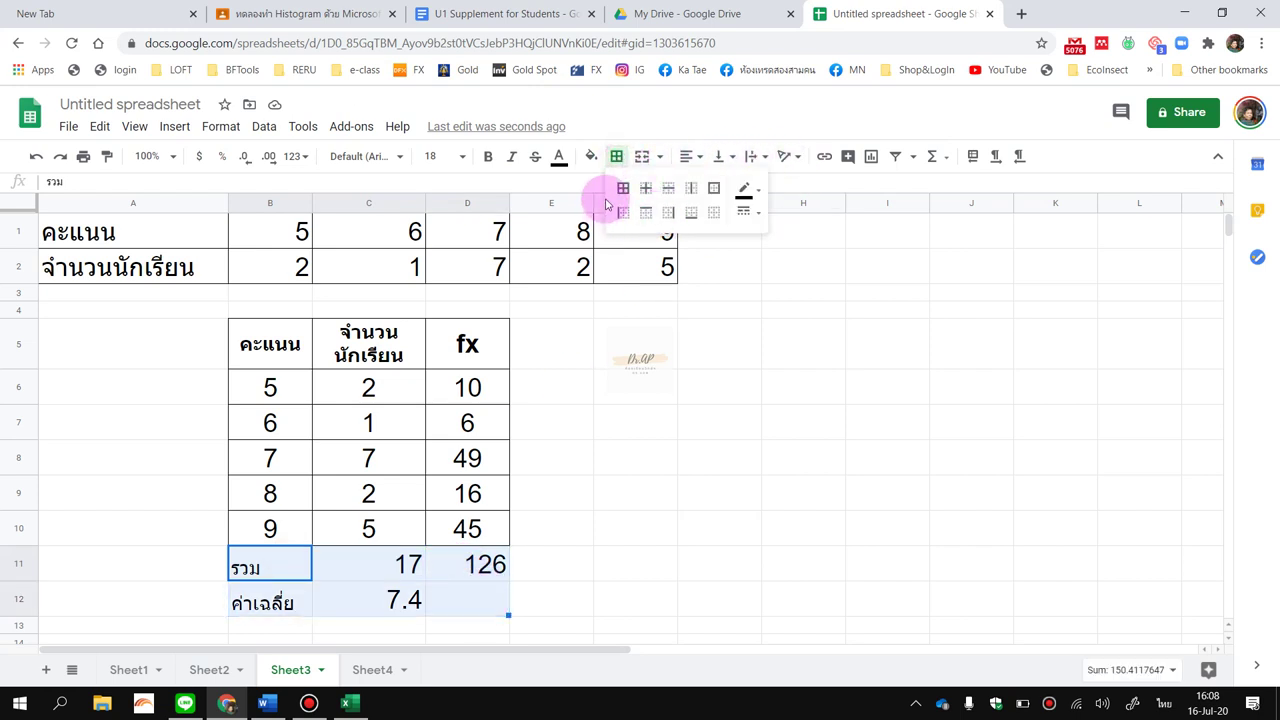
pyautogui.click(623, 189)
pyautogui.click(635, 386)
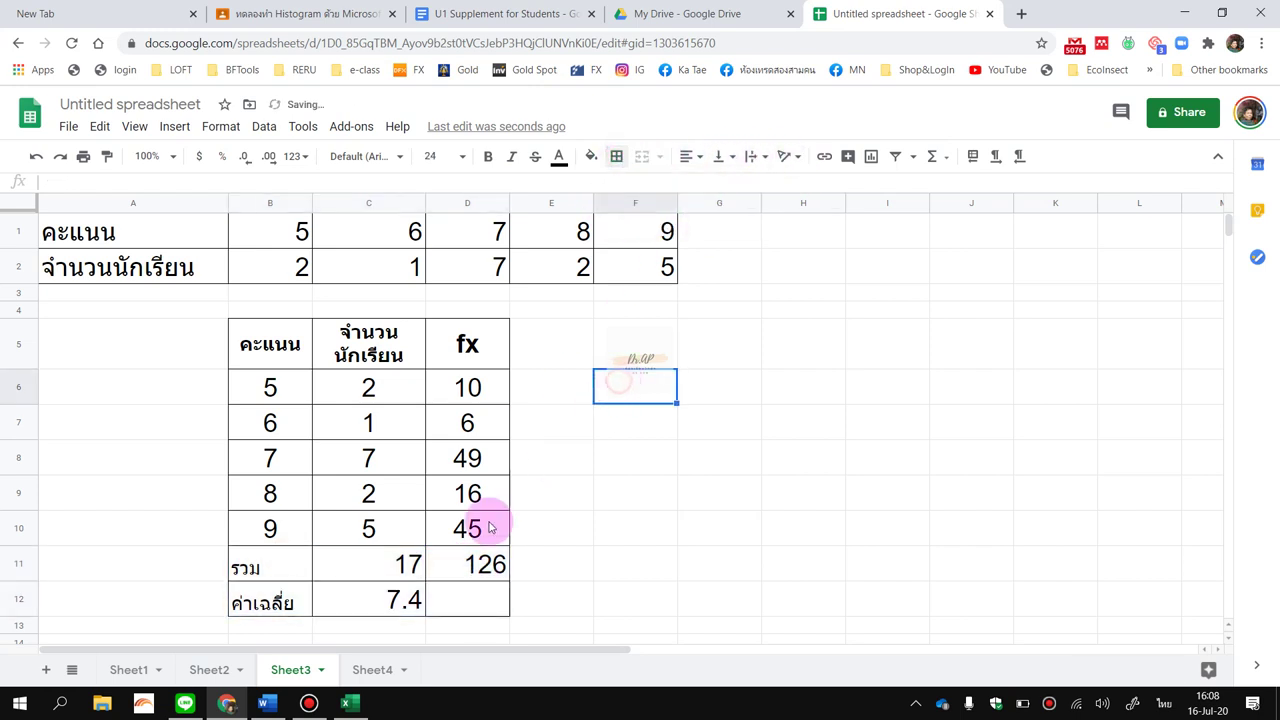
# Fill the column total cells C11 and D11 with orange.
pyautogui.click(328, 560)
pyautogui.click(592, 156)
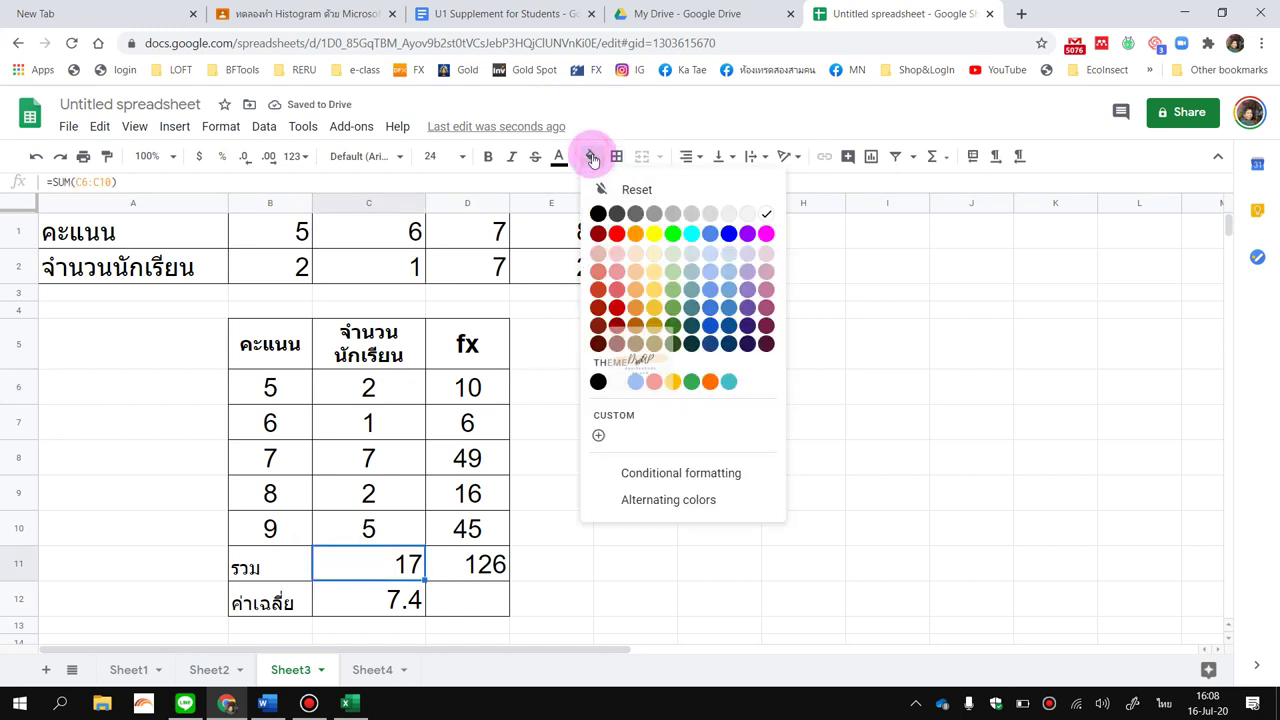
pyautogui.click(645, 240)
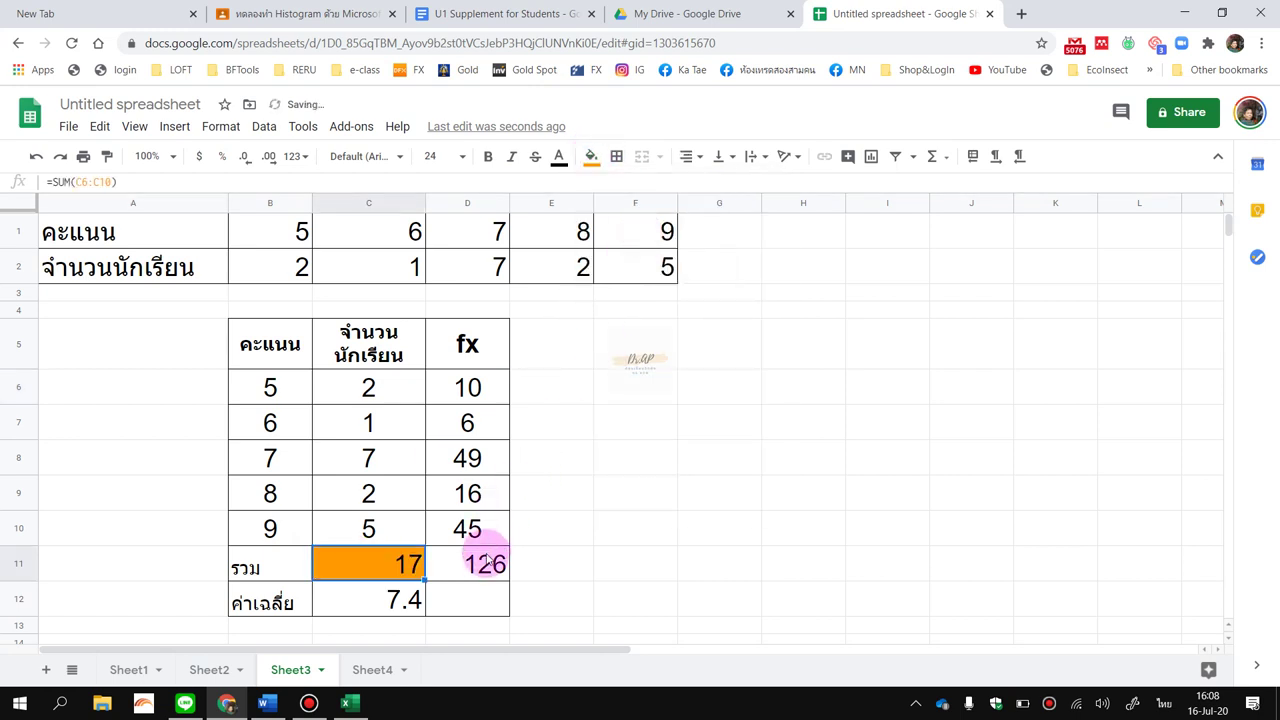
pyautogui.click(485, 563)
pyautogui.click(592, 156)
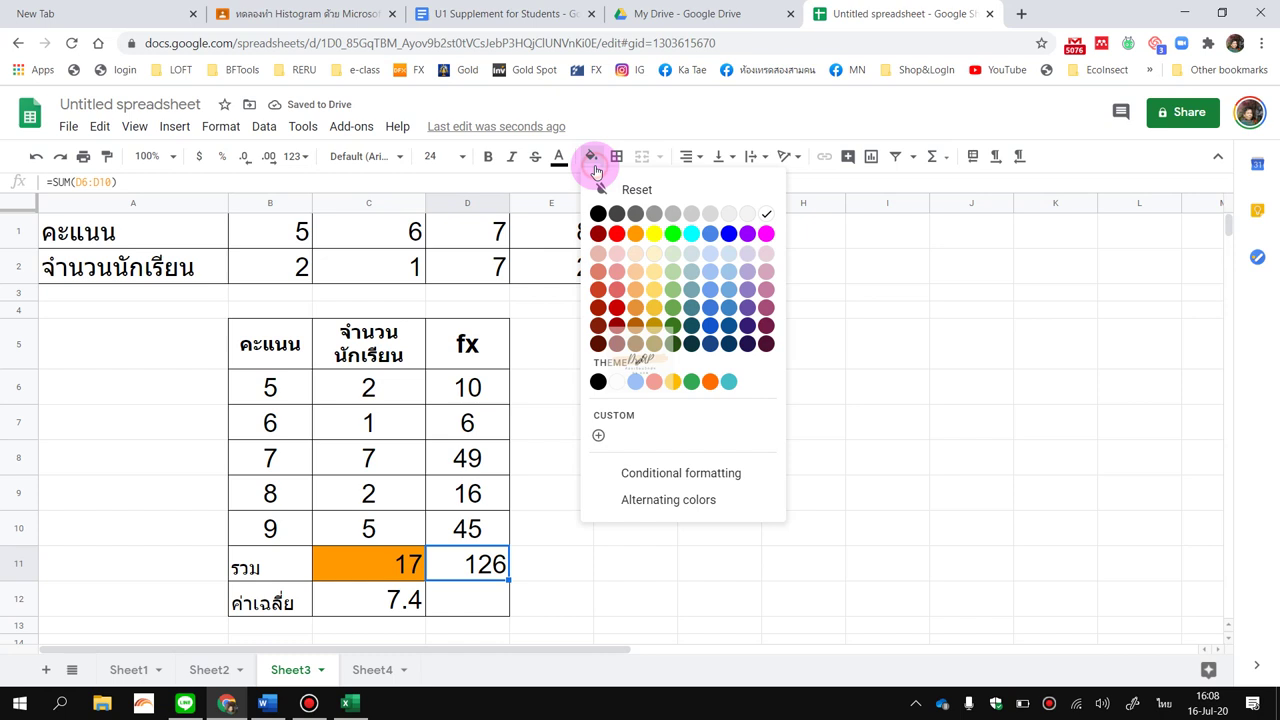
pyautogui.click(636, 234)
# Fill the mean row cells C12:D12 with light blue.
pyautogui.moveTo(358, 598); pyautogui.dragTo(486, 606)
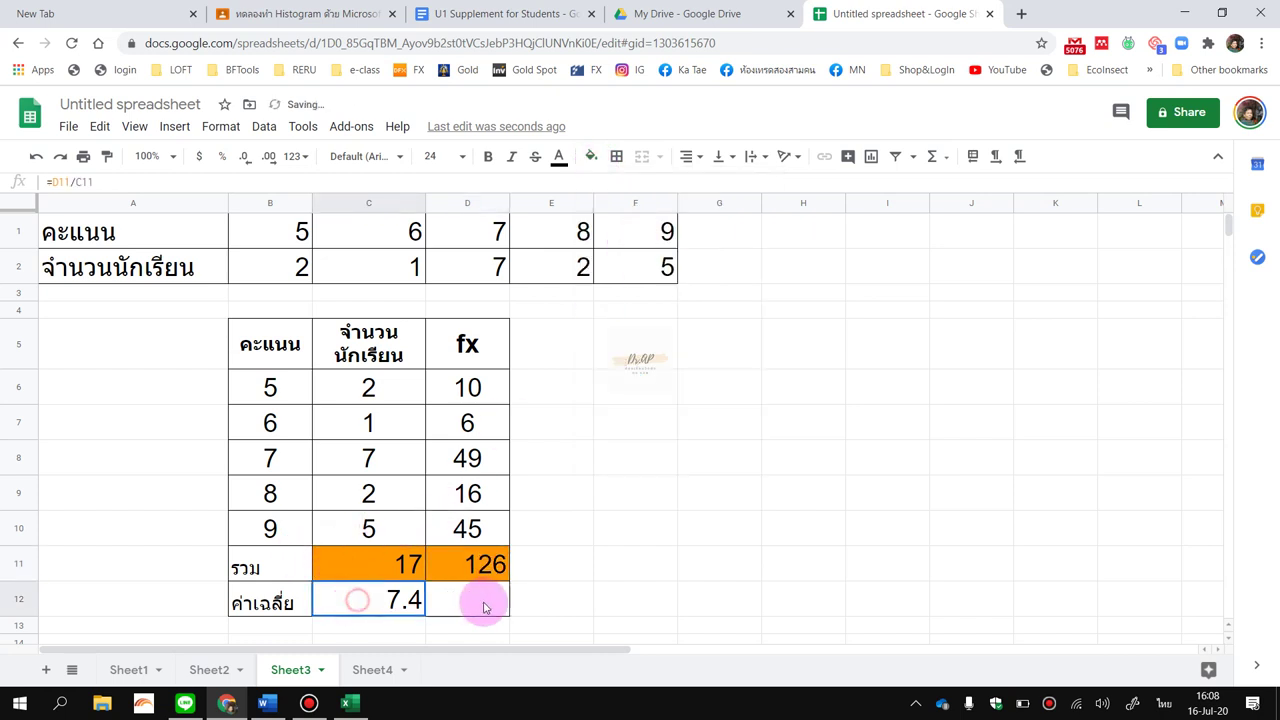
pyautogui.click(594, 158)
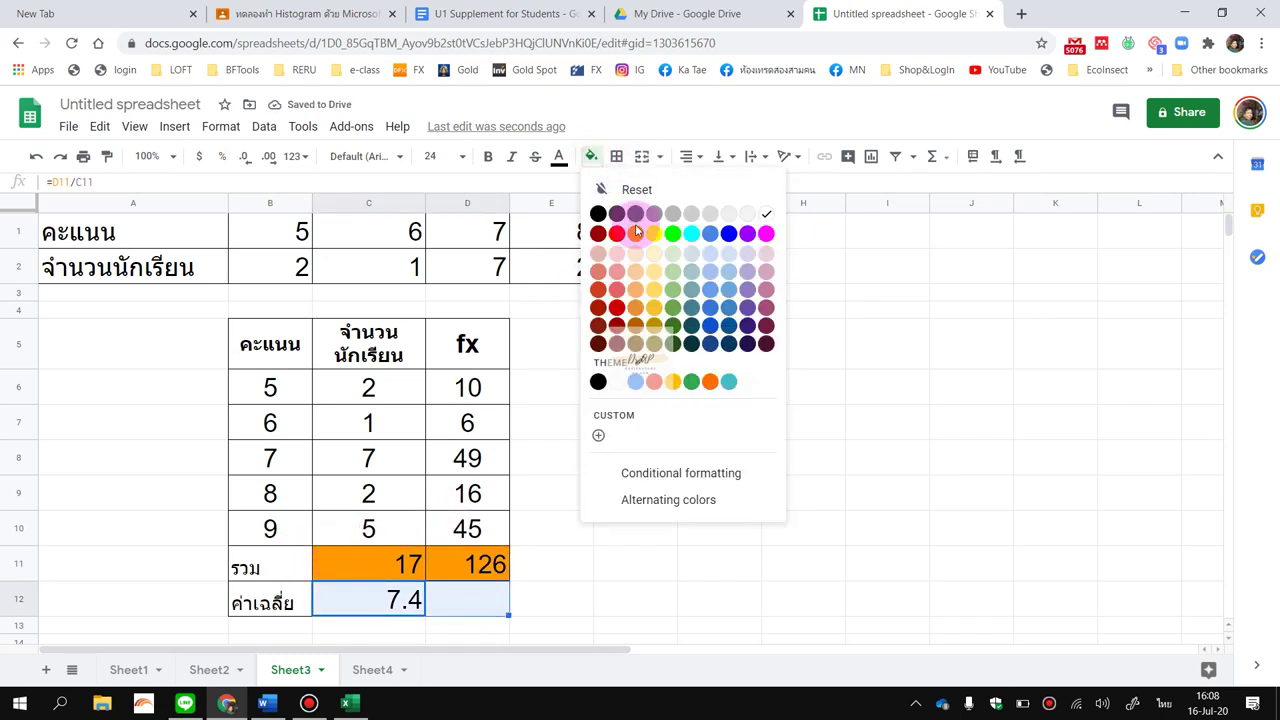
pyautogui.click(709, 272)
pyautogui.click(686, 364)
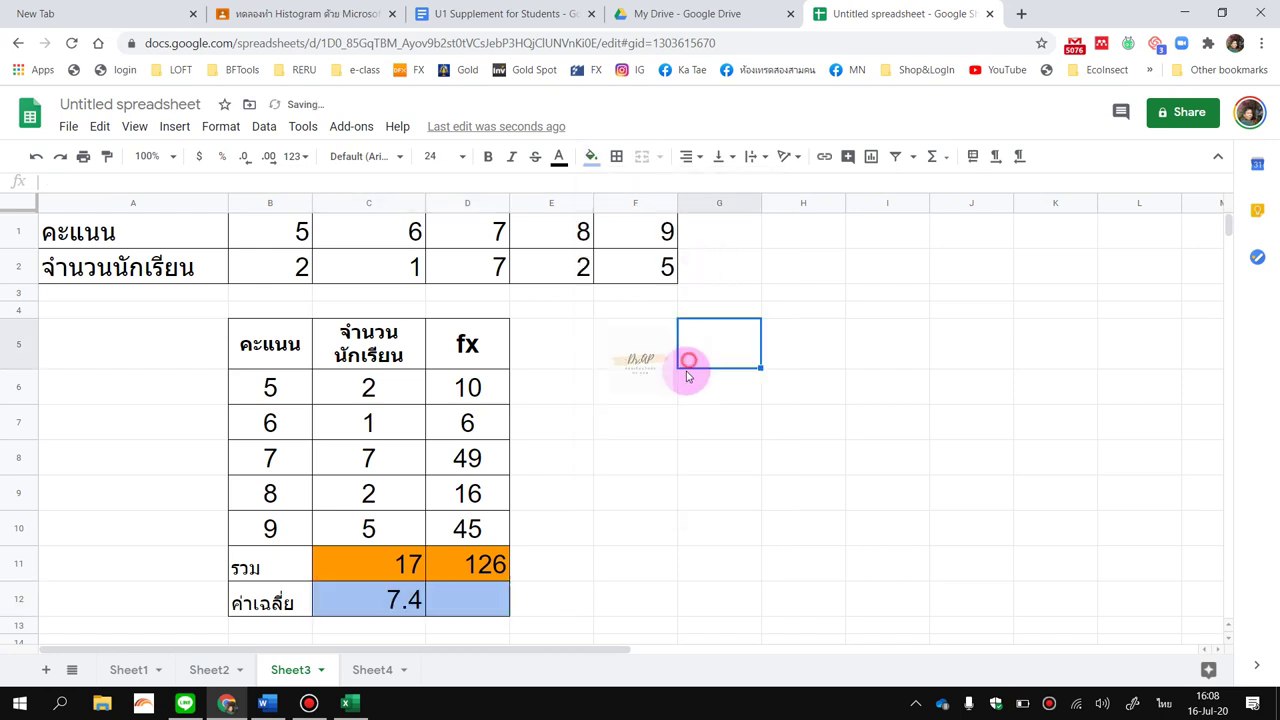
pyautogui.click(690, 422)
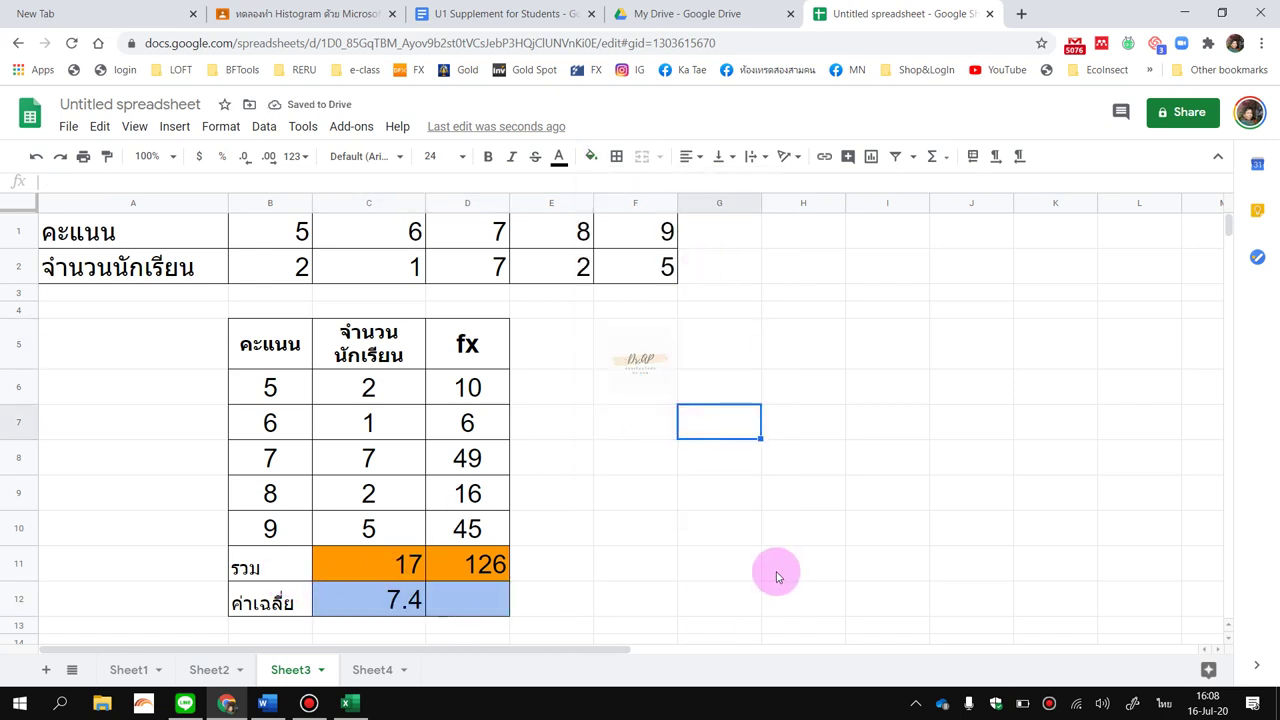
pyautogui.click(456, 605)
pyautogui.click(390, 604)
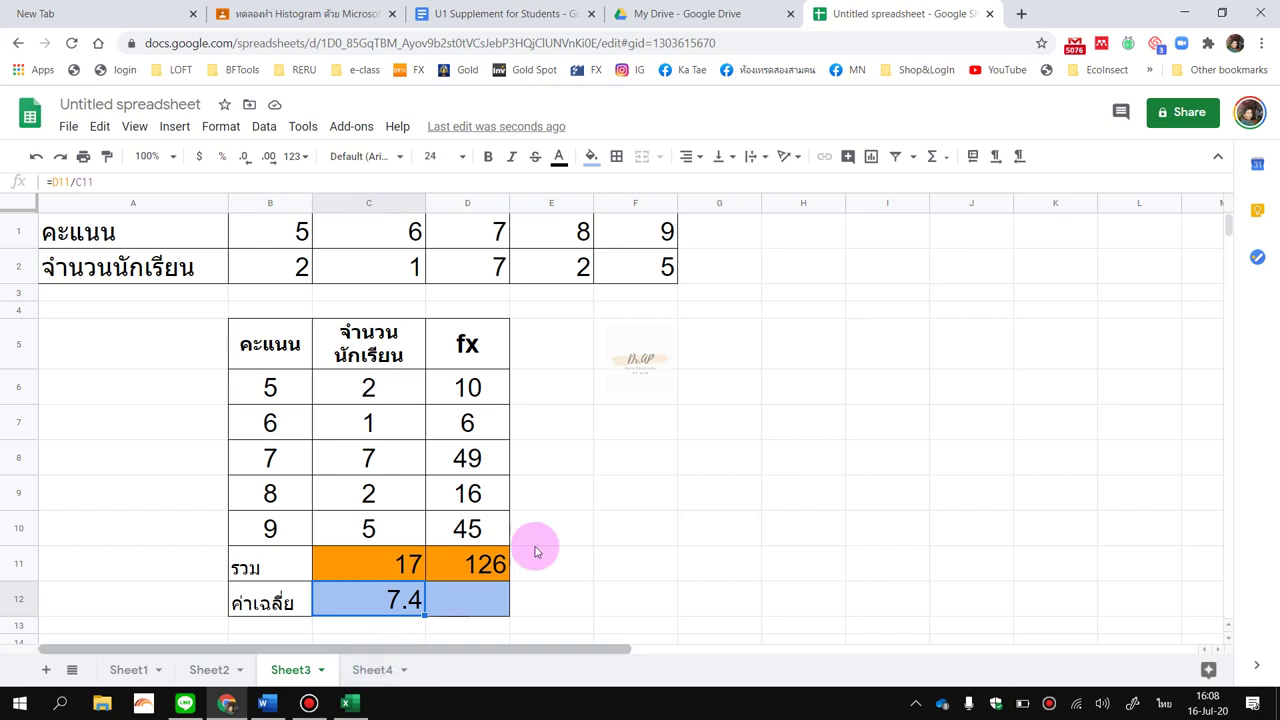
# On Sheet4, enter the headers "ช่วงคะแนน", "ความถี่", "จุดกึ่งกลางชั้น" and "fx" in cells A2:D2.
pyautogui.click(376, 672)
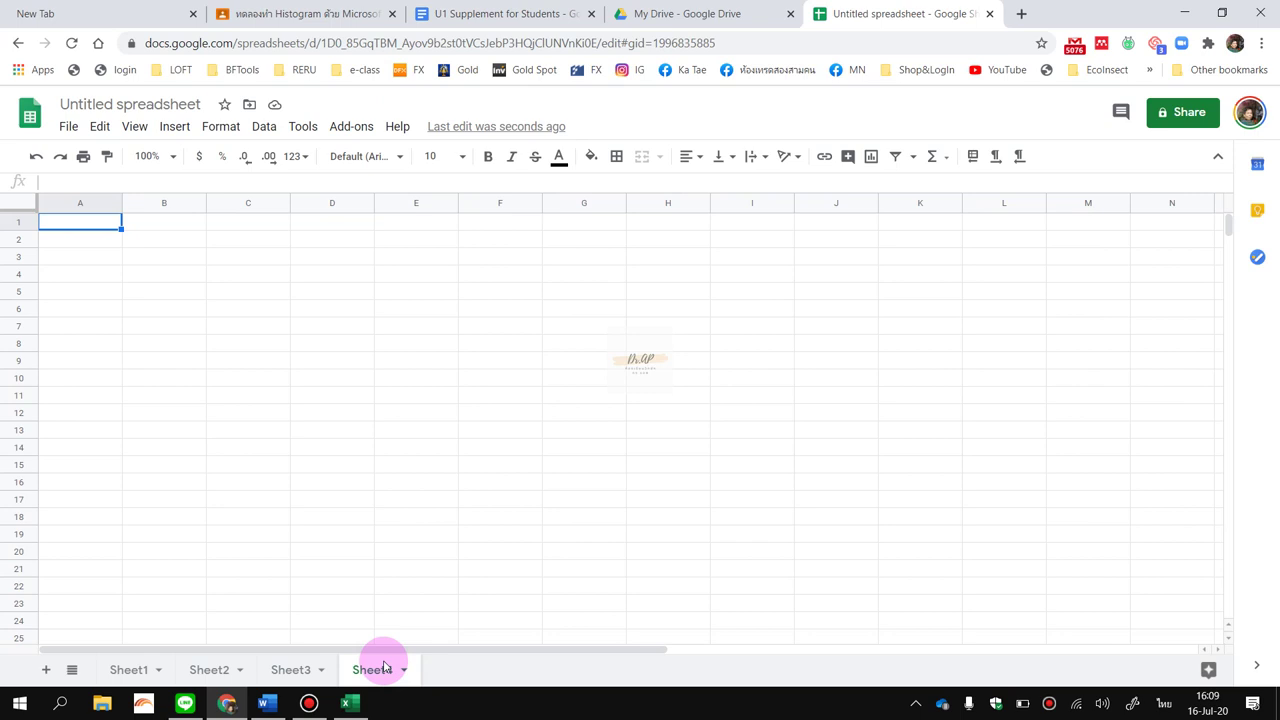
pyautogui.press('Return')
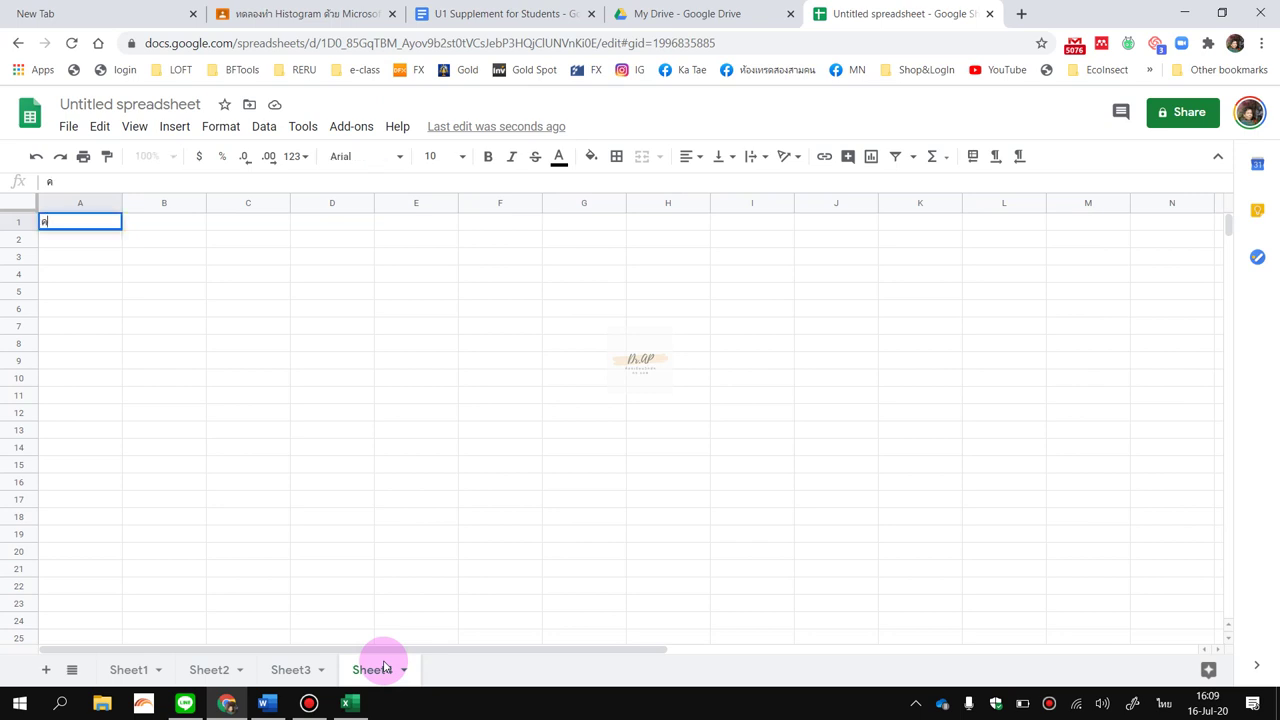
pyautogui.press('Return')
pyautogui.write('ข')
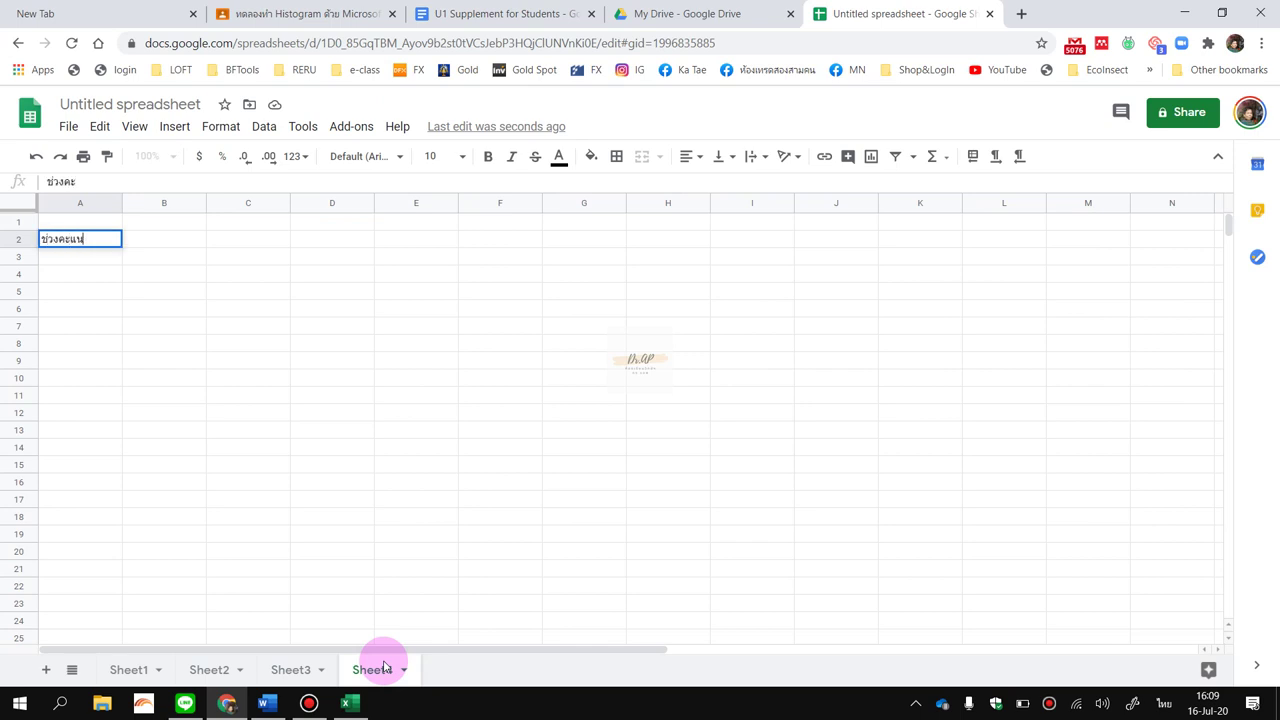
pyautogui.press('Tab')
pyautogui.write('คว')
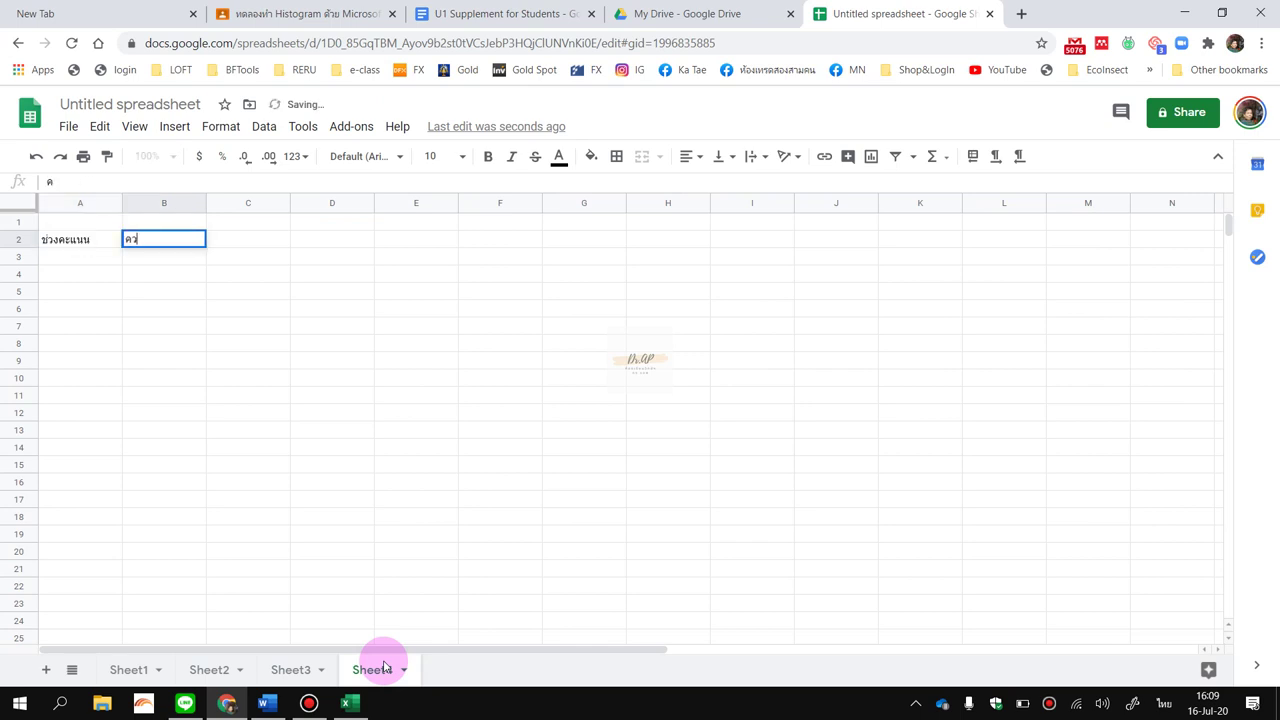
pyautogui.write('ามถี่')
pyautogui.press('Tab')
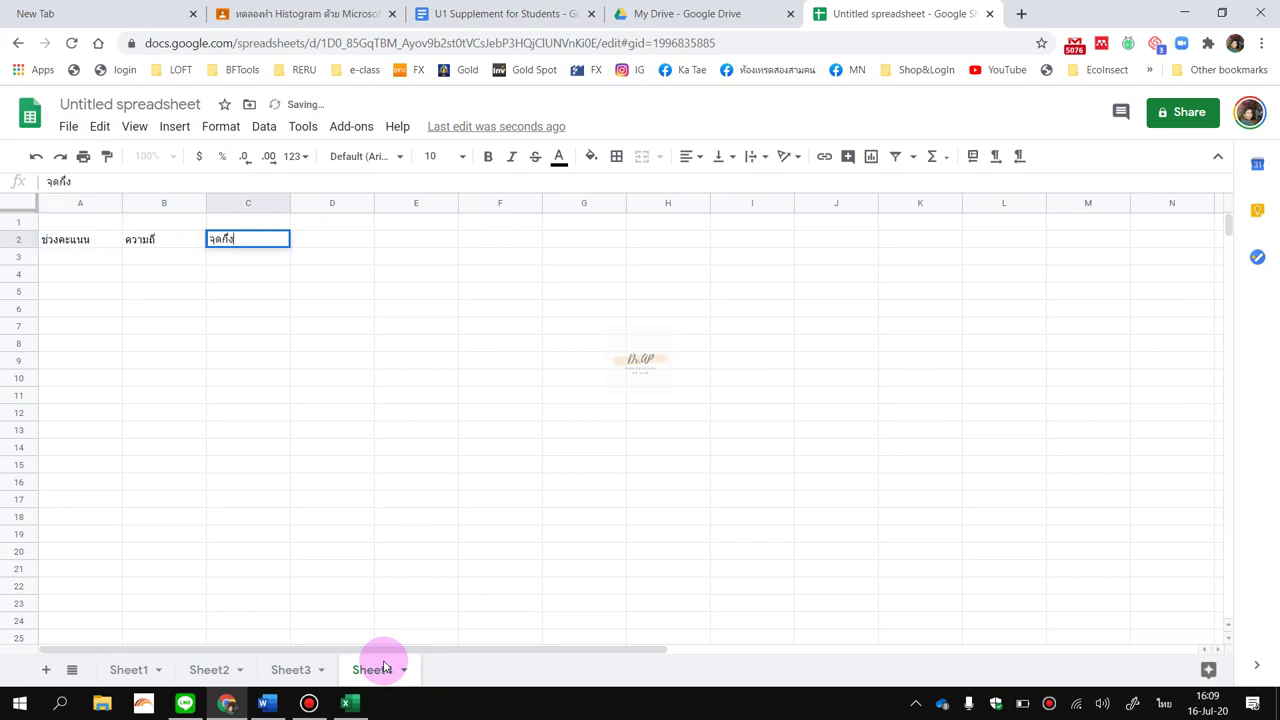
pyautogui.press('Tab')
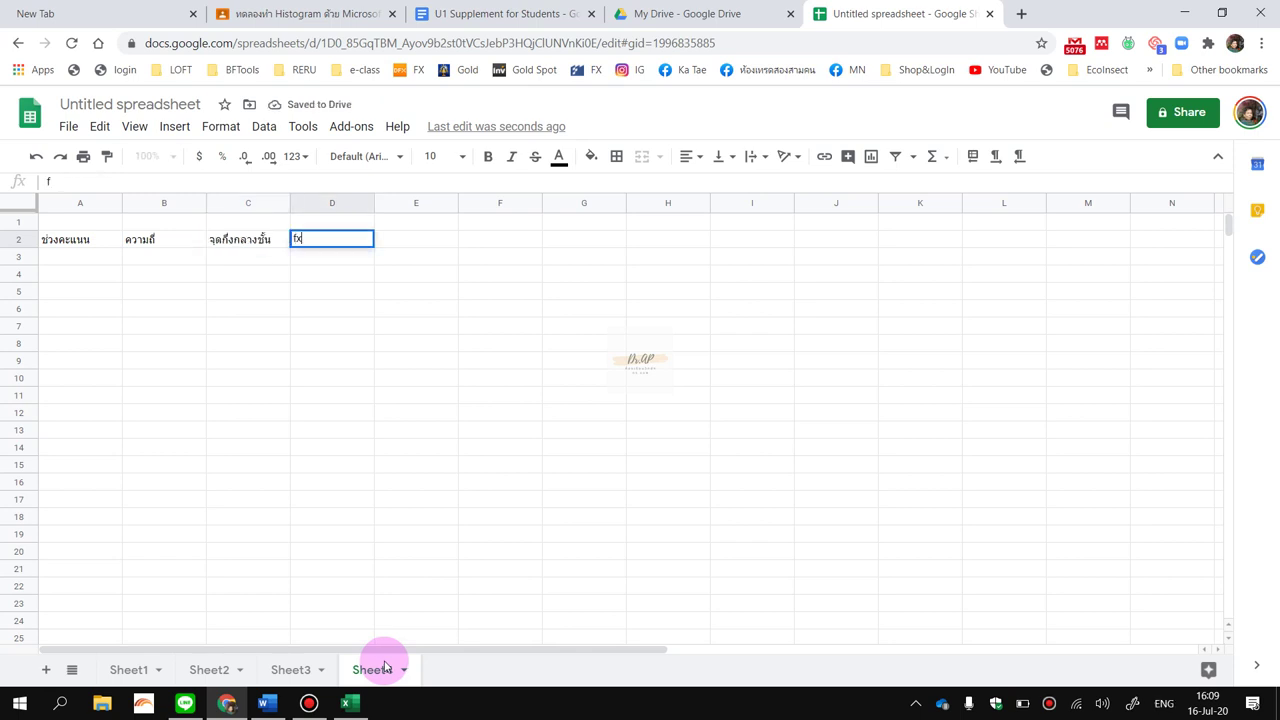
pyautogui.press('Return')
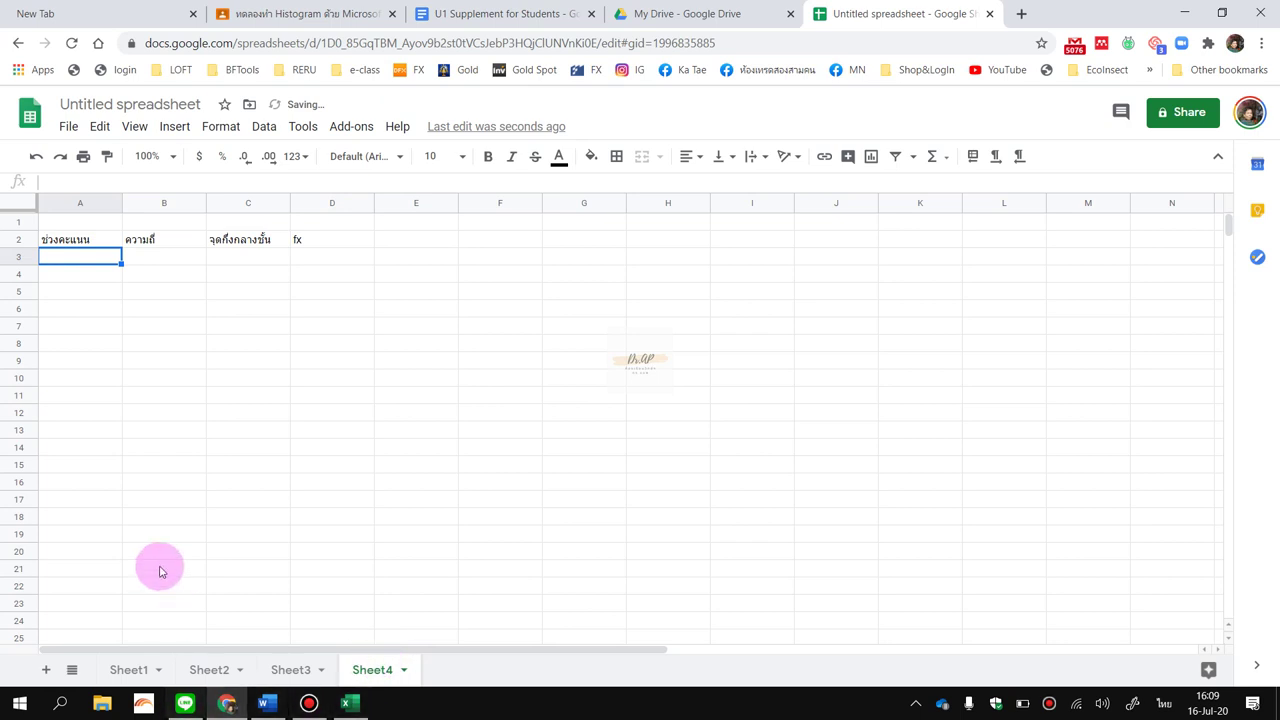
# Apply all borders to cells A2:E23 and set their font size to 18.
pyautogui.moveTo(106, 236); pyautogui.dragTo(345, 305)
pyautogui.moveTo(410, 365); pyautogui.dragTo(455, 607)
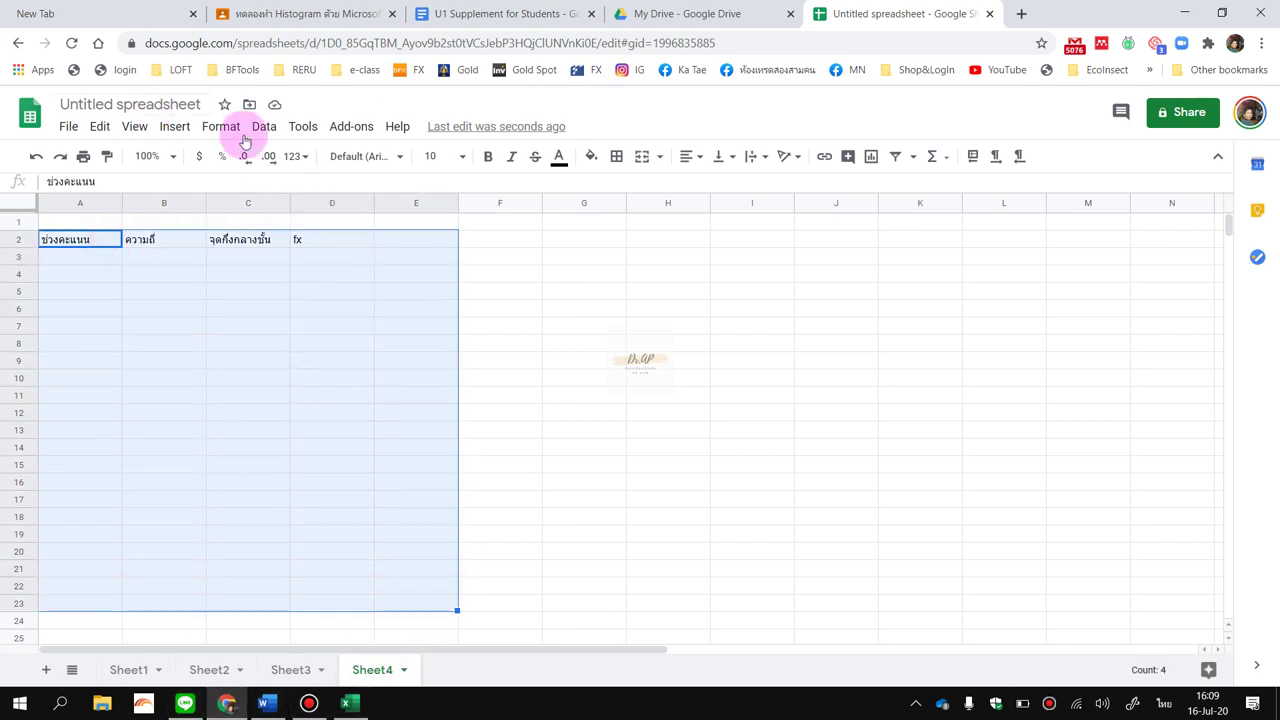
pyautogui.click(617, 157)
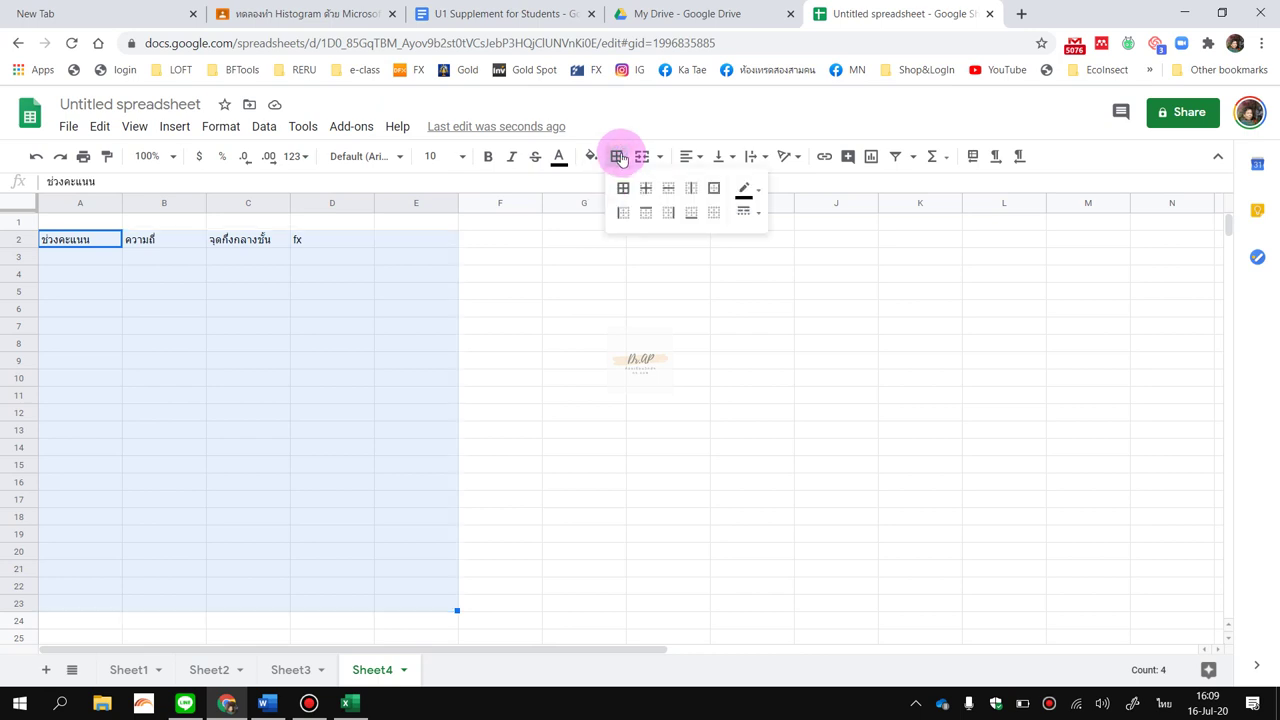
pyautogui.click(623, 188)
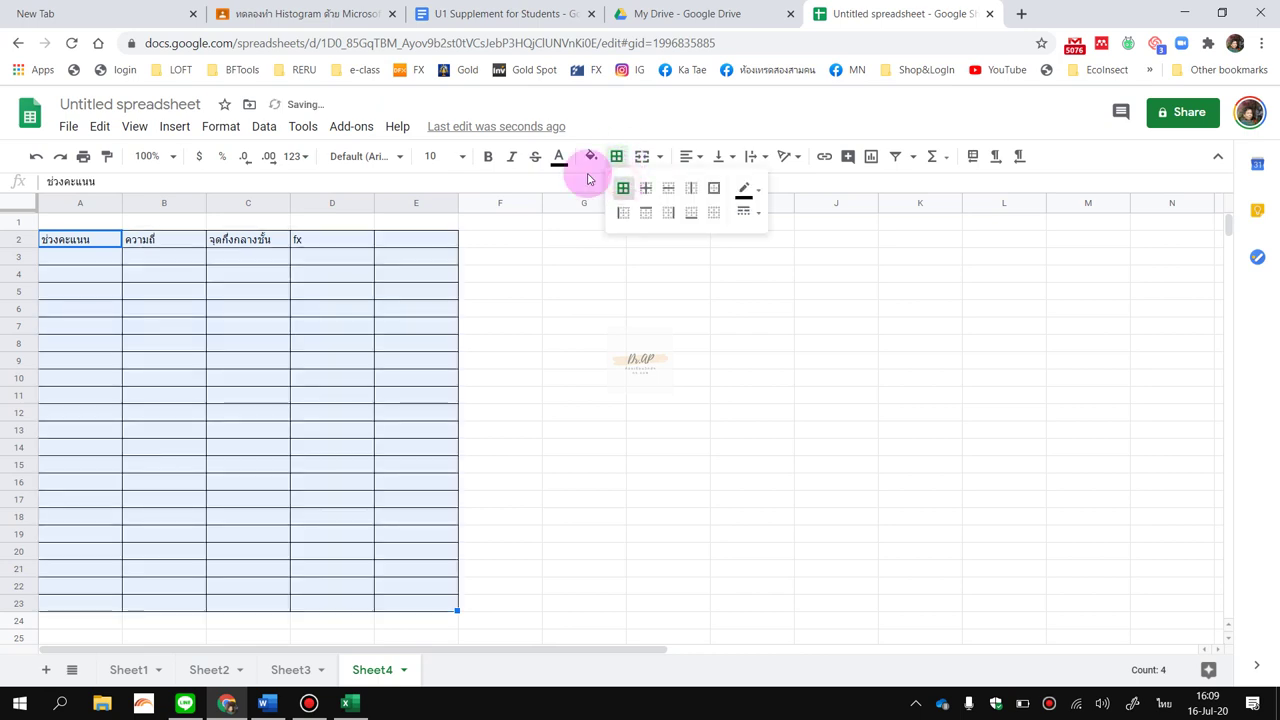
pyautogui.click(455, 157)
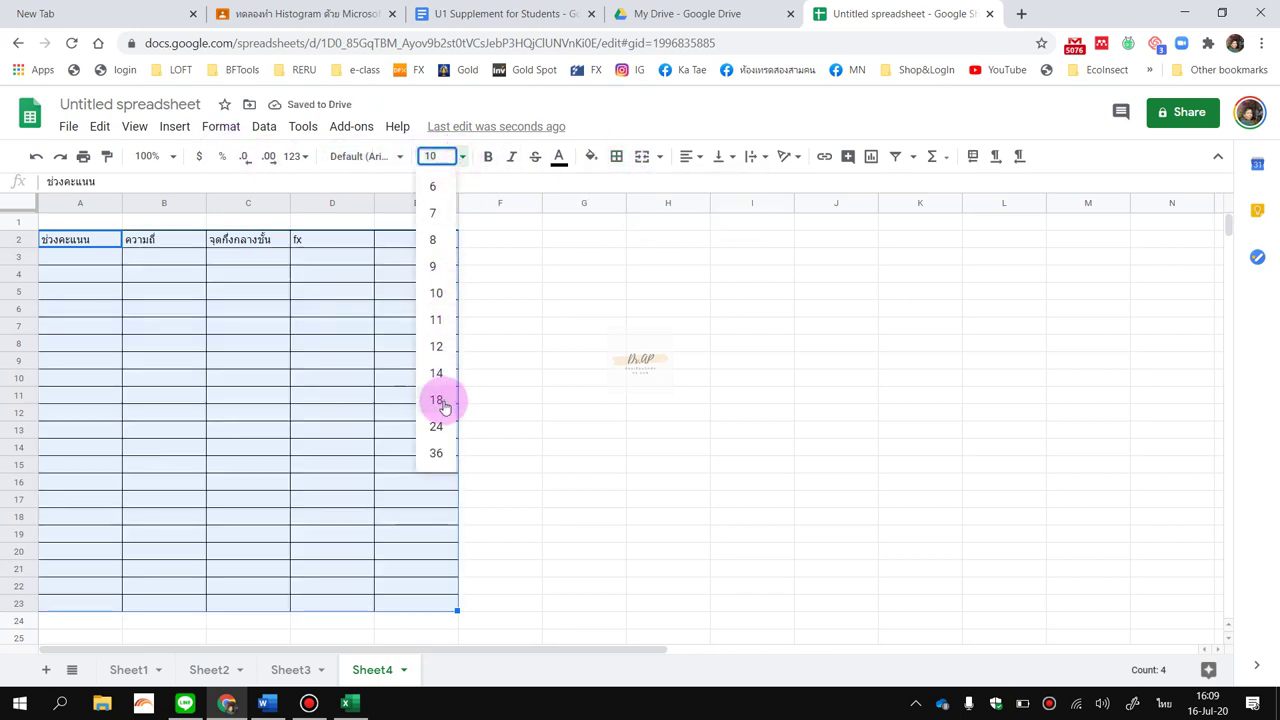
pyautogui.click(437, 400)
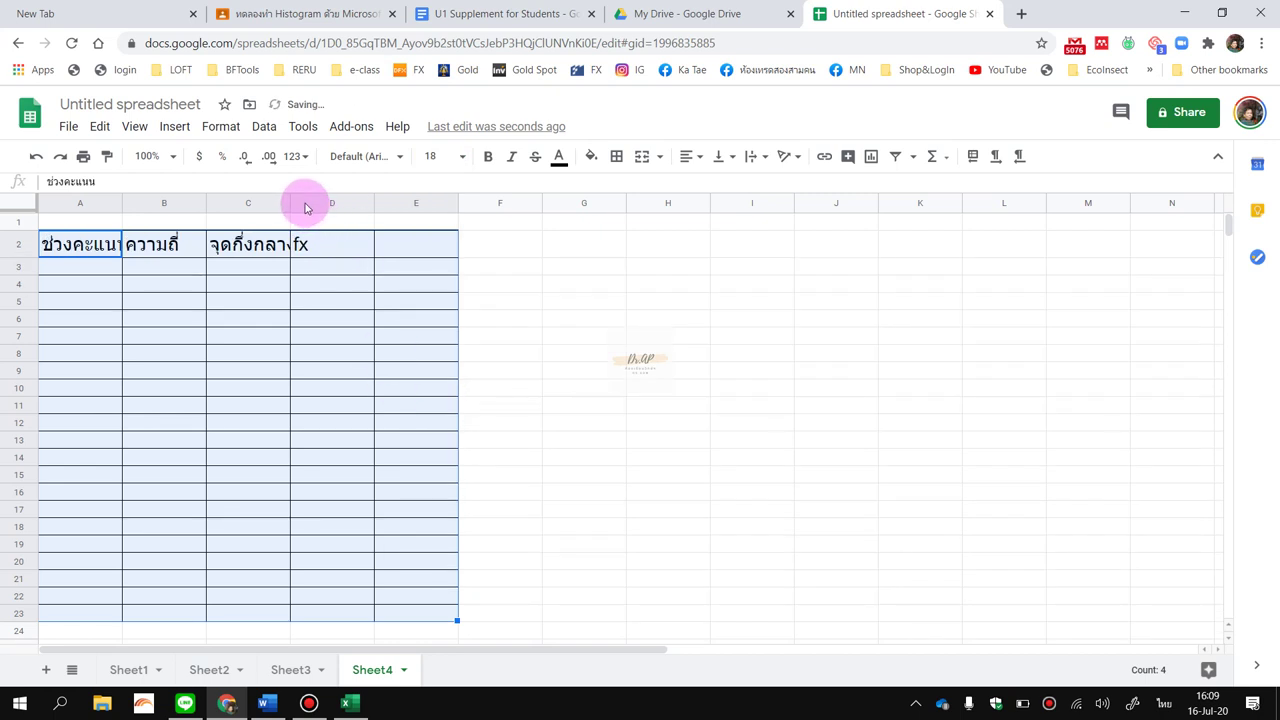
# Widen columns E, C, A and B so the header text fits with room to spare.
pyautogui.moveTo(458, 204); pyautogui.dragTo(522, 205)
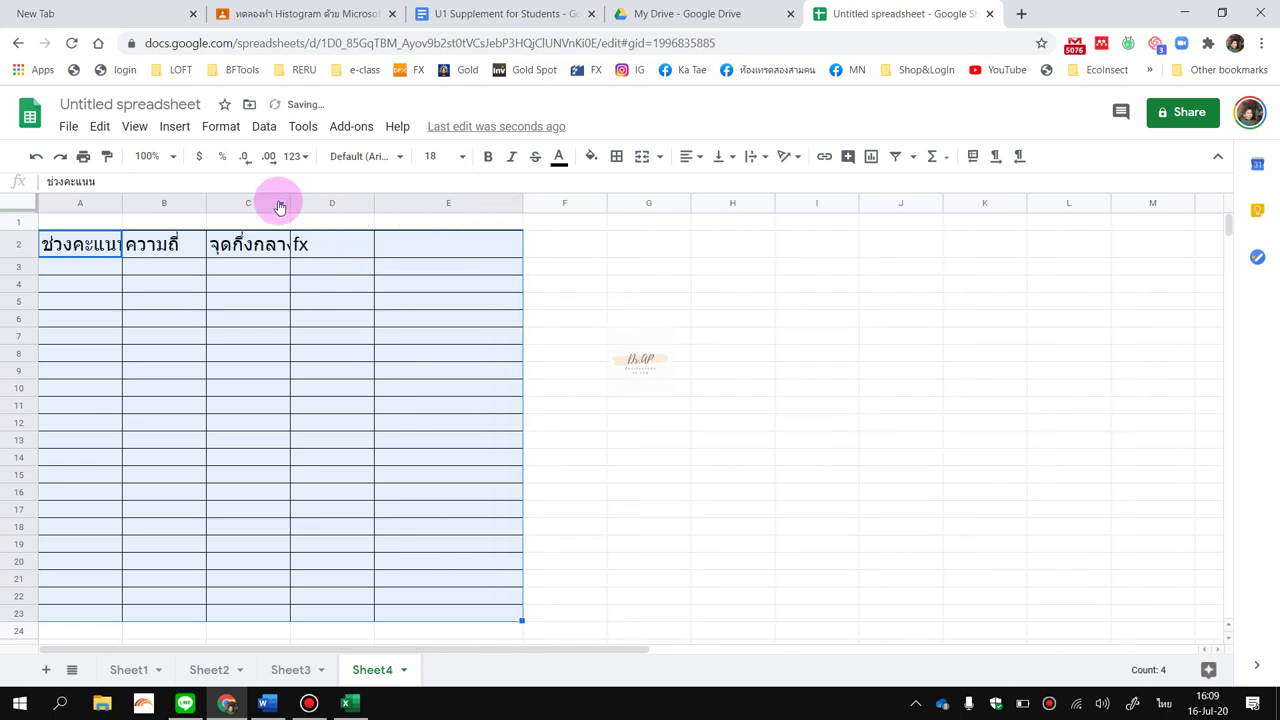
pyautogui.moveTo(289, 205); pyautogui.dragTo(330, 204)
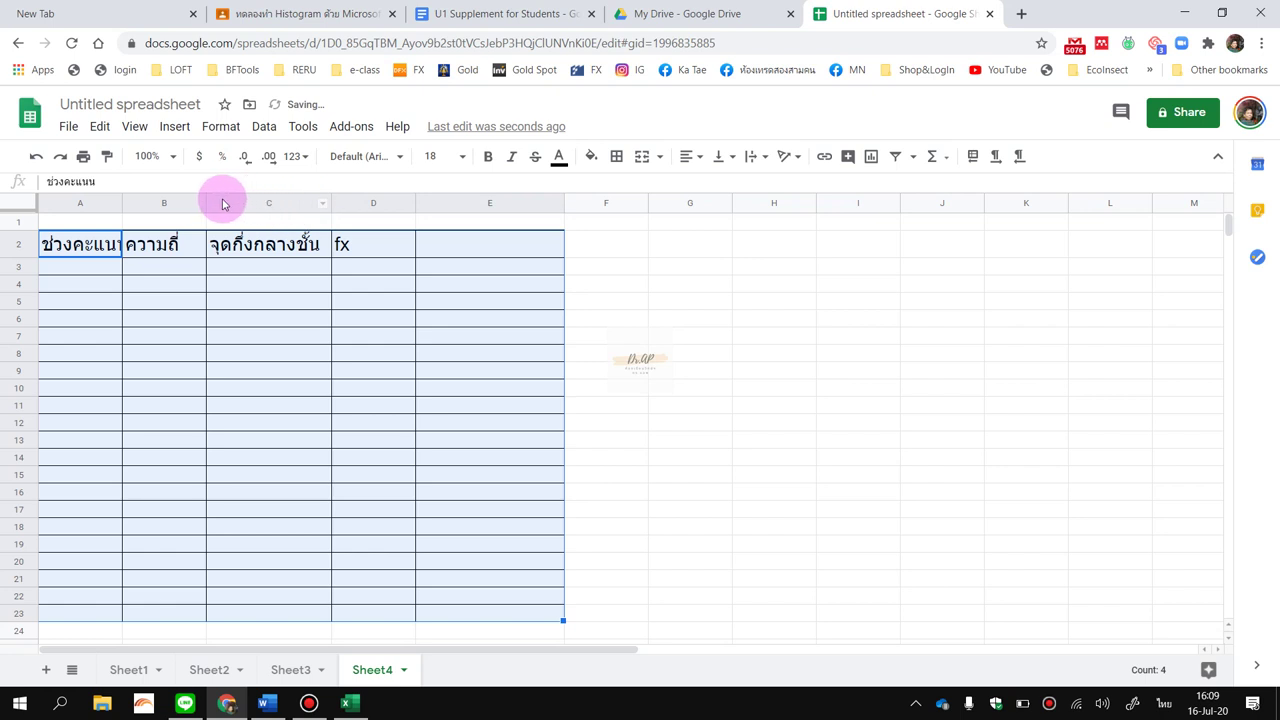
pyautogui.moveTo(121, 203); pyautogui.dragTo(197, 204)
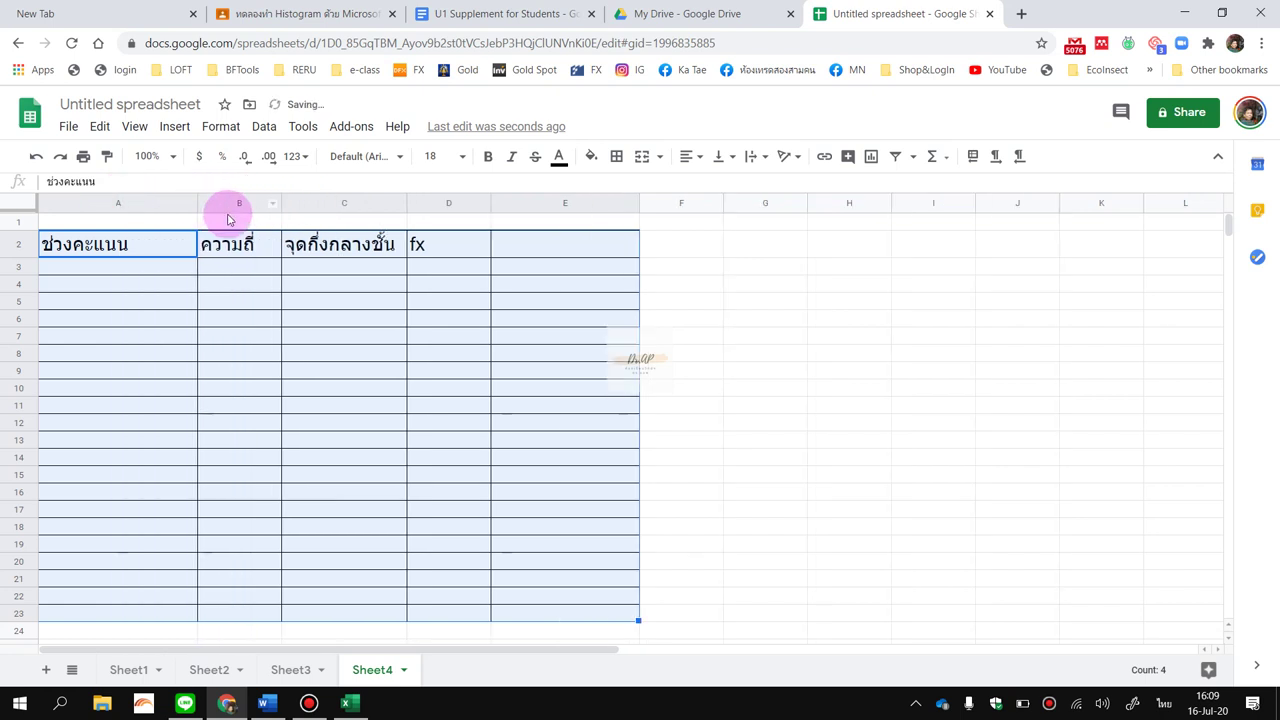
pyautogui.moveTo(280, 202); pyautogui.dragTo(302, 201)
# Center the header cells A2:E2 horizontally.
pyautogui.click(440, 248)
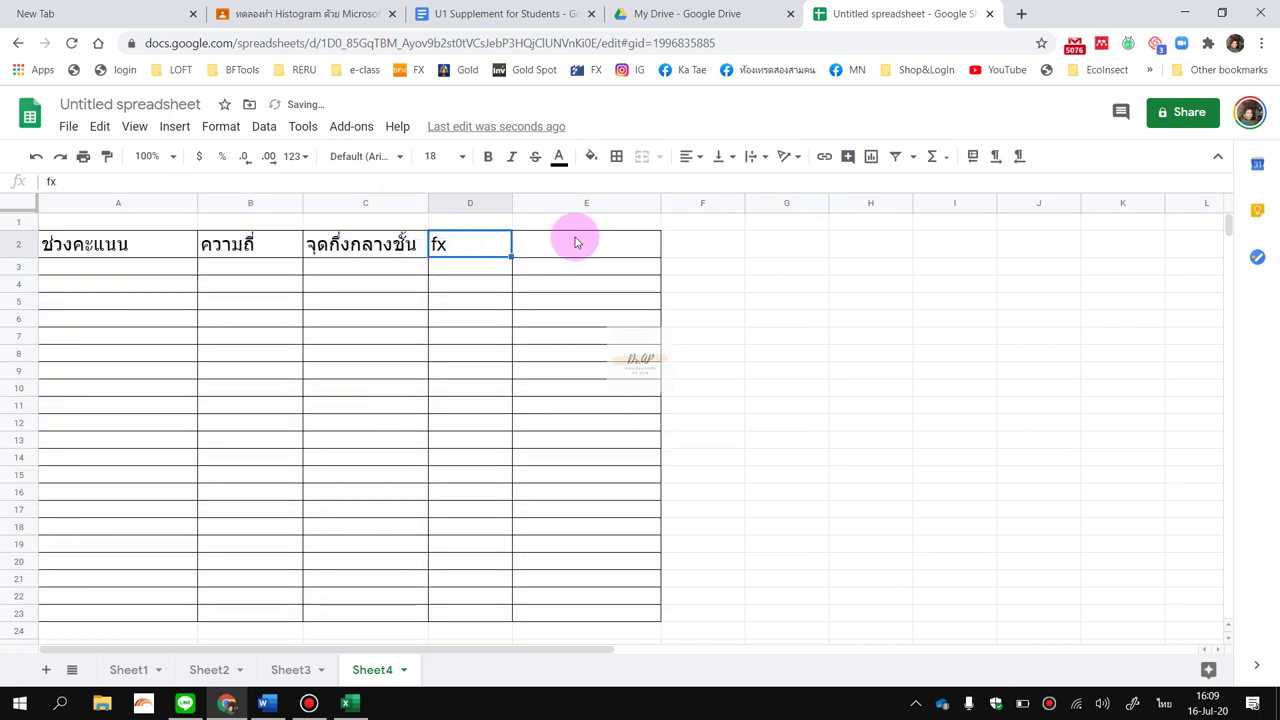
pyautogui.moveTo(576, 242); pyautogui.dragTo(186, 238)
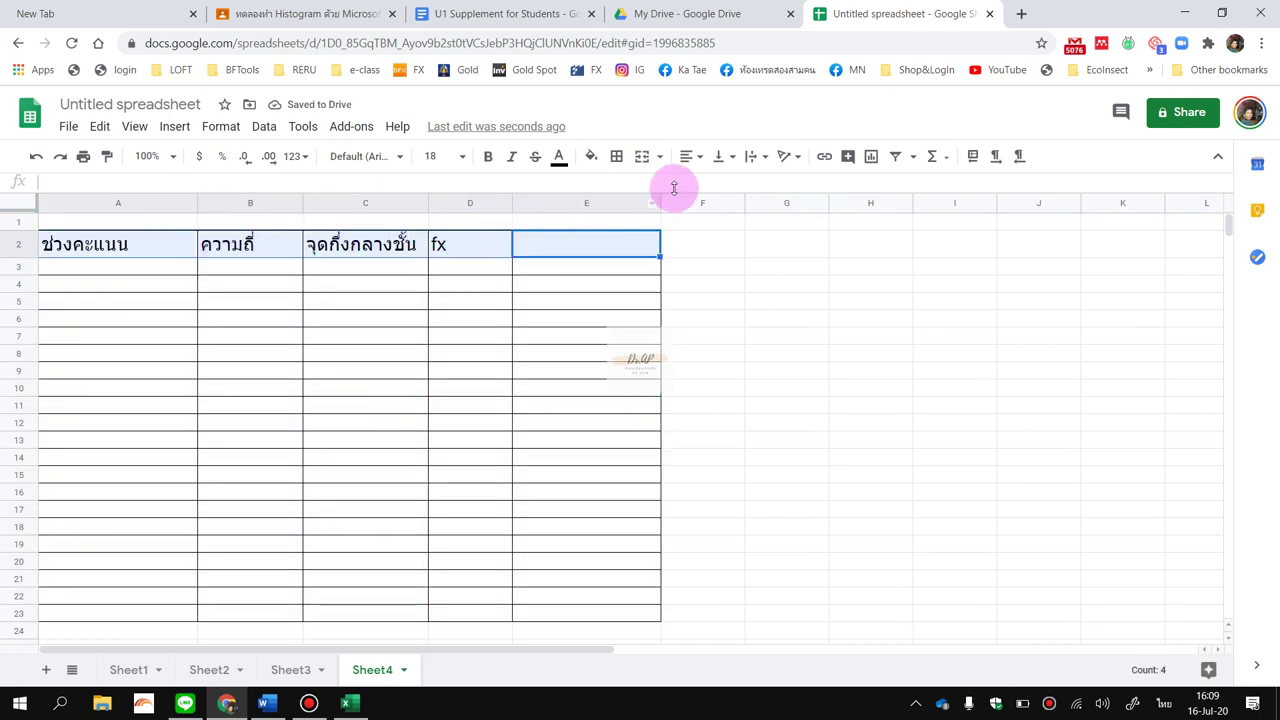
pyautogui.click(695, 158)
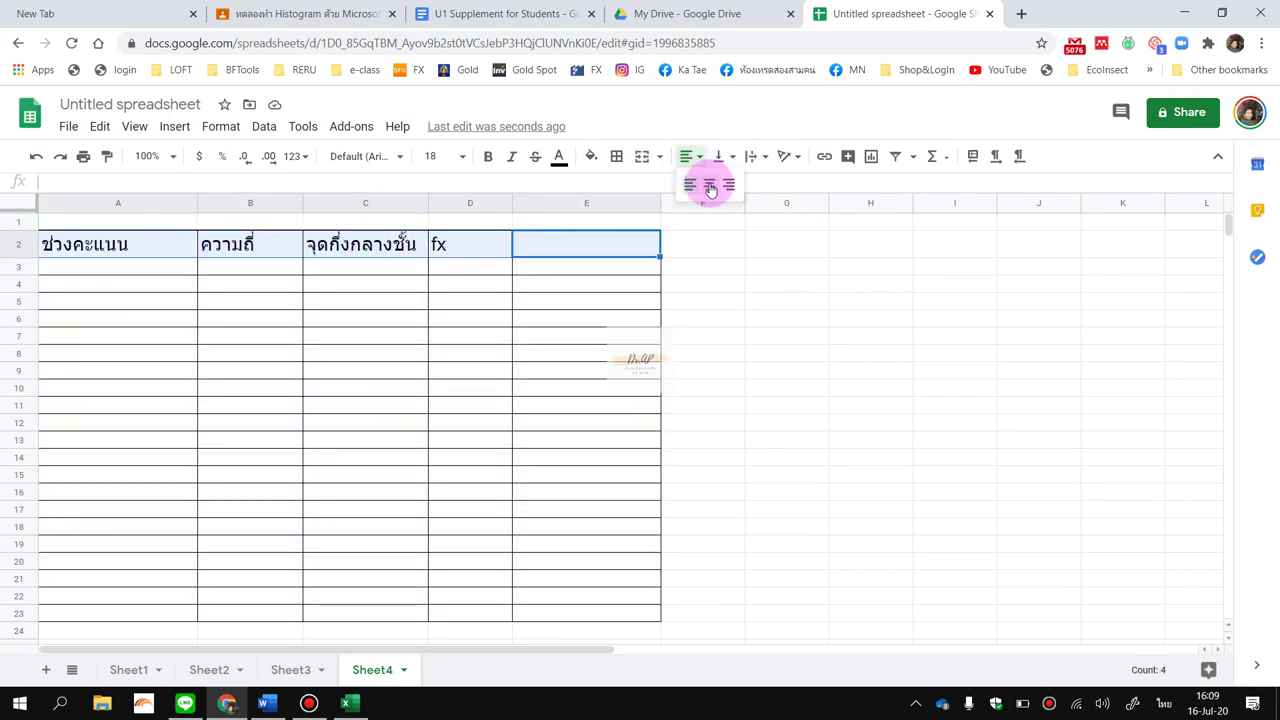
pyautogui.click(709, 183)
pyautogui.click(500, 320)
# Enter the first score range, 2-4, in cell A3.
pyautogui.click(181, 266)
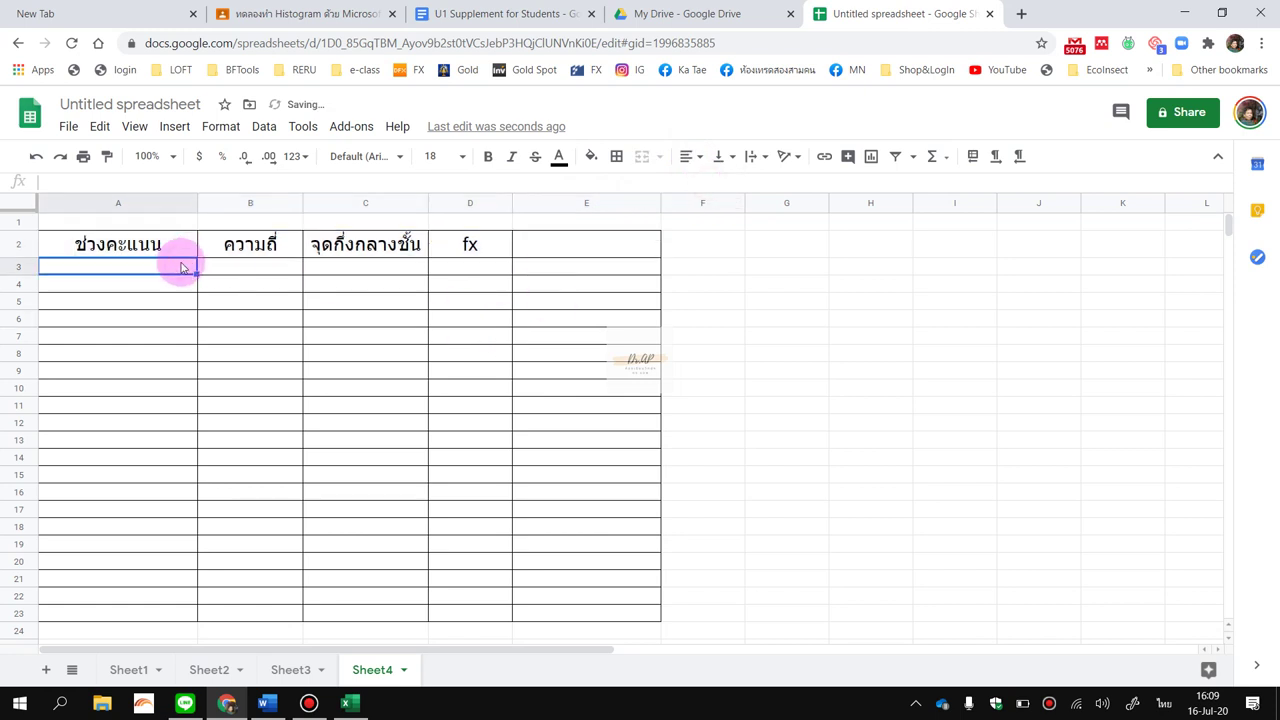
pyautogui.write('/')
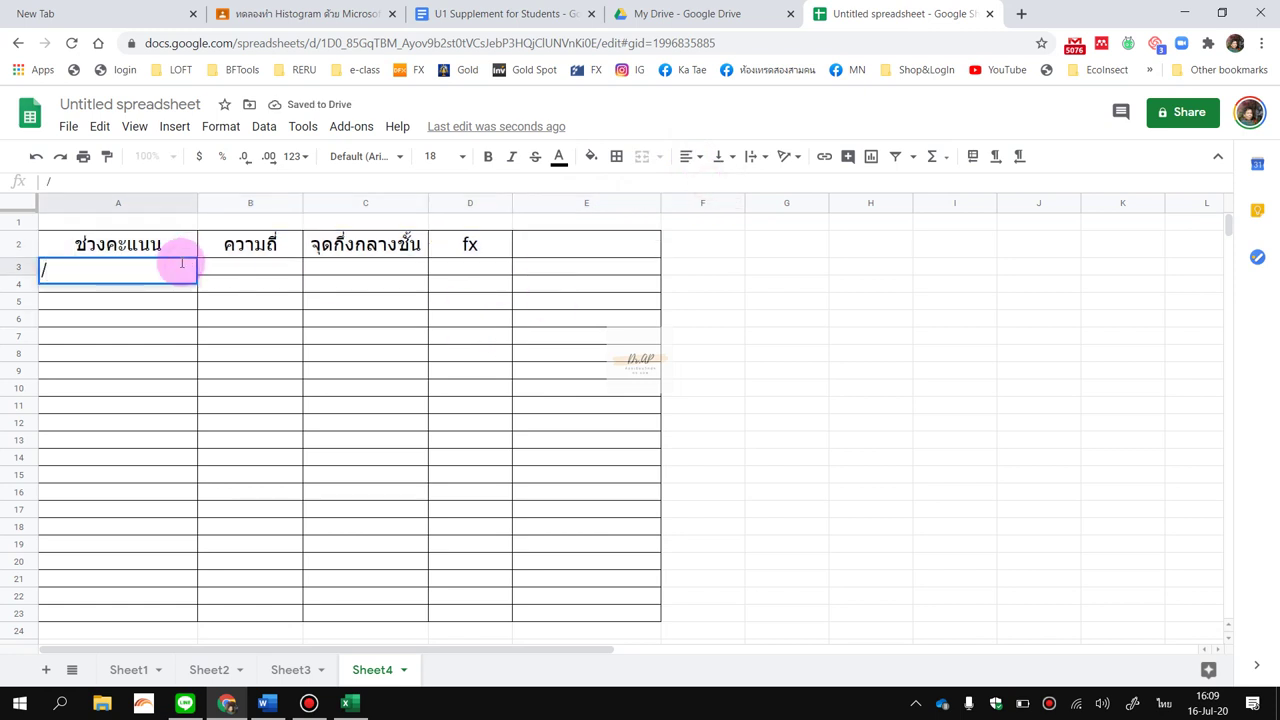
pyautogui.press('BackSpace')
pyautogui.write('2-4')
pyautogui.press('Return')
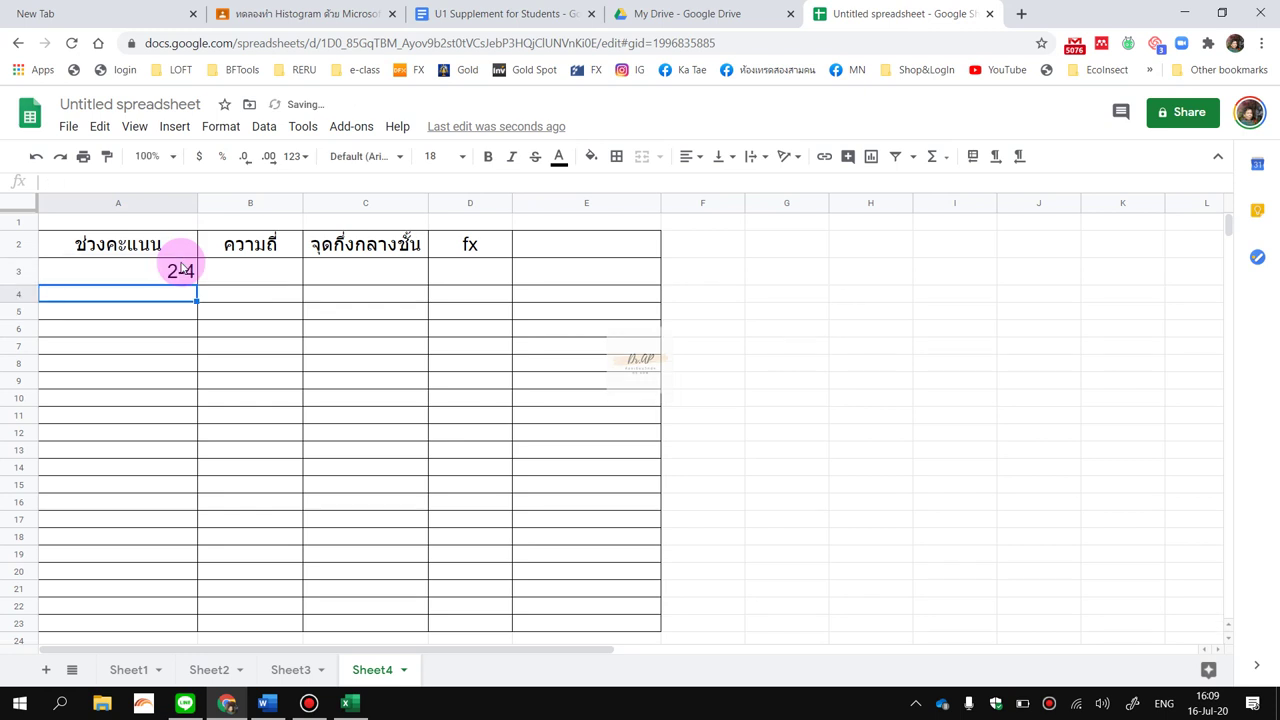
pyautogui.write('6-8')
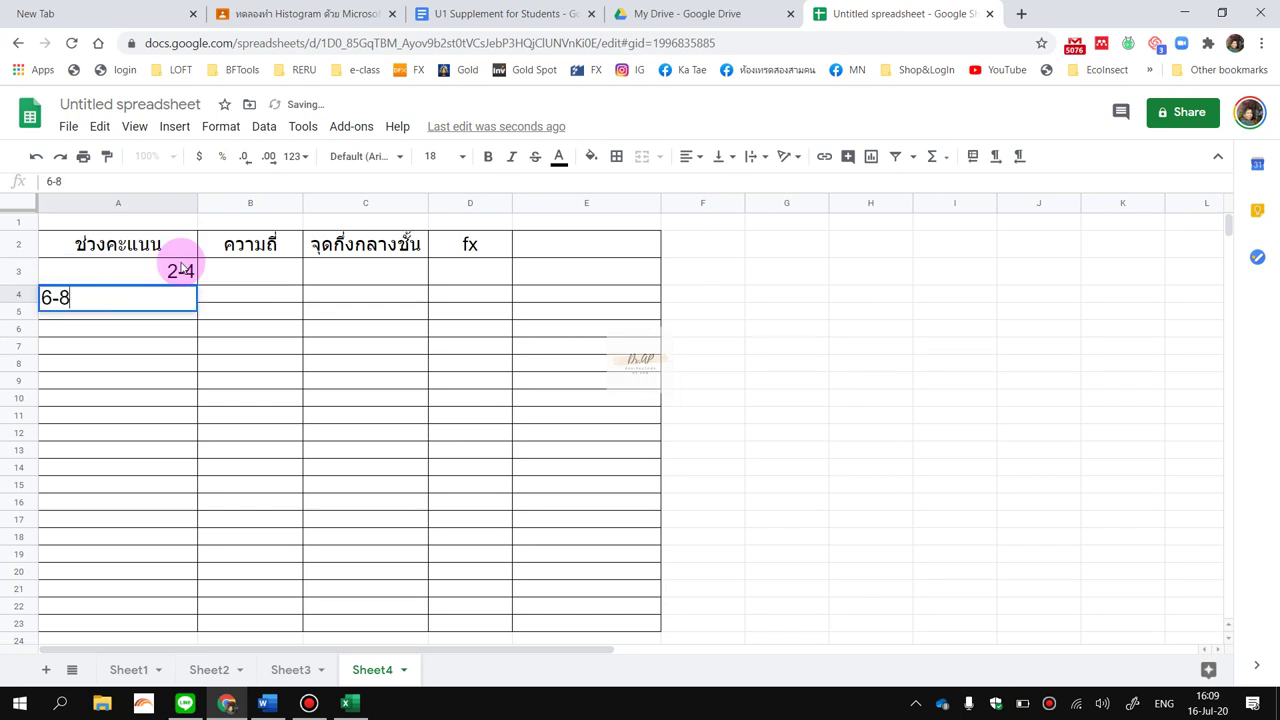
pyautogui.press('BackSpace')
pyautogui.press('BackSpace')
pyautogui.press('BackSpace')
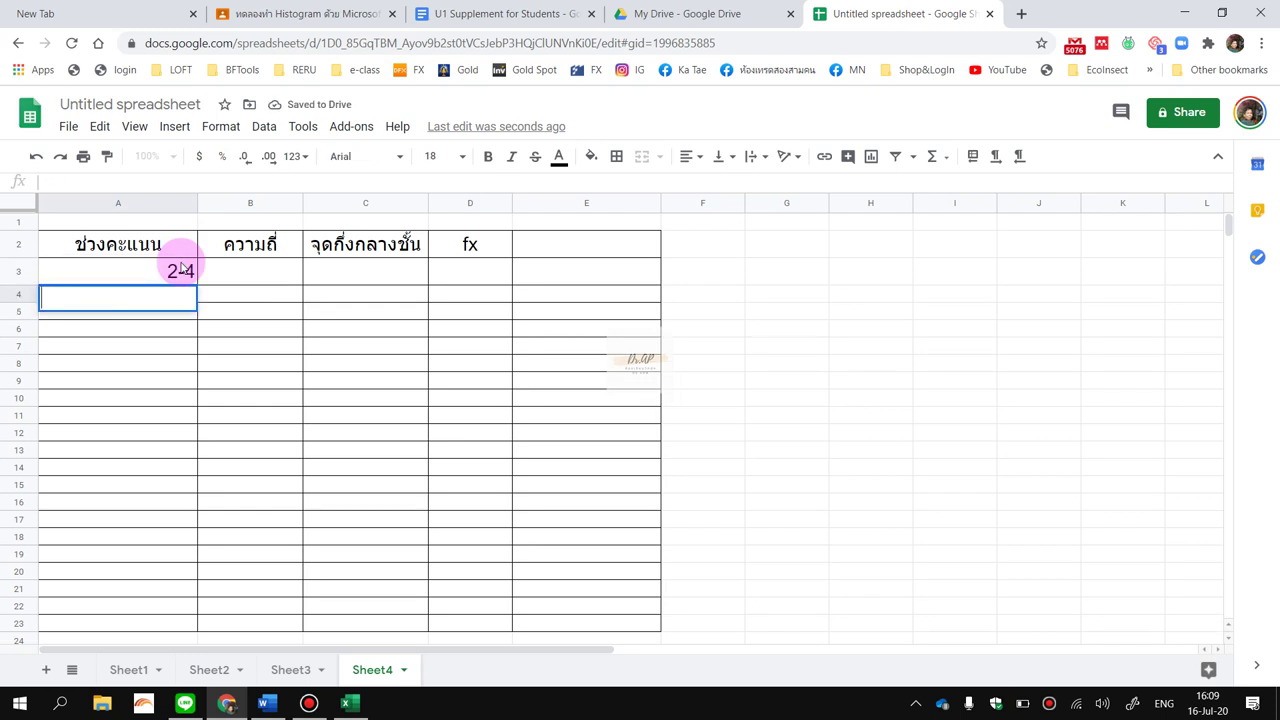
# Enter the score ranges 5-7, 8-10, 11-13 and 14-16 in cells A4 to A7.
pyautogui.write('5-7')
pyautogui.press('Return')
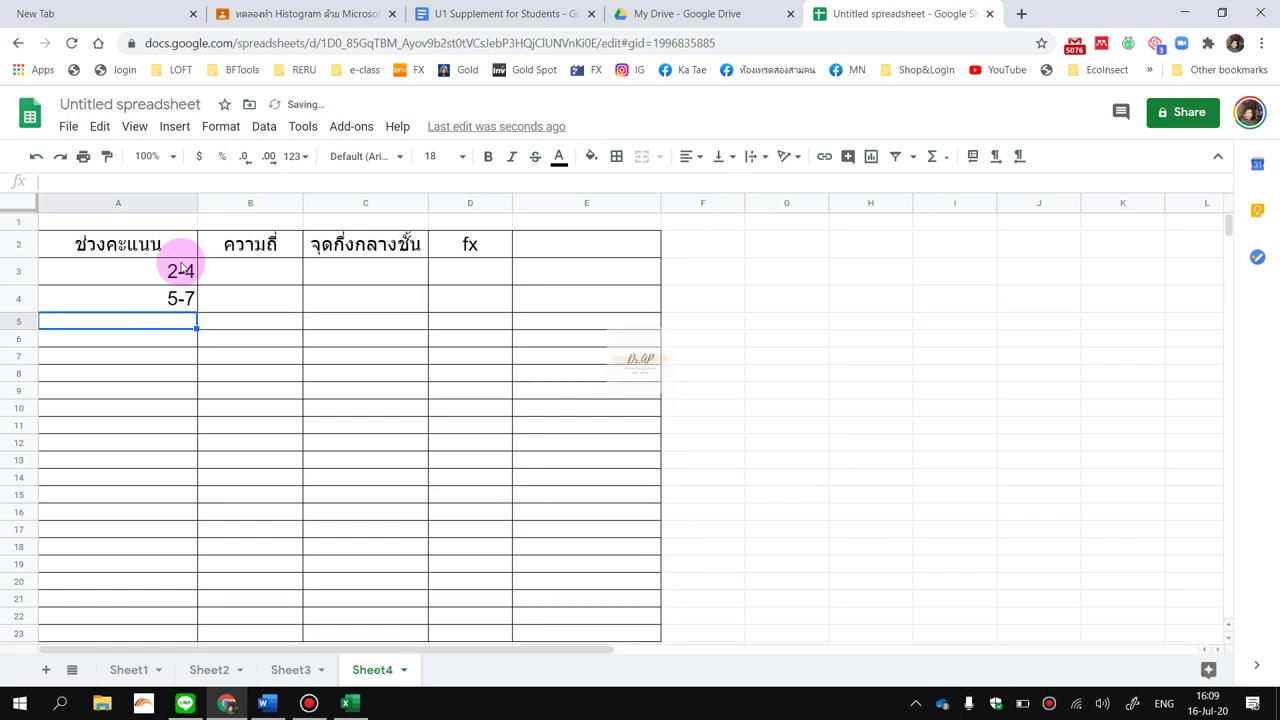
pyautogui.write('8-')
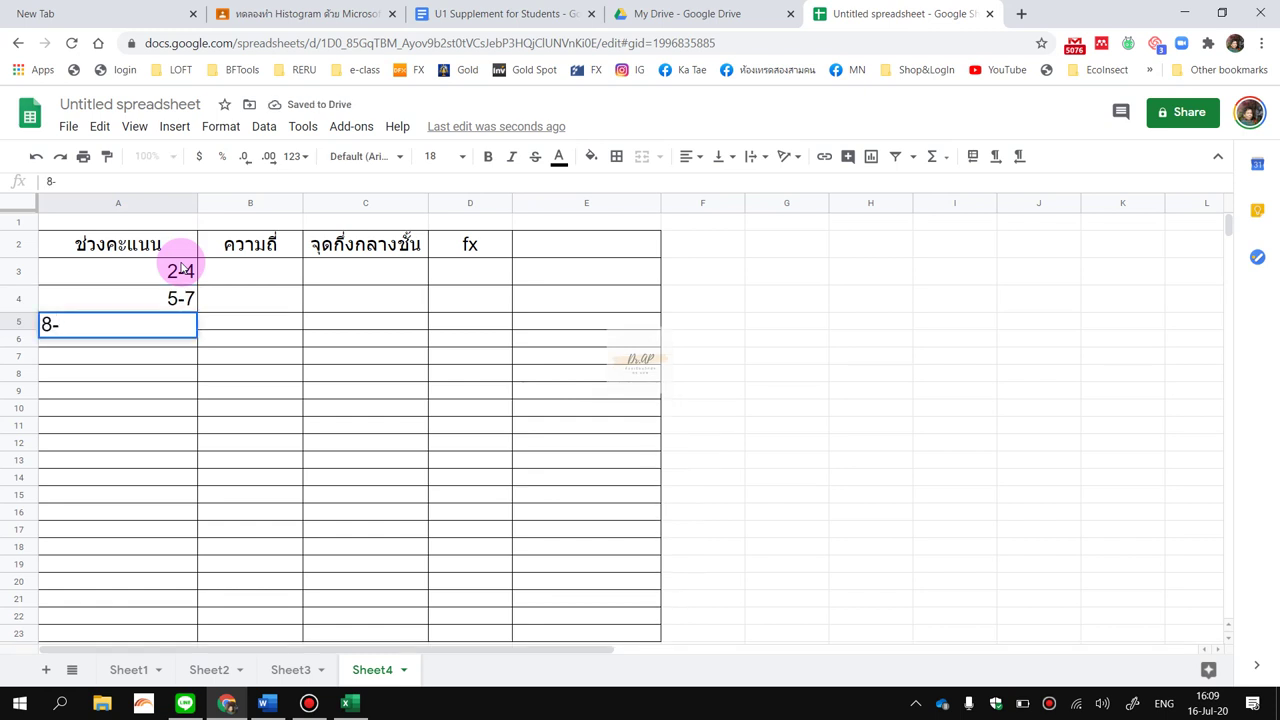
pyautogui.write('10')
pyautogui.press('BackSpace')
pyautogui.write('10')
pyautogui.press('Return')
pyautogui.write('11-13')
pyautogui.press('Return')
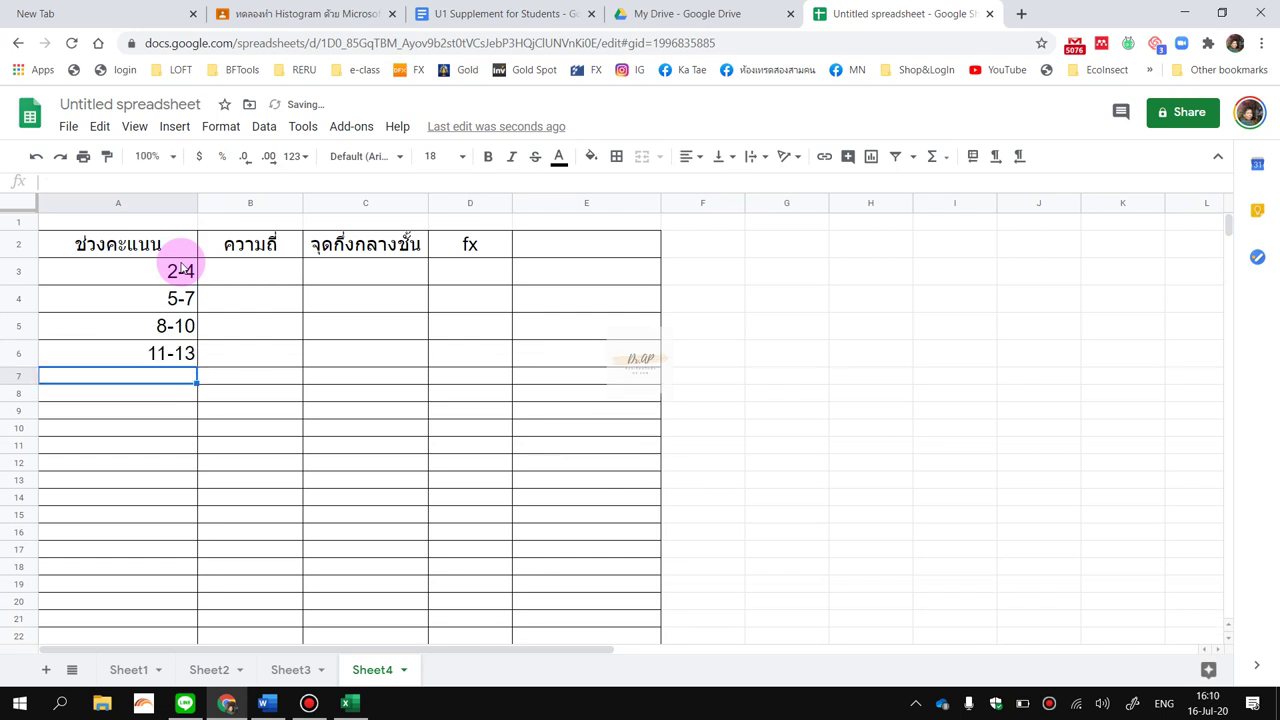
pyautogui.write('14-16')
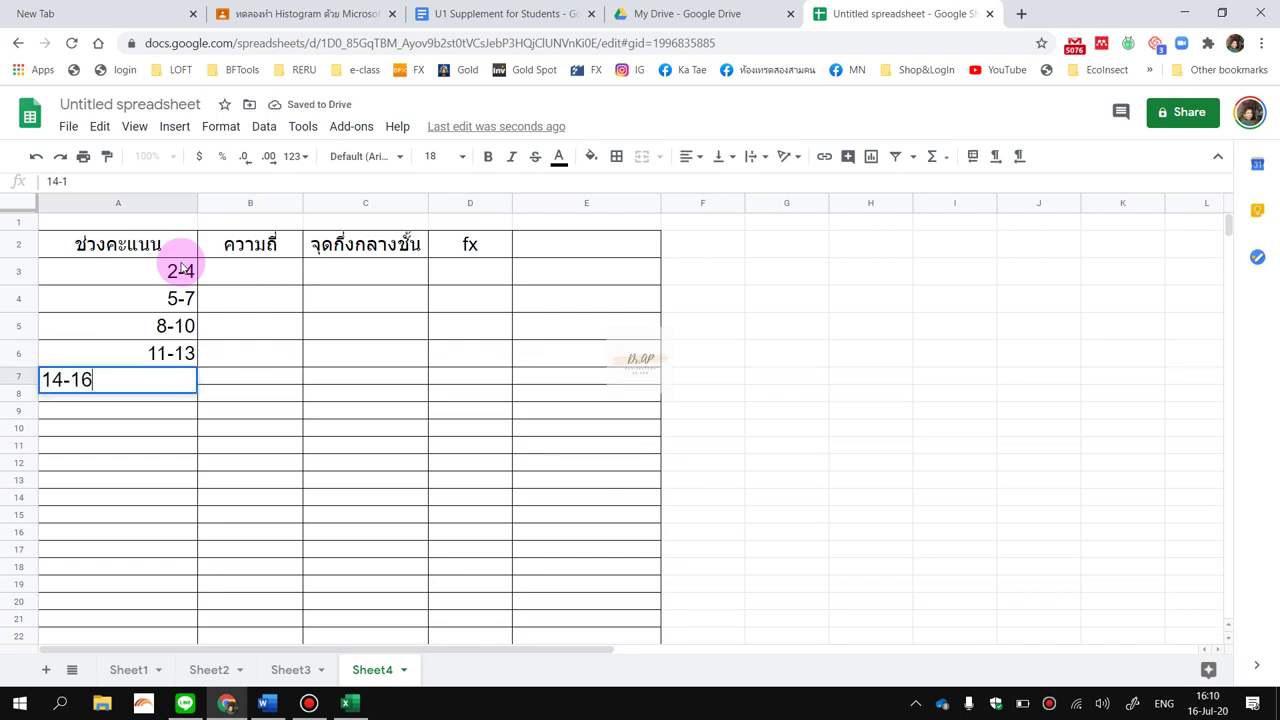
pyautogui.press('Return')
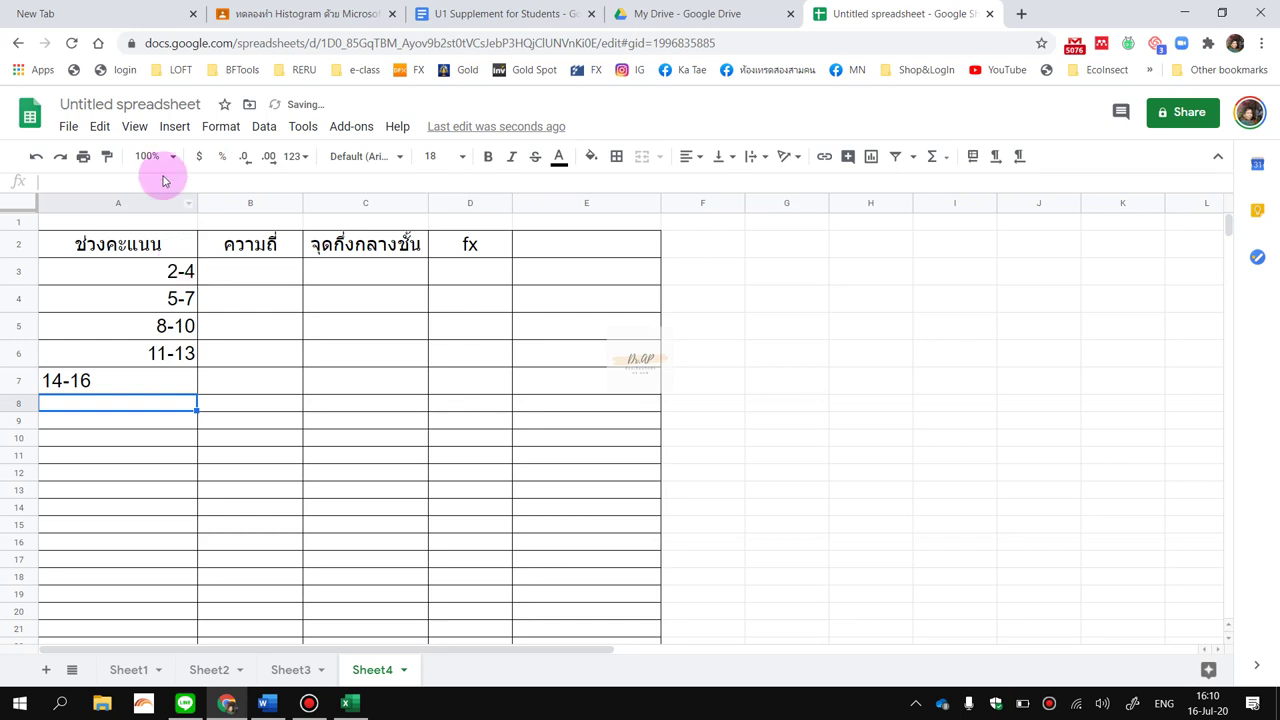
# Remove all borders from the empty cells A8:E29 below the score ranges.
pyautogui.click(116, 472)
pyautogui.moveTo(143, 410); pyautogui.dragTo(655, 520)
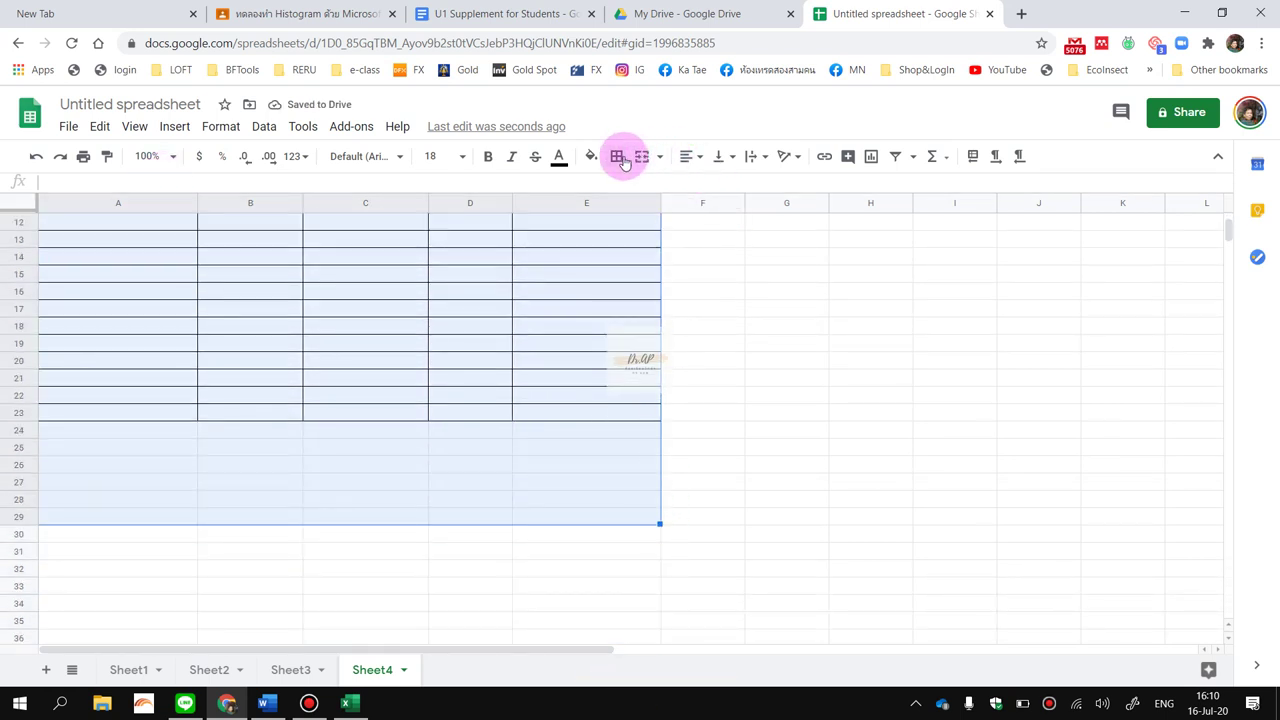
pyautogui.click(616, 156)
pyautogui.click(713, 213)
pyautogui.scroll(3, 700, 349)
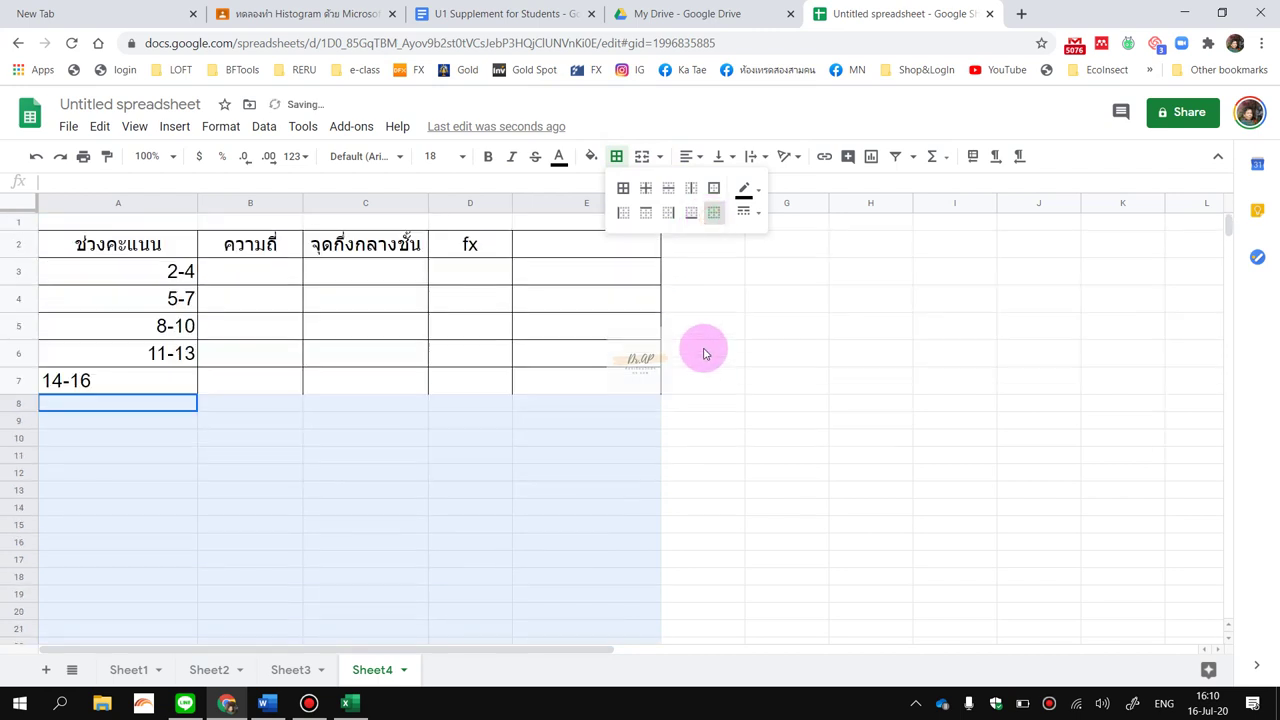
# Clear the borders from the table range A2:E7.
pyautogui.click(362, 381)
pyautogui.moveTo(103, 250); pyautogui.dragTo(575, 393)
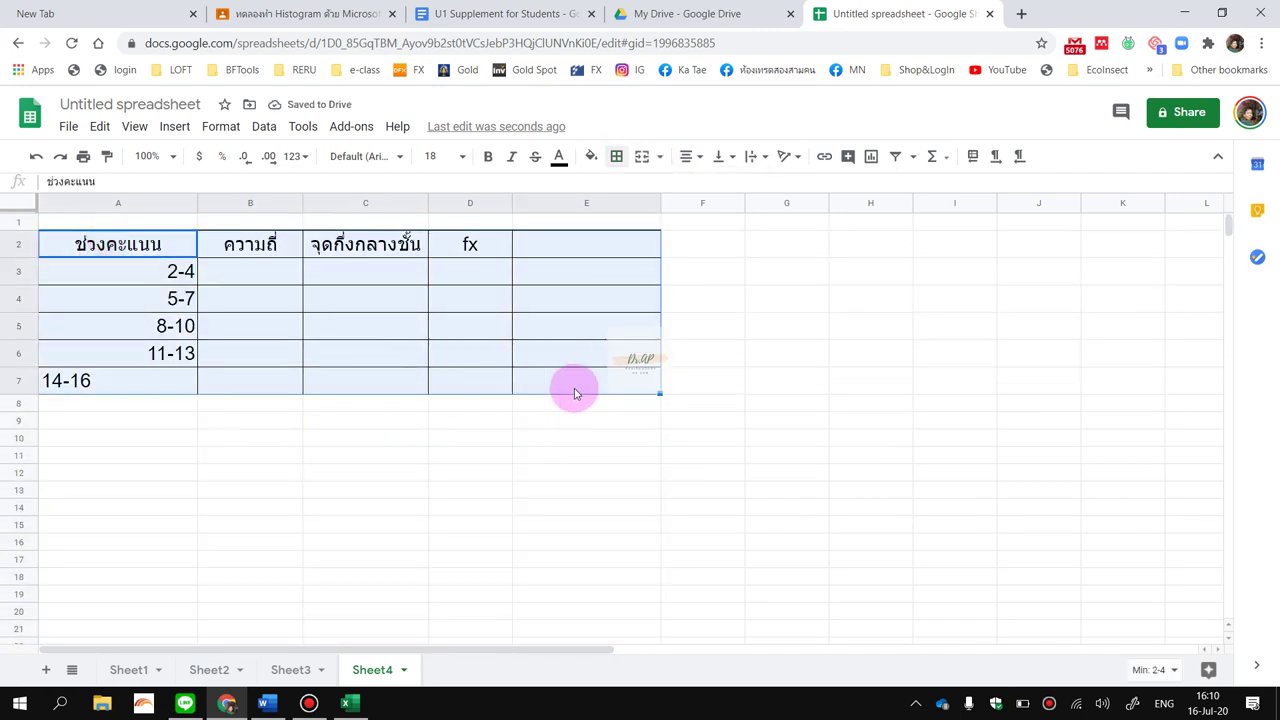
pyautogui.click(616, 156)
pyautogui.click(713, 213)
pyautogui.click(672, 343)
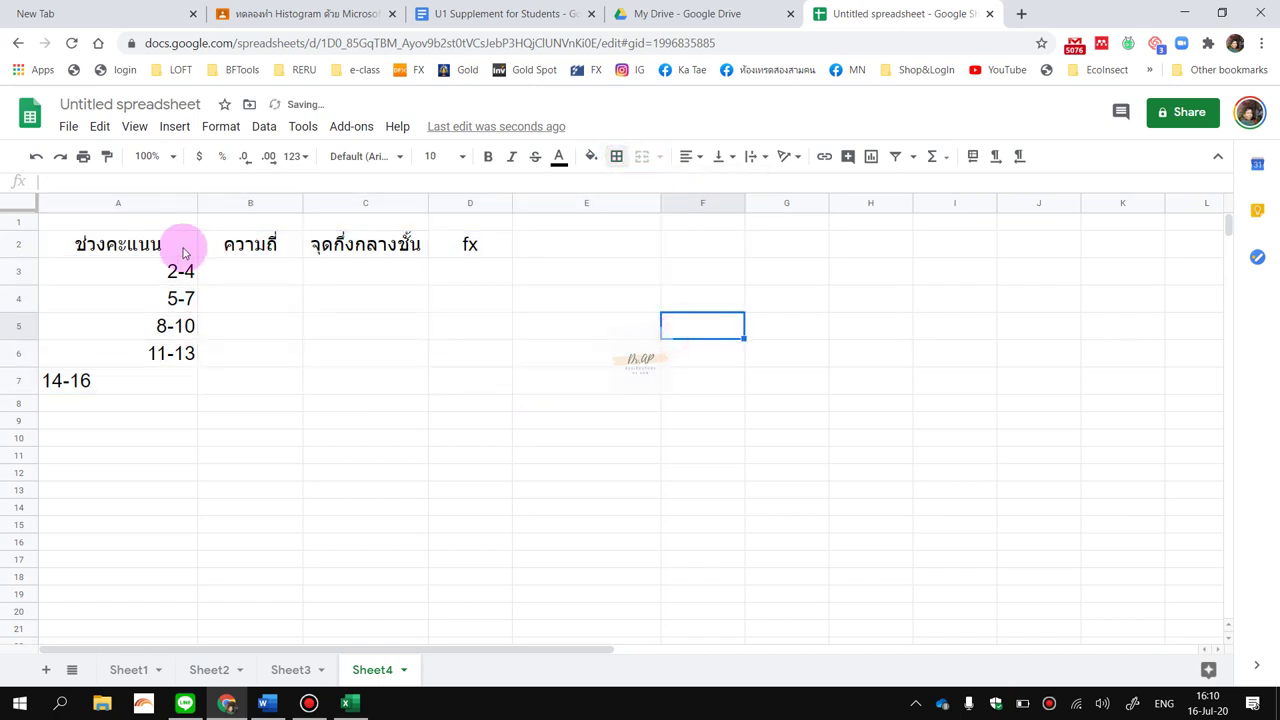
# Center the contents of cells A2:D7 horizontally and apply all borders to that range.
pyautogui.moveTo(183, 251); pyautogui.dragTo(445, 383)
pyautogui.click(686, 158)
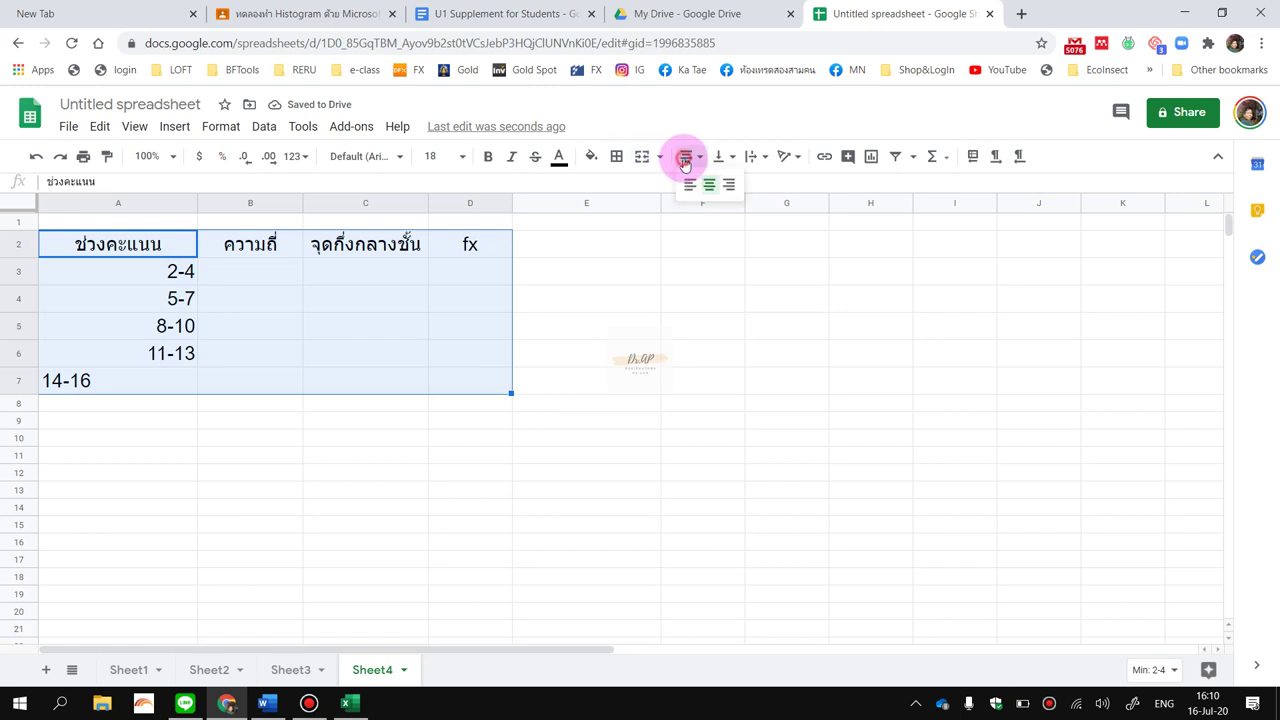
pyautogui.click(703, 181)
pyautogui.click(612, 158)
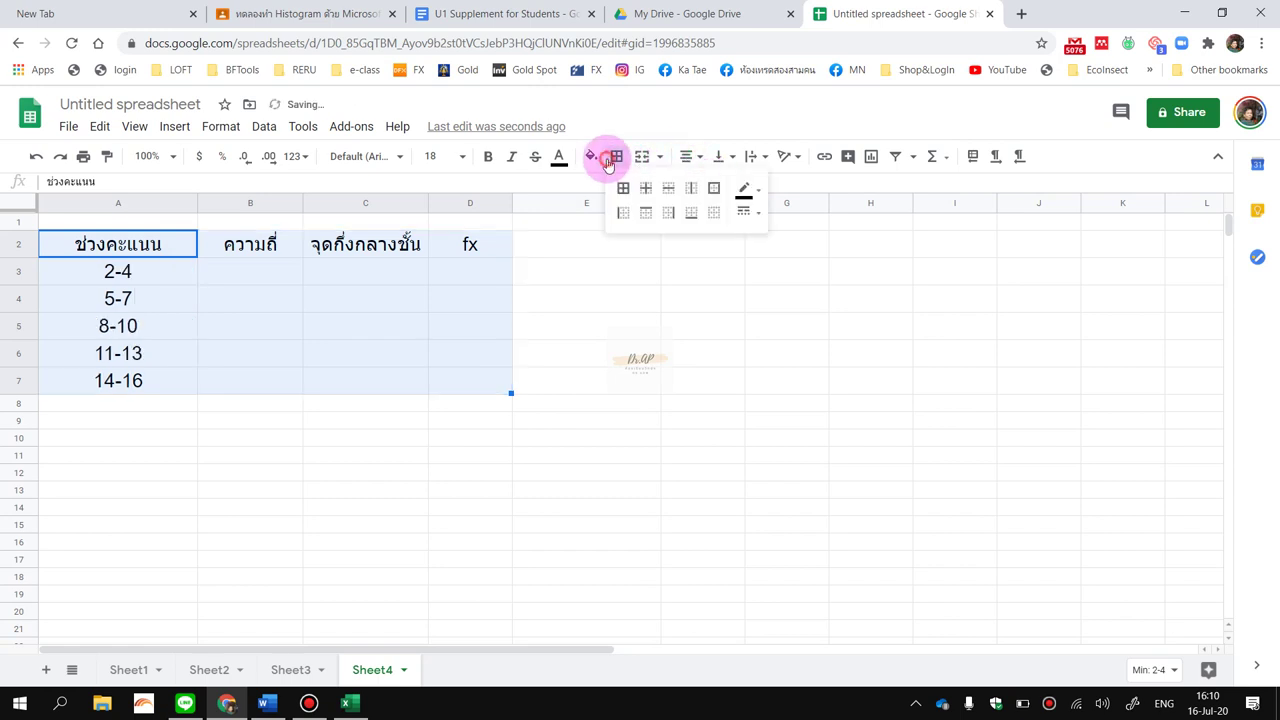
pyautogui.click(623, 188)
pyautogui.click(560, 293)
# Fill the header cells A2:D2 with light green.
pyautogui.moveTo(178, 242); pyautogui.dragTo(488, 246)
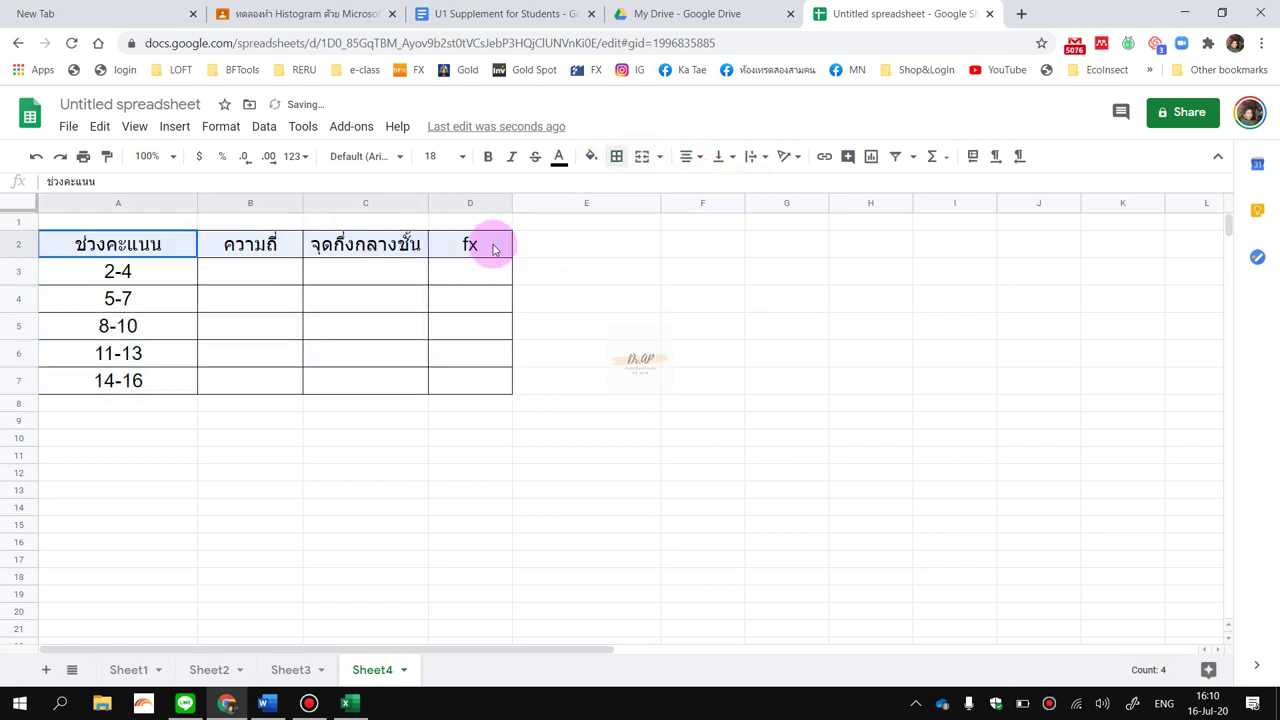
pyautogui.click(588, 158)
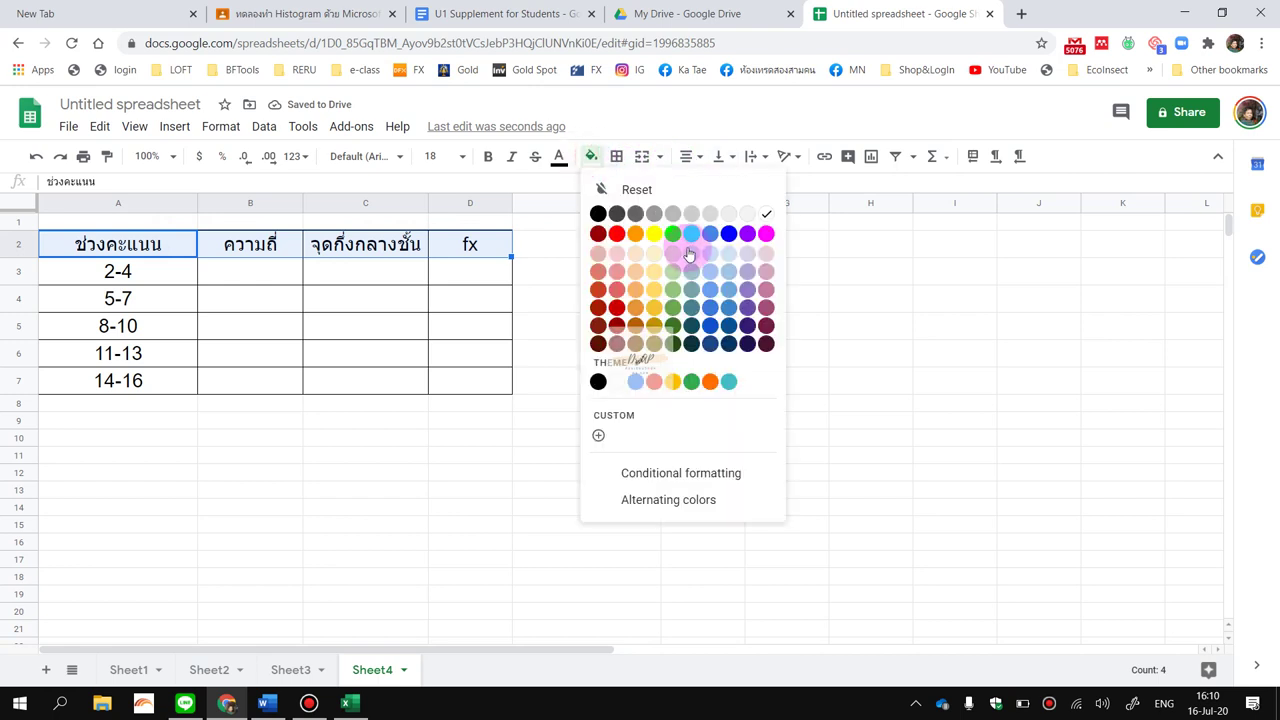
pyautogui.click(673, 253)
pyautogui.click(592, 358)
pyautogui.click(619, 455)
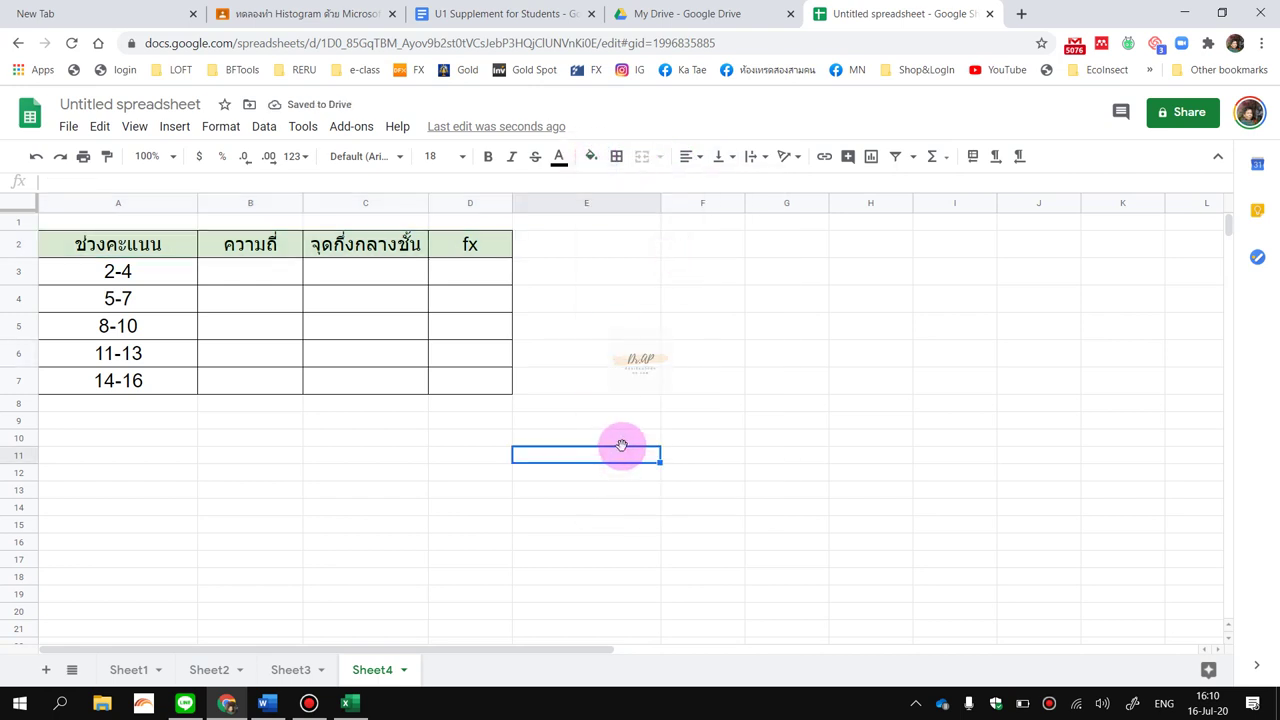
# Enter the frequencies 6, 4, 10, 8 and 2 in cells B3 to B7.
pyautogui.click(285, 283)
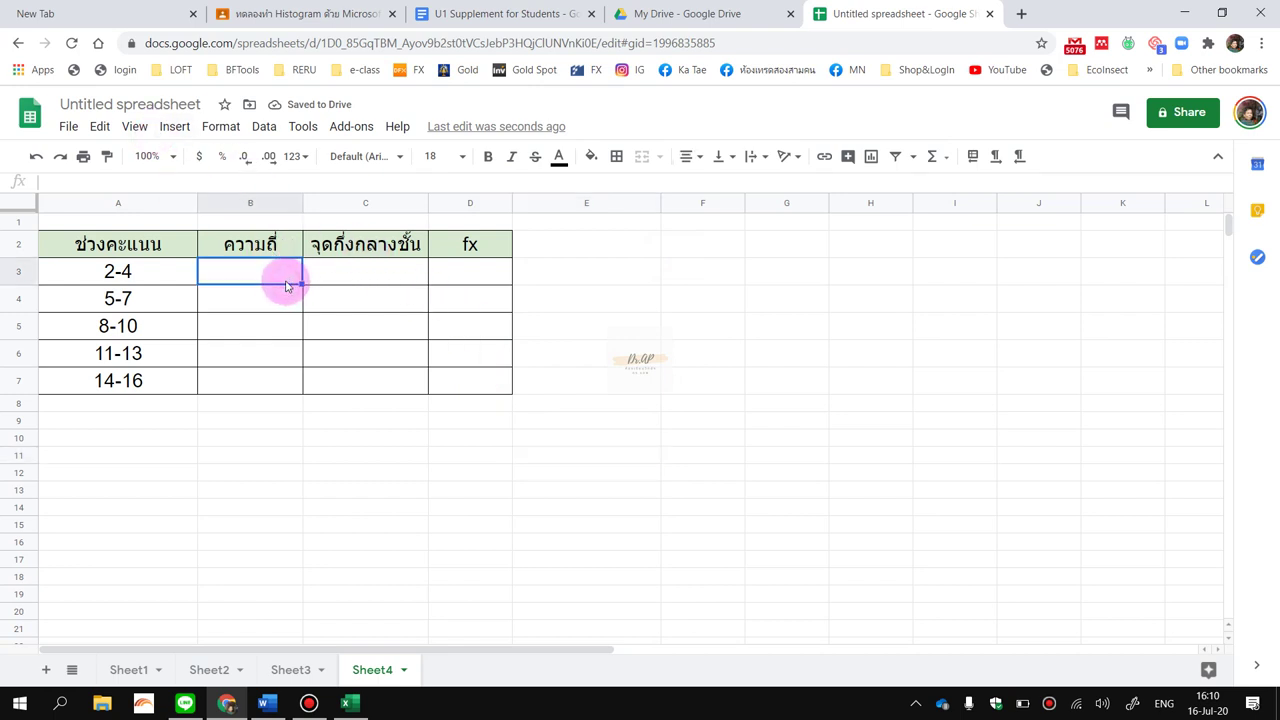
pyautogui.write('6')
pyautogui.press('Return')
pyautogui.write('4')
pyautogui.press('Return')
pyautogui.write('1')
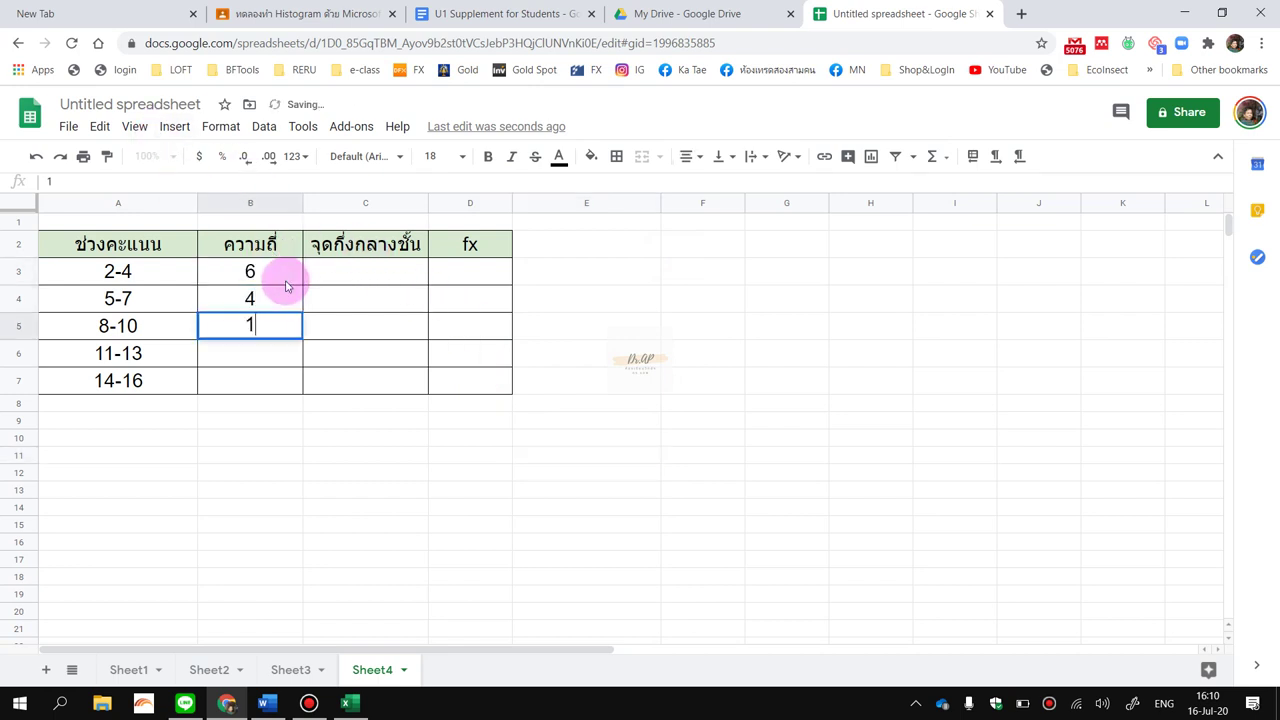
pyautogui.write('0')
pyautogui.press('Return')
pyautogui.write('8')
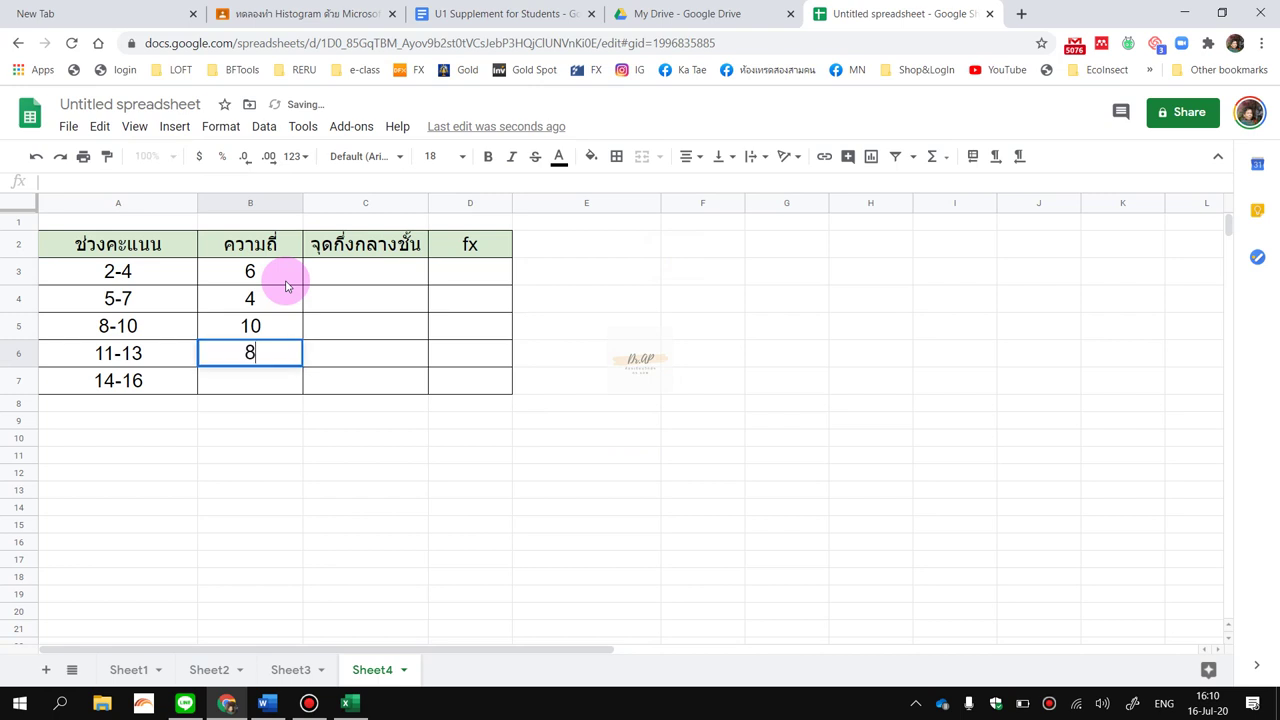
pyautogui.press('Return')
pyautogui.write('2')
pyautogui.press('Return')
pyautogui.press('Right')
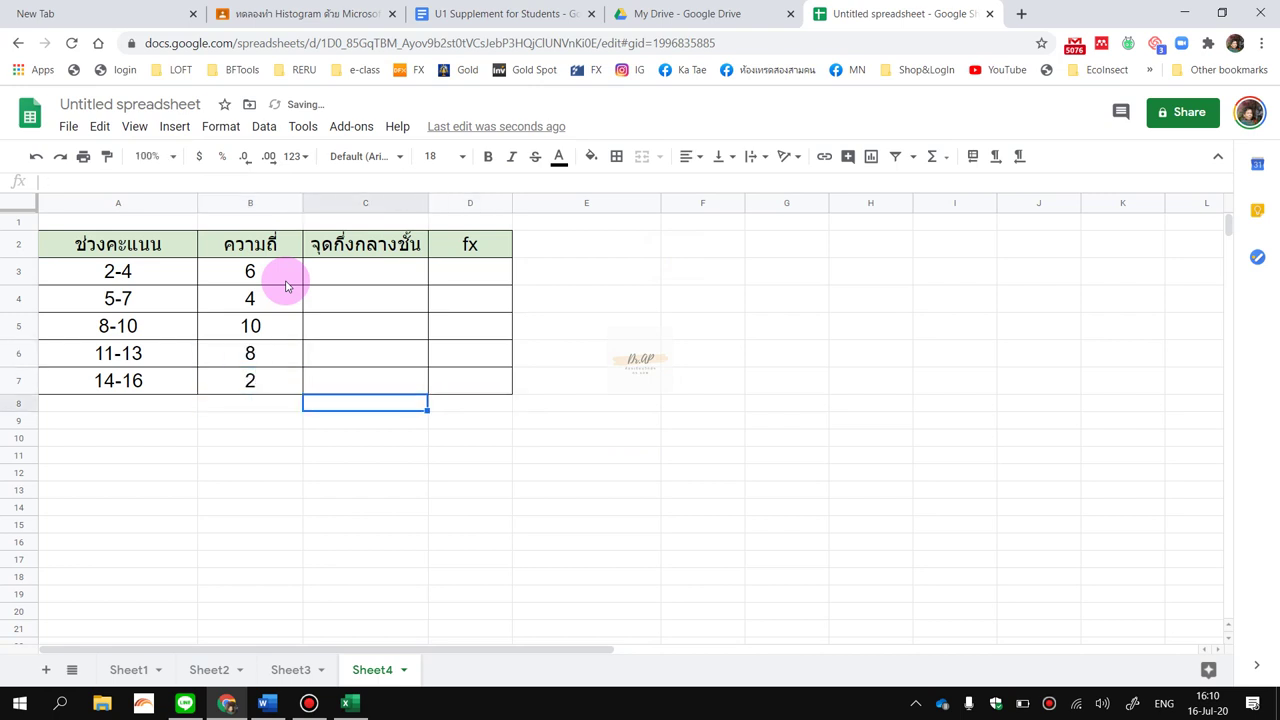
pyautogui.press('Right')
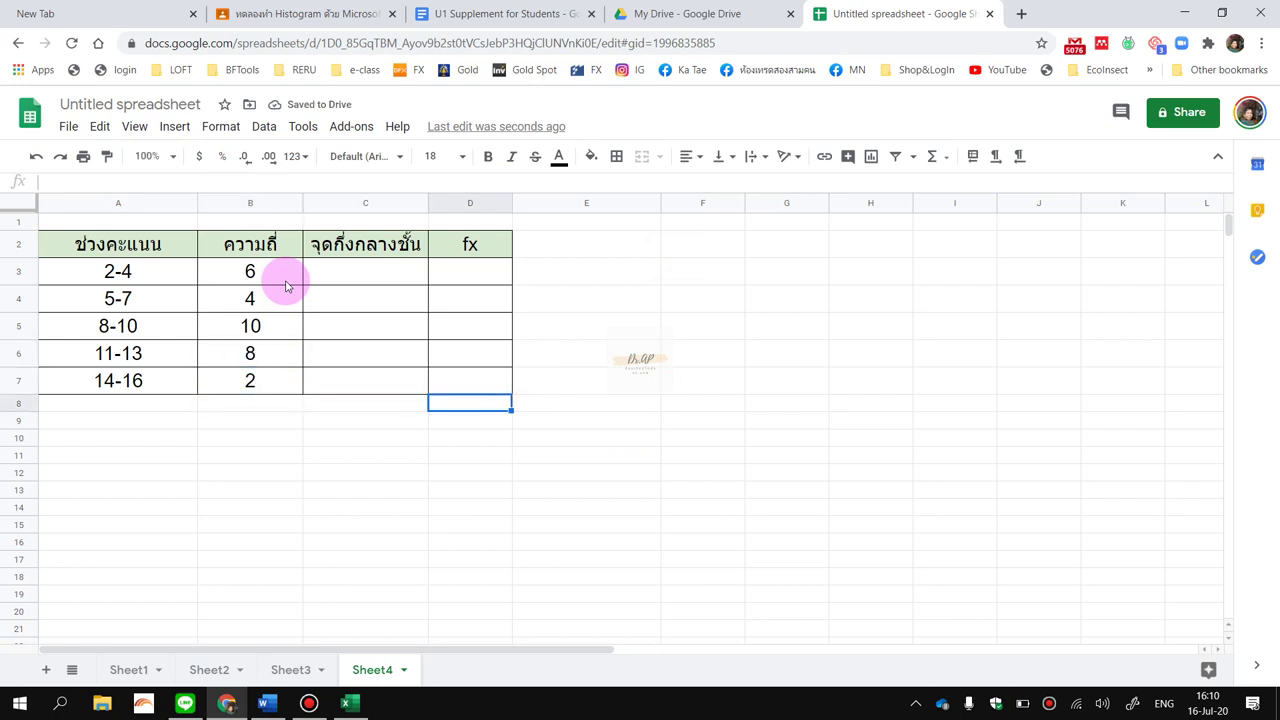
pyautogui.press('Left')
pyautogui.press('Left')
pyautogui.press('Left')
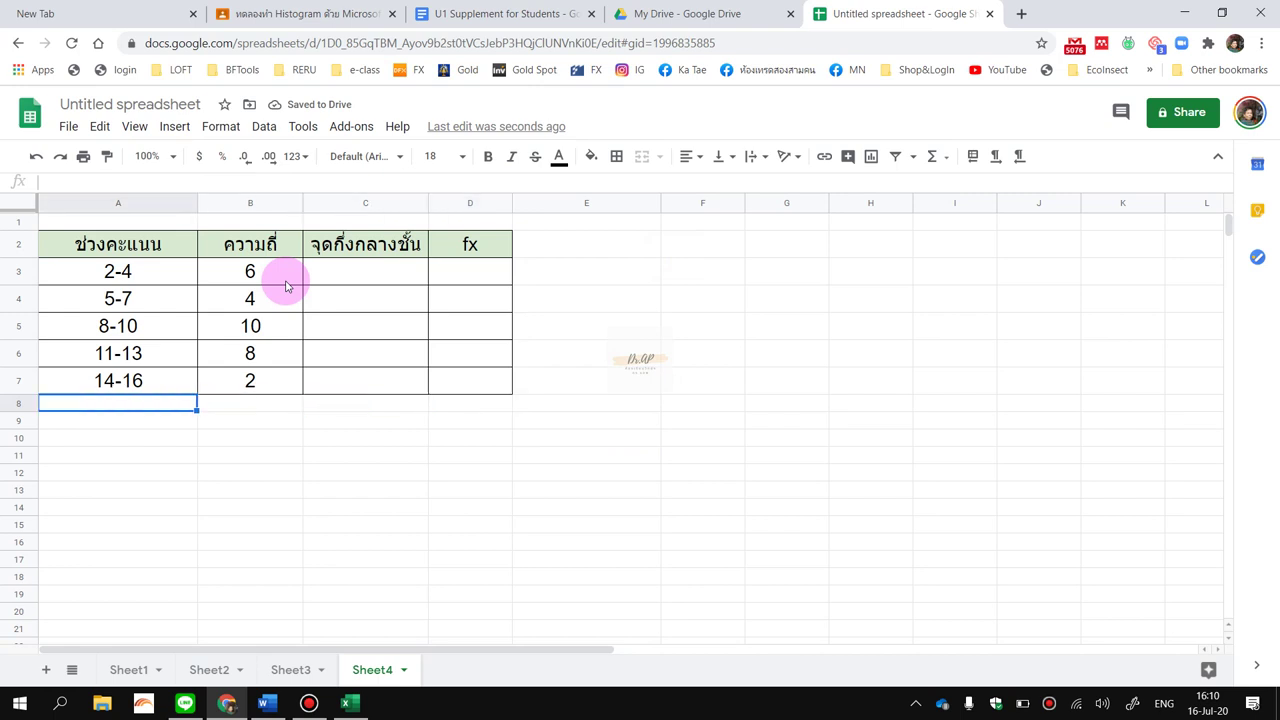
pyautogui.press('Right')
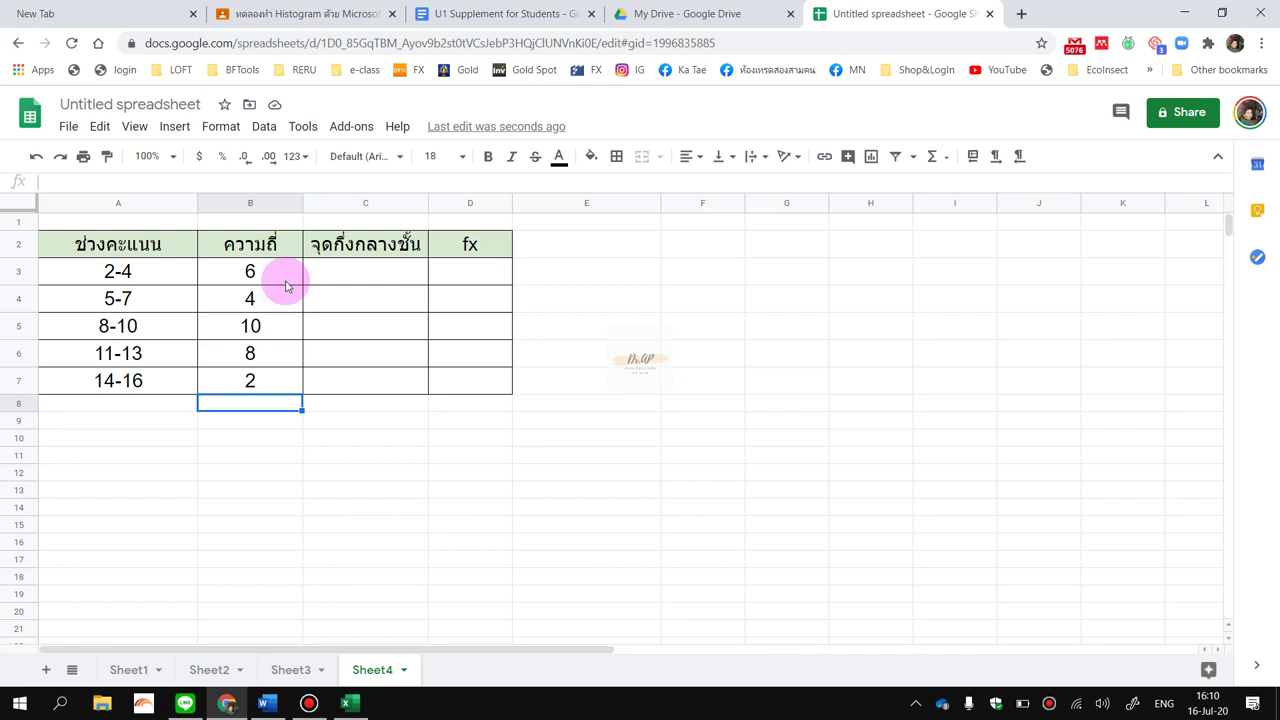
# Replace the header in D2 with "ความถี่สัมพัทธ์" and widen column D to fit it.
pyautogui.click(460, 248)
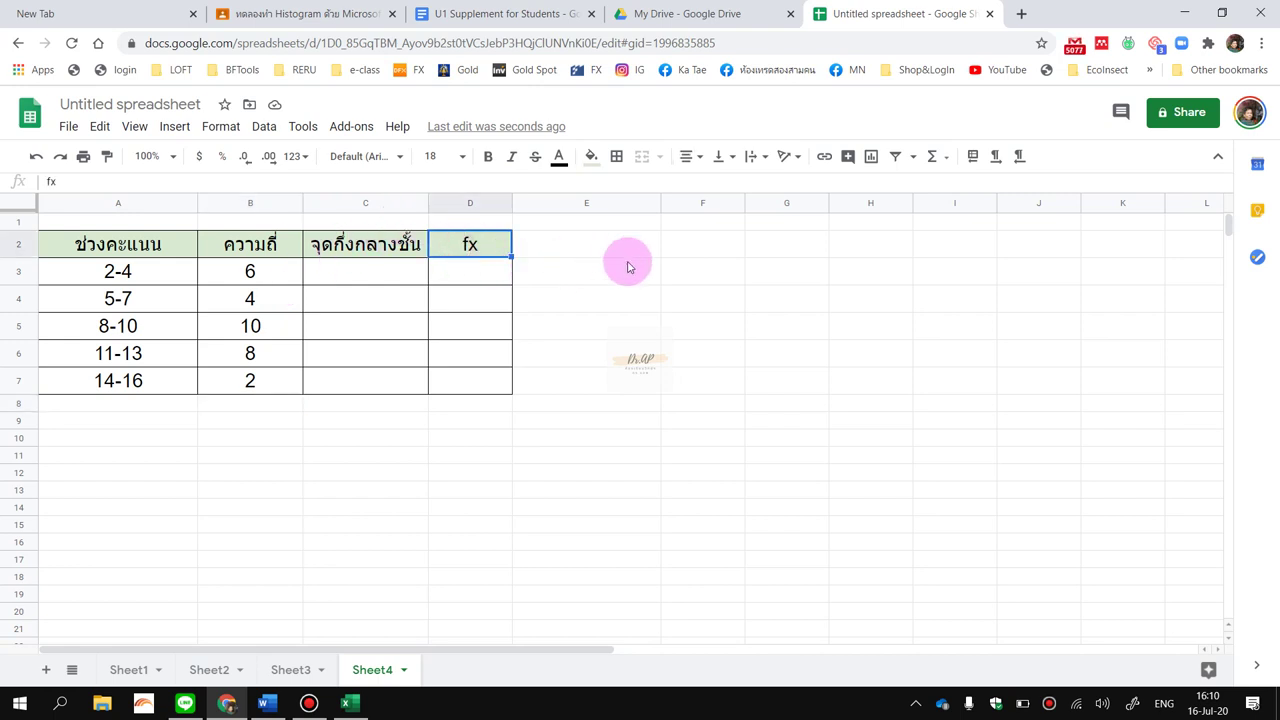
pyautogui.write('8;k')
pyautogui.press('BackSpace')
pyautogui.press('BackSpace')
pyautogui.press('BackSpace')
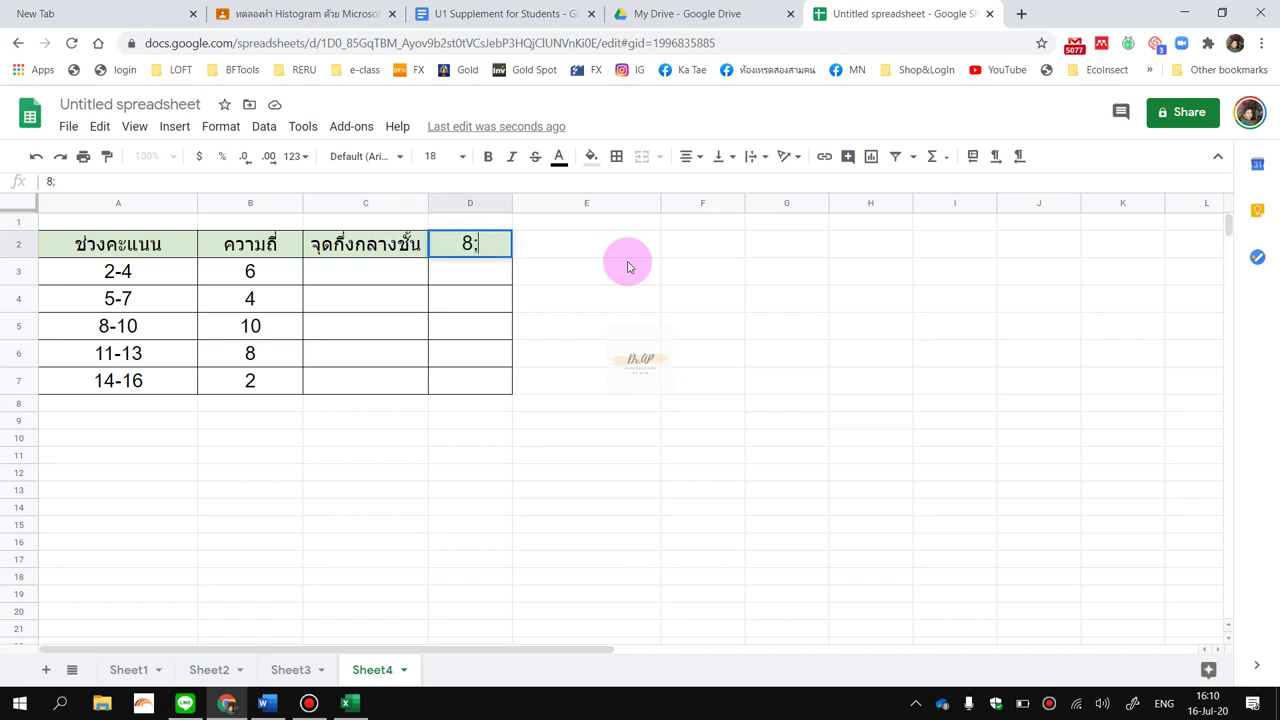
pyautogui.hotkey('alt', 'shift')
pyautogui.write('ความถี่')
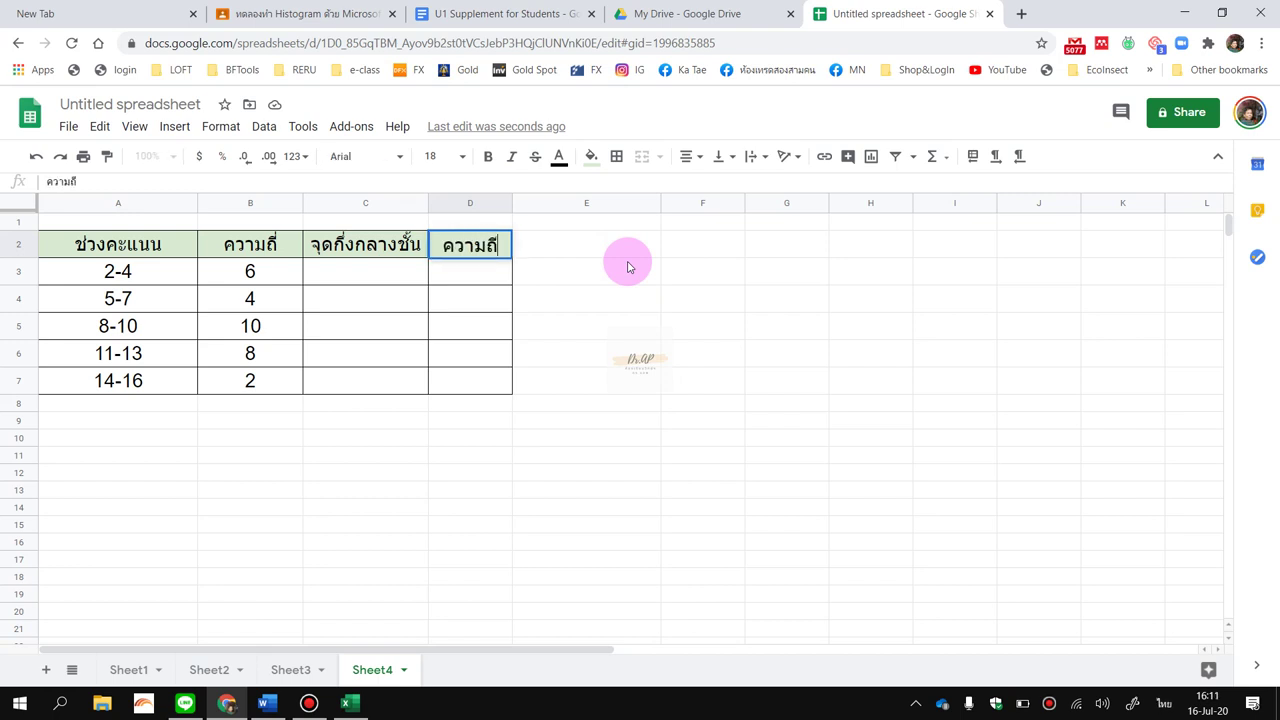
pyautogui.write('สัมพัทธ์')
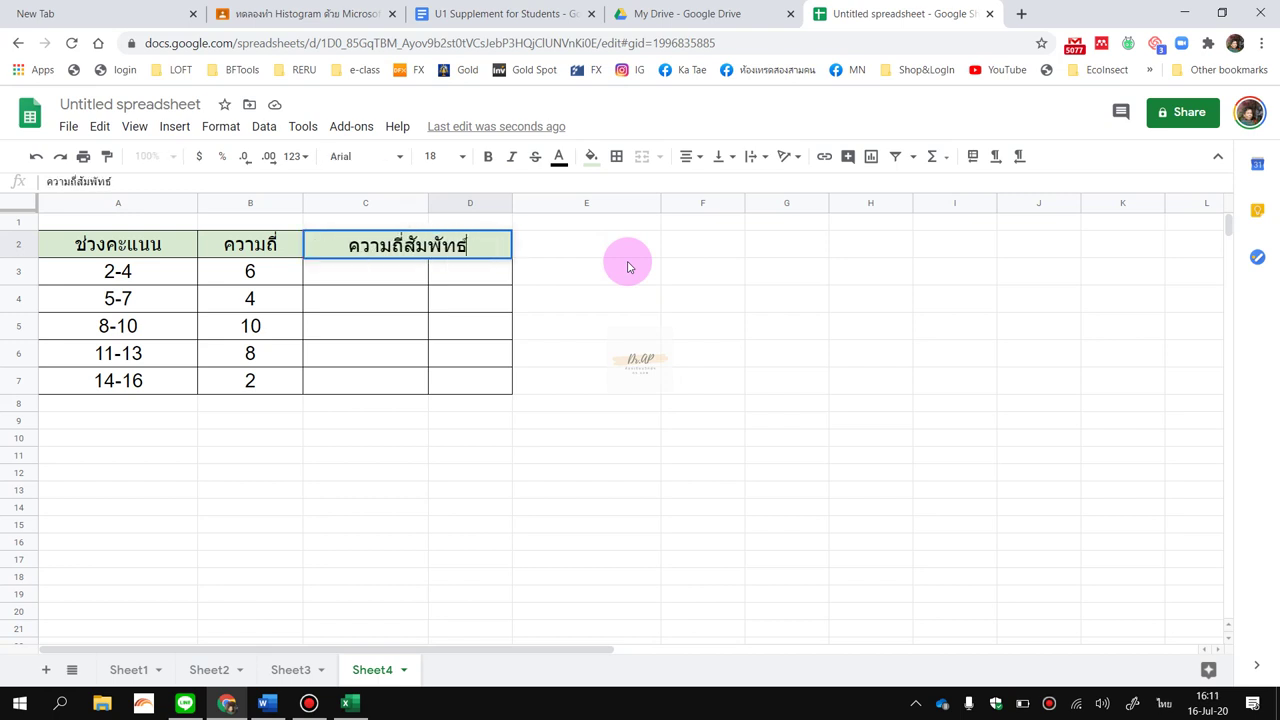
pyautogui.press('Return')
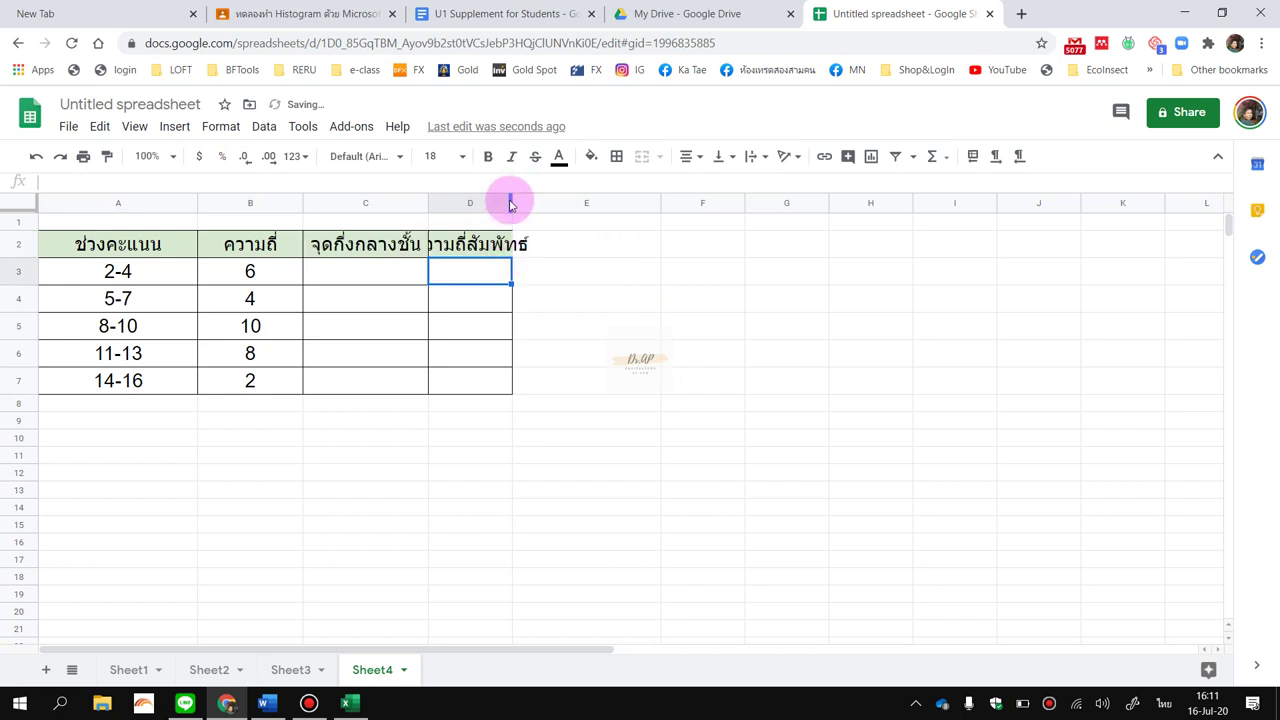
pyautogui.moveTo(512, 200); pyautogui.dragTo(553, 200)
# Enter the class midpoints 3, 6, 9, 12 and 15 in cells C3 to C7.
pyautogui.click(411, 267)
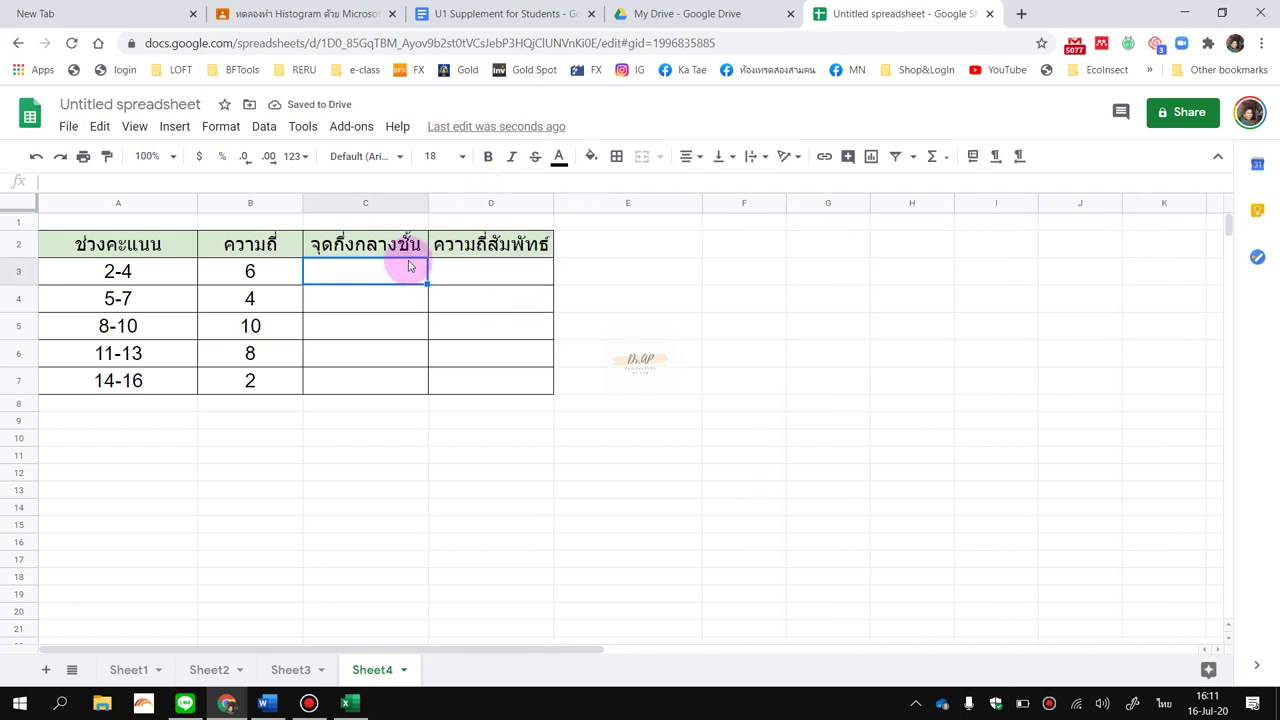
pyautogui.press('`')
pyautogui.write('3')
pyautogui.press('Return')
pyautogui.click(408, 266)
pyautogui.press('Down')
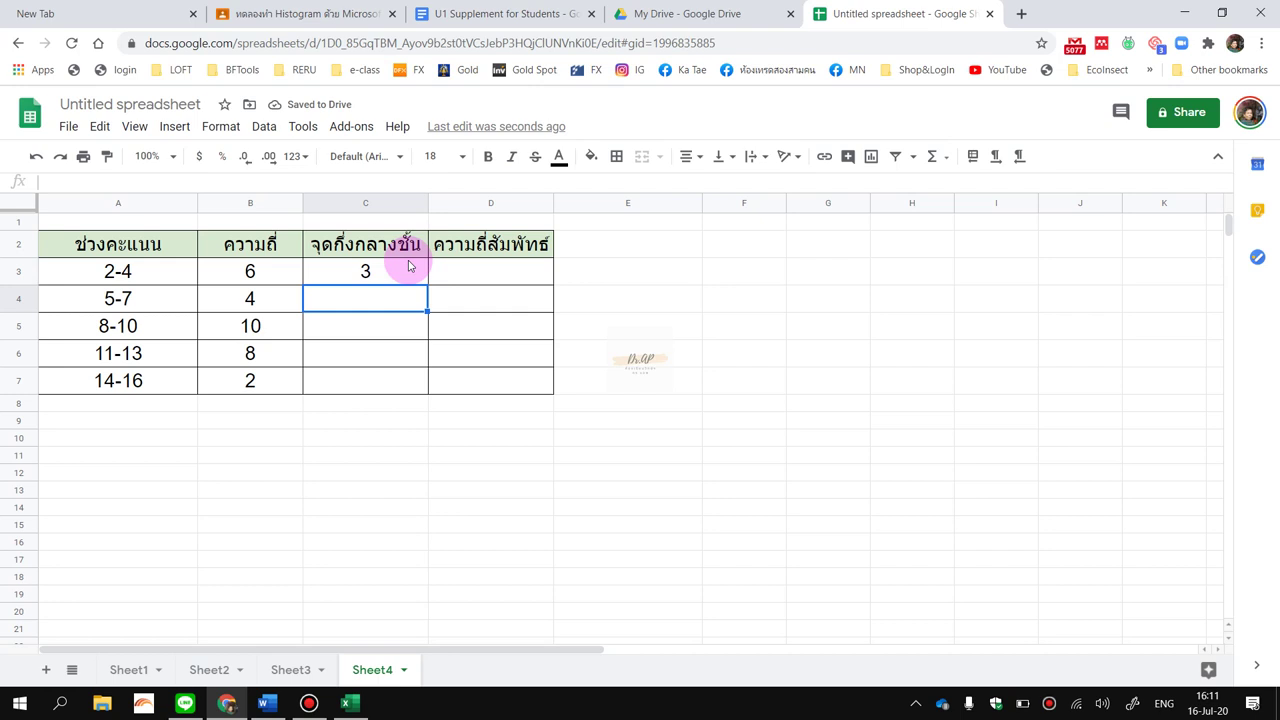
pyautogui.write('6')
pyautogui.press('Return')
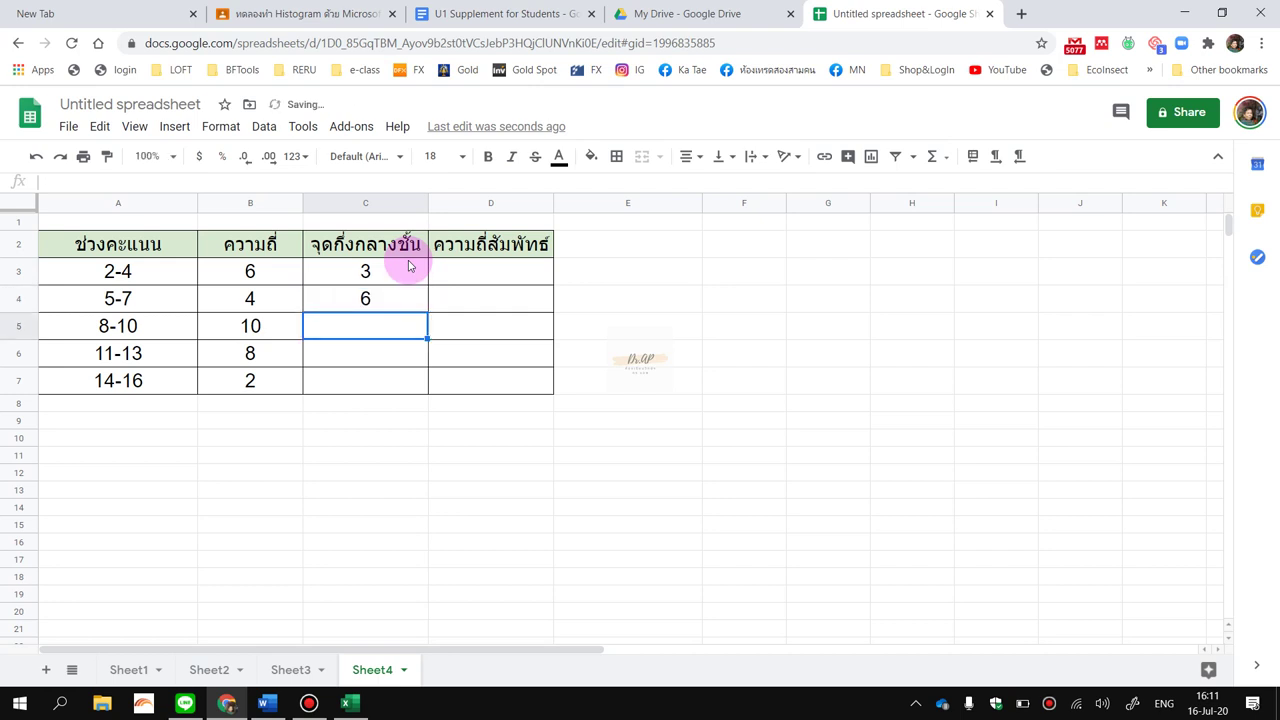
pyautogui.write('9')
pyautogui.press('Return')
pyautogui.write('12')
pyautogui.press('Return')
pyautogui.write('1')
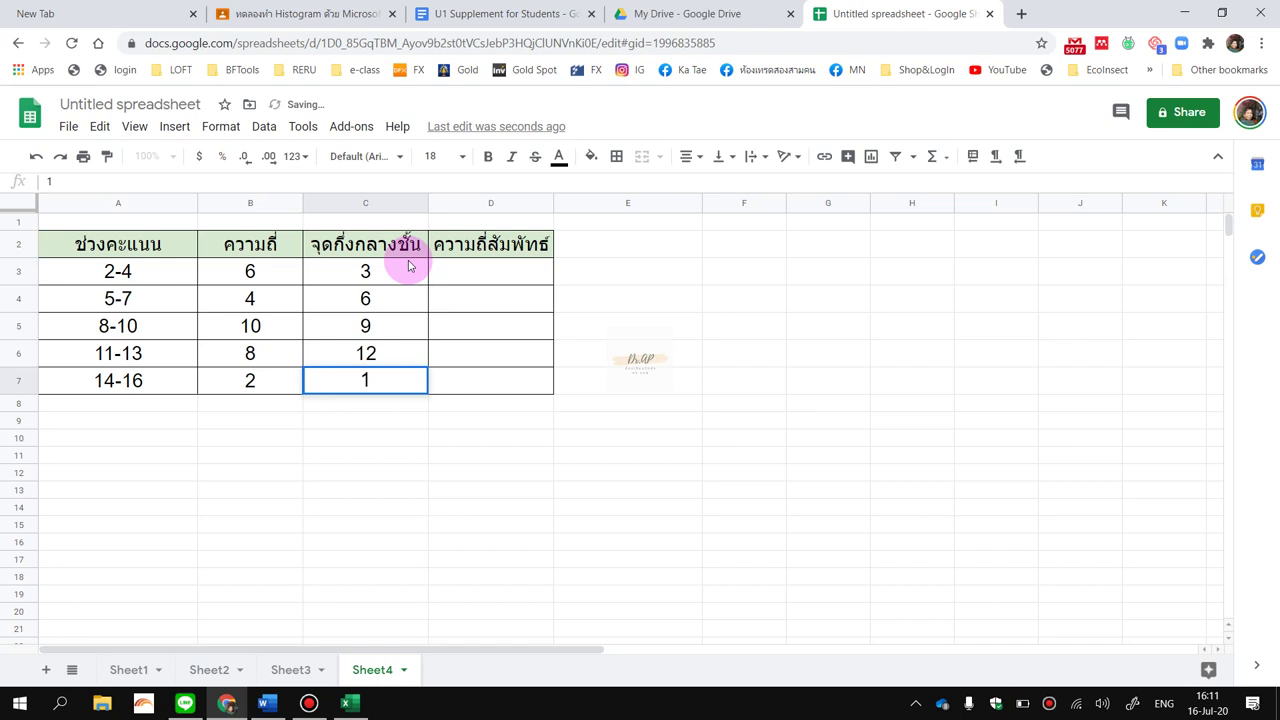
pyautogui.write('5')
pyautogui.press('Tab')
pyautogui.press('Left')
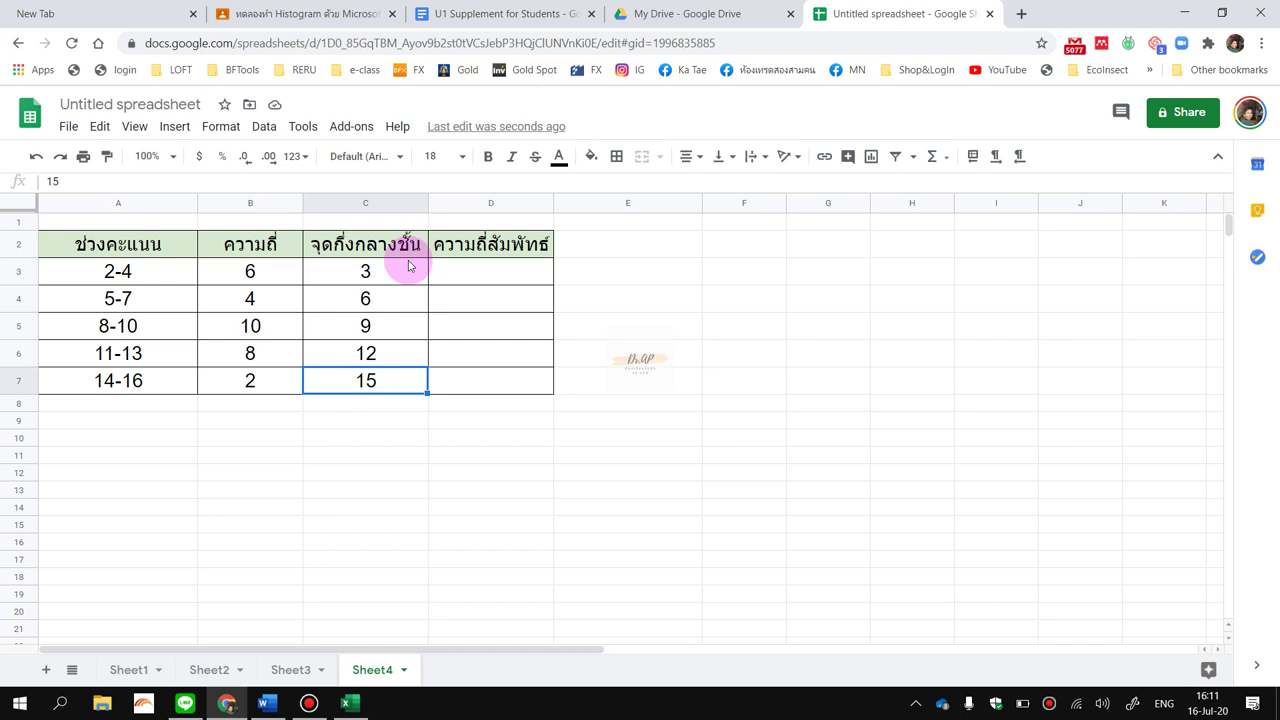
# Enter the header "fx" in cell E2.
pyautogui.press('Right')
pyautogui.press('Right')
pyautogui.press('Up')
pyautogui.press('Up')
pyautogui.press('Up')
pyautogui.press('Up')
pyautogui.press('Up')
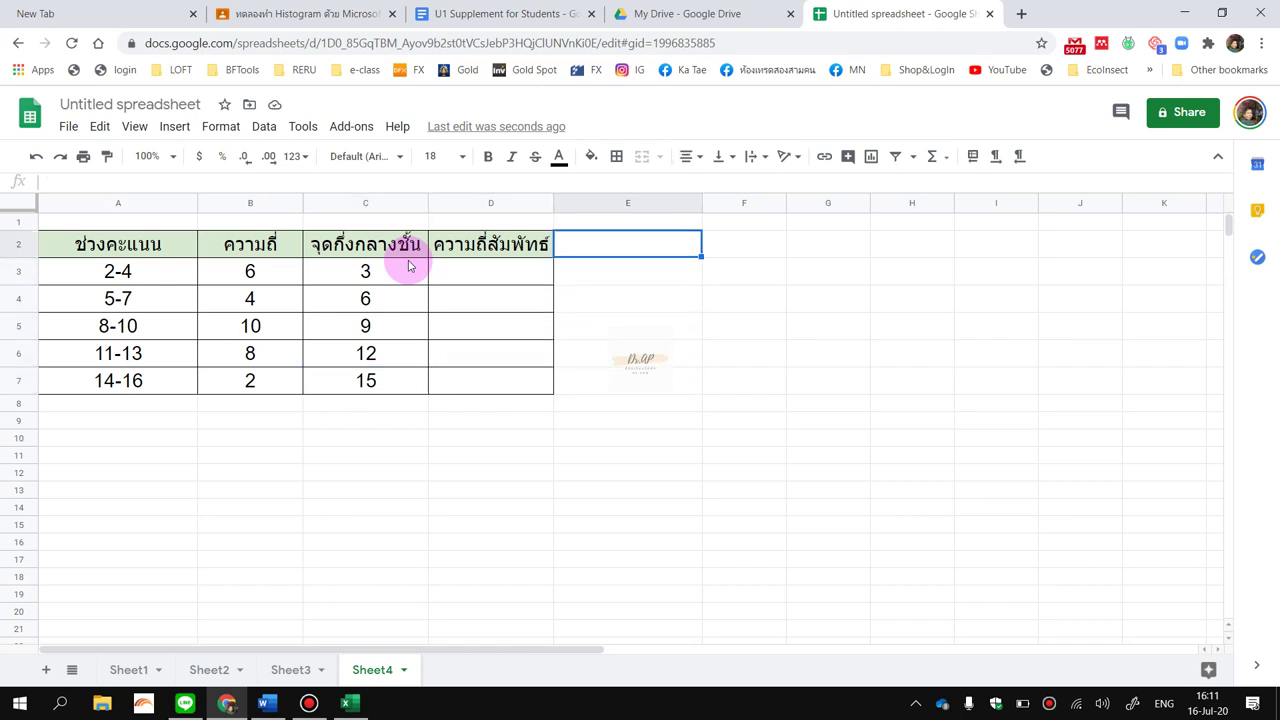
pyautogui.write('fx')
# Append "(f)" to the frequency header in cell B2.
pyautogui.press('Left')
pyautogui.press('Left')
pyautogui.press('Left')
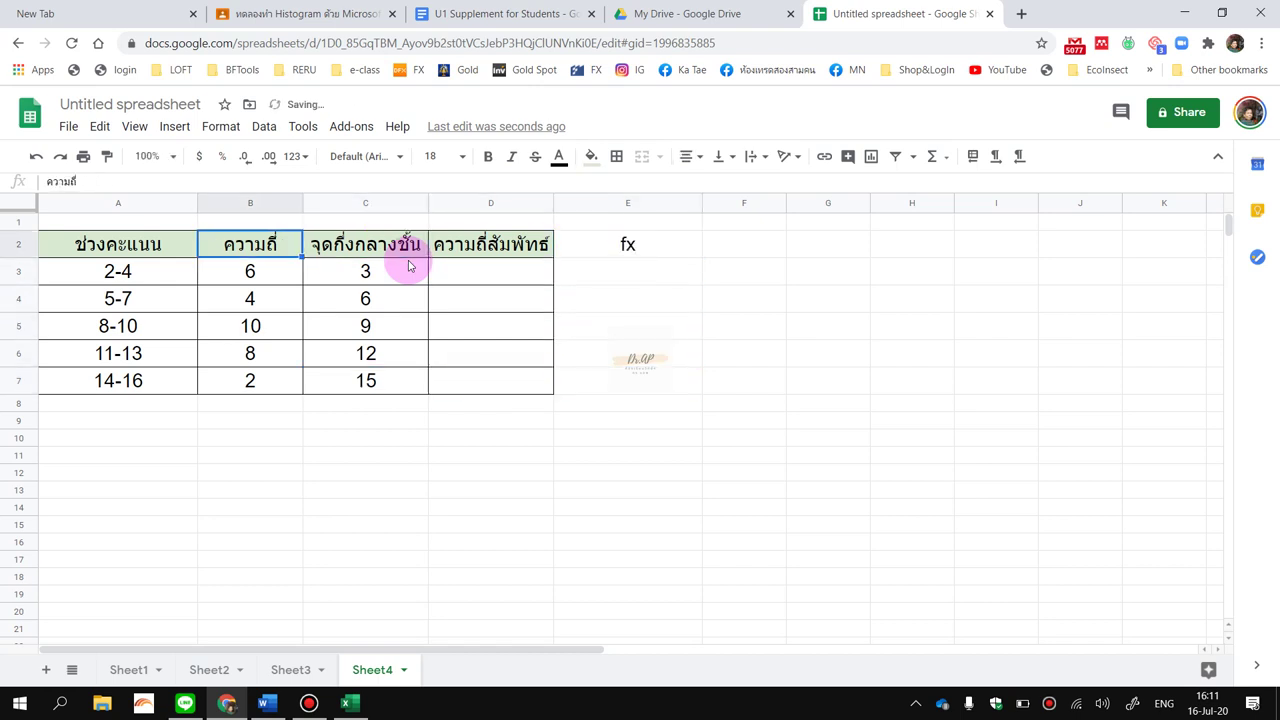
pyautogui.click(200, 181)
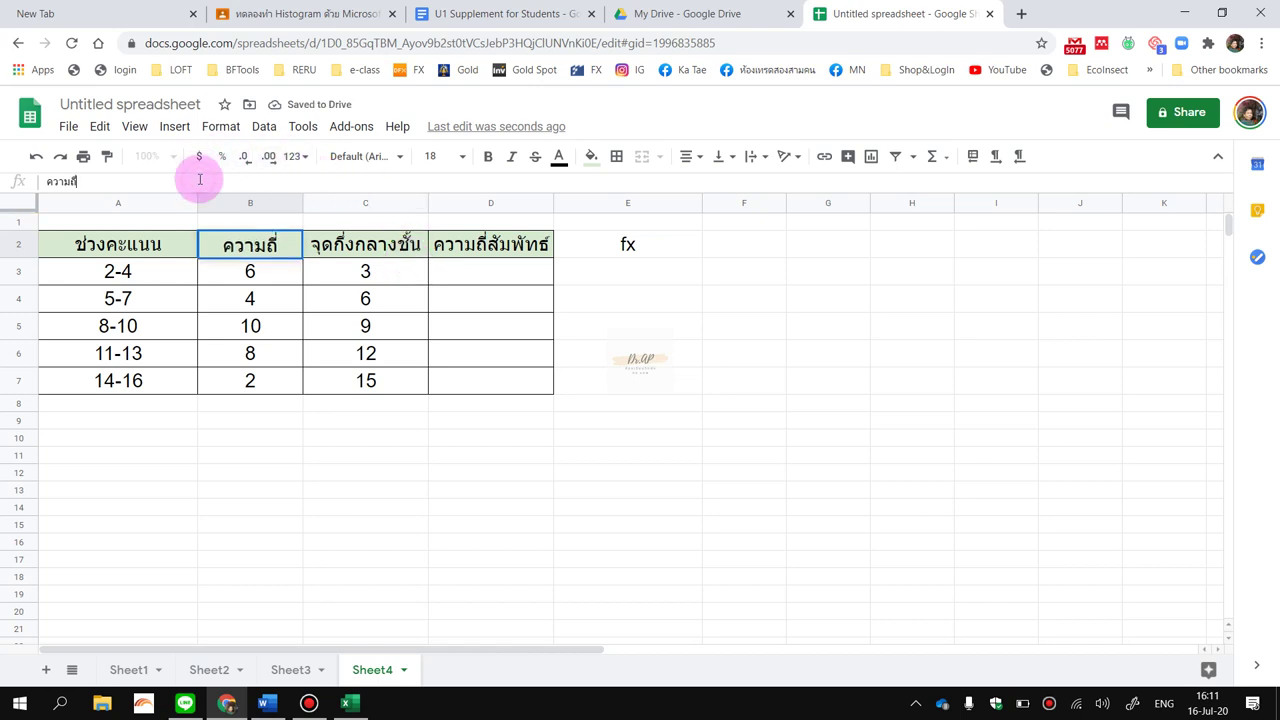
pyautogui.write('(f)')
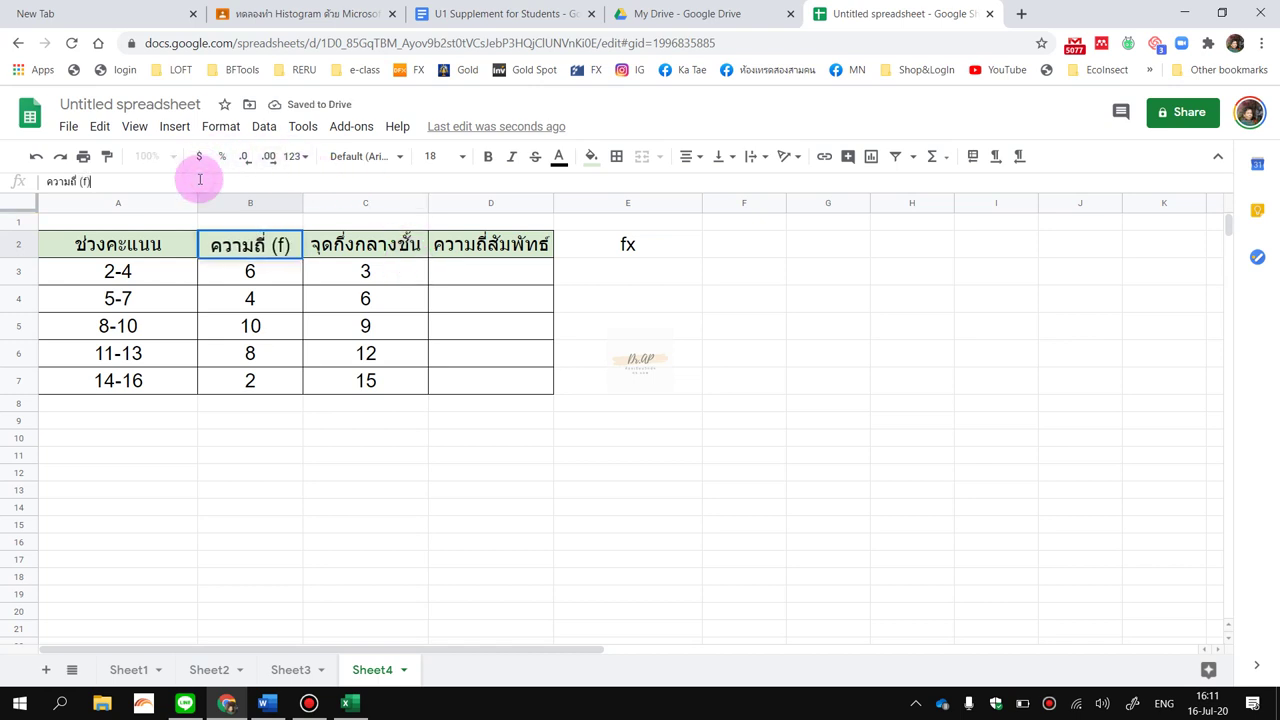
pyautogui.press('Tab')
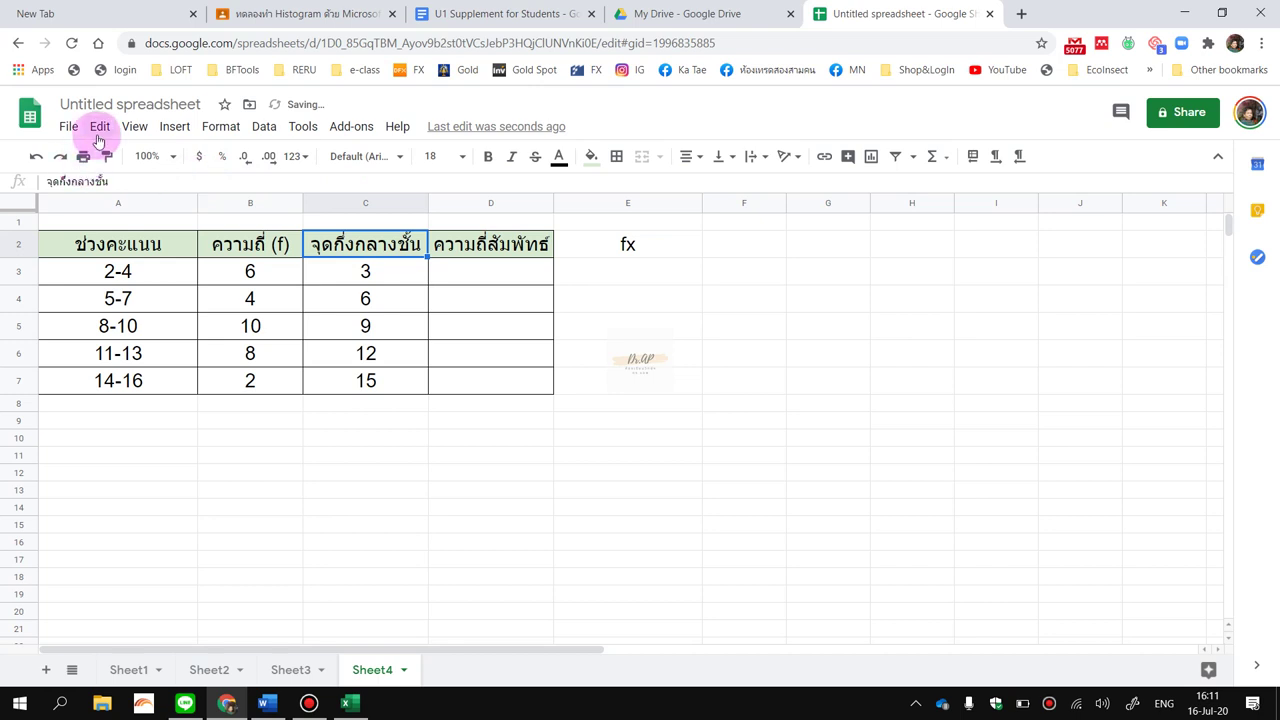
# Append "(x)" to the midpoint header in cell C2 and widen column C to fit it.
pyautogui.click(184, 184)
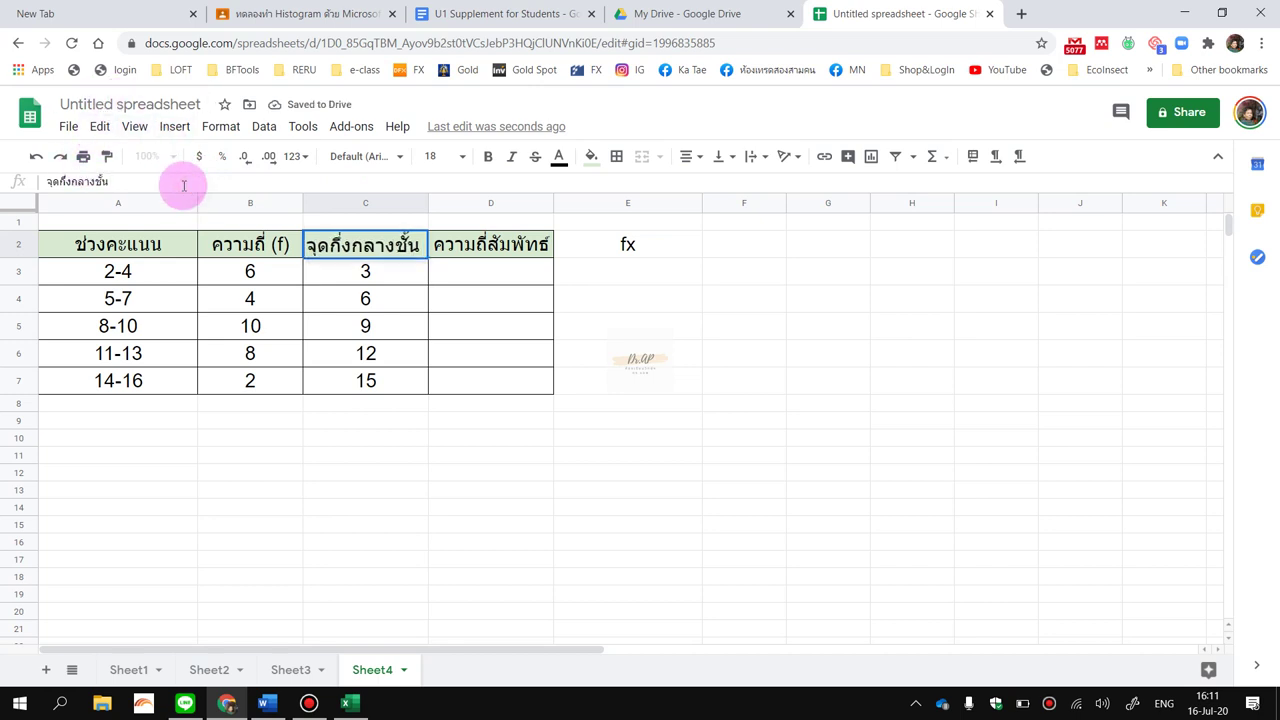
pyautogui.write('(x)')
pyautogui.press('Tab')
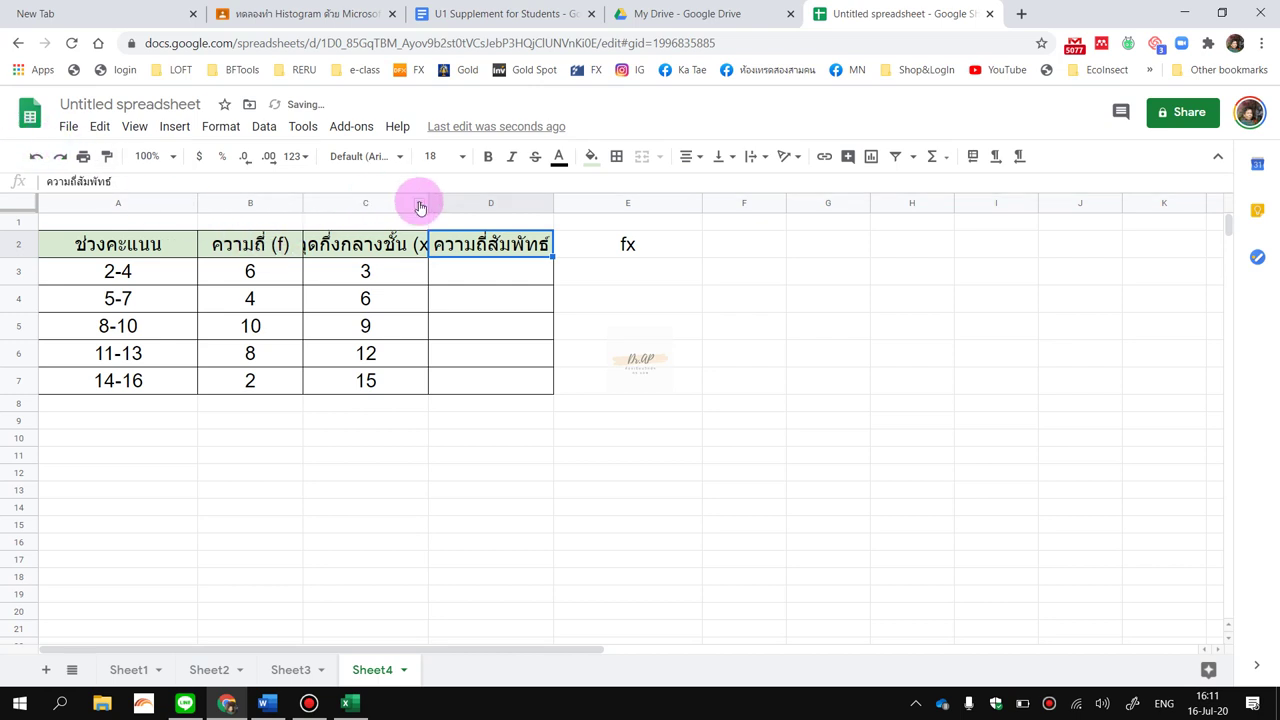
pyautogui.moveTo(428, 204); pyautogui.dragTo(461, 203)
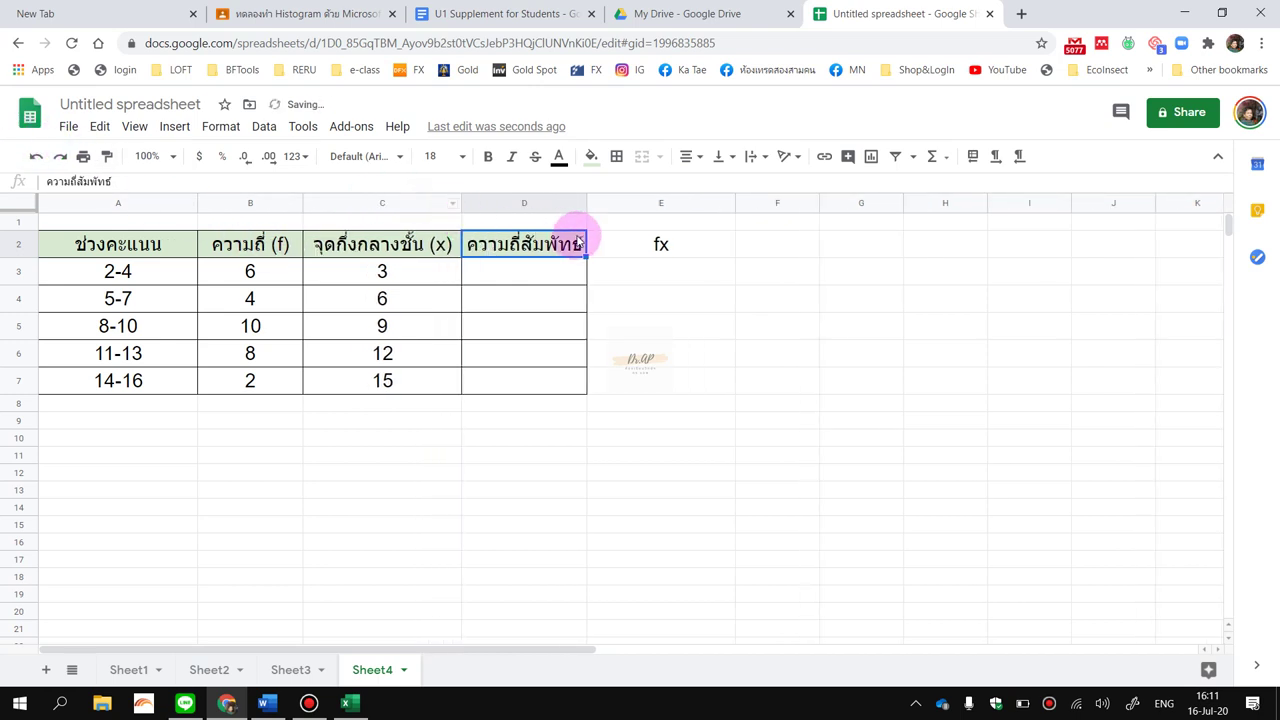
# Fill the fx header in E2 with the light green of the other headers and apply all borders to E2:E7.
pyautogui.click(610, 248)
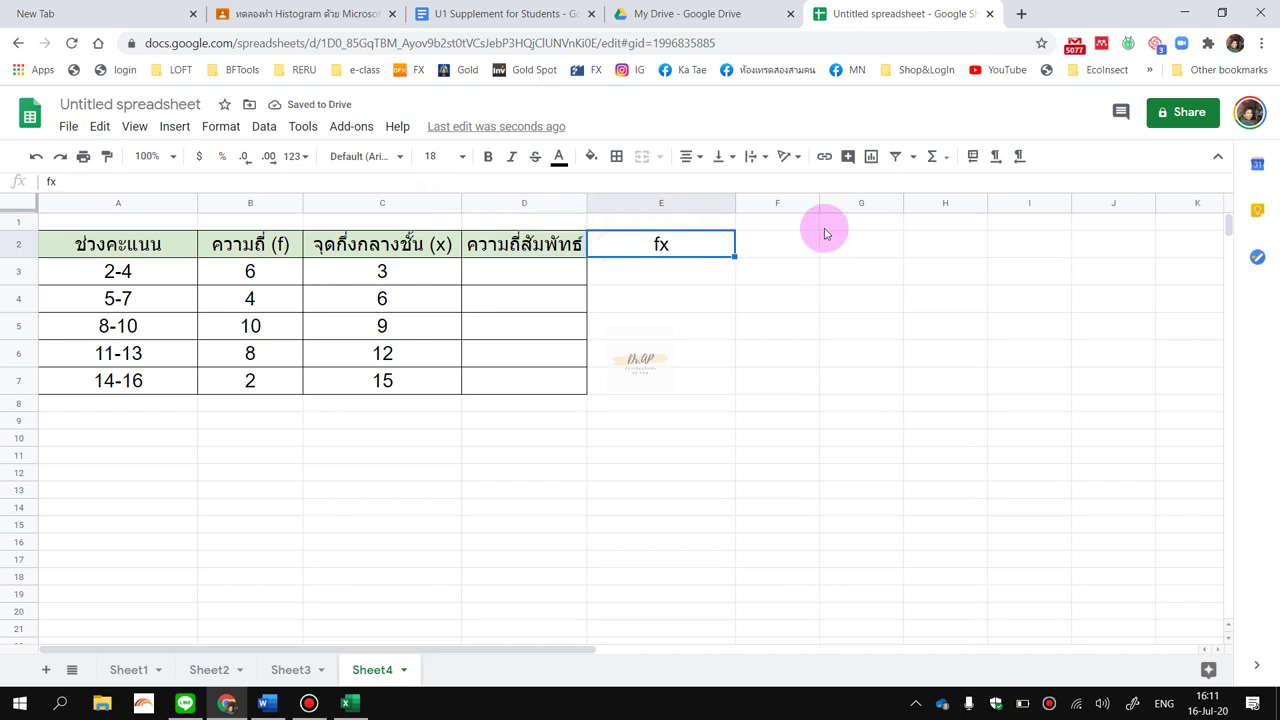
pyautogui.click(594, 157)
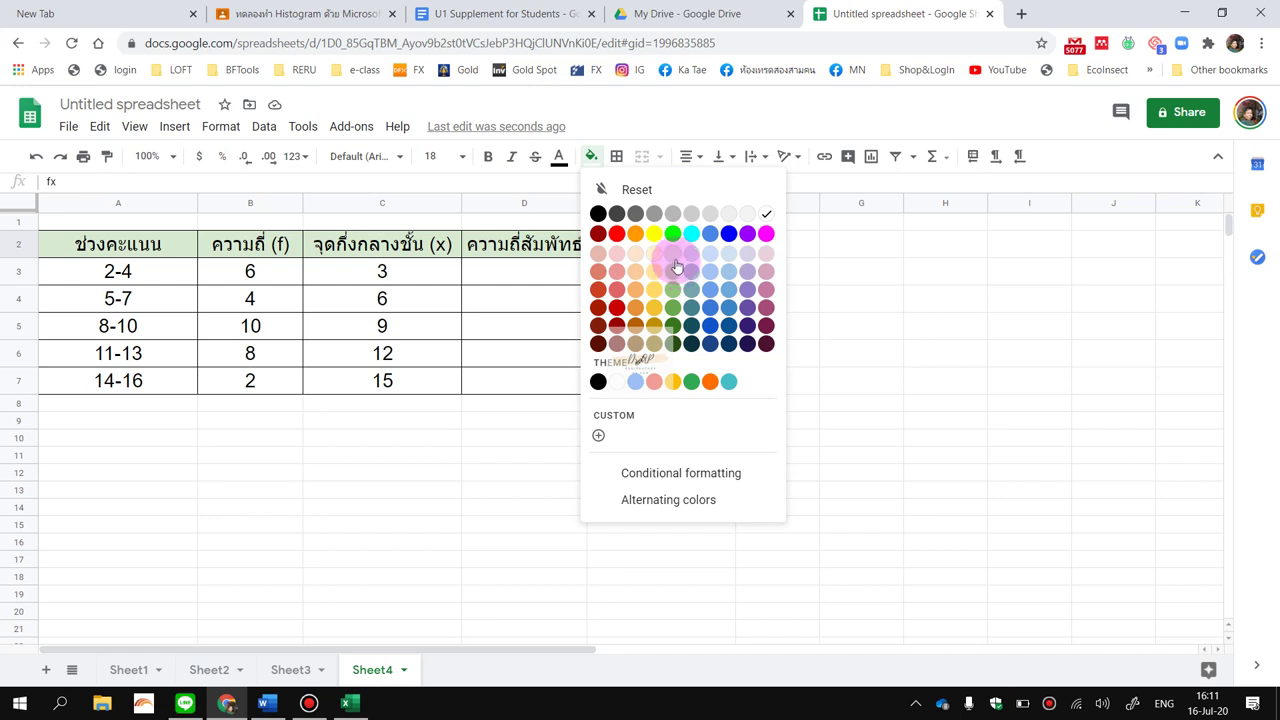
pyautogui.click(672, 252)
pyautogui.moveTo(623, 244); pyautogui.dragTo(637, 380)
pyautogui.click(616, 156)
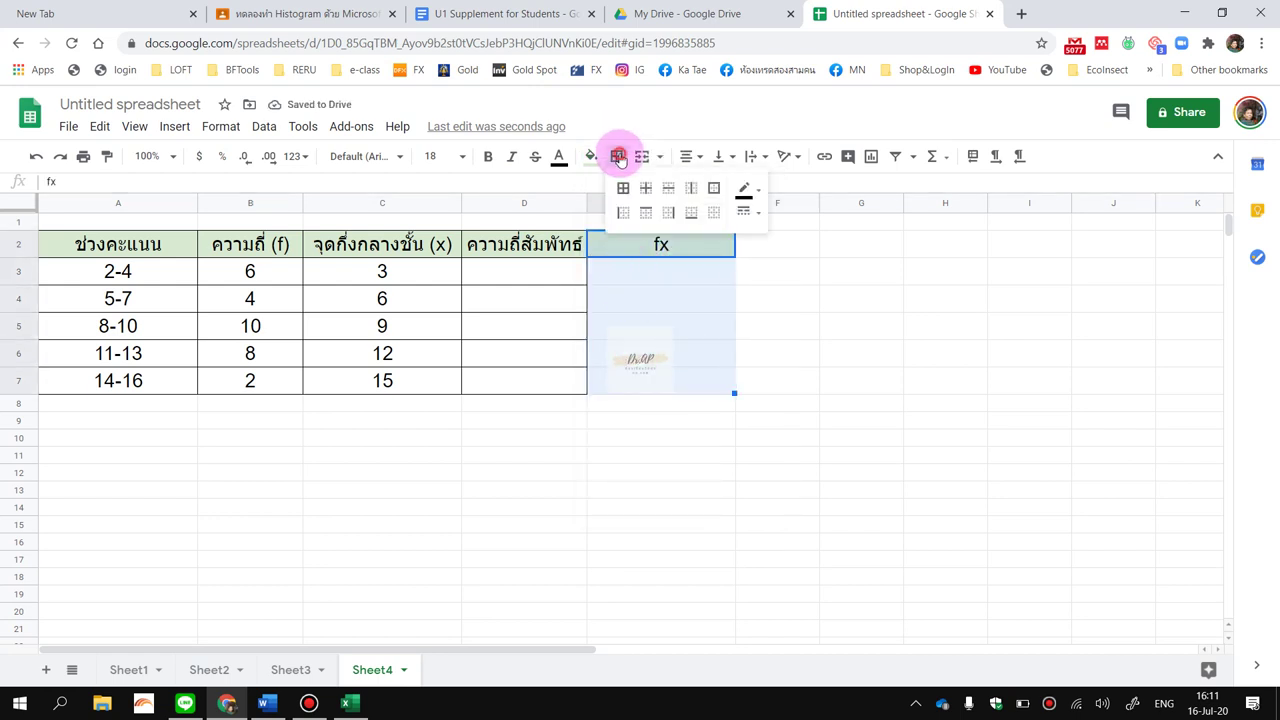
pyautogui.click(622, 190)
pyautogui.click(592, 458)
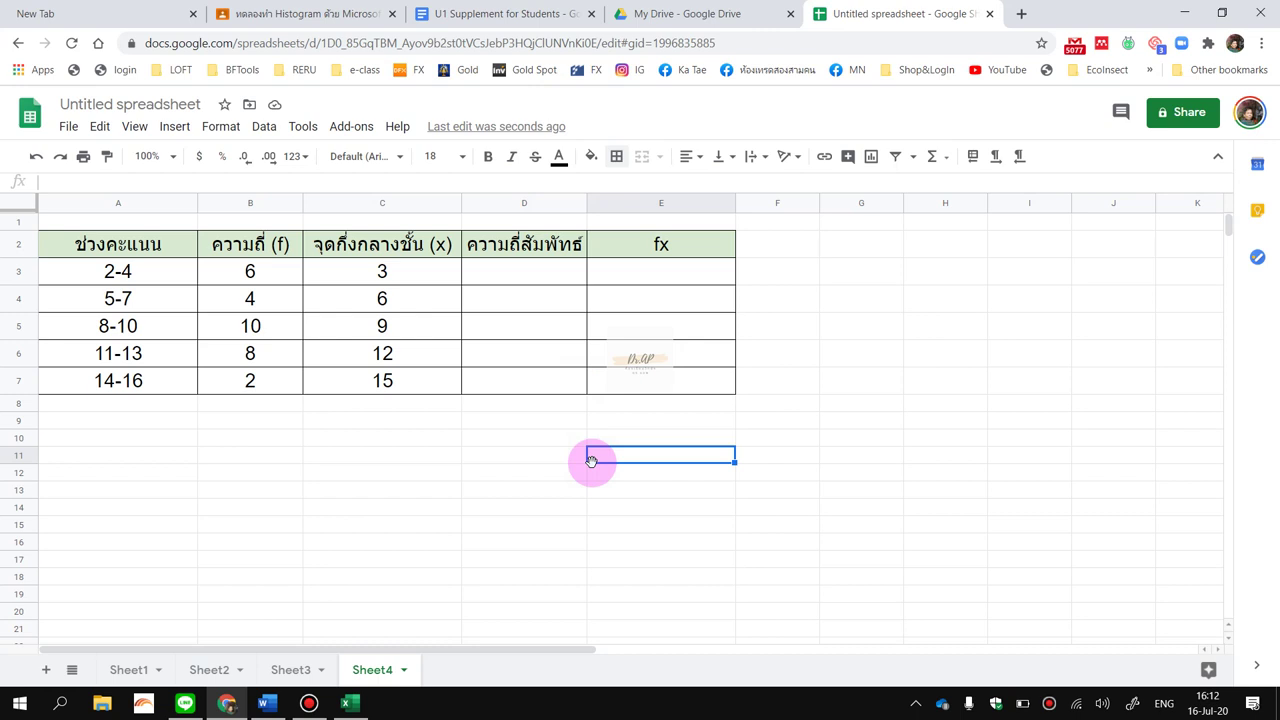
# Switch to the Book1 workbook in Excel and add a new worksheet.
pyautogui.click(115, 276)
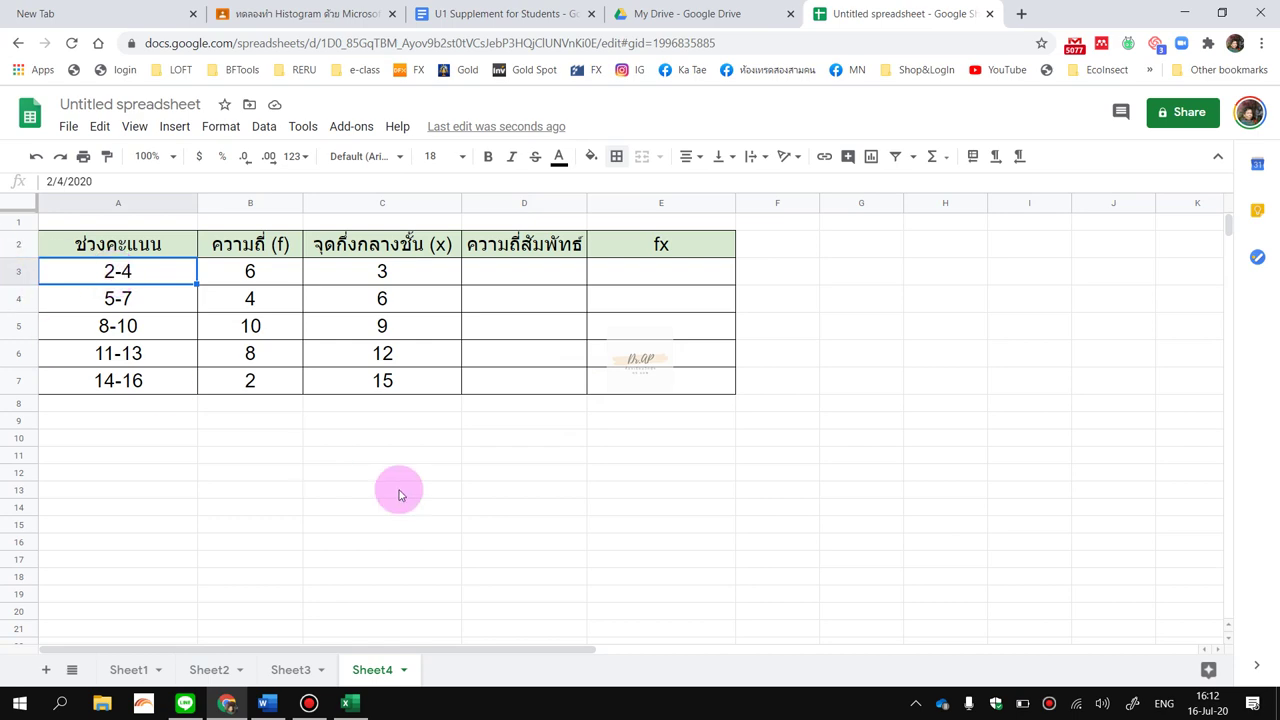
pyautogui.click(348, 703)
pyautogui.click(354, 312)
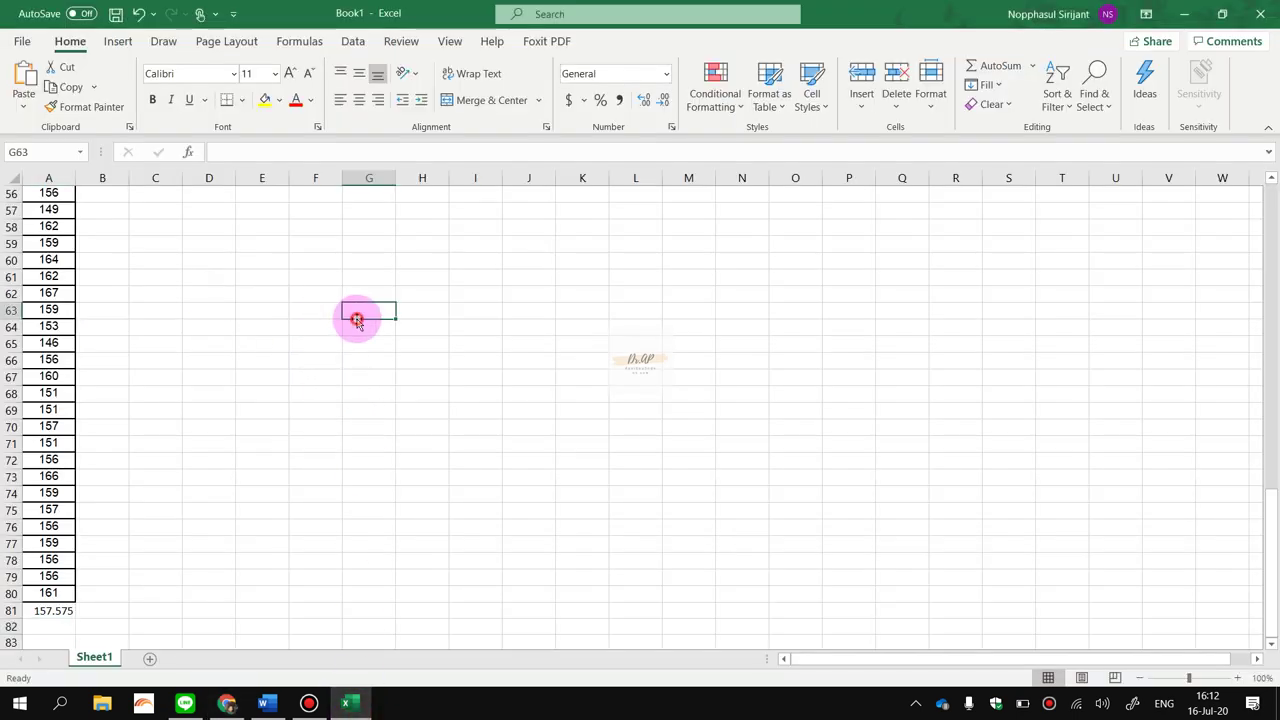
pyautogui.scroll(5, 271, 513)
pyautogui.click(152, 659)
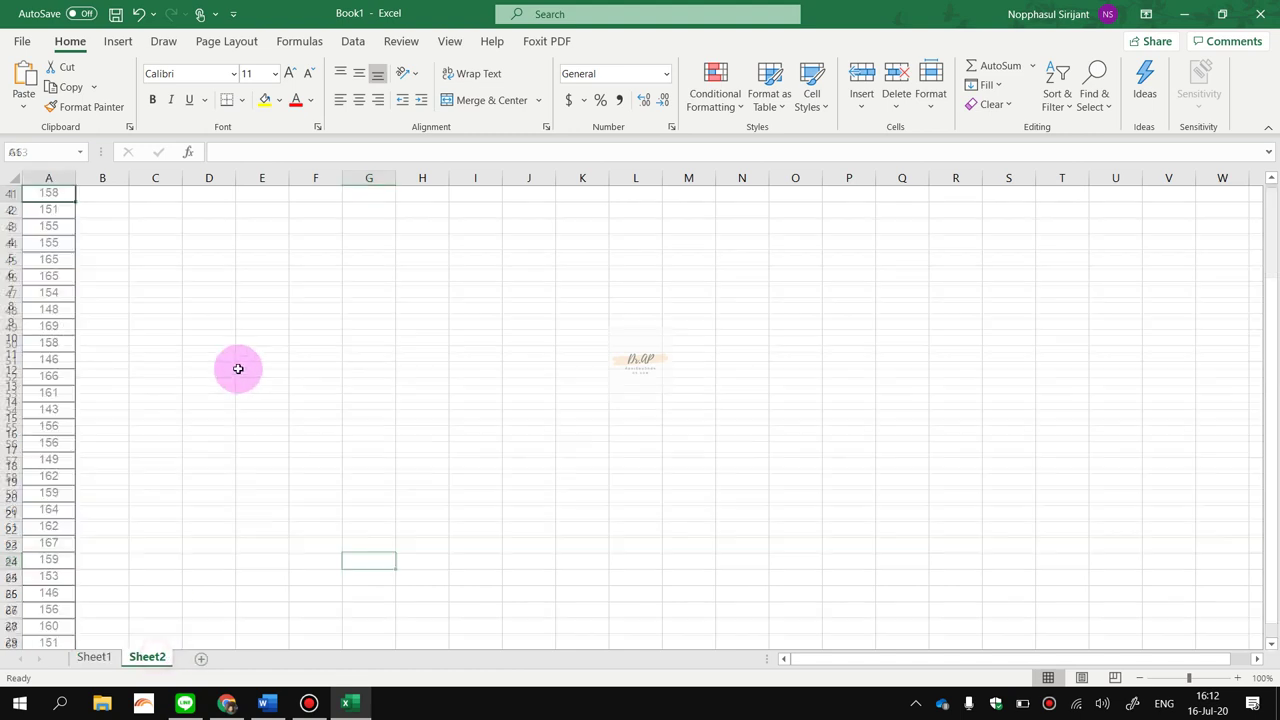
# Enter 2-4 in cell A1 of the new sheet and set the cell's format to Number.
pyautogui.write('2-4')
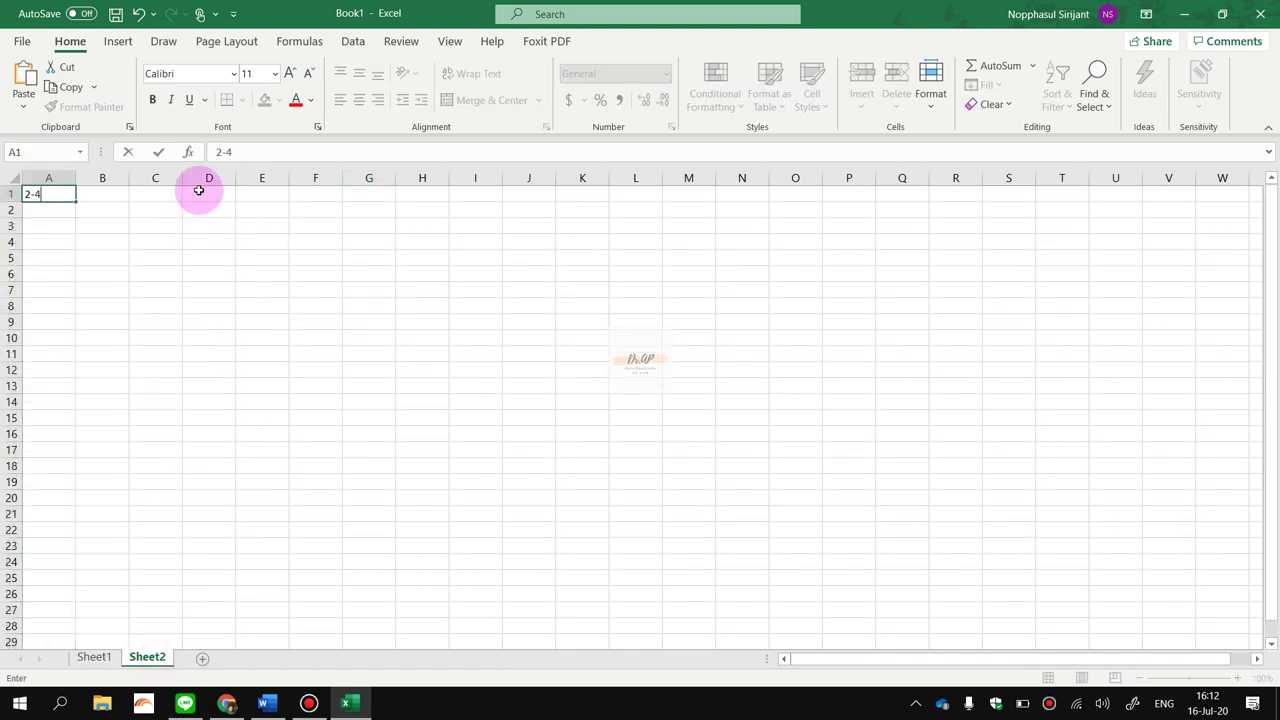
pyautogui.press('Return')
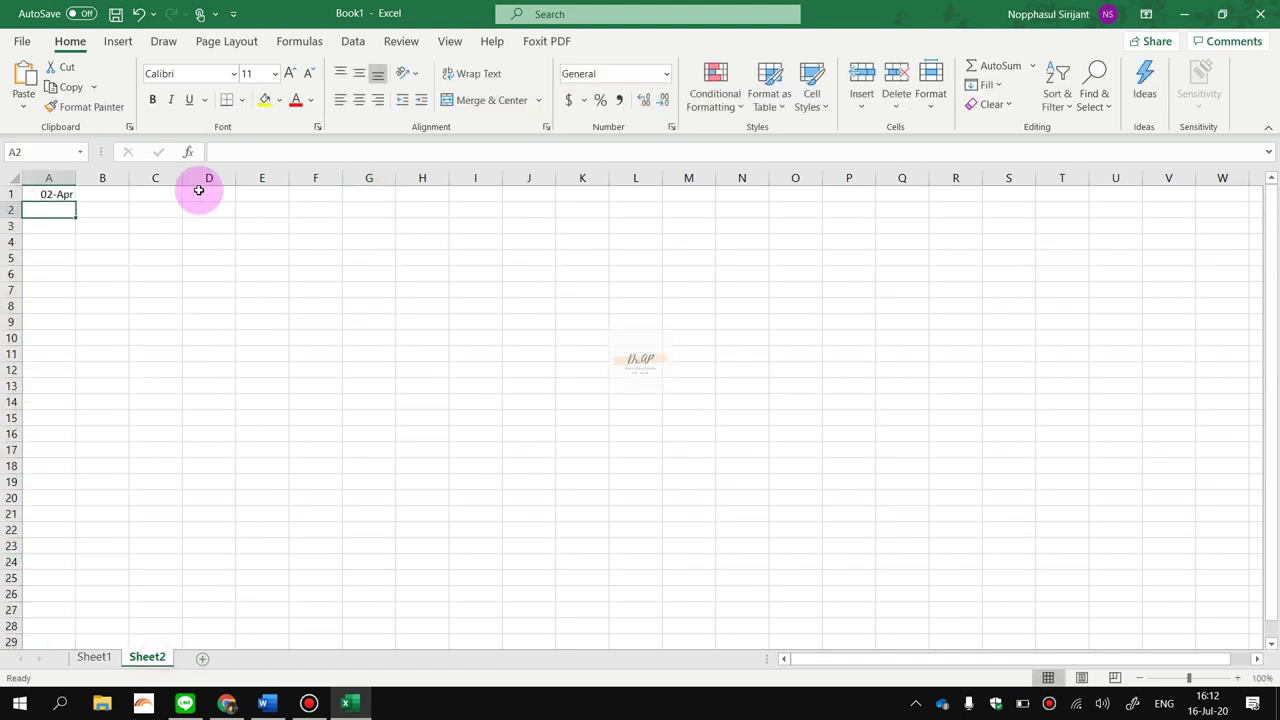
pyautogui.press('Up')
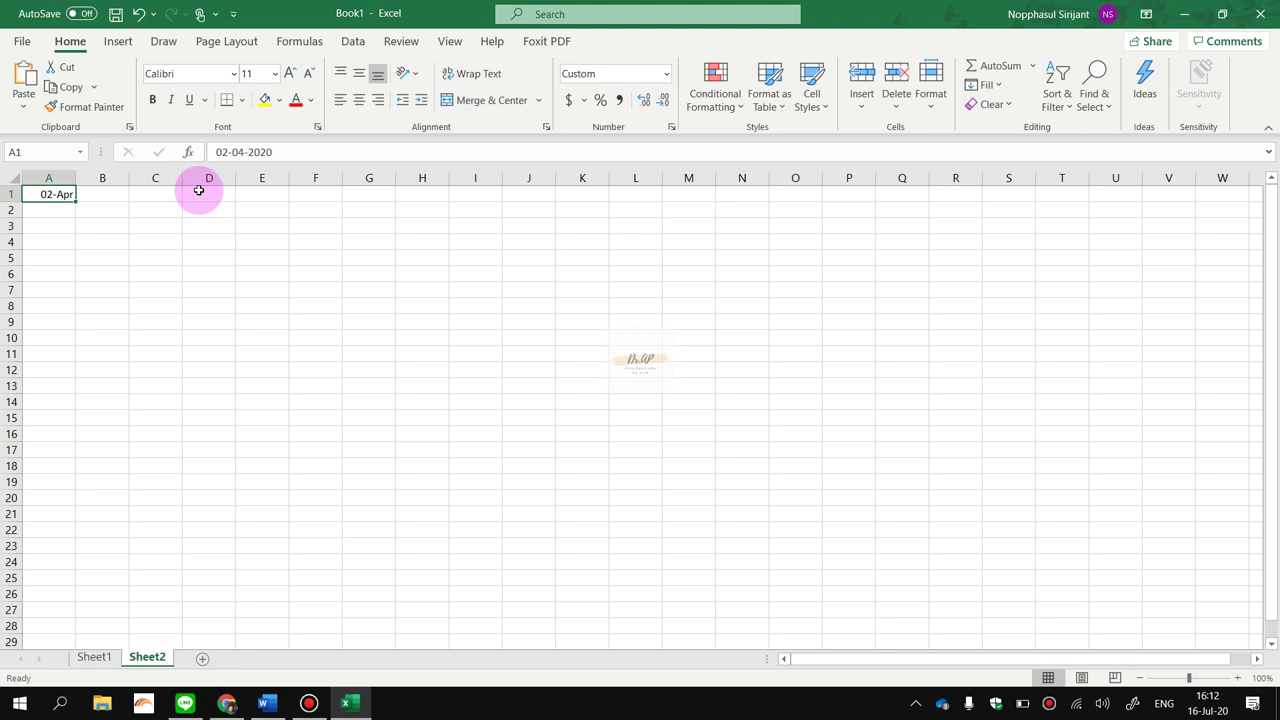
pyautogui.click(666, 74)
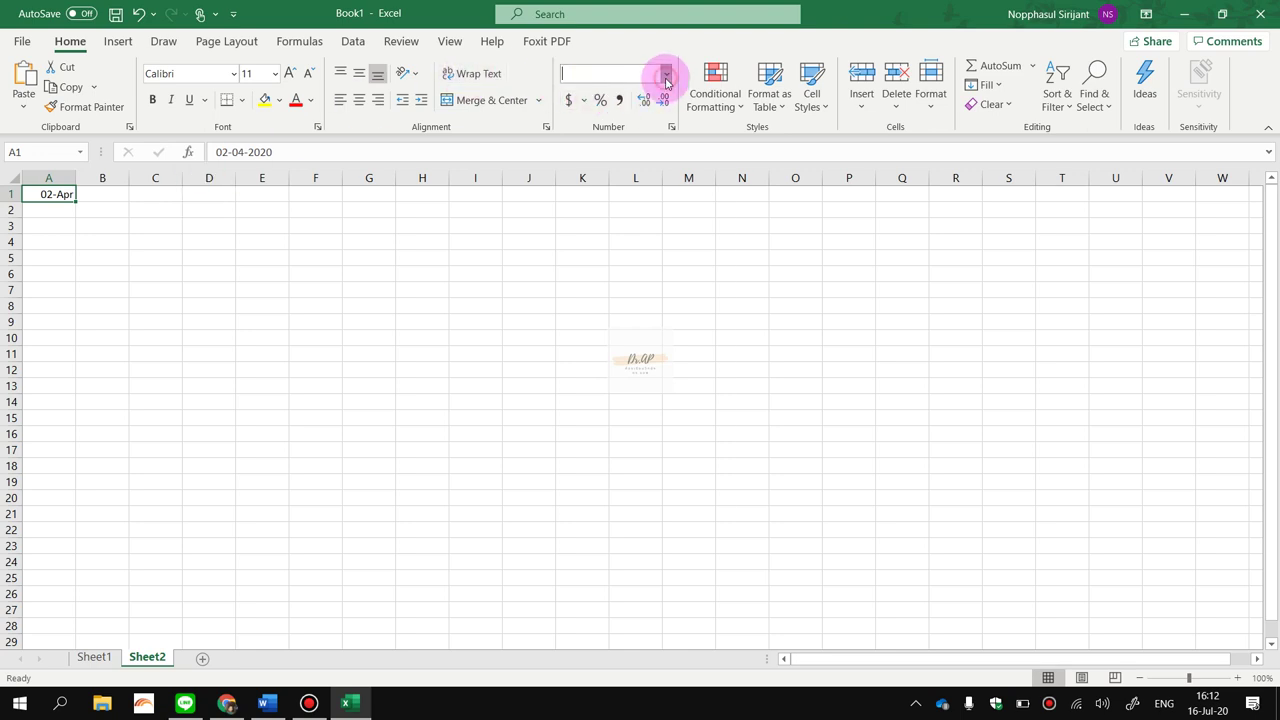
pyautogui.click(666, 76)
pyautogui.click(666, 76)
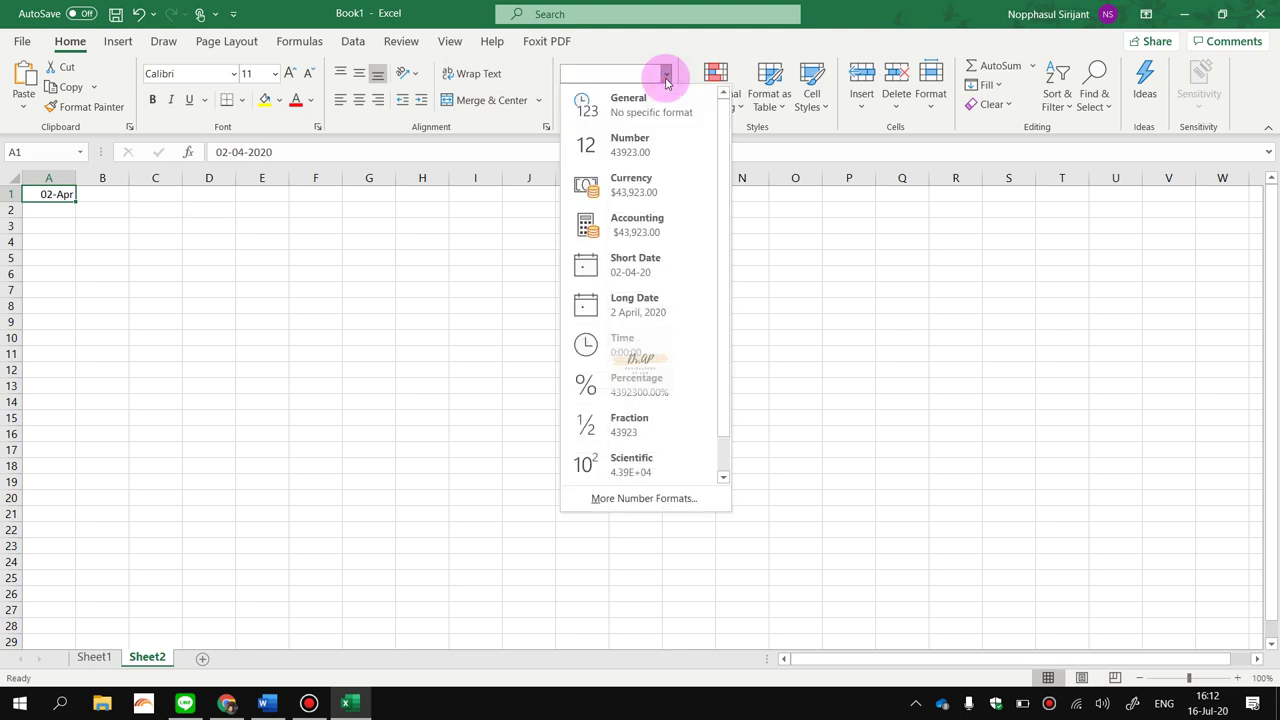
pyautogui.click(648, 145)
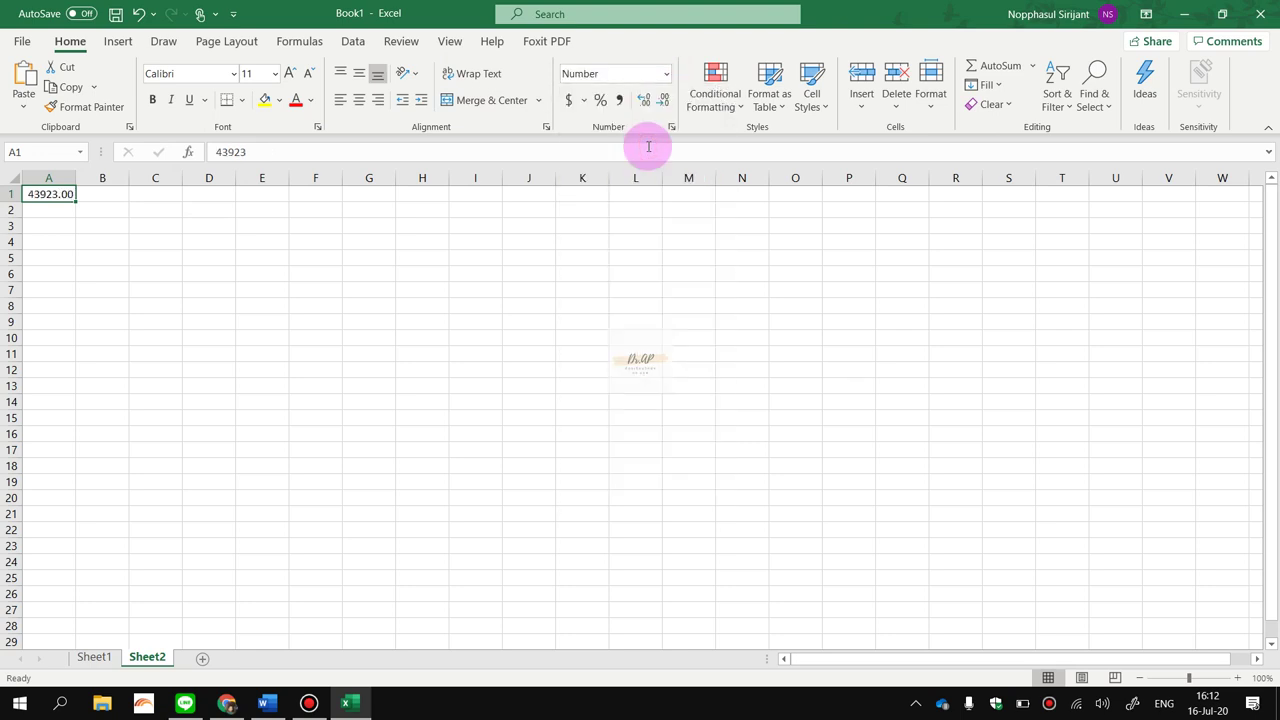
# Try to re-enter 2-4 as a score range in the Number-formatted cell A1.
pyautogui.click(48, 208)
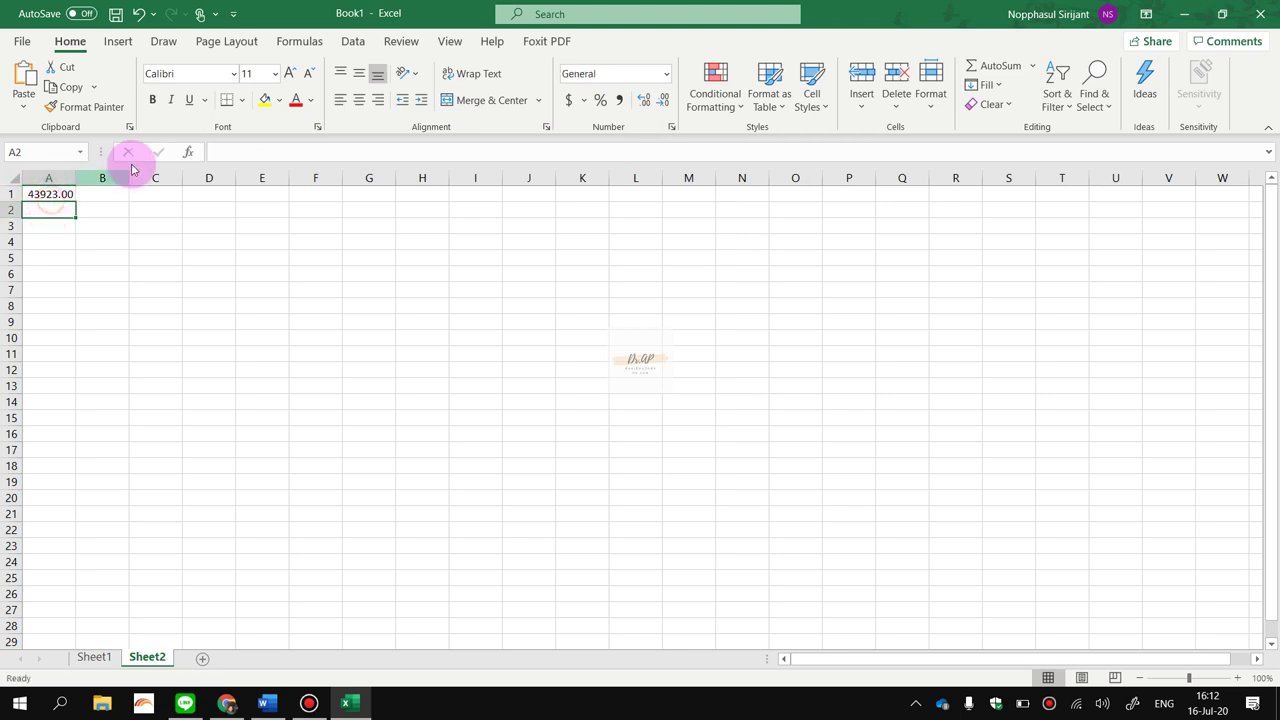
pyautogui.click(52, 194)
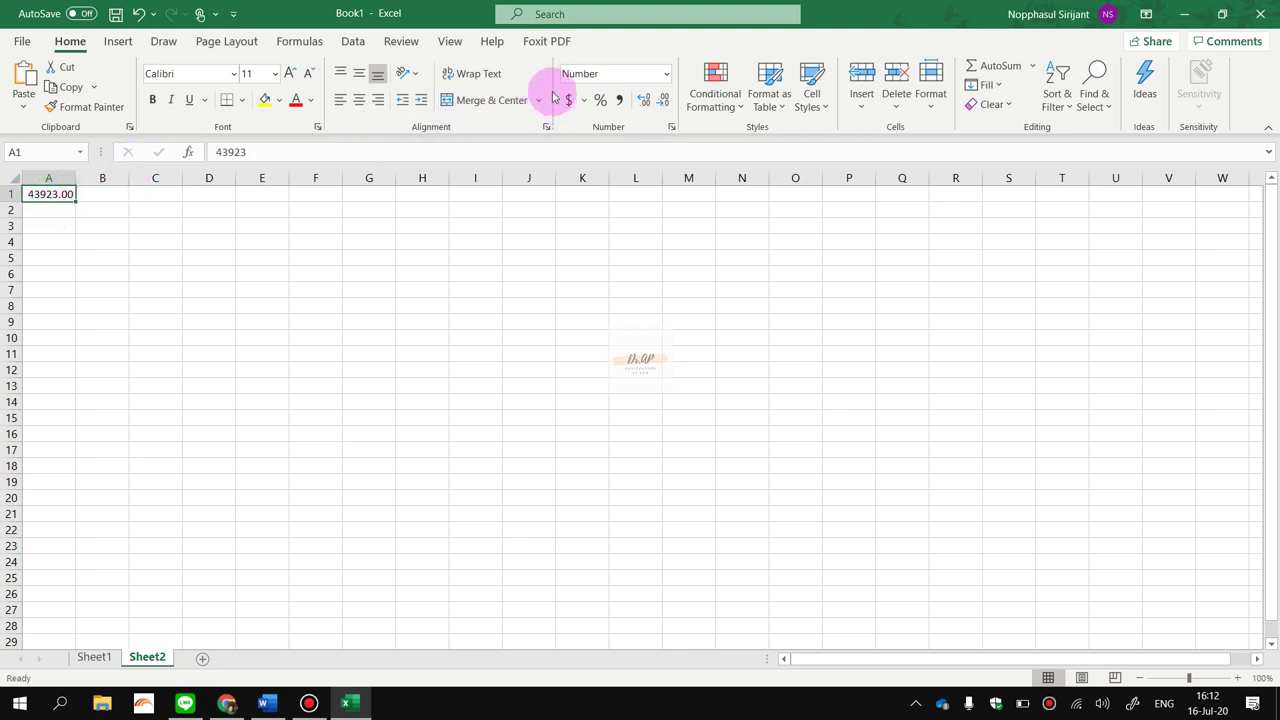
pyautogui.write('2-4')
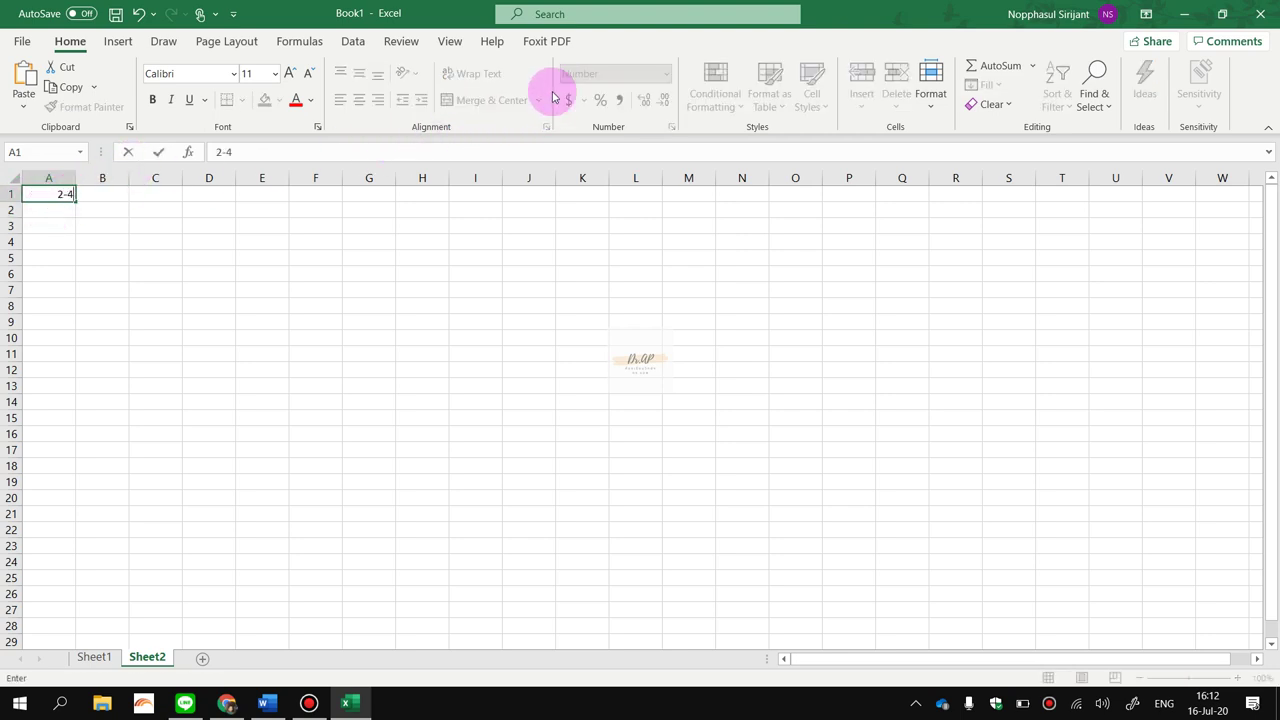
pyautogui.press('Return')
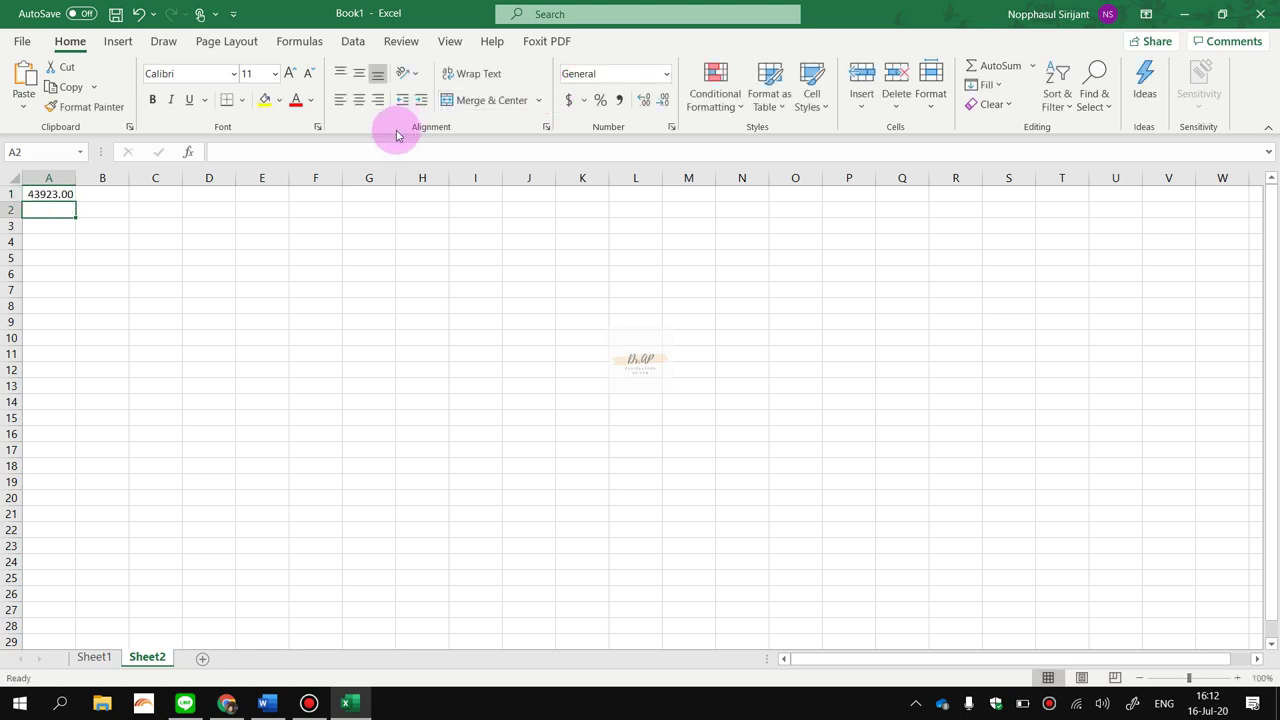
pyautogui.click(62, 192)
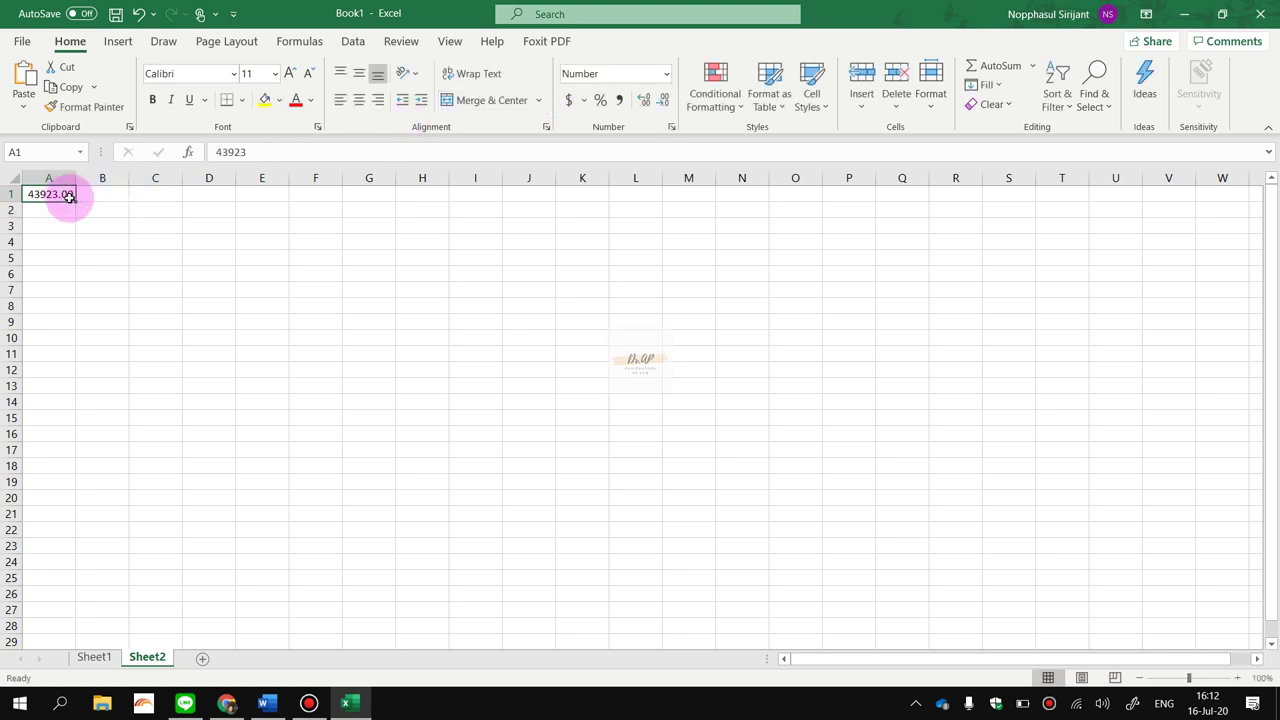
pyautogui.write('2-')
pyautogui.write('4')
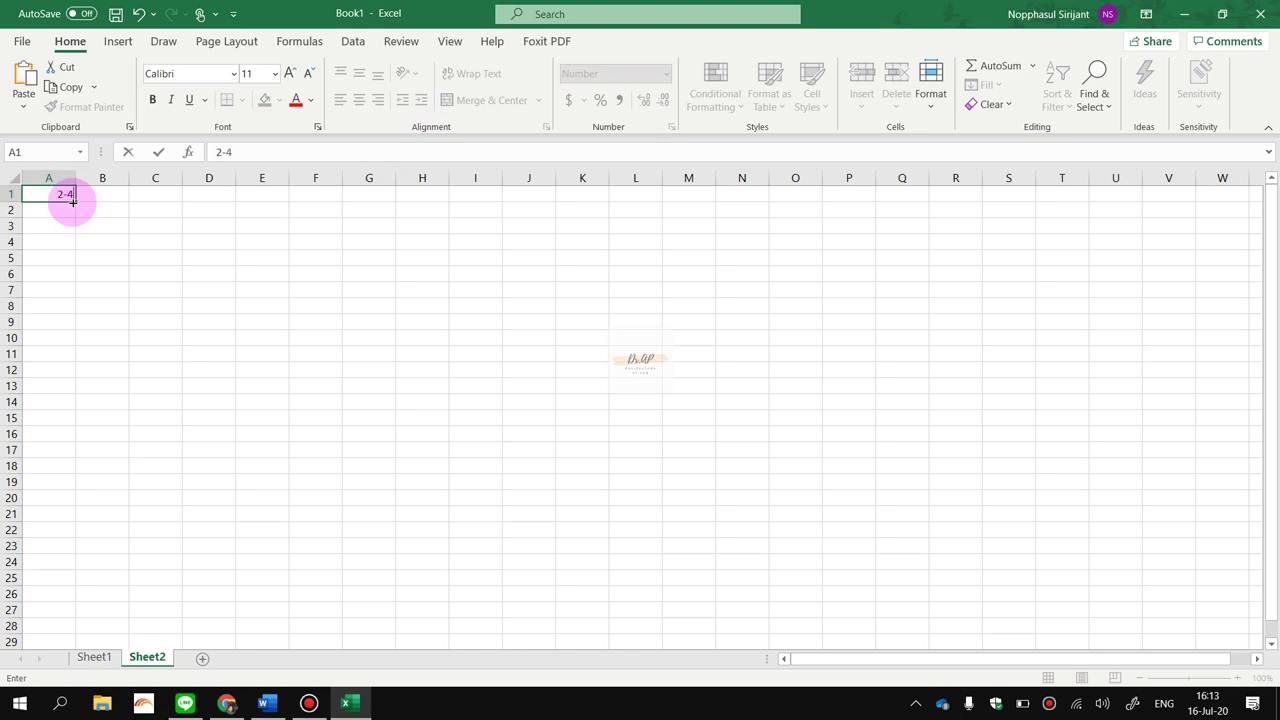
pyautogui.click(478, 242)
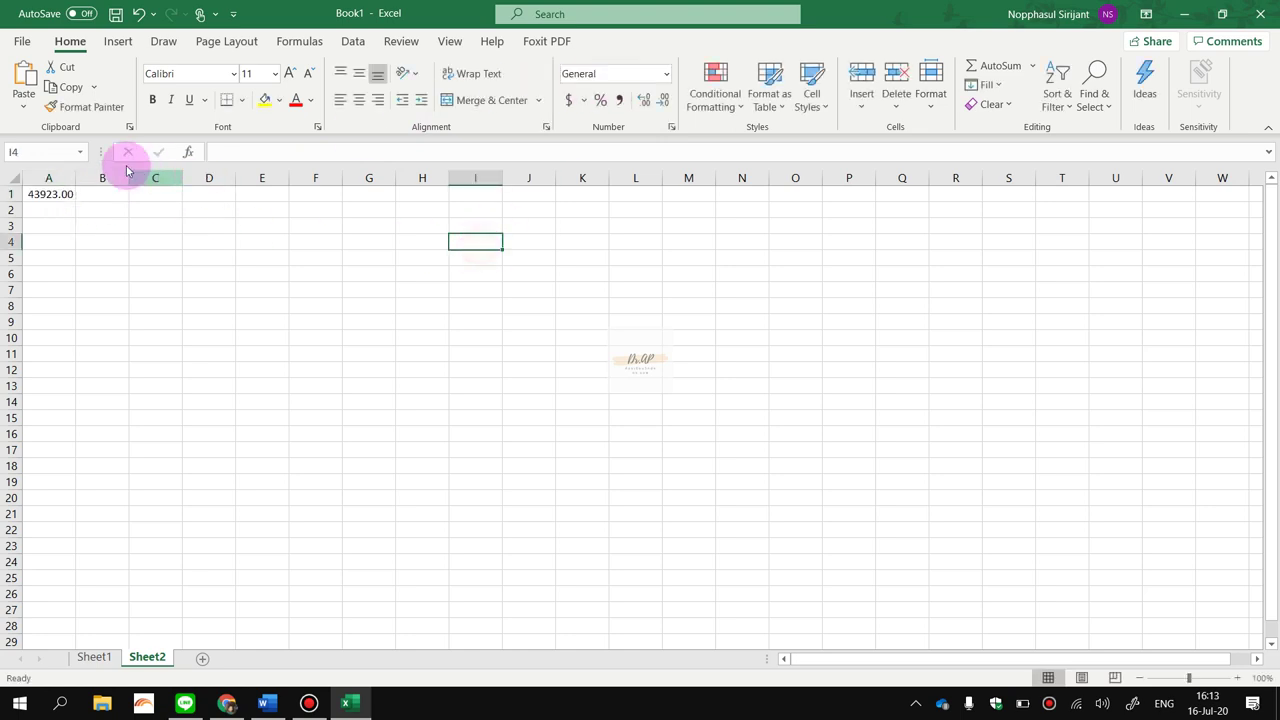
# Clear cell A1 and re-enter 2-4 there with the cell format set to Text.
pyautogui.click(63, 198)
pyautogui.press('Delete')
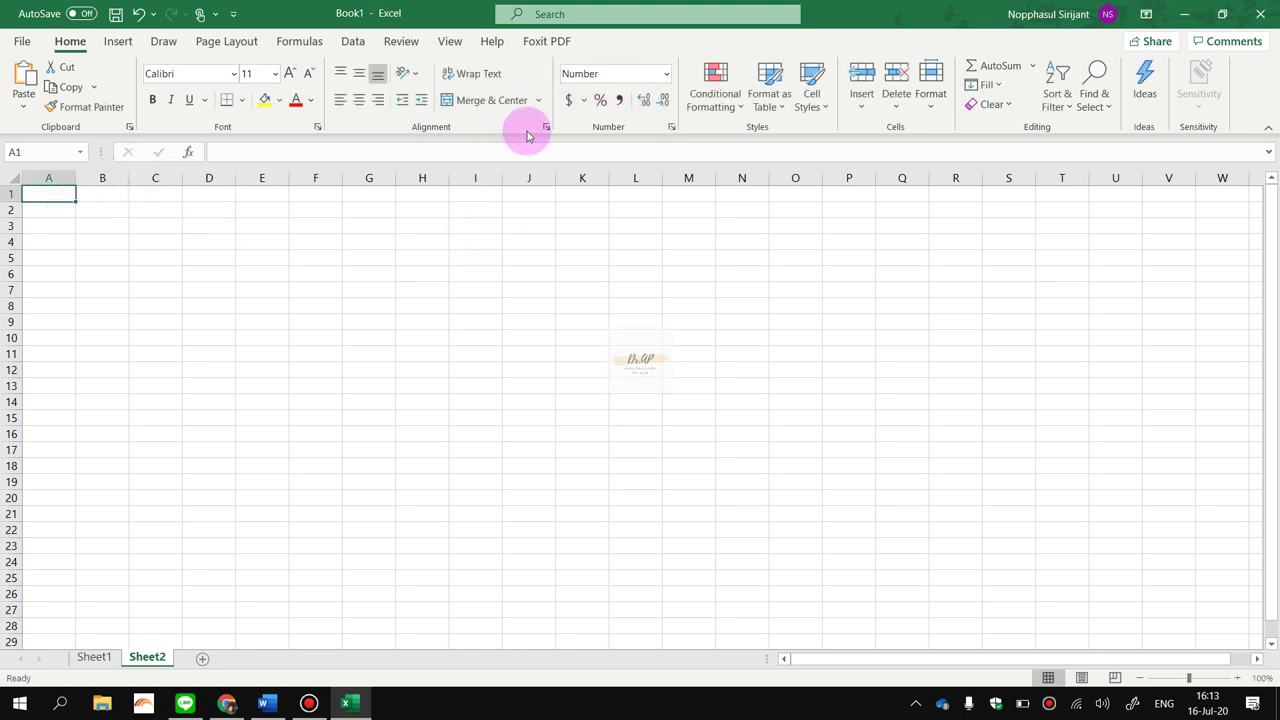
pyautogui.click(666, 73)
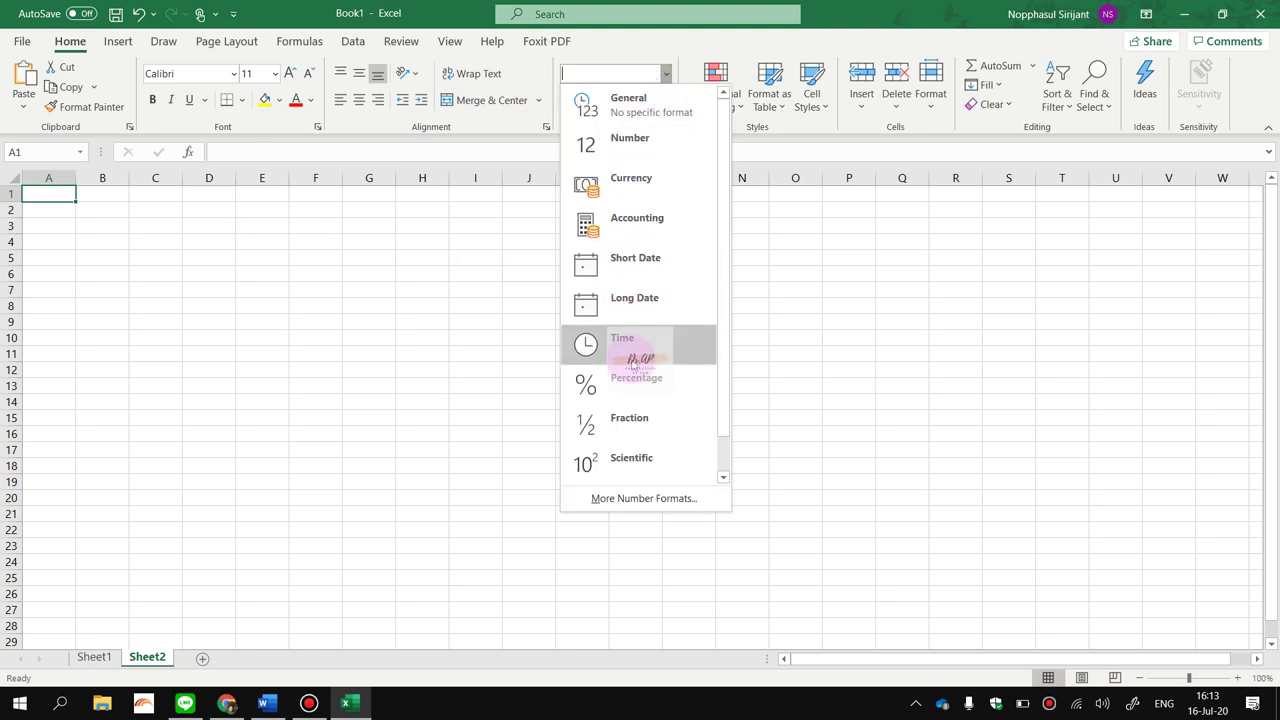
pyautogui.scroll(-1, 656, 244)
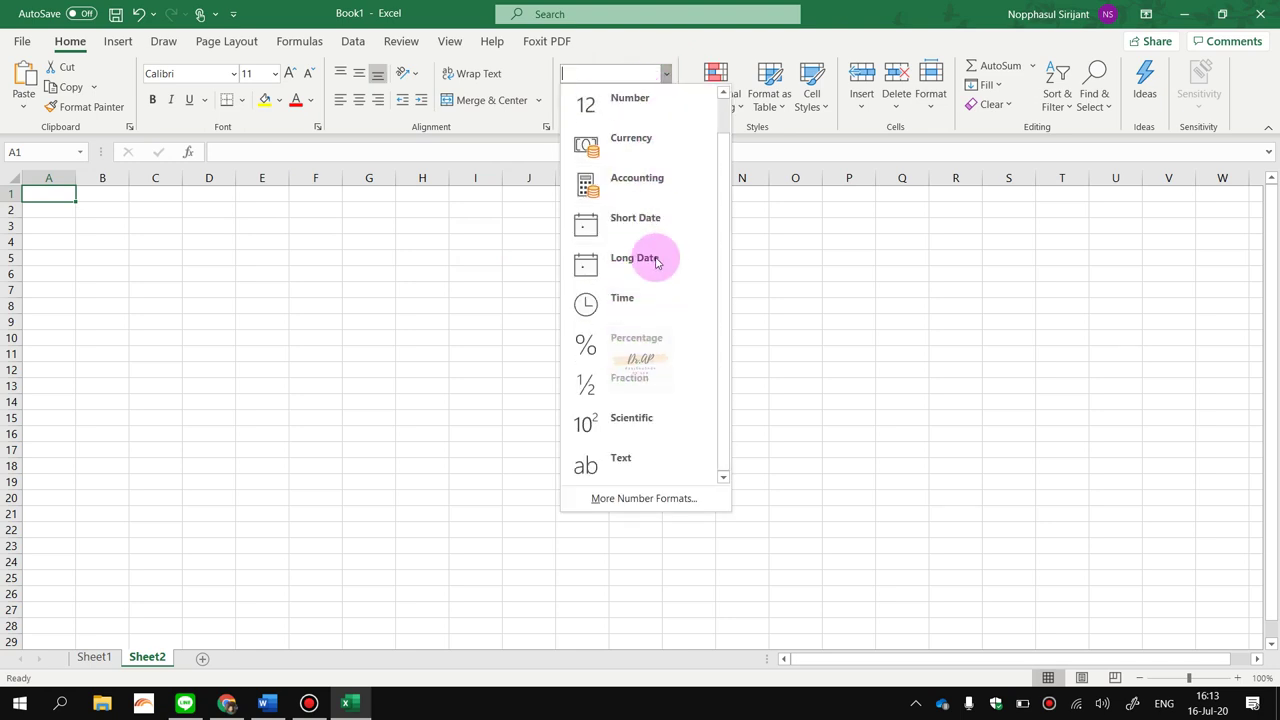
pyautogui.click(634, 466)
pyautogui.write('2-4')
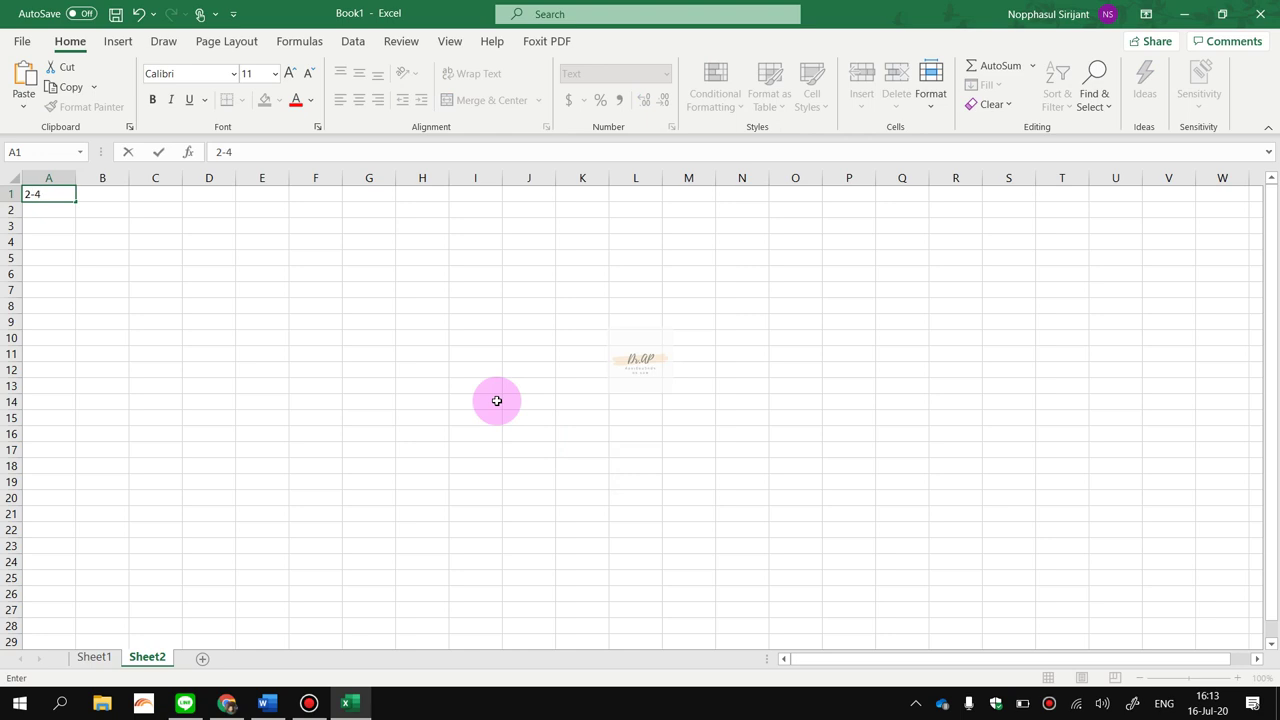
pyautogui.press('Return')
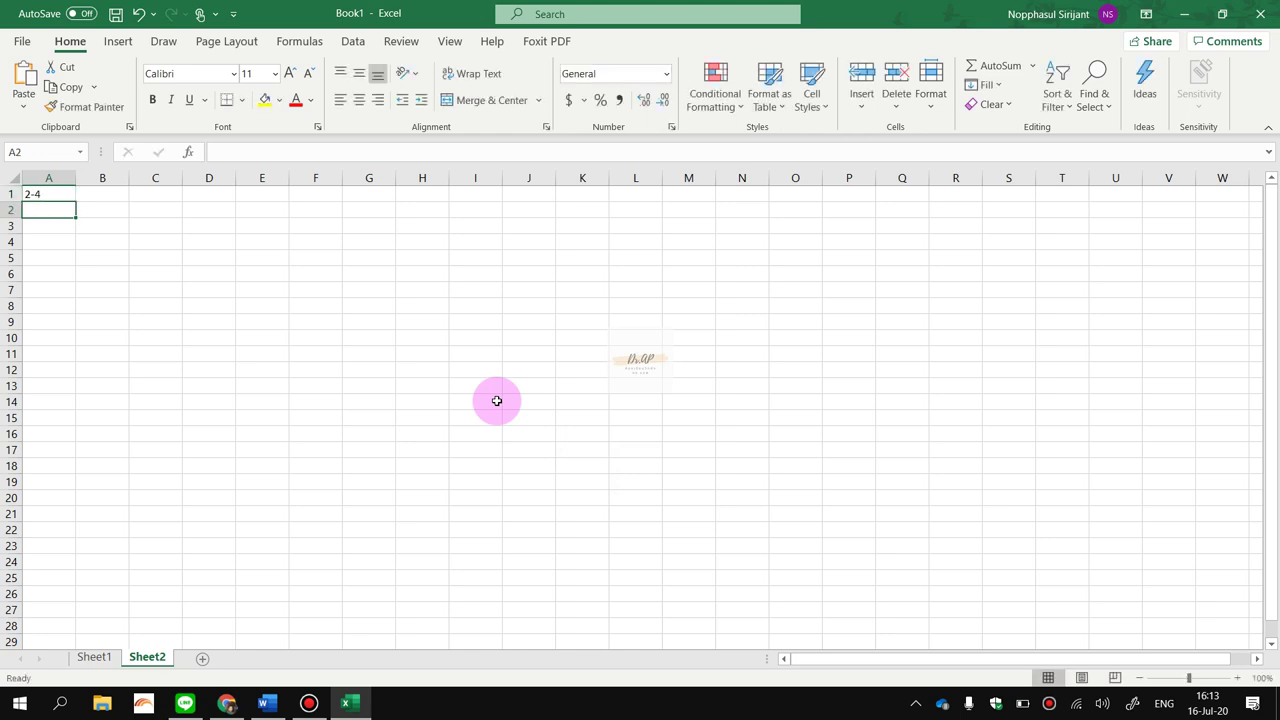
# Set the number format of cells A1:A14 to Text.
pyautogui.click(100, 241)
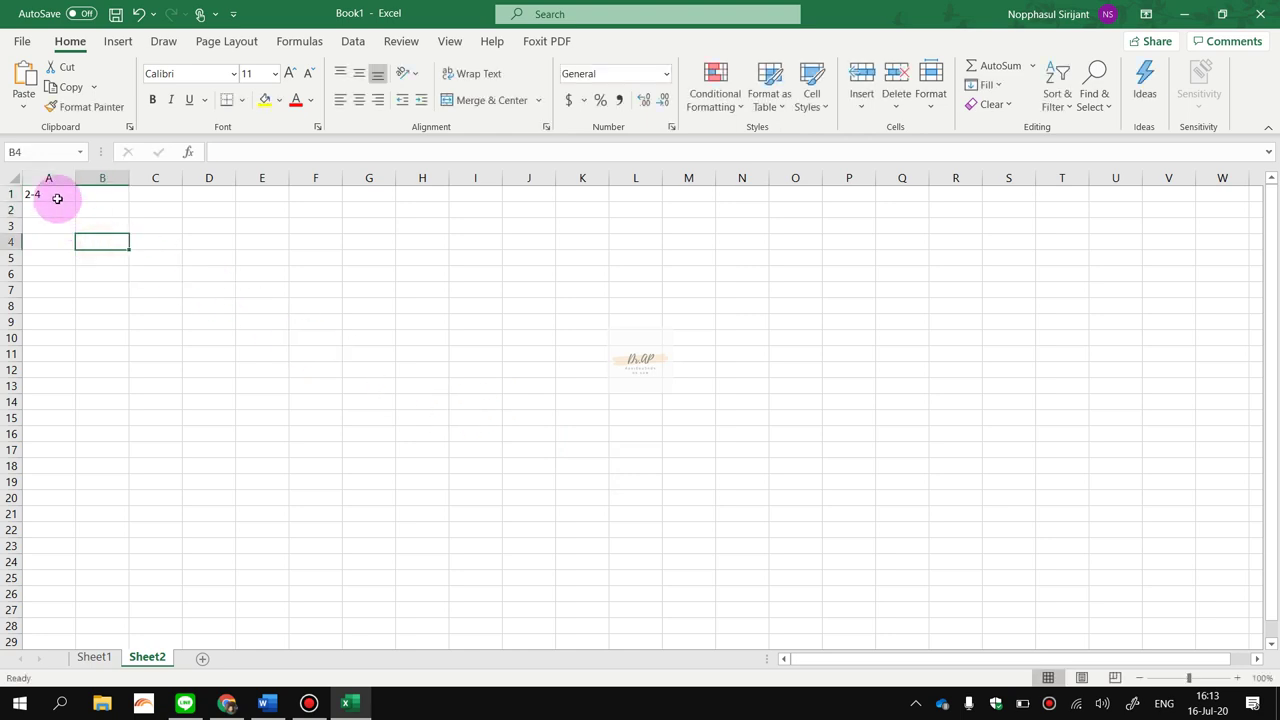
pyautogui.moveTo(54, 194); pyautogui.dragTo(60, 398)
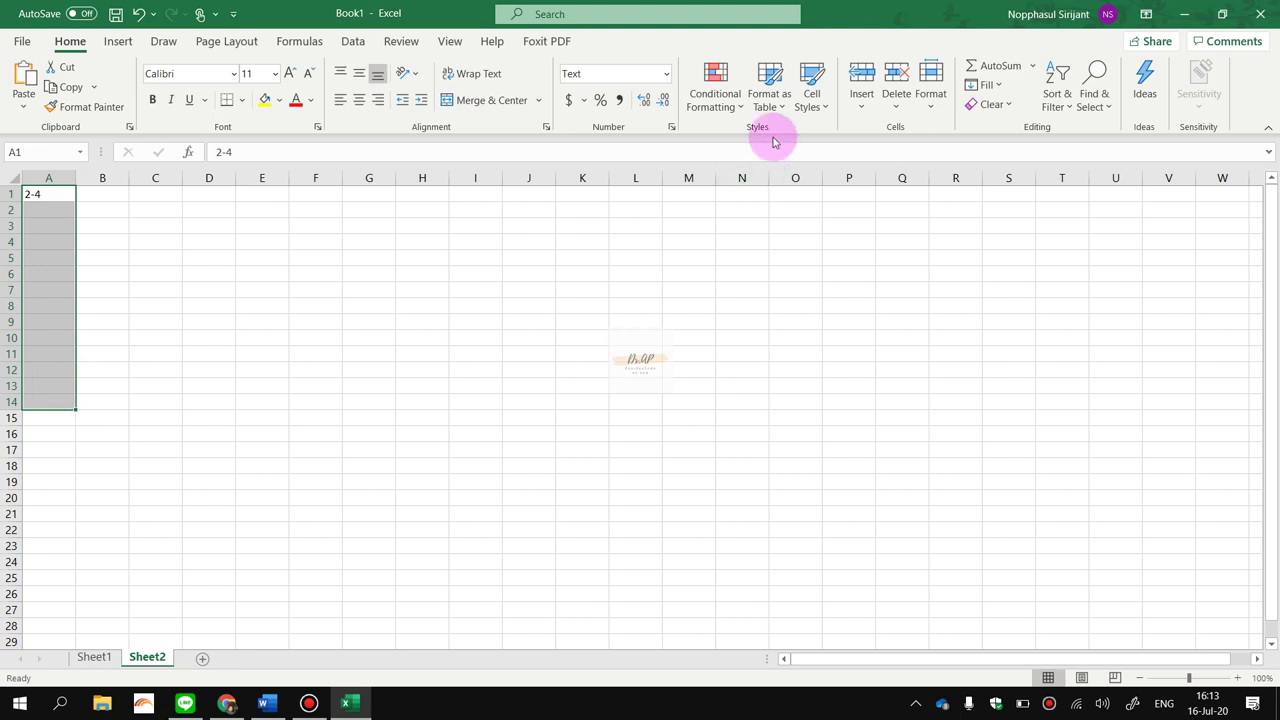
pyautogui.click(665, 74)
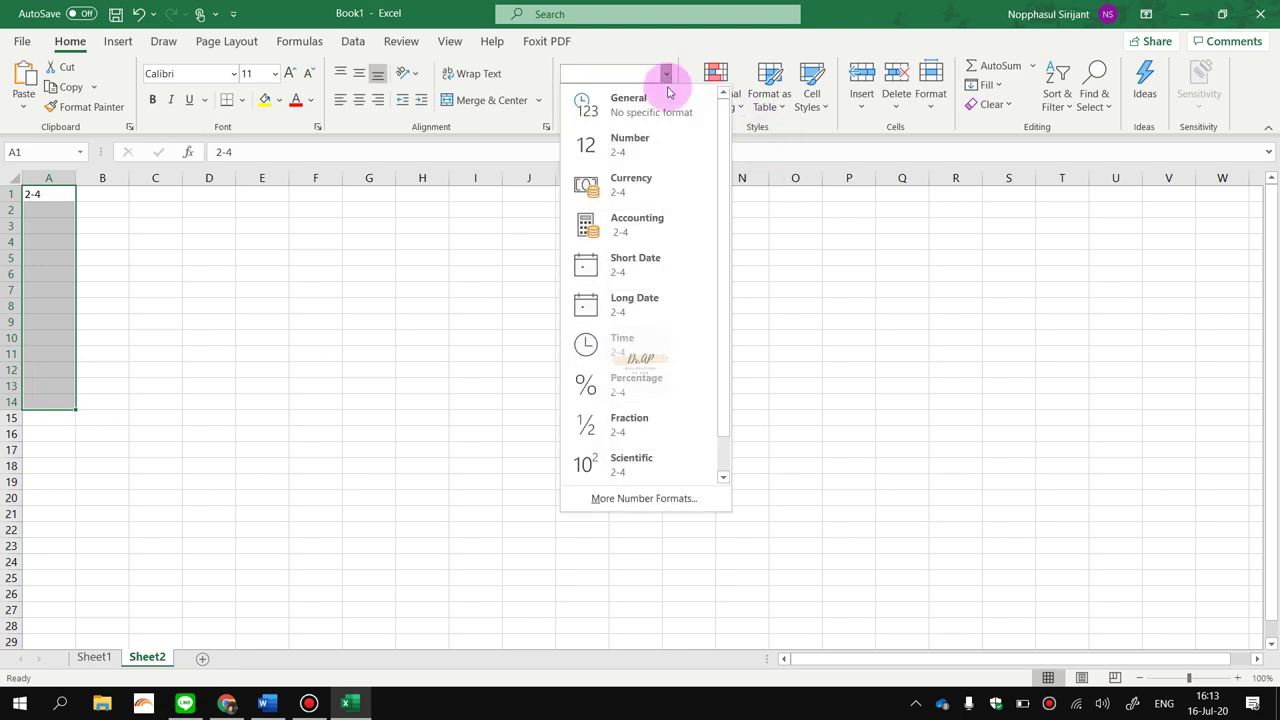
pyautogui.scroll(-1, 648, 440)
pyautogui.click(640, 460)
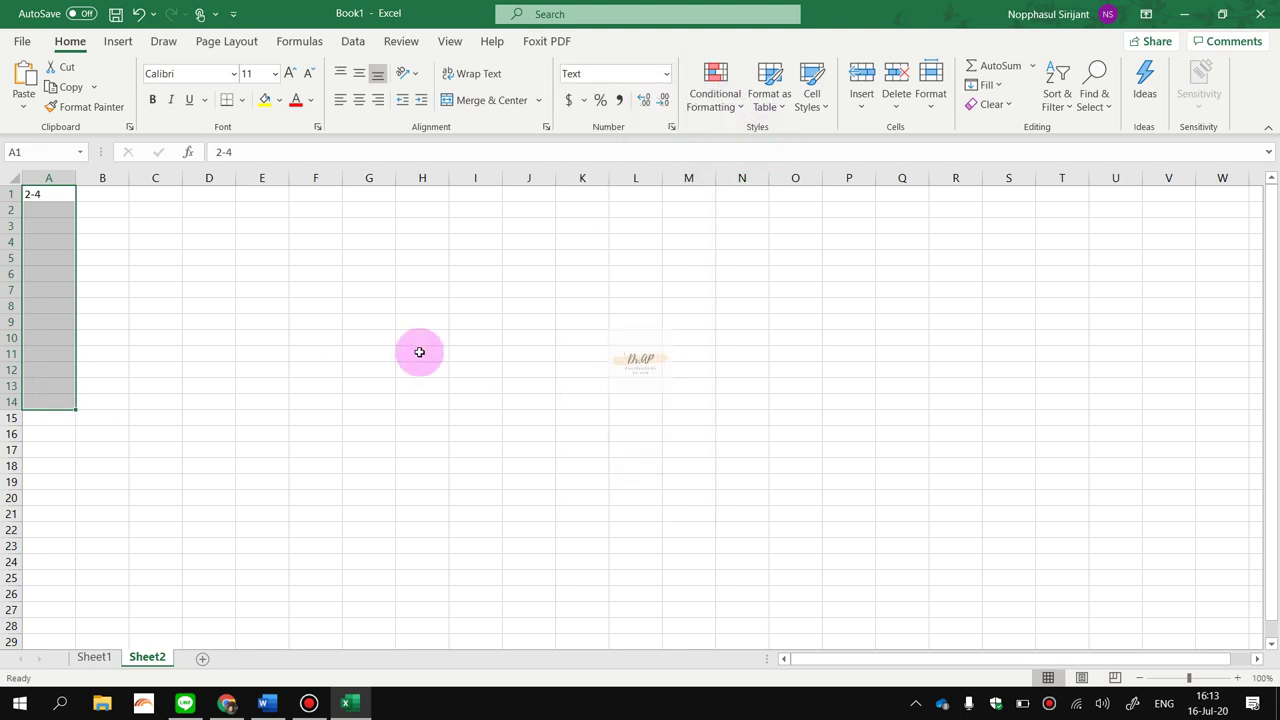
pyautogui.click(353, 332)
pyautogui.click(55, 209)
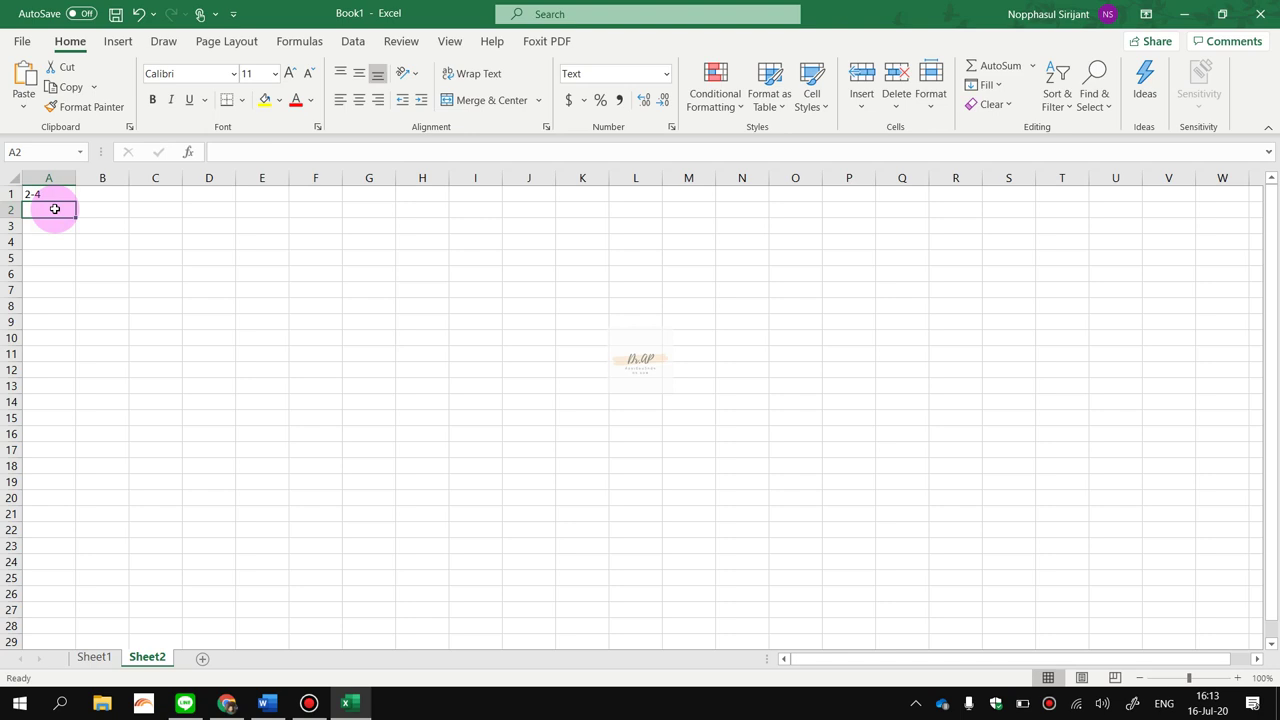
# Replace the content of cell A1 with the Thai column heading ช่วงคะแนน.
pyautogui.click(59, 193)
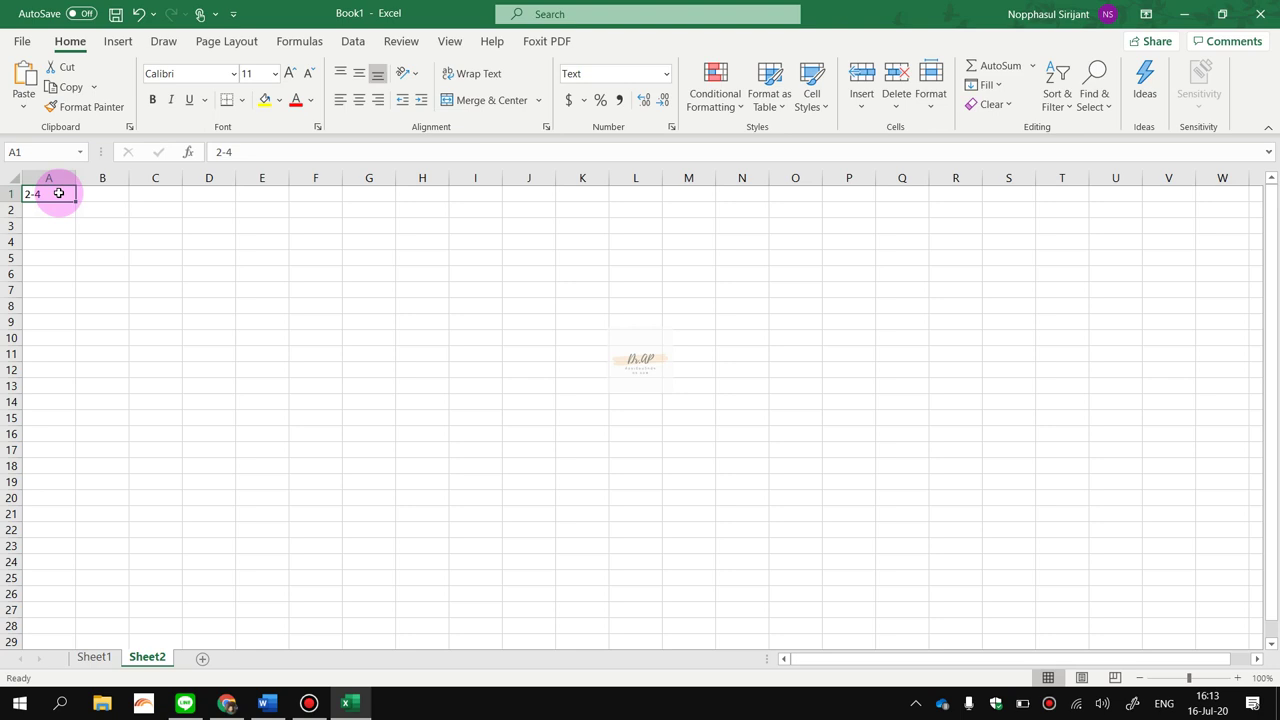
pyautogui.click(191, 269)
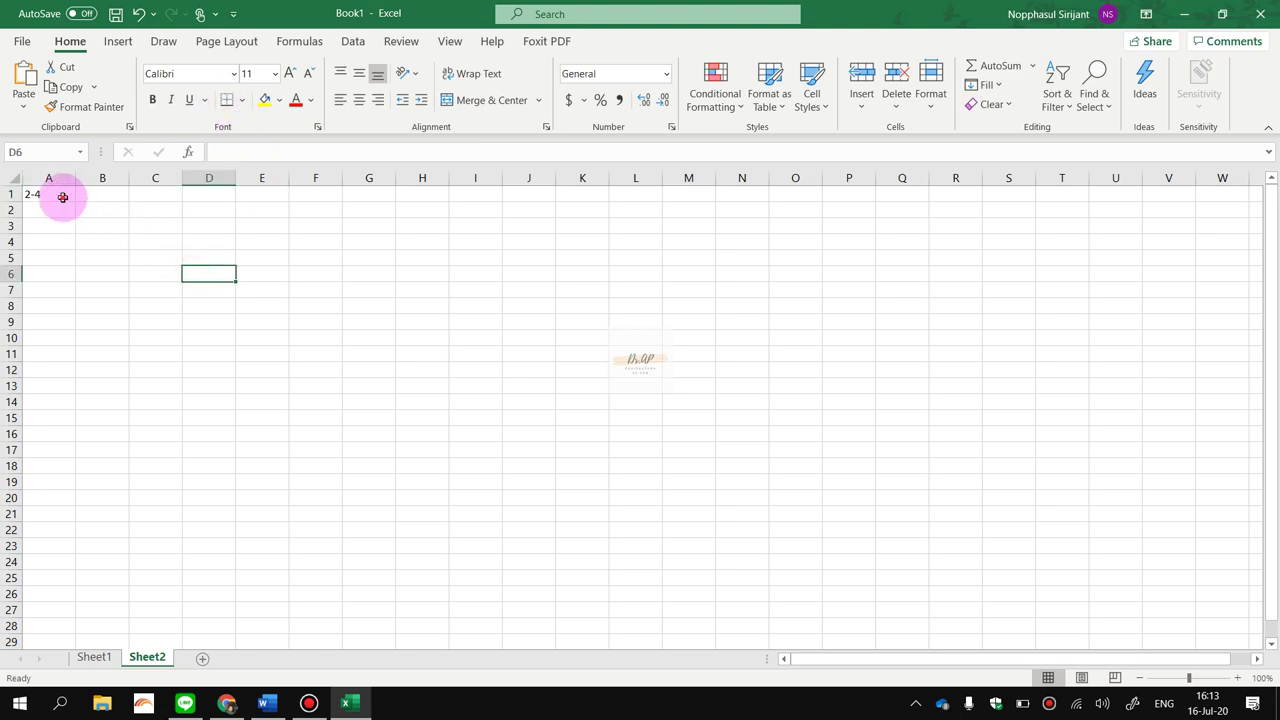
pyautogui.click(62, 197)
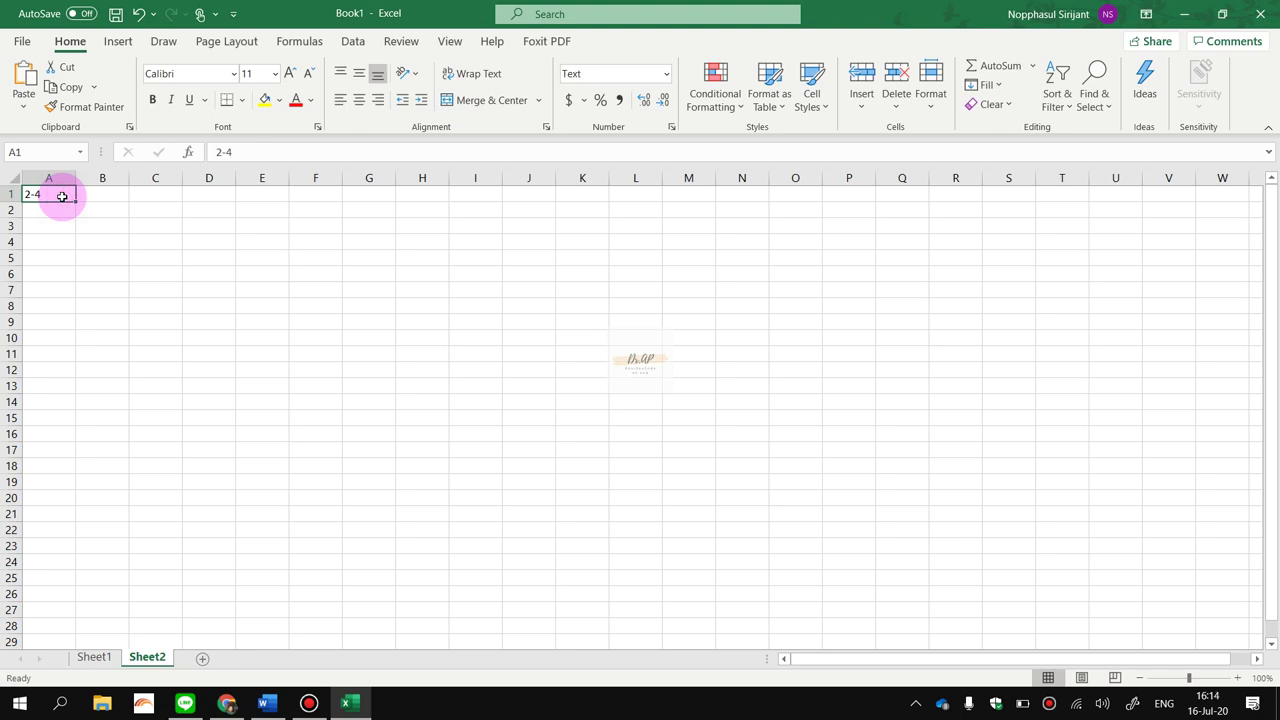
pyautogui.doubleClick(62, 197)
pyautogui.press('BackSpace')
pyautogui.press('BackSpace')
pyautogui.press('BackSpace')
pyautogui.write('=j;')
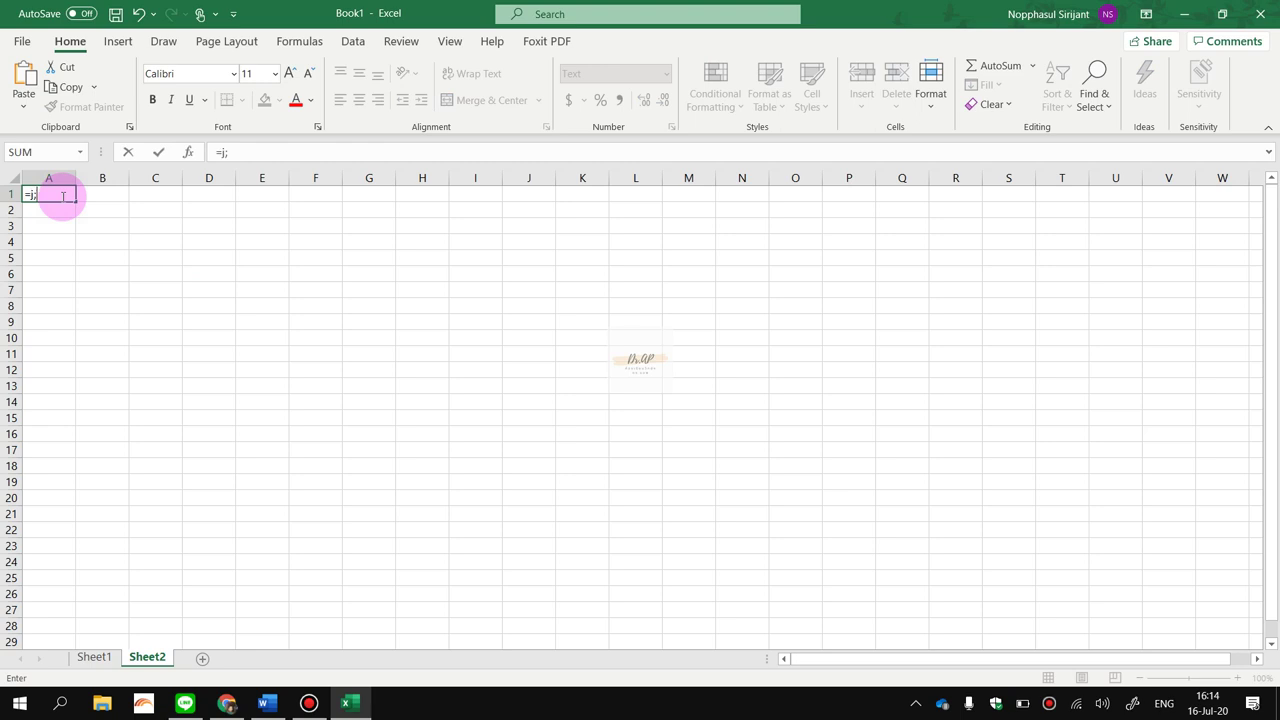
pyautogui.press('BackSpace')
pyautogui.press('BackSpace')
pyautogui.write('=j')
pyautogui.press('BackSpace')
pyautogui.press('BackSpace')
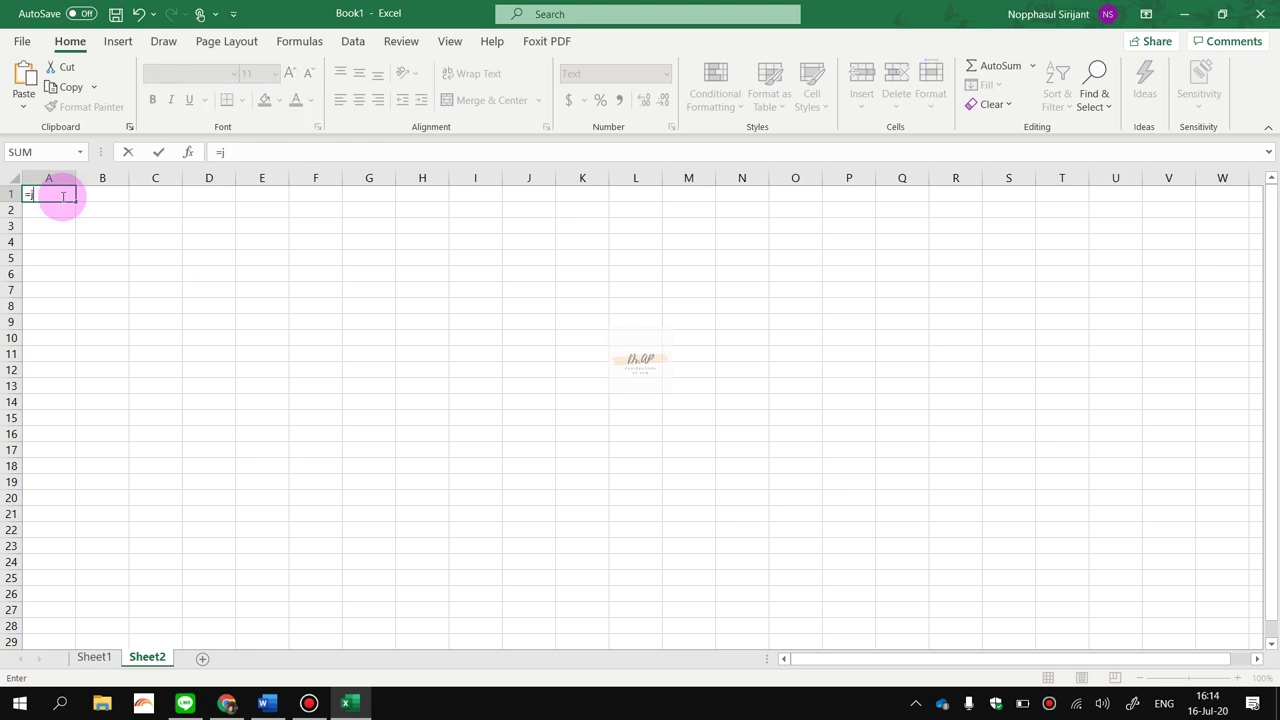
pyautogui.hotkey('alt', 'shift')
pyautogui.write('ช่วงคะแนน')
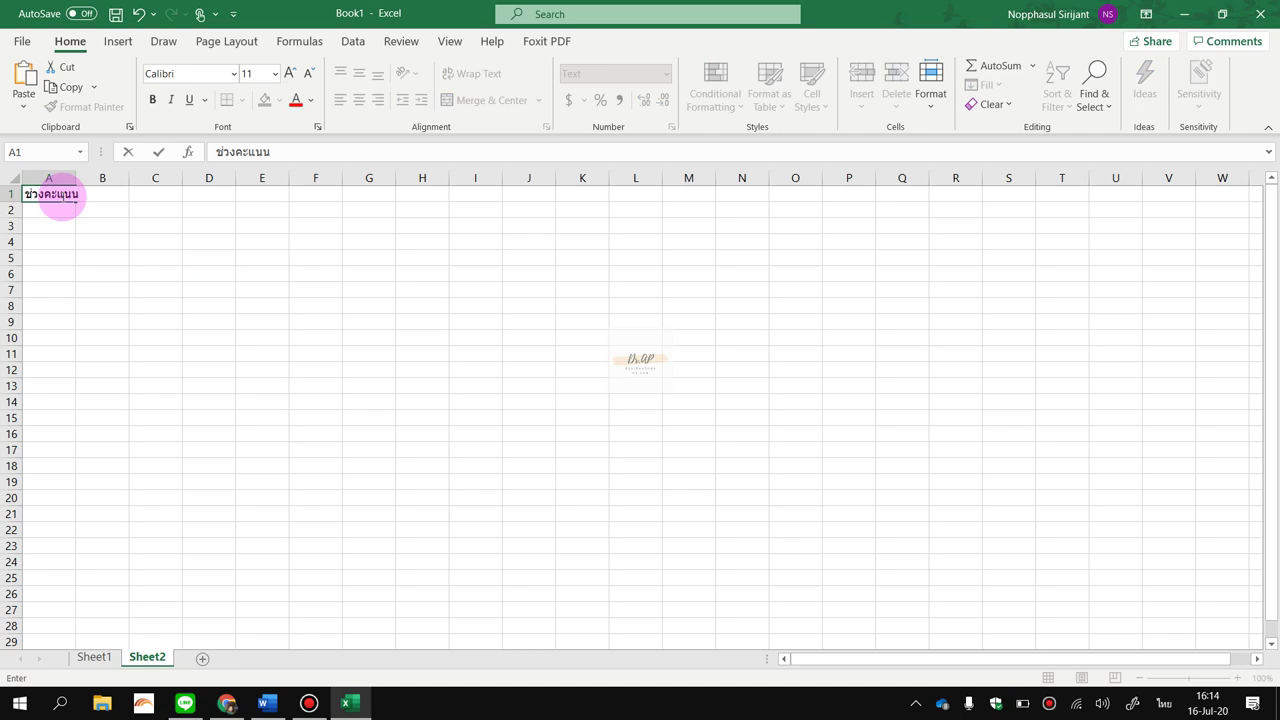
pyautogui.press('Return')
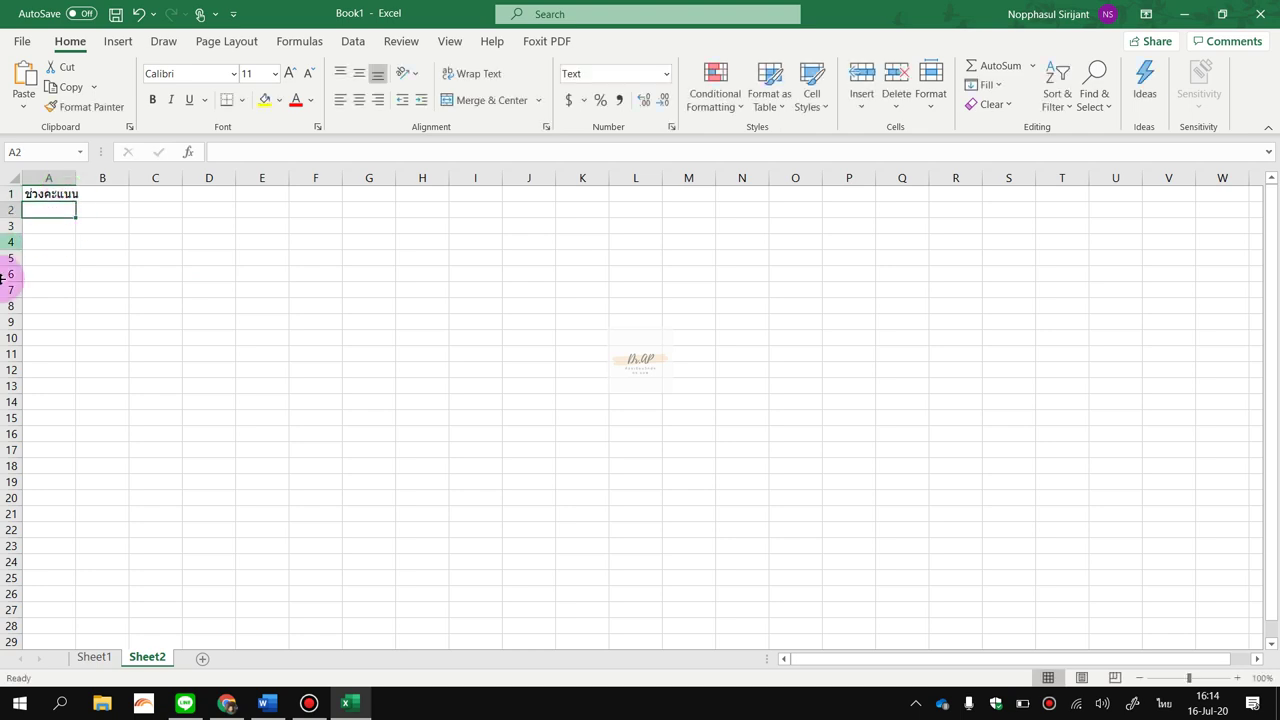
# Apply the Text format to cells A2:A7 below the heading.
pyautogui.click(66, 350)
pyautogui.moveTo(53, 207); pyautogui.dragTo(51, 288)
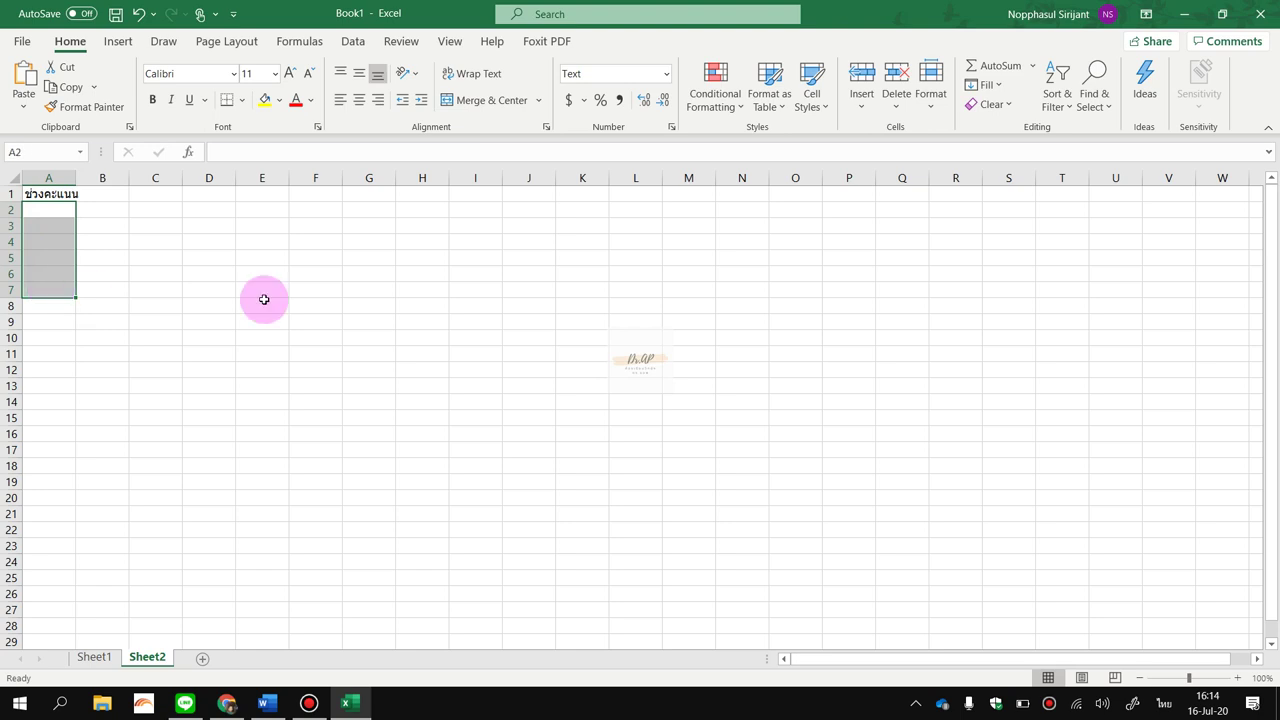
pyautogui.click(669, 75)
pyautogui.scroll(-1, 656, 300)
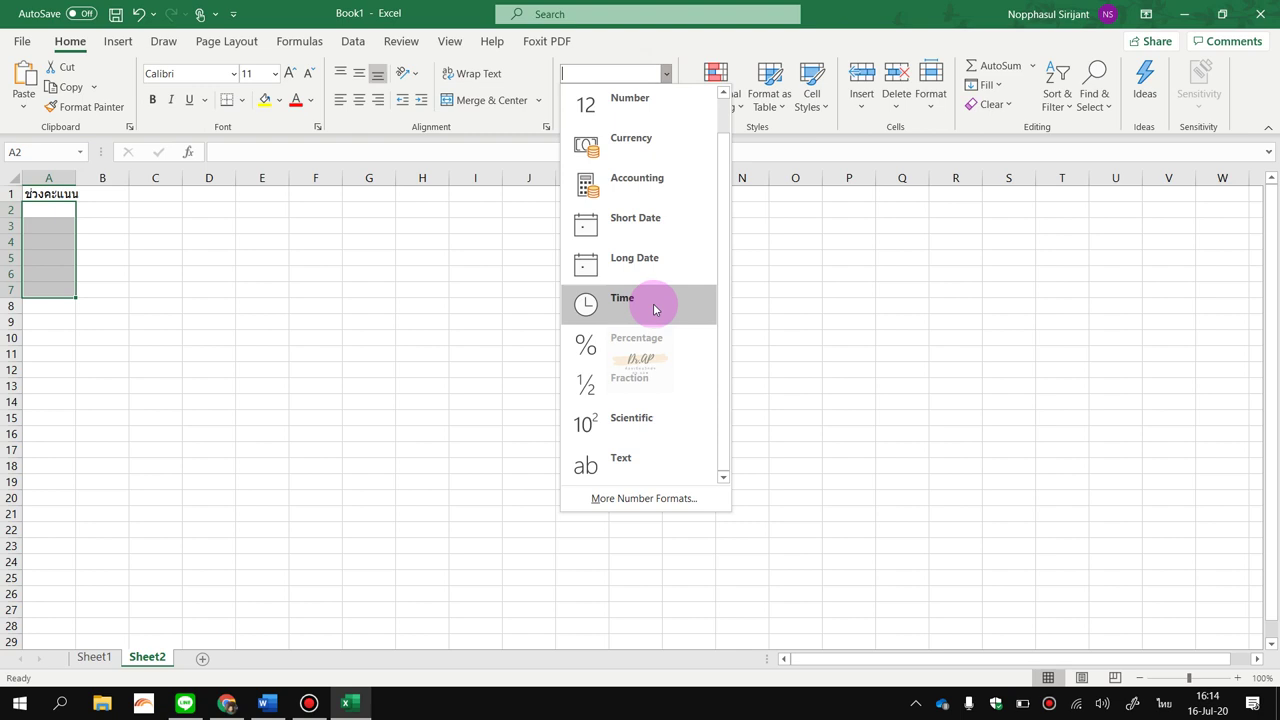
pyautogui.click(687, 462)
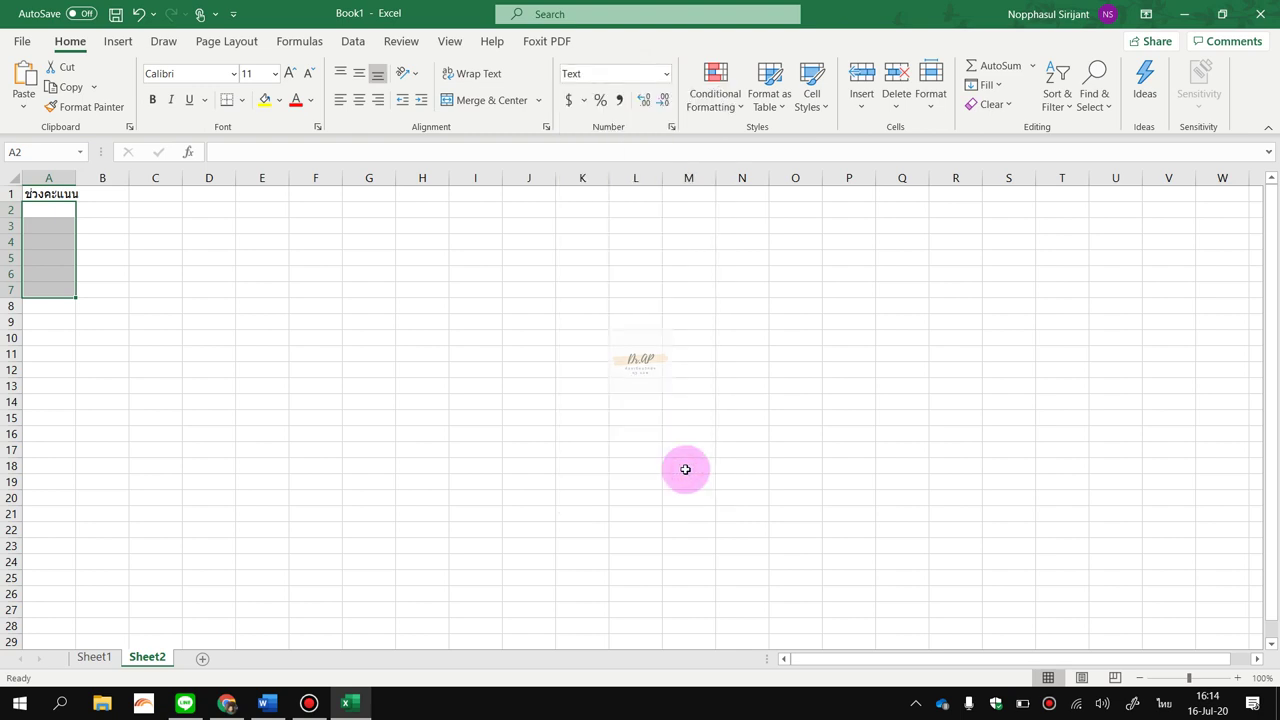
# Enter the first score range, 2-4, in cell A2.
pyautogui.click(55, 208)
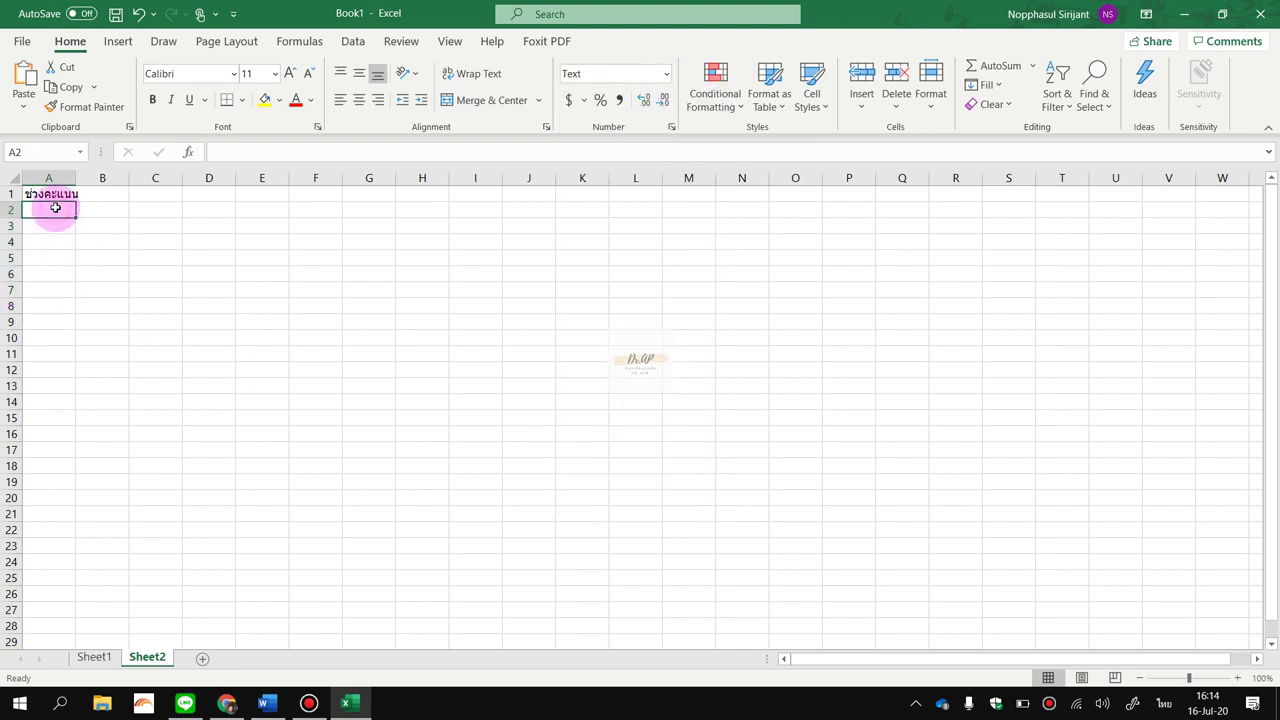
pyautogui.press('alt')
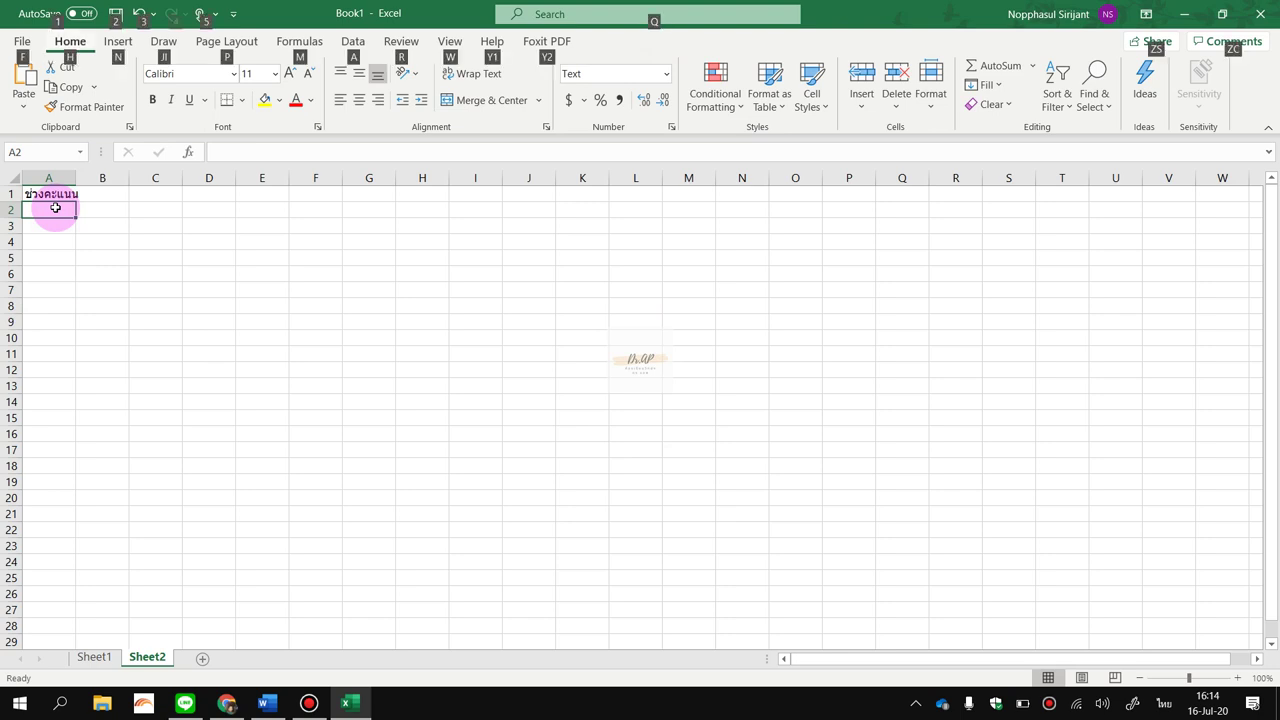
pyautogui.hotkey('alt', 'shift')
pyautogui.click(51, 210)
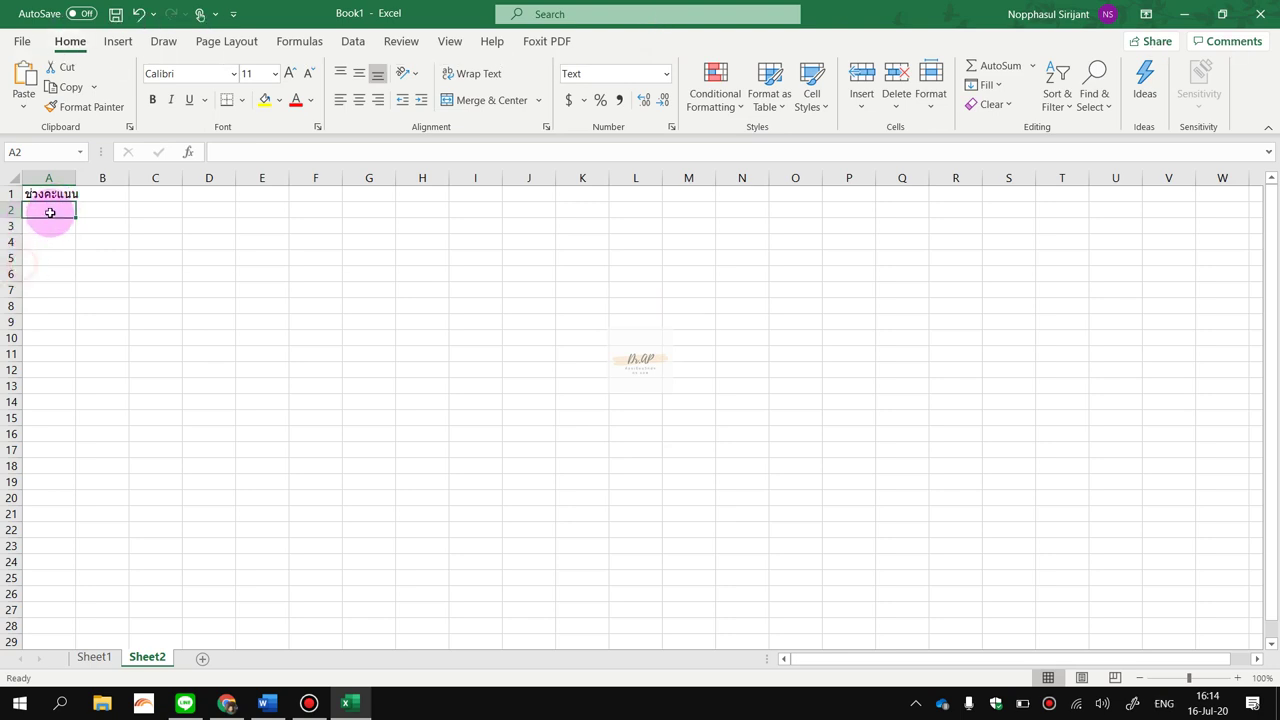
pyautogui.hotkey('alt', 'shift')
pyautogui.hotkey('alt', 'shift')
pyautogui.write('2')
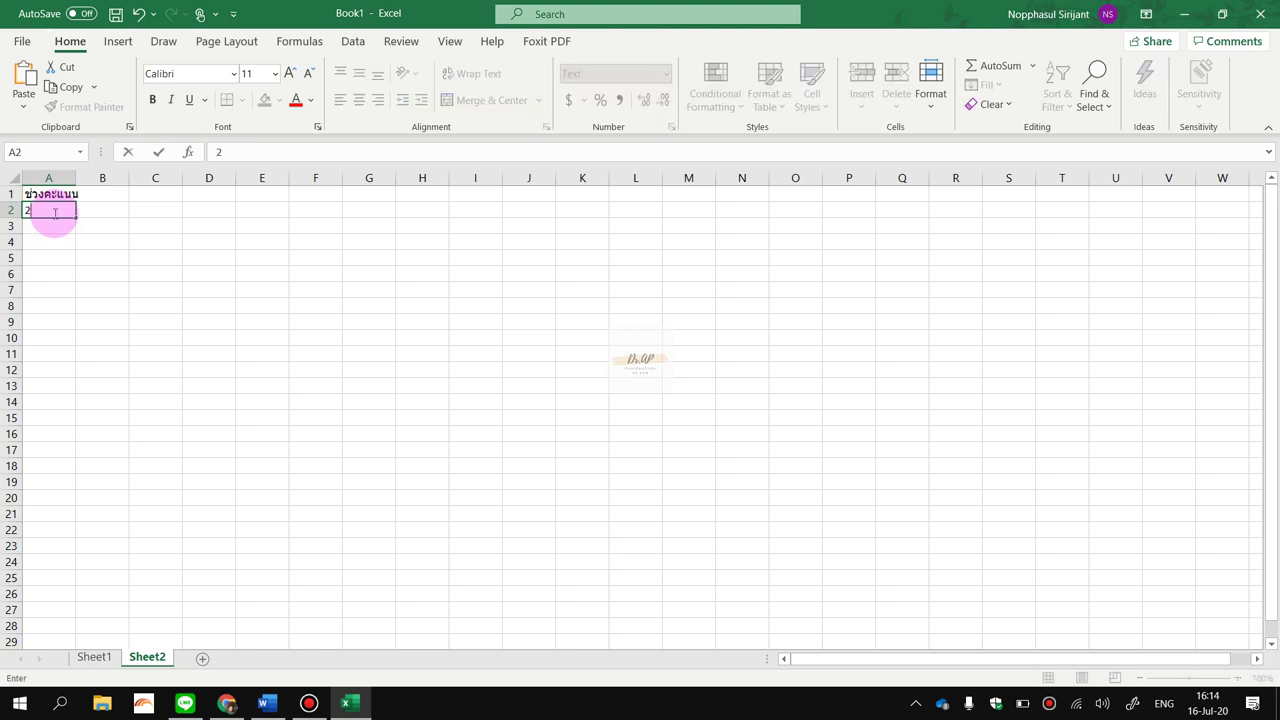
pyautogui.write('-4')
pyautogui.press('Return')
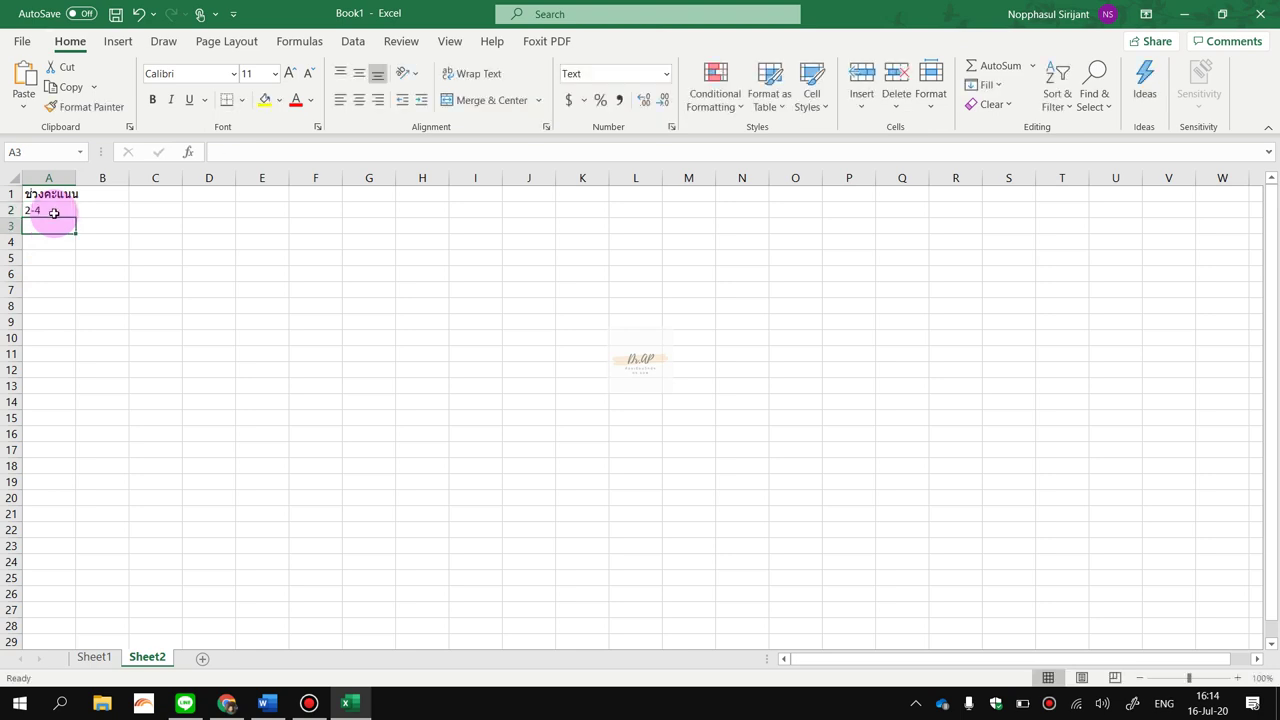
# Enter the score ranges 5-7, 8-10, 11-13 and 14-16 in cells A3 to A6.
pyautogui.write('5-7')
pyautogui.press('Return')
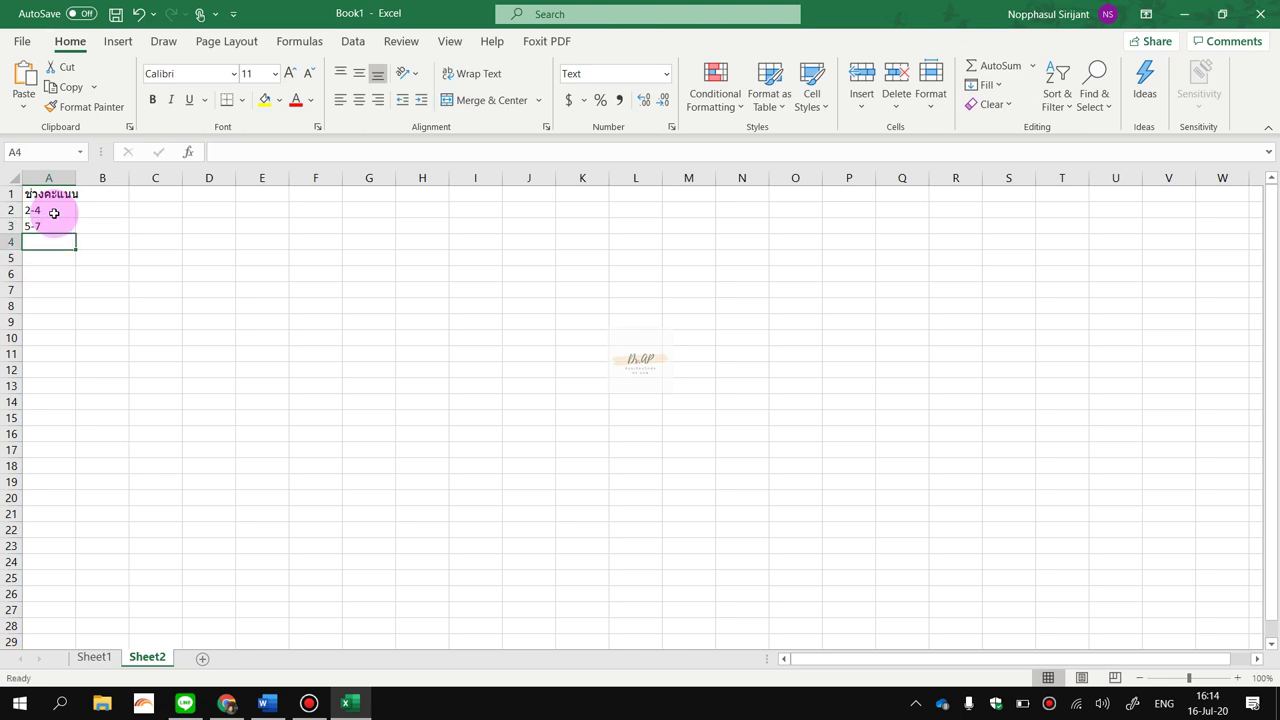
pyautogui.write('8-10')
pyautogui.press('Return')
pyautogui.write('11-13')
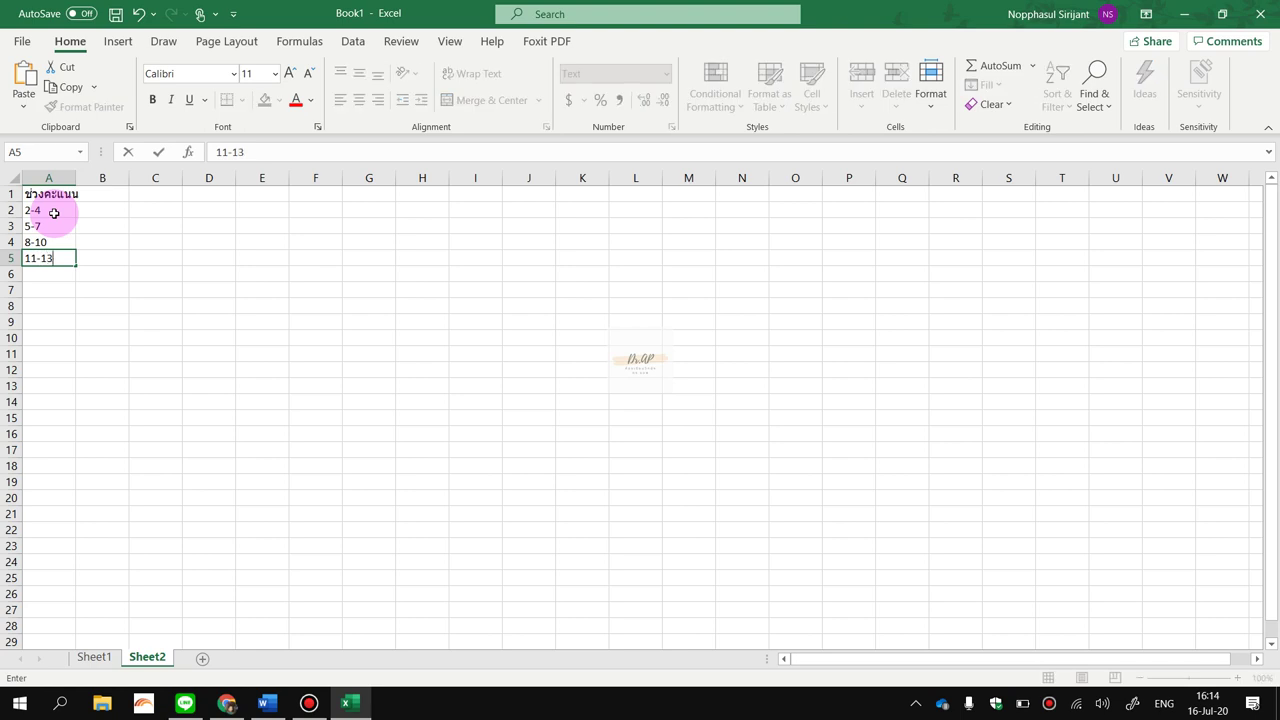
pyautogui.press('Return')
pyautogui.write('1')
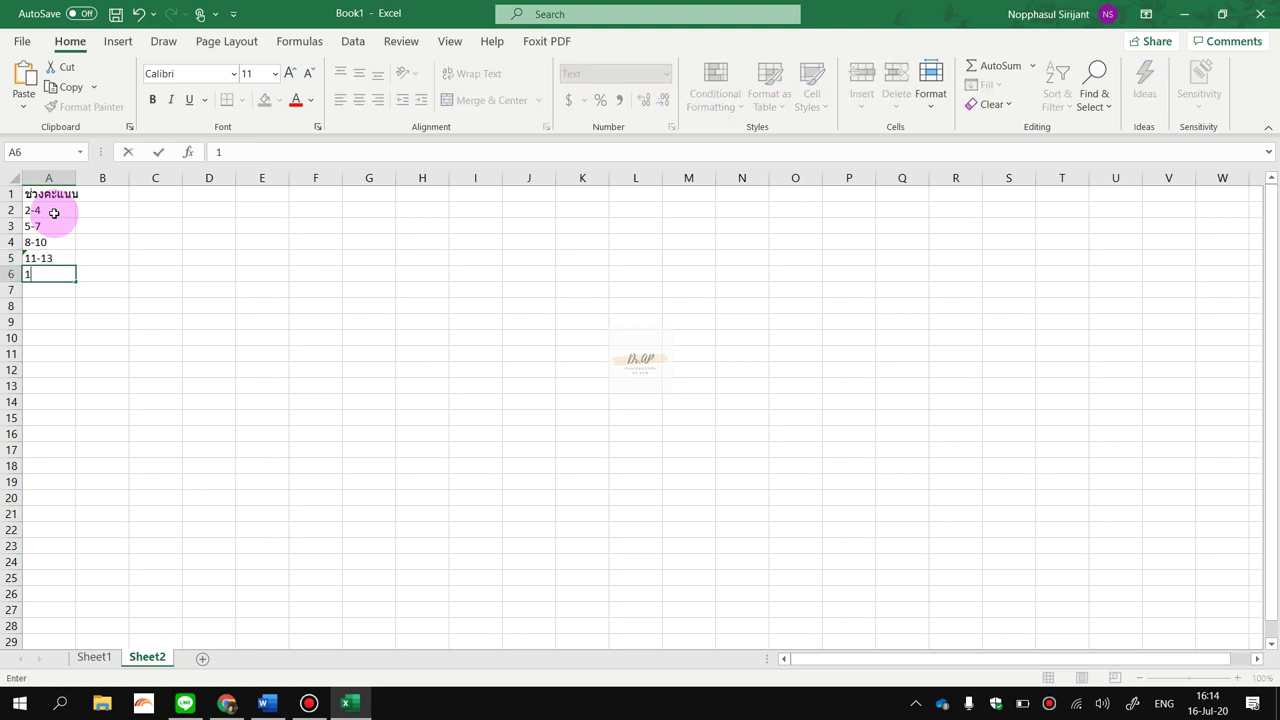
pyautogui.write('4-16')
pyautogui.press('Return')
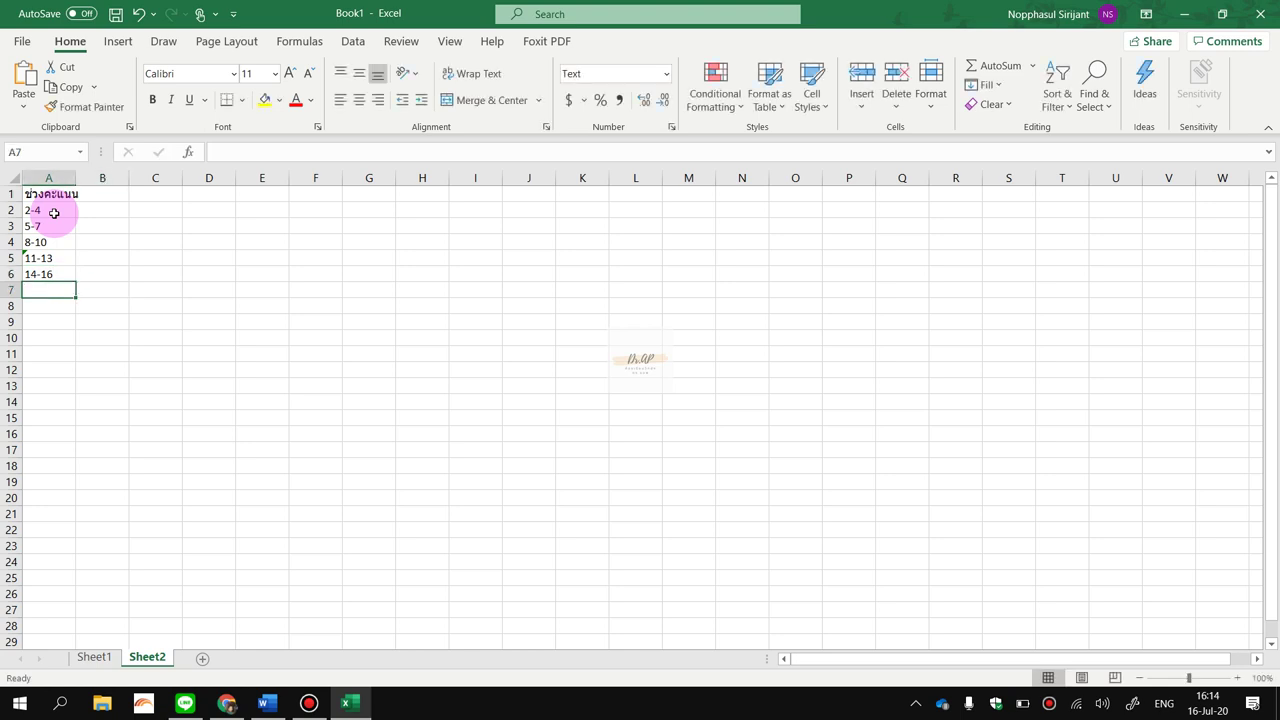
pyautogui.press('Right')
pyautogui.press('Up')
pyautogui.press('Up')
pyautogui.press('Up')
pyautogui.press('Up')
pyautogui.press('Up')
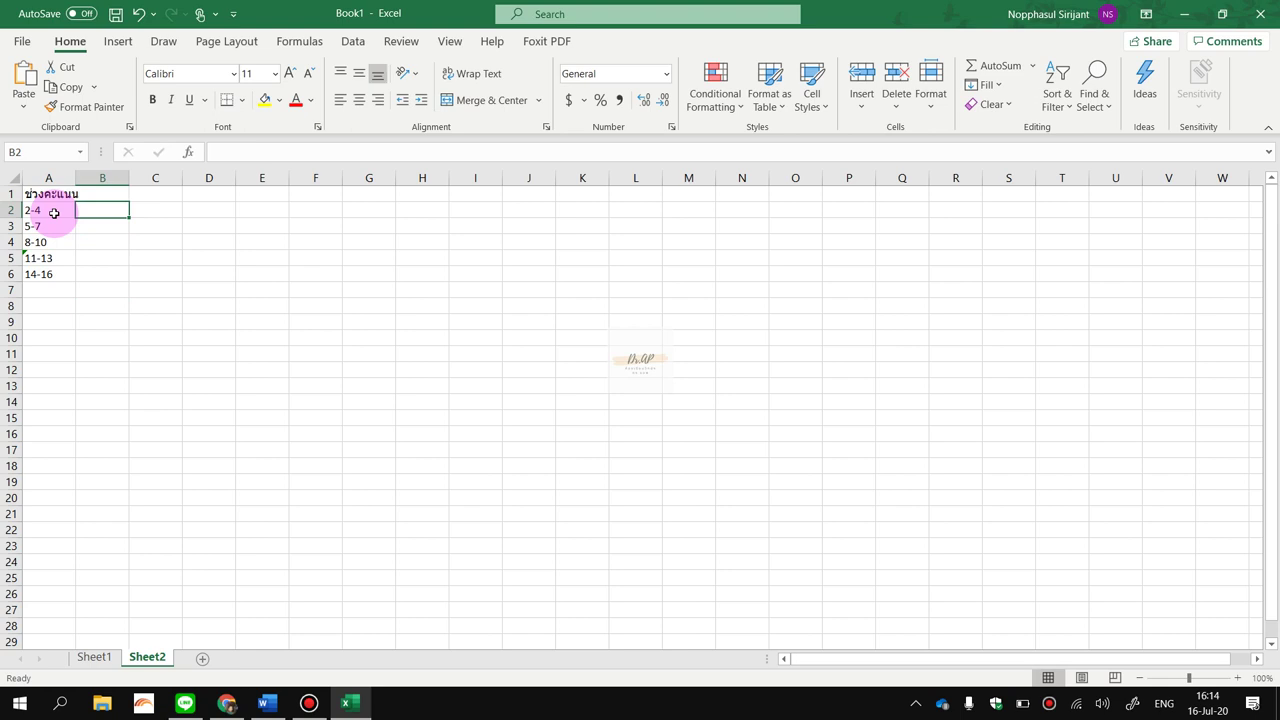
# Switch to the frequency table in Google Sheets and total the frequency column in cell B8 with =SUM(B3:B7).
pyautogui.hotkey('alt', 'Tab')
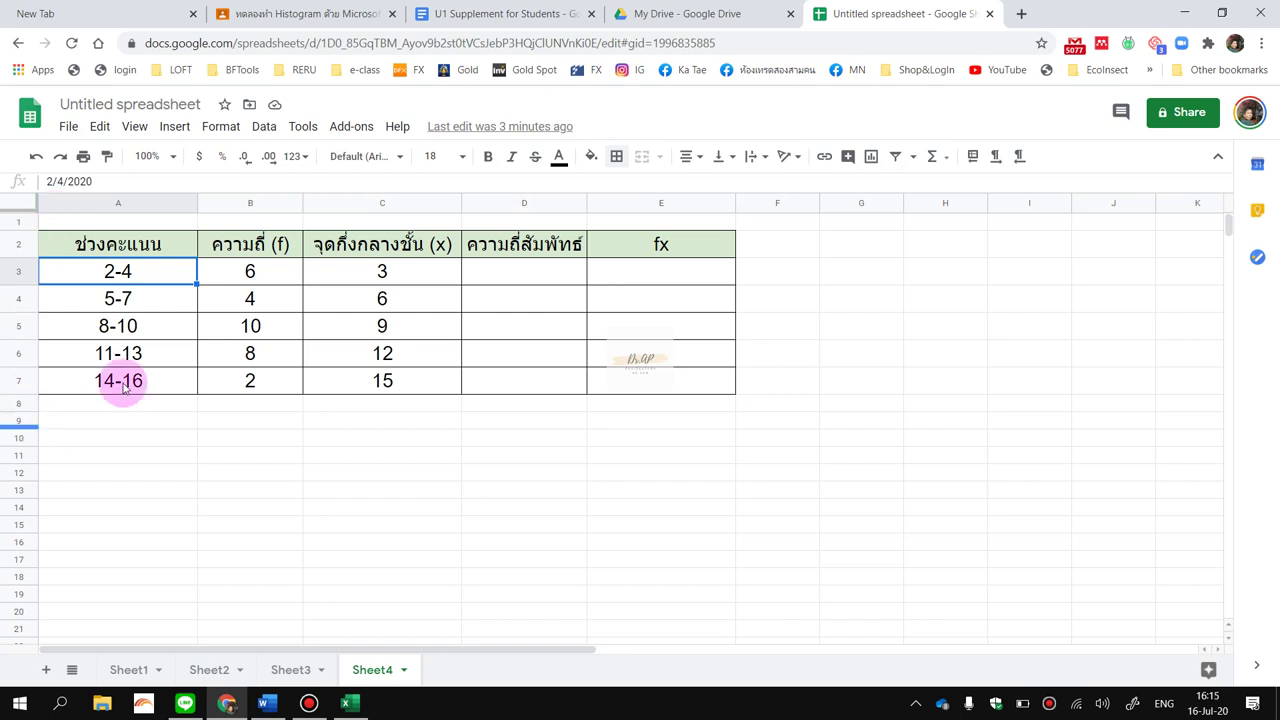
pyautogui.click(658, 268)
pyautogui.click(565, 271)
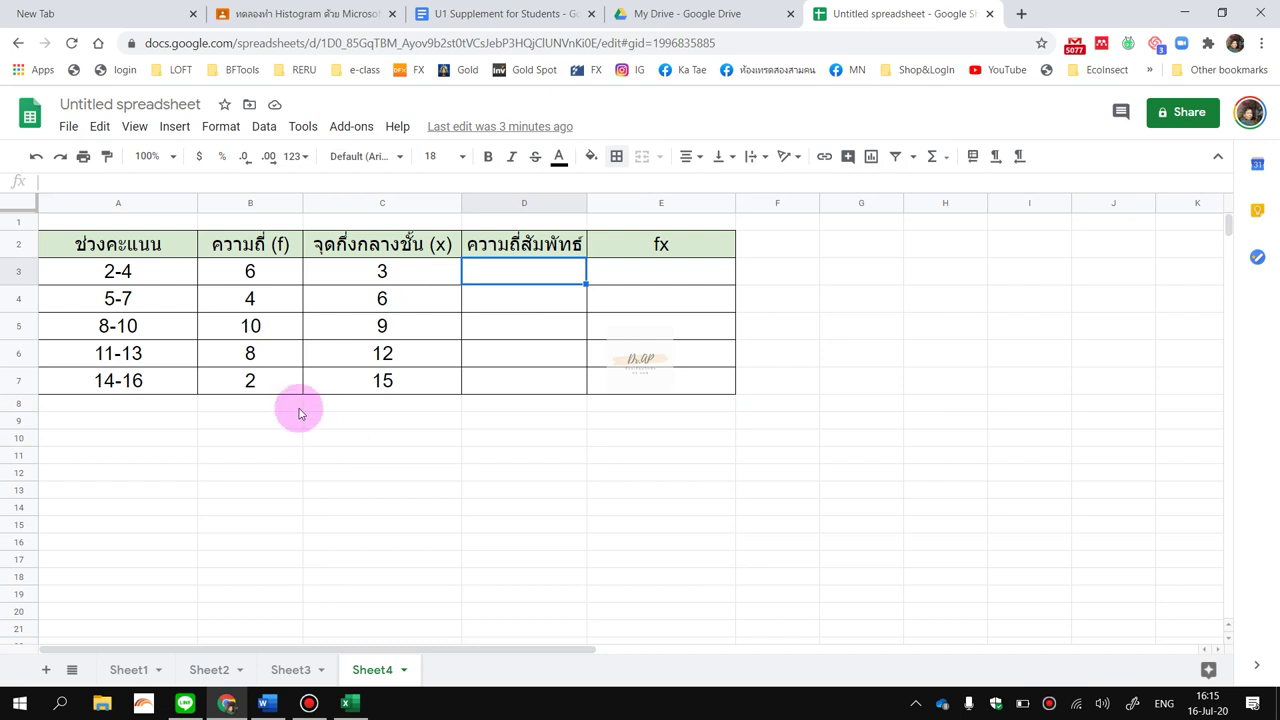
pyautogui.click(238, 411)
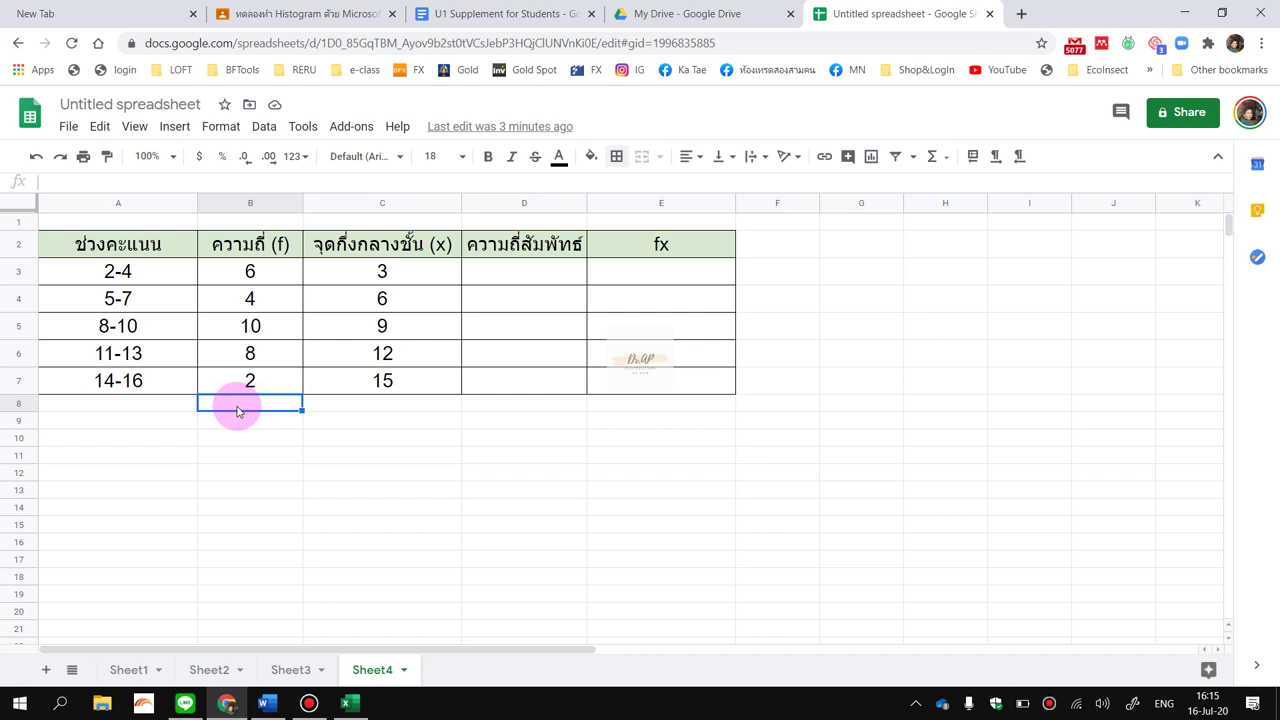
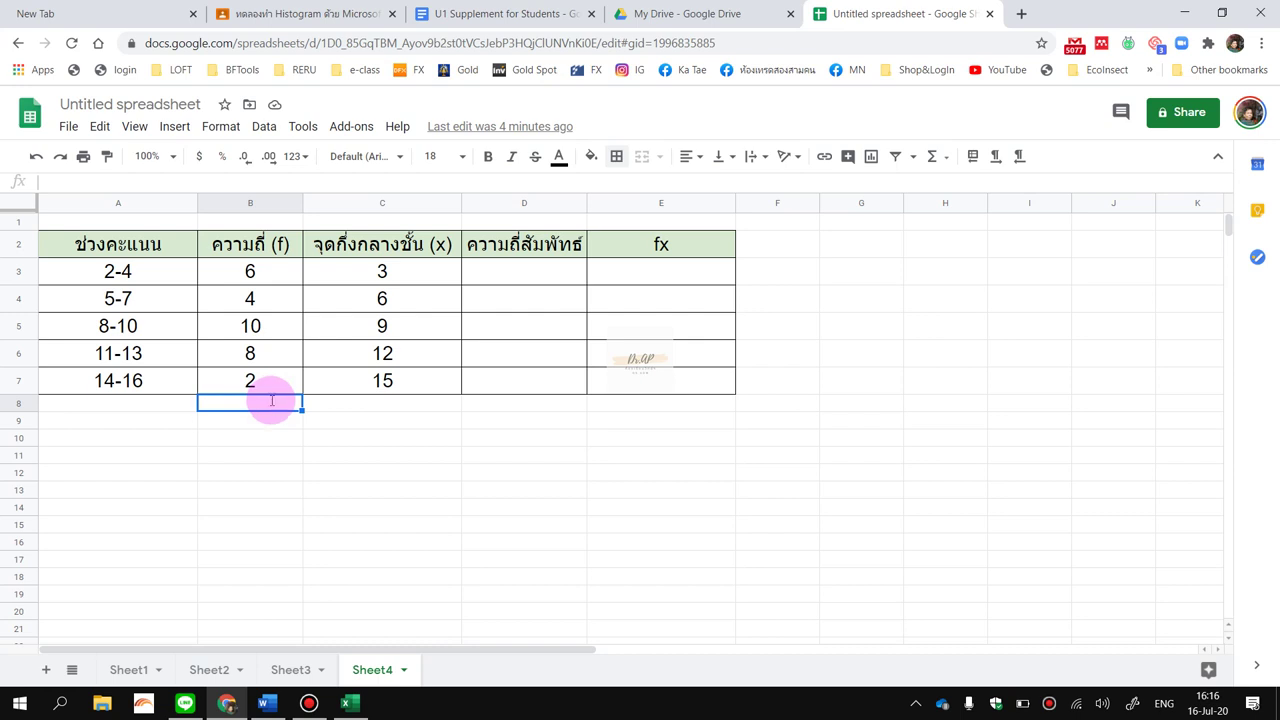
pyautogui.write('=sum')
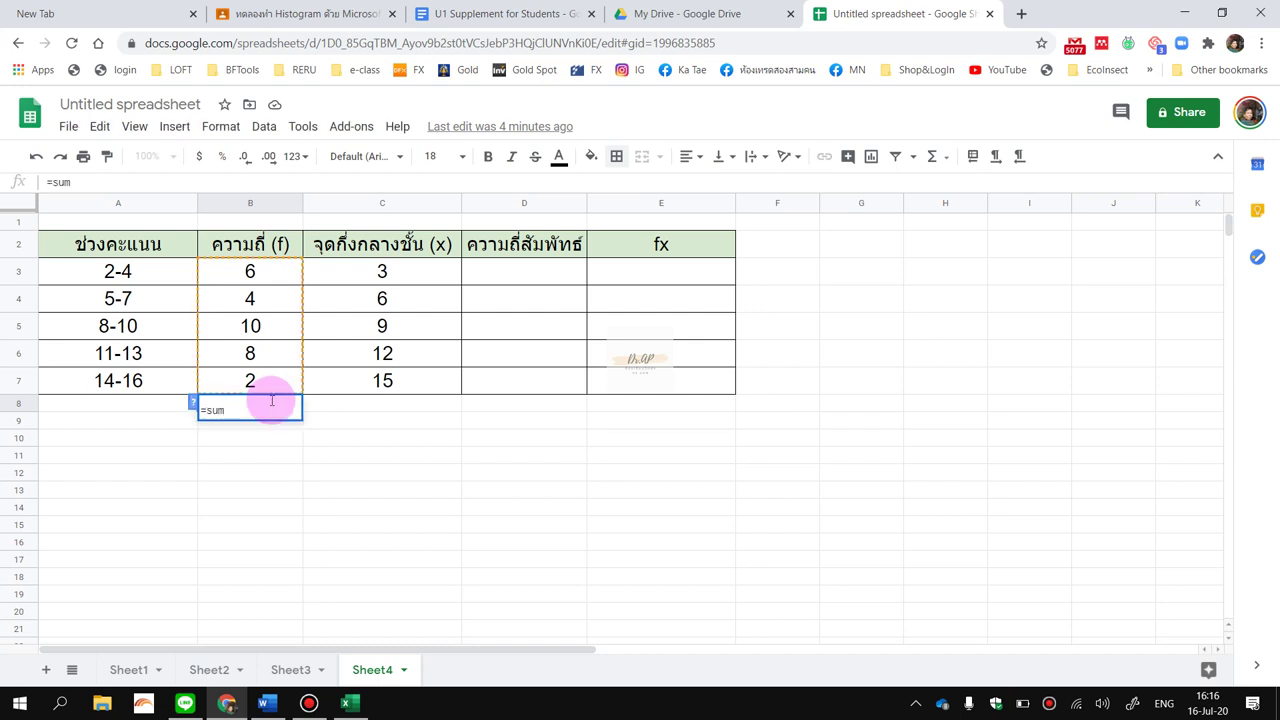
pyautogui.press('Tab')
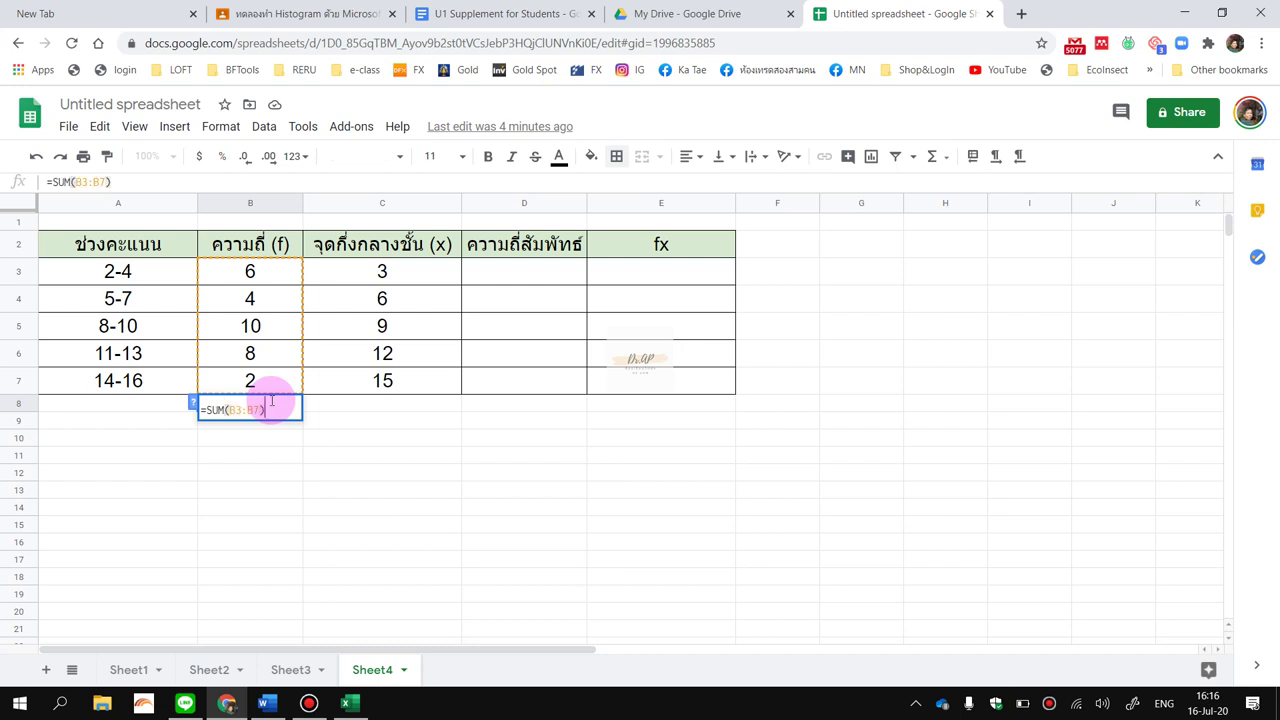
pyautogui.press('Return')
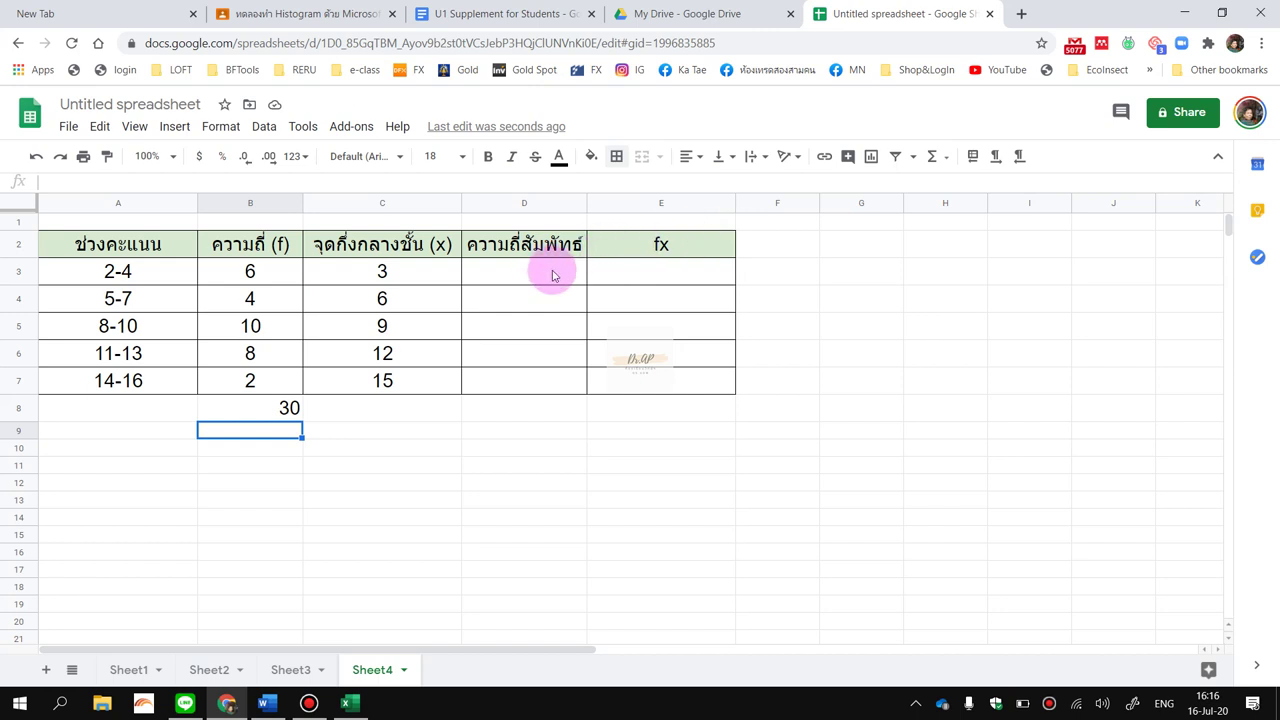
# Calculate fx in cell E3 with =B3*C3 and fill the formula down through E7.
pyautogui.click(625, 273)
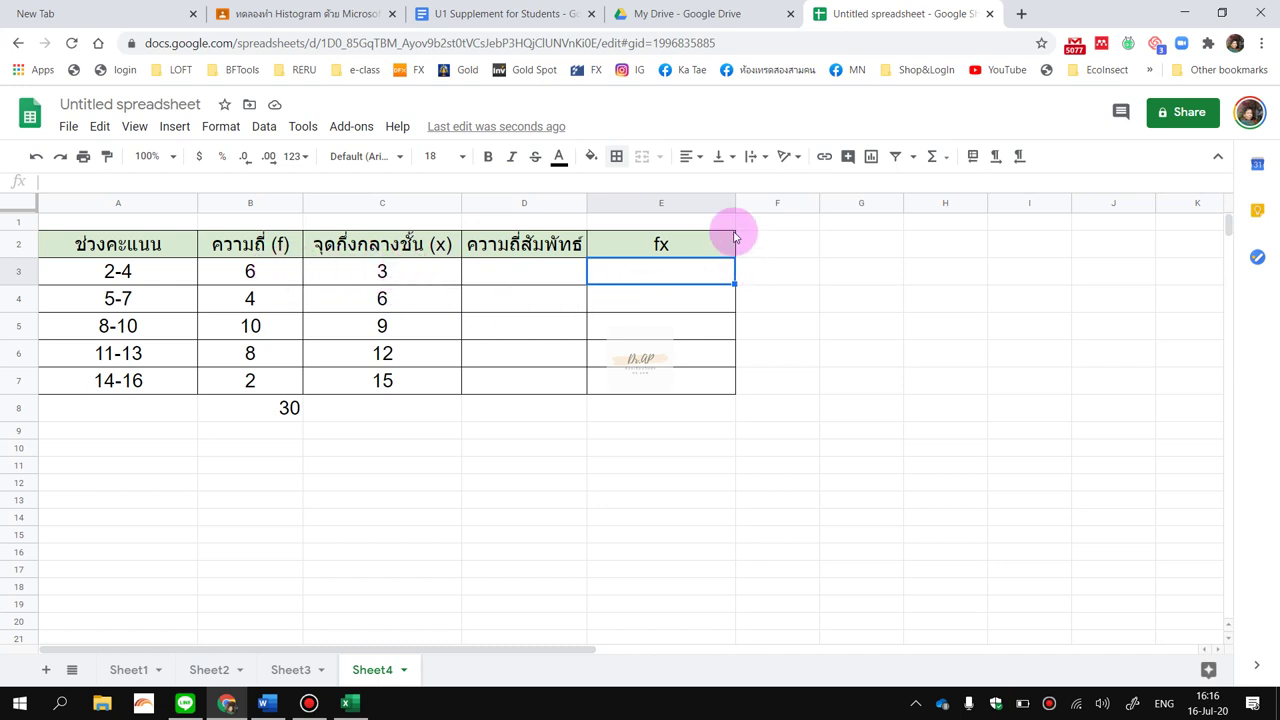
pyautogui.write('=')
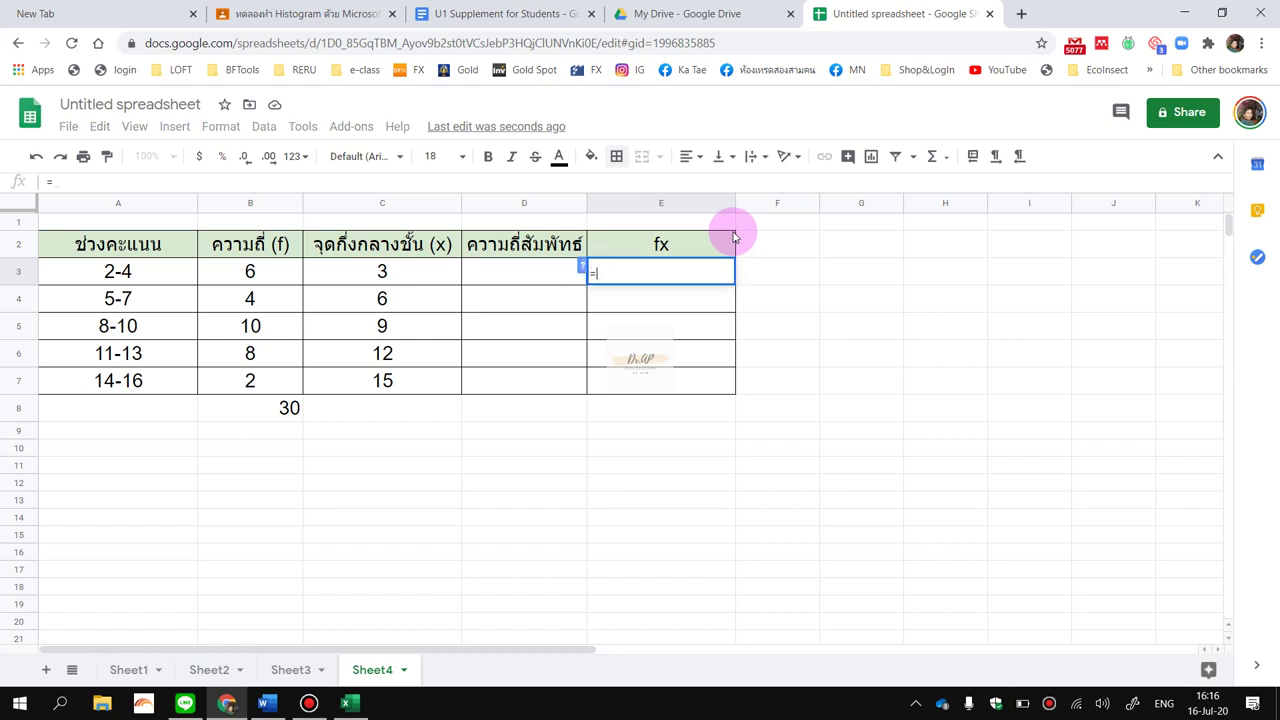
pyautogui.click(250, 275)
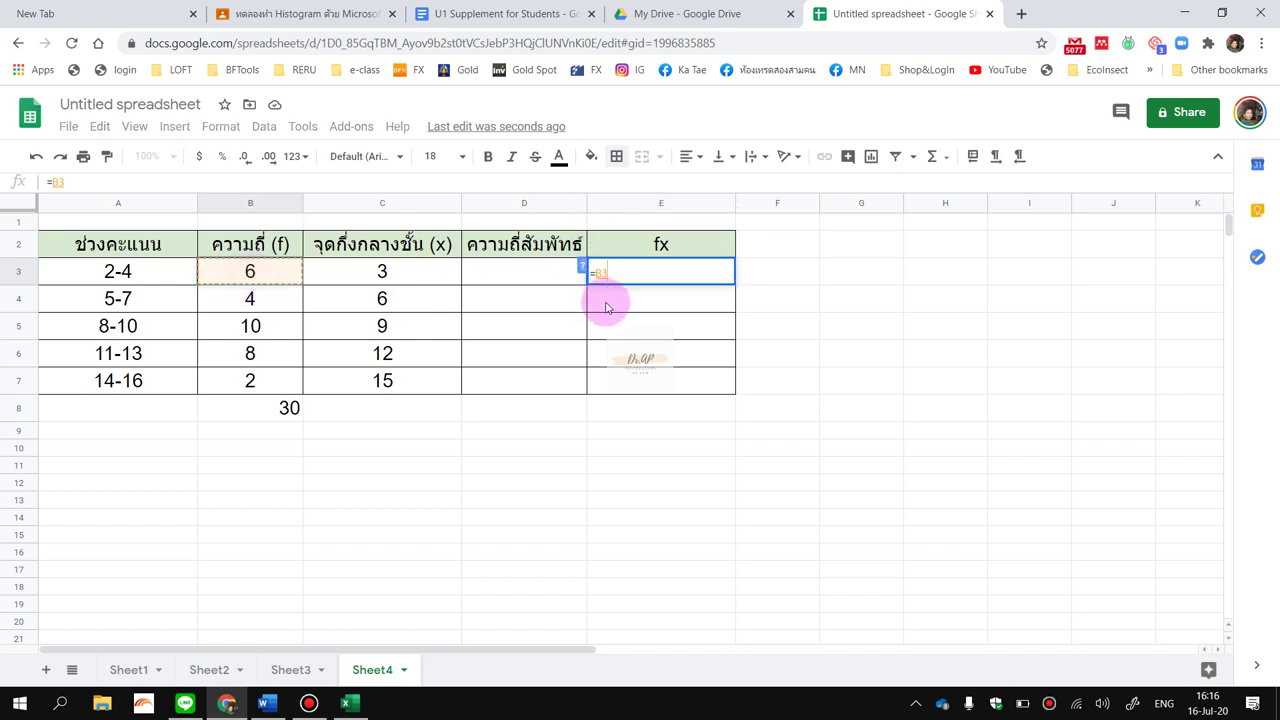
pyautogui.write('*')
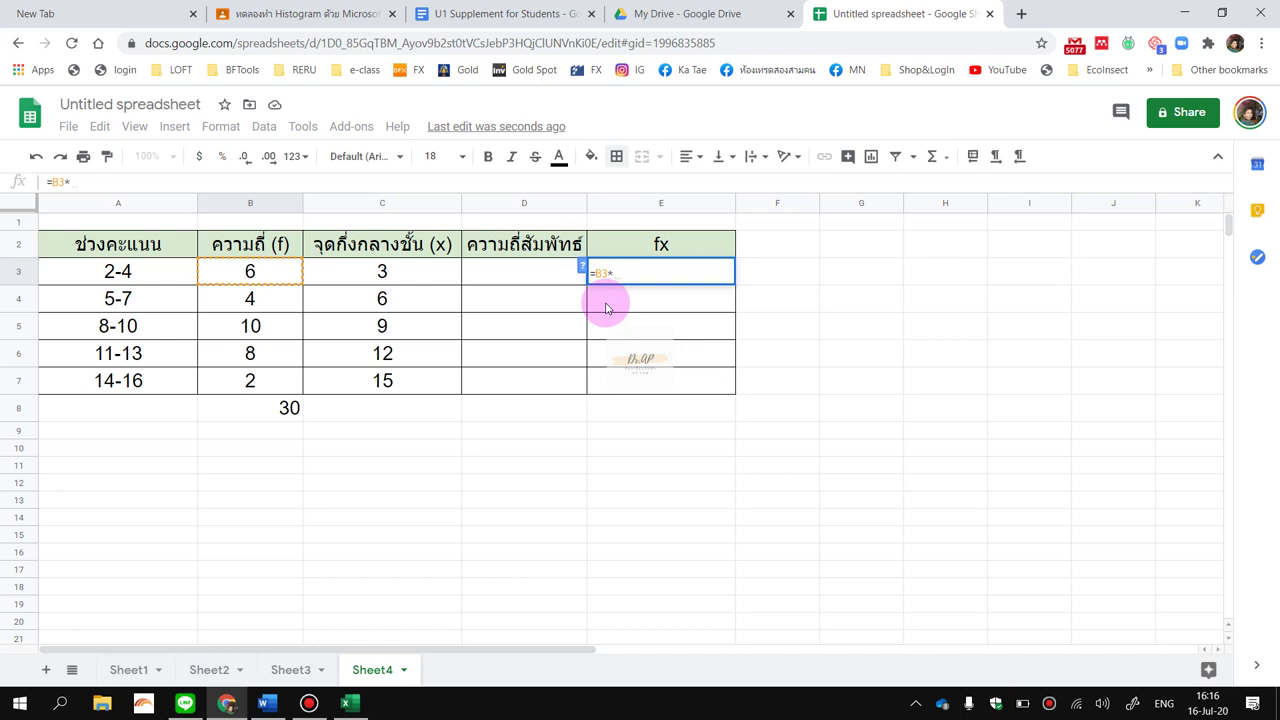
pyautogui.click(420, 275)
pyautogui.press('Return')
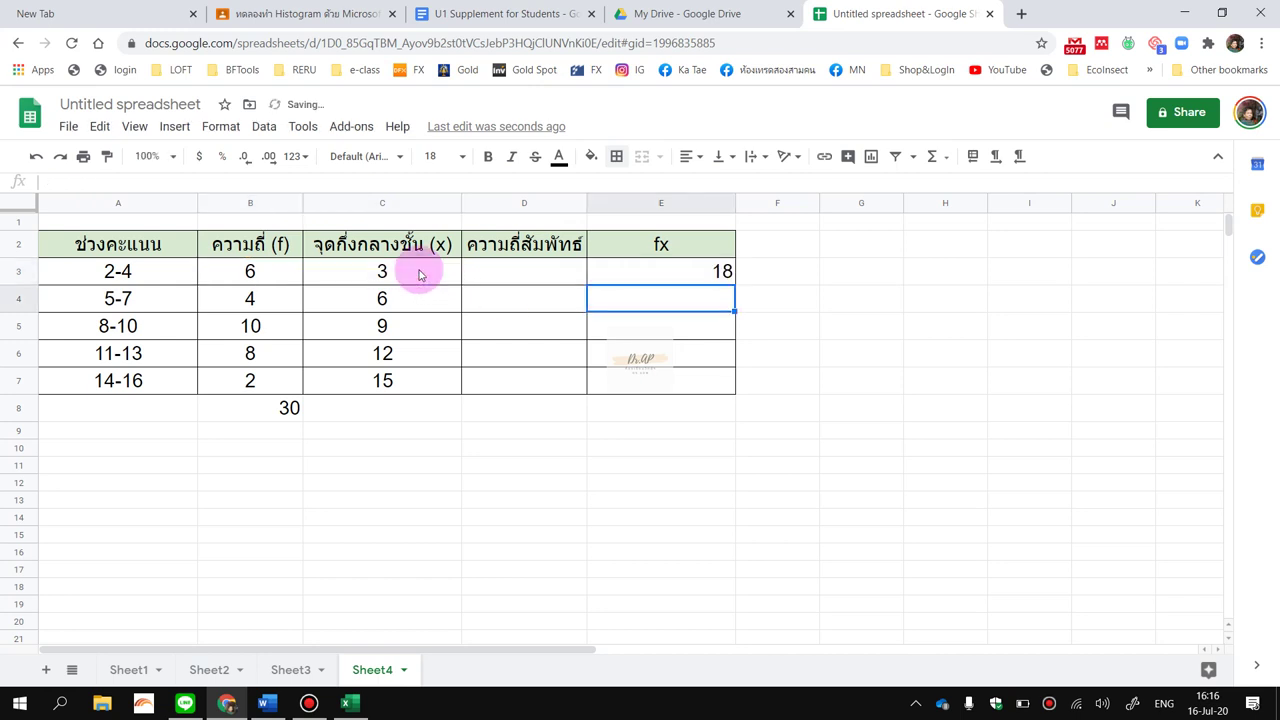
pyautogui.click(668, 272)
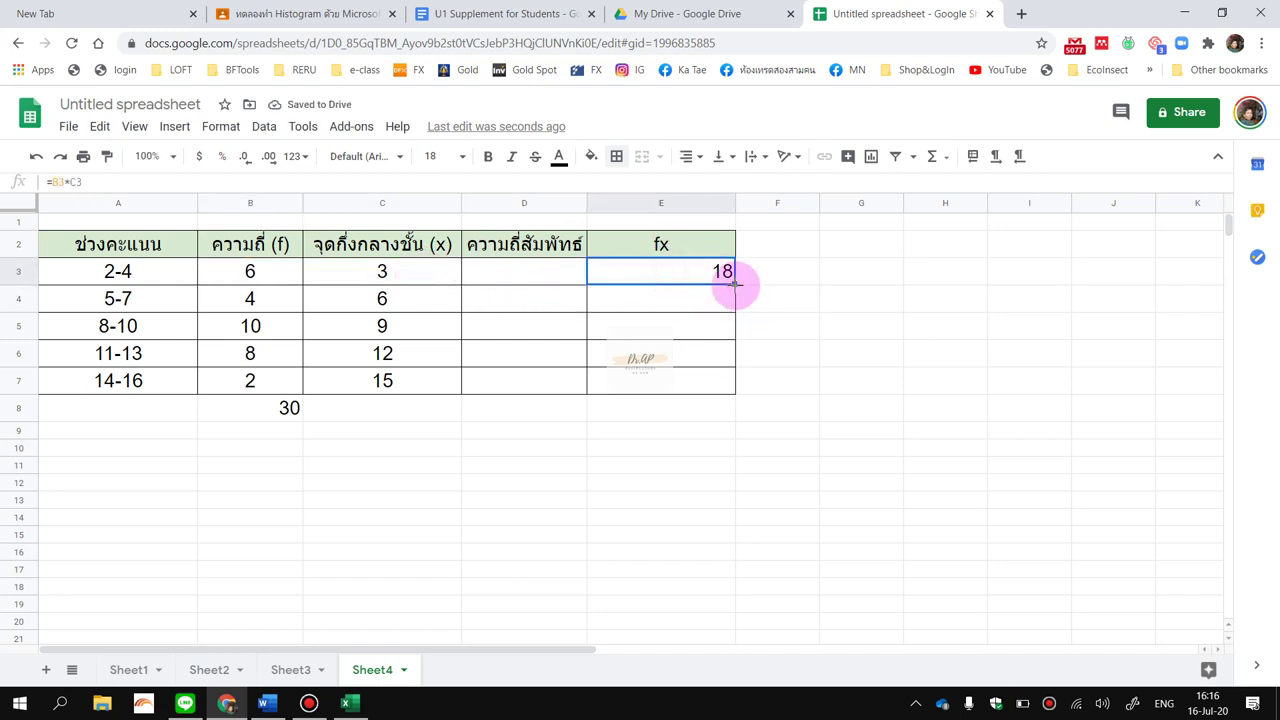
pyautogui.moveTo(734, 284); pyautogui.dragTo(734, 392)
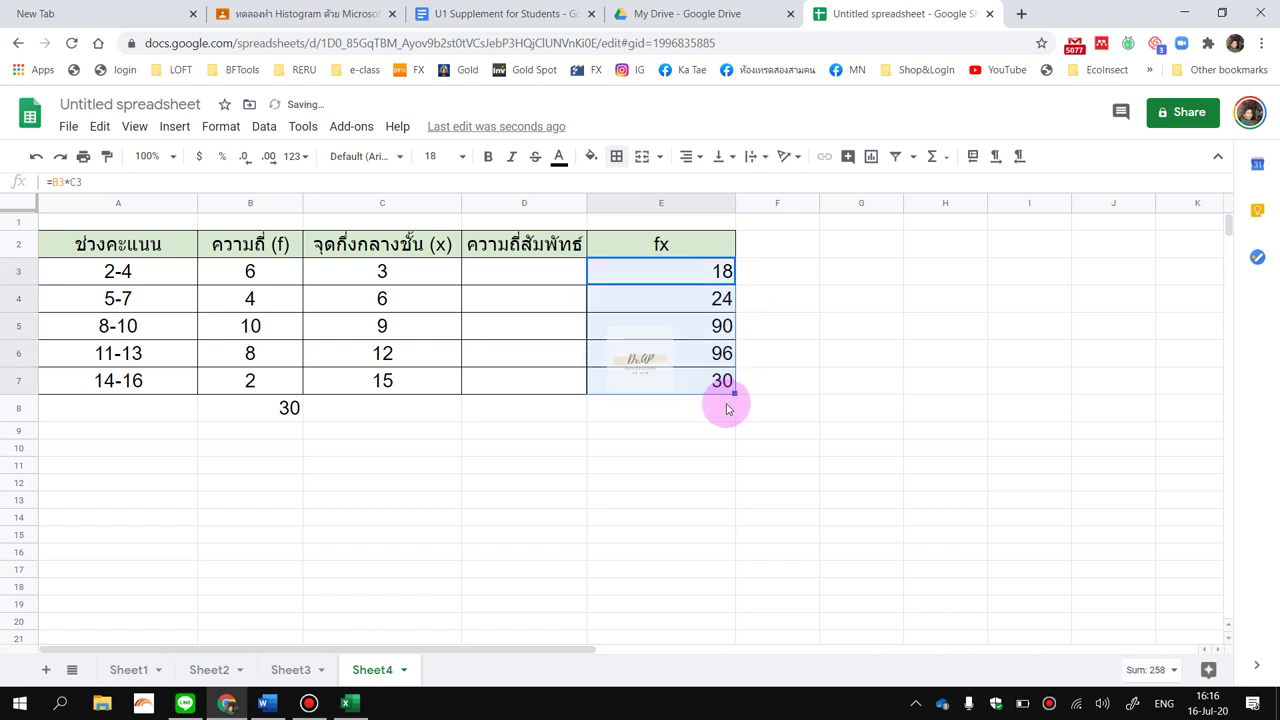
# Narrow column E slightly and total the fx values in cell E8 with =SUM(E3:E7).
pyautogui.click(727, 408)
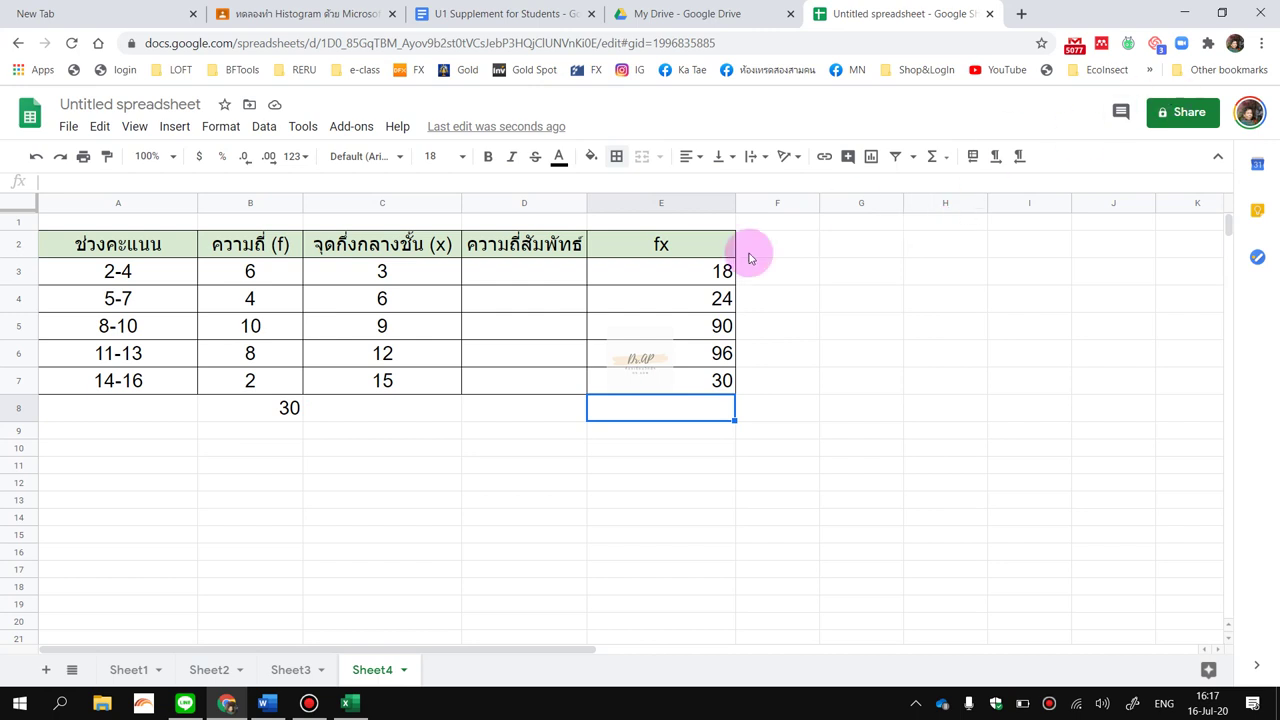
pyautogui.moveTo(735, 204); pyautogui.dragTo(702, 204)
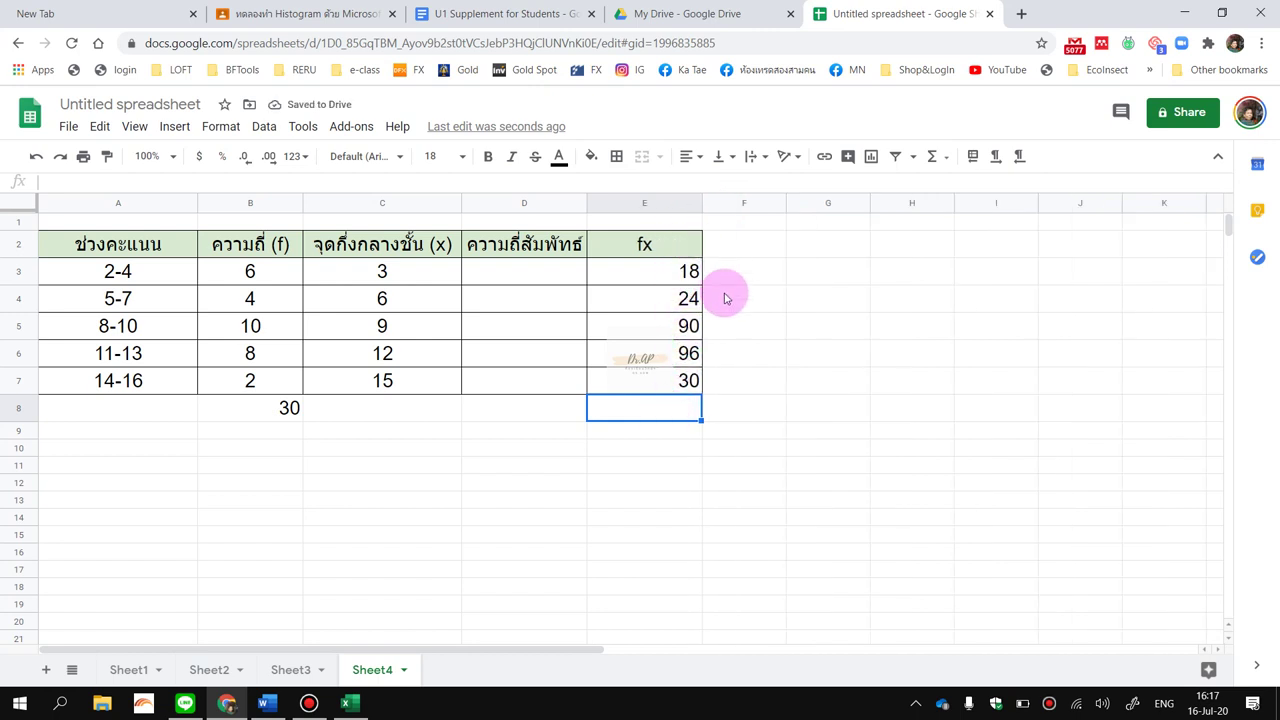
pyautogui.write('=')
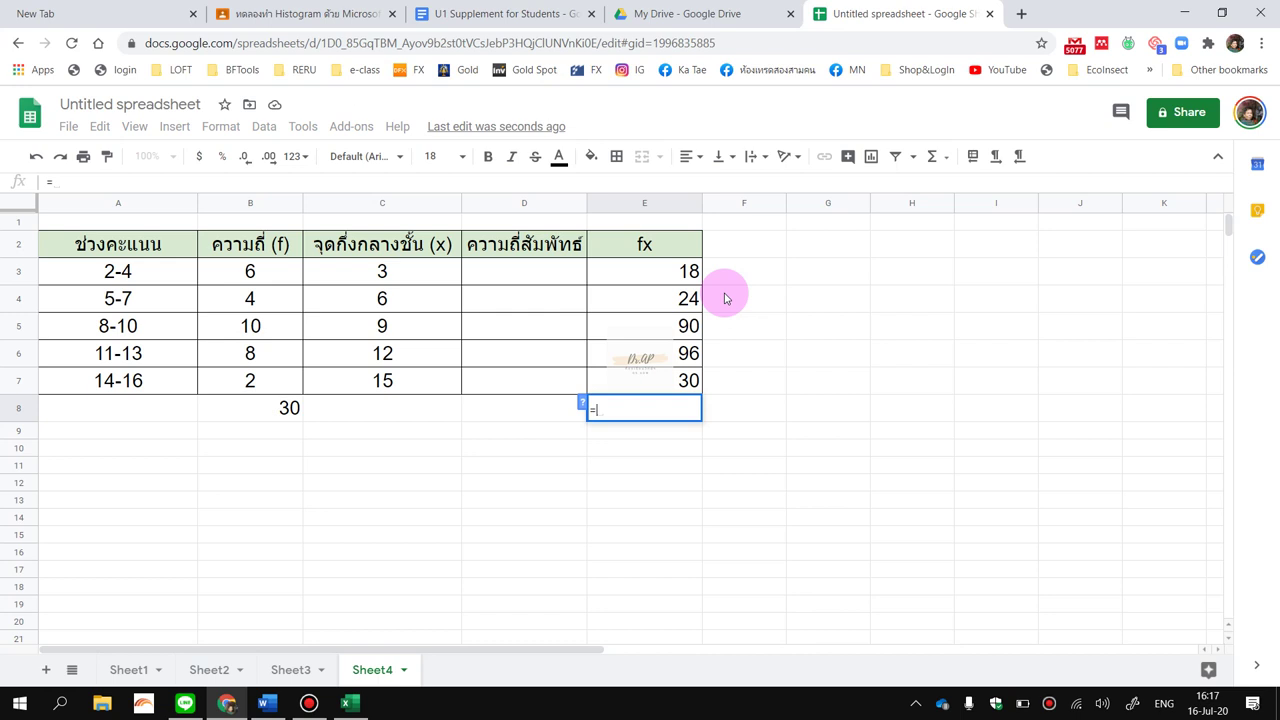
pyautogui.write('SUM')
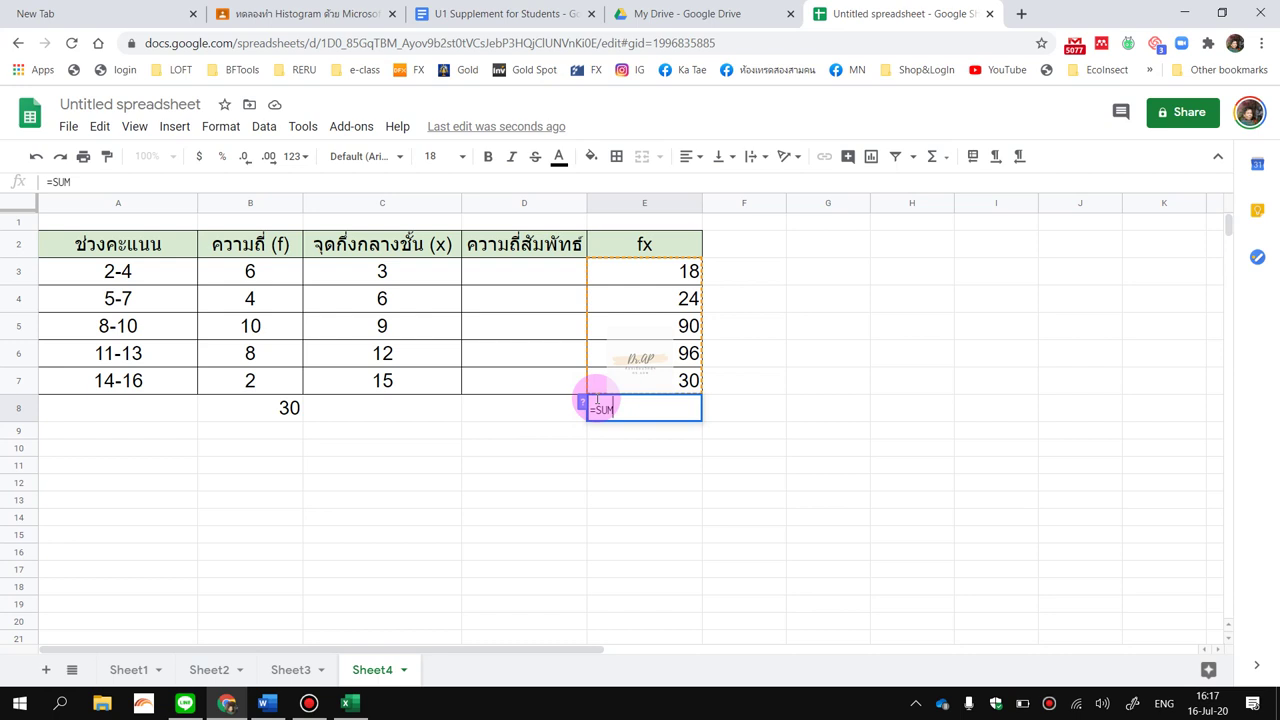
pyautogui.press('Tab')
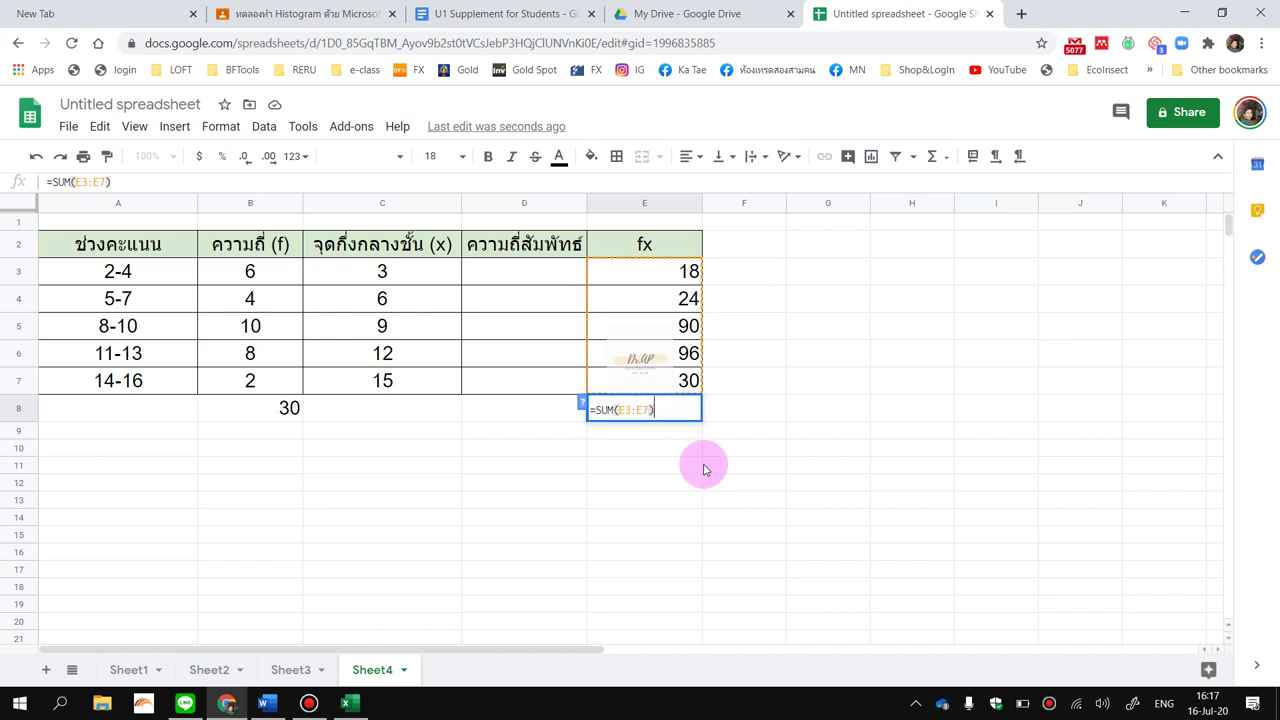
pyautogui.press('Return')
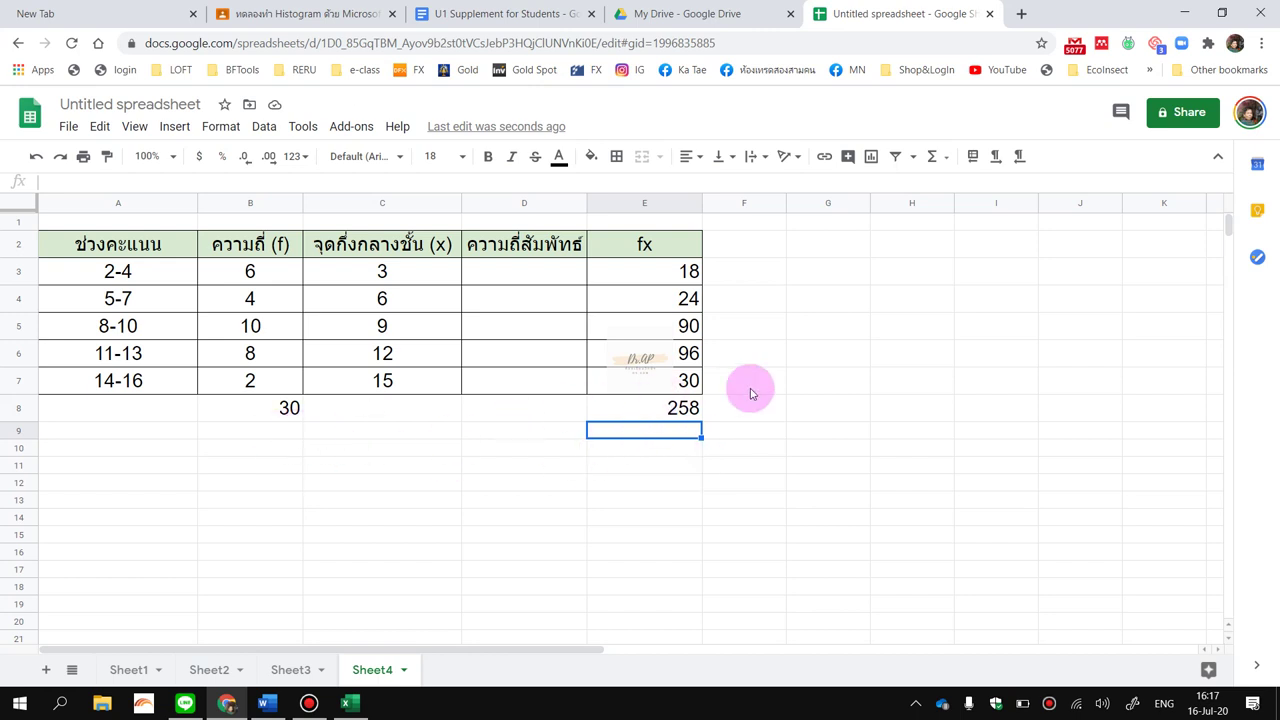
# Enter the label ค่าเฉลี่ย in cell A10 below the frequency table.
pyautogui.click(99, 436)
pyautogui.click(106, 452)
pyautogui.write('8;k')
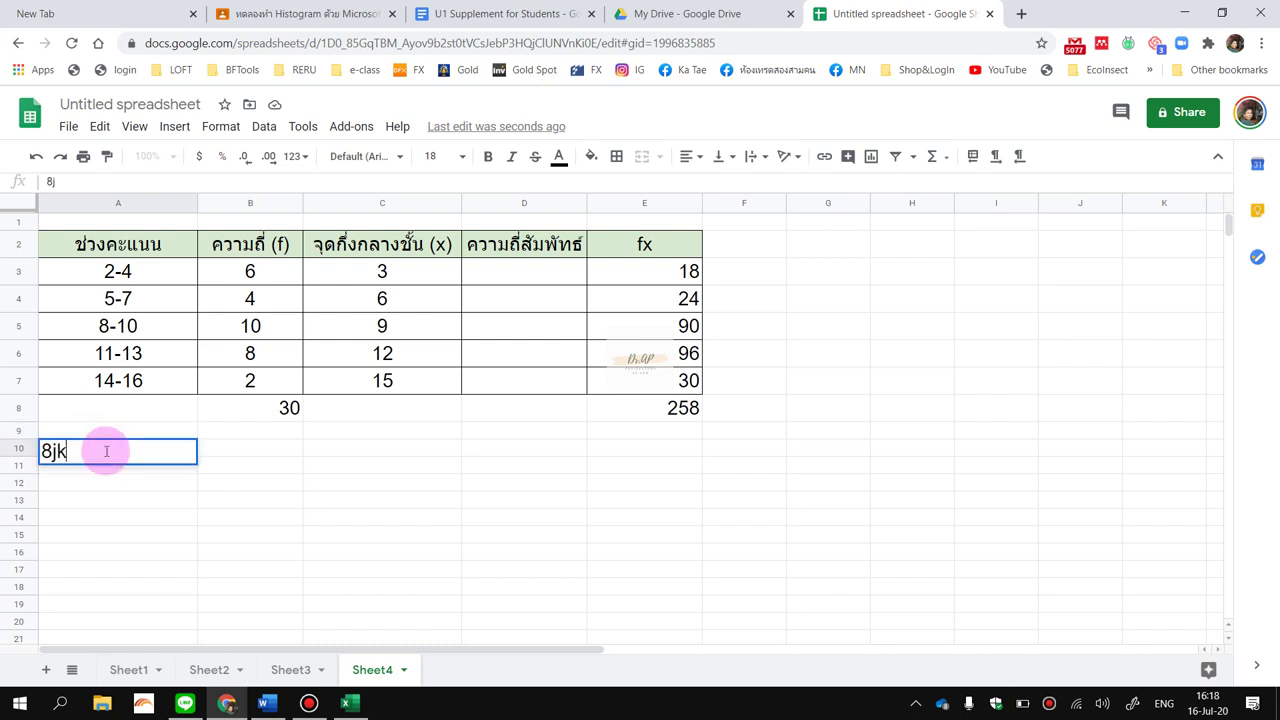
pyautogui.press('BackSpace')
pyautogui.press('BackSpace')
pyautogui.press('BackSpace')
pyautogui.hotkey('alt', 'shift')
pyautogui.write('ค่าเฉลี่ย')
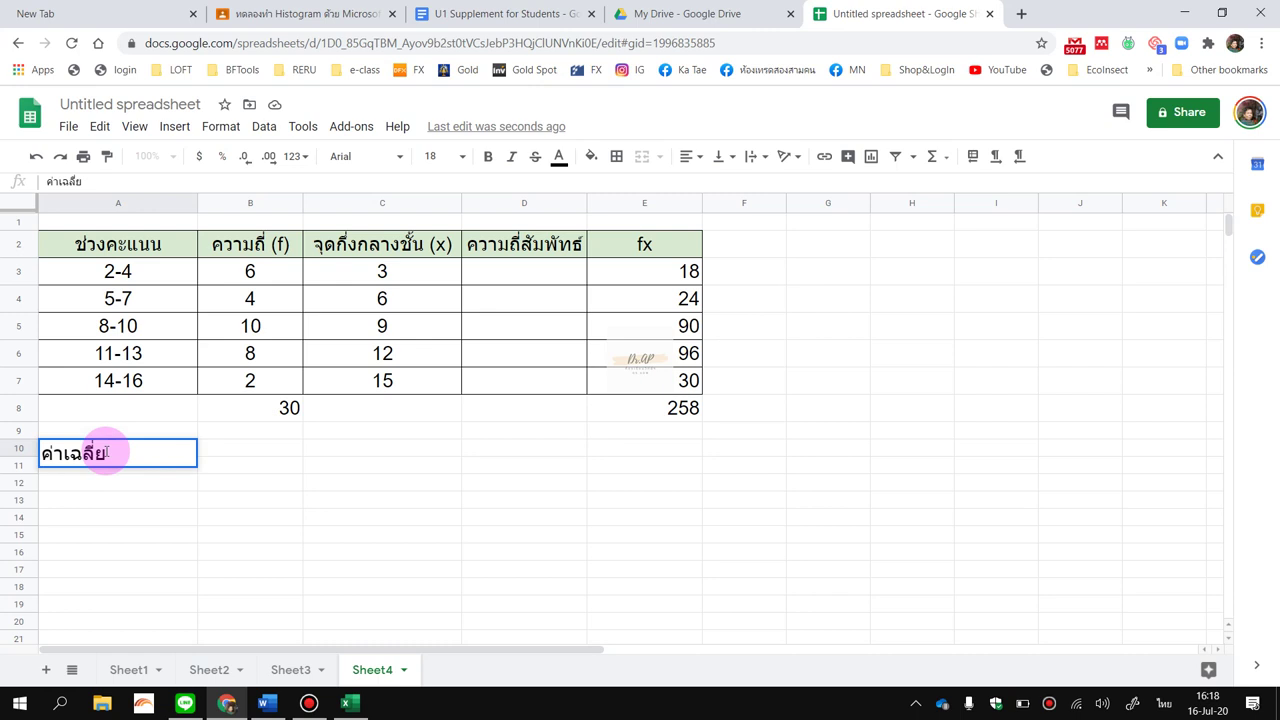
# Calculate the mean in cell B10 by dividing the fx total by the frequency total with =E8/B8.
pyautogui.click(266, 455)
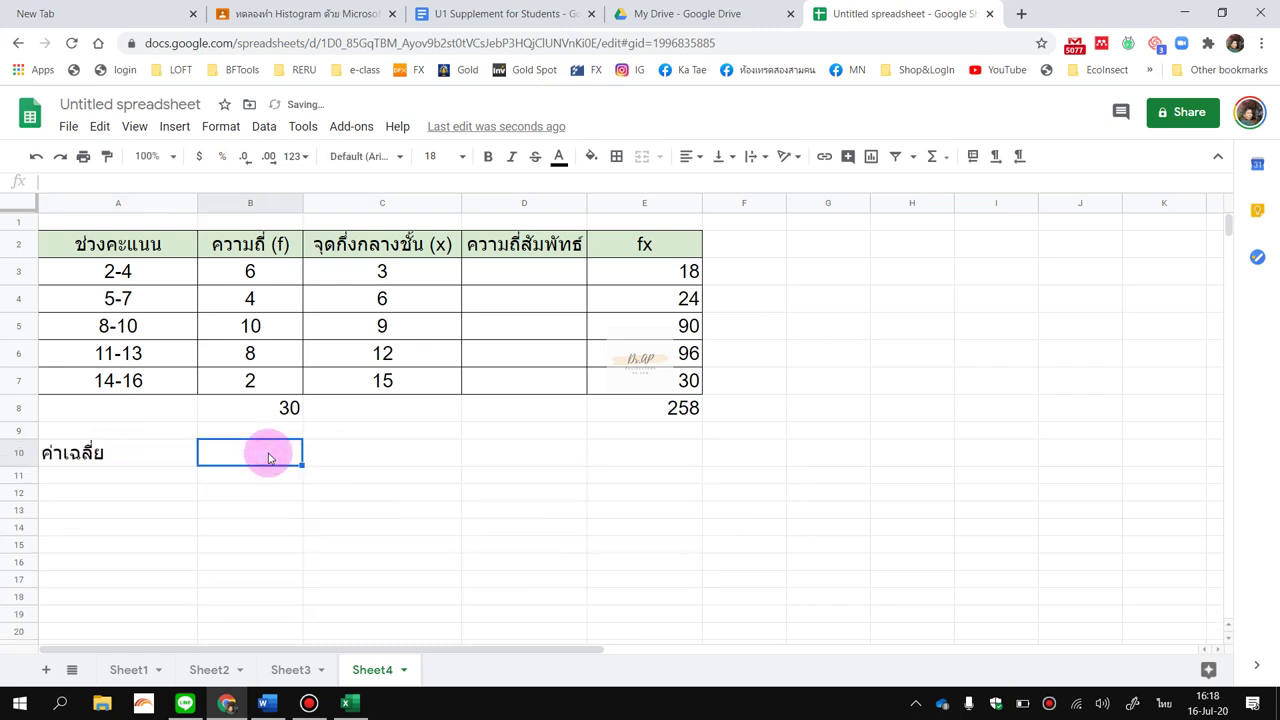
pyautogui.write('ช')
pyautogui.press('BackSpace')
pyautogui.hotkey('alt', 'shift')
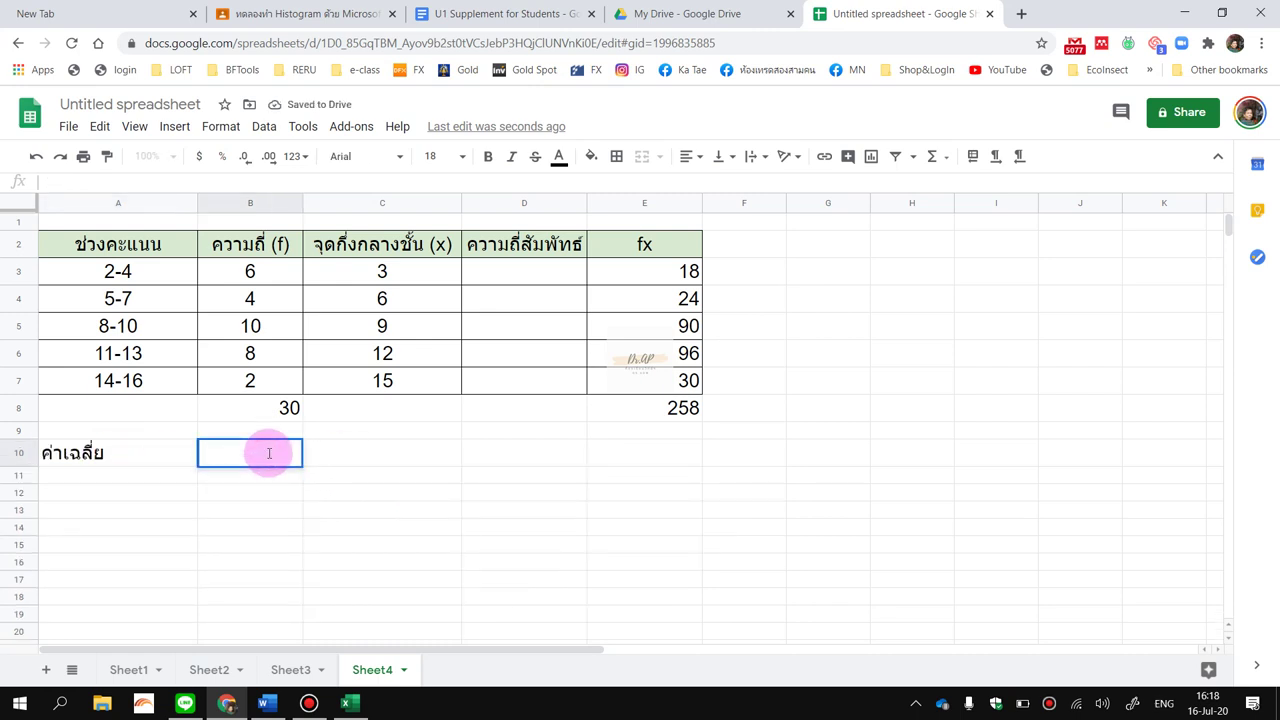
pyautogui.write('=')
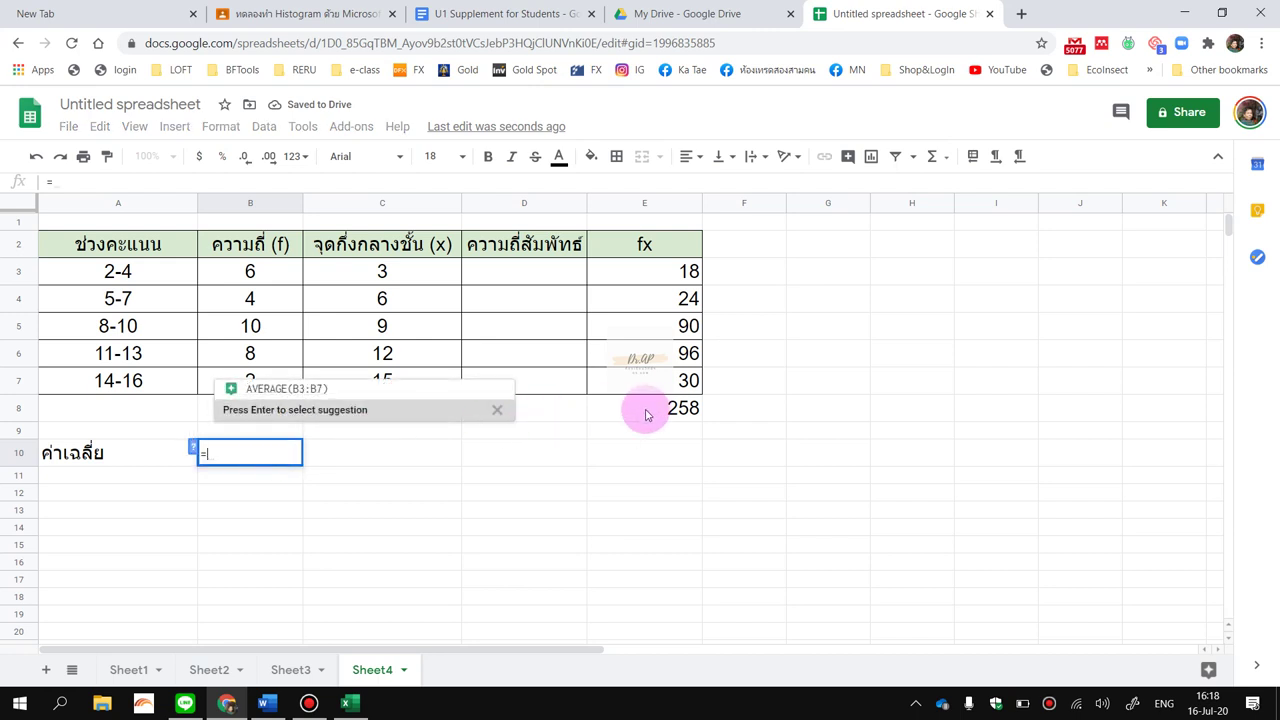
pyautogui.click(660, 410)
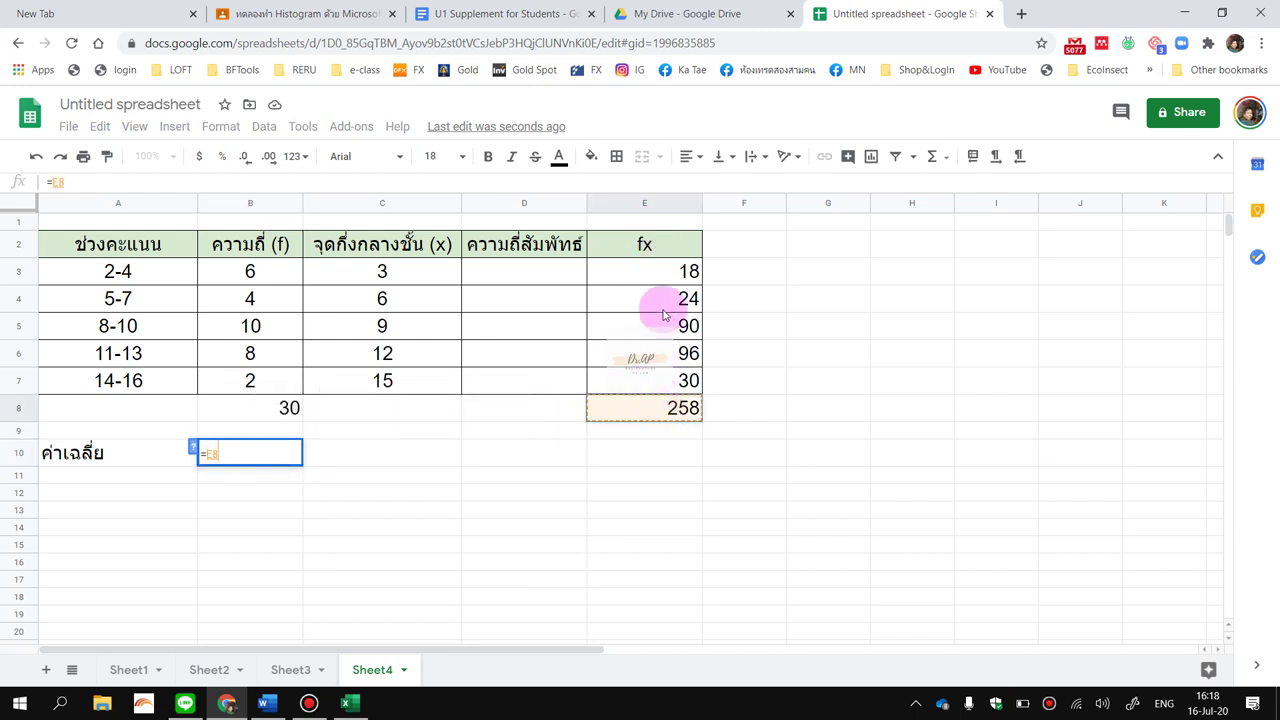
pyautogui.write('/')
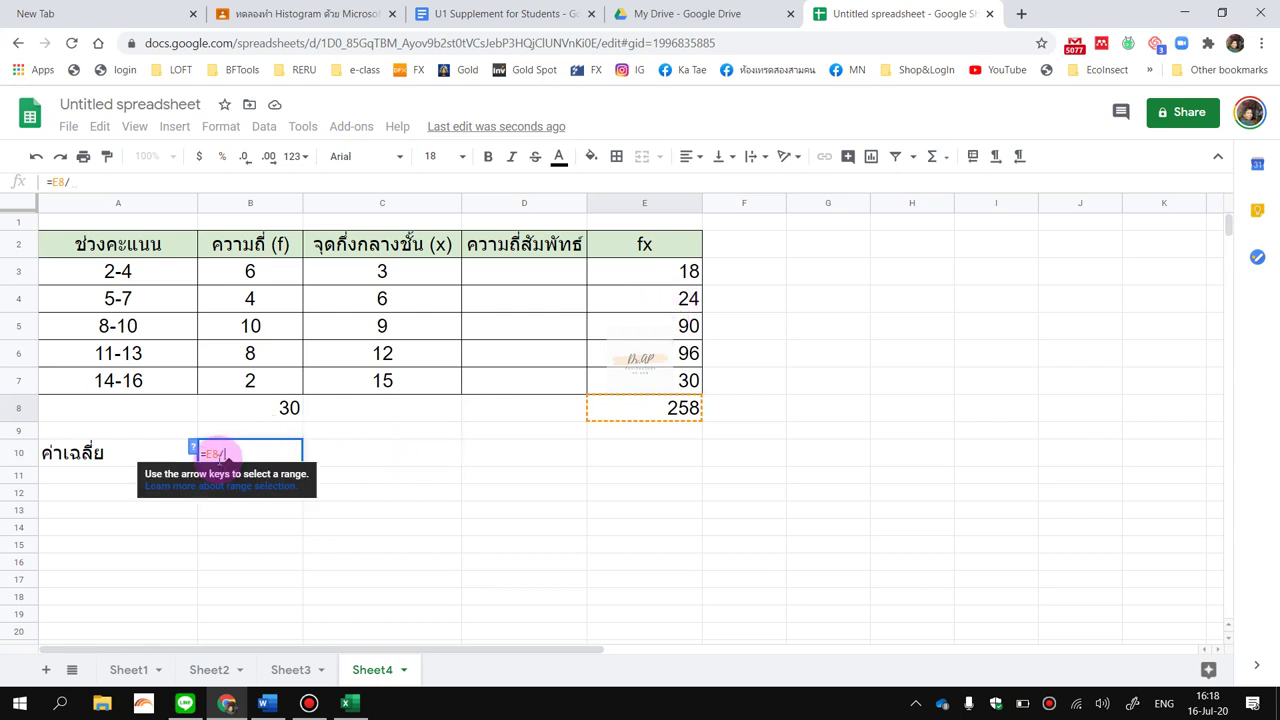
pyautogui.click(264, 416)
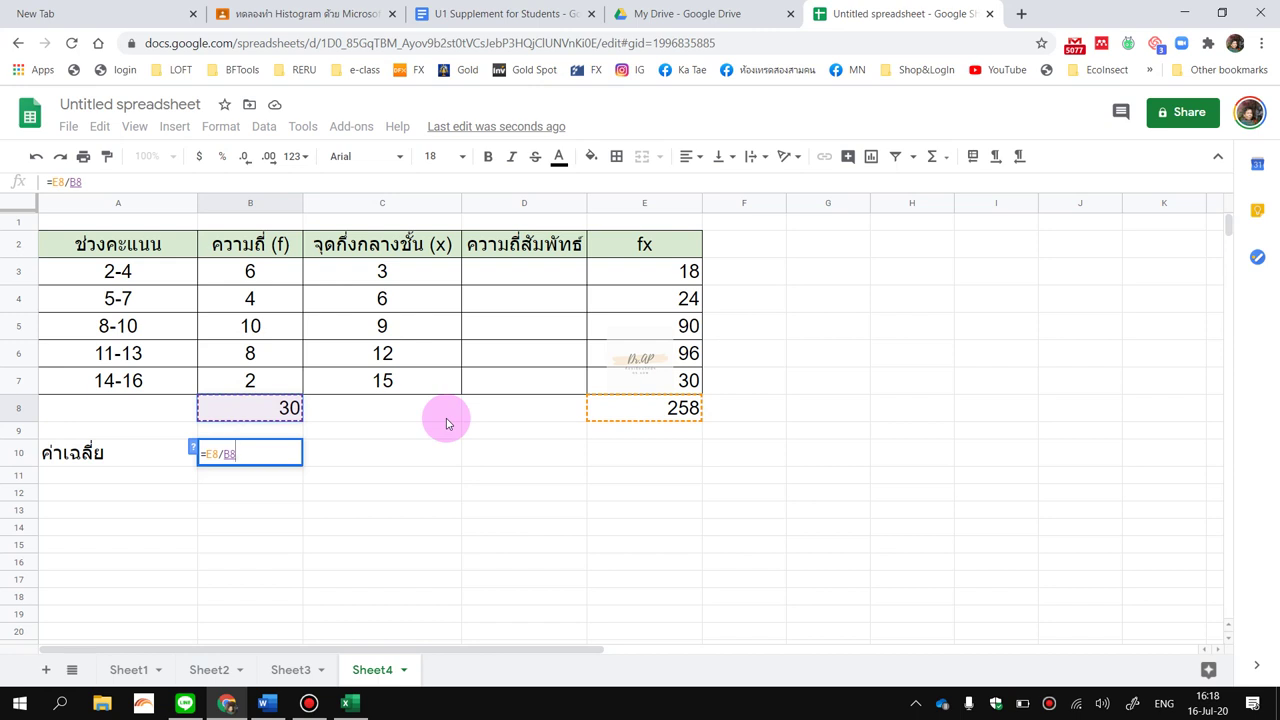
pyautogui.press('Return')
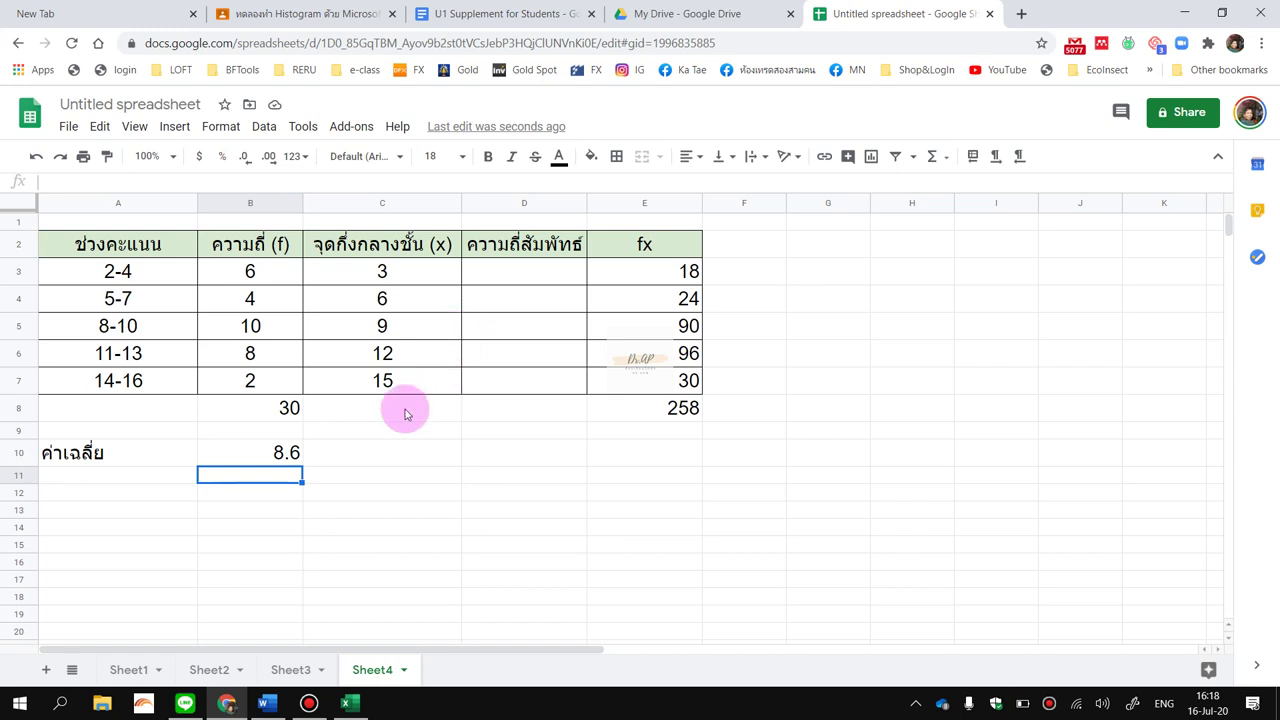
# Calculate the relative frequency in cell D3 with =B3/B8 and fill the formula down through D7.
pyautogui.click(521, 277)
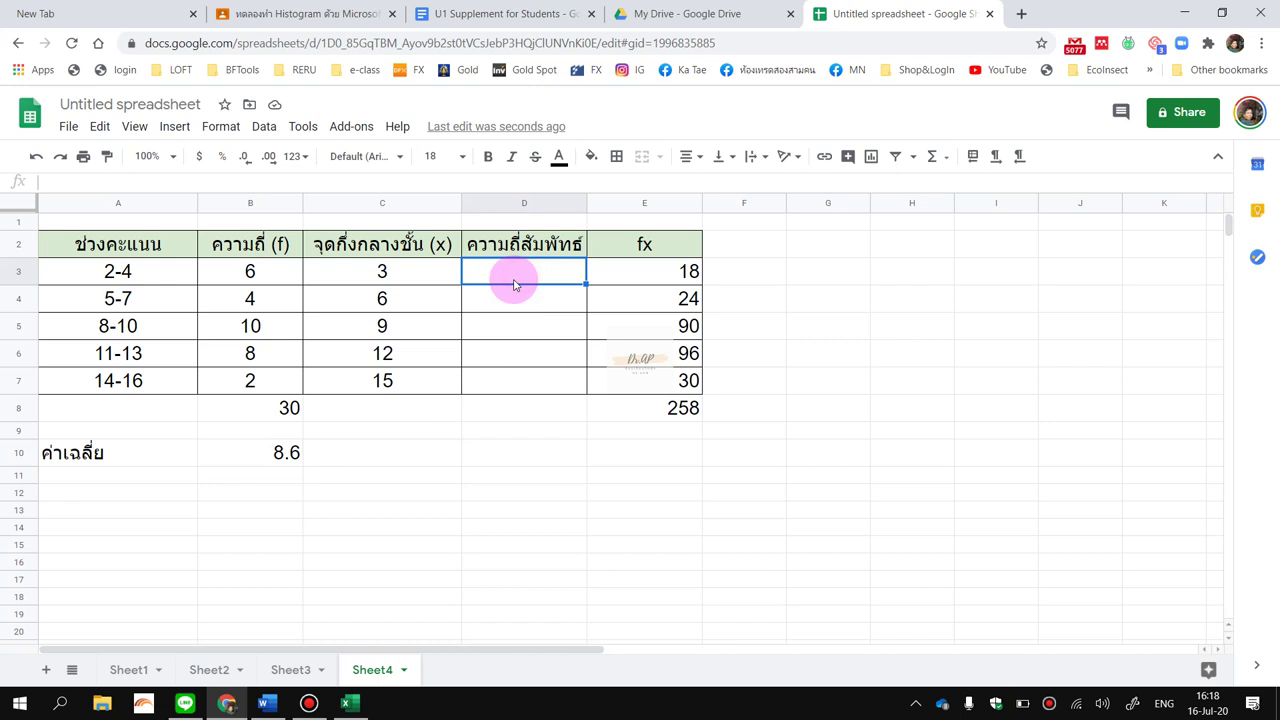
pyautogui.write('=')
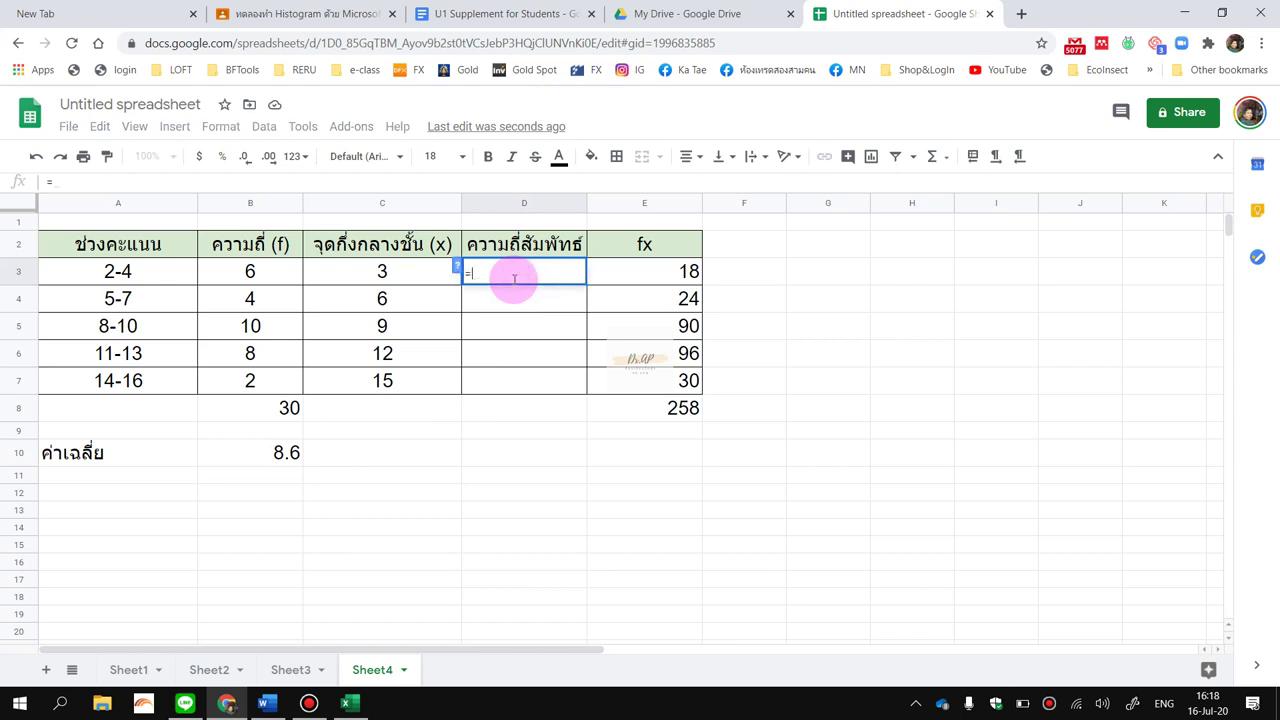
pyautogui.click(240, 280)
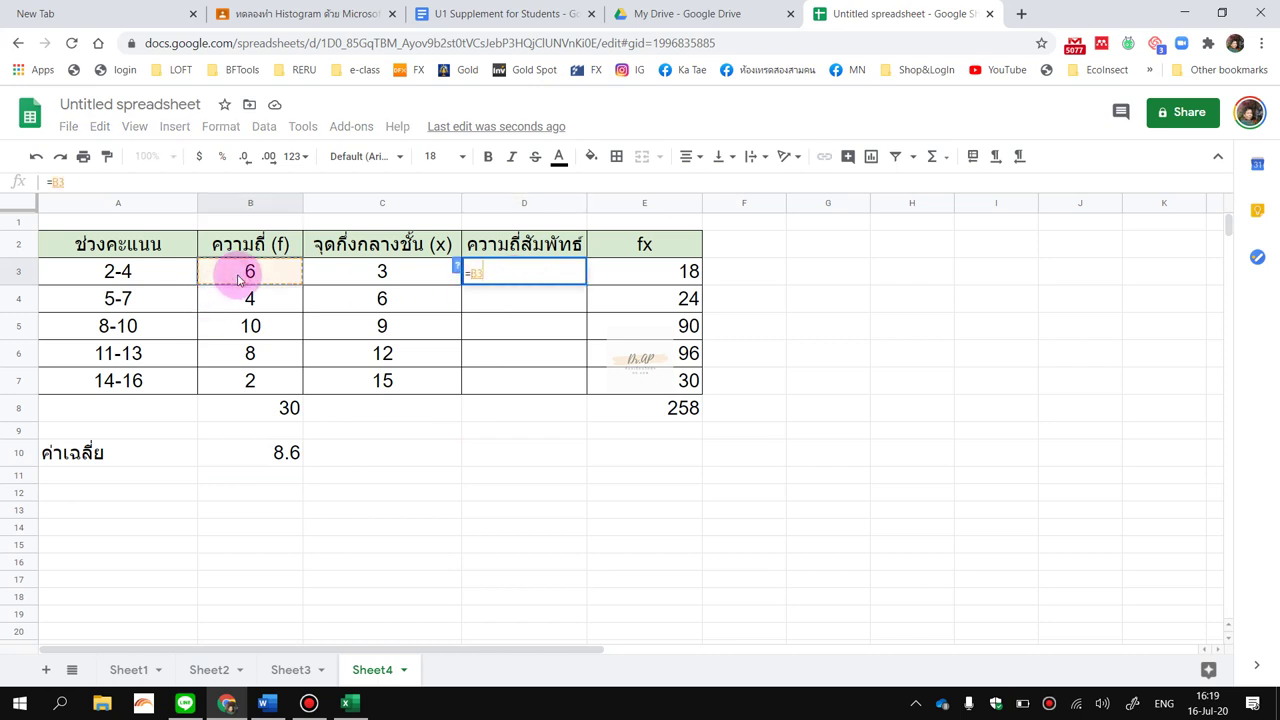
pyautogui.write('/')
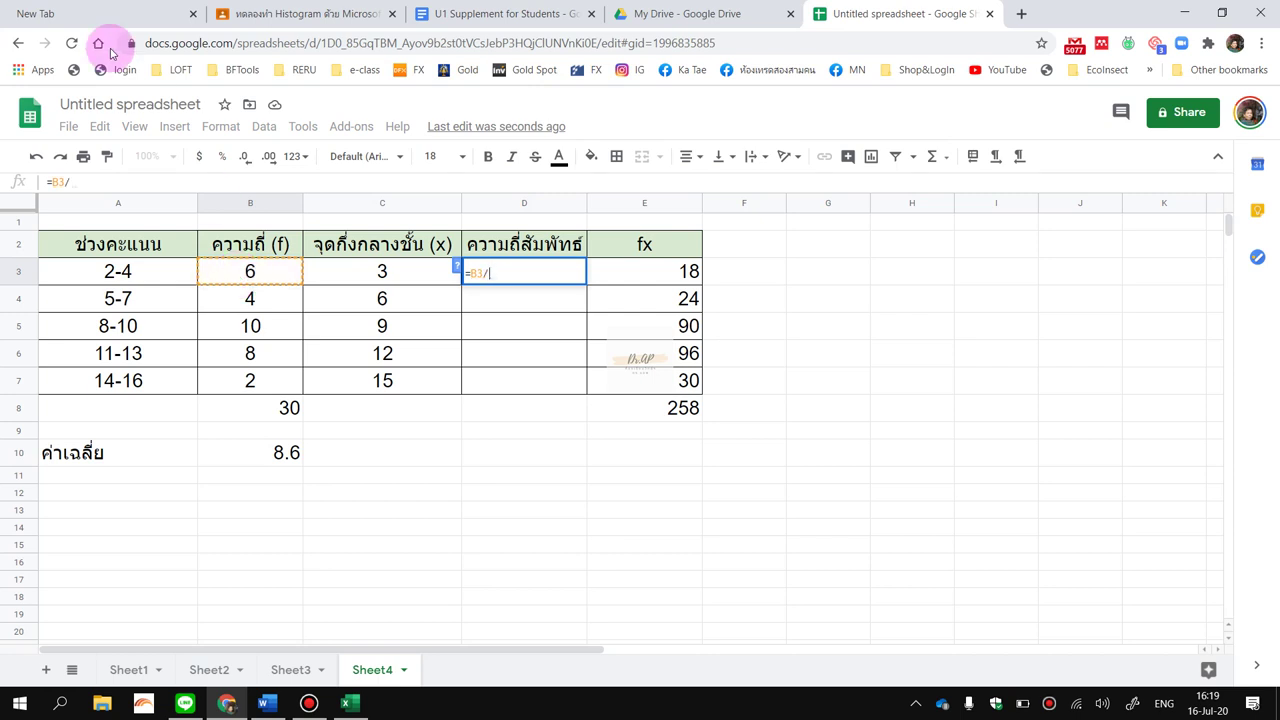
pyautogui.click(270, 415)
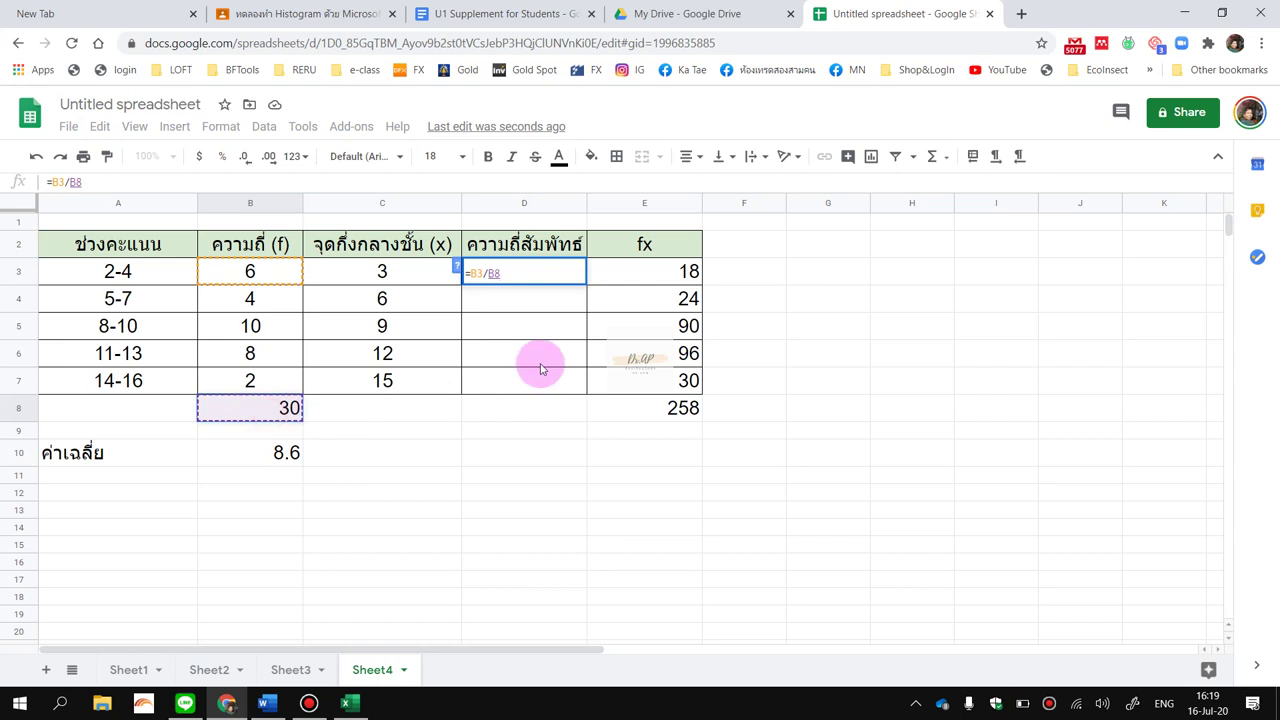
pyautogui.press('Return')
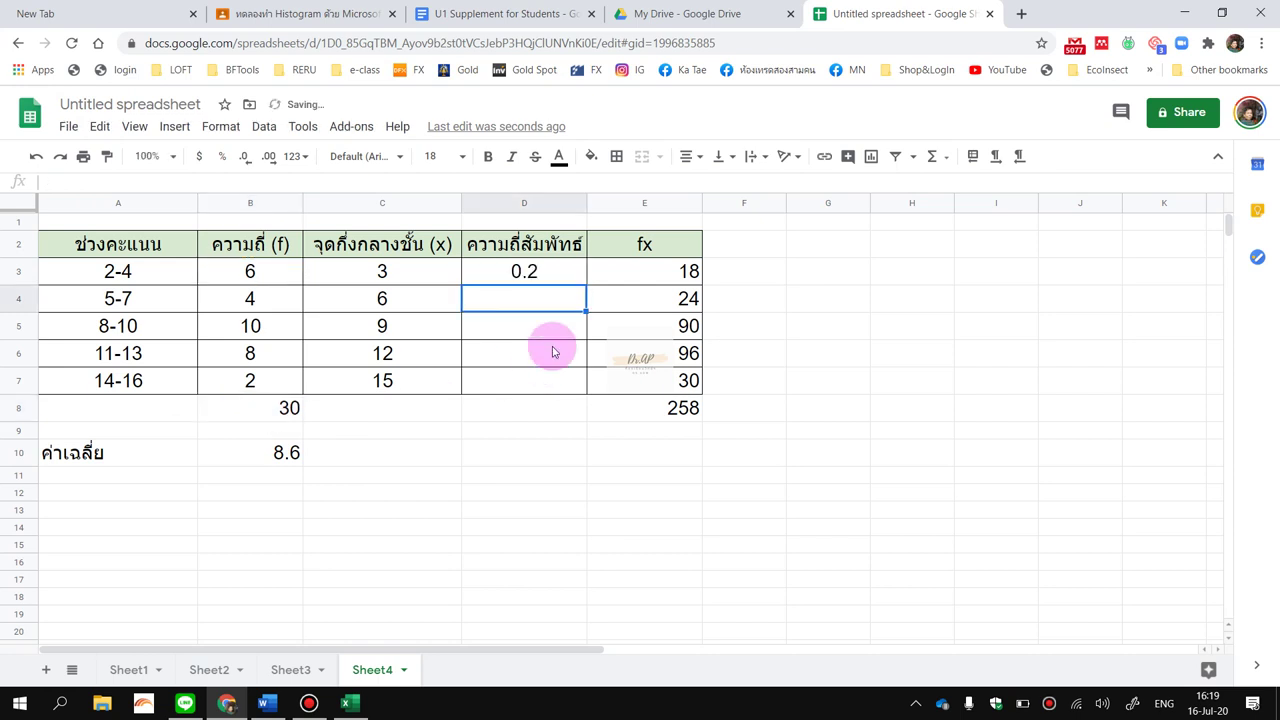
pyautogui.click(557, 276)
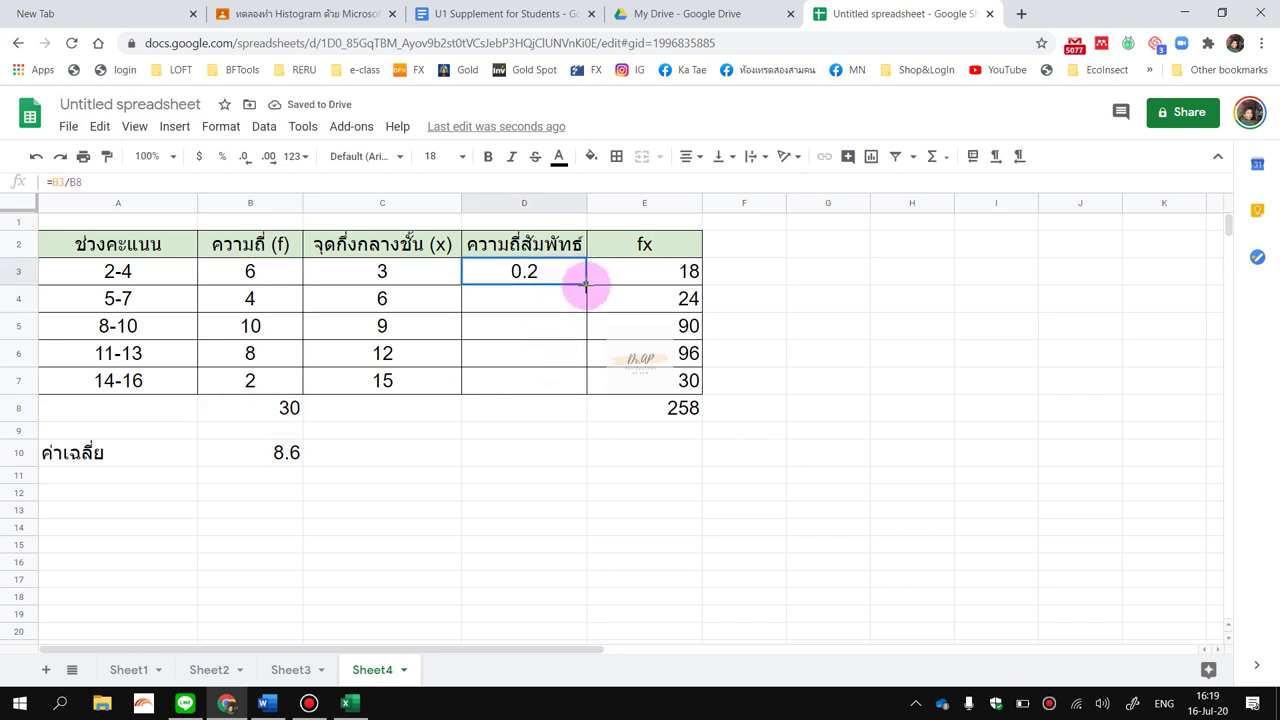
pyautogui.moveTo(588, 287); pyautogui.dragTo(583, 392)
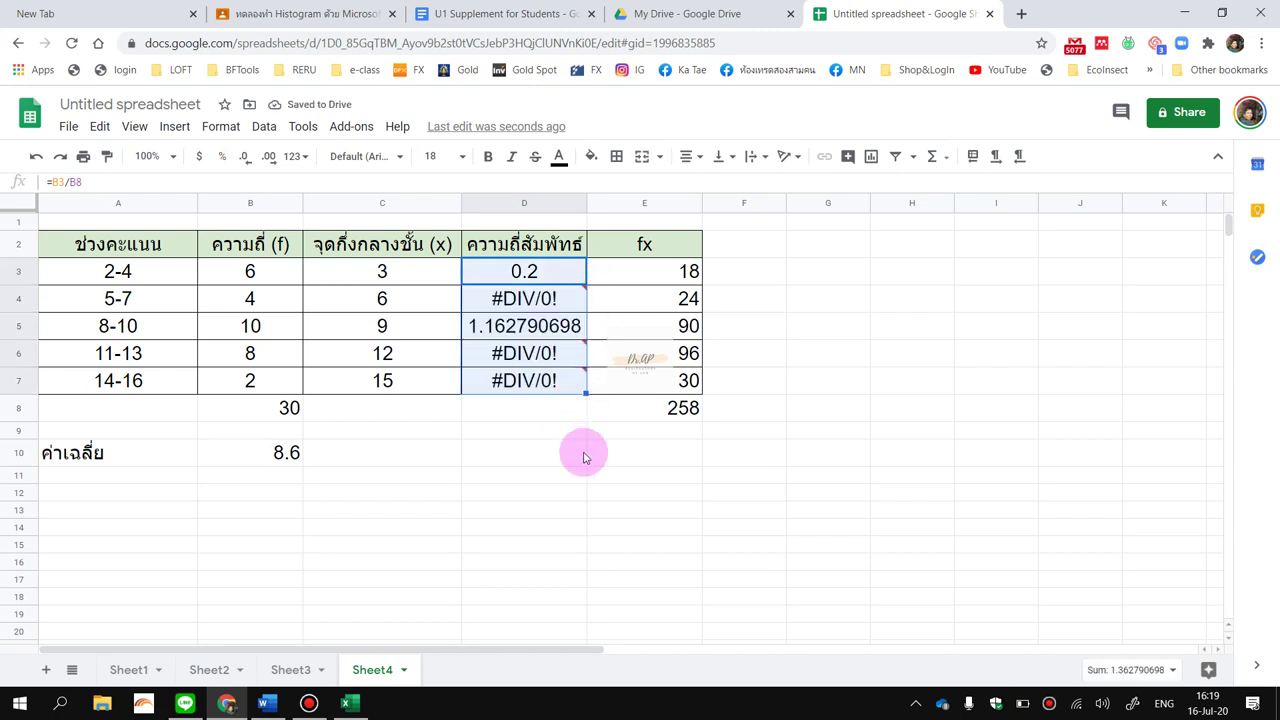
# Compare the relative frequency formulas in cells D3 and D4, examining which cells each one refers to.
pyautogui.click(553, 300)
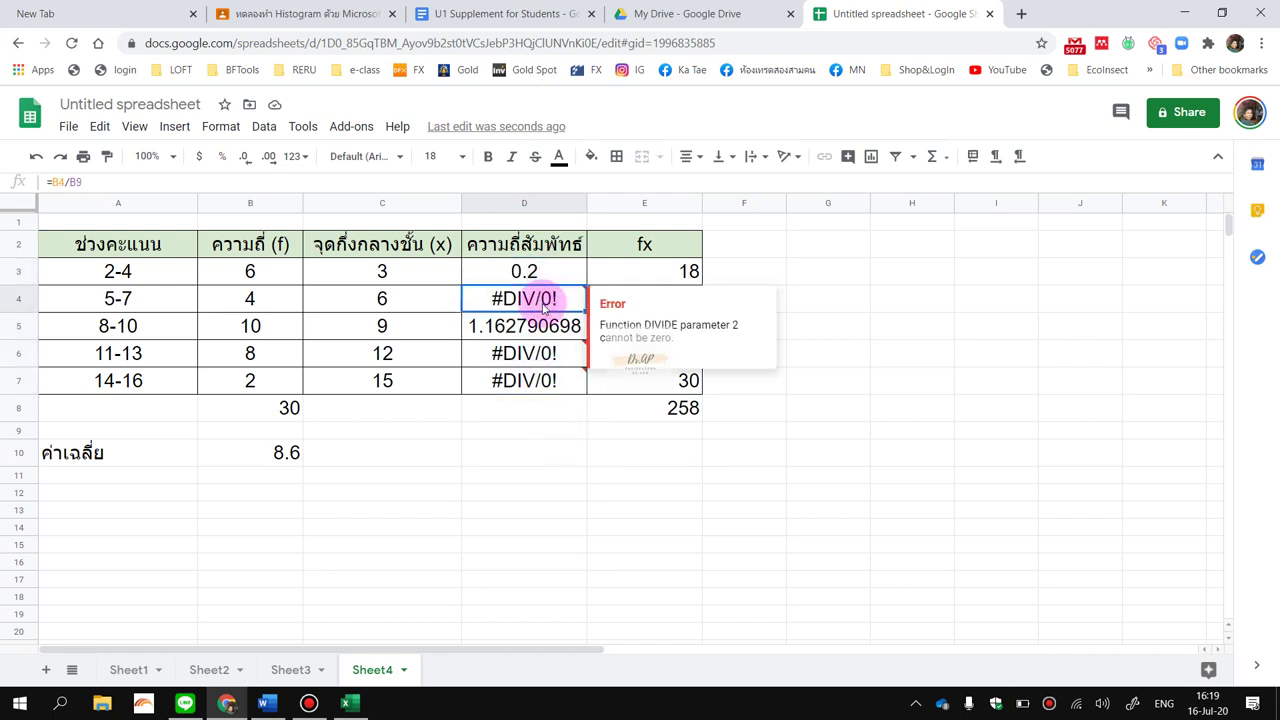
pyautogui.click(536, 277)
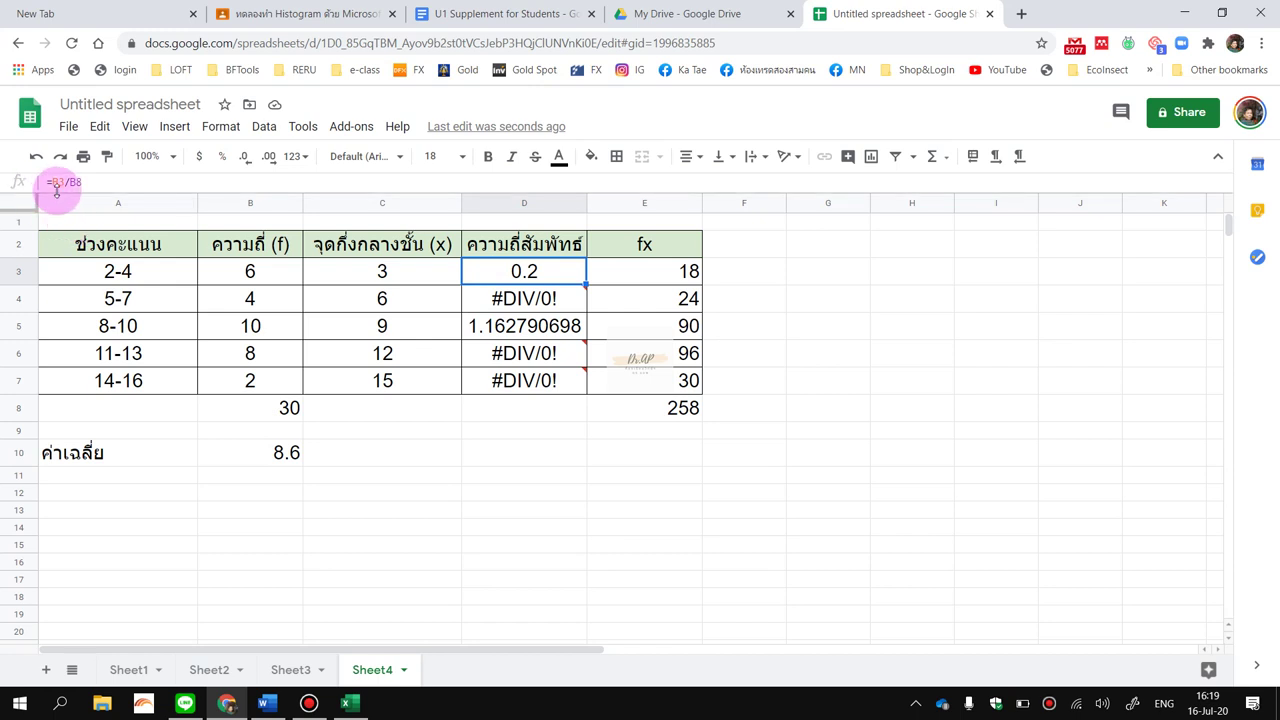
pyautogui.click(505, 305)
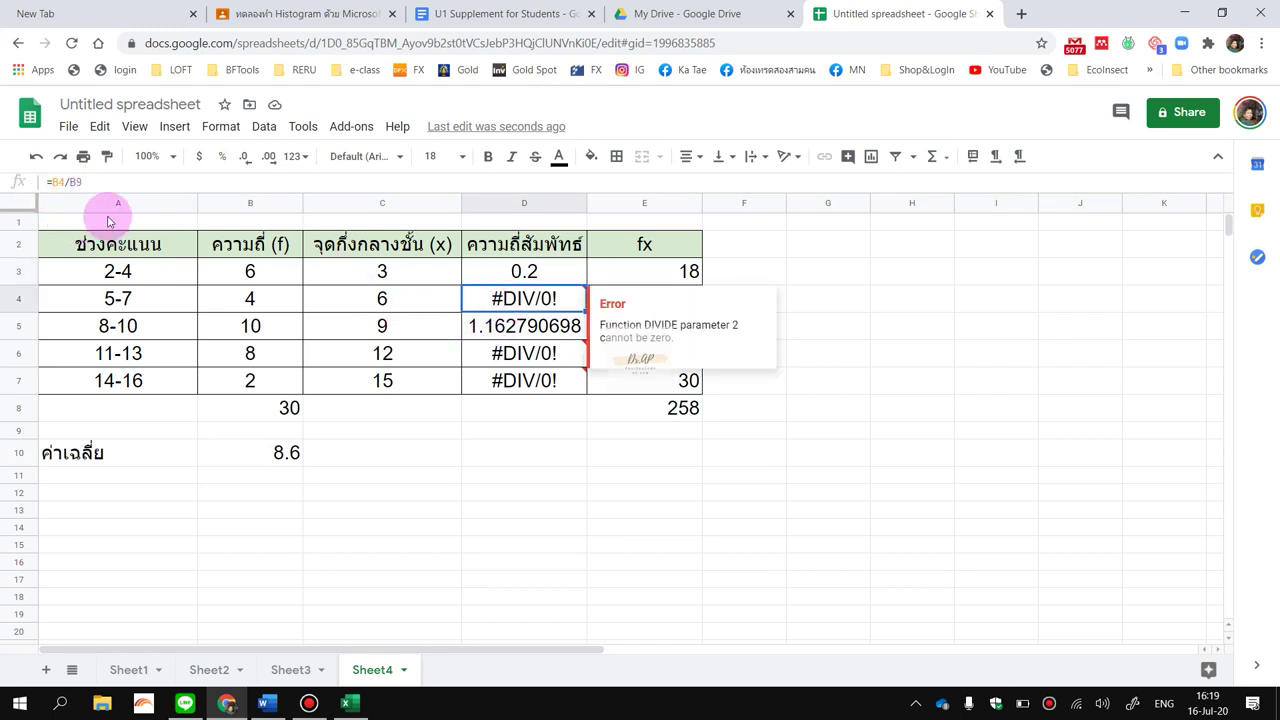
pyautogui.click(77, 185)
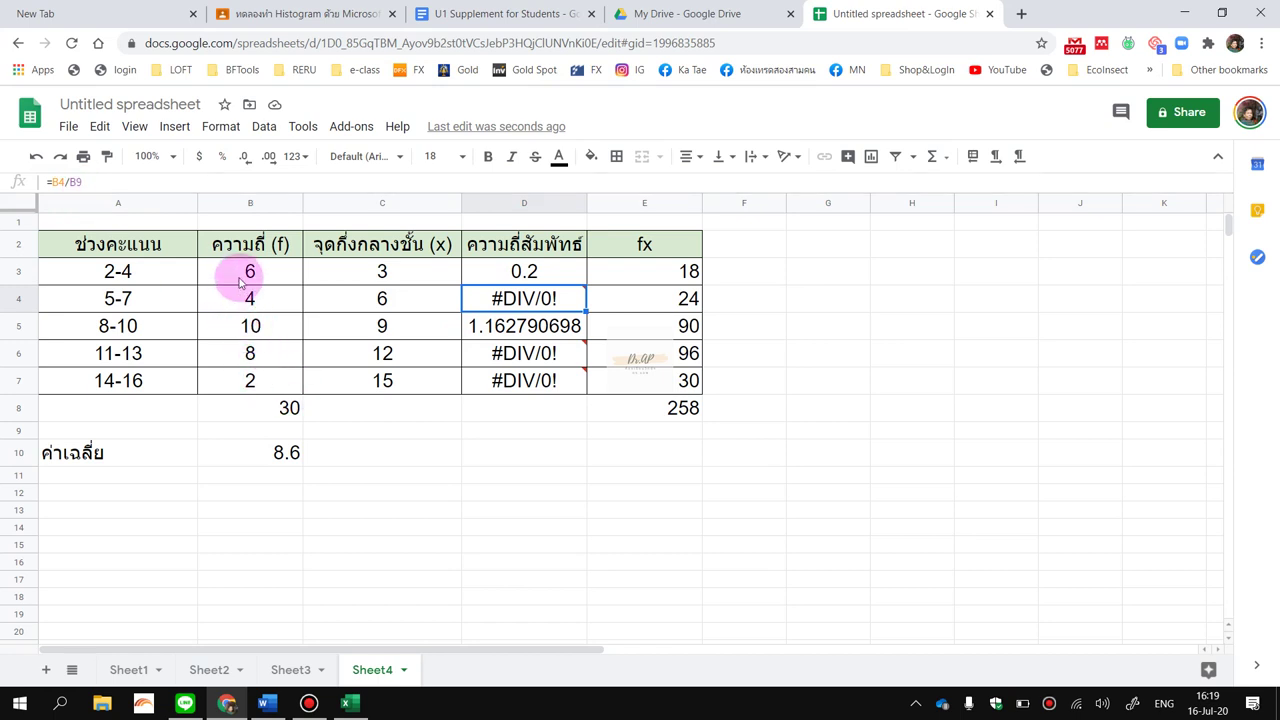
pyautogui.click(283, 306)
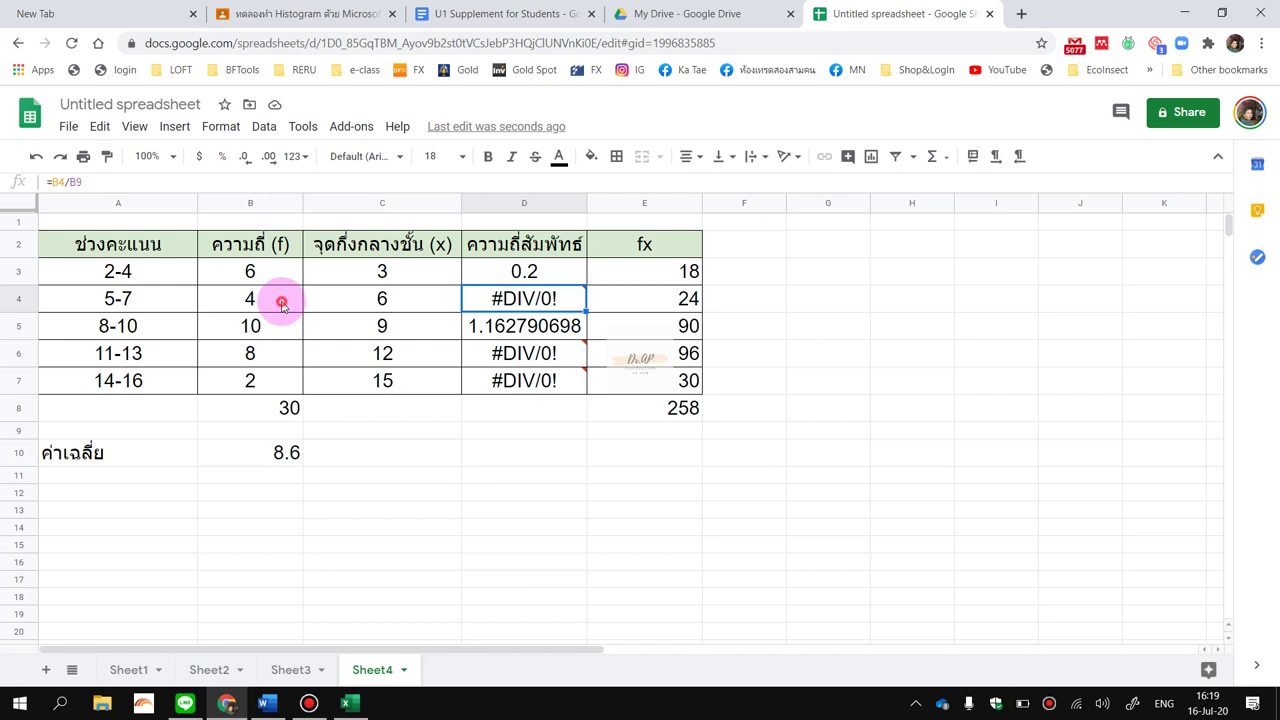
# Correct the relative frequency formulas individually to =B4/B8 in cell D4 and =B5/B8 in cell D5.
pyautogui.click(286, 431)
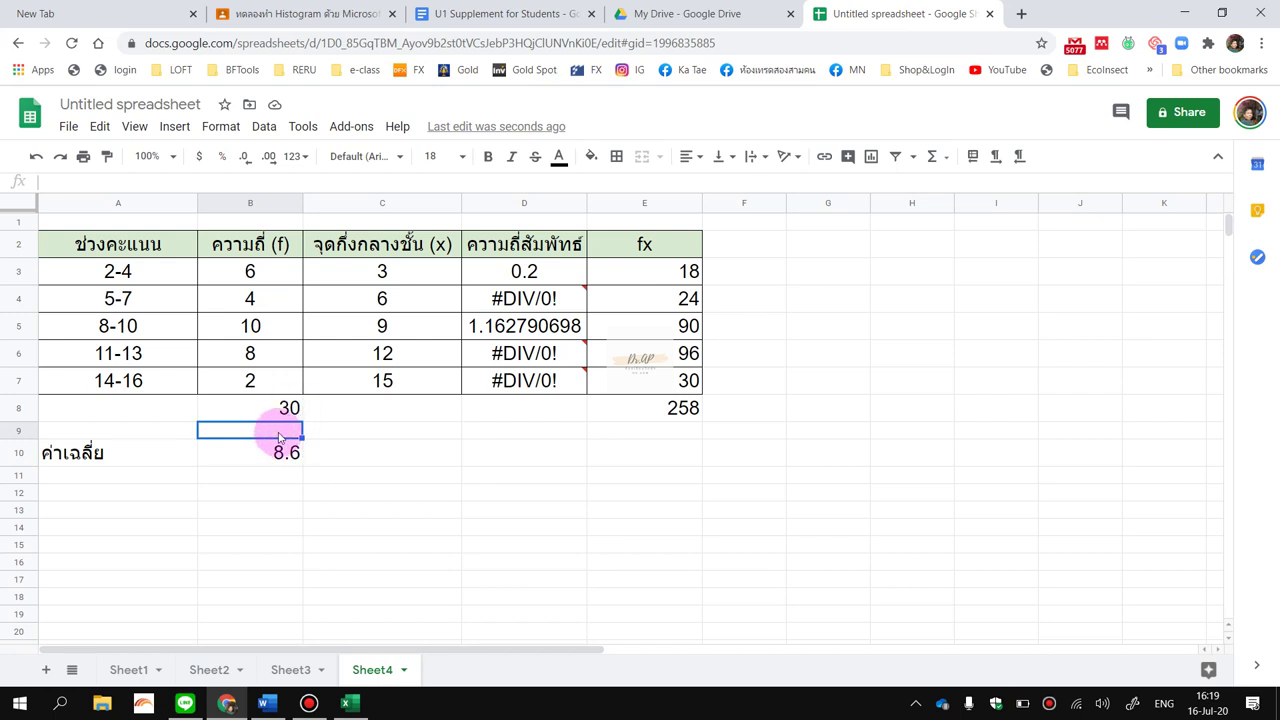
pyautogui.moveTo(551, 301)
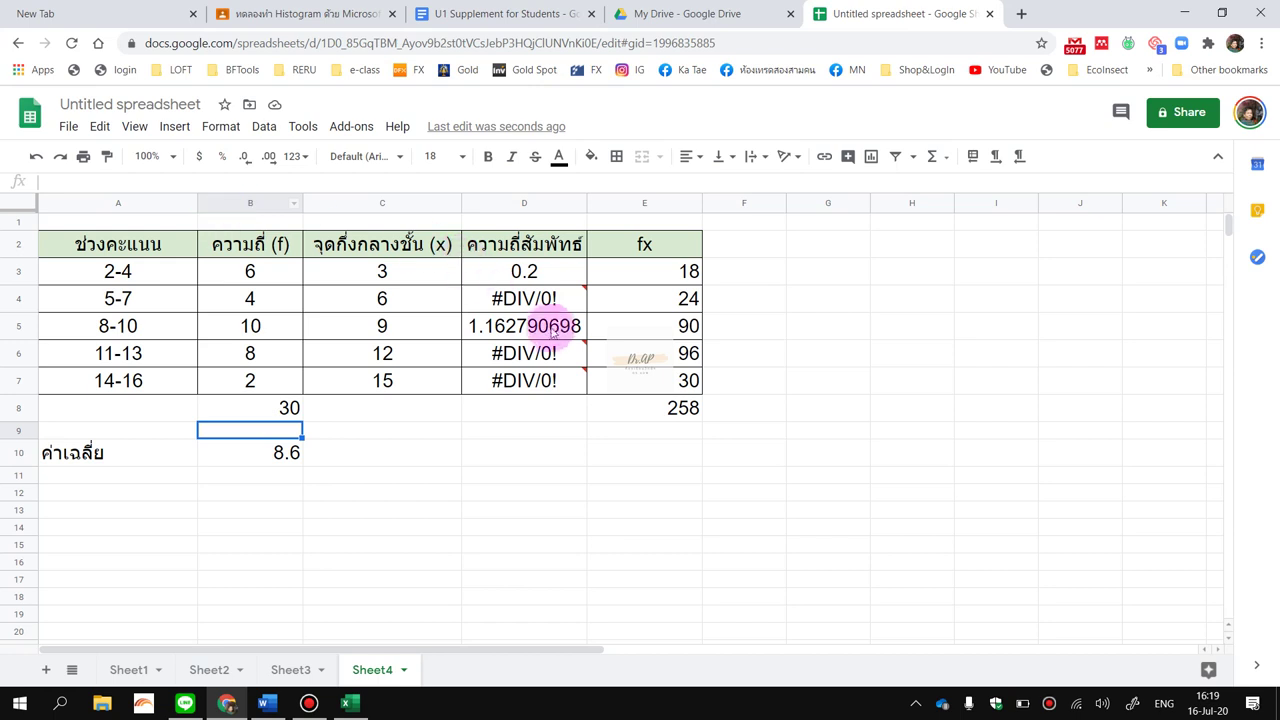
pyautogui.click(543, 292)
pyautogui.click(152, 180)
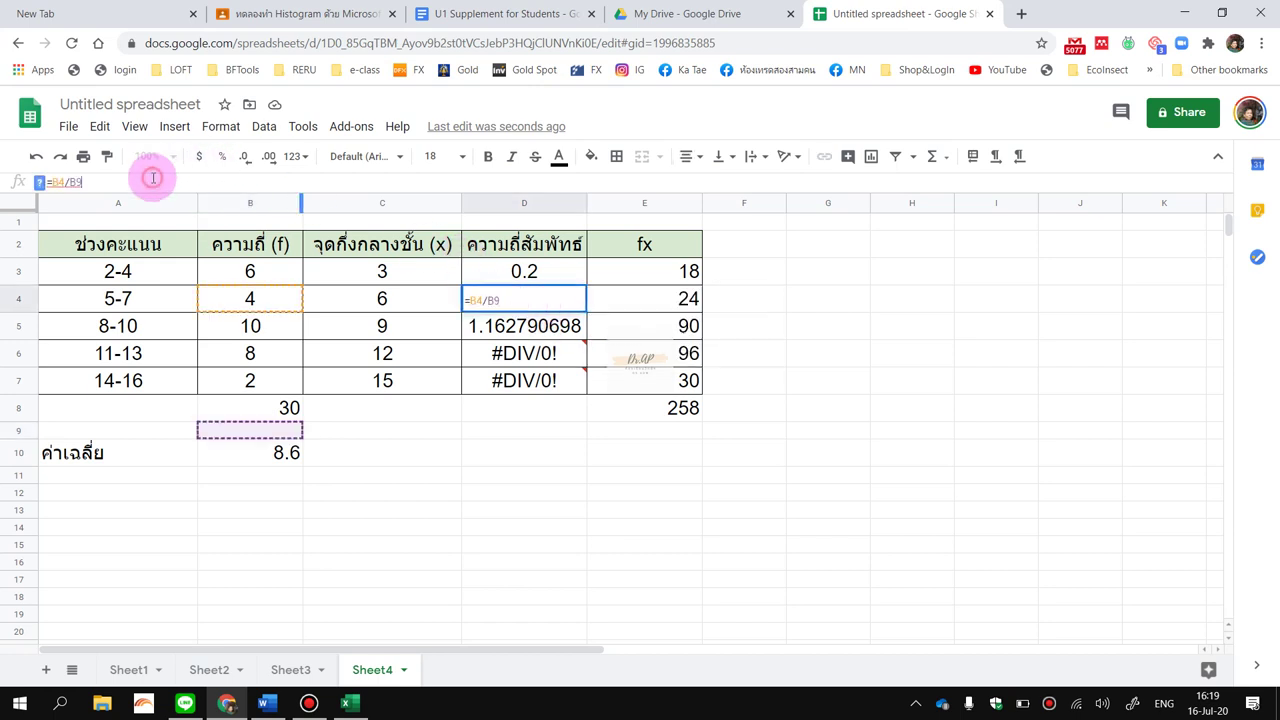
pyautogui.press('BackSpace')
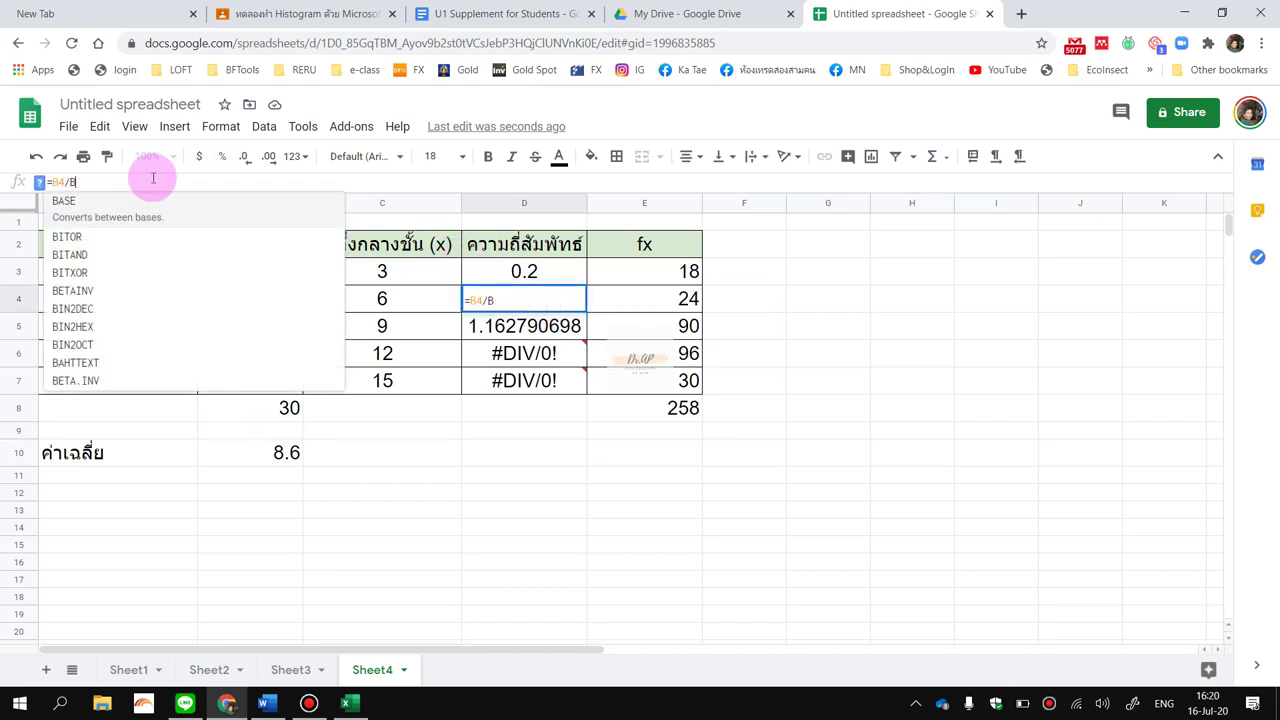
pyautogui.write('8')
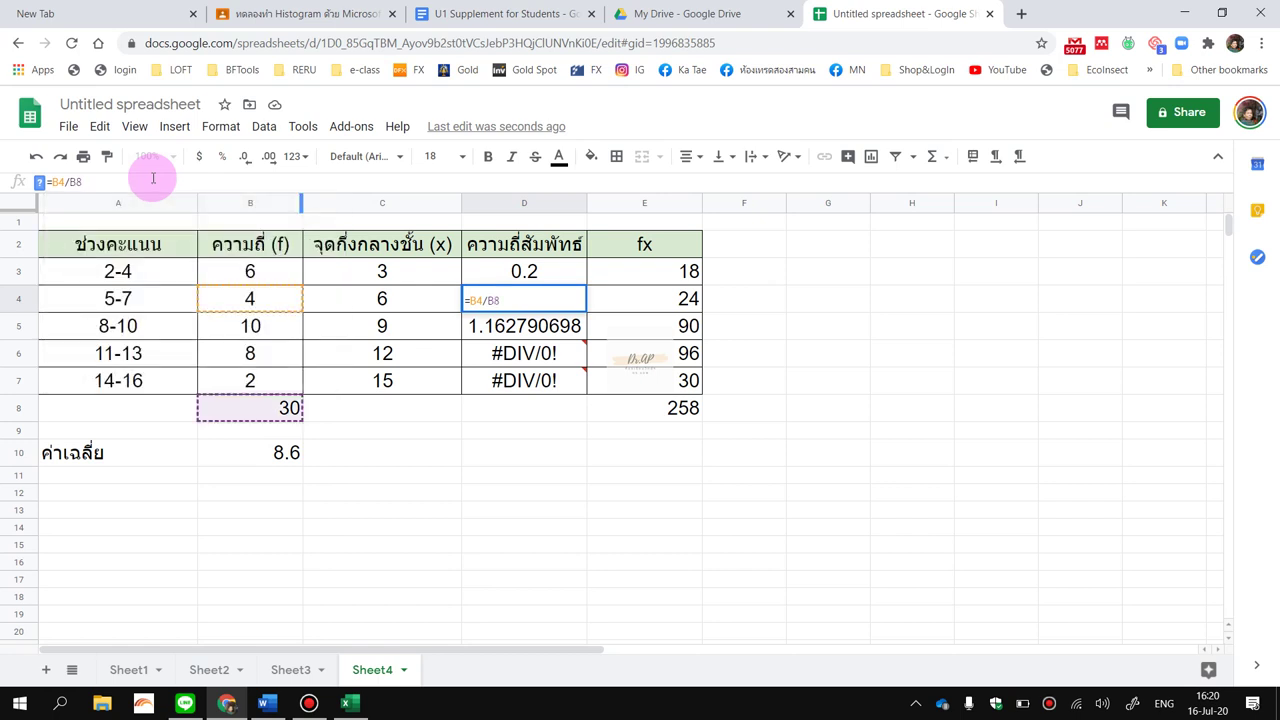
pyautogui.press('Return')
pyautogui.press('Return')
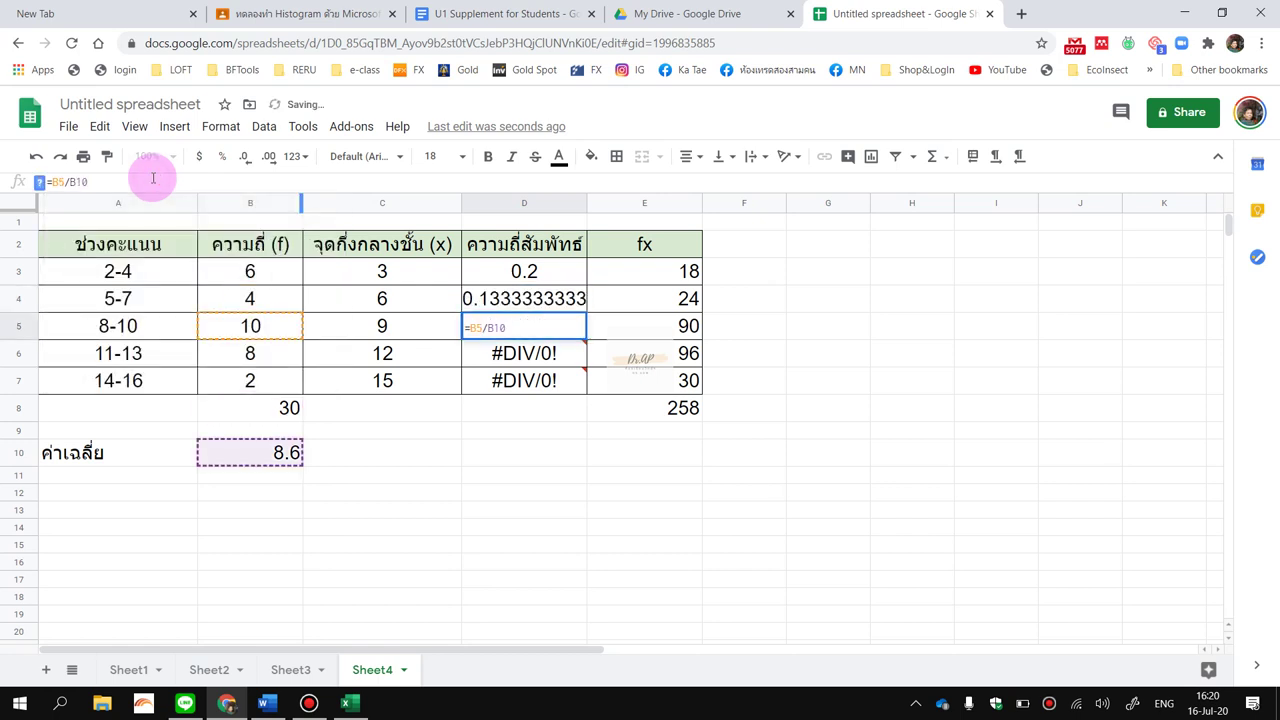
pyautogui.press('BackSpace')
pyautogui.press('BackSpace')
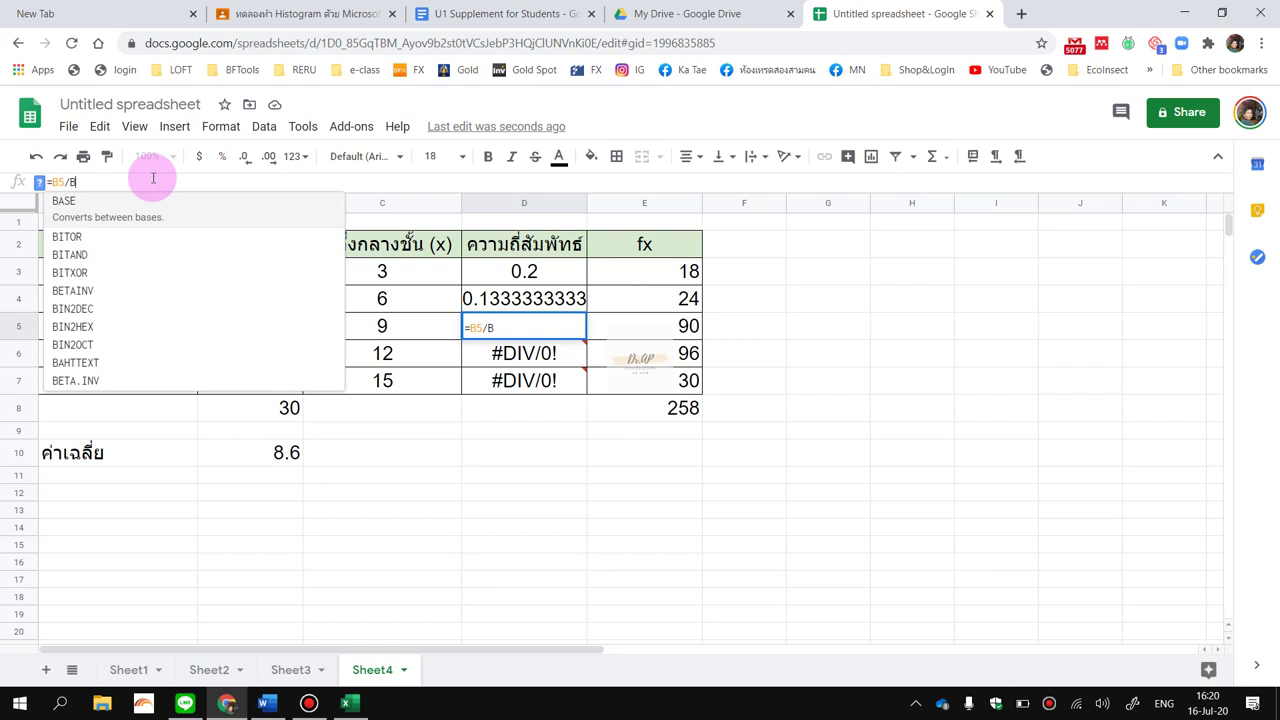
pyautogui.write('8')
pyautogui.press('Return')
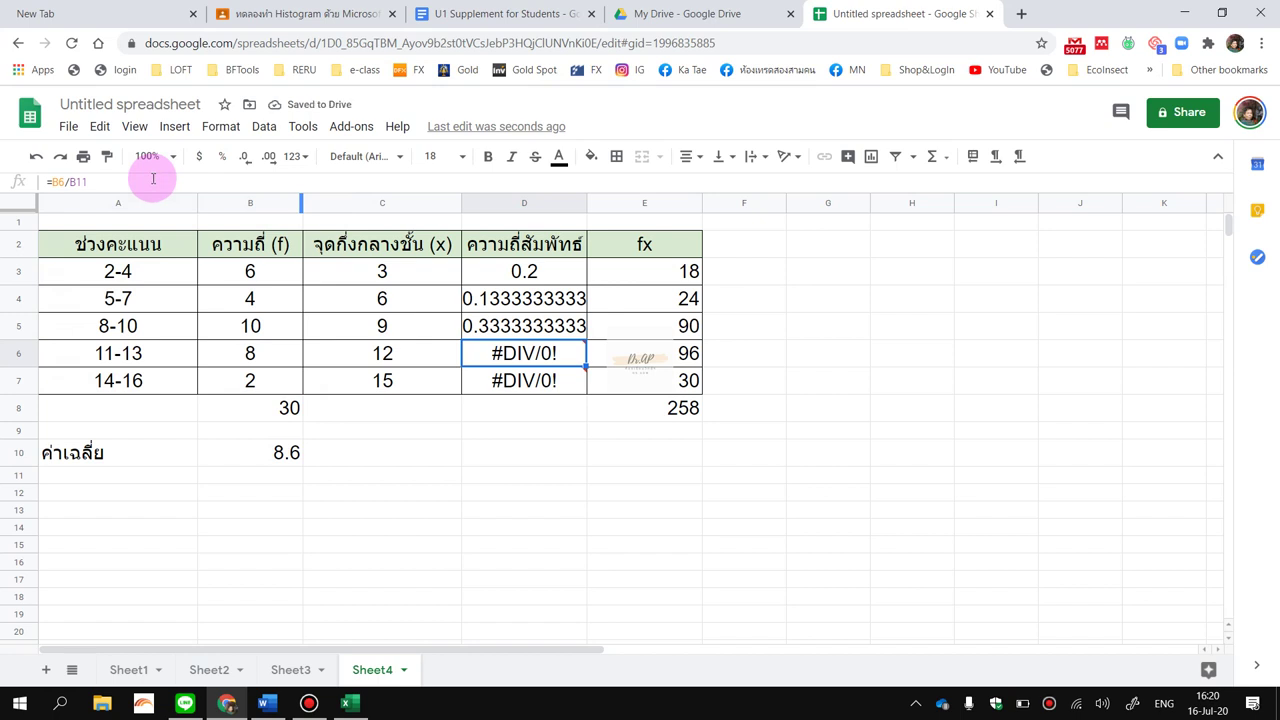
# Clear the relative frequency formulas from cells D4 through D7.
pyautogui.click(550, 297)
pyautogui.moveTo(550, 297); pyautogui.dragTo(545, 380)
pyautogui.press('Delete')
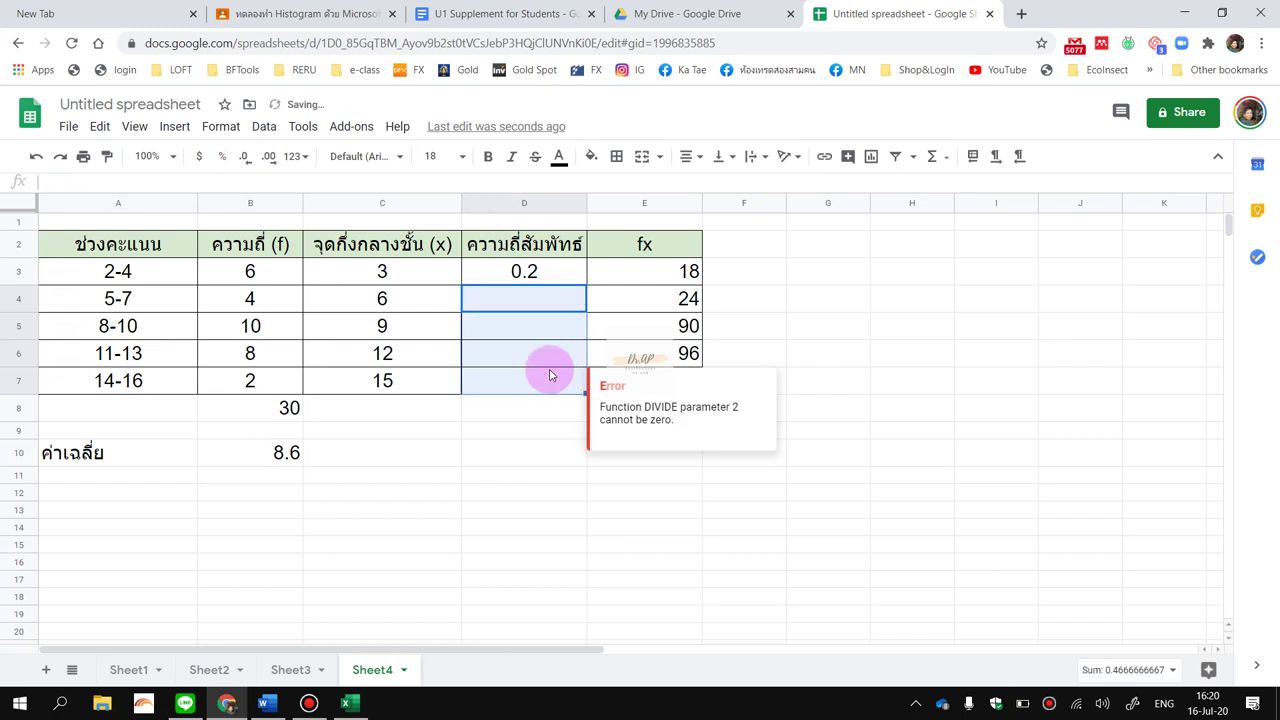
# Make the frequency total an absolute reference in the relative frequency formula in cell D3, giving =B3/$B$8.
pyautogui.click(541, 277)
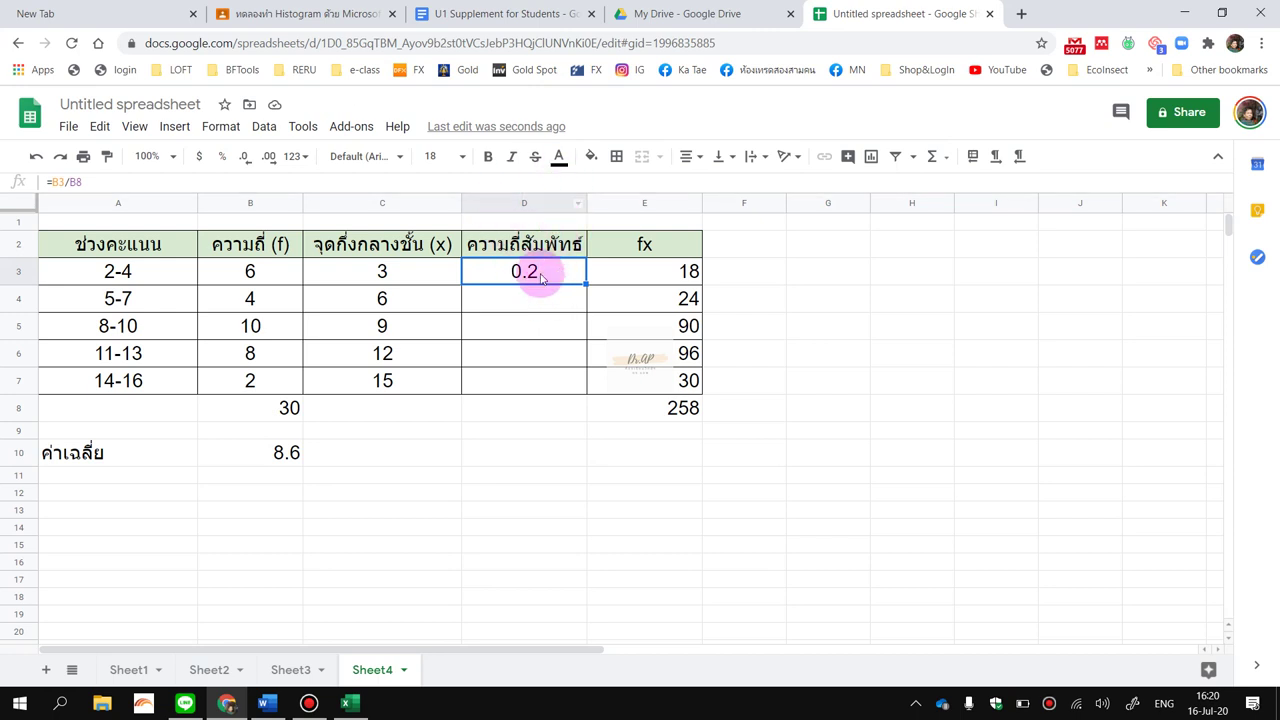
pyautogui.click(70, 185)
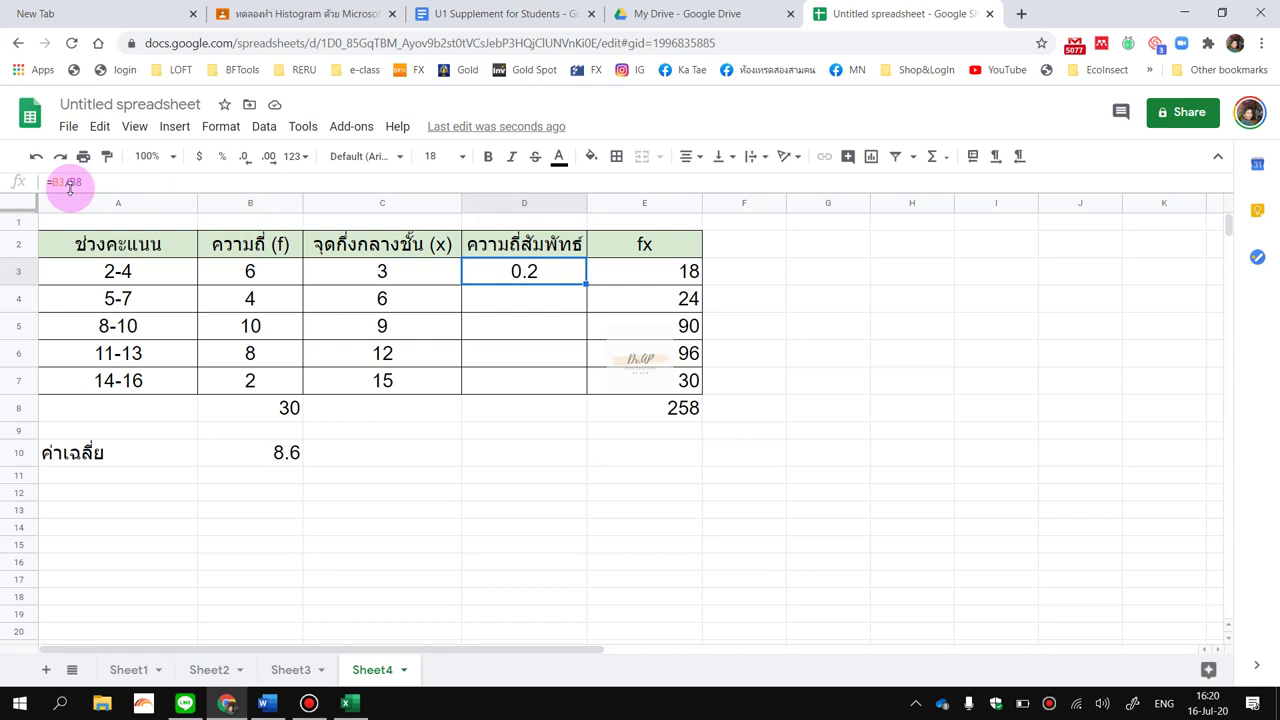
pyautogui.click(84, 180)
pyautogui.doubleClick(86, 180)
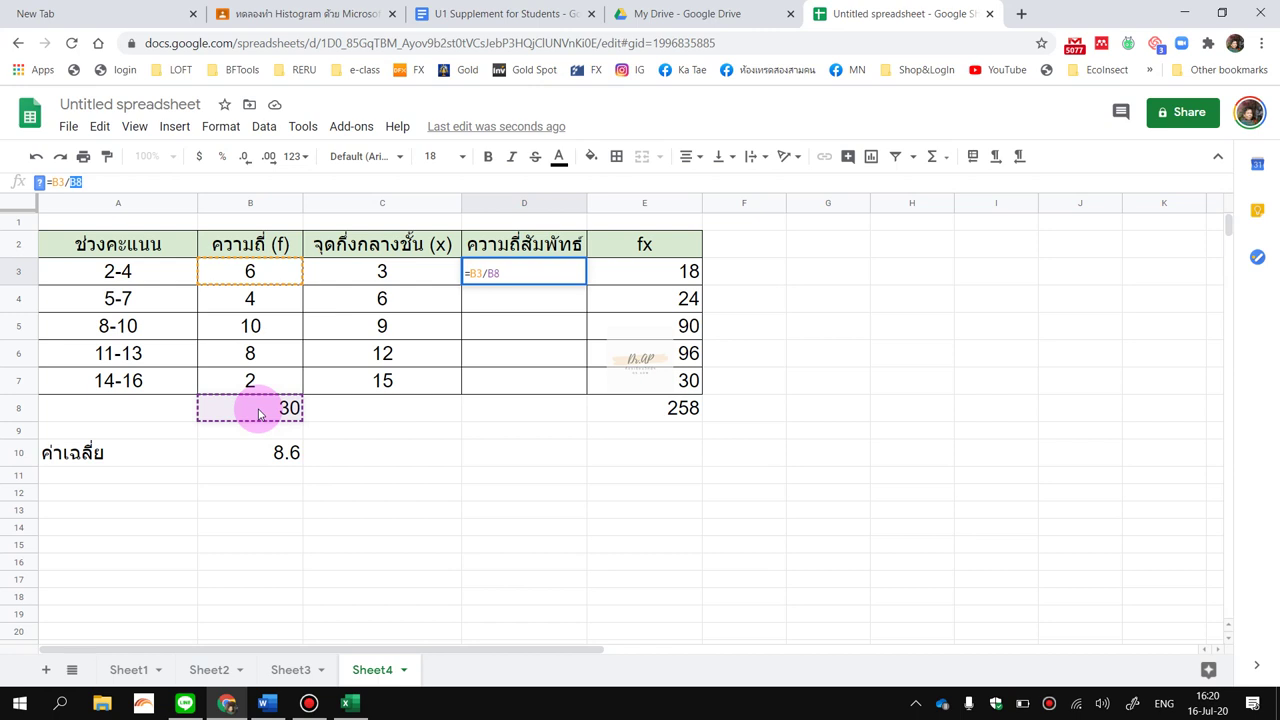
pyautogui.click(92, 181)
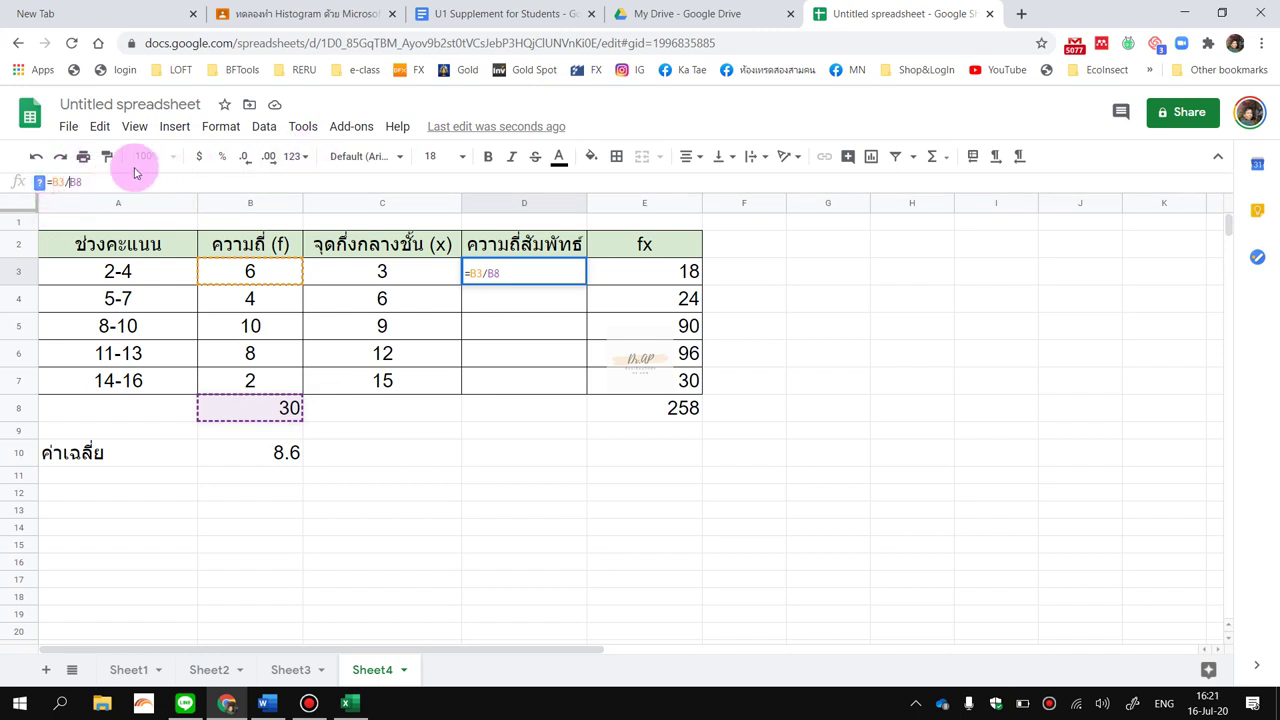
pyautogui.click(66, 182)
pyautogui.write('$')
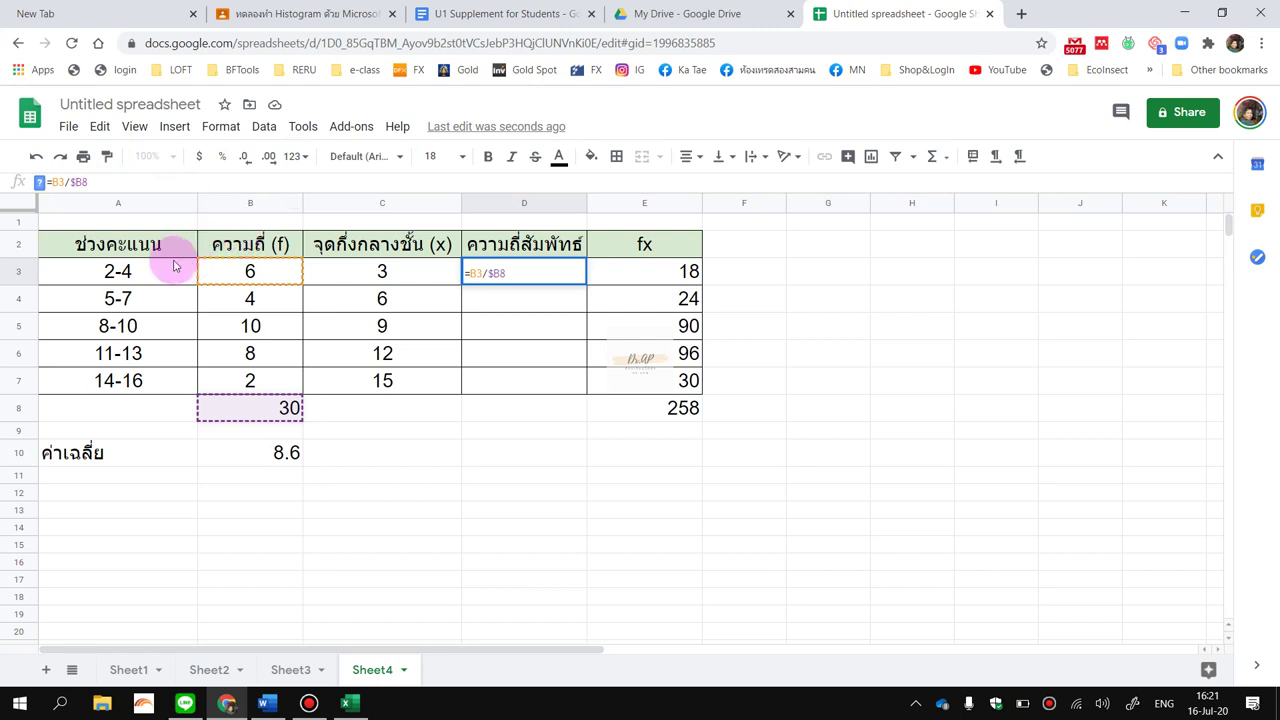
pyautogui.click(81, 184)
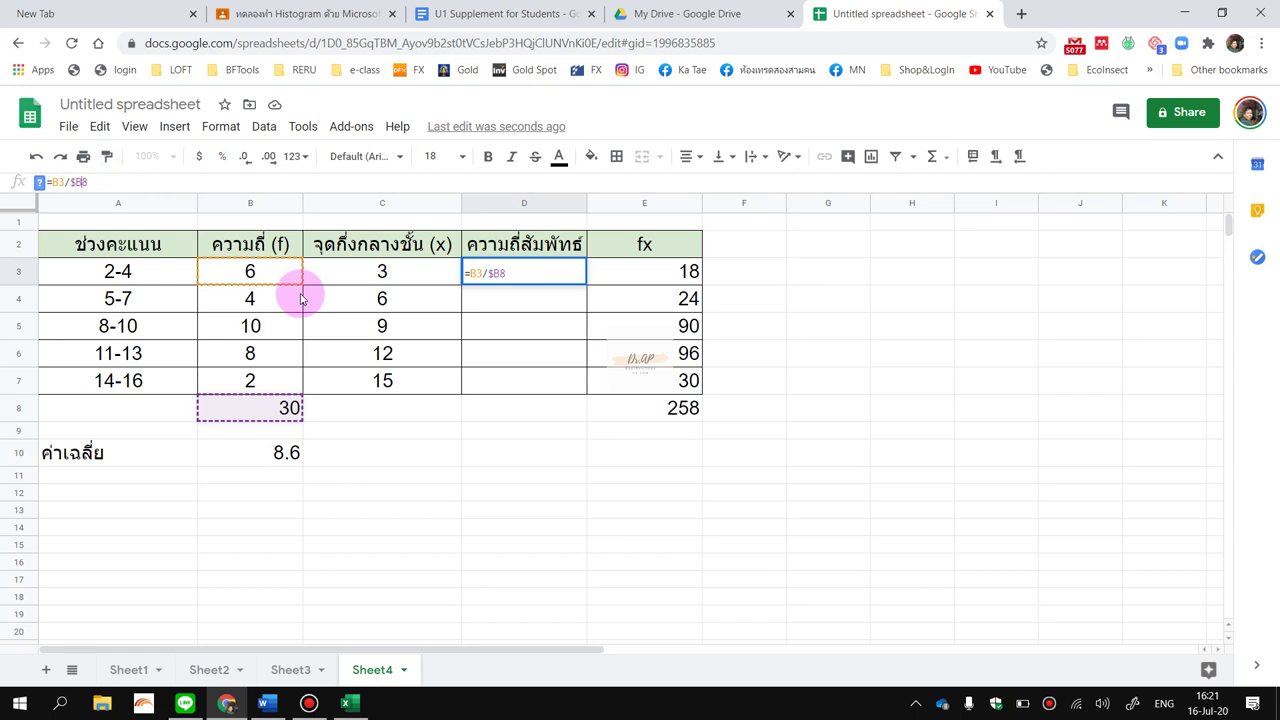
pyautogui.write('$')
pyautogui.moveTo(100, 182); pyautogui.dragTo(30, 190)
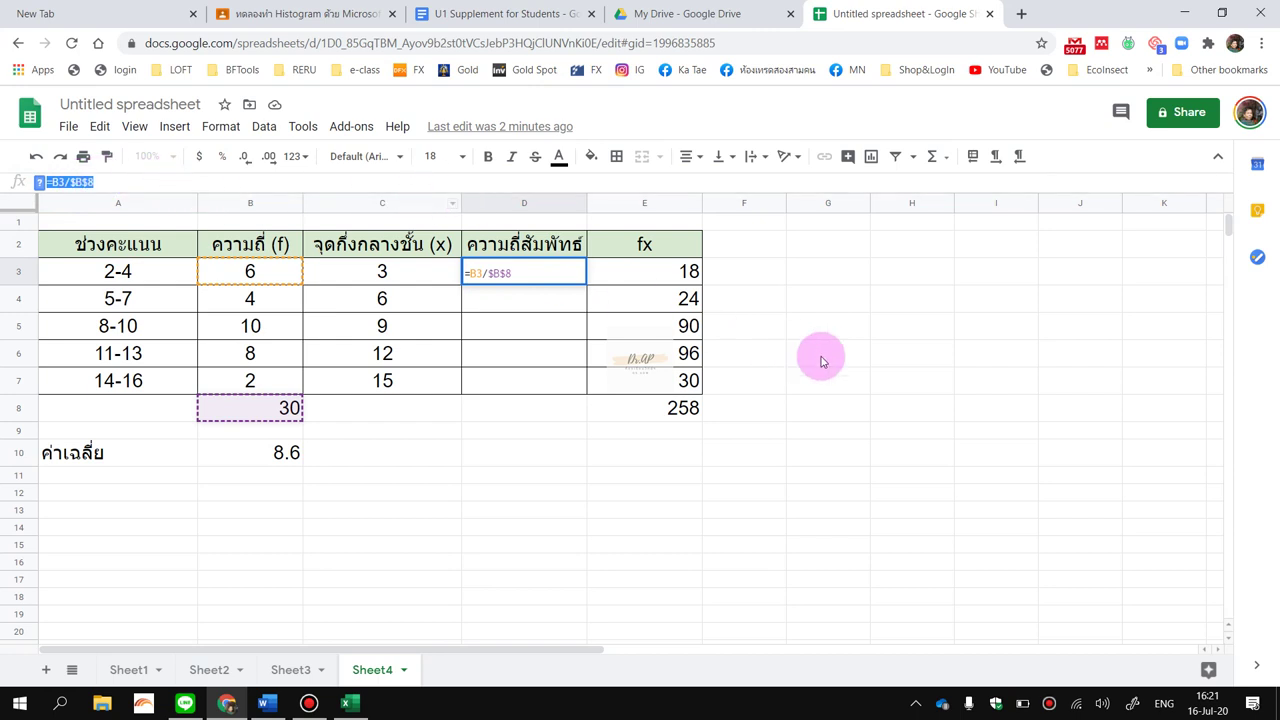
pyautogui.press('Return')
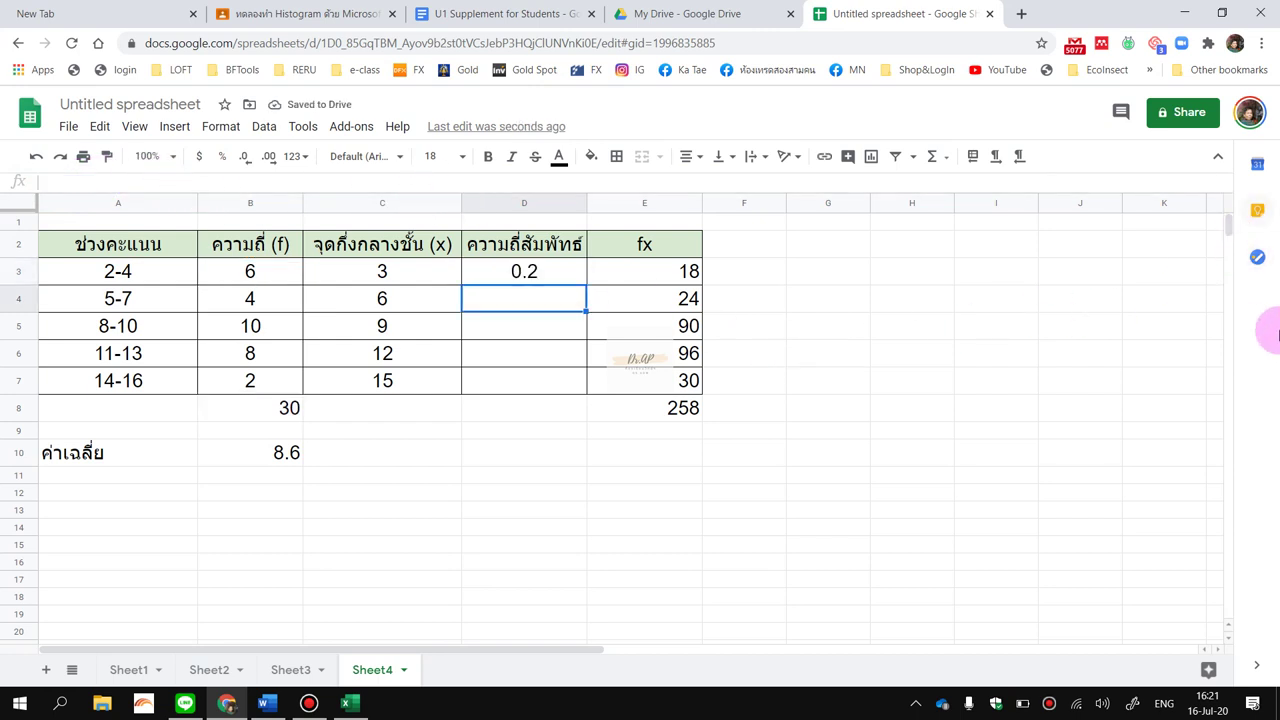
# Fill the relative frequency formula from D3 down through D7 and check the cell references in D3 and D4.
pyautogui.click(566, 272)
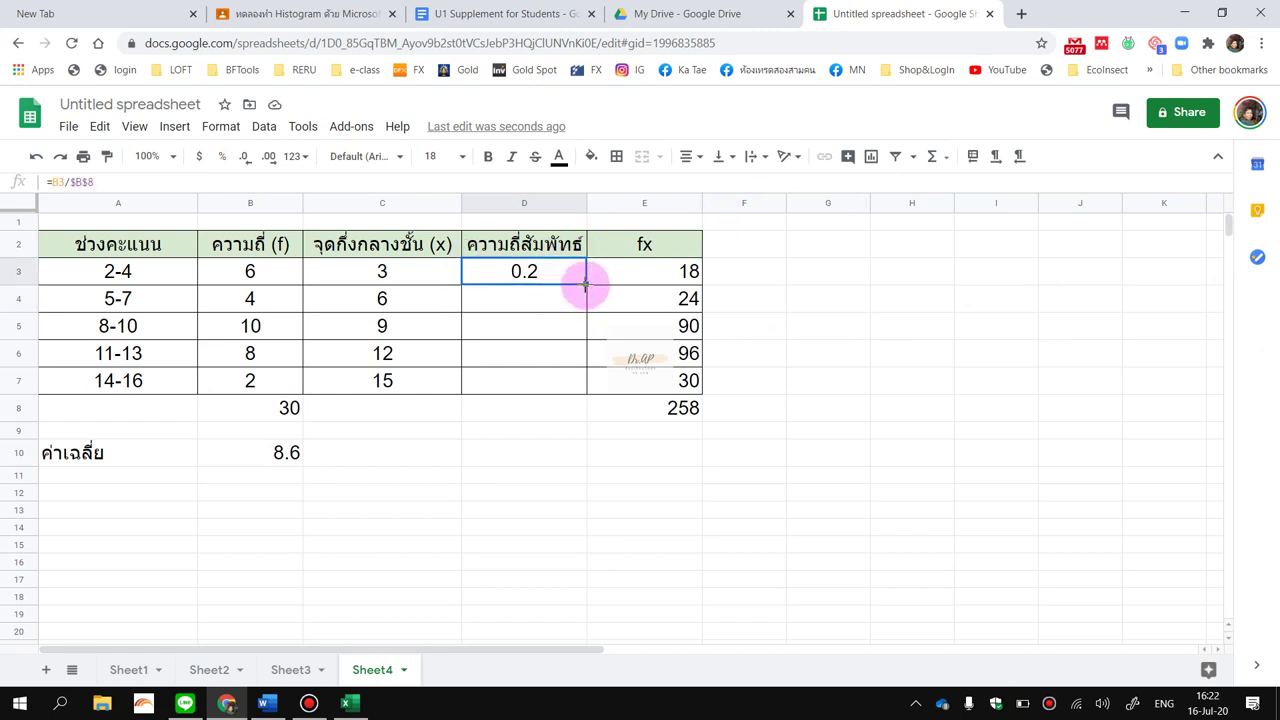
pyautogui.moveTo(586, 284); pyautogui.dragTo(580, 391)
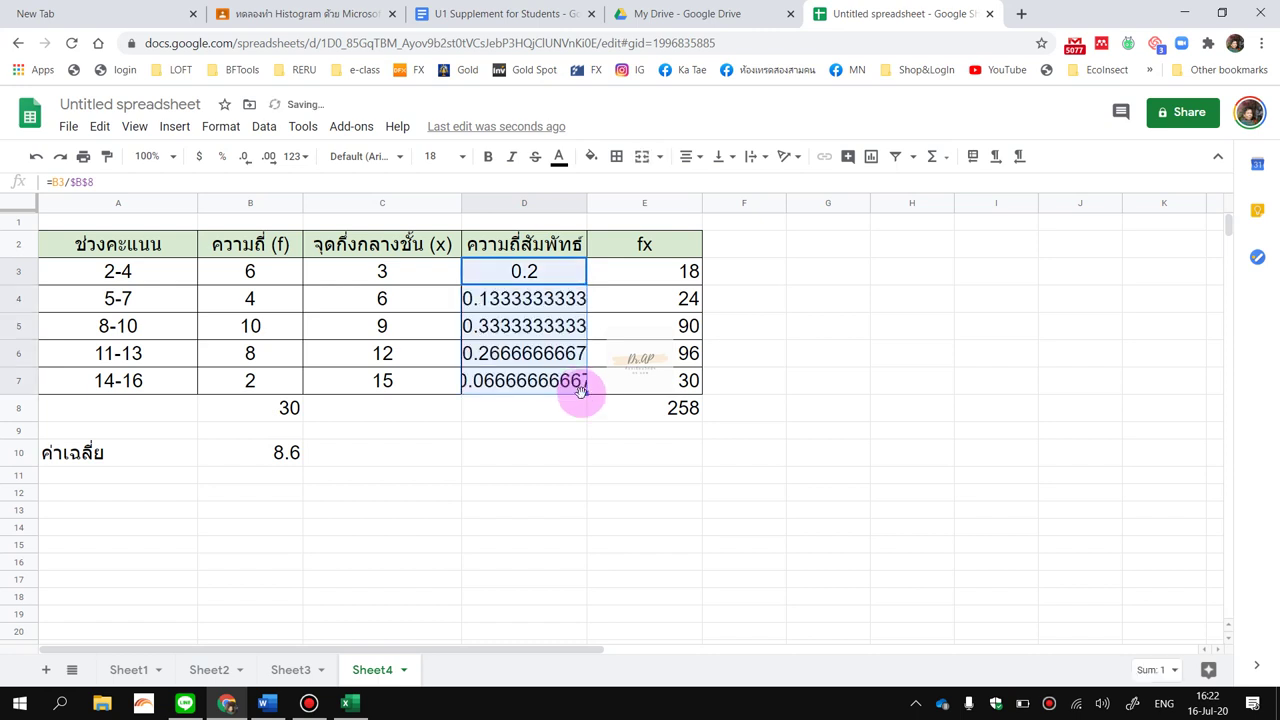
pyautogui.click(548, 300)
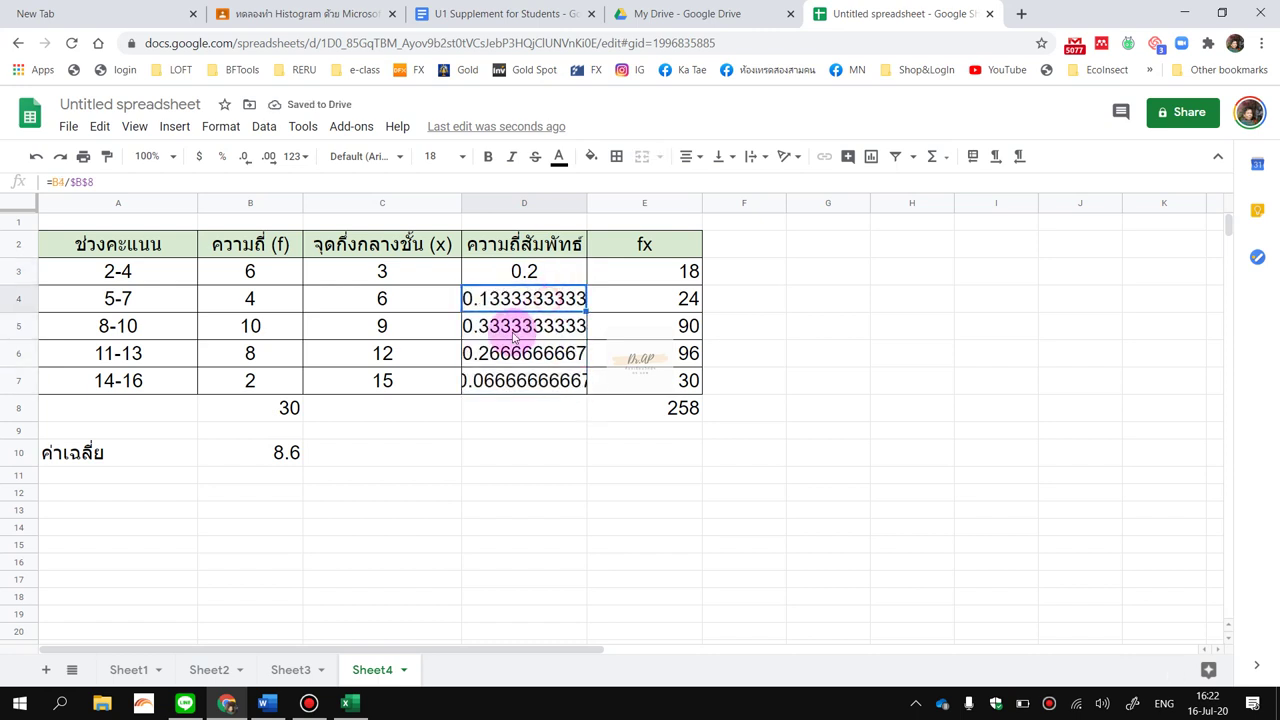
pyautogui.click(506, 271)
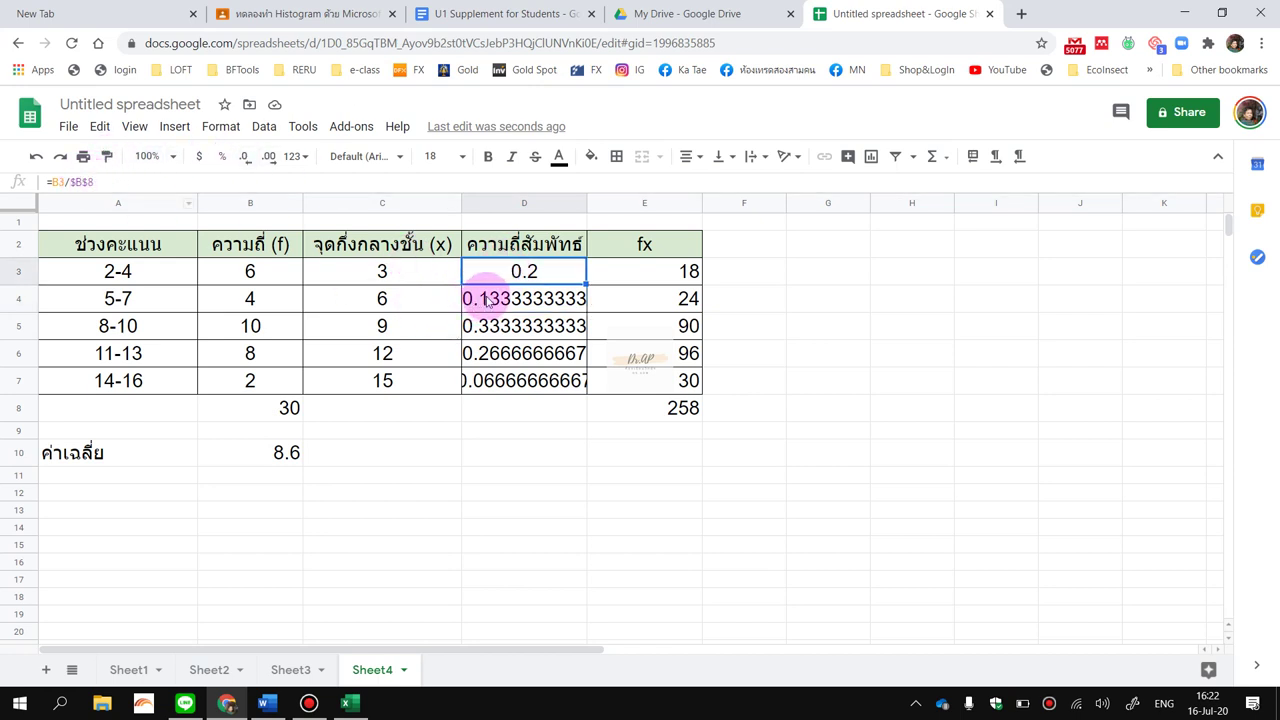
pyautogui.click(492, 305)
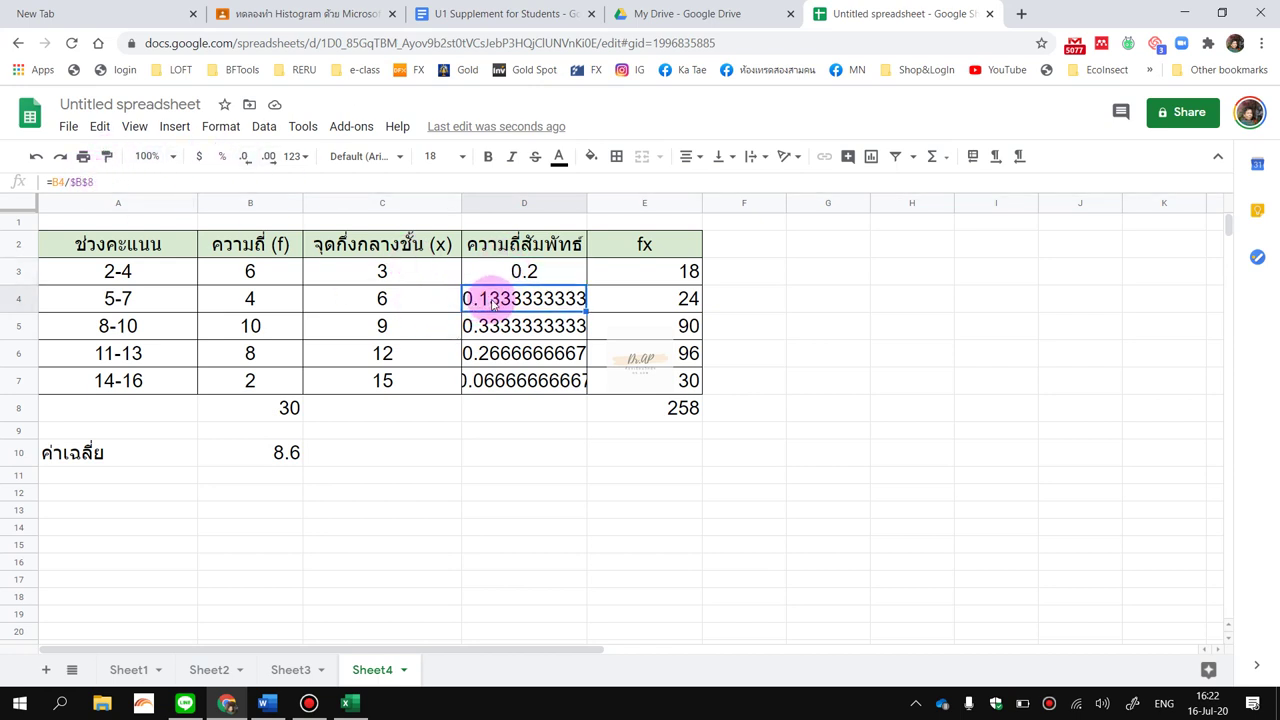
pyautogui.click(104, 183)
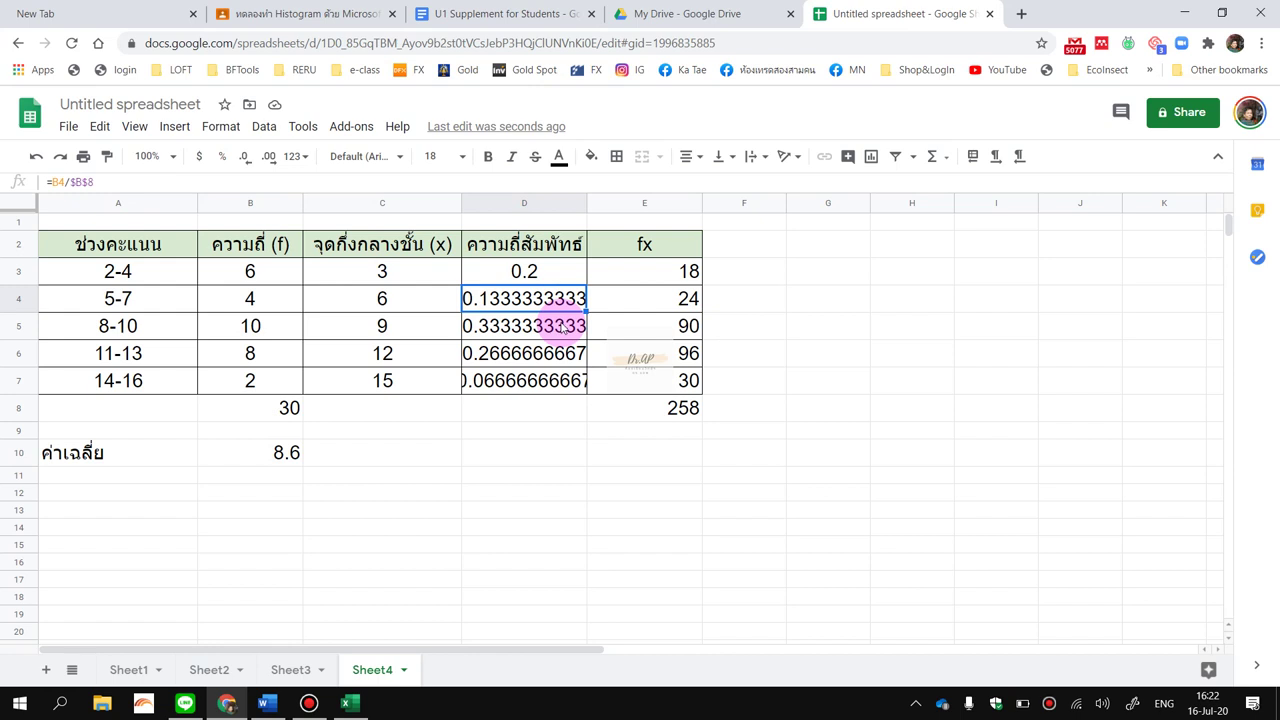
pyautogui.click(541, 493)
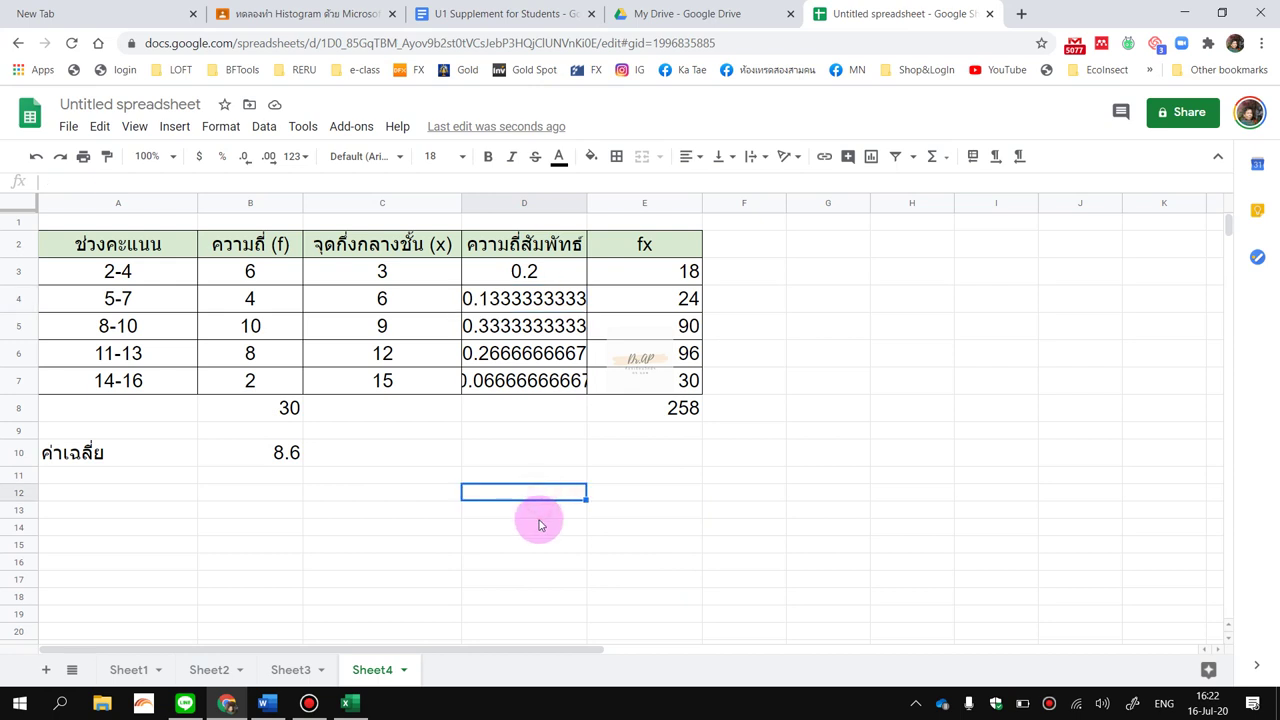
pyautogui.click(521, 410)
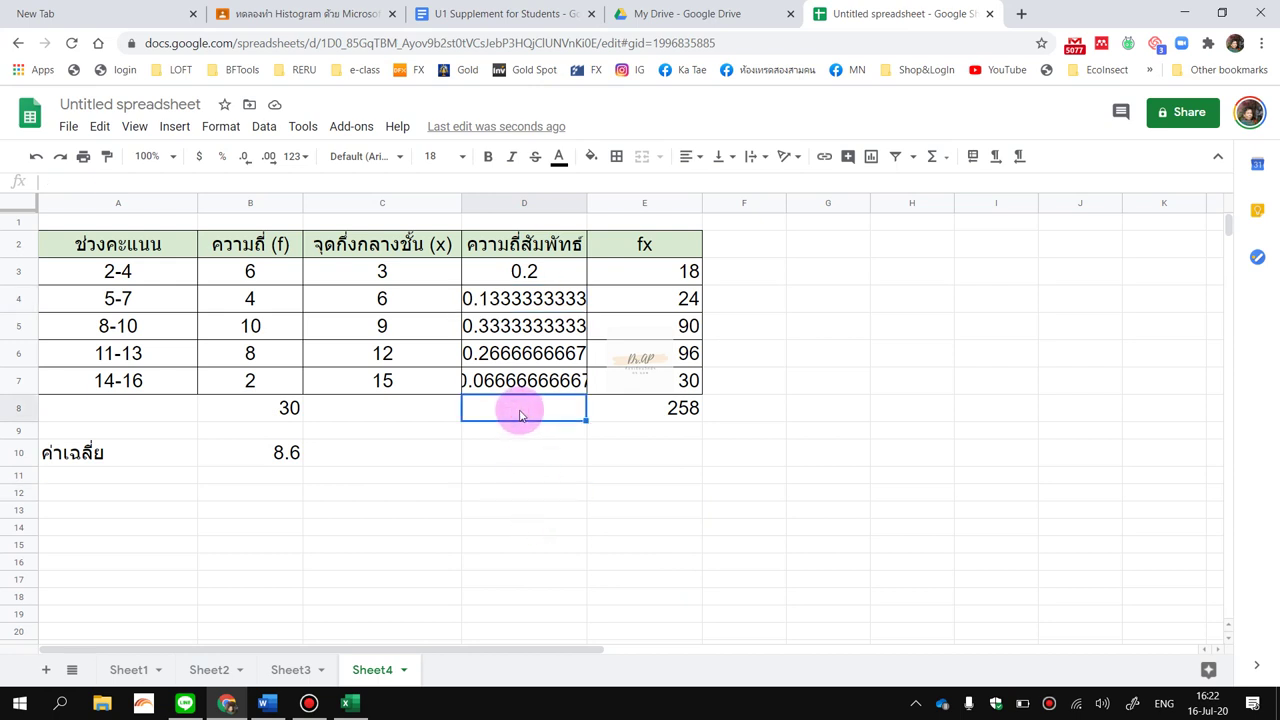
# Enter the column header ความถี่ x จุดกึ่งกลางชั้น in cell F2, beside the fx header.
pyautogui.click(763, 248)
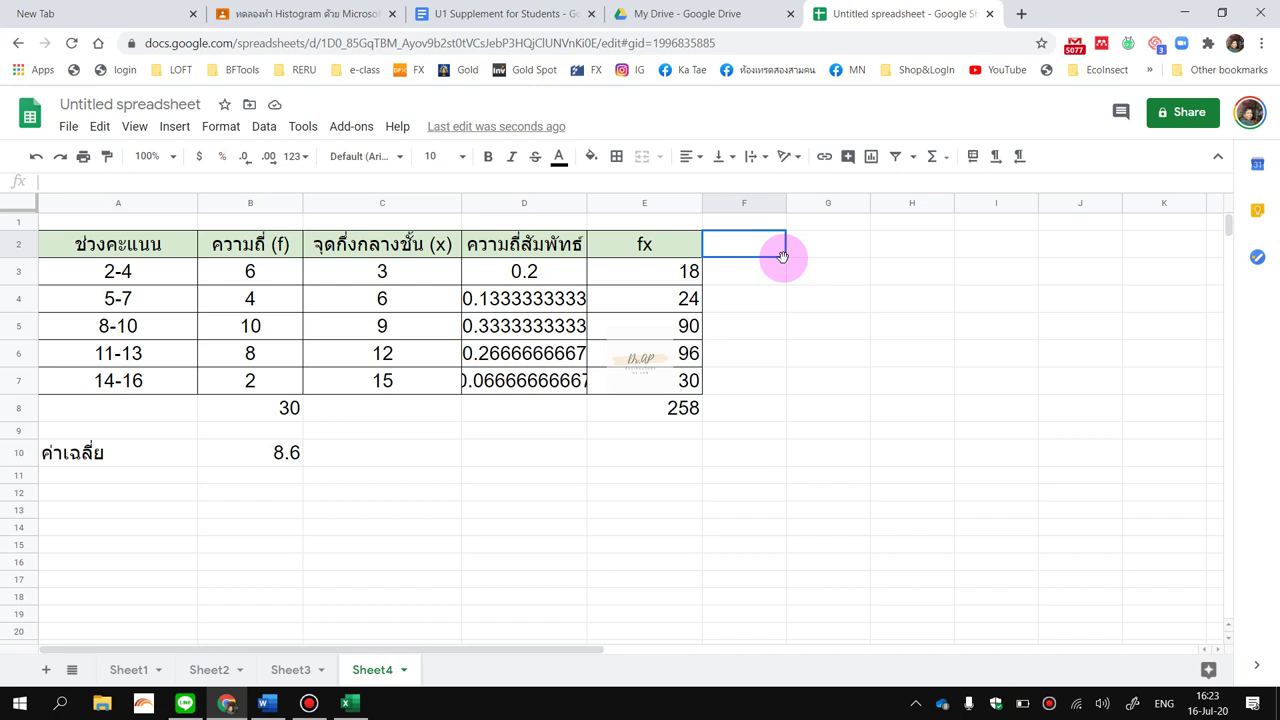
pyautogui.write('8')
pyautogui.press('BackSpace')
pyautogui.press('`')
pyautogui.write('ความถ')
pyautogui.press('BackSpace')
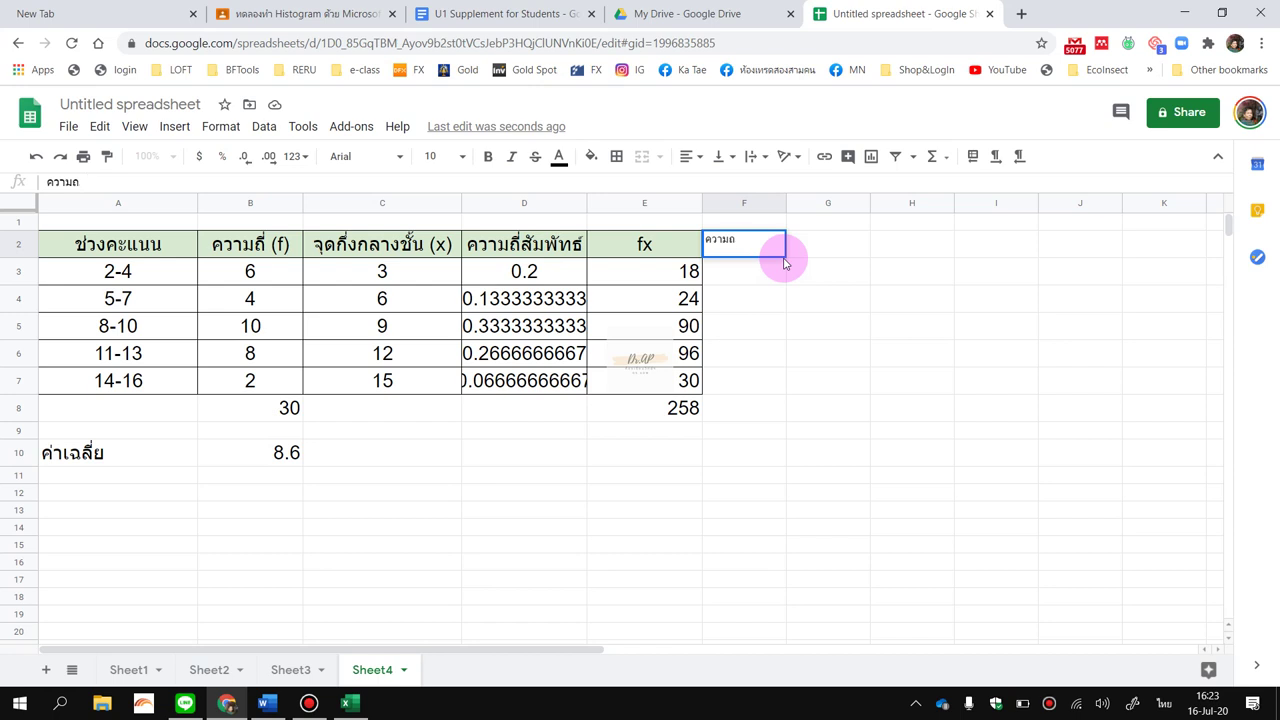
pyautogui.write('ี่')
pyautogui.press('`')
pyautogui.write('x')
pyautogui.press('`')
pyautogui.write('จุดกึ่งกลางชั้น')
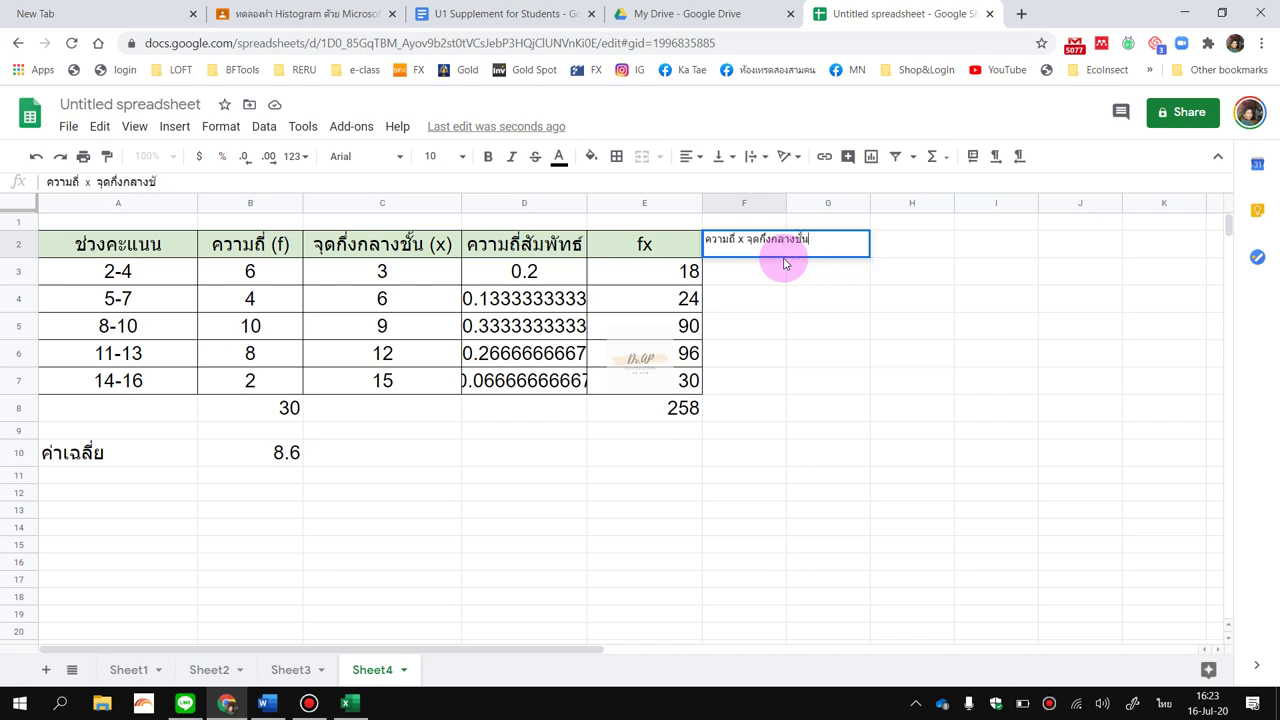
pyautogui.press('Return')
# Wrap the header text in cell F2 so it fits within the column width.
pyautogui.click(765, 249)
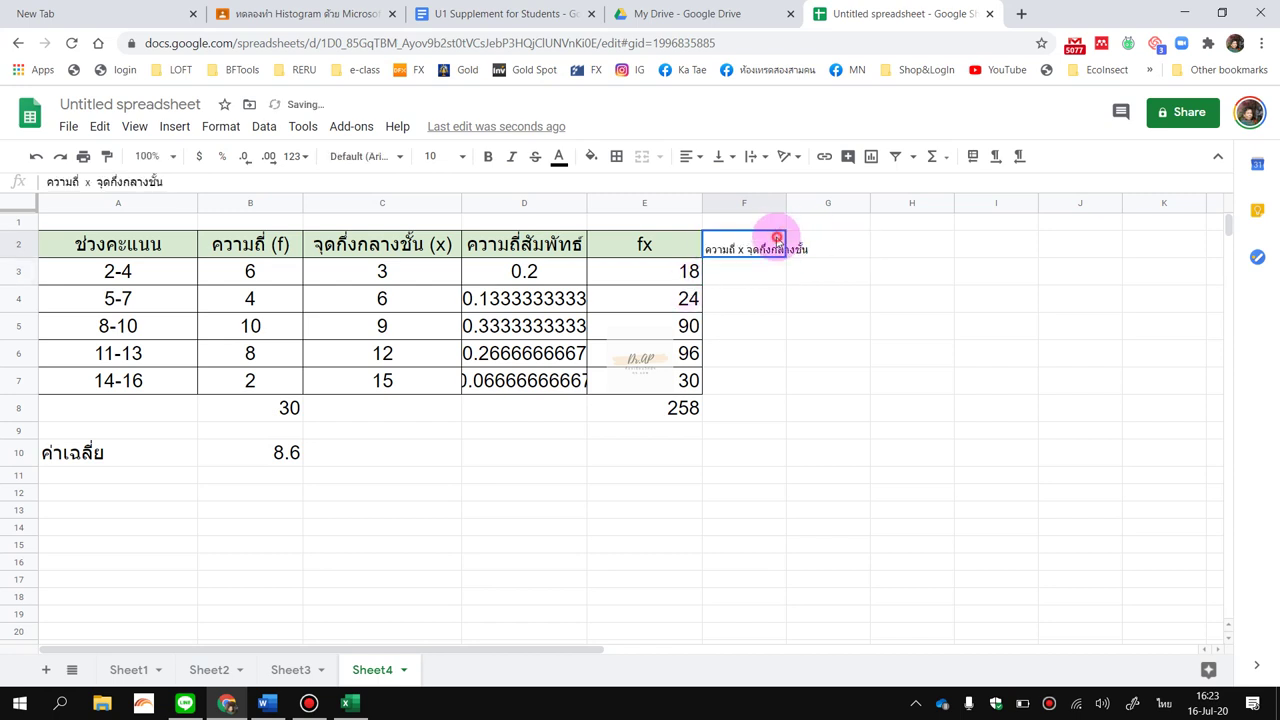
pyautogui.click(751, 156)
pyautogui.click(772, 186)
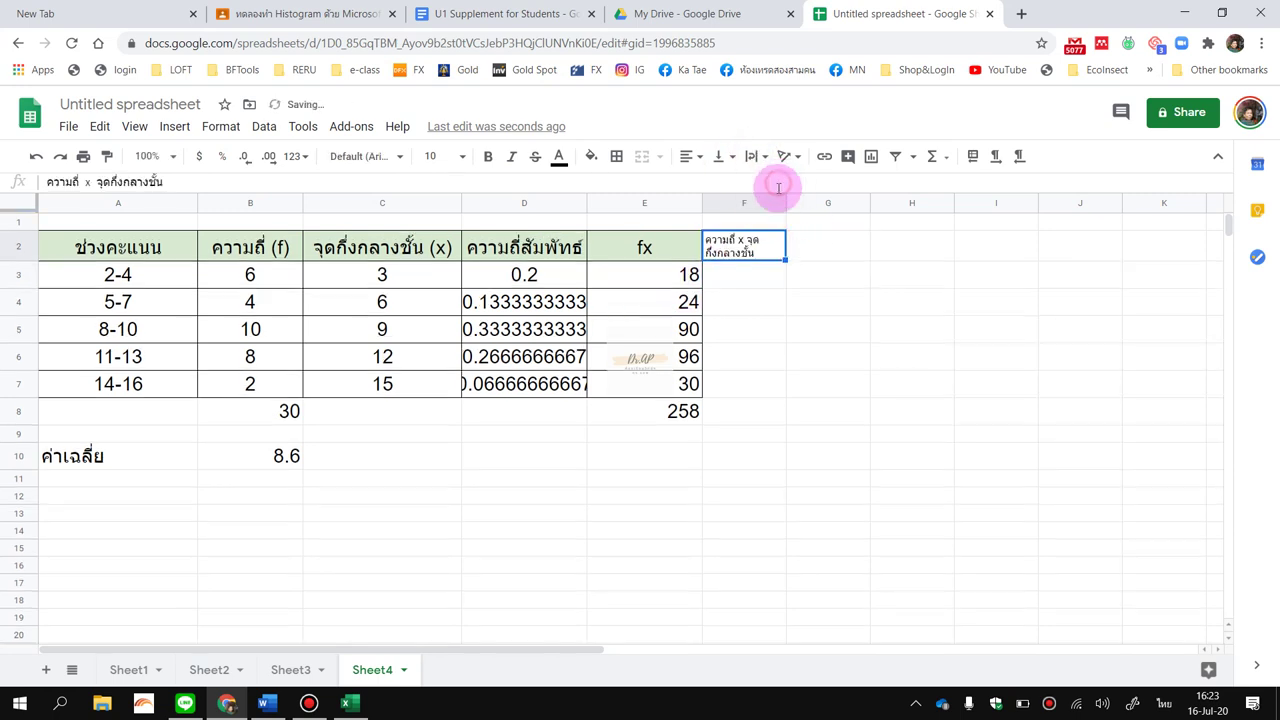
pyautogui.click(758, 273)
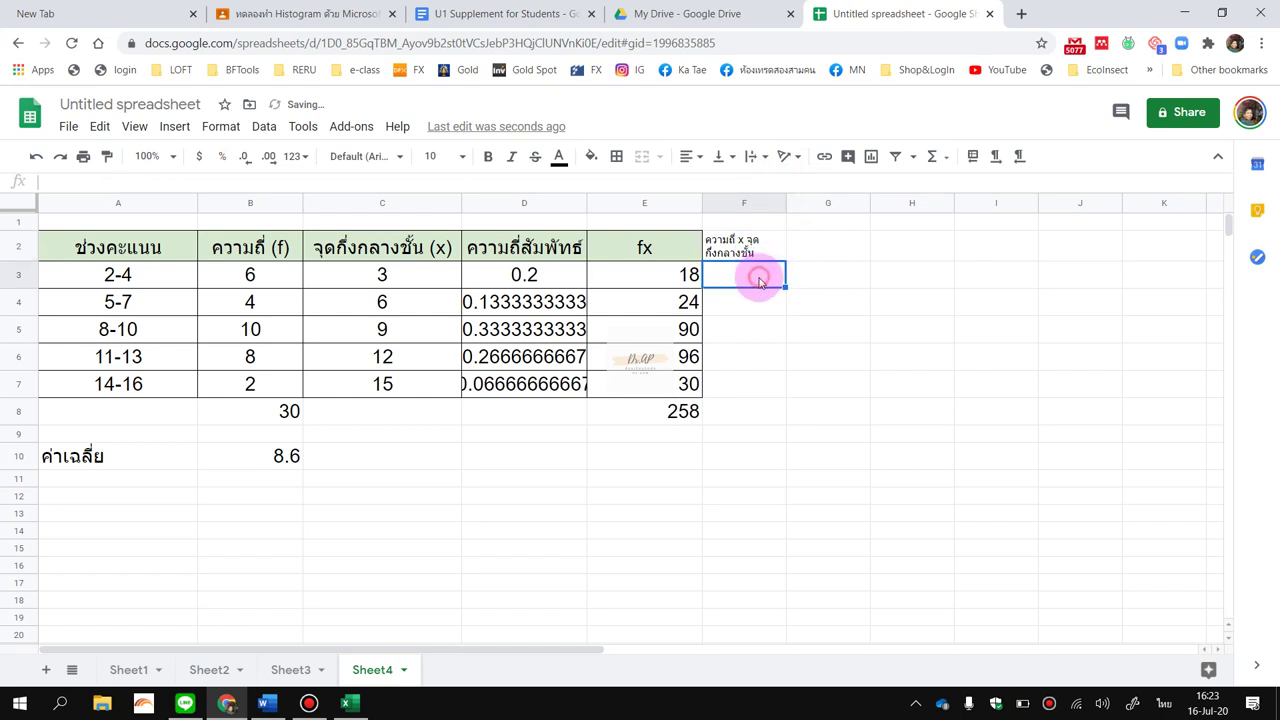
# Change the header in cell F2 to ความถี่สัมพัทธ์ x จุดกึ่งกลางชั้น.
pyautogui.click(758, 247)
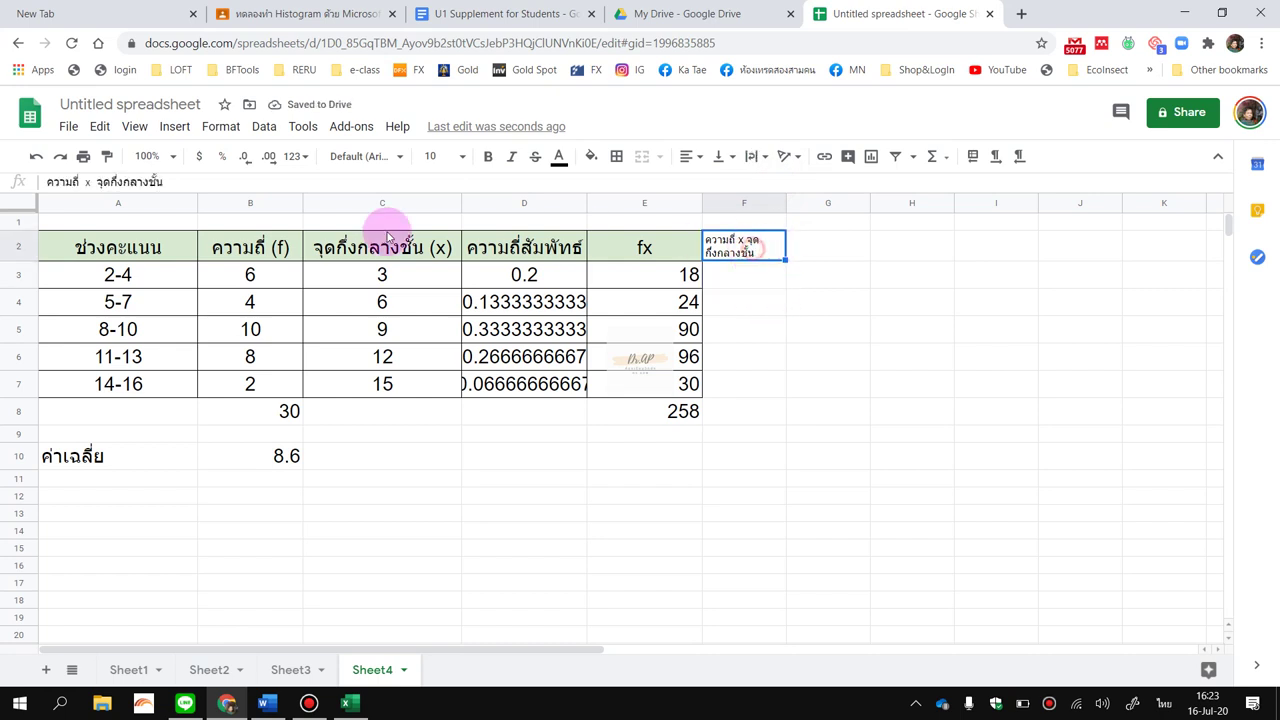
pyautogui.click(78, 185)
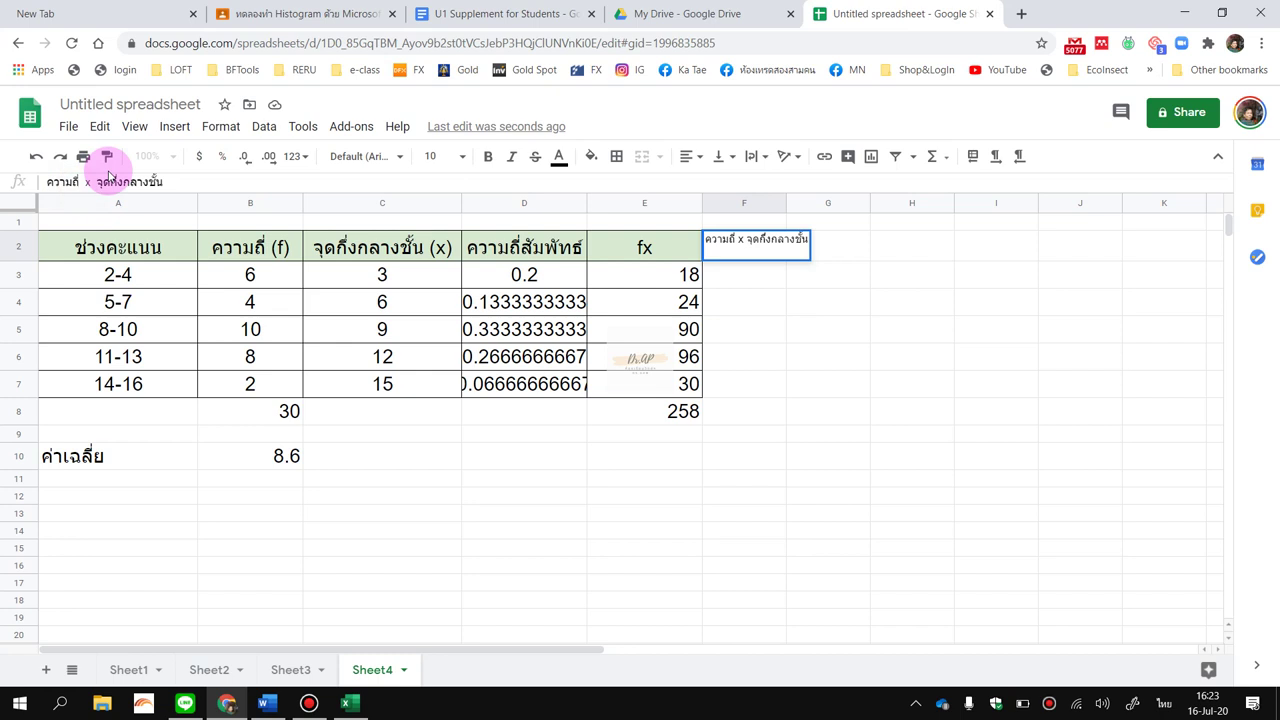
pyautogui.write('สัมพัทธ')
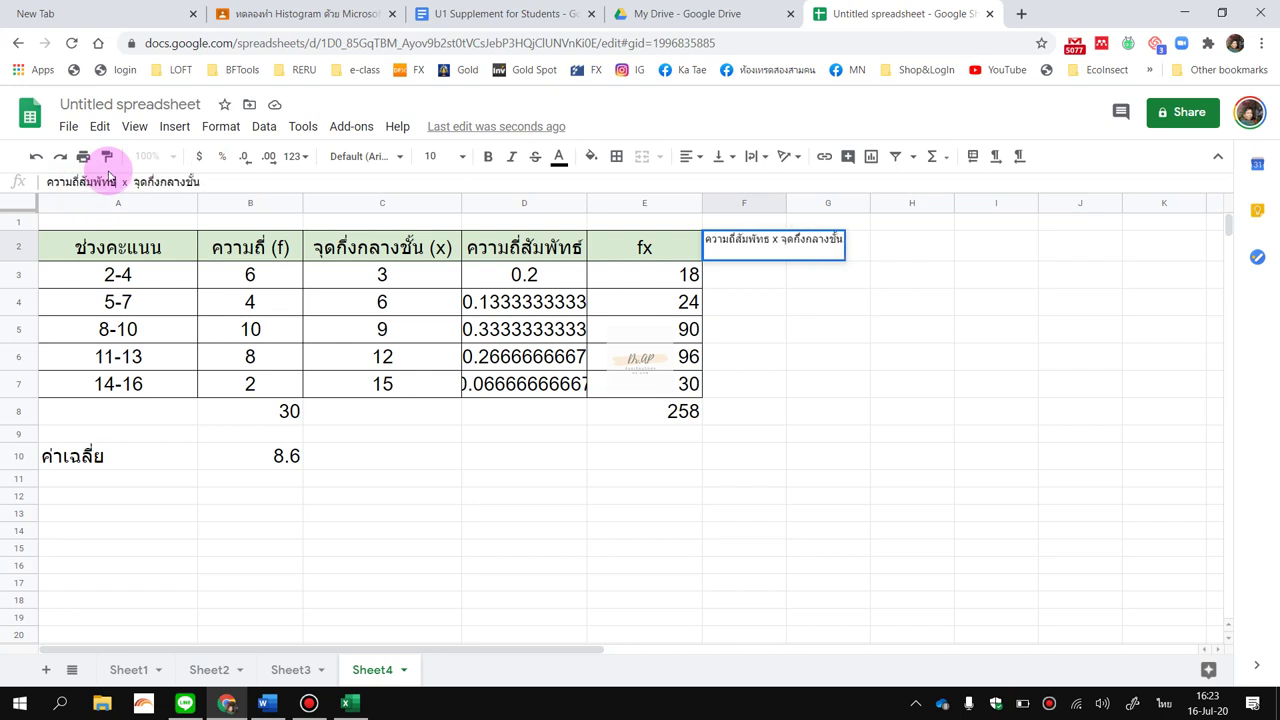
pyautogui.write('์')
pyautogui.press('Return')
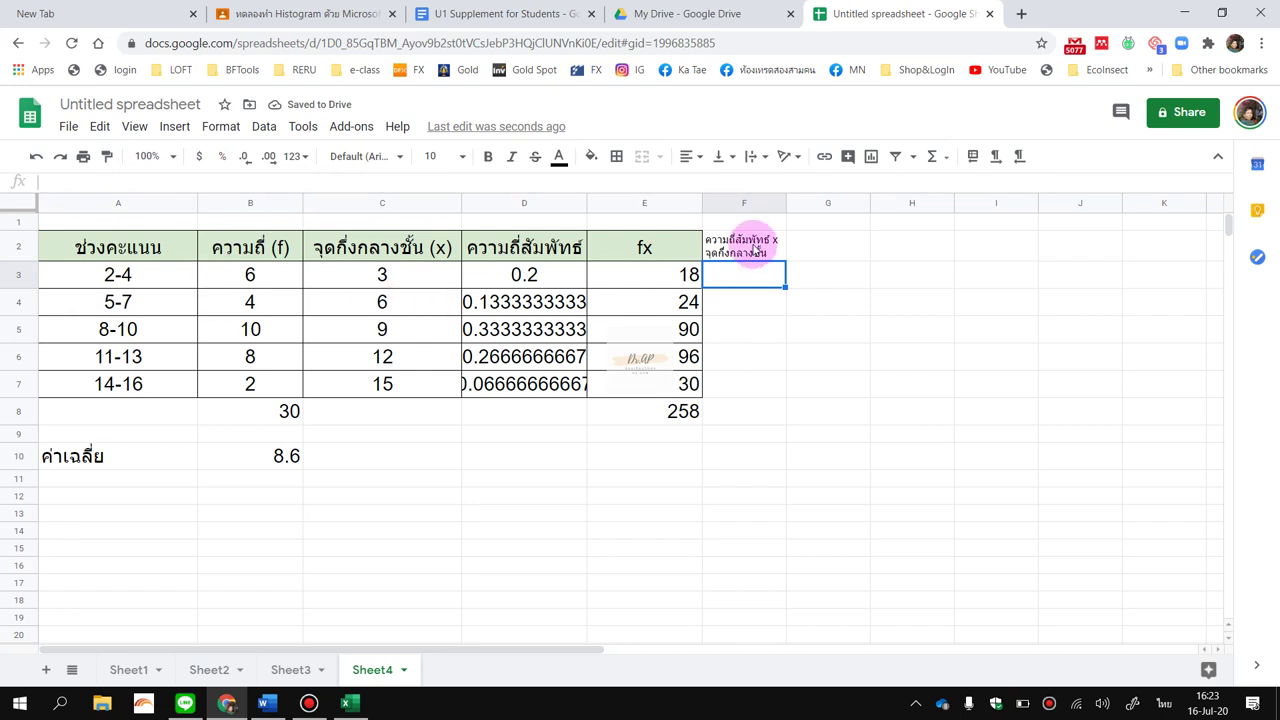
# Enter the formula =D3*C3 in cell F3 and fill it down through F7.
pyautogui.press('Return')
pyautogui.hotkey('alt', 'shift')
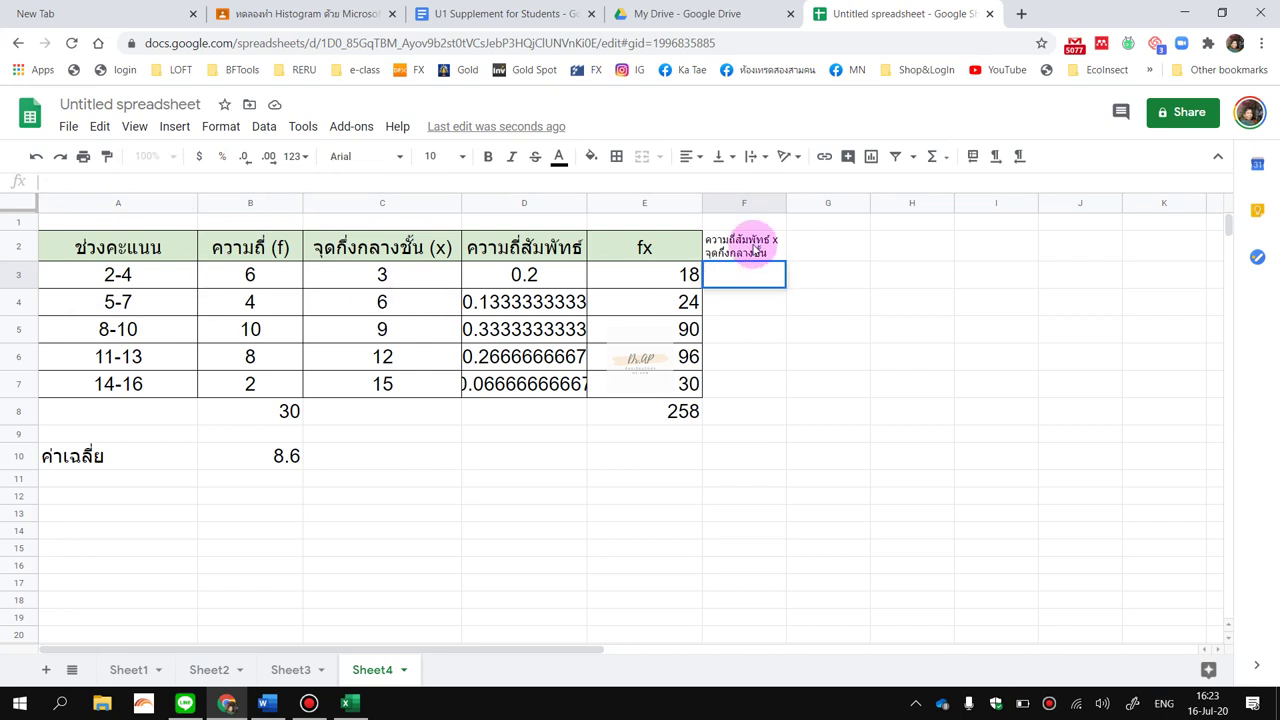
pyautogui.write('=')
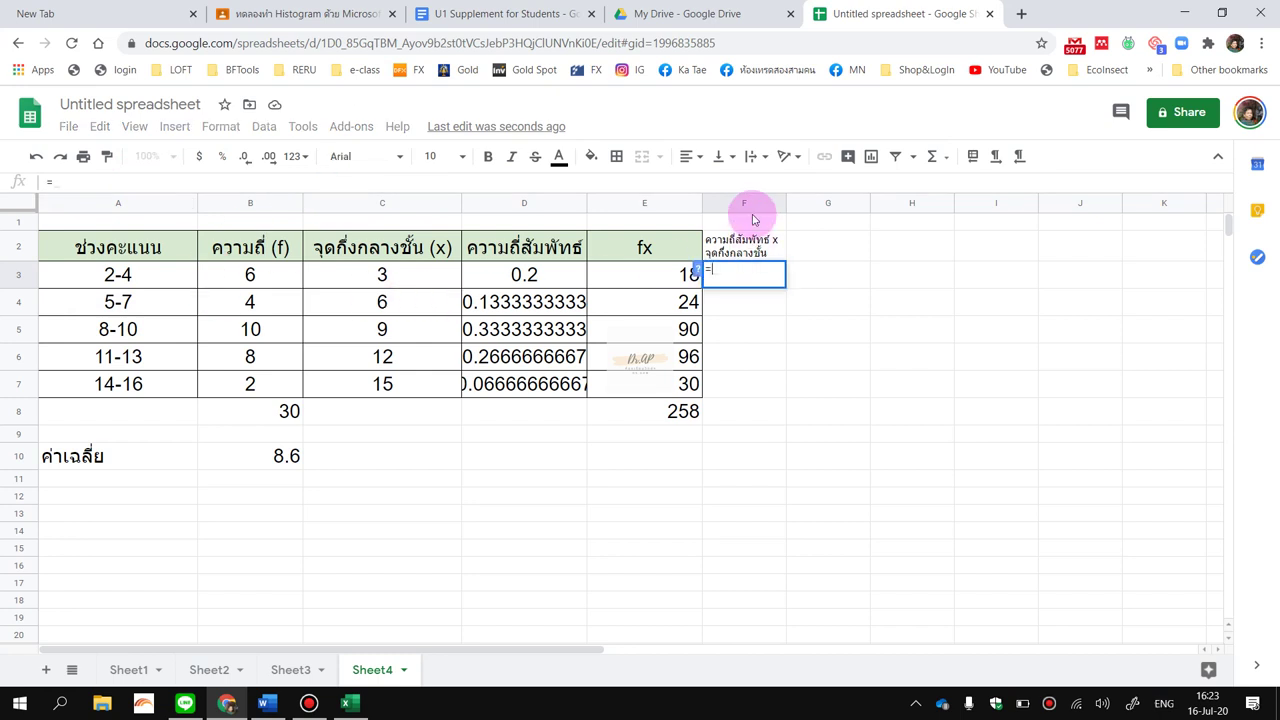
pyautogui.click(484, 282)
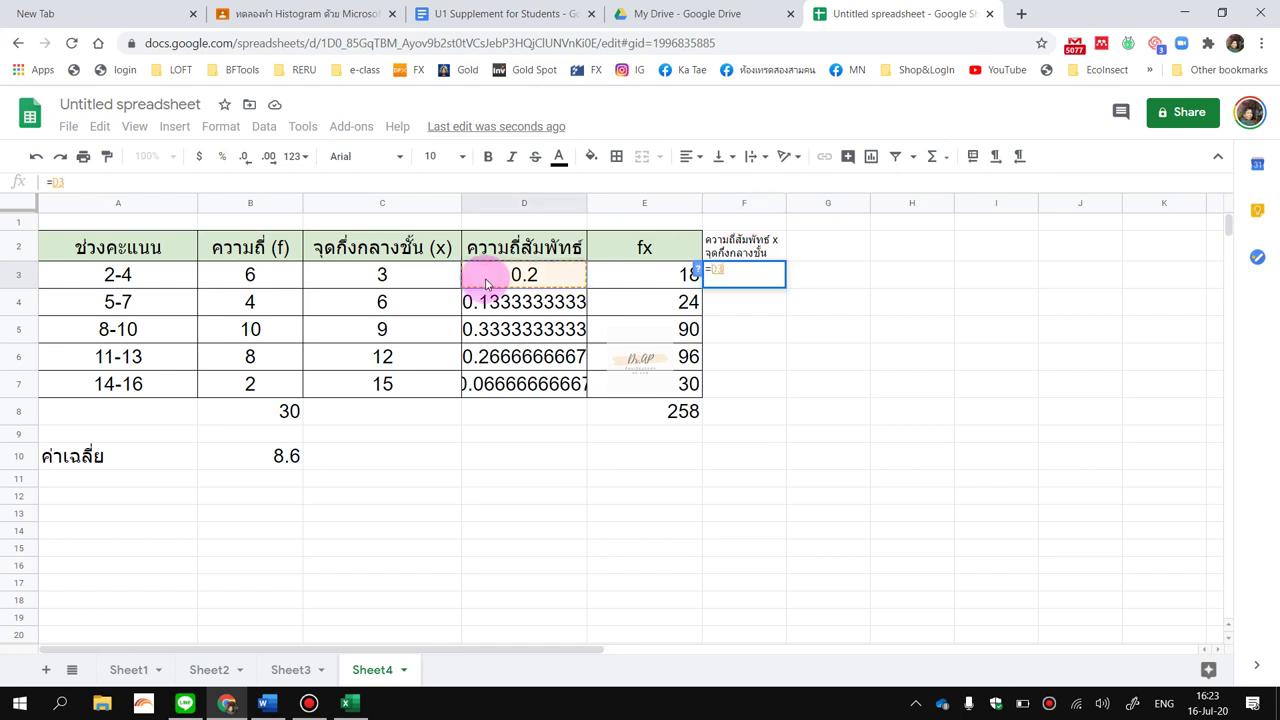
pyautogui.write('*')
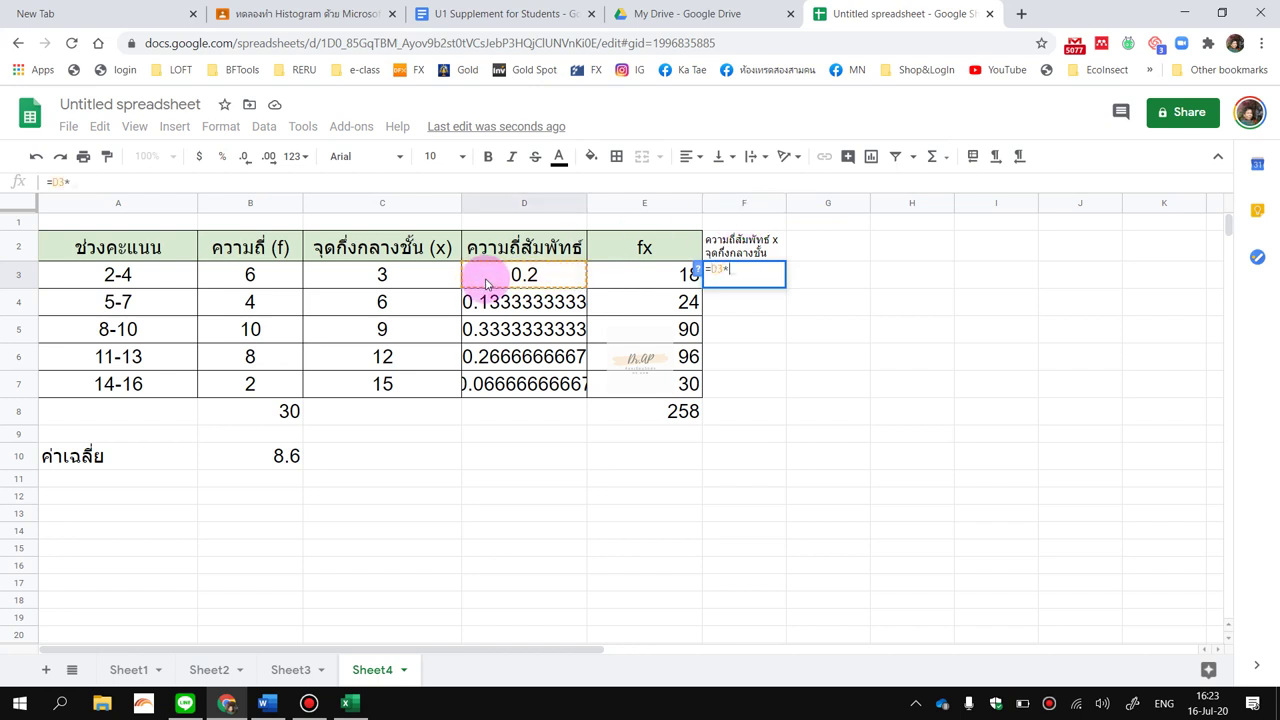
pyautogui.click(421, 289)
pyautogui.press('Return')
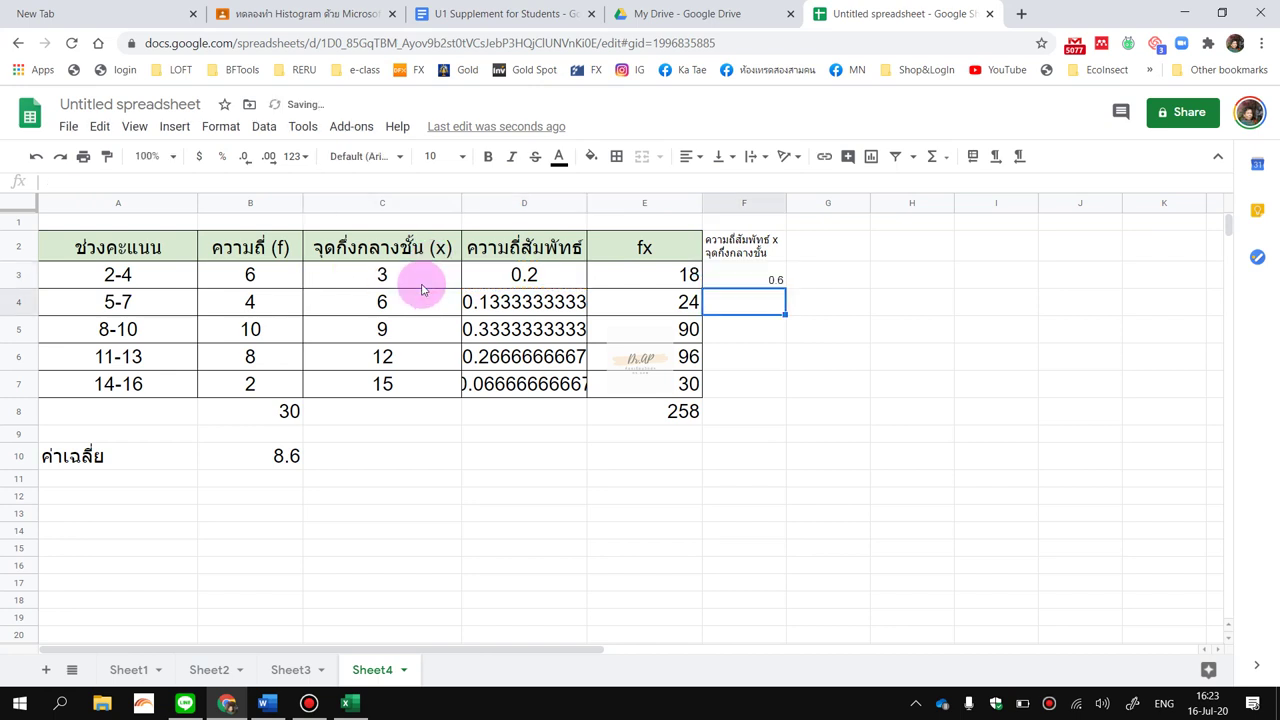
pyautogui.click(771, 275)
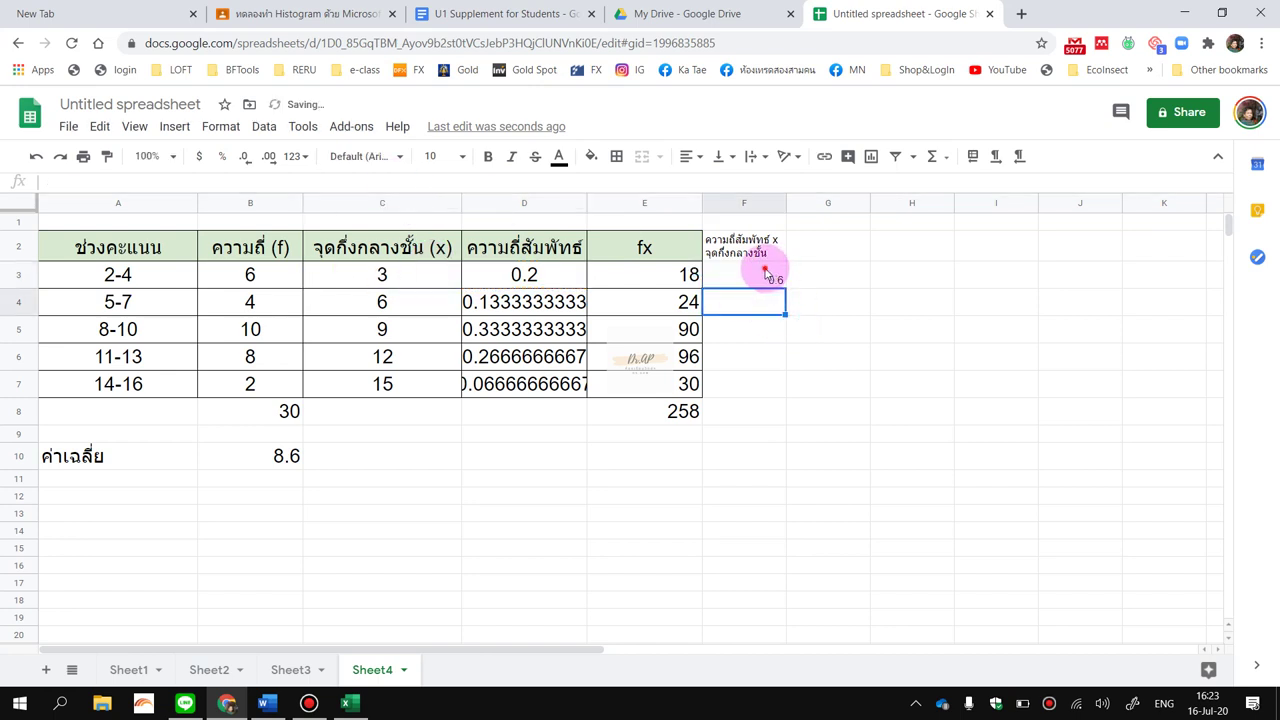
pyautogui.moveTo(785, 287); pyautogui.dragTo(772, 384)
# Total the products in cell F8 with the formula =SUM(F3:F7).
pyautogui.click(766, 414)
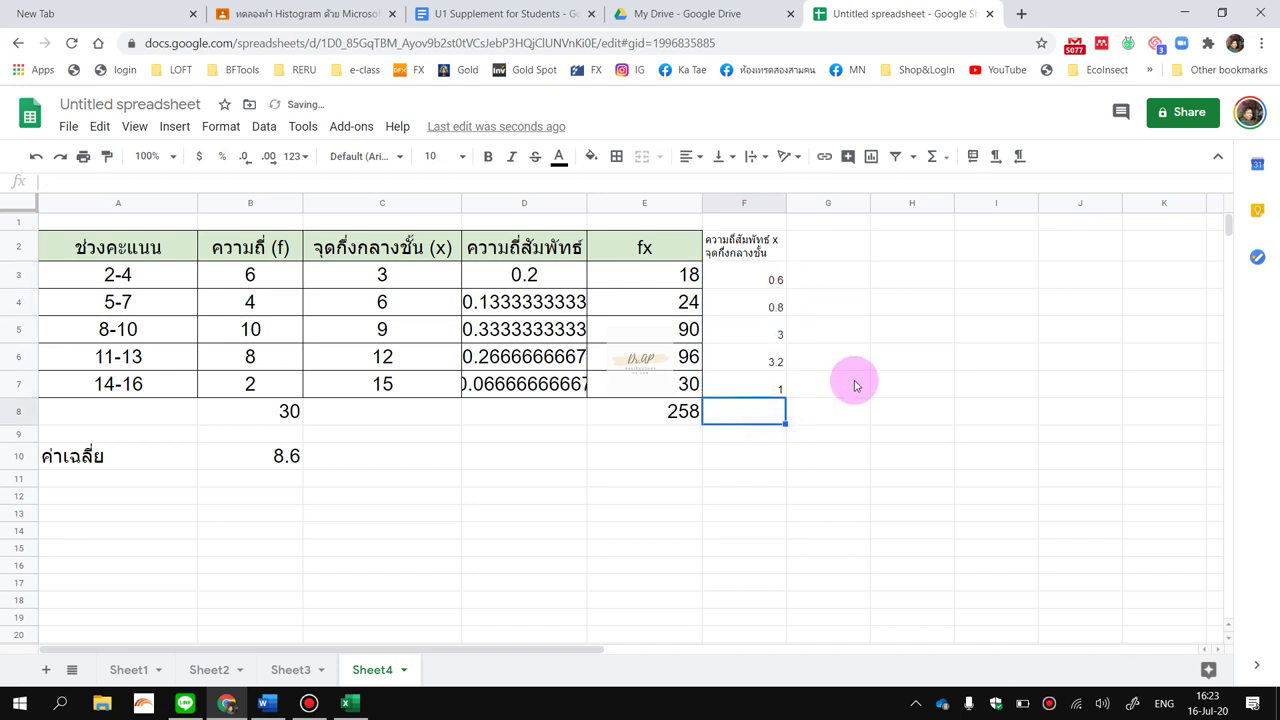
pyautogui.write('=')
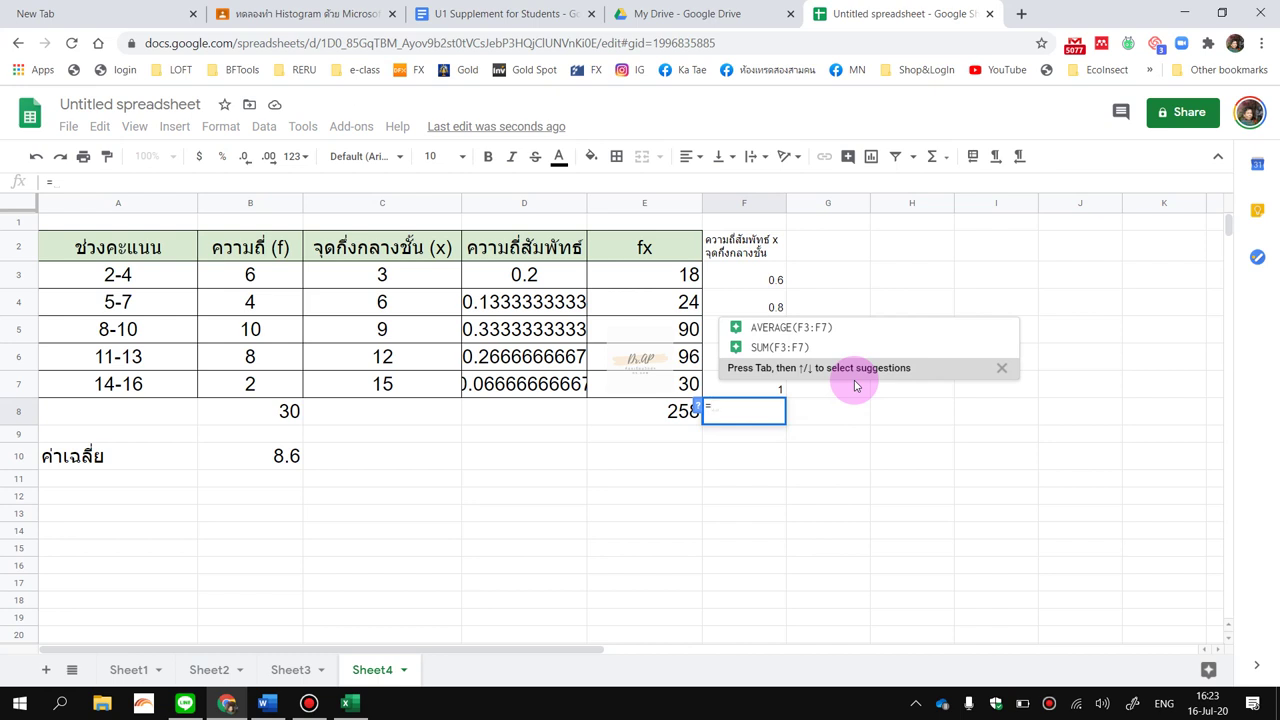
pyautogui.click(786, 340)
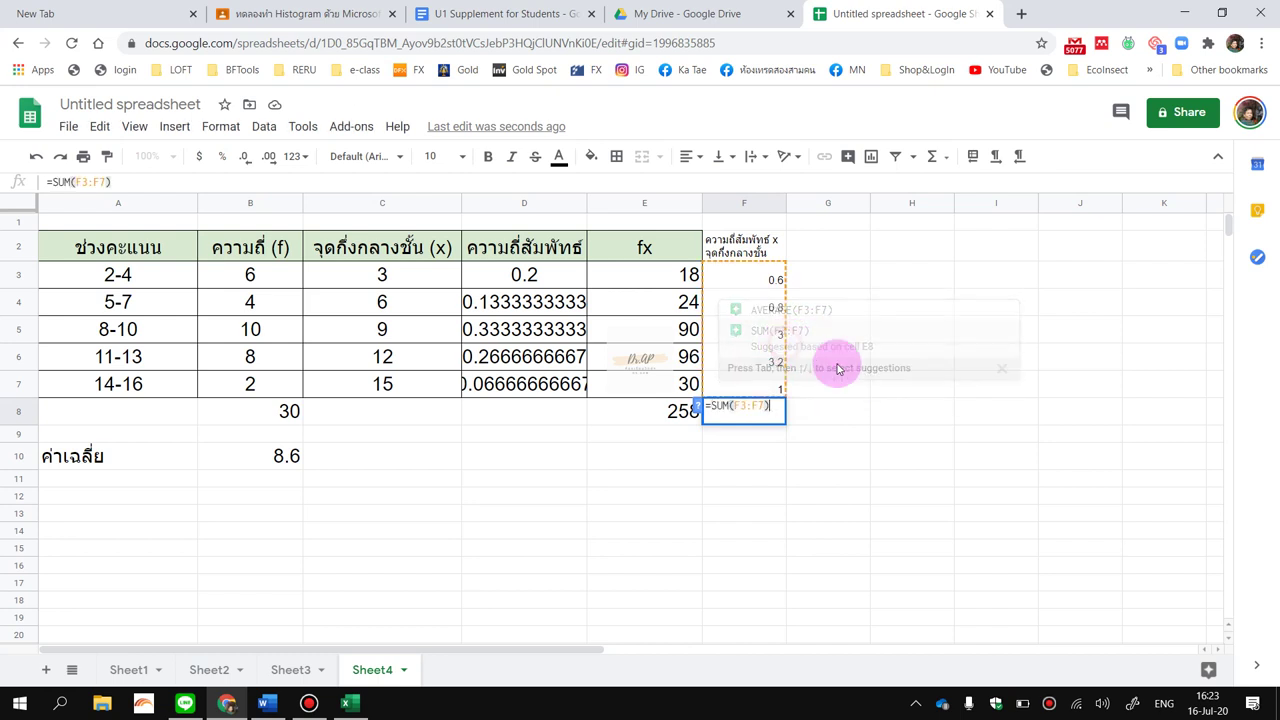
pyautogui.press('Return')
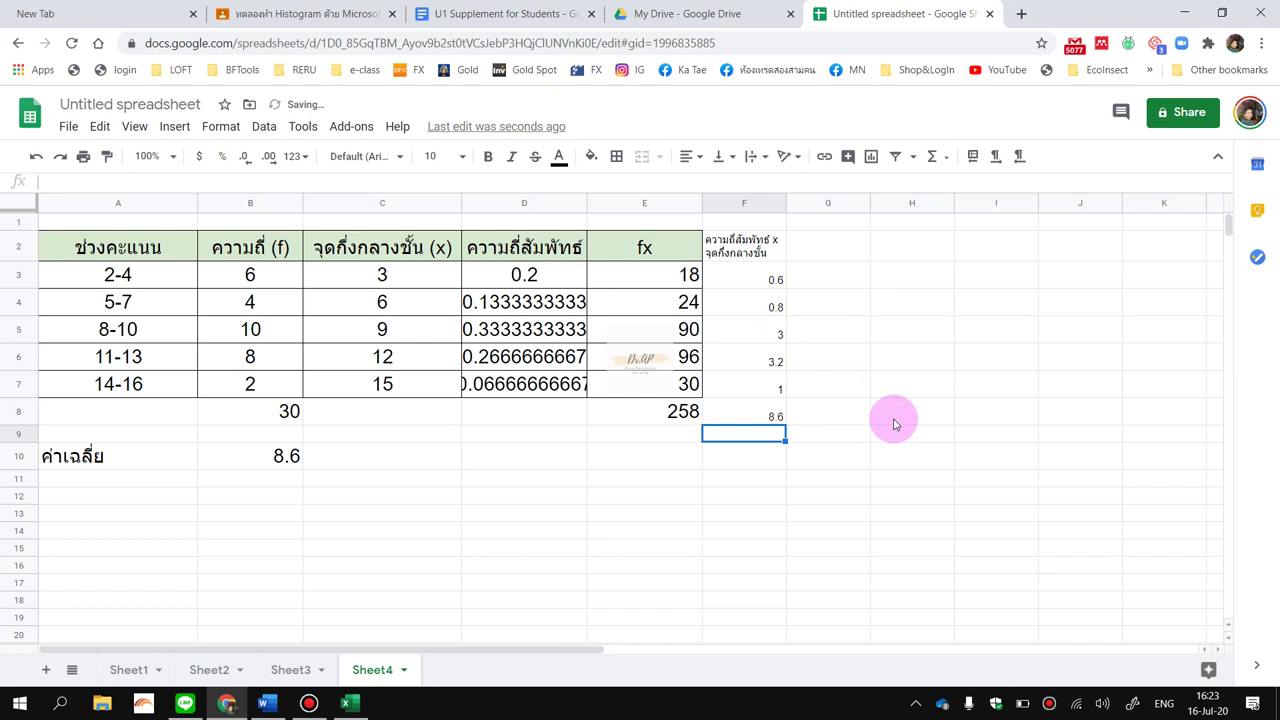
# Format the total in cell F8 as bold with font size 18.
pyautogui.click(765, 412)
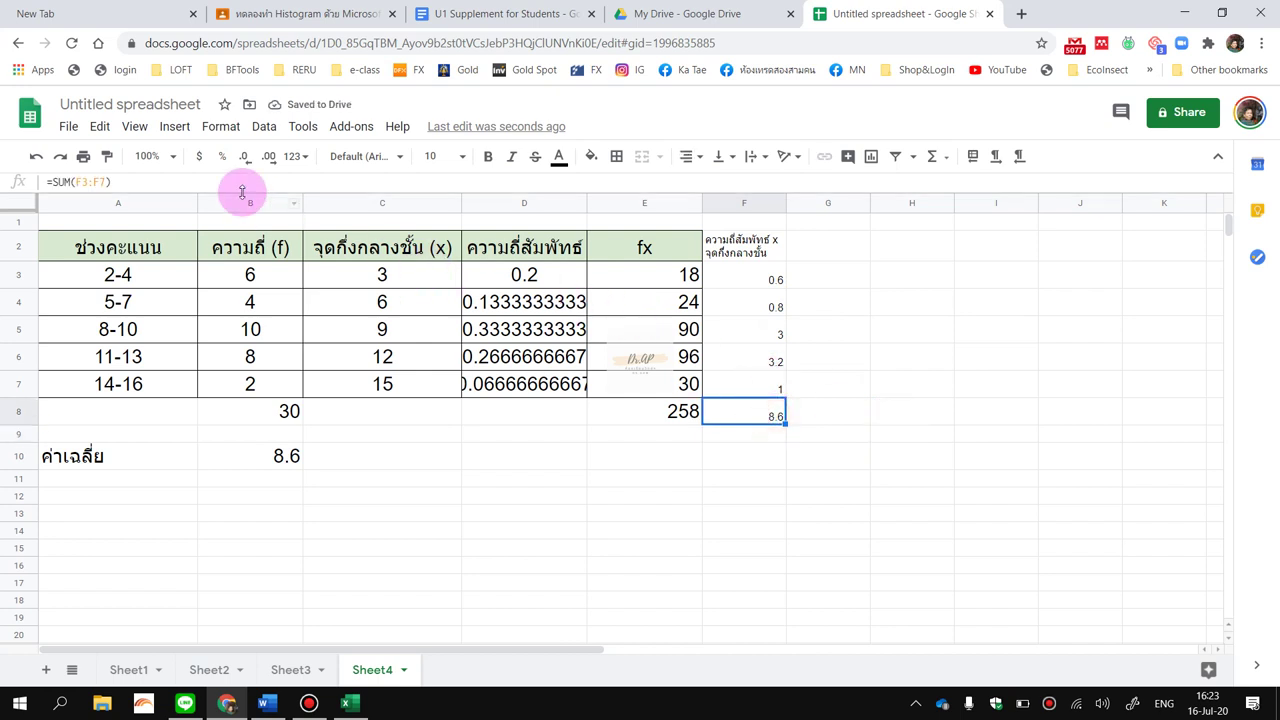
pyautogui.click(436, 156)
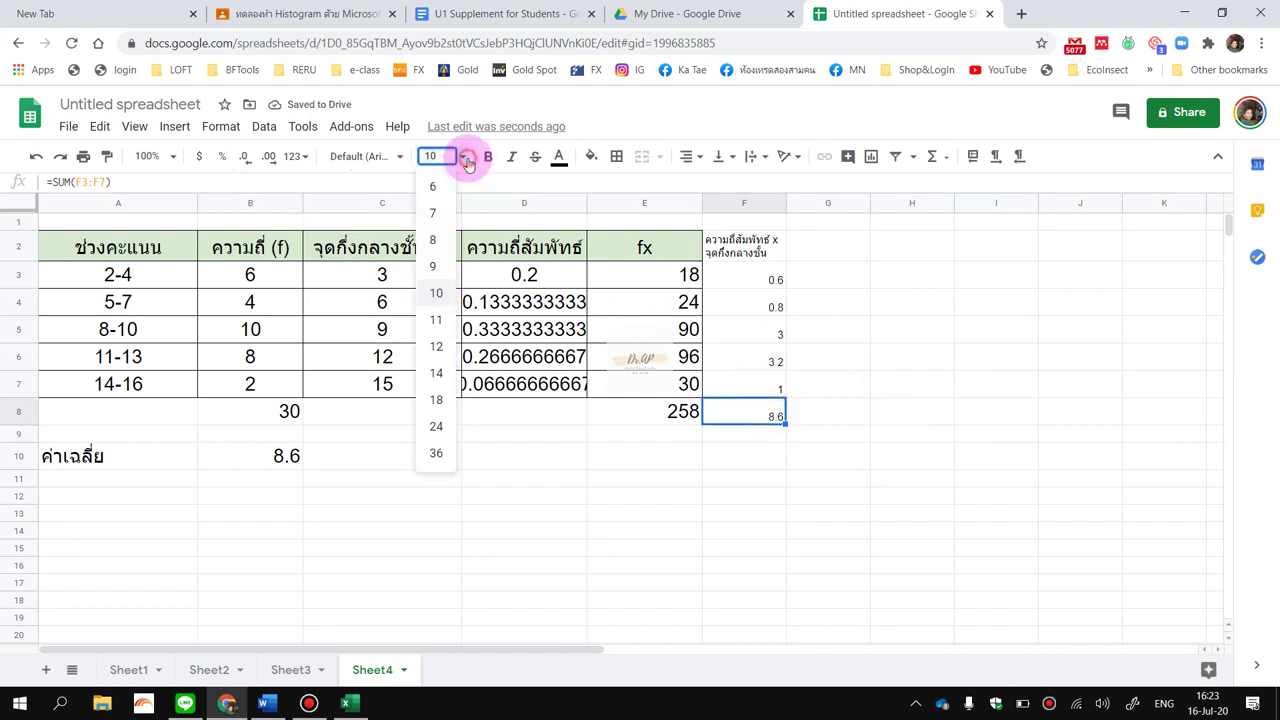
pyautogui.click(436, 402)
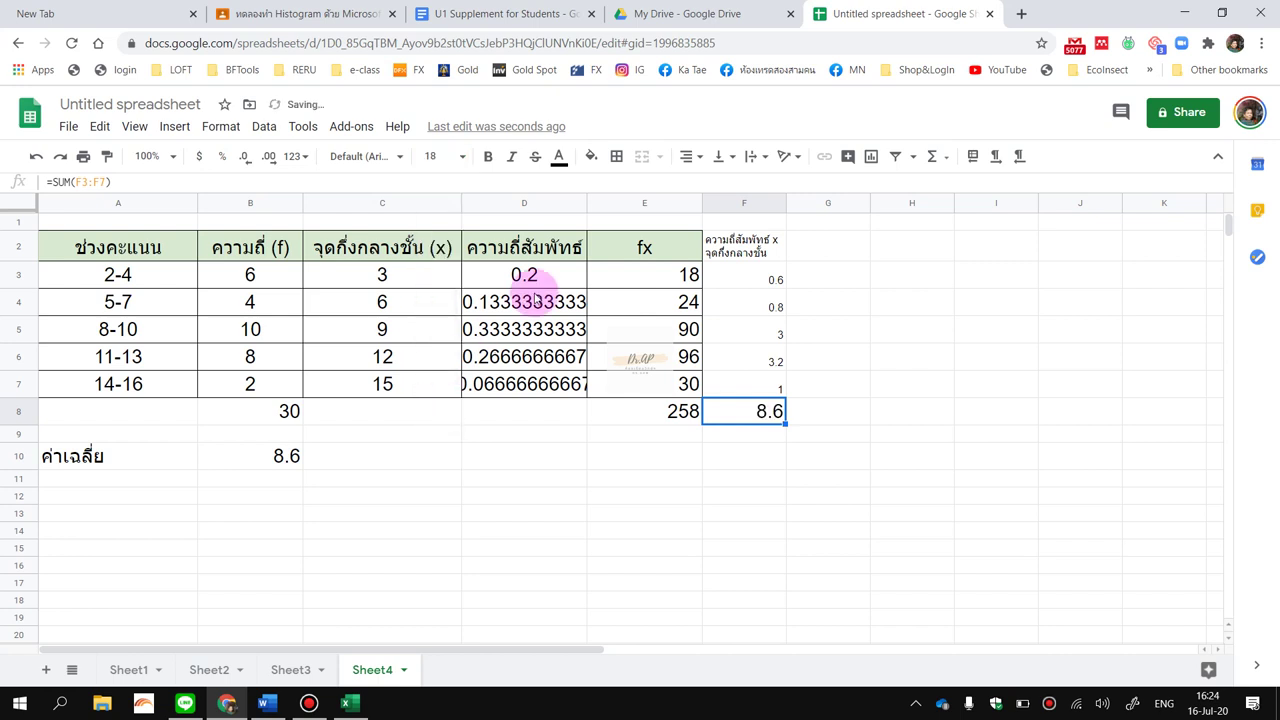
pyautogui.click(491, 156)
# Highlight the mean in cell B10 and the total in cell F8 with a yellow fill.
pyautogui.click(284, 457)
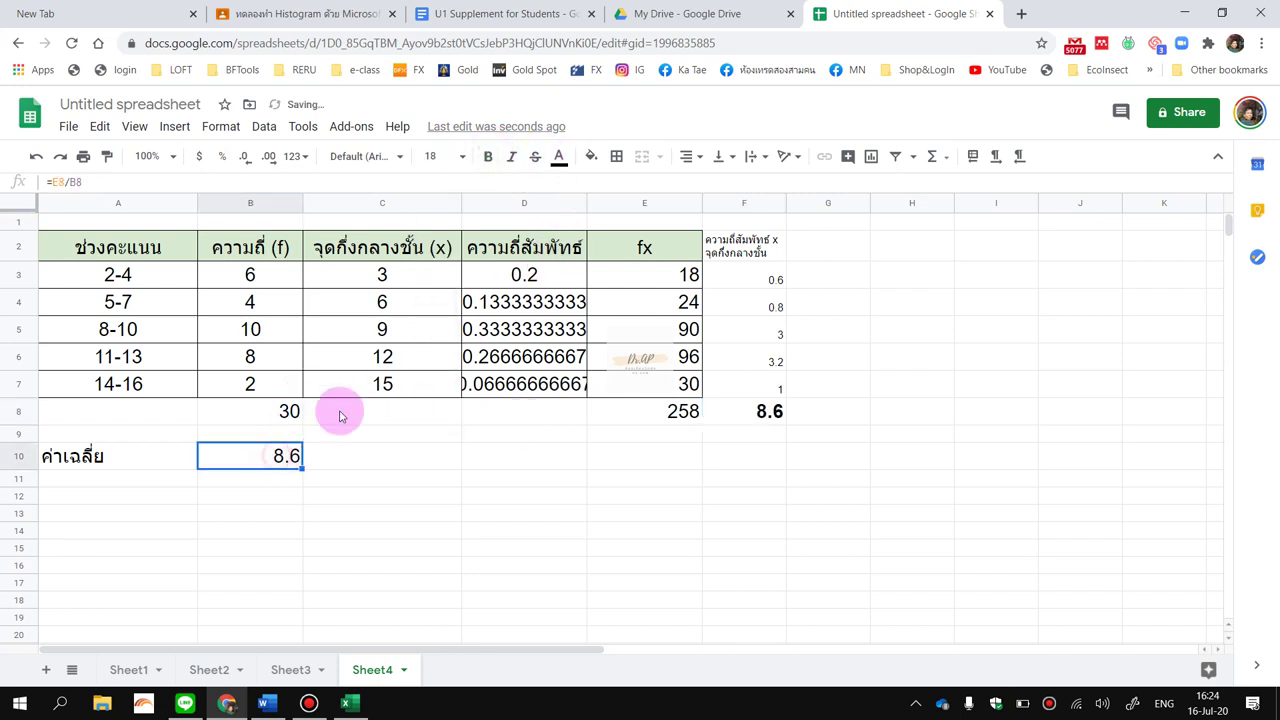
pyautogui.click(590, 156)
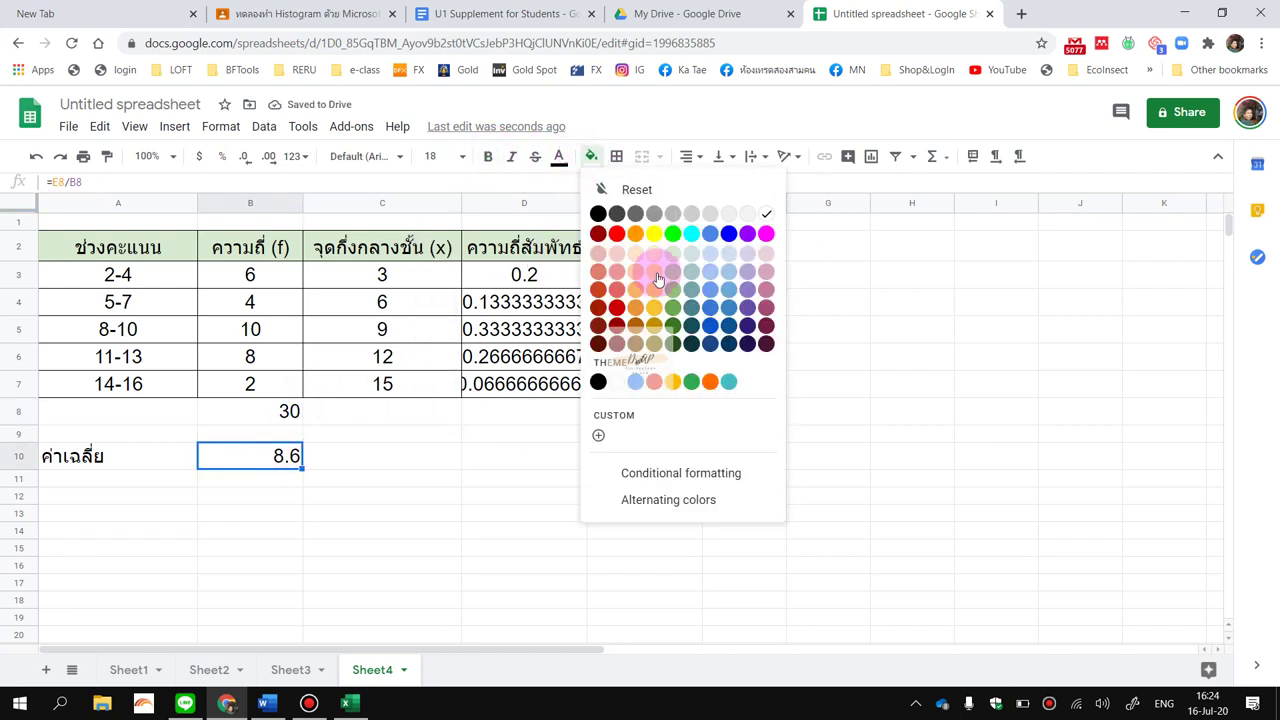
pyautogui.click(654, 233)
pyautogui.click(537, 462)
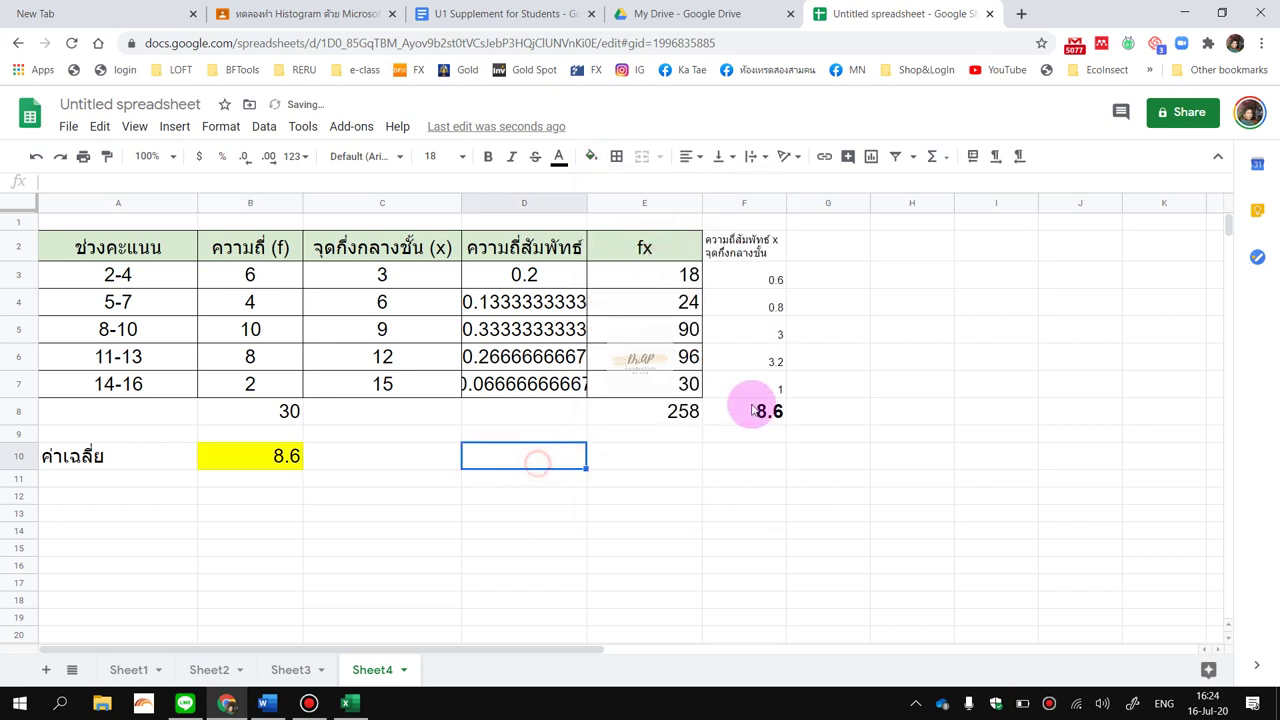
pyautogui.click(752, 410)
pyautogui.click(590, 156)
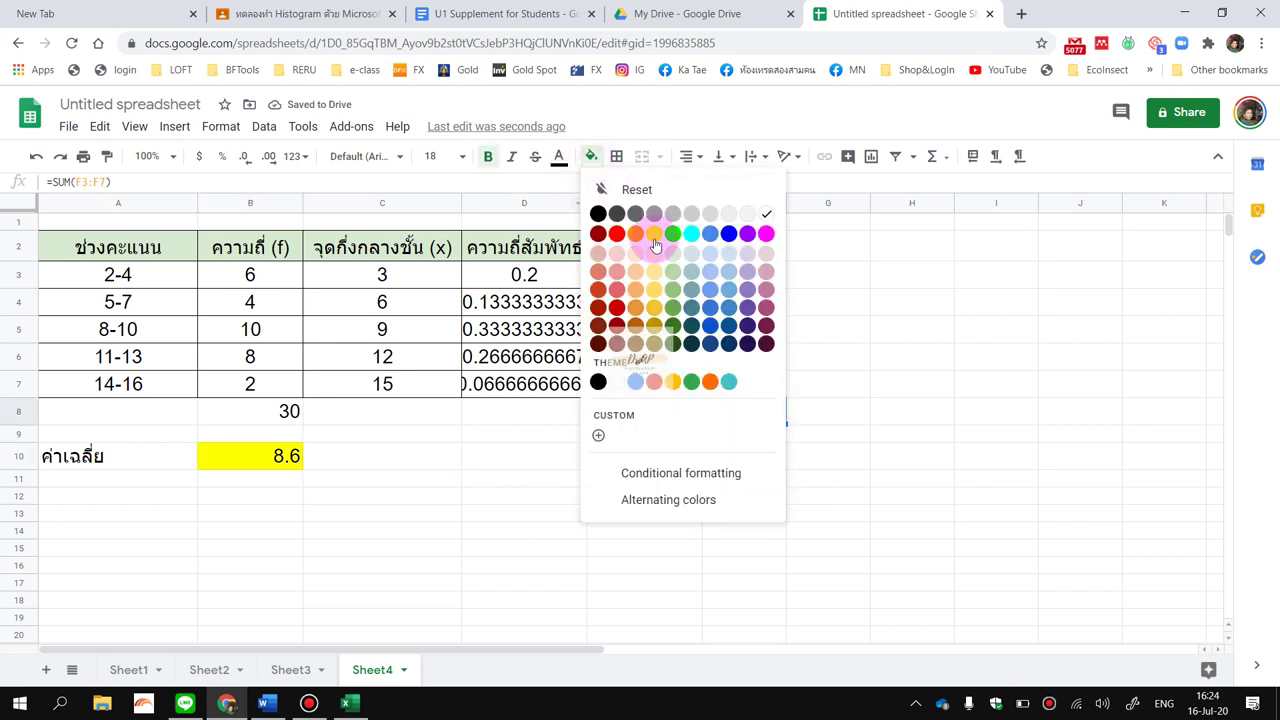
pyautogui.click(654, 233)
pyautogui.click(651, 457)
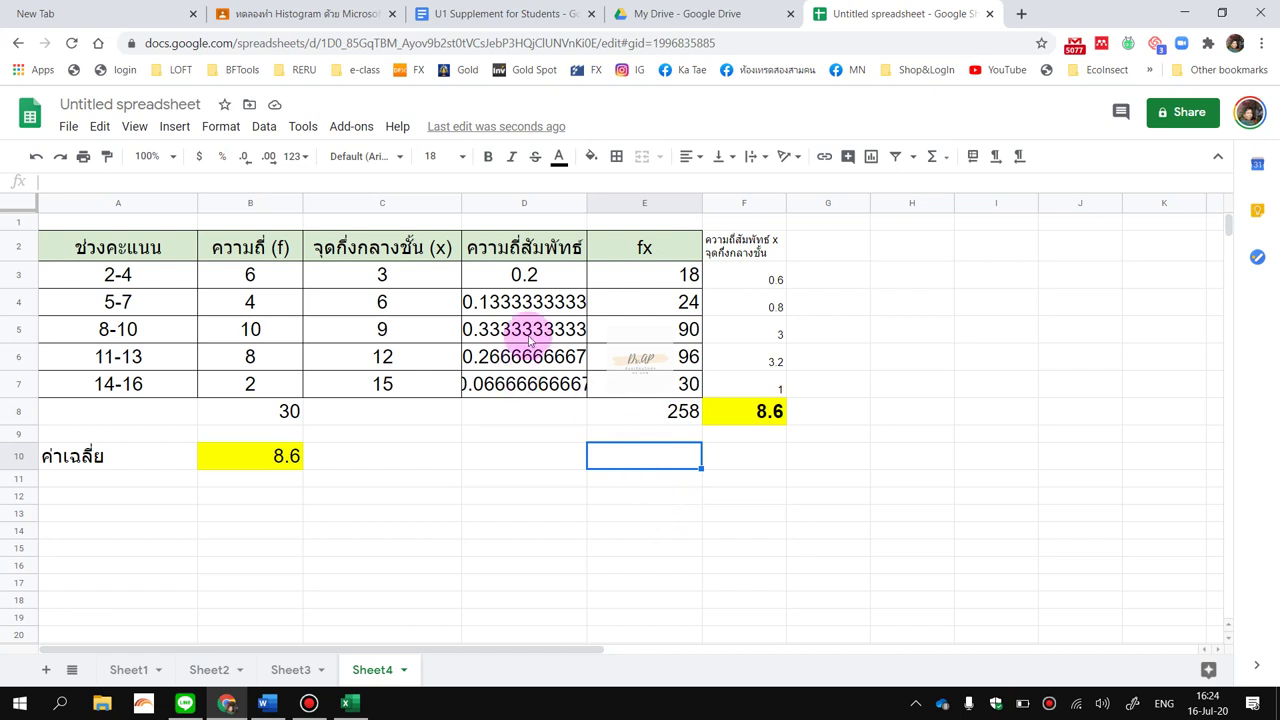
# Widen column D so the relative frequency decimals fit fully within their cells.
pyautogui.click(567, 313)
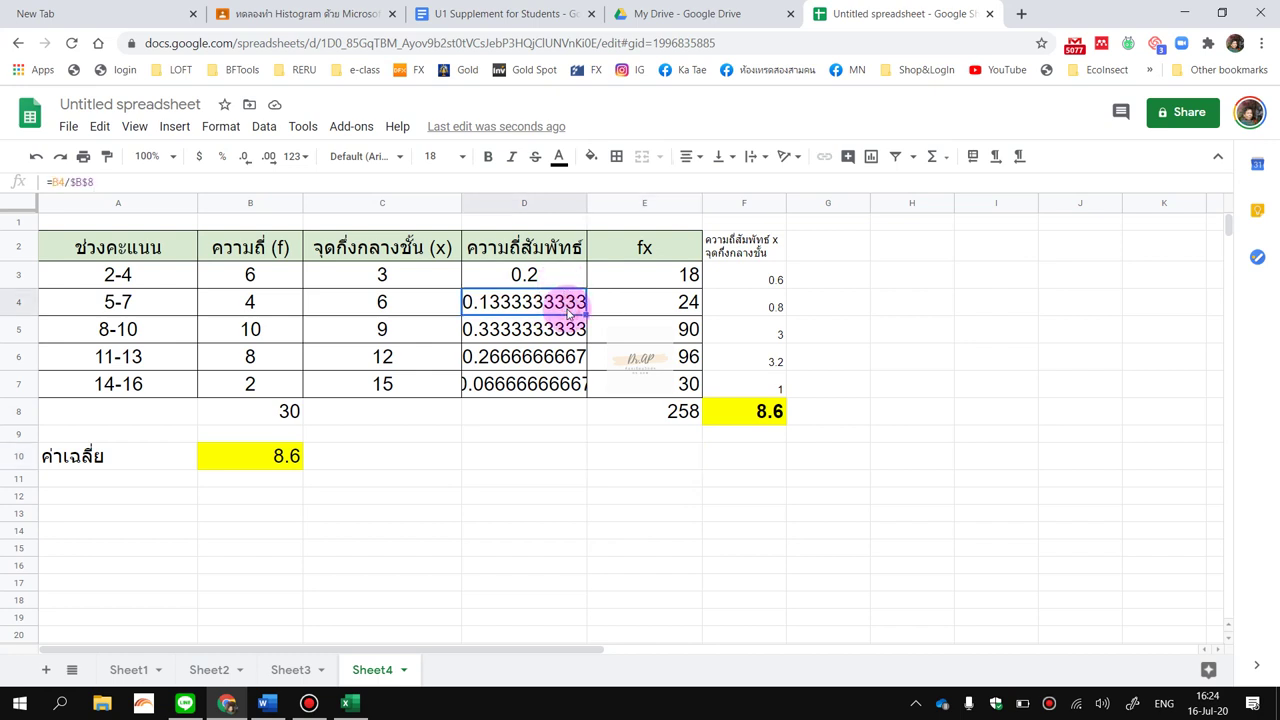
pyautogui.moveTo(587, 203); pyautogui.dragTo(742, 208)
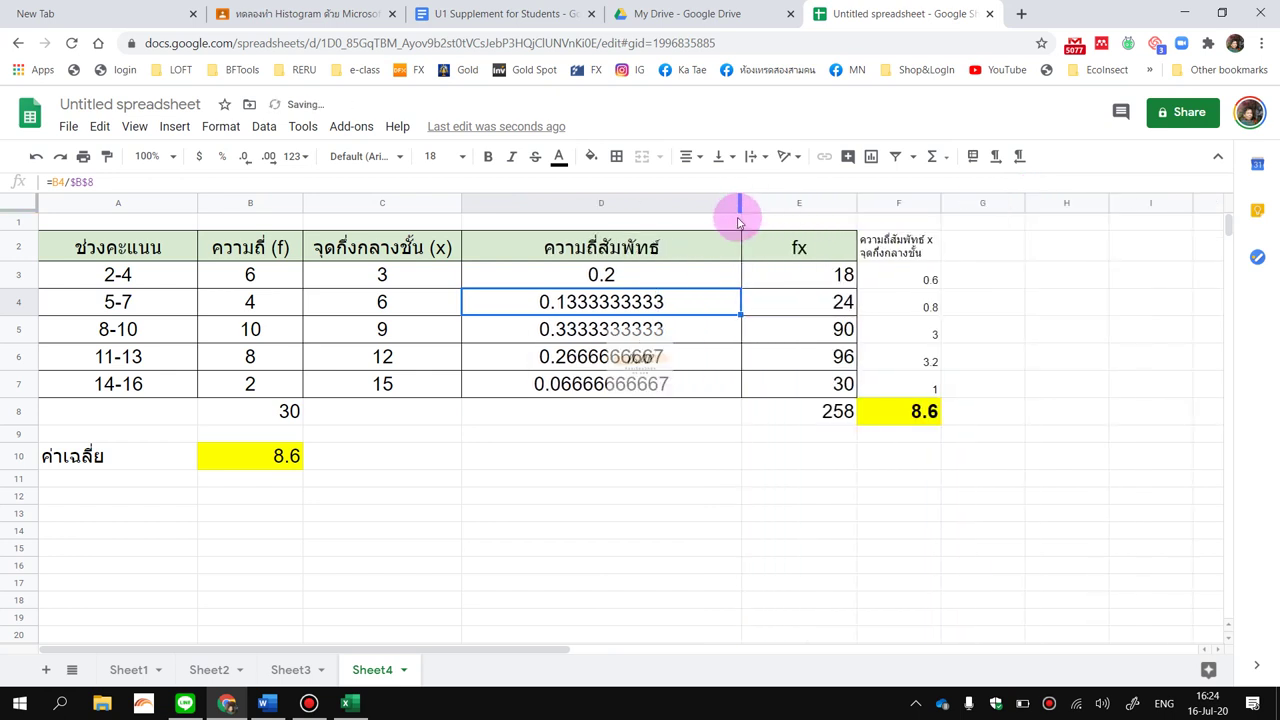
pyautogui.click(924, 420)
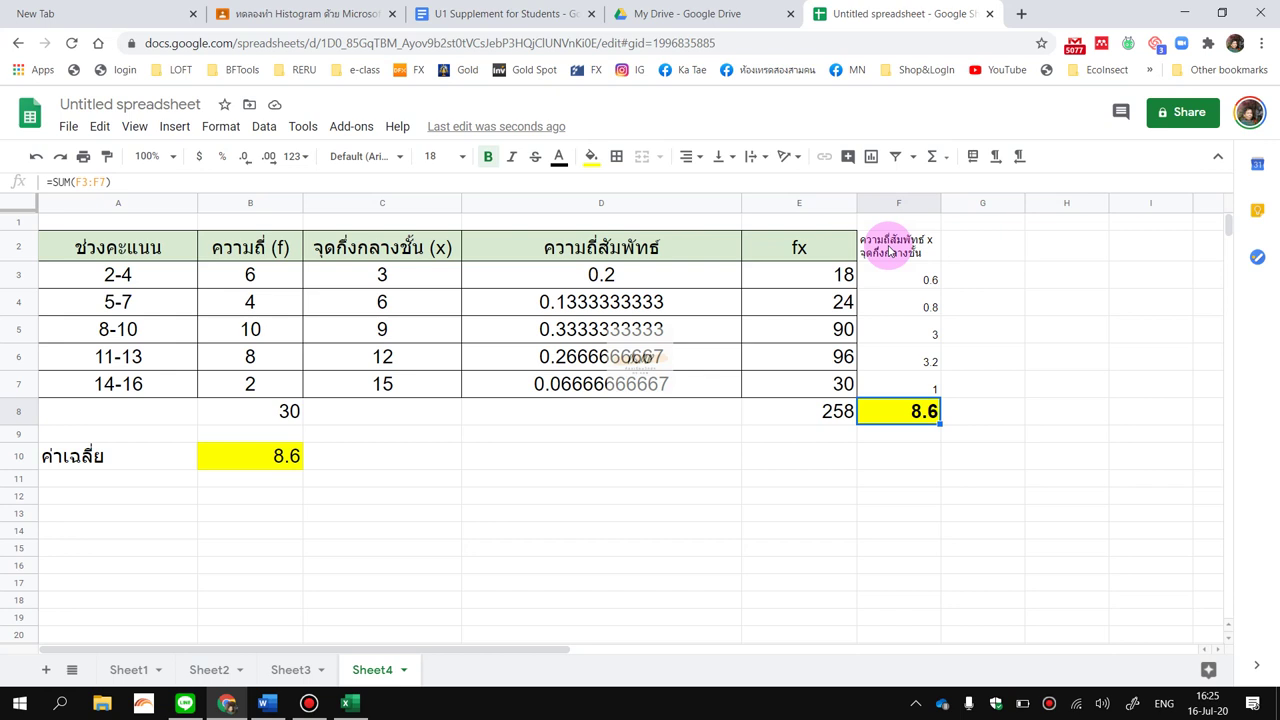
# Fill the header cell F2 with cyan.
pyautogui.click(903, 255)
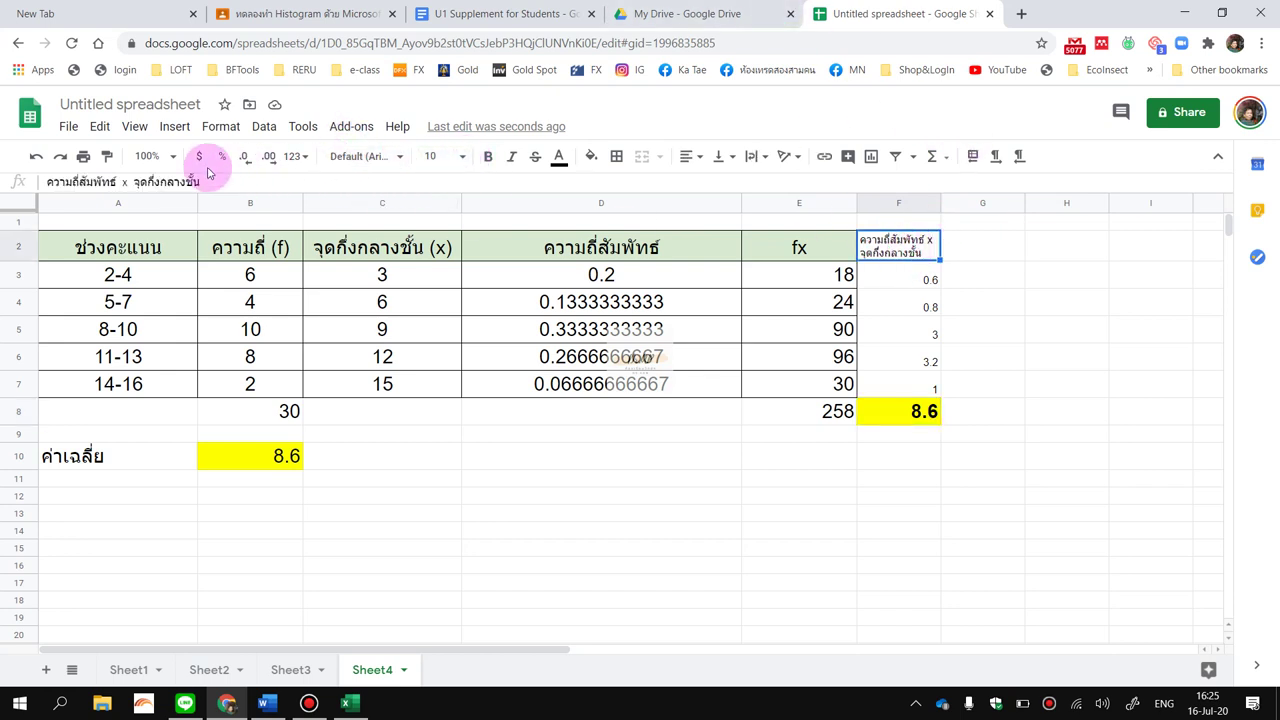
pyautogui.click(591, 156)
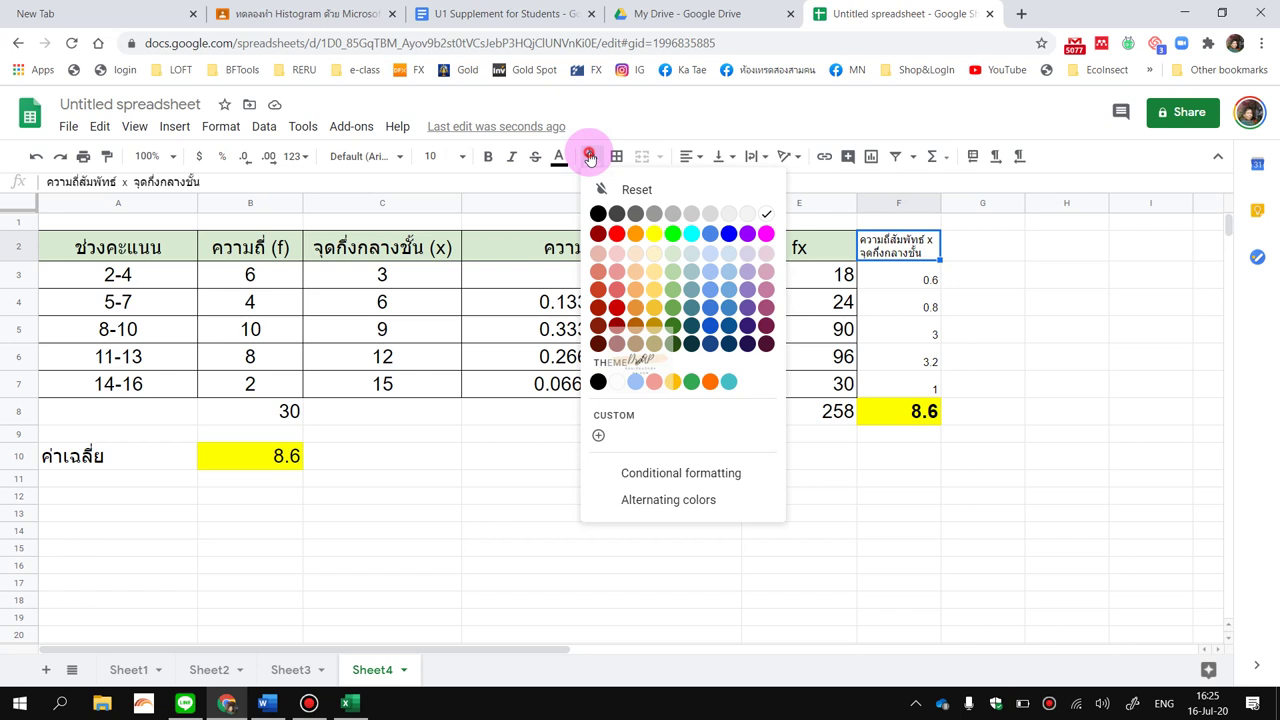
pyautogui.click(691, 233)
pyautogui.click(896, 296)
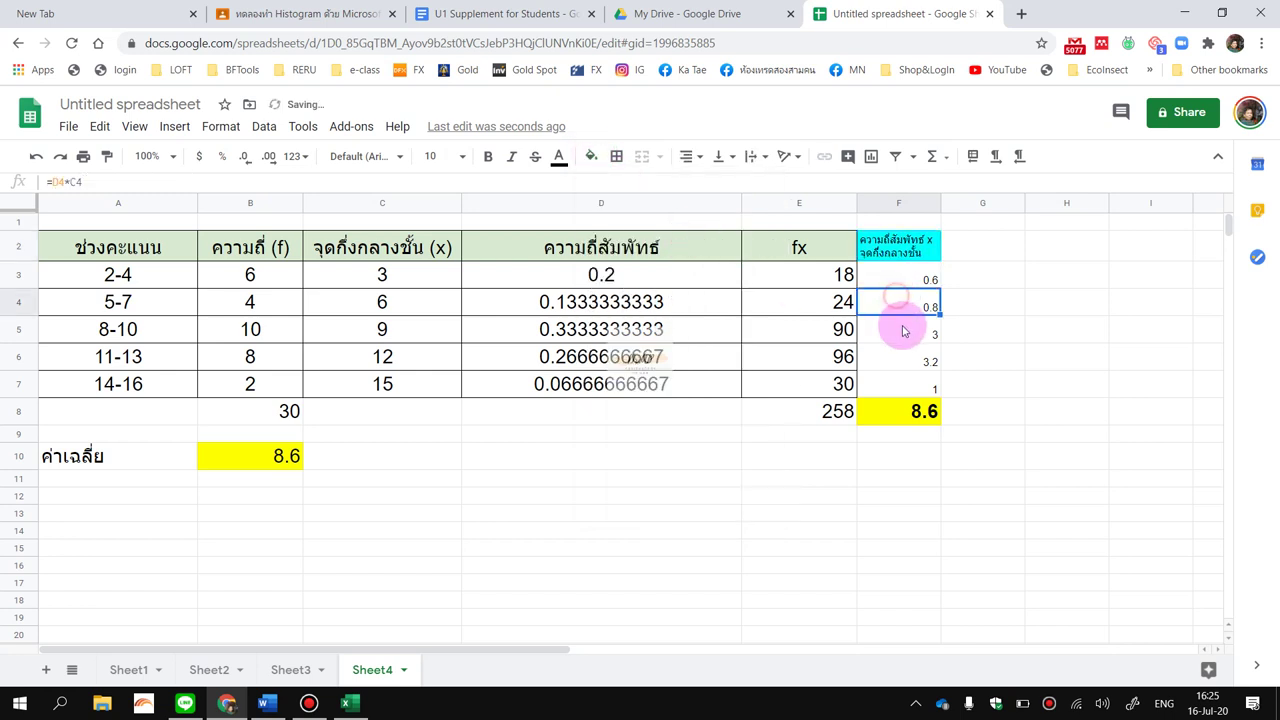
# Apply borders to all cells in the range F2 to F7.
pyautogui.moveTo(900, 250); pyautogui.dragTo(922, 392)
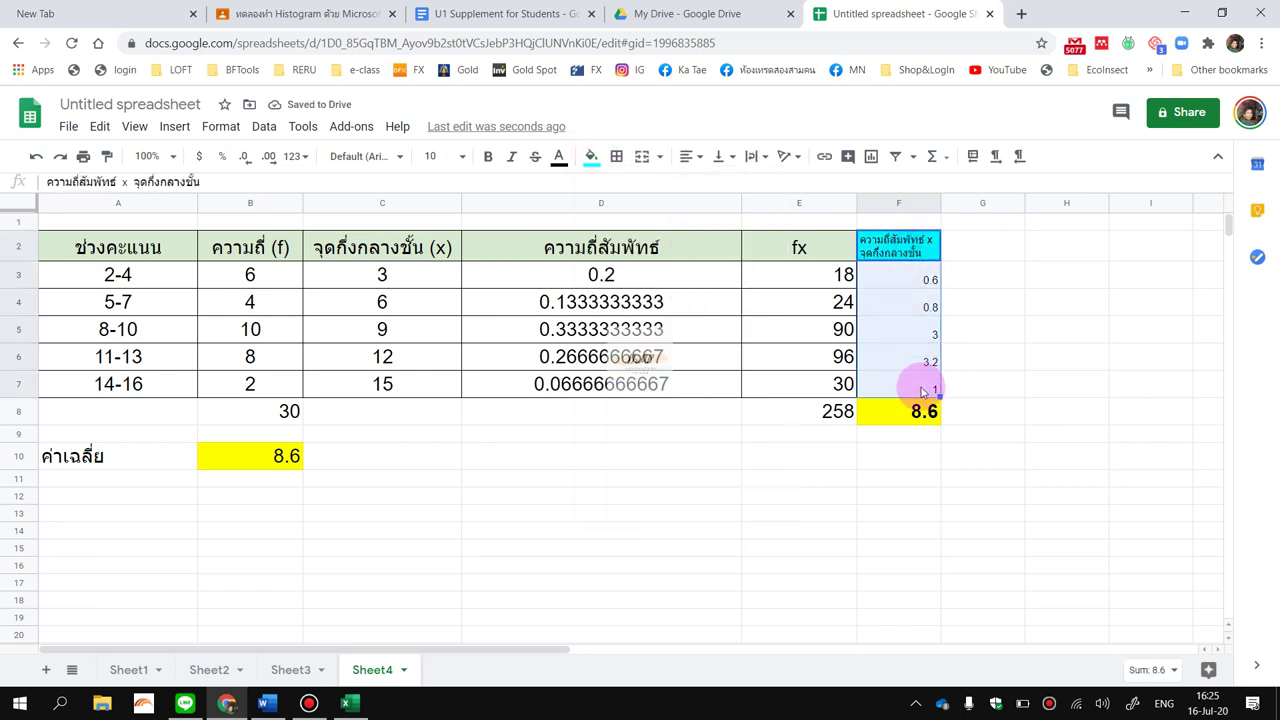
pyautogui.click(616, 156)
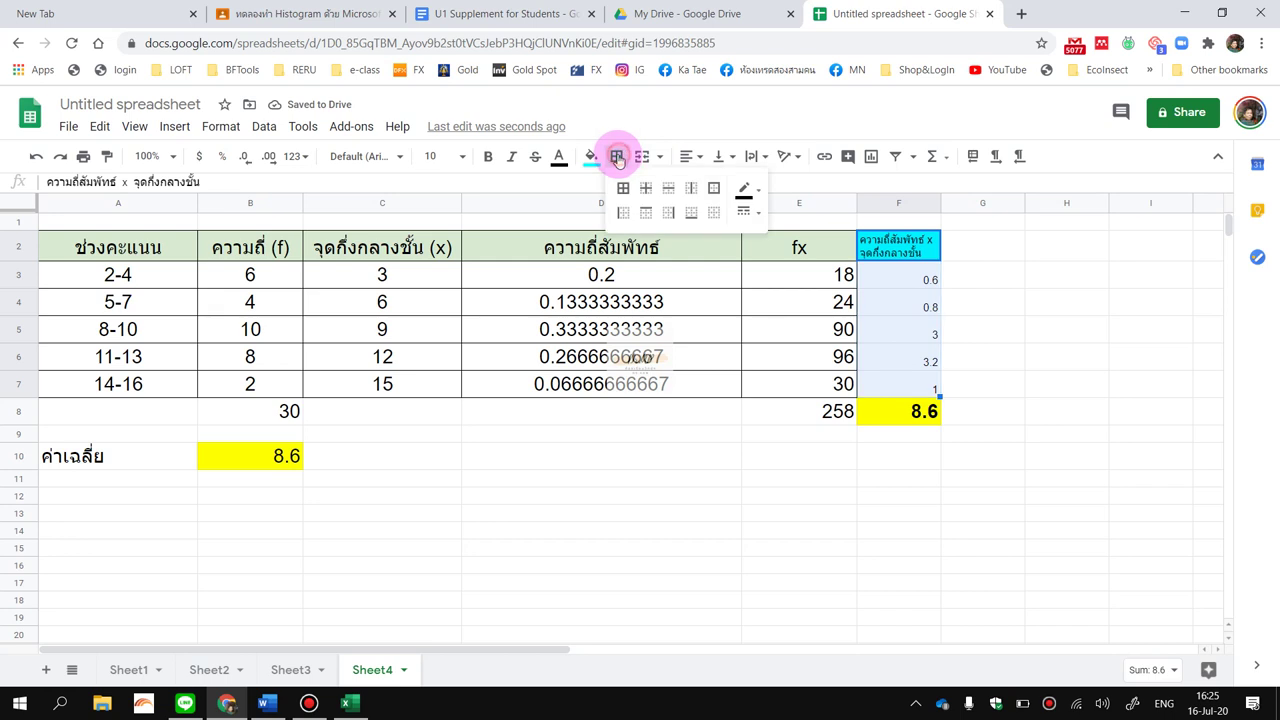
pyautogui.click(623, 188)
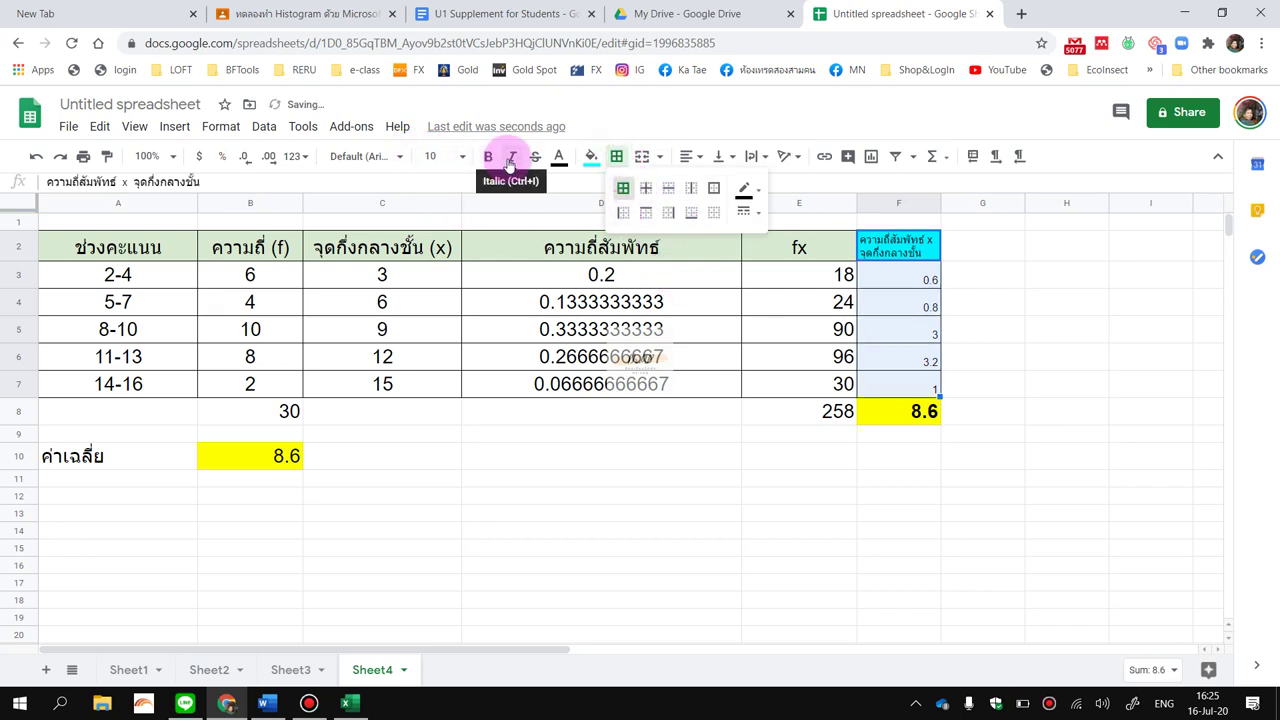
pyautogui.click(650, 530)
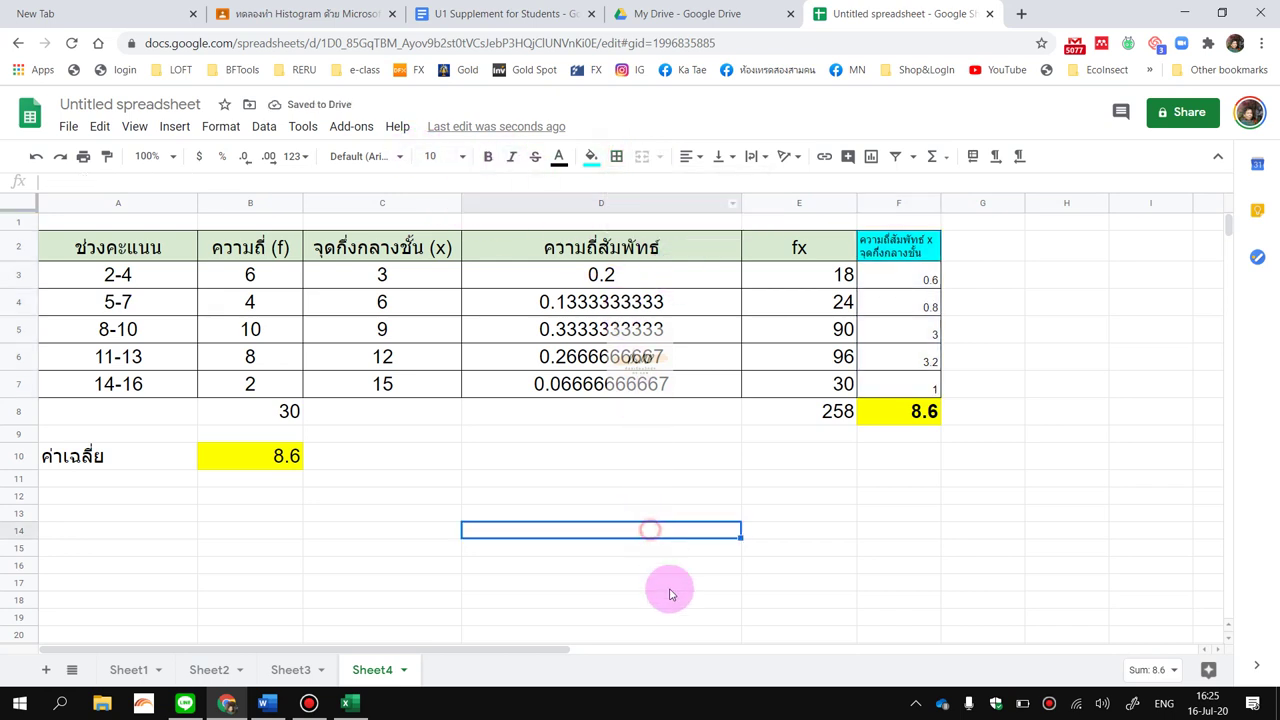
# Rename the spreadsheet as ตัวอย่าง ค่าเฉลี่ย.
pyautogui.click(678, 455)
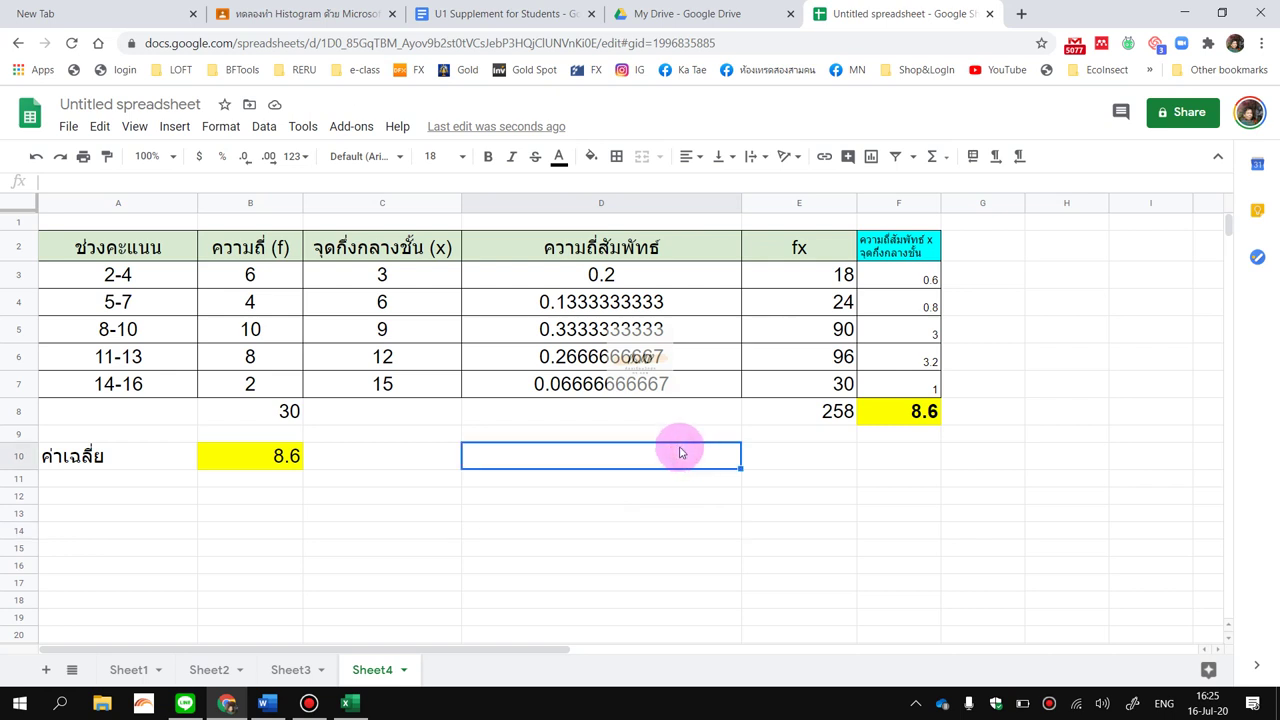
pyautogui.click(115, 104)
pyautogui.write('ตัวอย่าง')
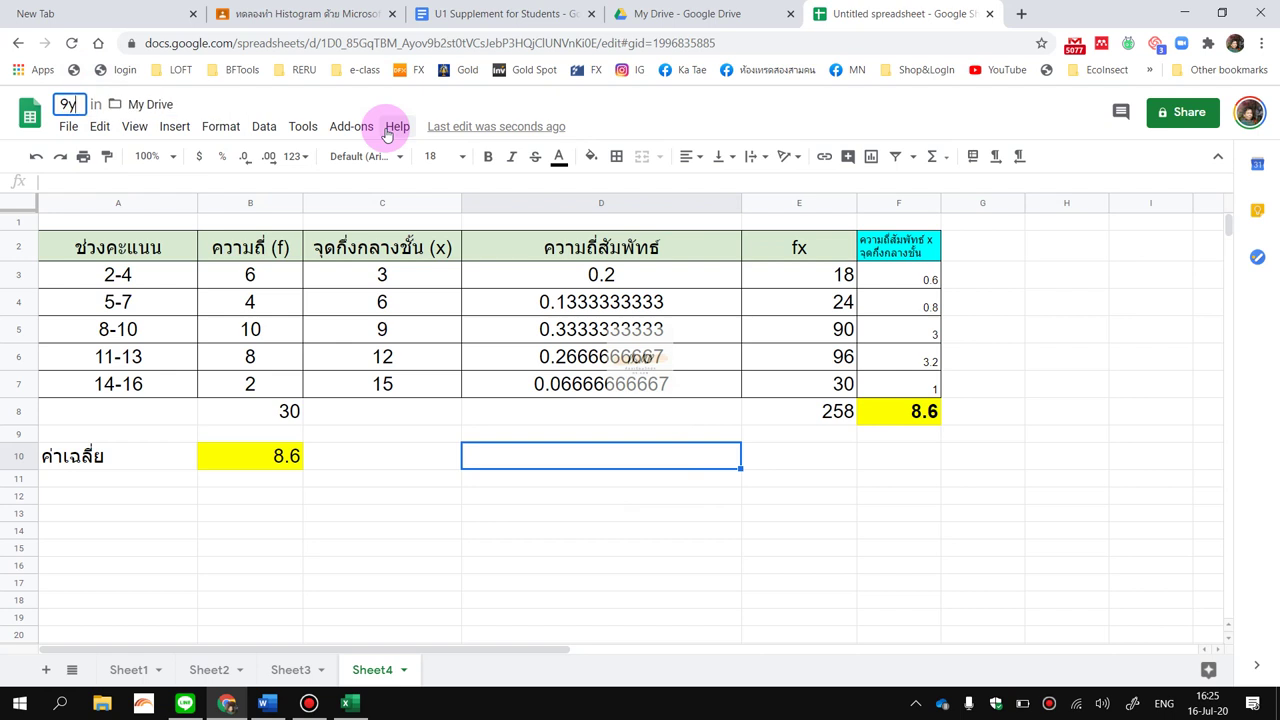
pyautogui.write(' ค่าเฉลี่ย')
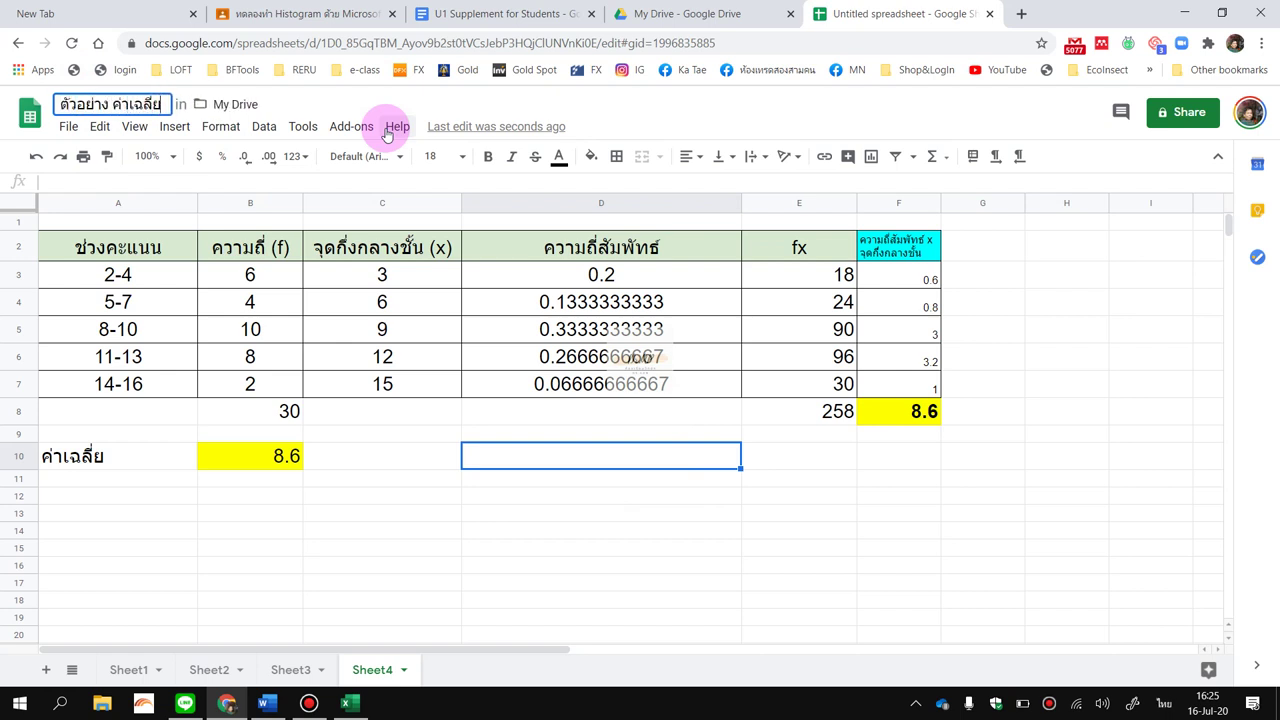
pyautogui.click(570, 424)
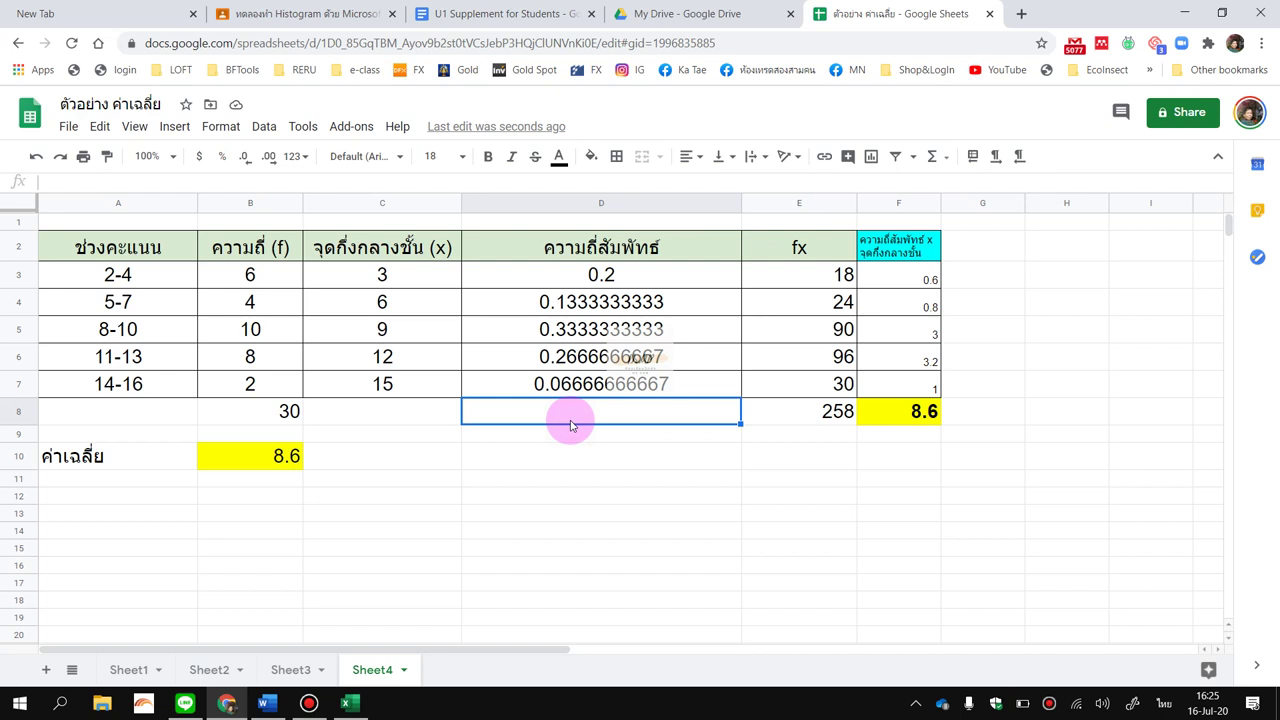
# Share the spreadsheet with anyone with the link as viewer and copy the sharing link.
pyautogui.click(1168, 117)
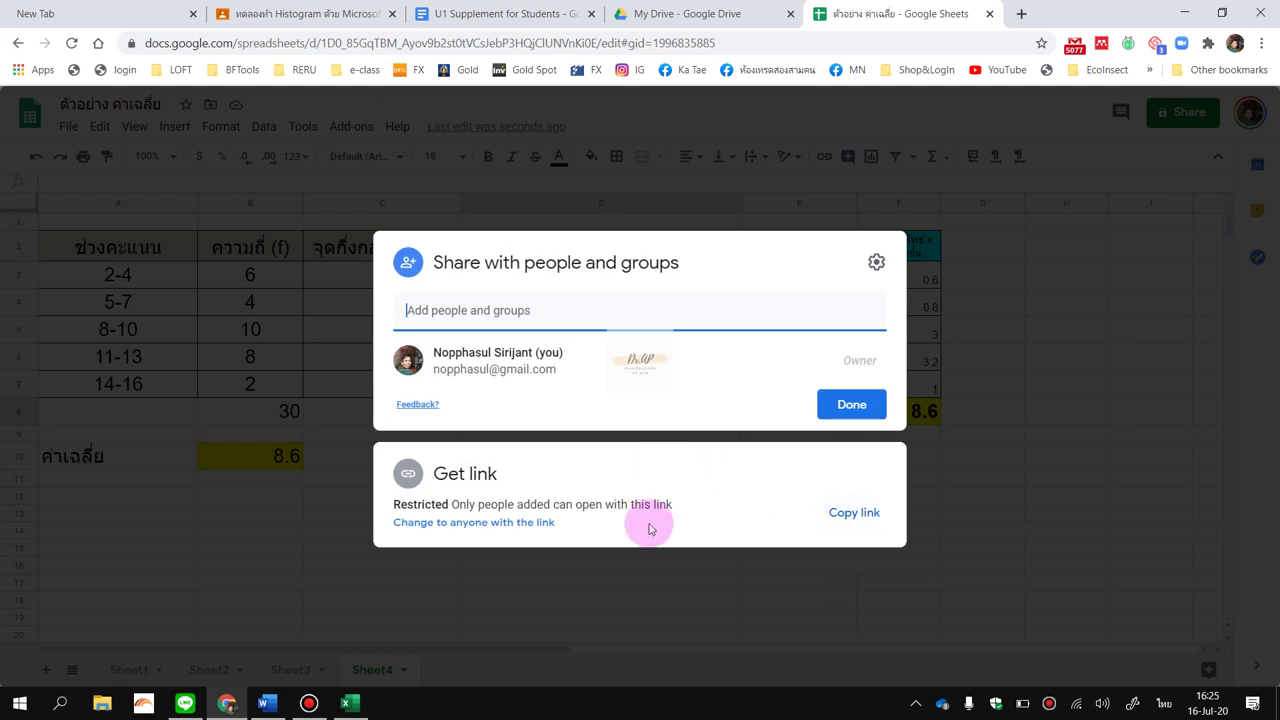
pyautogui.click(531, 520)
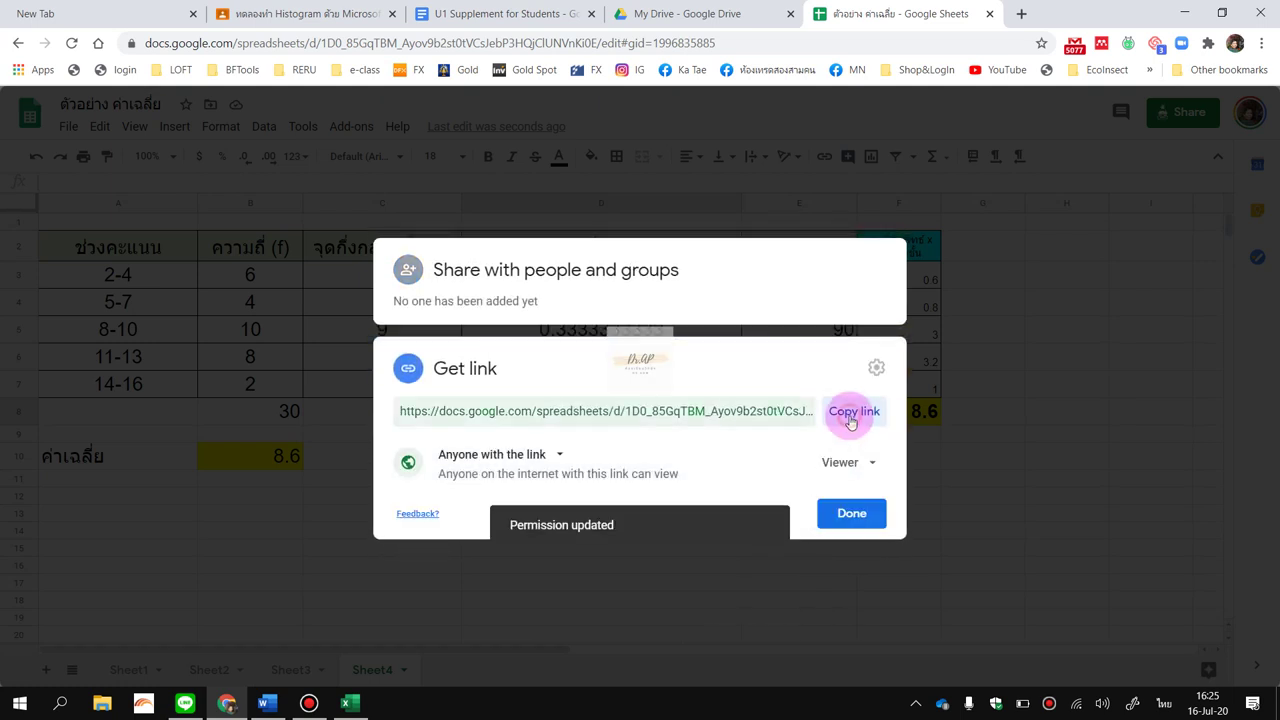
pyautogui.click(850, 420)
pyautogui.click(851, 513)
pyautogui.click(1046, 452)
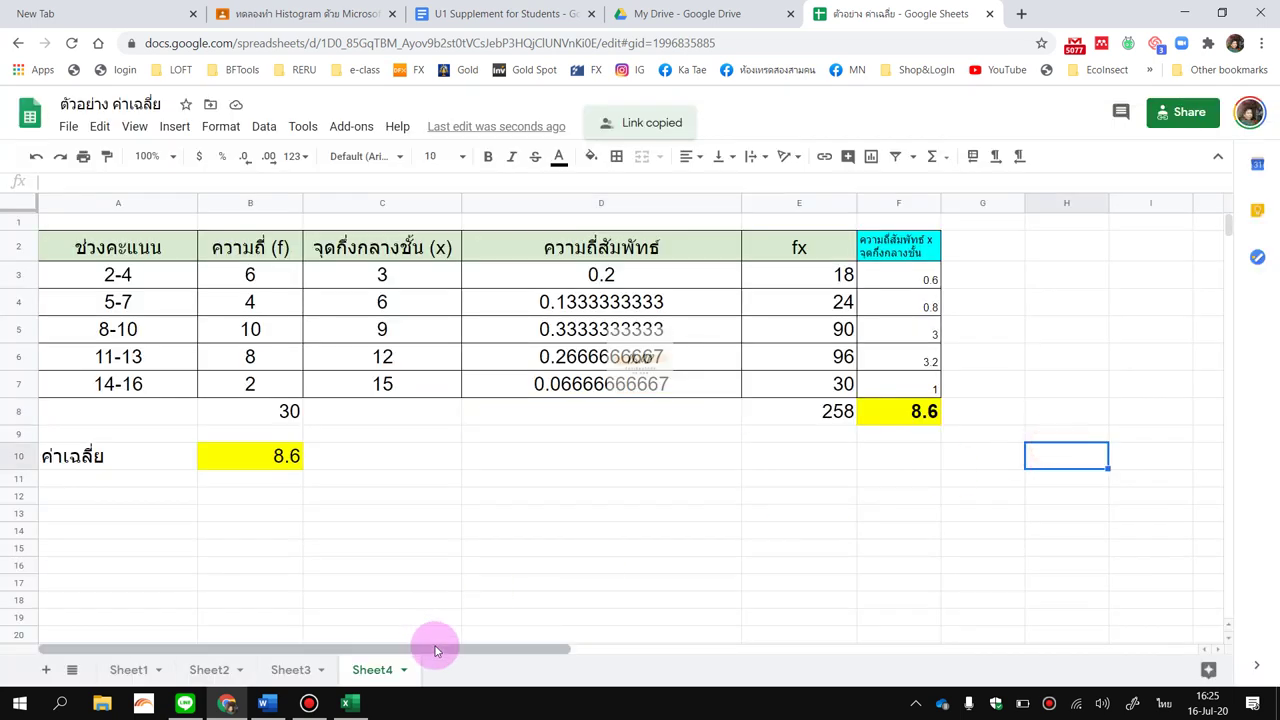
# Rename Sheet1 as ค่าเฉลี่ยเลขคณิต.
pyautogui.click(125, 672)
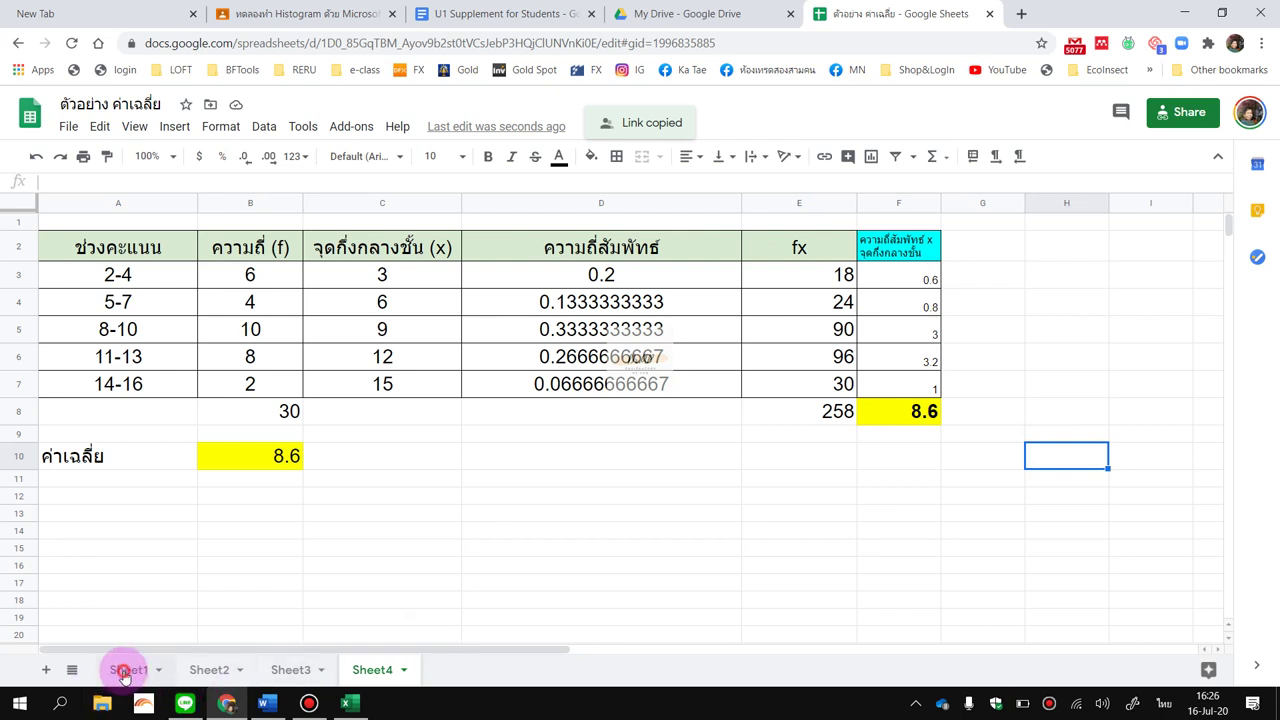
pyautogui.click(158, 670)
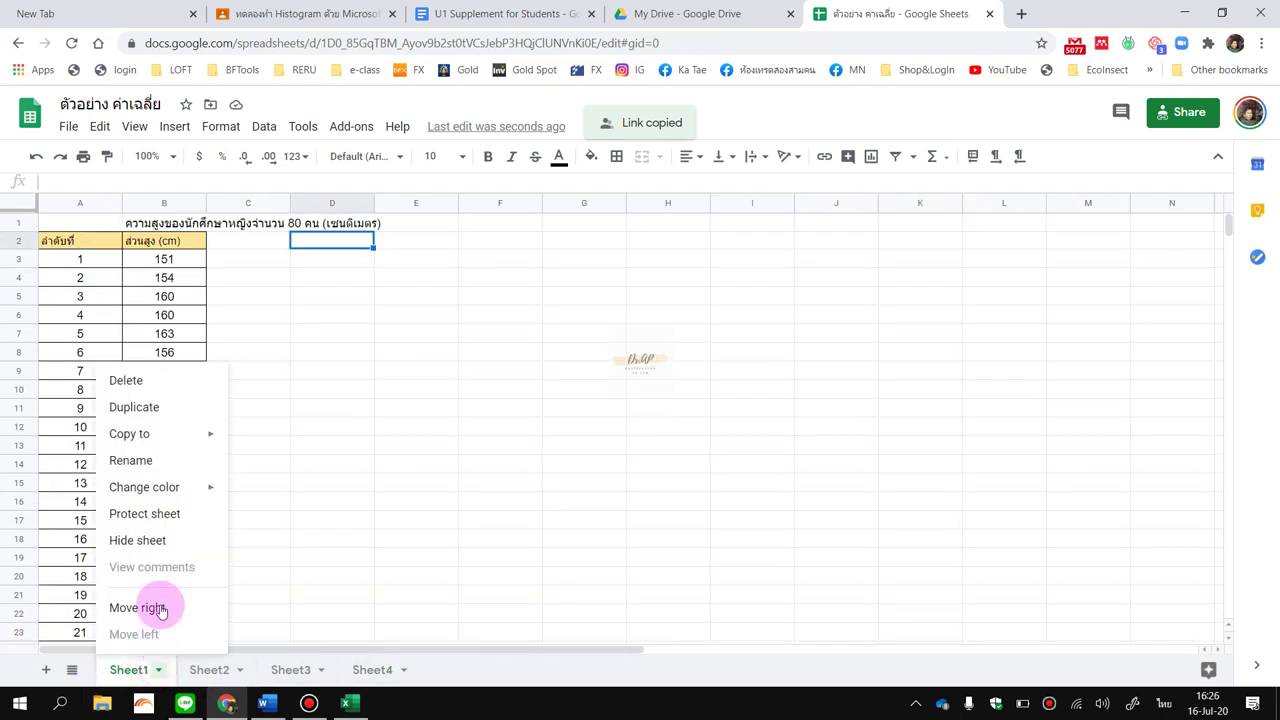
pyautogui.click(168, 460)
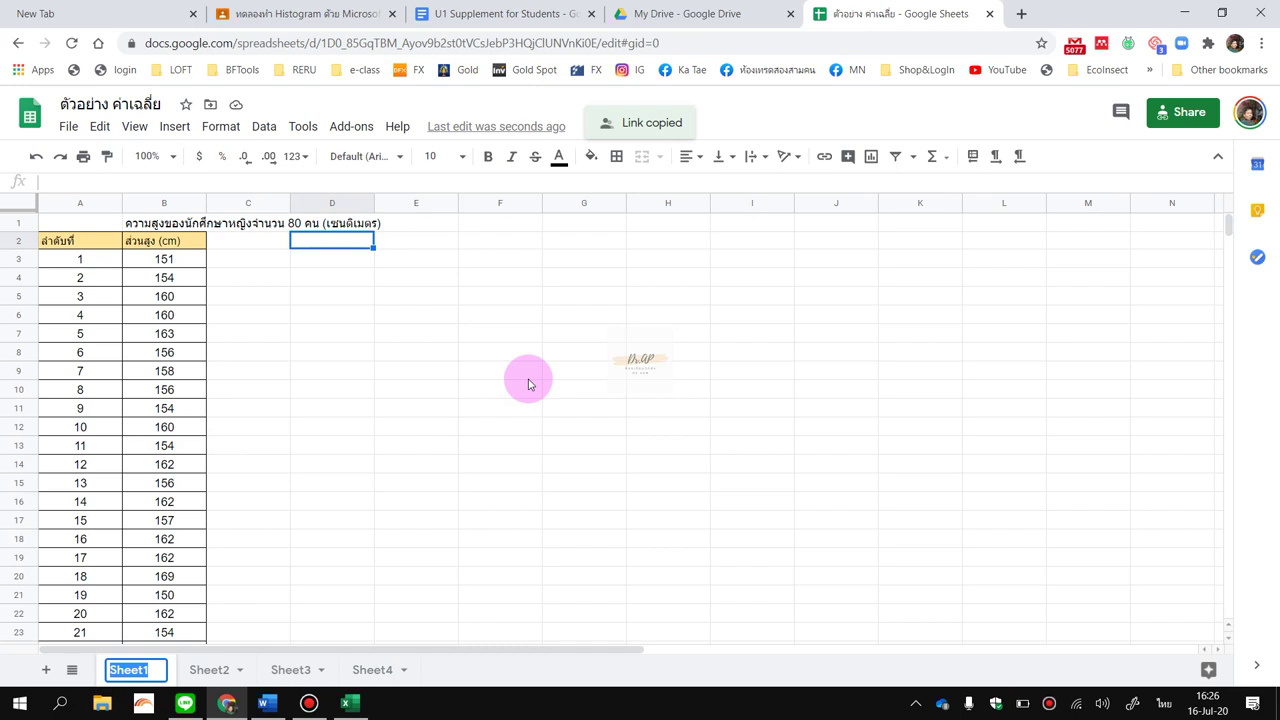
pyautogui.write('ค่าเฉลี่ยจา')
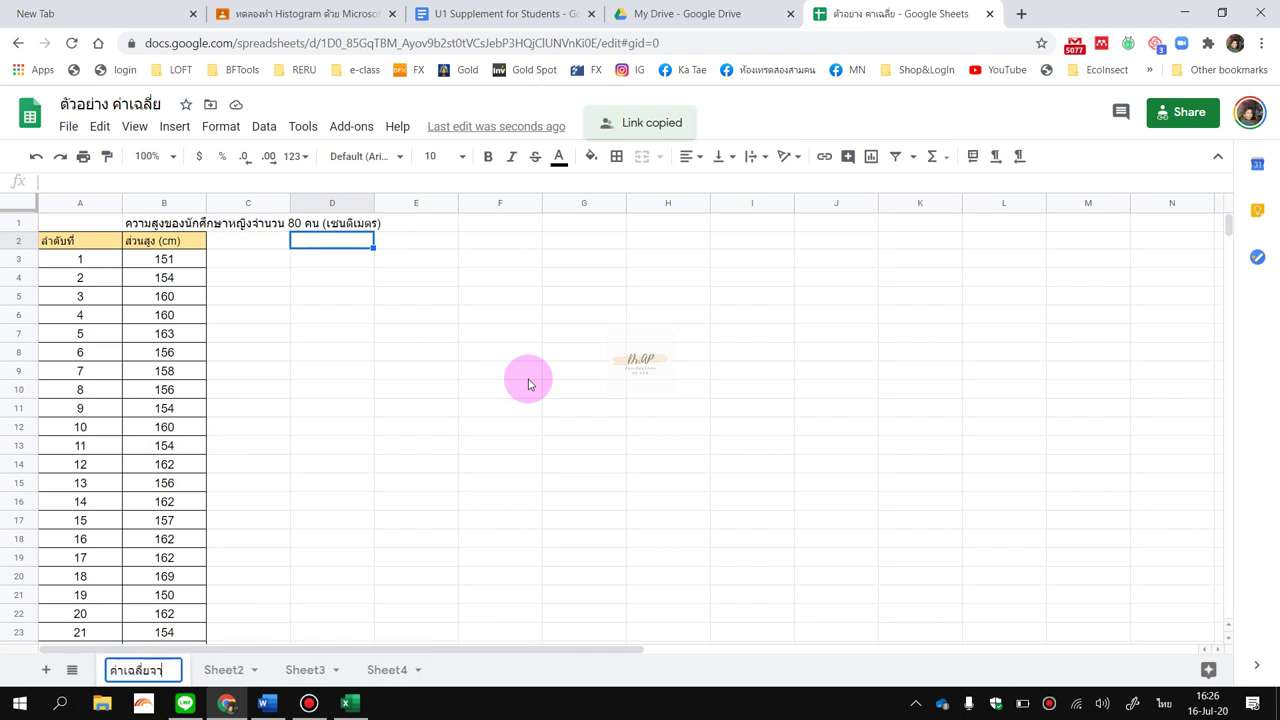
pyautogui.write('กข้อมูลดิบ')
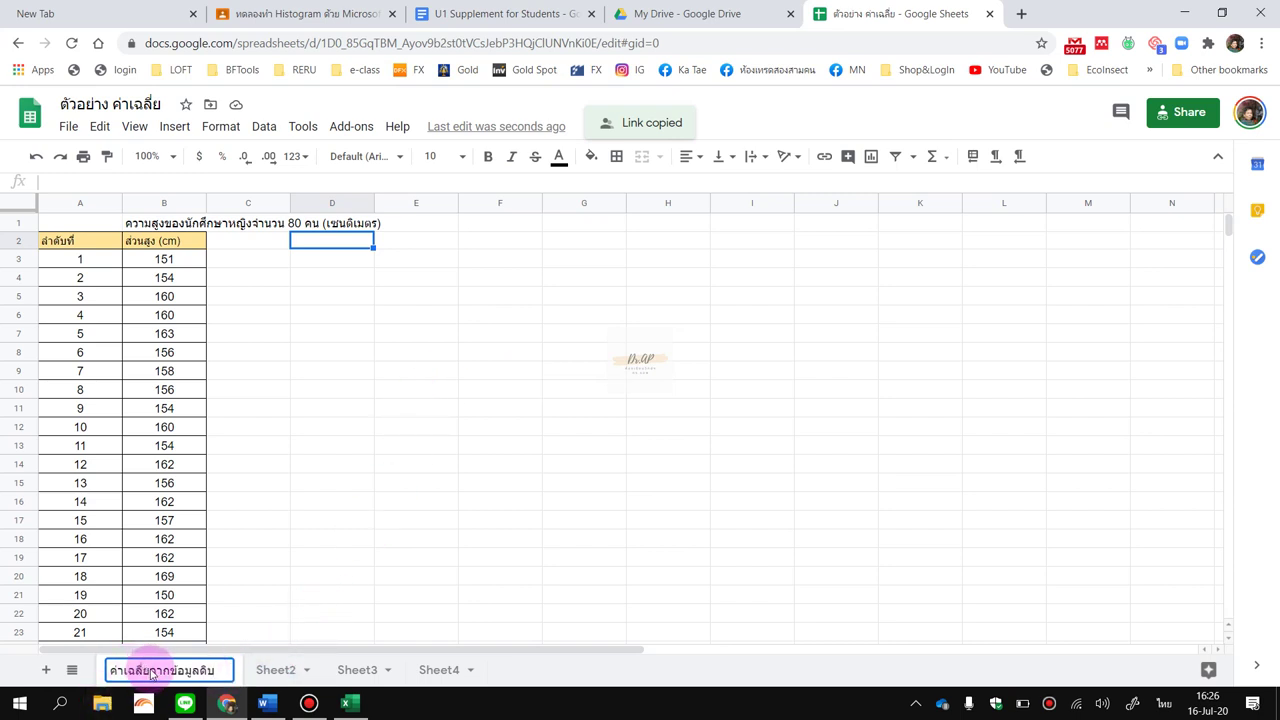
pyautogui.hotkey('shift', 'Left')
pyautogui.hotkey('shift', 'Left')
pyautogui.hotkey('shift', 'Left')
pyautogui.hotkey('shift', 'Left')
pyautogui.hotkey('shift', 'Left')
pyautogui.hotkey('shift', 'Left')
pyautogui.hotkey('shift', 'Left')
pyautogui.hotkey('shift', 'Left')
pyautogui.hotkey('shift', 'Left')
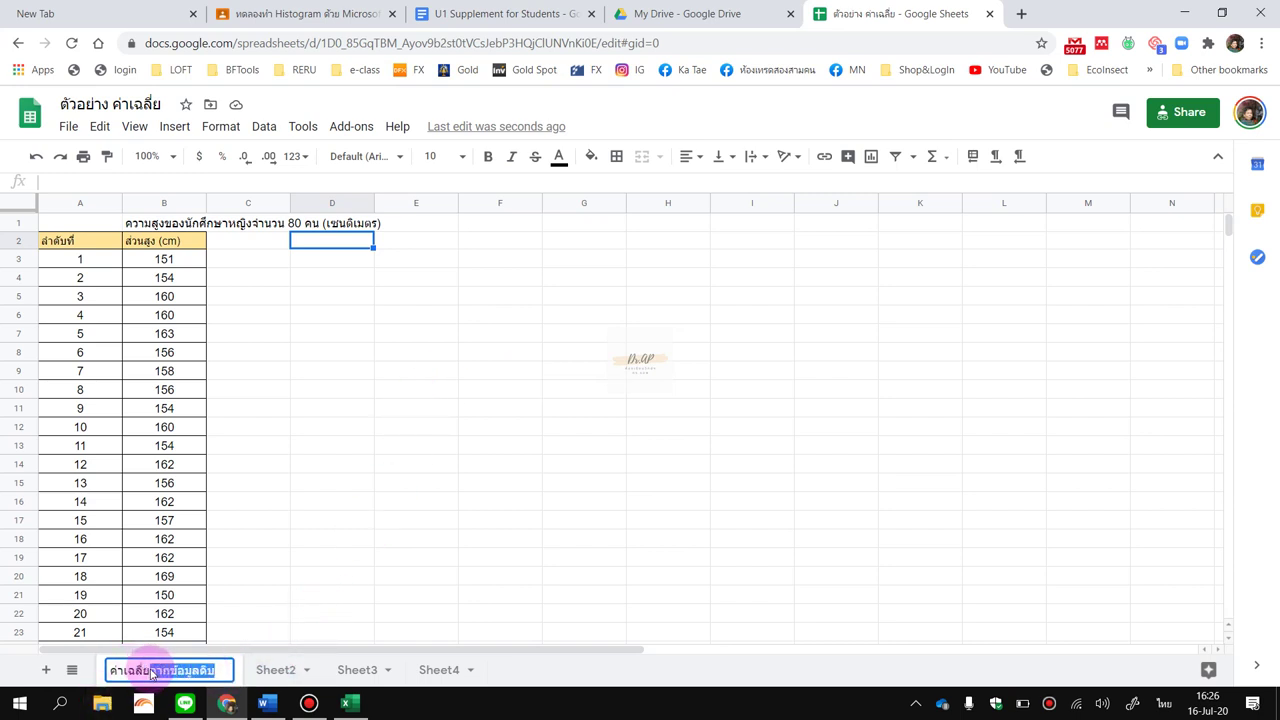
pyautogui.write('เลขคณิต')
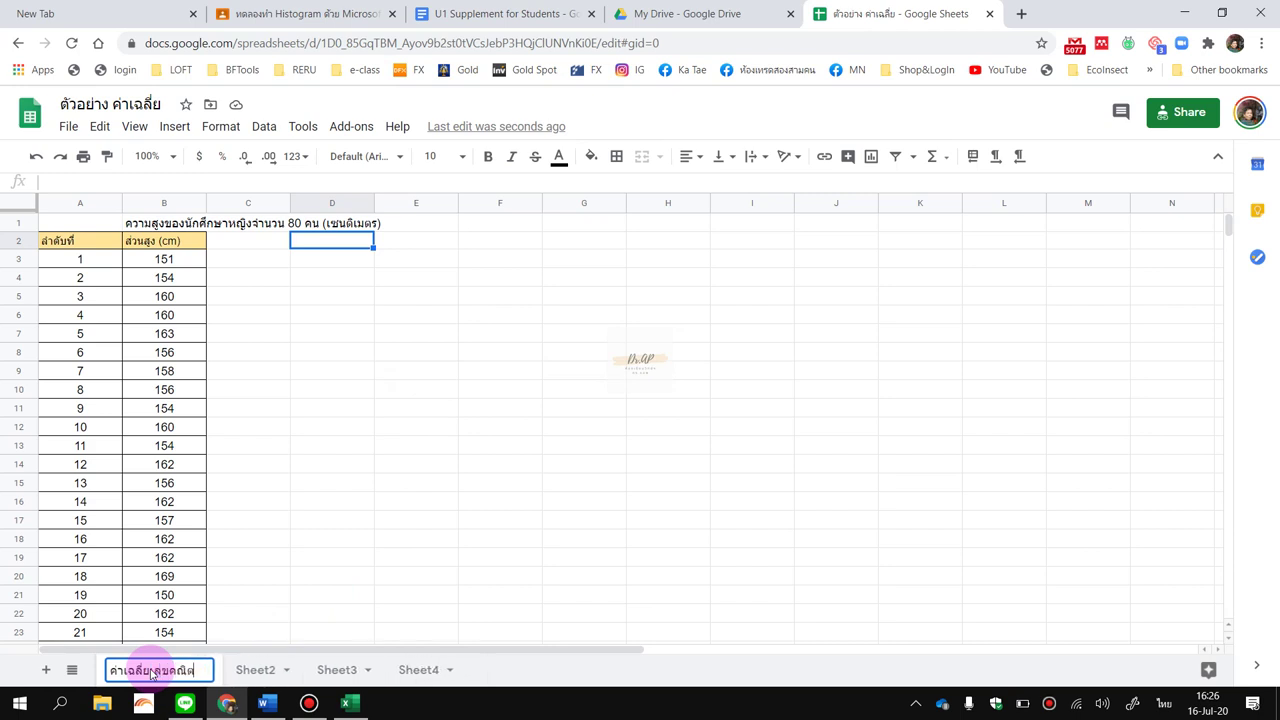
# Rename Sheet2 as ค่าเฉลี่ยเลขคณิตถ่วงน้ำหนัก.
pyautogui.click(258, 670)
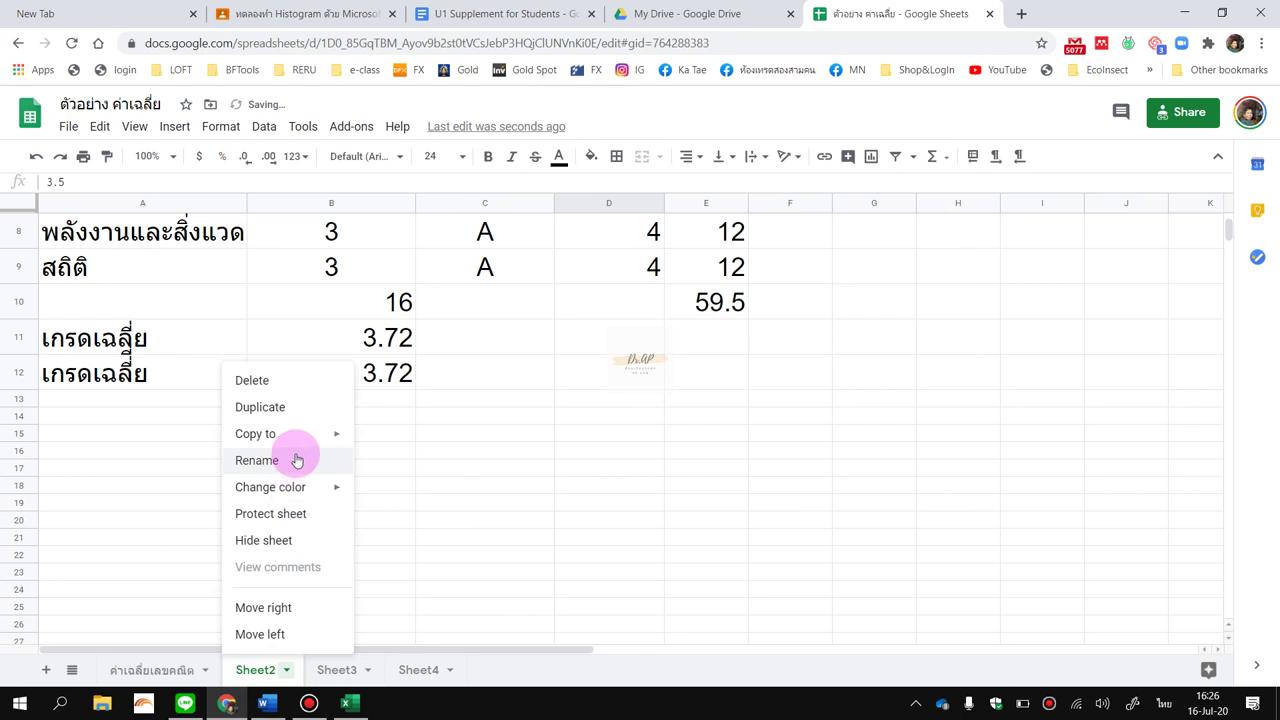
pyautogui.click(294, 460)
pyautogui.write('ค่าเฉ')
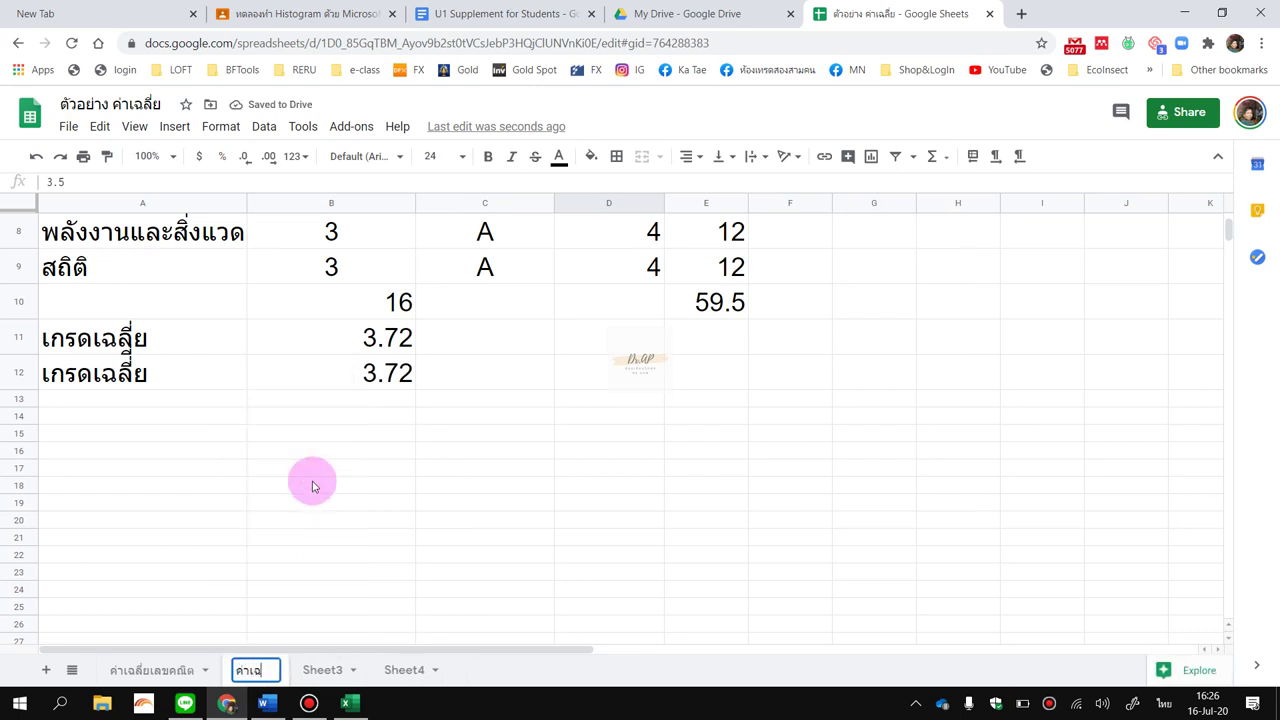
pyautogui.write('ลี่ยเลขค')
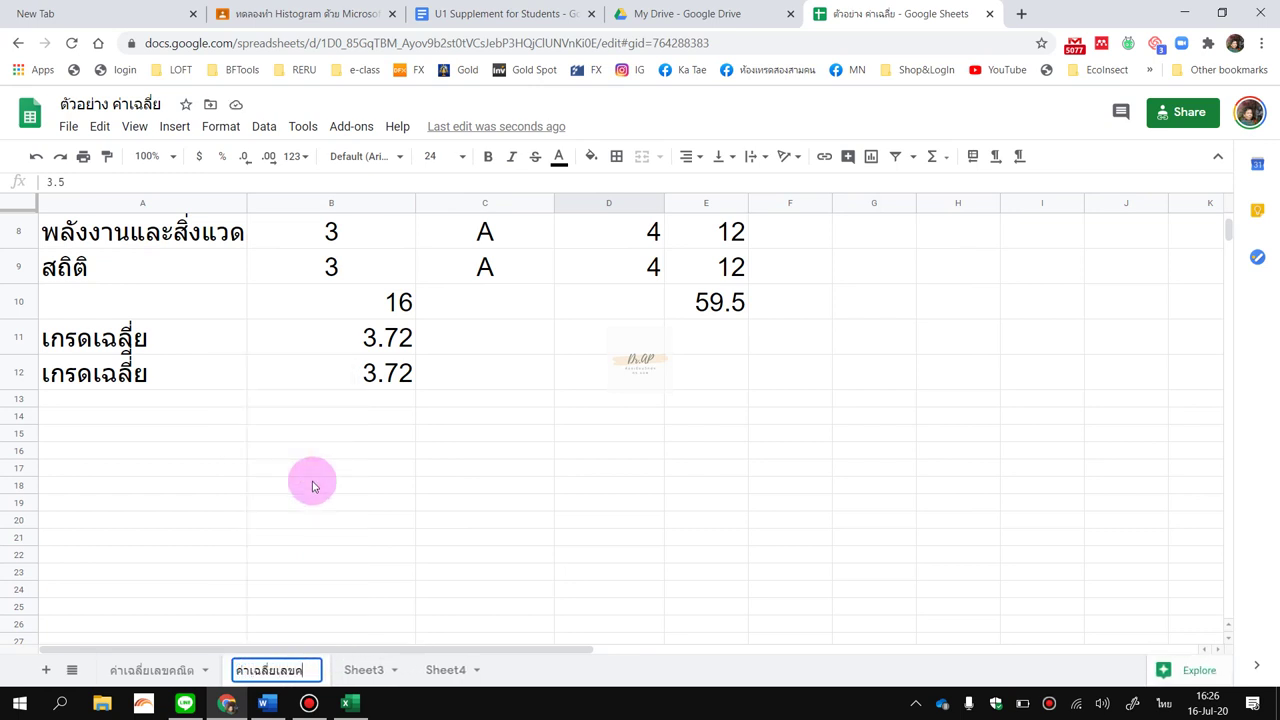
pyautogui.write('ณิตถ่วงน้ำหนัก')
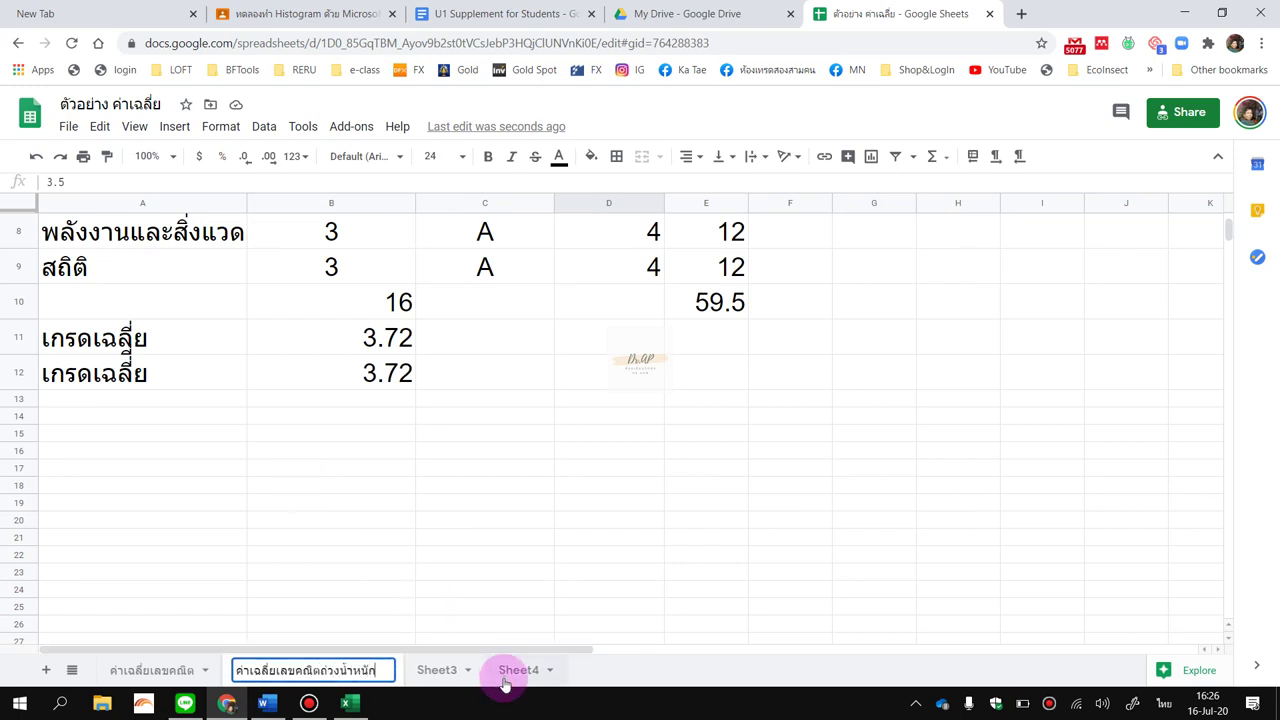
# Rename Sheet3 as ค่าเฉลี่ยฯจากตารางแจกแจงความถี่.
pyautogui.click(447, 671)
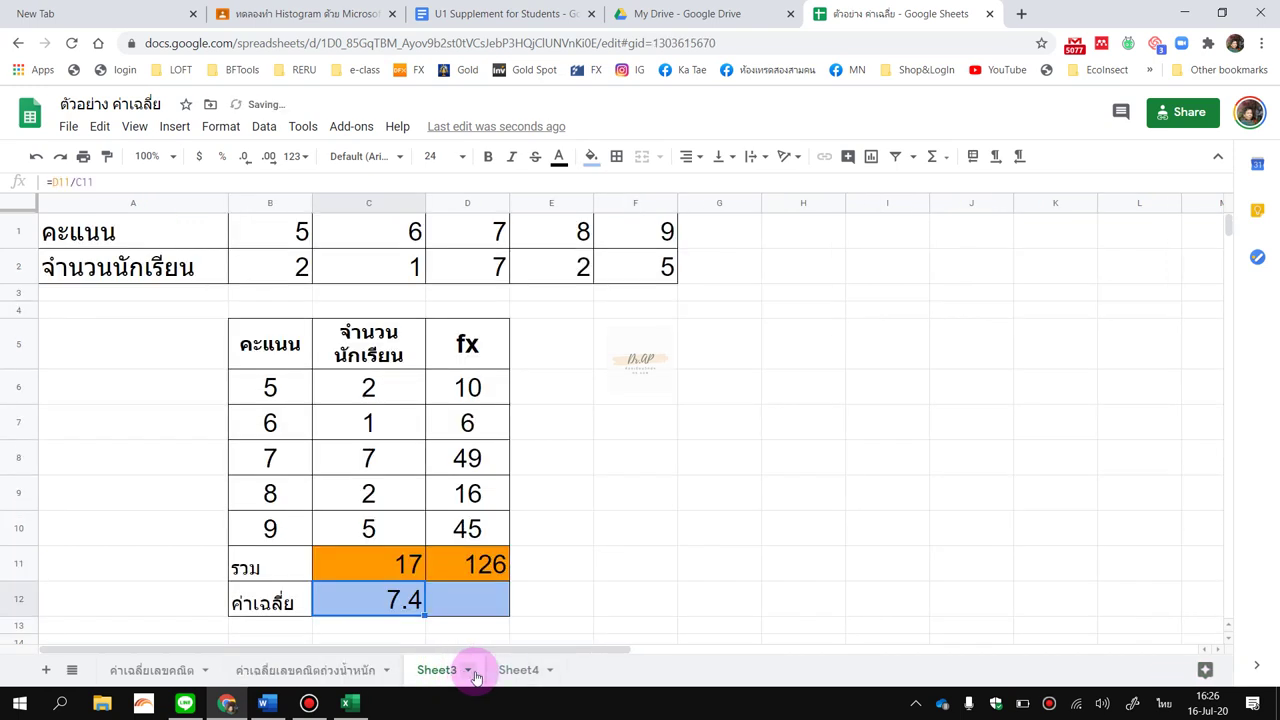
pyautogui.click(466, 670)
pyautogui.click(476, 460)
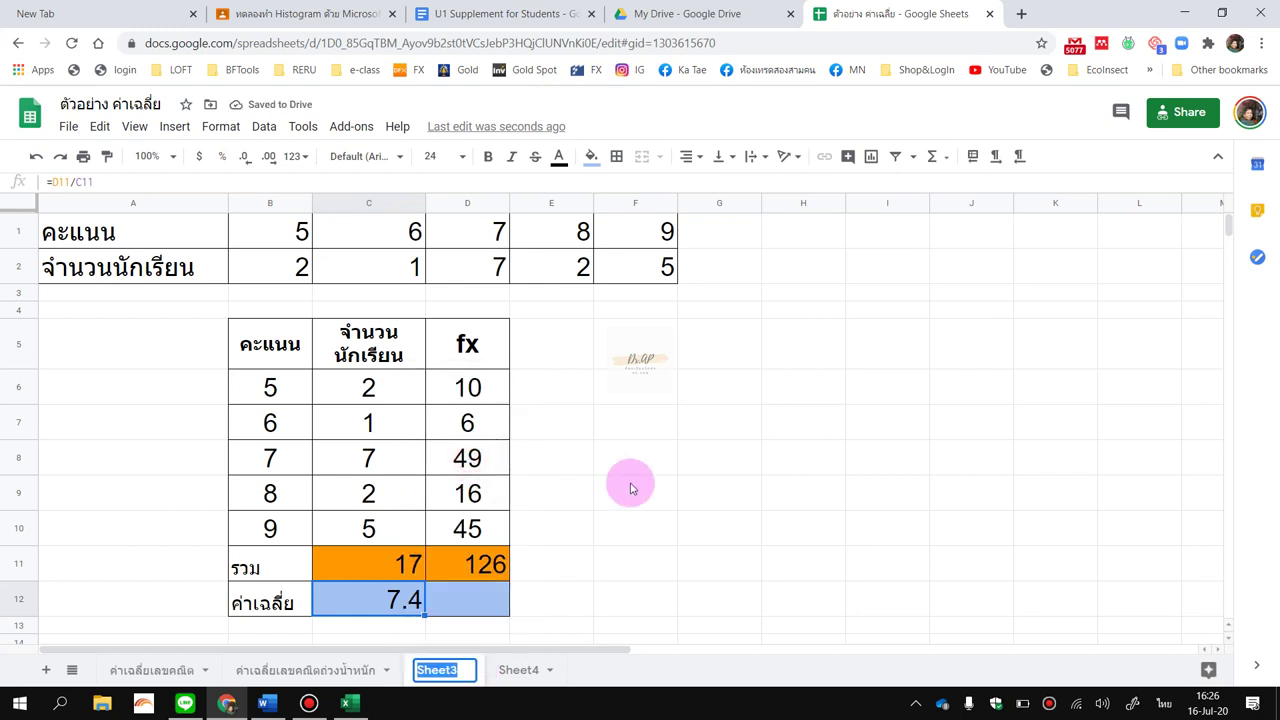
pyautogui.write('ค่าเฉลี่')
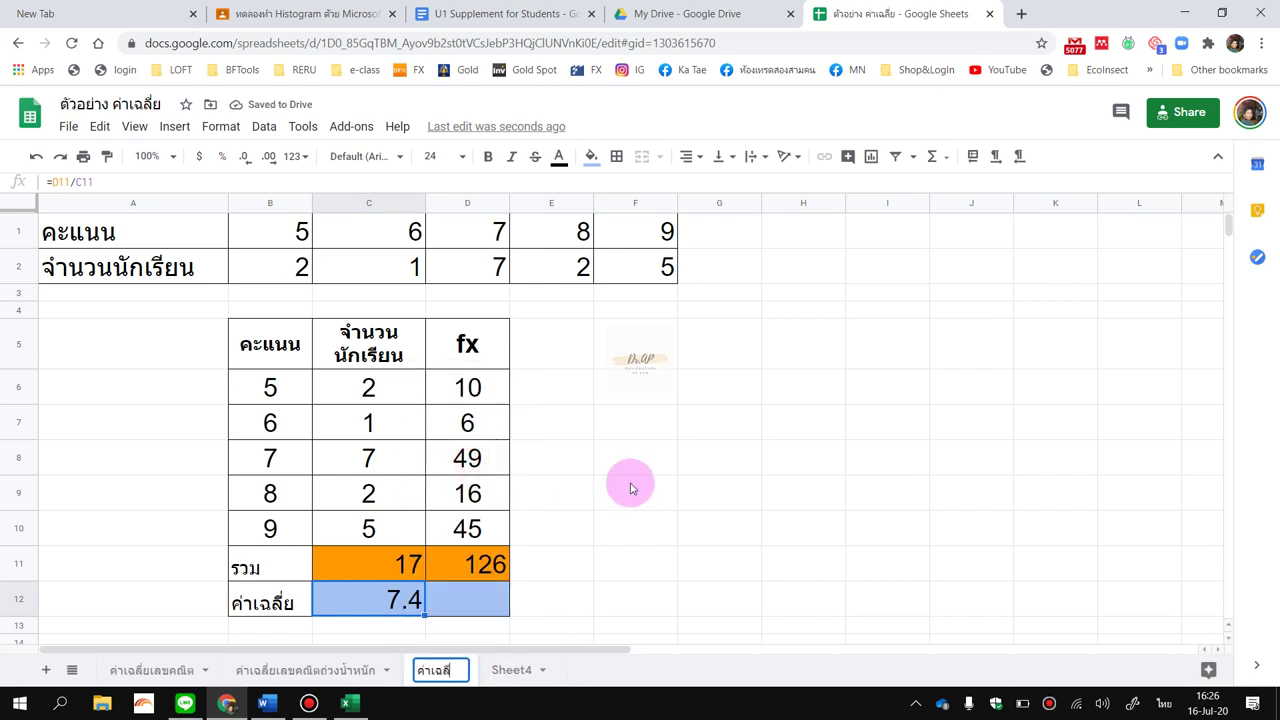
pyautogui.write('ยฯจากตารา')
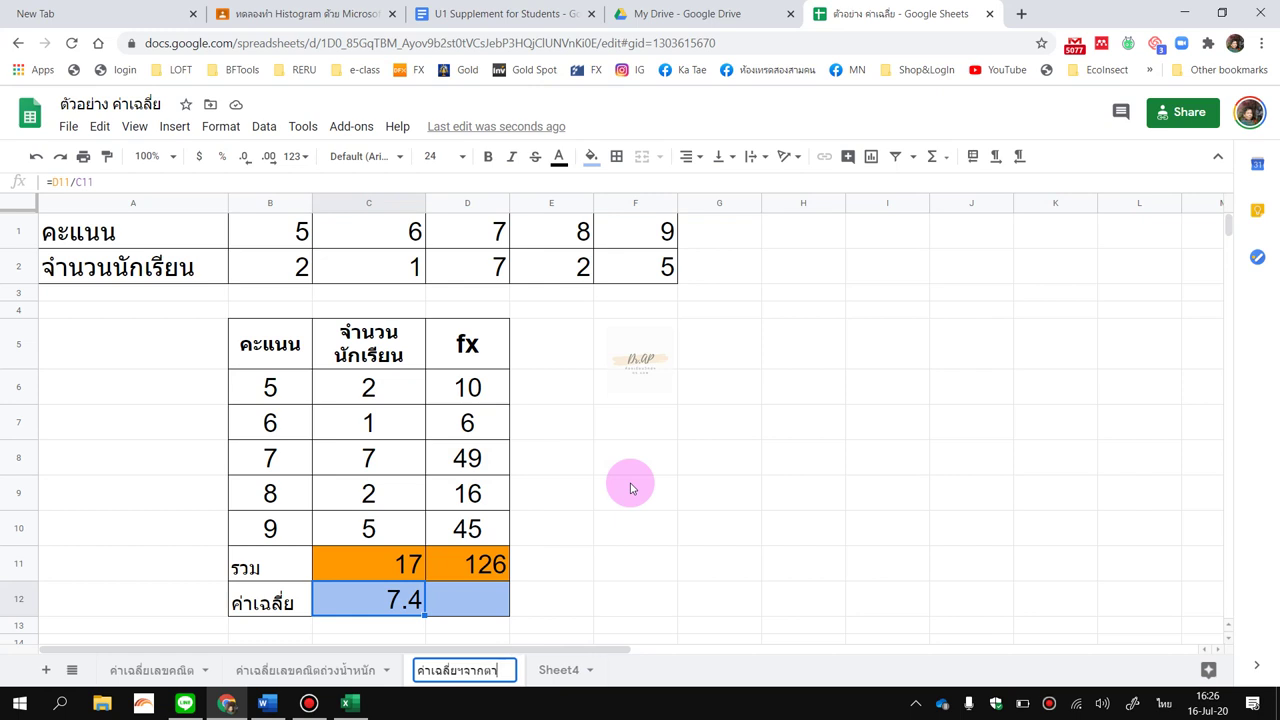
pyautogui.write('งแจกแจงค')
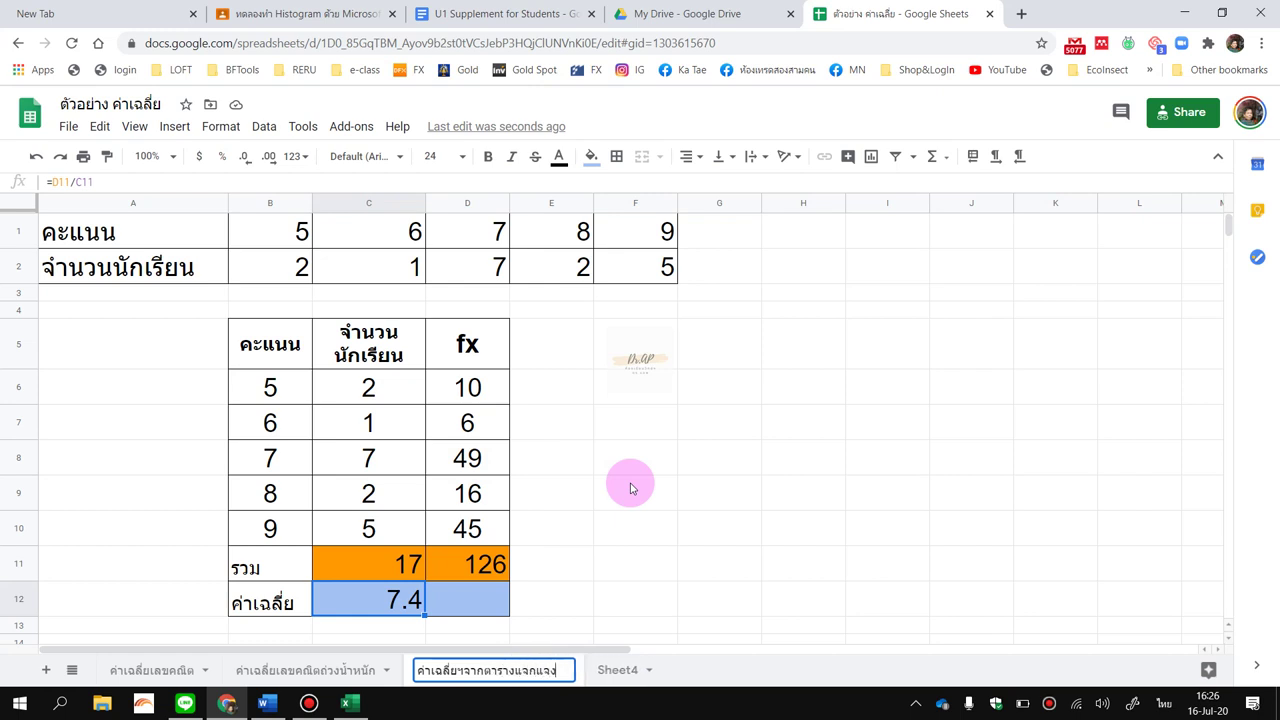
pyautogui.write('วามถี่')
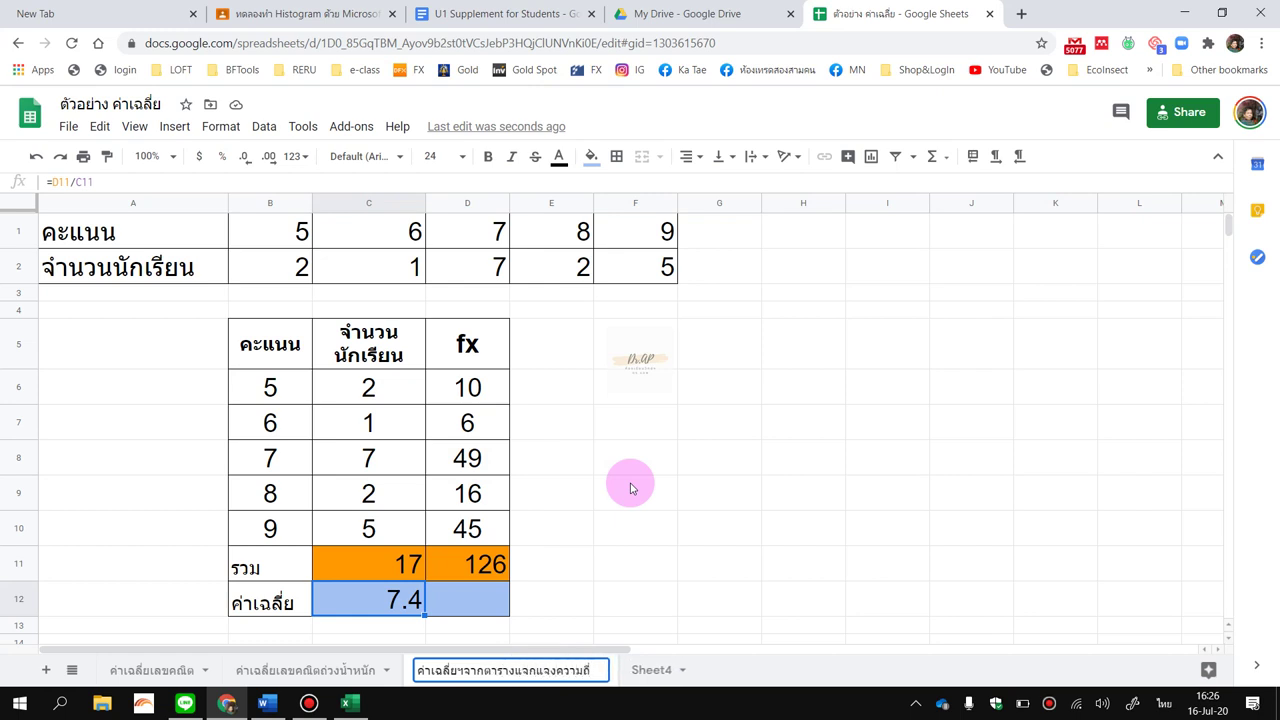
# Rename Sheet4 as ค่าเฉลี่ยฯจากตารางแจกแจงฯอันตรภาคชั้น.
pyautogui.click(663, 668)
pyautogui.click(683, 669)
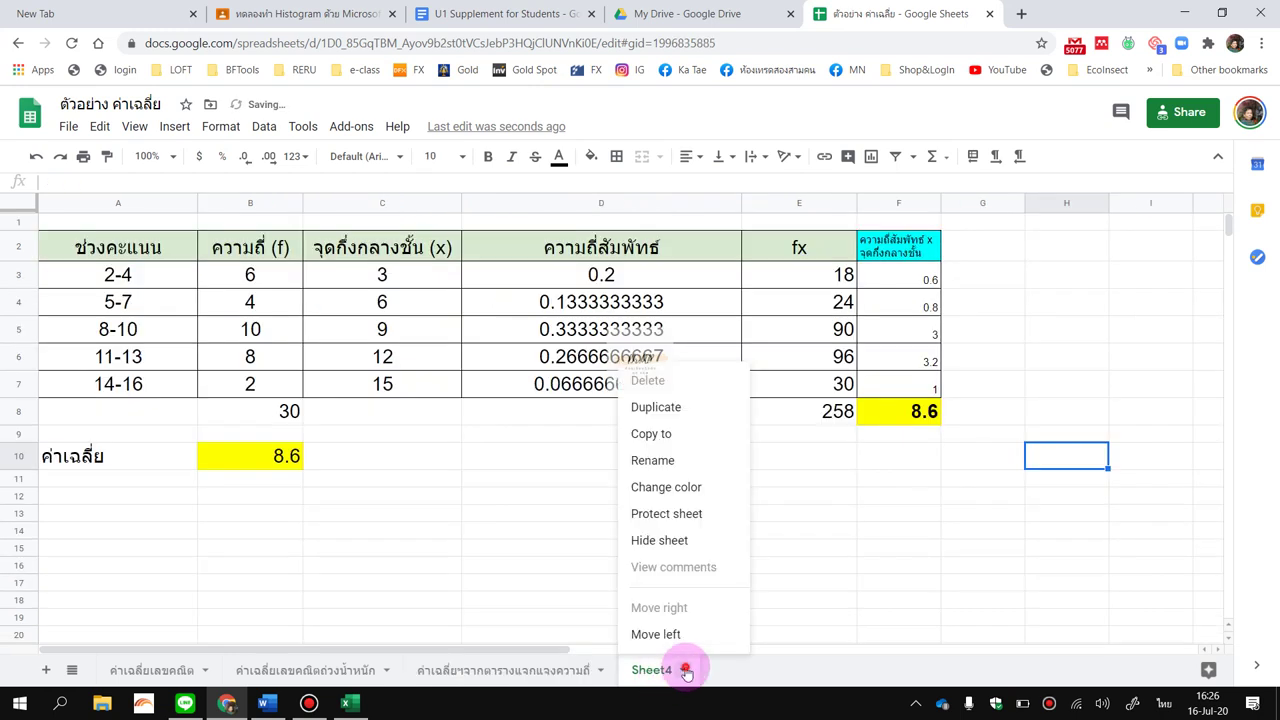
pyautogui.click(686, 461)
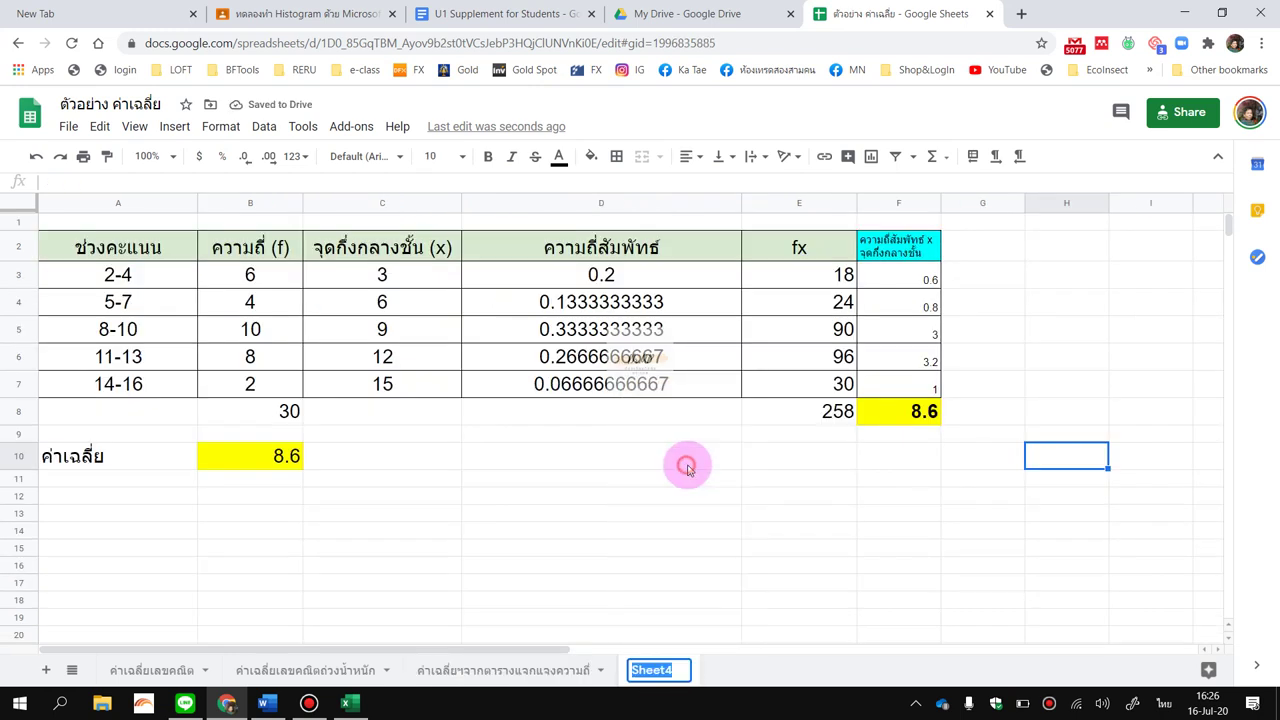
pyautogui.write('ค่าเฉลี่ย')
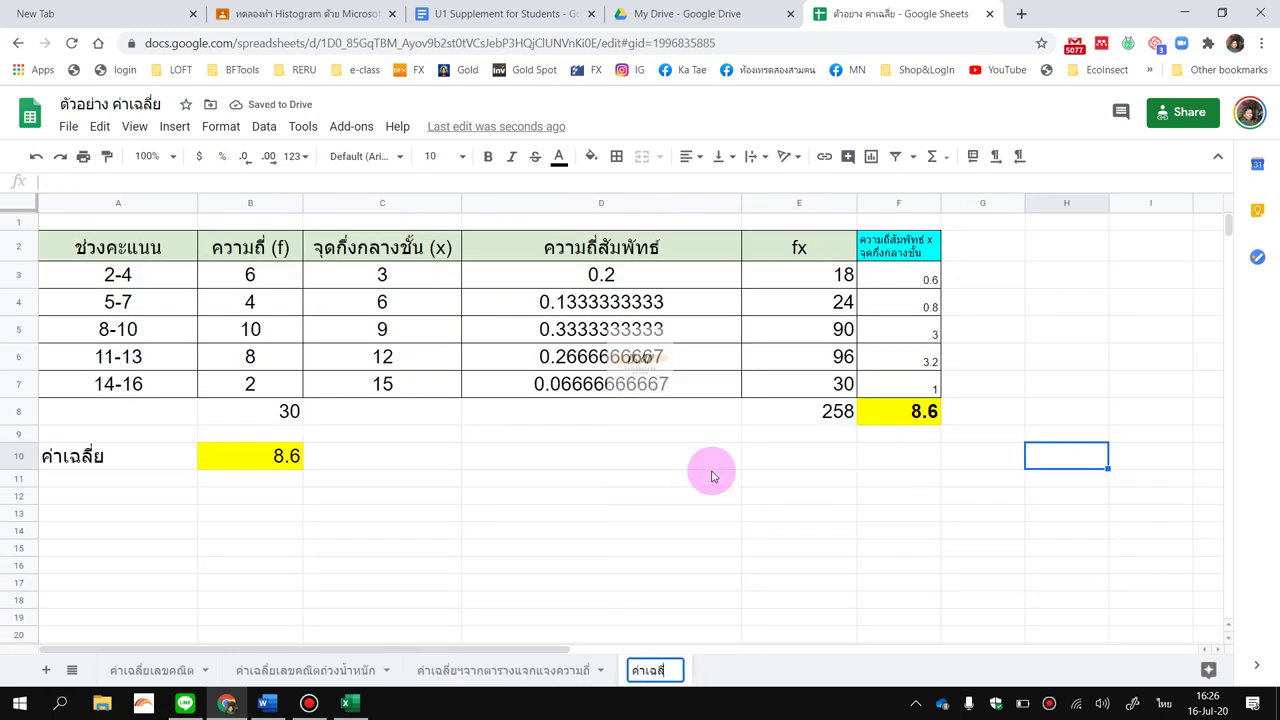
pyautogui.write('ฯจากตาราง')
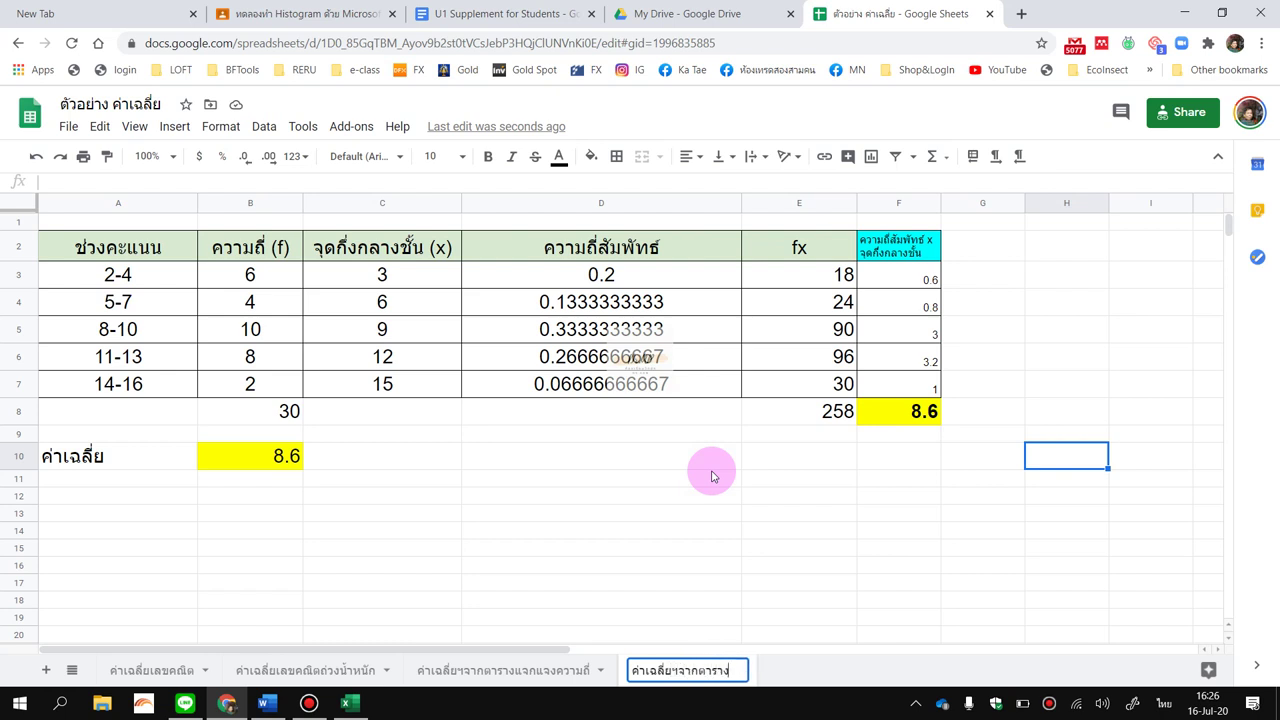
pyautogui.write('แจกแจงฯอั')
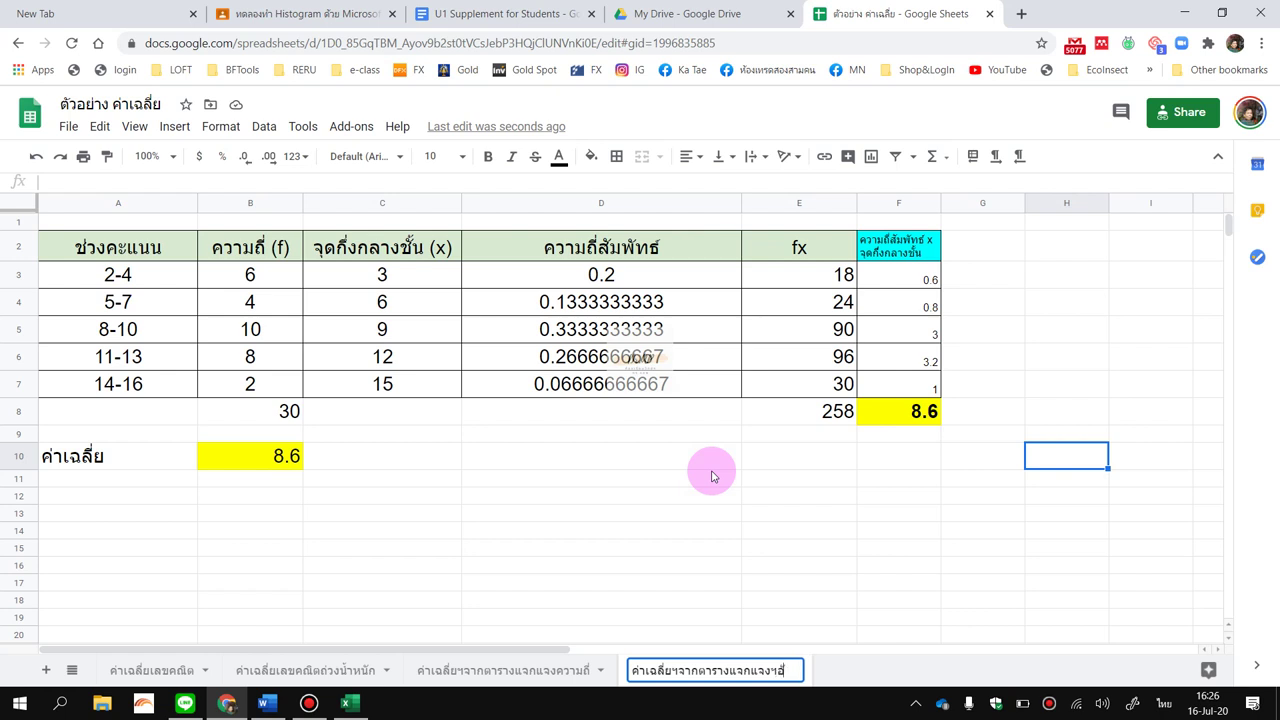
pyautogui.write('นตรภาคชั้น')
pyautogui.press('Return')
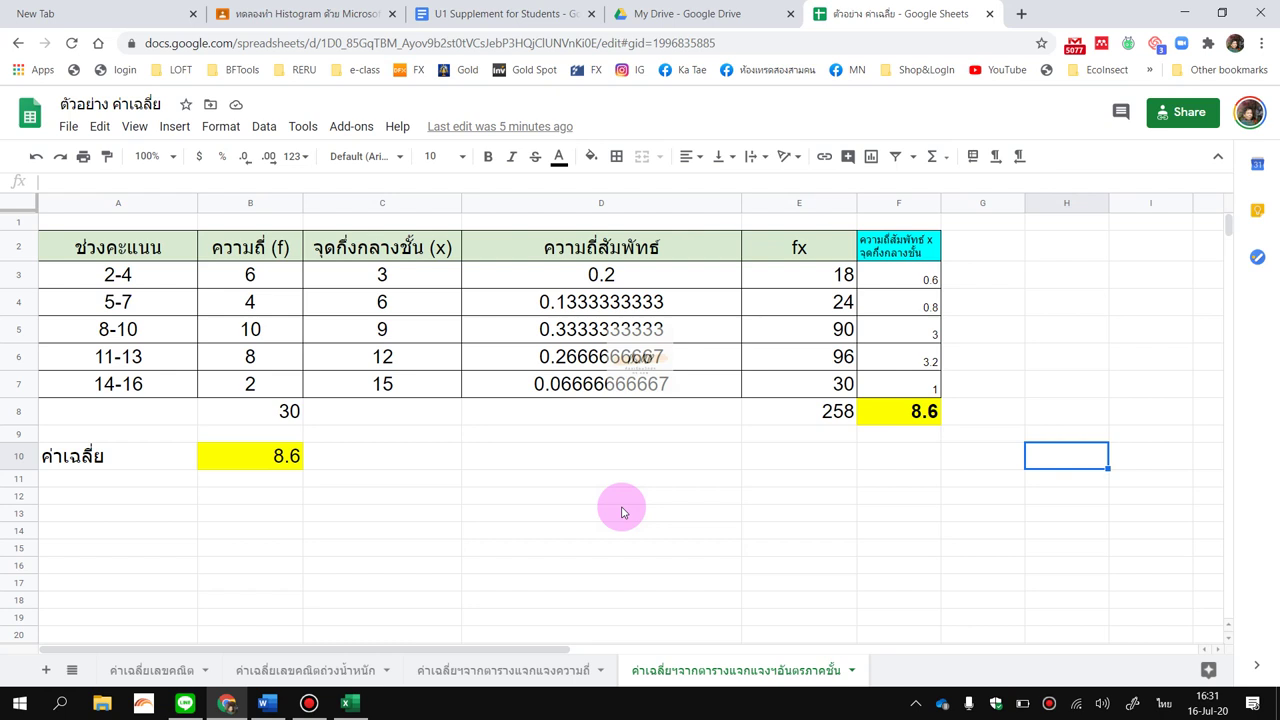
pyautogui.click(310, 704)
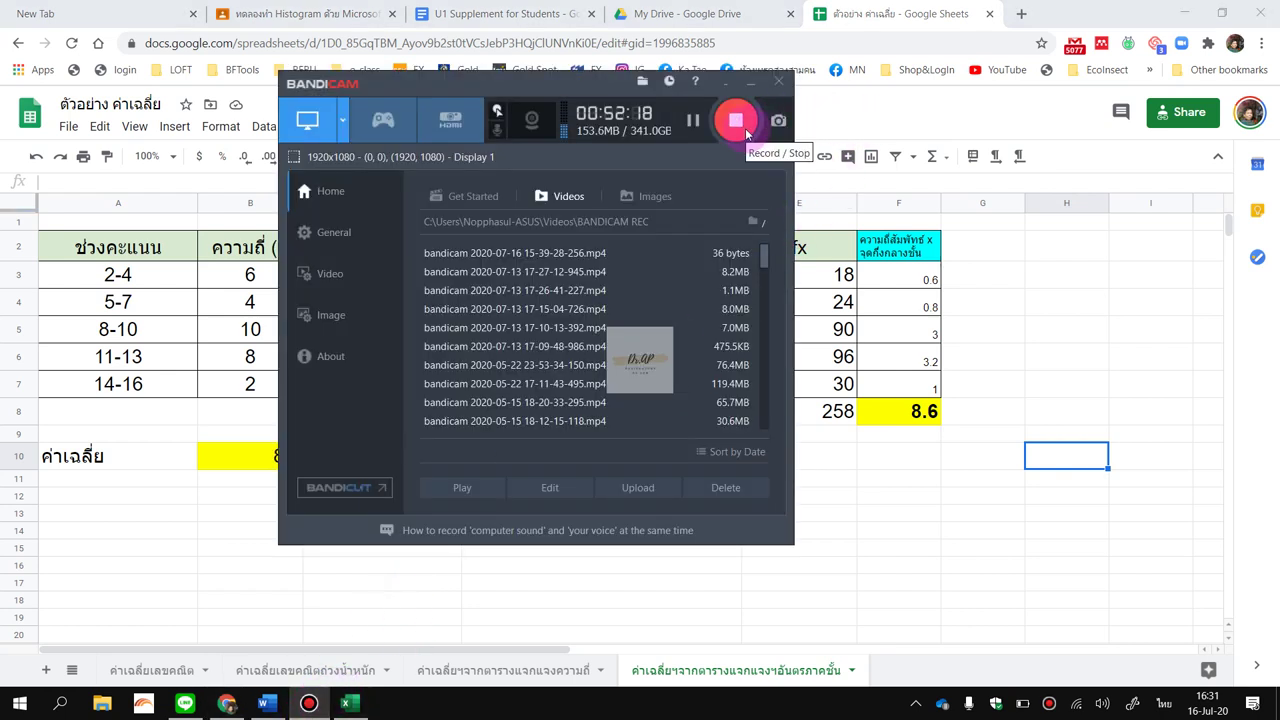